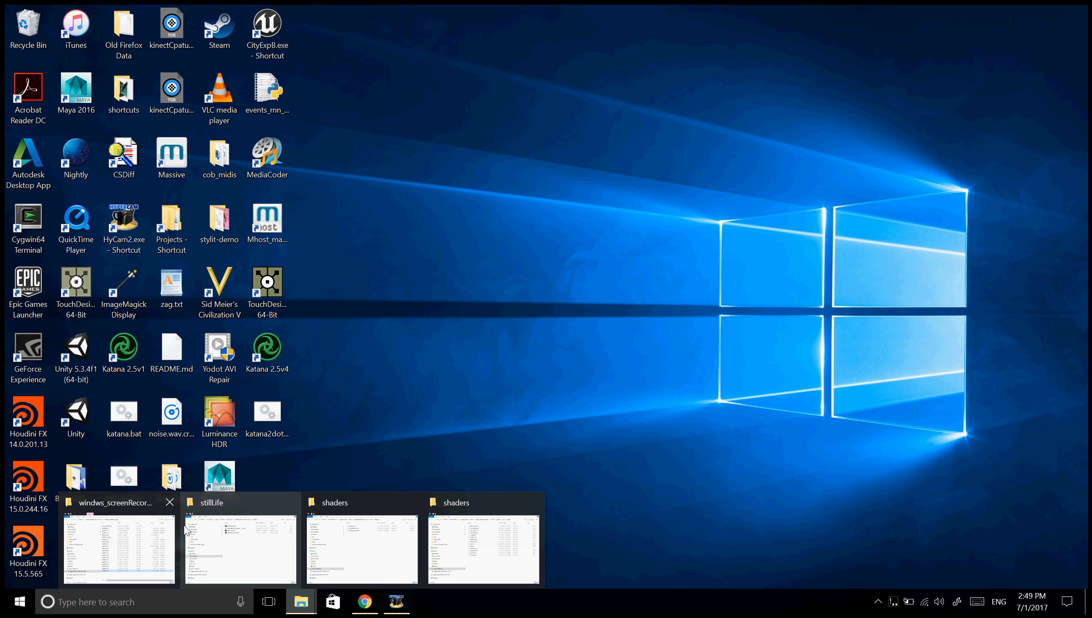
Open stillLifeDemoA.katana from the stillLife folder and maximize its project window.
{"action": "mouse_move", "coordinate": [454, 512]}
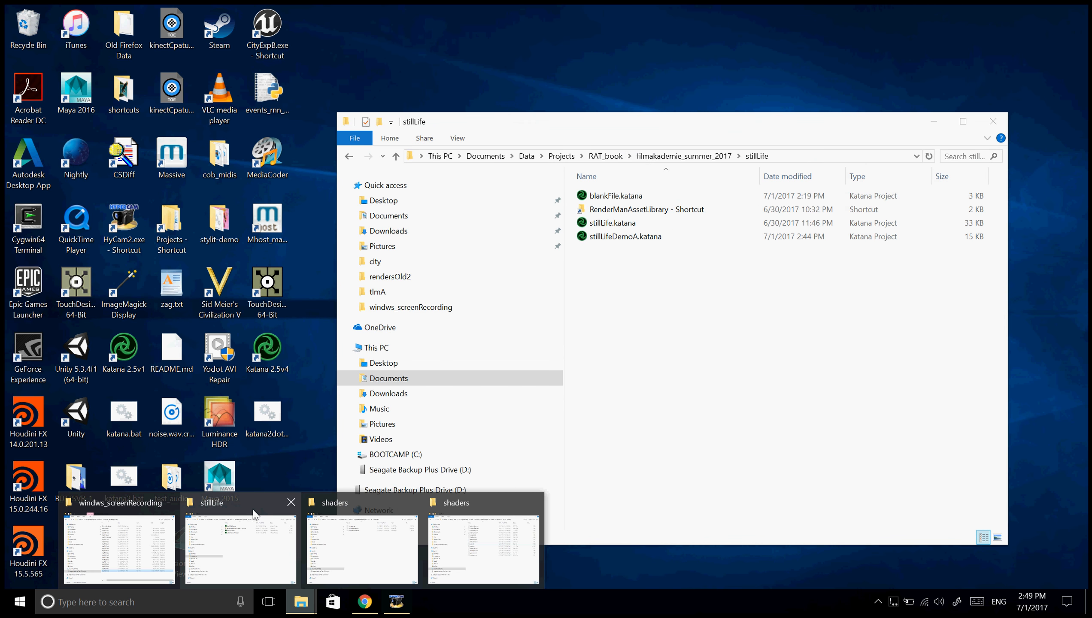
{"action": "left_click", "coordinate": [291, 496]}
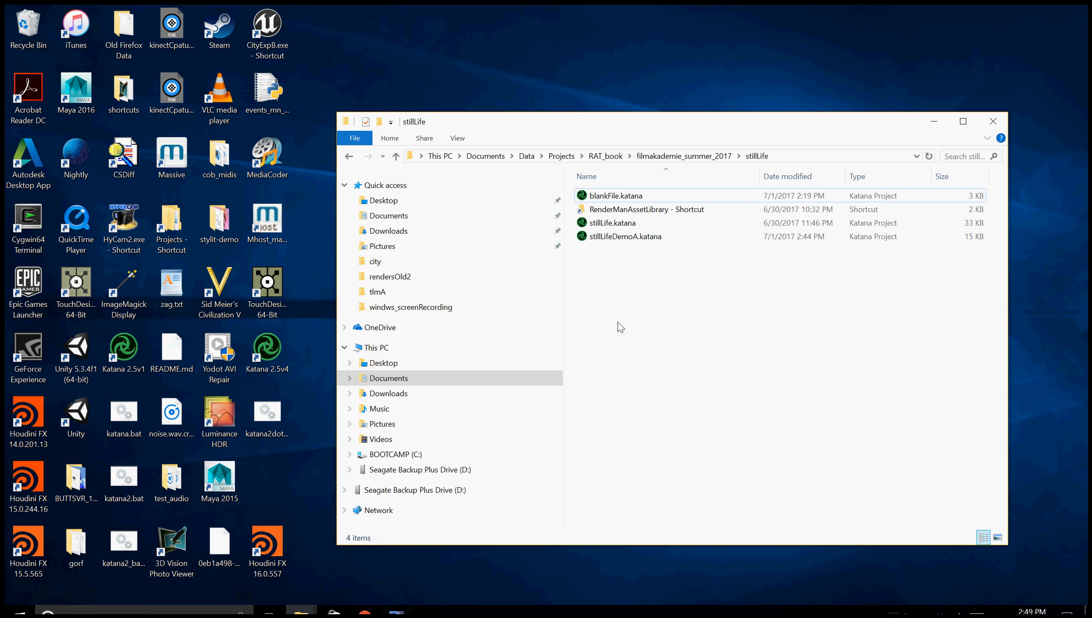
{"action": "left_click", "coordinate": [628, 237]}
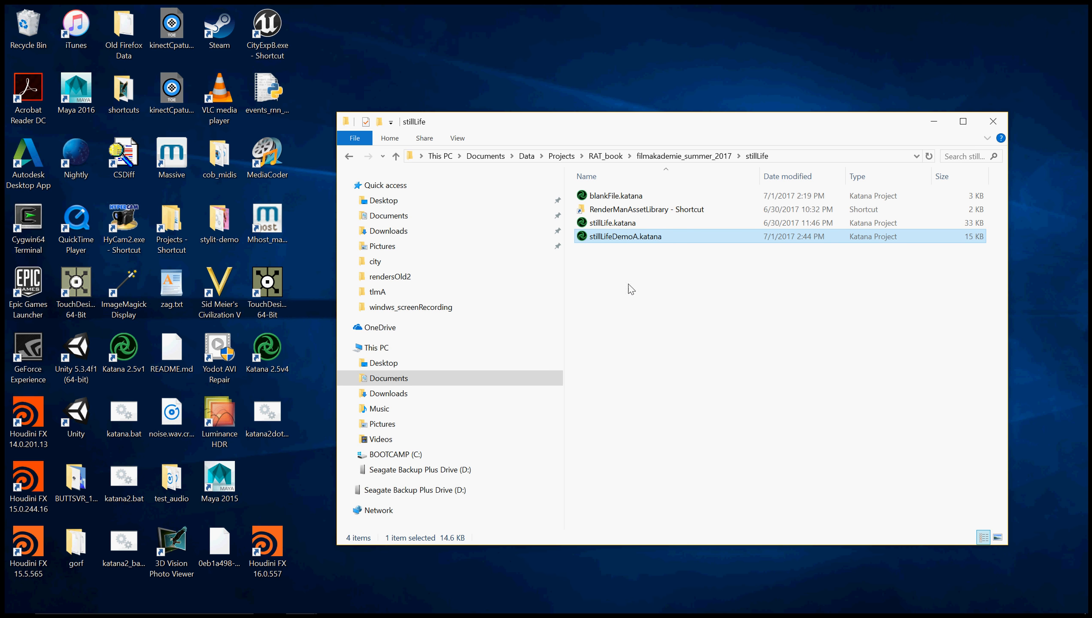
{"action": "double_click", "coordinate": [620, 239]}
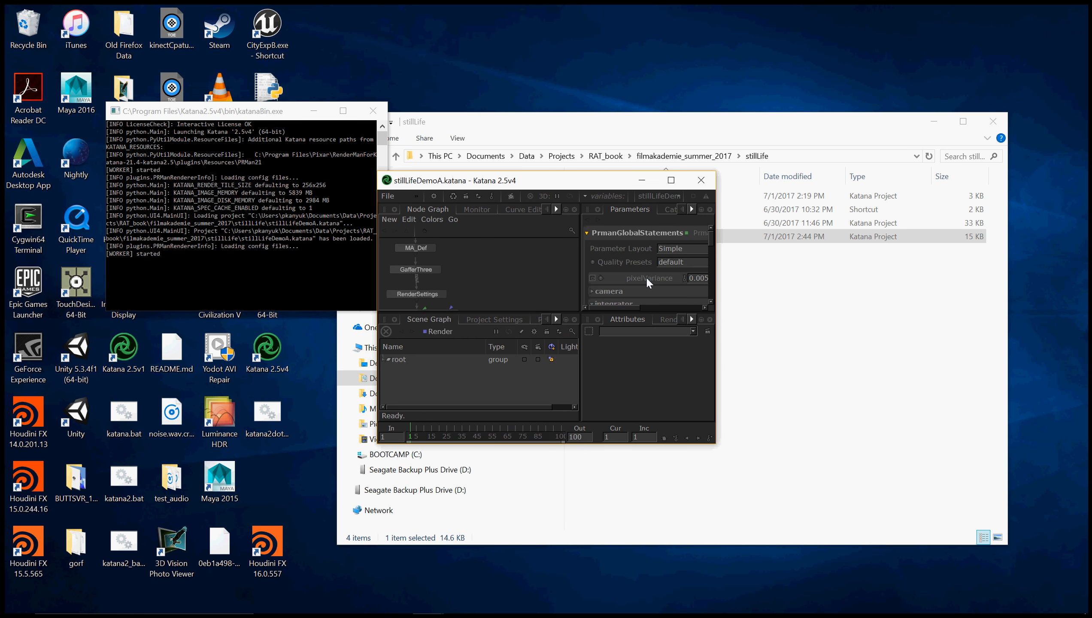
{"action": "left_click", "coordinate": [671, 180]}
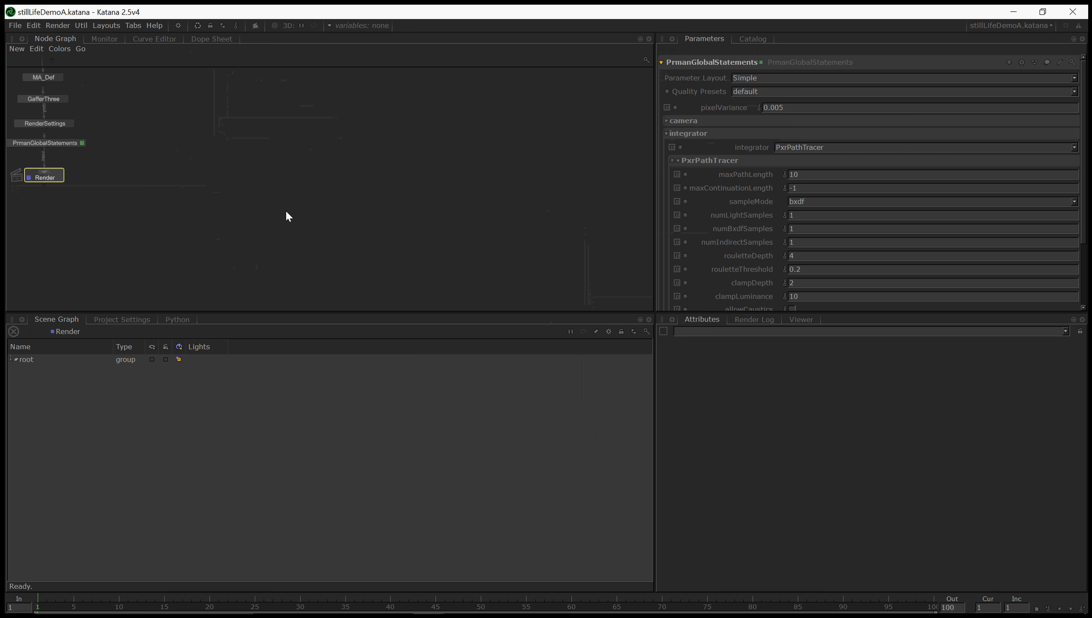
Frame the whole node network and start a Preview Render from the Render node.
{"action": "key", "text": "a"}
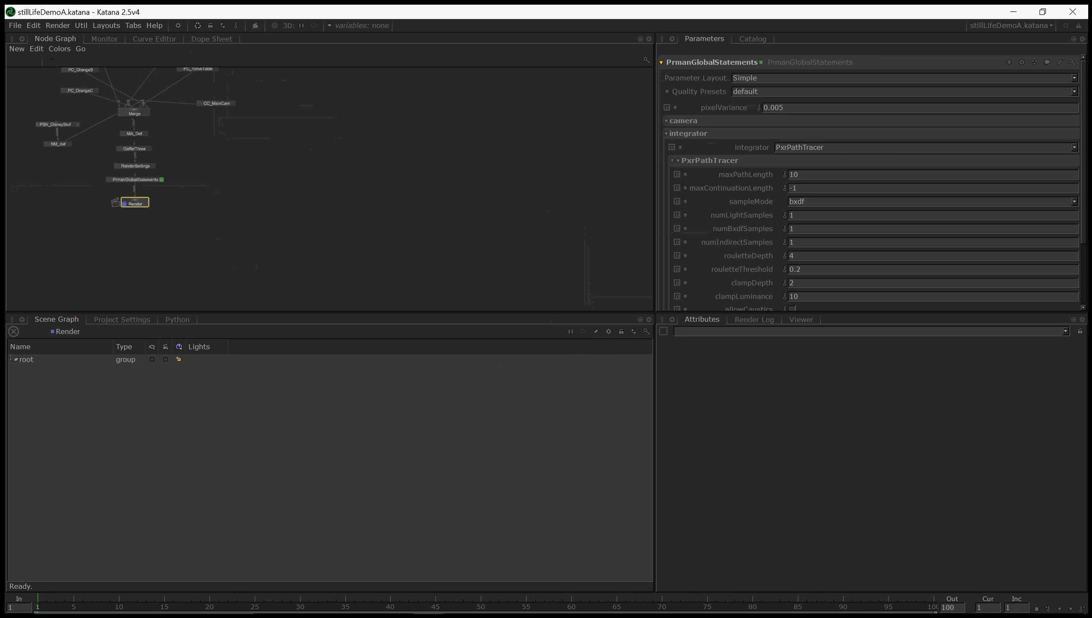
{"action": "middle_click_drag", "start_coordinate": [239, 197], "coordinate": [461, 262]}
{"action": "scroll", "coordinate": [405, 238], "scroll_direction": "up", "scroll_amount": 1}
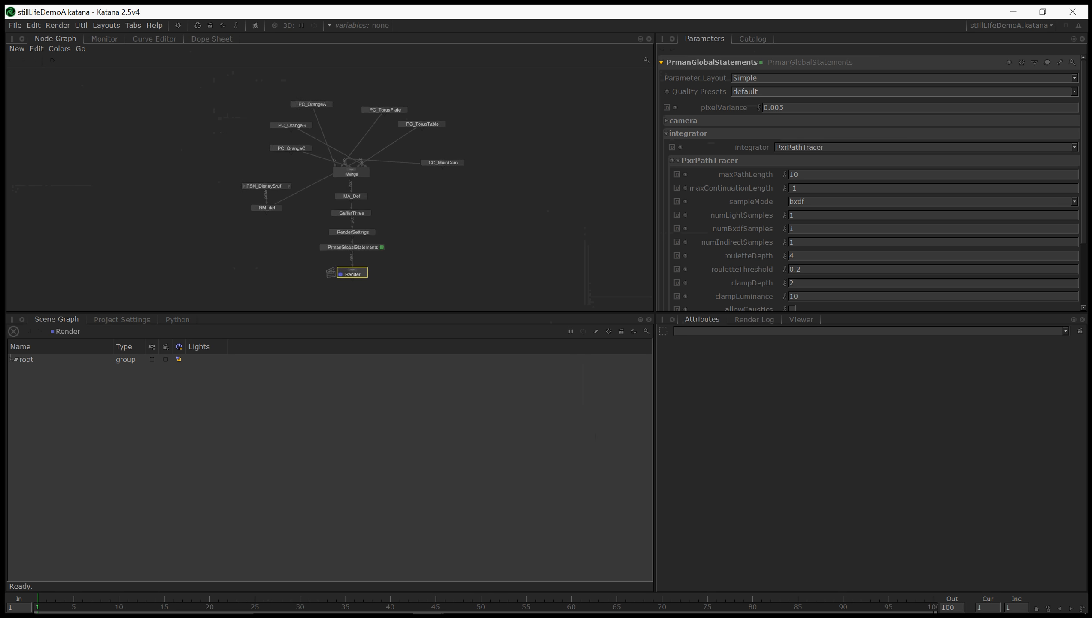
{"action": "scroll", "coordinate": [404, 237], "scroll_direction": "up", "scroll_amount": 2}
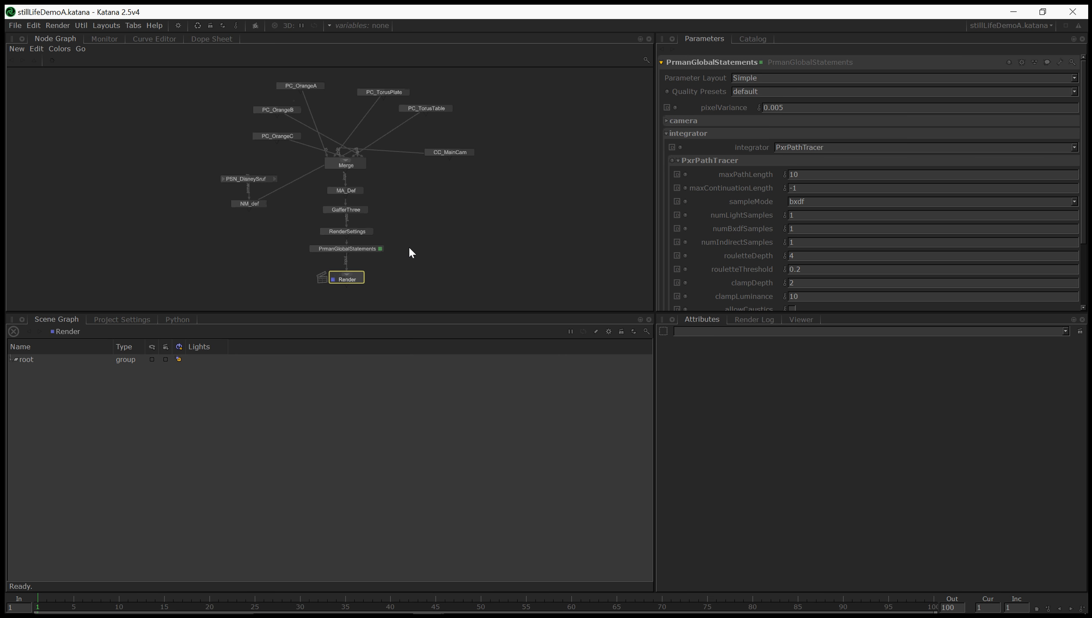
{"action": "right_click", "coordinate": [344, 282]}
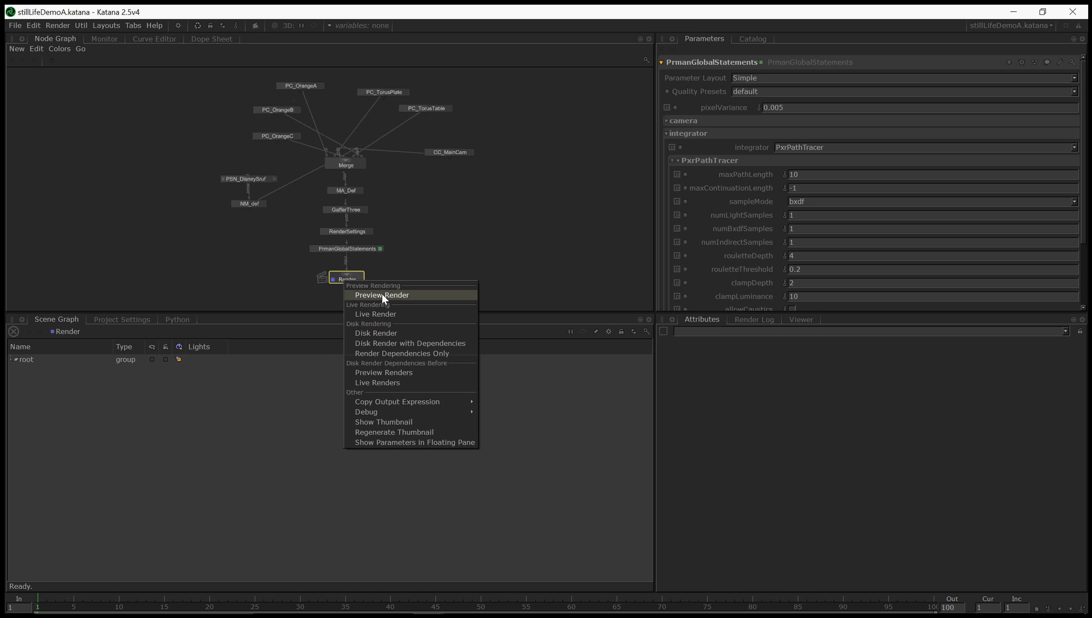
{"action": "left_click", "coordinate": [382, 295]}
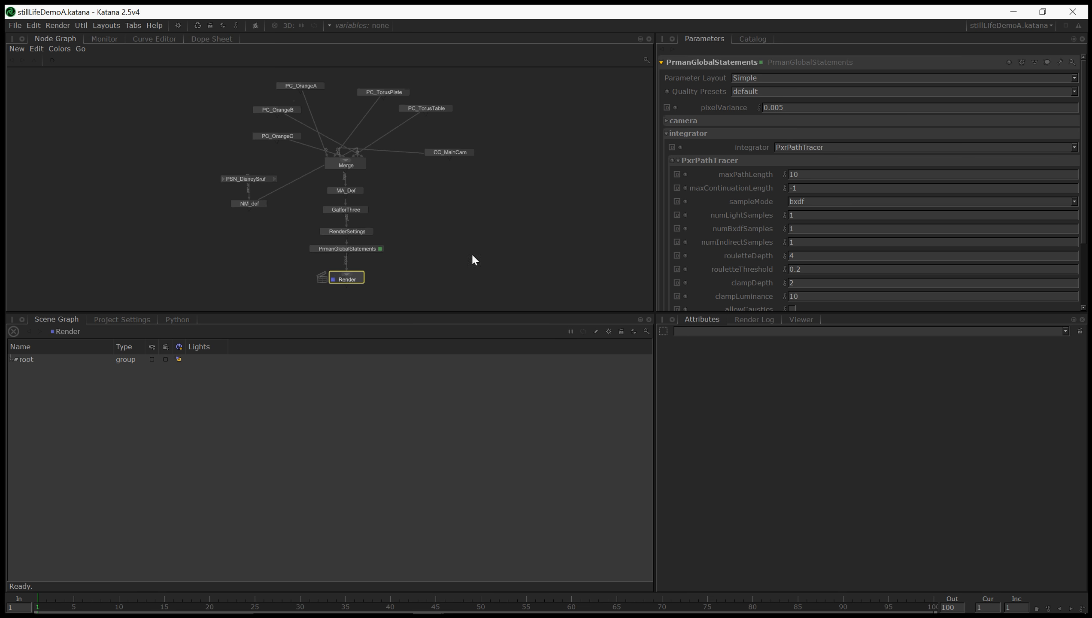
Add a Monitor to the pane holding Attributes, Render Log and Viewer, and inspect the rendered still life in it.
{"action": "left_click", "coordinate": [673, 319]}
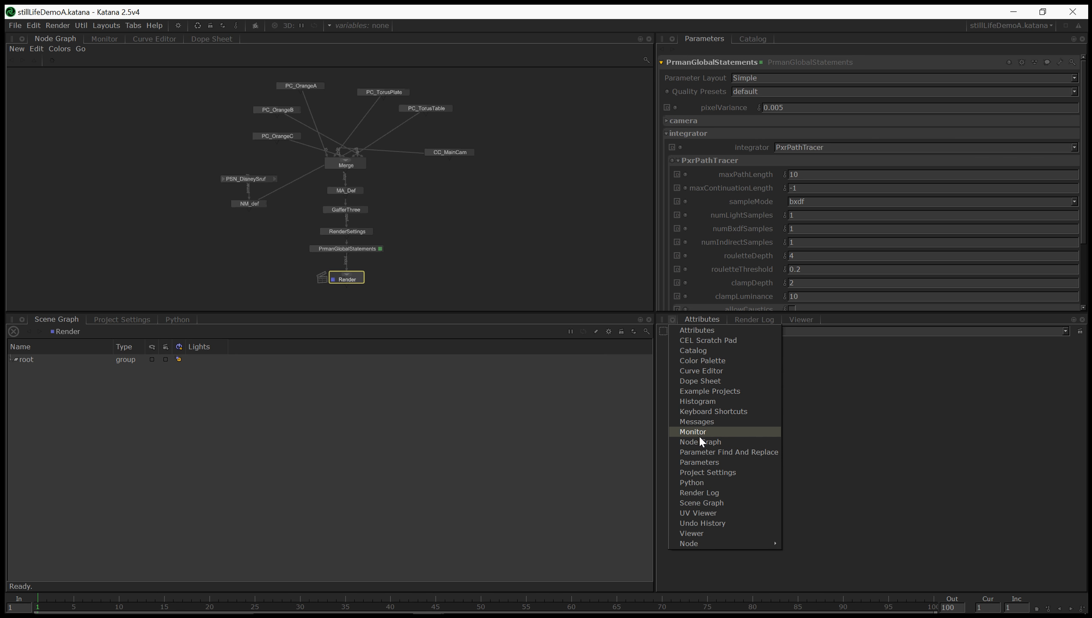
{"action": "key", "text": "Escape"}
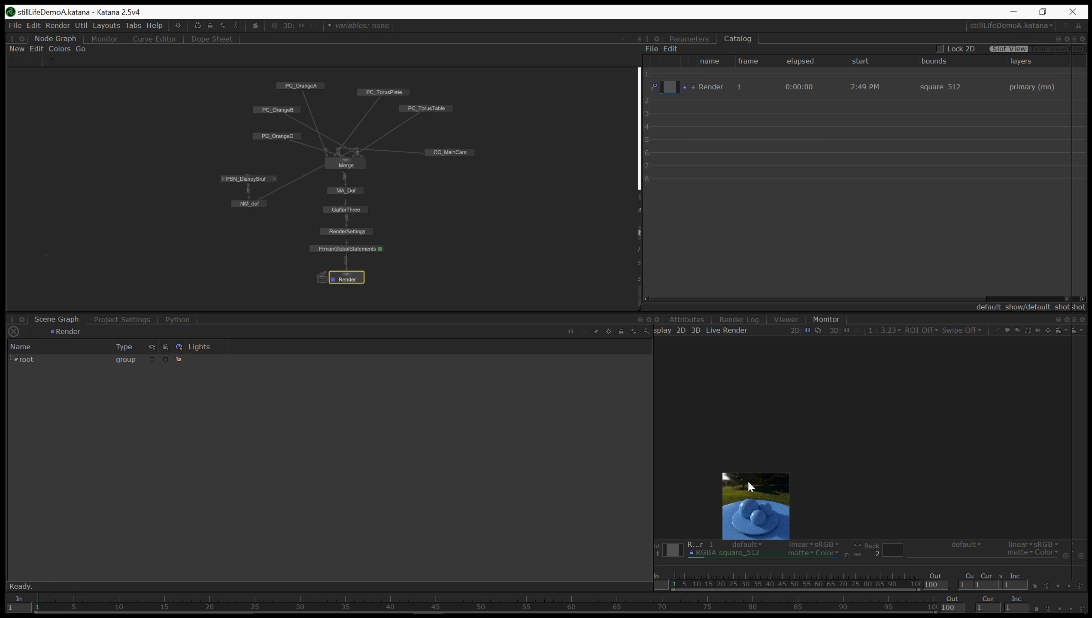
{"action": "middle_click_drag", "start_coordinate": [714, 511], "coordinate": [721, 454]}
{"action": "scroll", "coordinate": [772, 454], "scroll_direction": "up", "scroll_amount": 3}
{"action": "scroll", "coordinate": [772, 453], "scroll_direction": "down", "scroll_amount": 1}
{"action": "scroll", "coordinate": [771, 453], "scroll_direction": "up", "scroll_amount": 1}
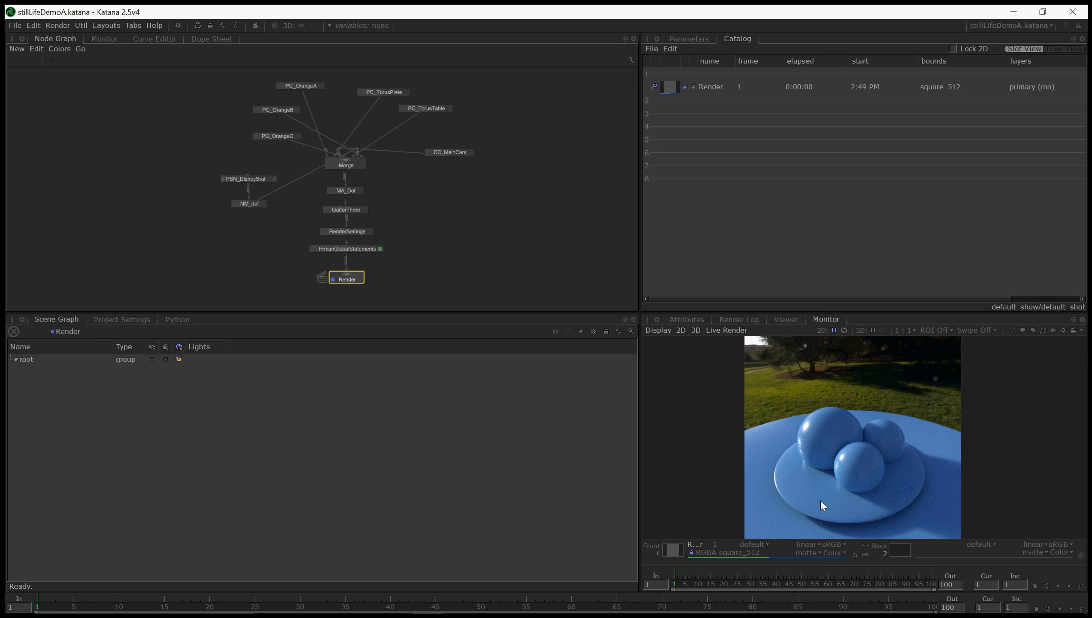
{"action": "left_click", "coordinate": [855, 555]}
Set the Y translate of the PC_OrangeA sphere to 1.2.
{"action": "middle_click_drag", "start_coordinate": [405, 181], "coordinate": [405, 187]}
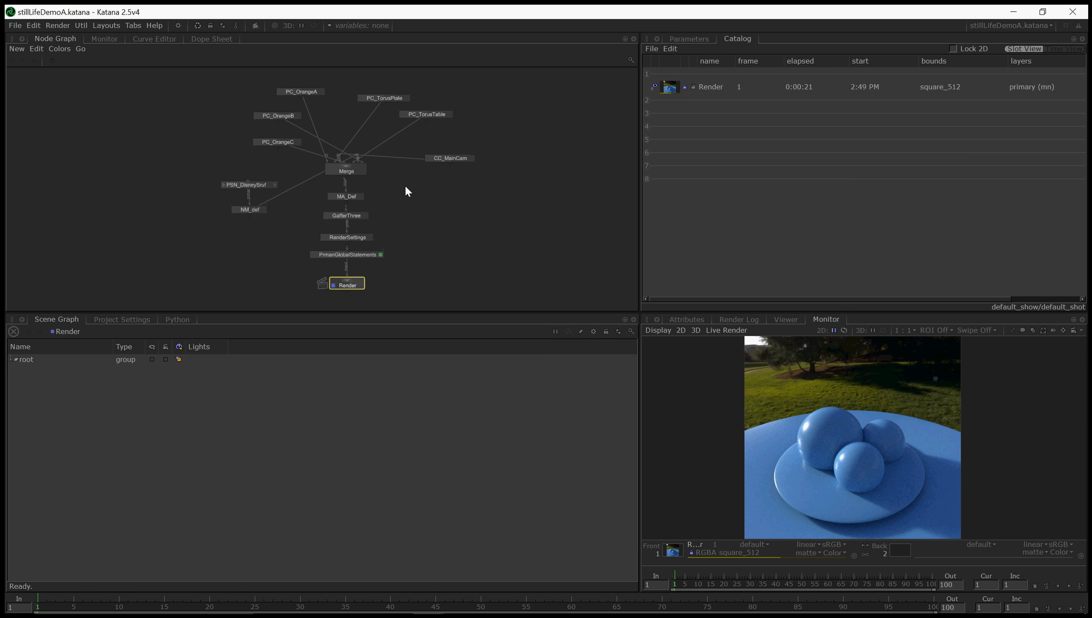
{"action": "double_click", "coordinate": [305, 92]}
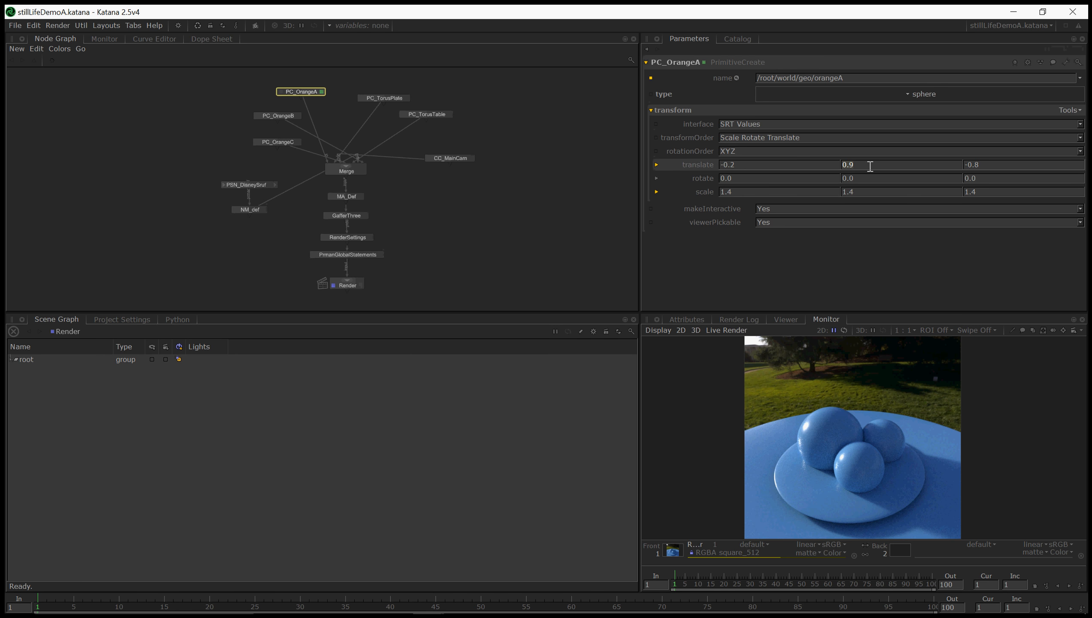
{"action": "type", "text": "1.2"}
{"action": "key", "text": "Return"}
Show the scene geometry in the 3D Viewer by expanding root, world and geo in the Render node's scene graph.
{"action": "left_click", "coordinate": [785, 320]}
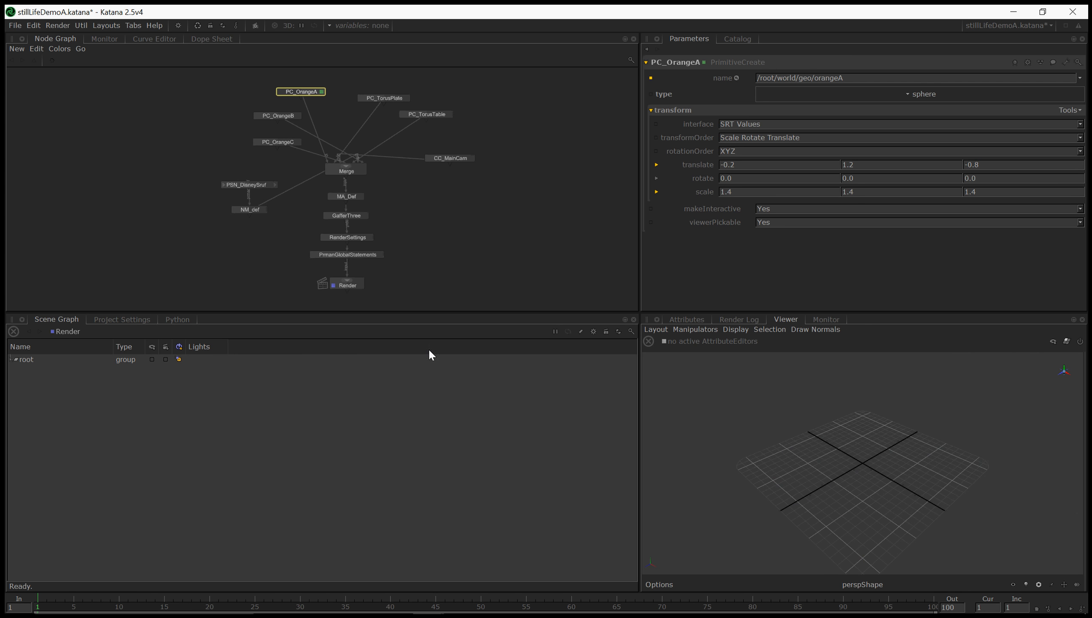
{"action": "double_click", "coordinate": [343, 285]}
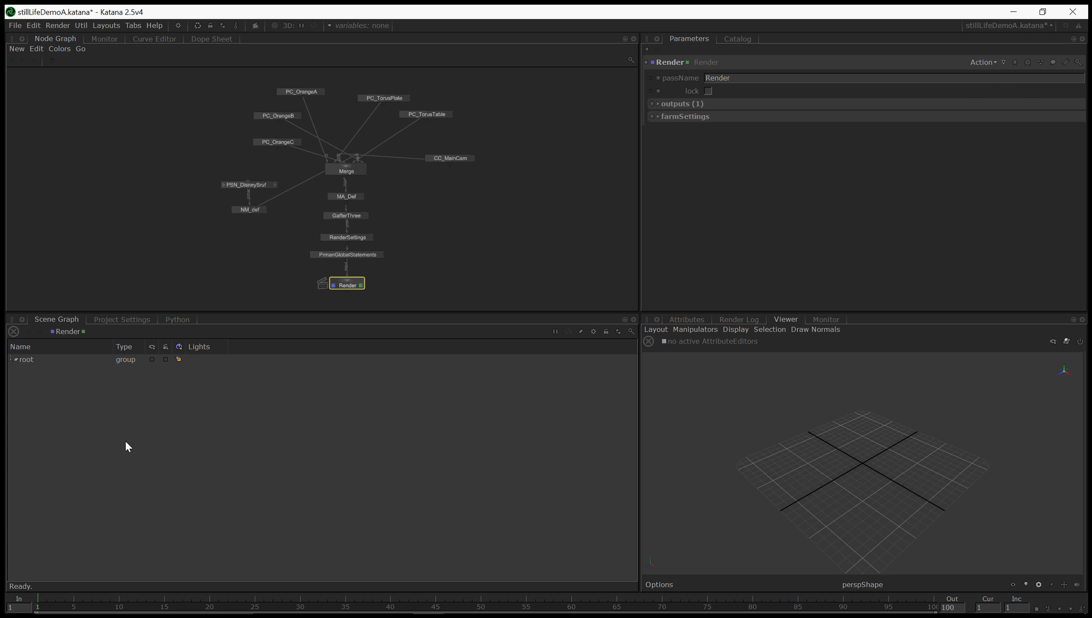
{"action": "left_click", "coordinate": [13, 359]}
{"action": "left_click", "coordinate": [19, 370]}
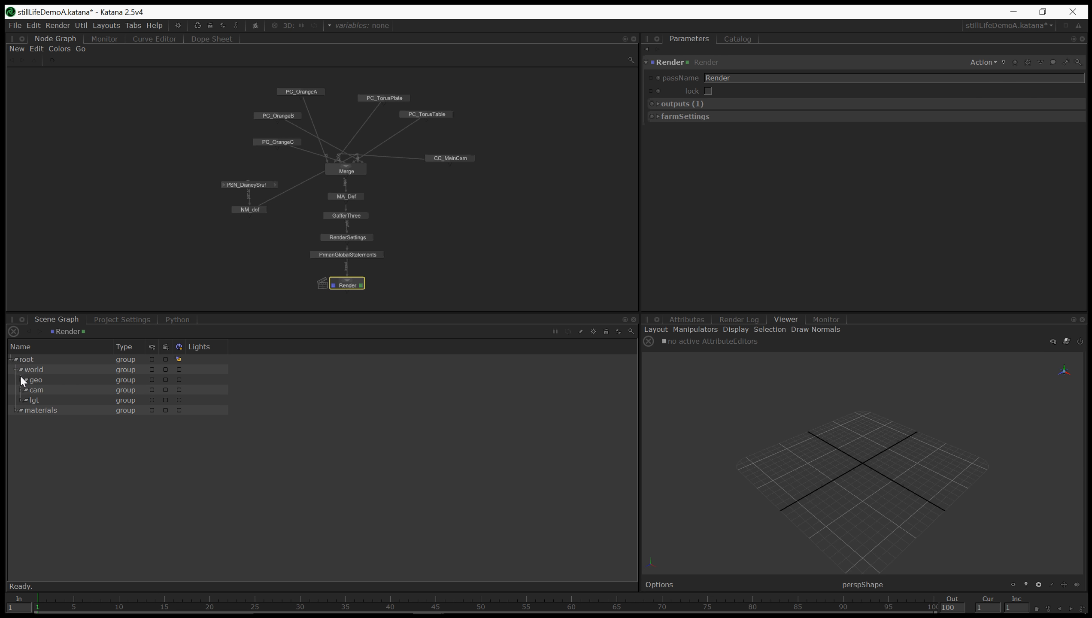
{"action": "left_click", "coordinate": [25, 379]}
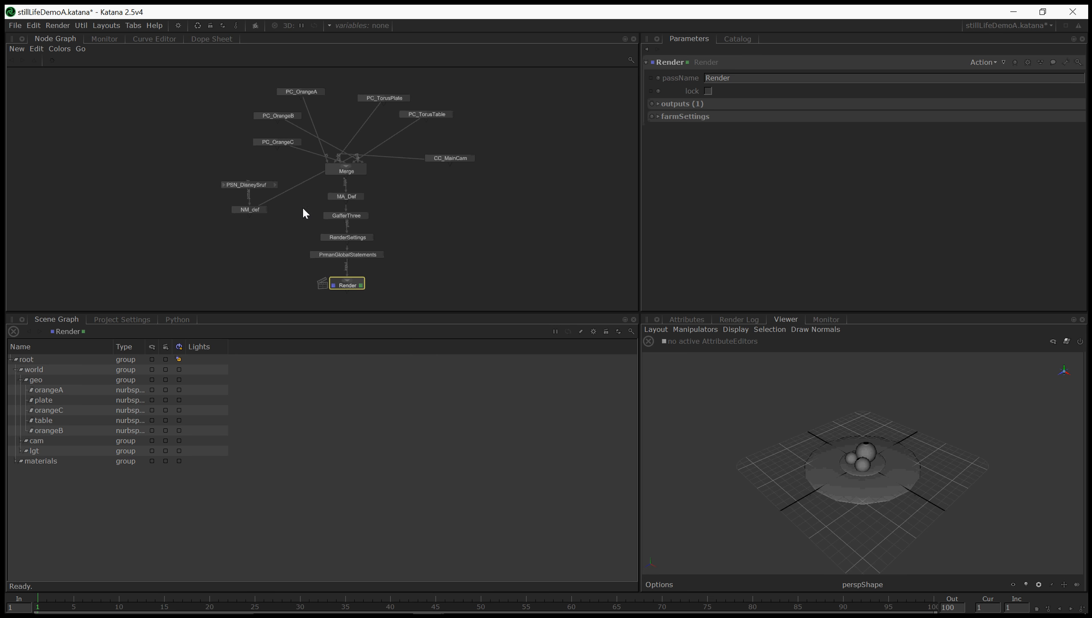
Select the PSN_DisneySruf and NM_def nodes to point out the default material, and bring the rendered image back into view.
{"action": "left_click", "coordinate": [249, 186]}
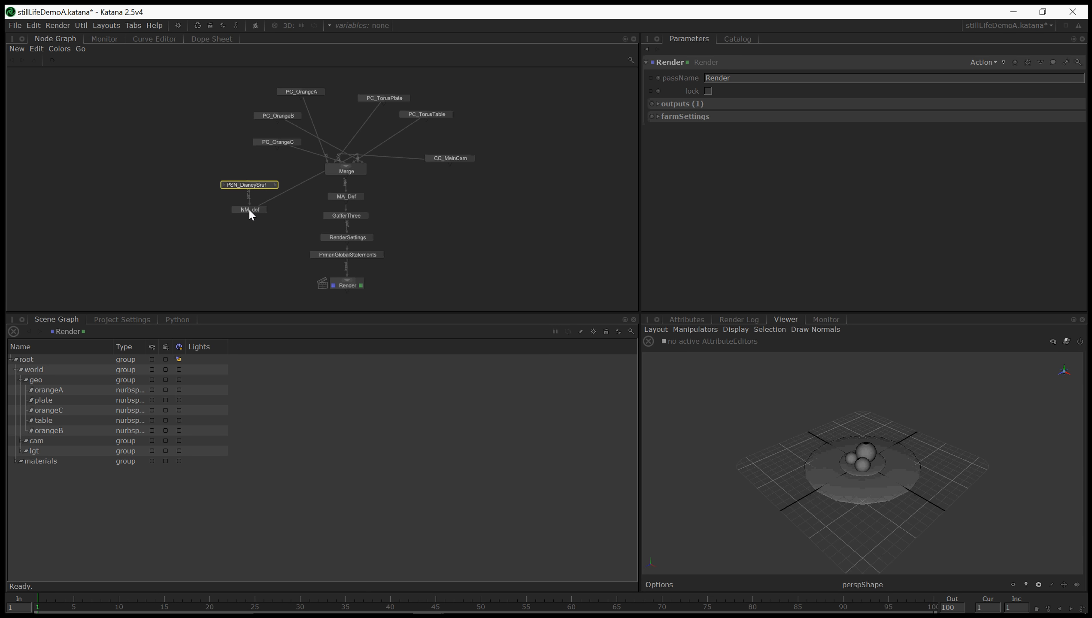
{"action": "left_click_drag", "start_coordinate": [199, 229], "coordinate": [320, 196]}
{"action": "middle_click_drag", "start_coordinate": [320, 196], "coordinate": [429, 201]}
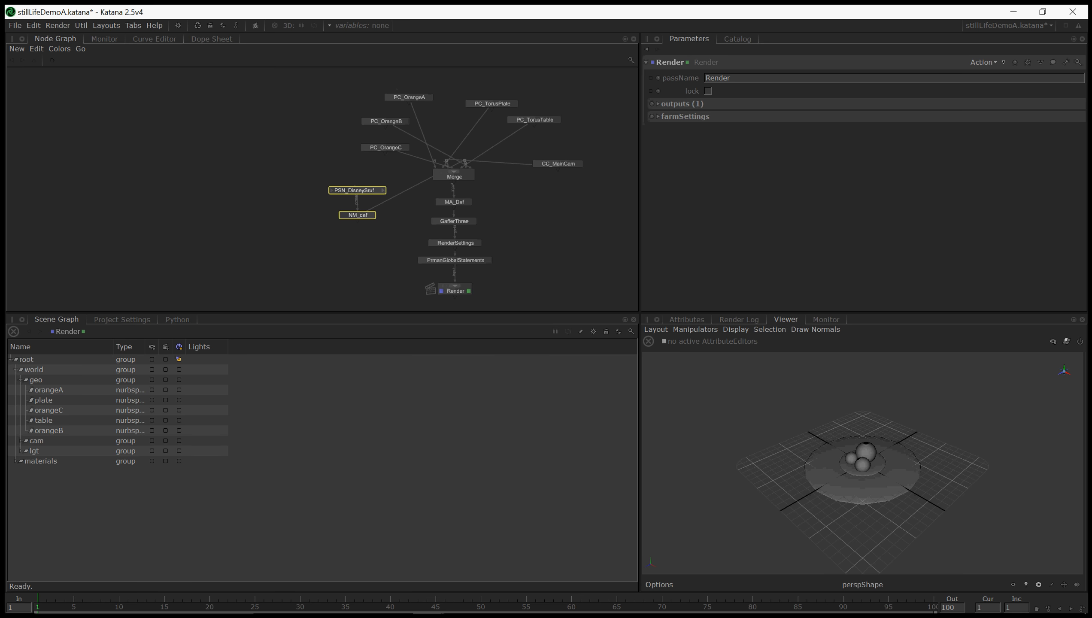
{"action": "left_click", "coordinate": [824, 319]}
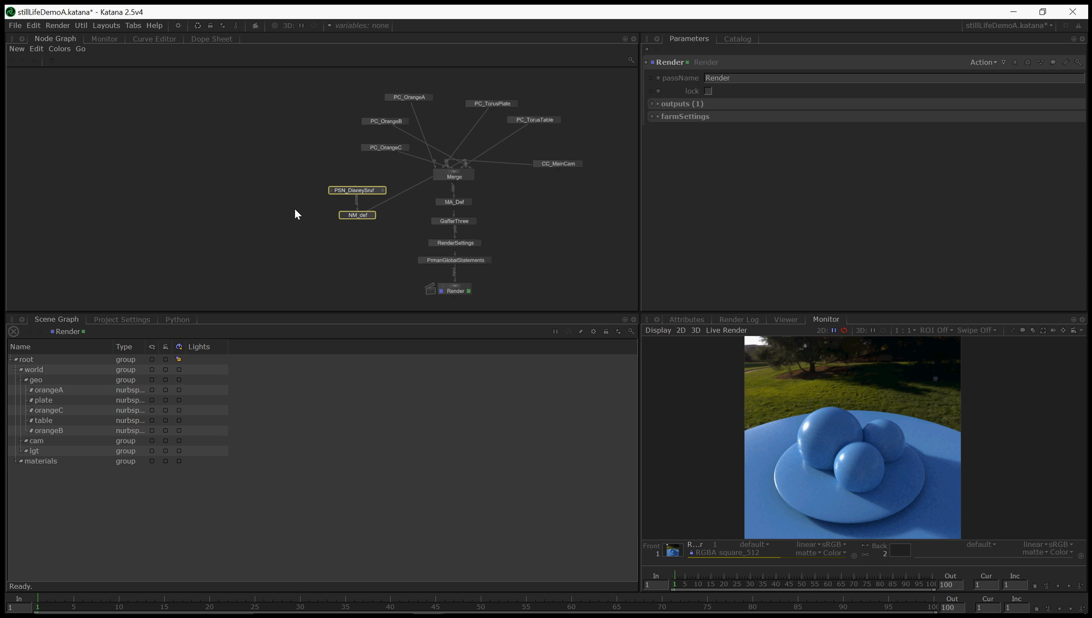
Create a NetworkMaterial node in the empty area beside NM_def and show its parameters.
{"action": "key", "text": "Tab"}
{"action": "type", "text": "ne"}
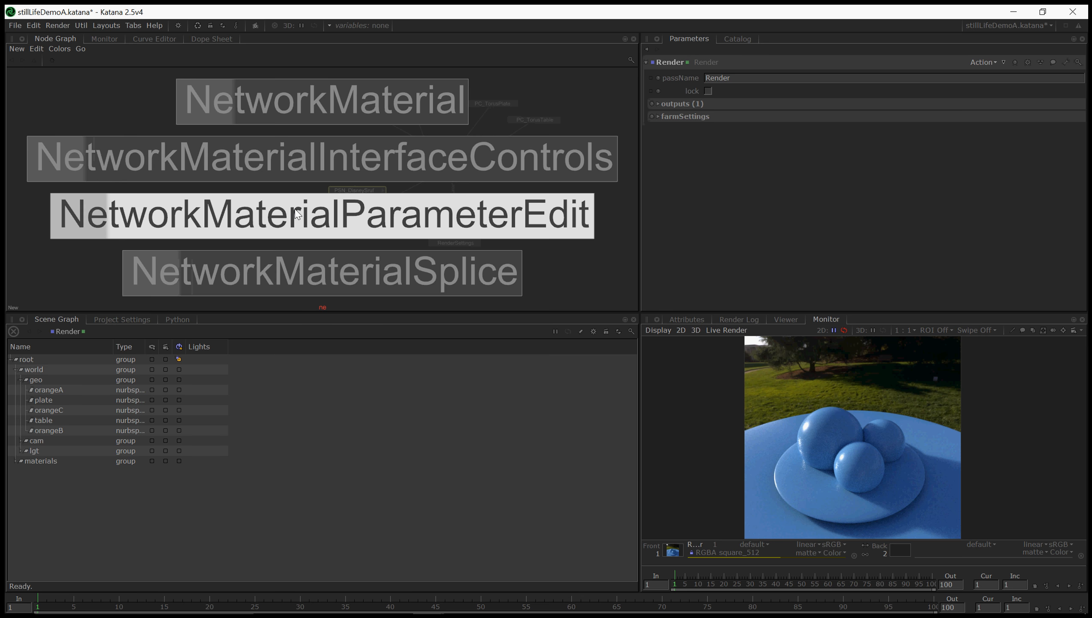
{"action": "key", "text": "Up"}
{"action": "key", "text": "Up"}
{"action": "key", "text": "Return"}
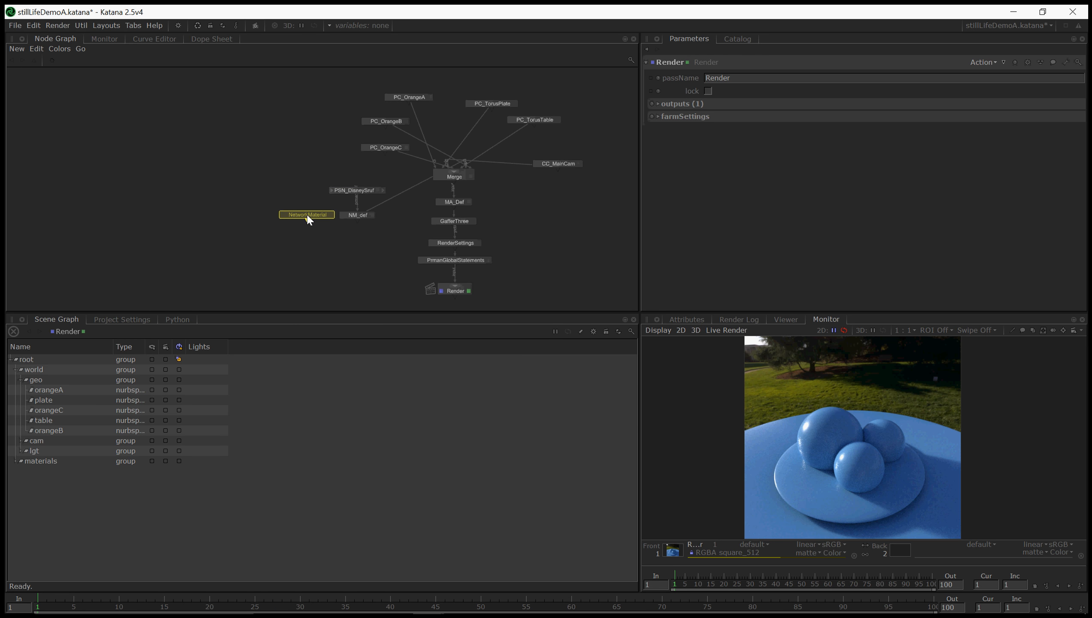
{"action": "left_click", "coordinate": [279, 215]}
{"action": "middle_click_drag", "start_coordinate": [279, 214], "coordinate": [319, 219]}
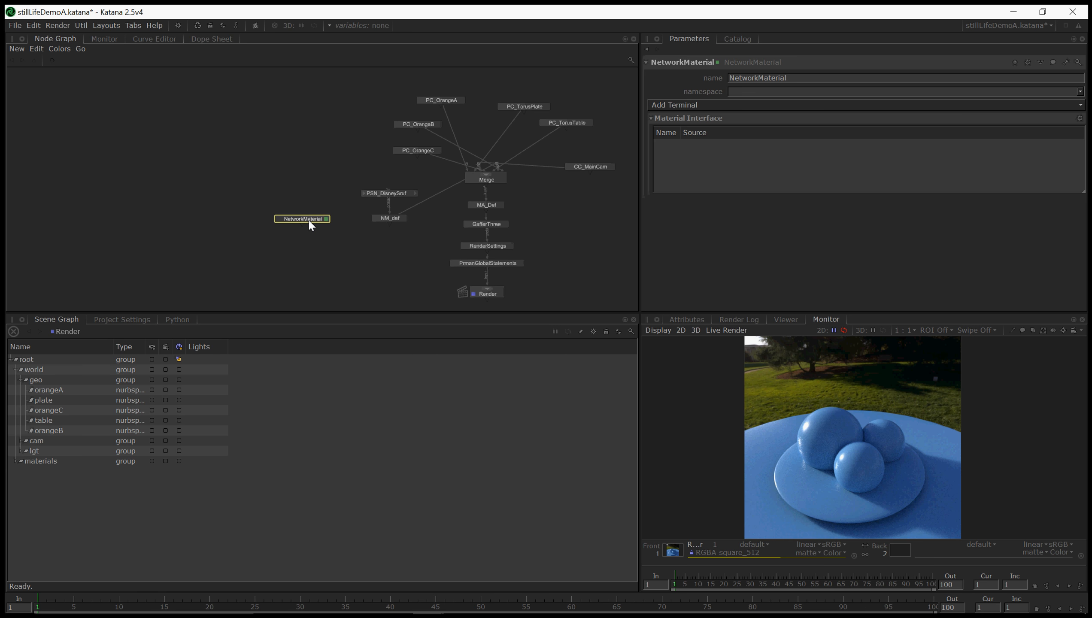
Rename the new NetworkMaterial node as NM_Orange.
{"action": "double_click", "coordinate": [695, 62]}
{"action": "type", "text": "NM_Orange"}
{"action": "key", "text": "Return"}
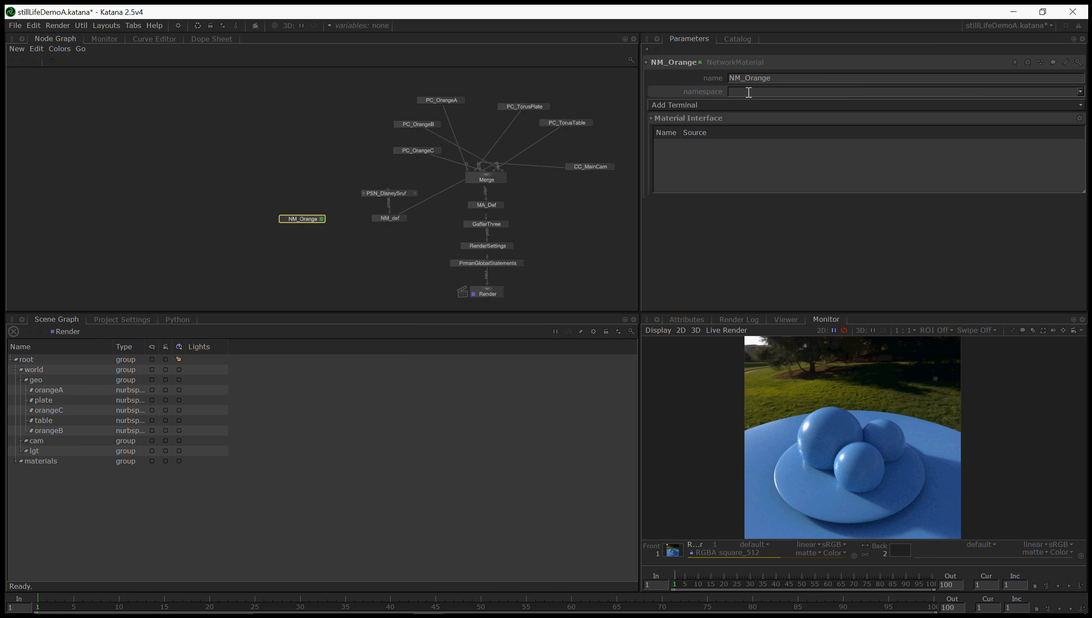
Expand the materials group in the scene graph and set the material's namespace to NM_Orange, copied from its name.
{"action": "left_click", "coordinate": [16, 461]}
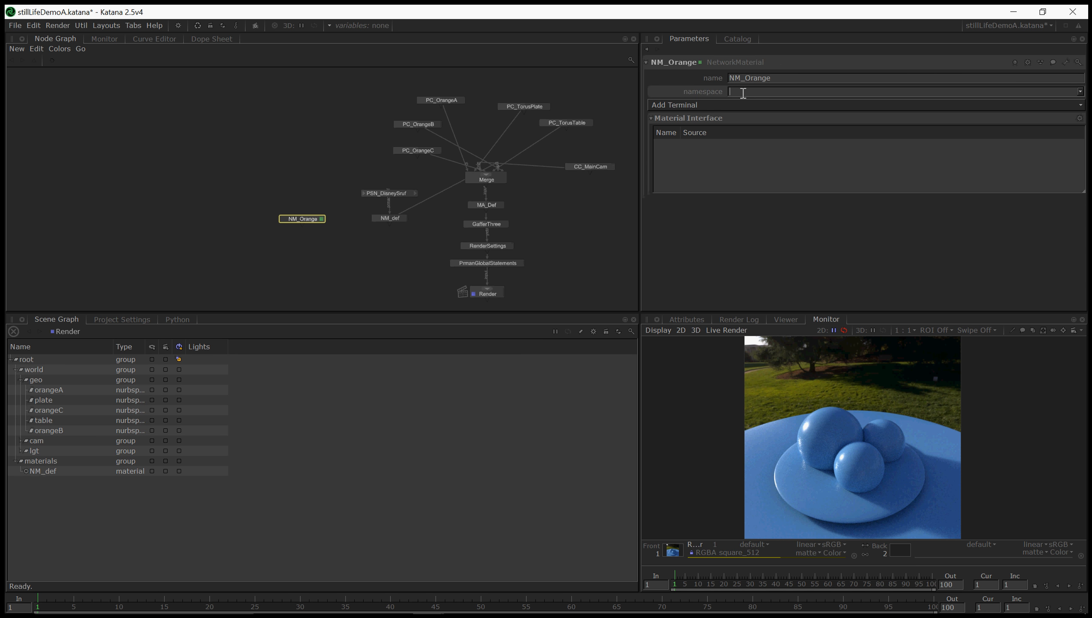
{"action": "double_click", "coordinate": [780, 82]}
{"action": "key", "text": "ctrl+c"}
{"action": "left_click", "coordinate": [747, 92]}
{"action": "key", "text": "ctrl+v"}
{"action": "key", "text": "Return"}
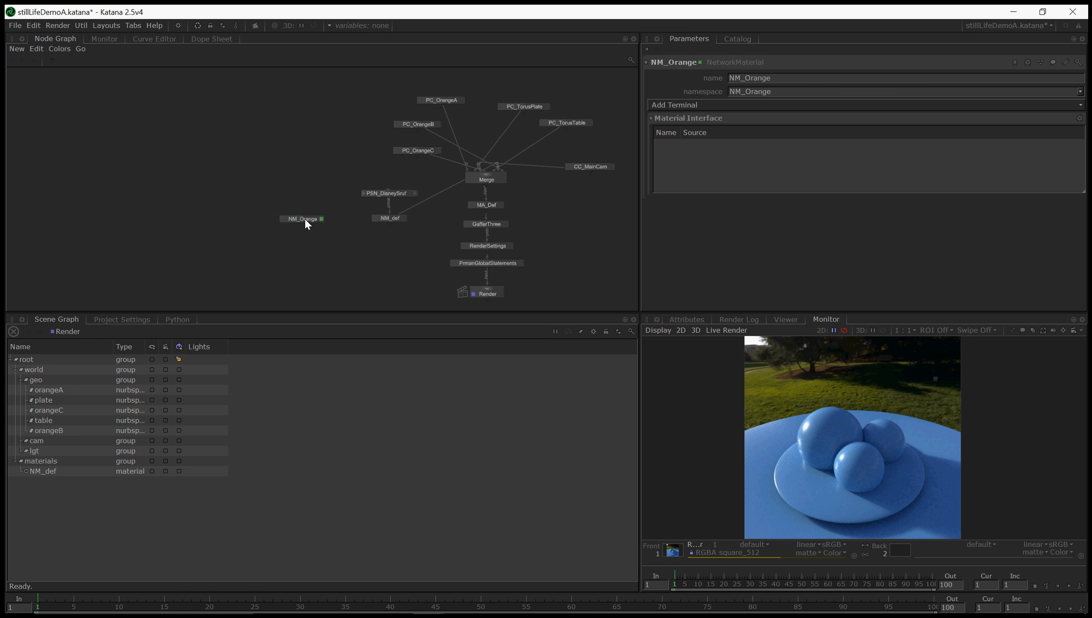
View the scene graph from the NM_Orange node and expand its namespace group to check the material's location.
{"action": "key", "text": "v"}
{"action": "left_click", "coordinate": [25, 380]}
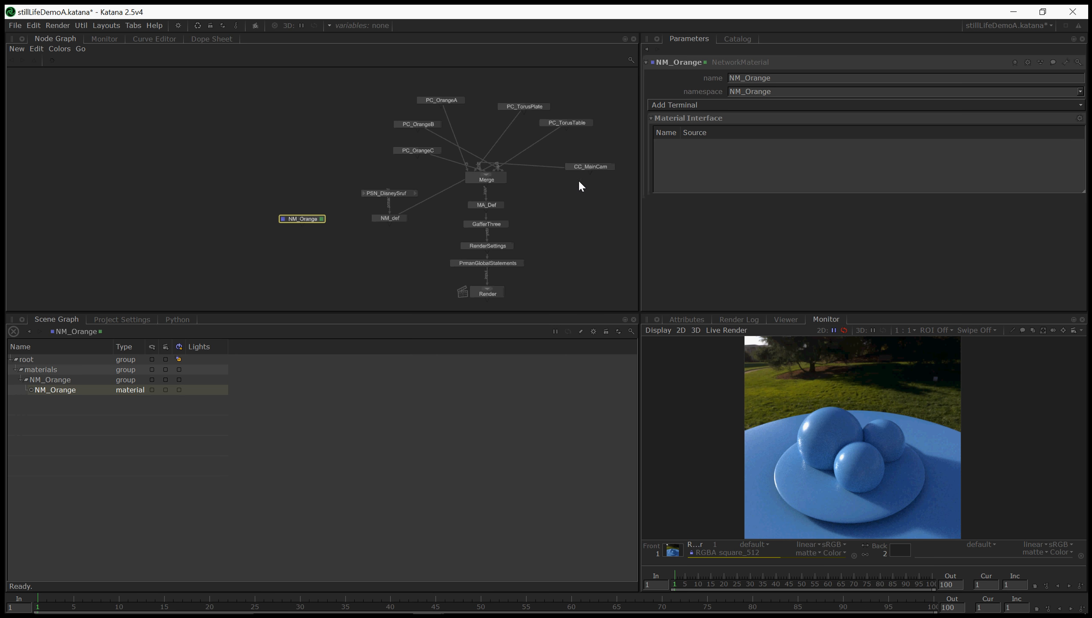
{"action": "middle_click_drag", "start_coordinate": [304, 213], "coordinate": [318, 220]}
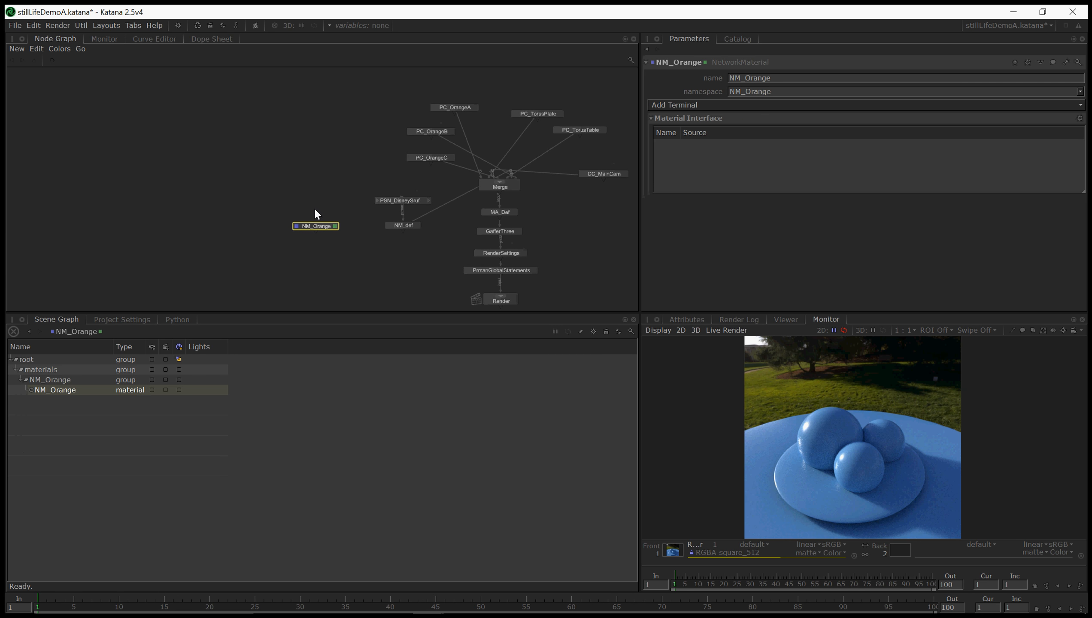
Add a prman bxdf terminal to the NM_Orange network material.
{"action": "left_click", "coordinate": [700, 104]}
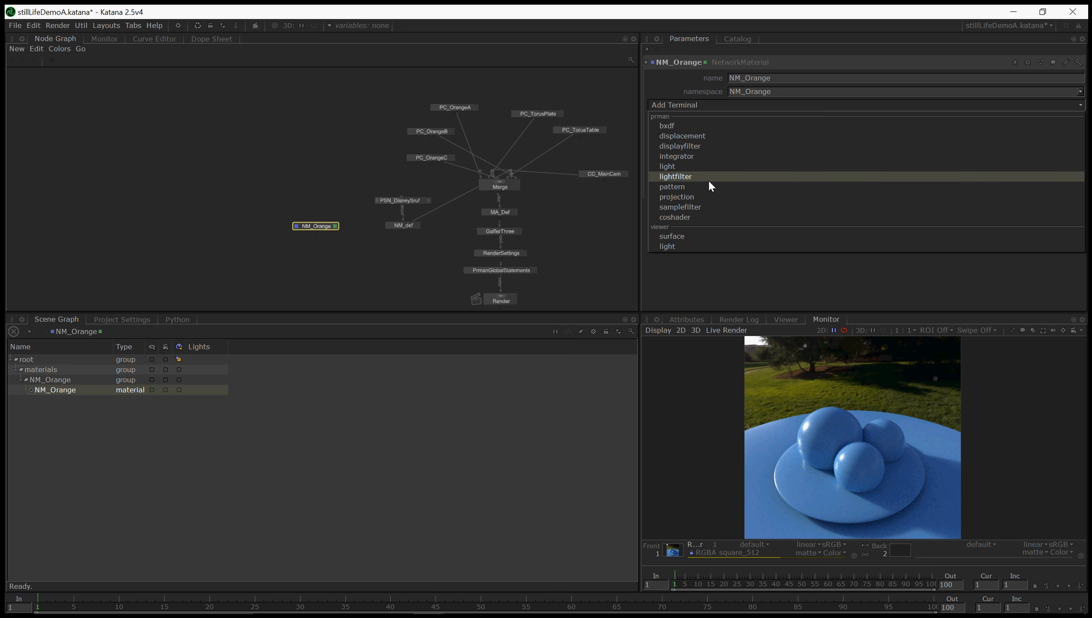
{"action": "left_click", "coordinate": [672, 128]}
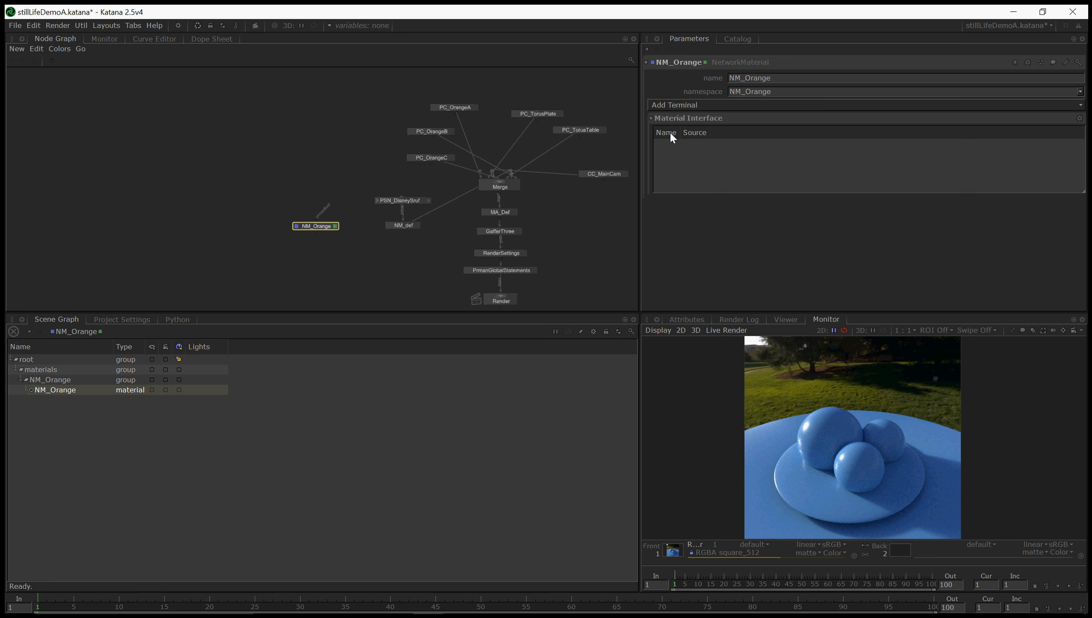
{"action": "scroll", "coordinate": [327, 233], "scroll_direction": "up", "scroll_amount": 6}
{"action": "scroll", "coordinate": [328, 233], "scroll_direction": "down", "scroll_amount": 5}
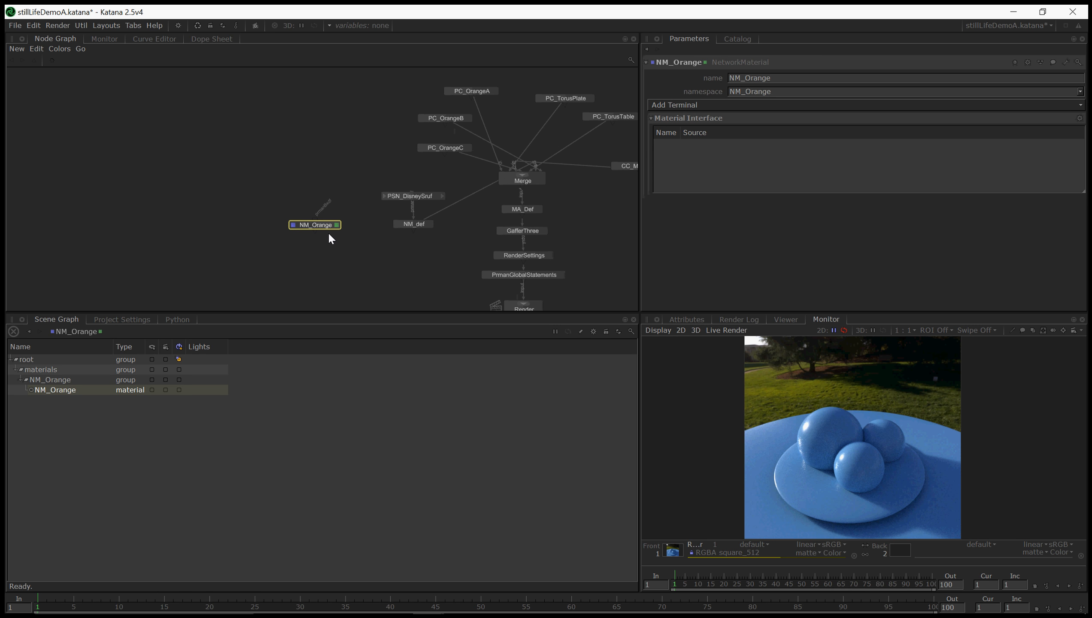
Add a PrmanShadingNode to the node graph and place it just above the NM_Orange node.
{"action": "middle_click_drag", "start_coordinate": [327, 234], "coordinate": [315, 253]}
{"action": "key", "text": "Tab"}
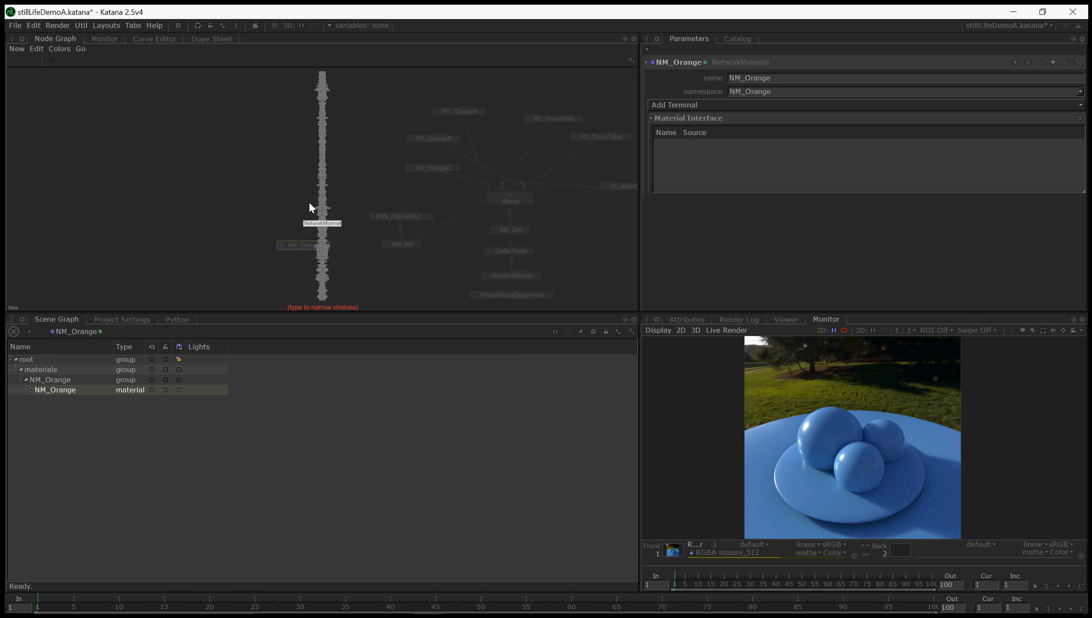
{"action": "type", "text": "prman"}
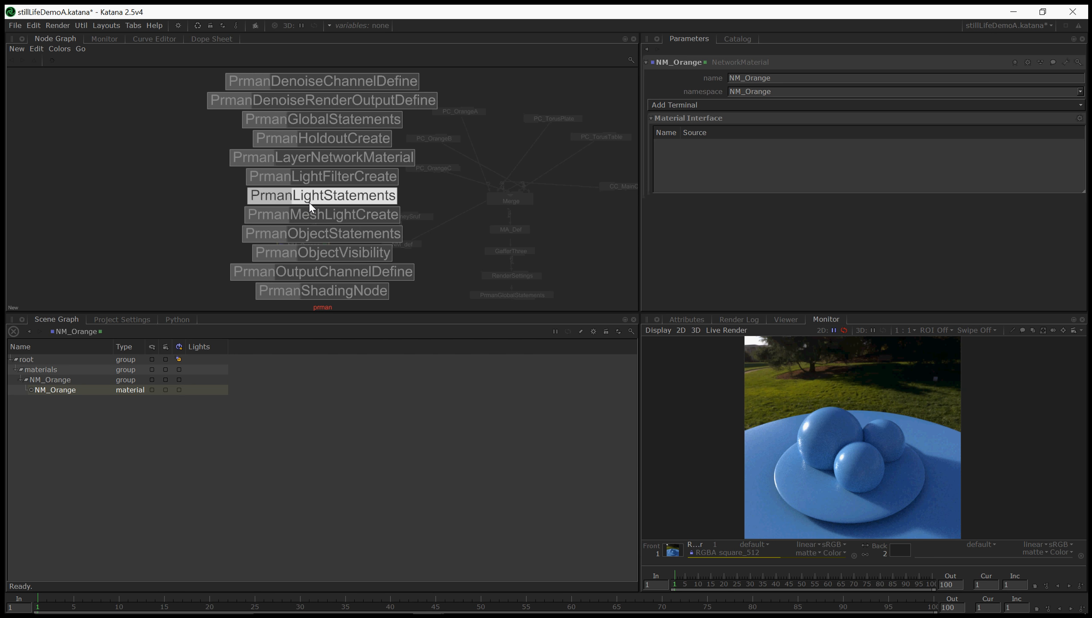
{"action": "key", "text": "Down"}
{"action": "key", "text": "Down"}
{"action": "key", "text": "Down"}
{"action": "key", "text": "Down"}
{"action": "key", "text": "Down"}
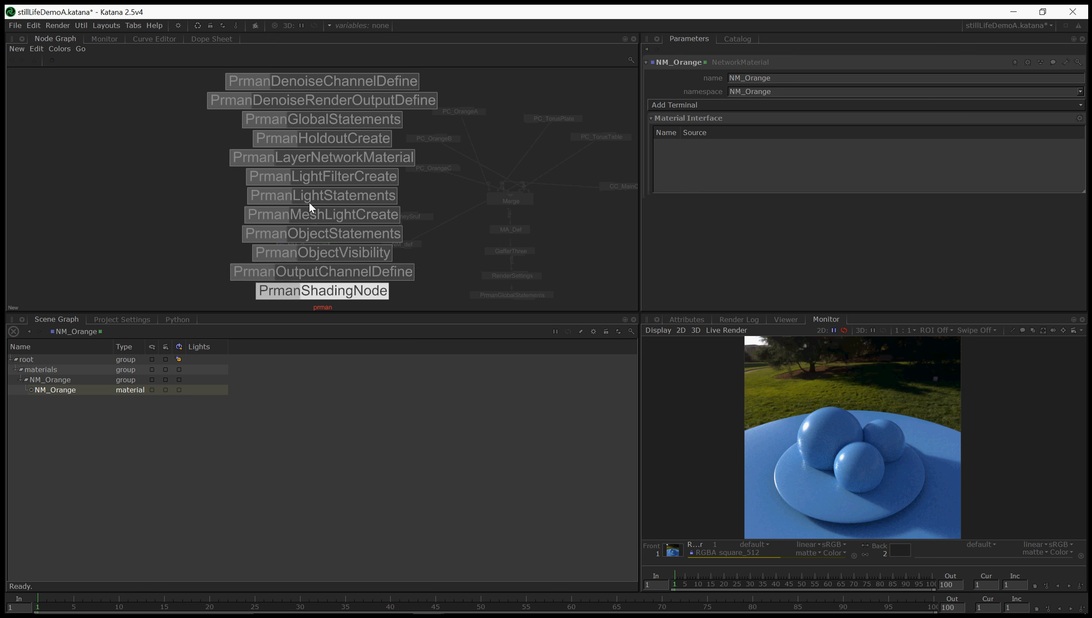
{"action": "key", "text": "Return"}
{"action": "left_click", "coordinate": [314, 216]}
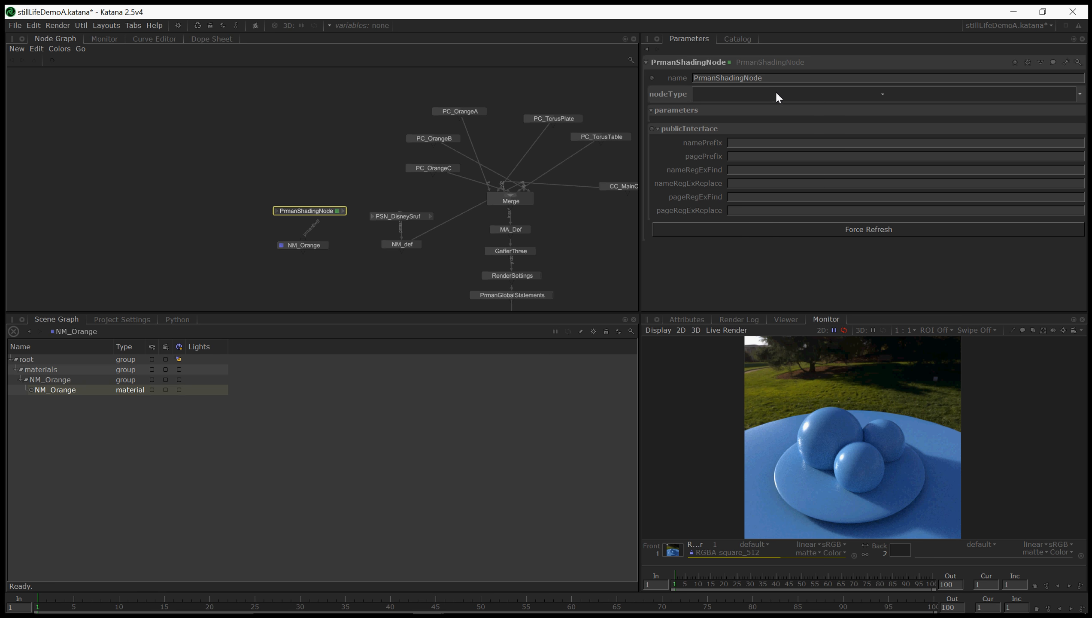
Set the node type of the new PrmanShadingNode to PxrSurface.
{"action": "left_click", "coordinate": [848, 96]}
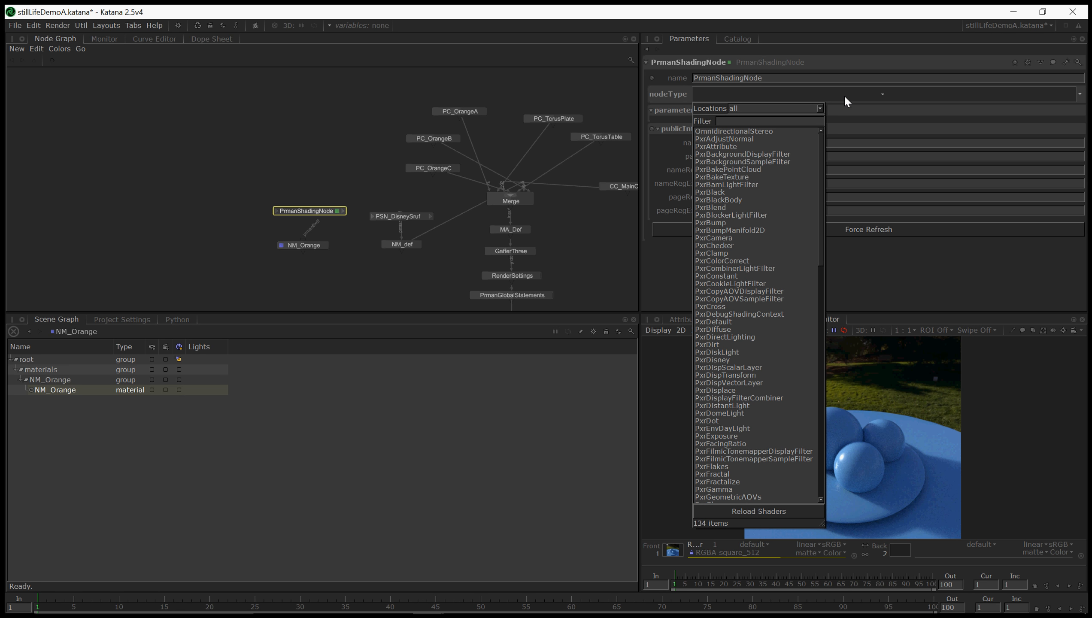
{"action": "type", "text": "Sur"}
{"action": "key", "text": "Down"}
{"action": "key", "text": "Down"}
{"action": "key", "text": "Down"}
{"action": "key", "text": "Down"}
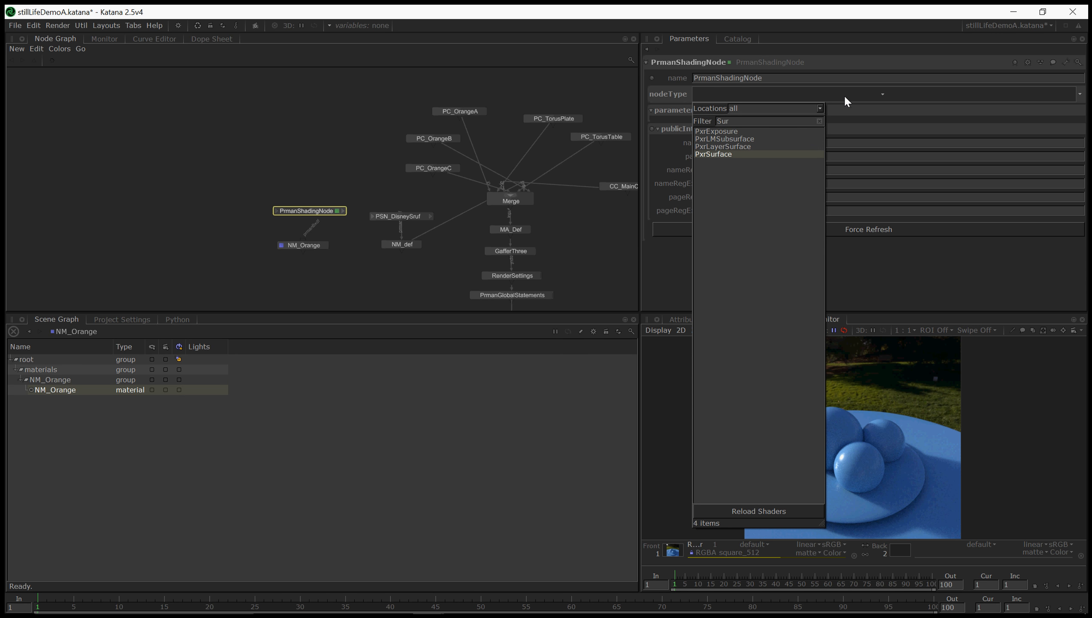
{"action": "key", "text": "Return"}
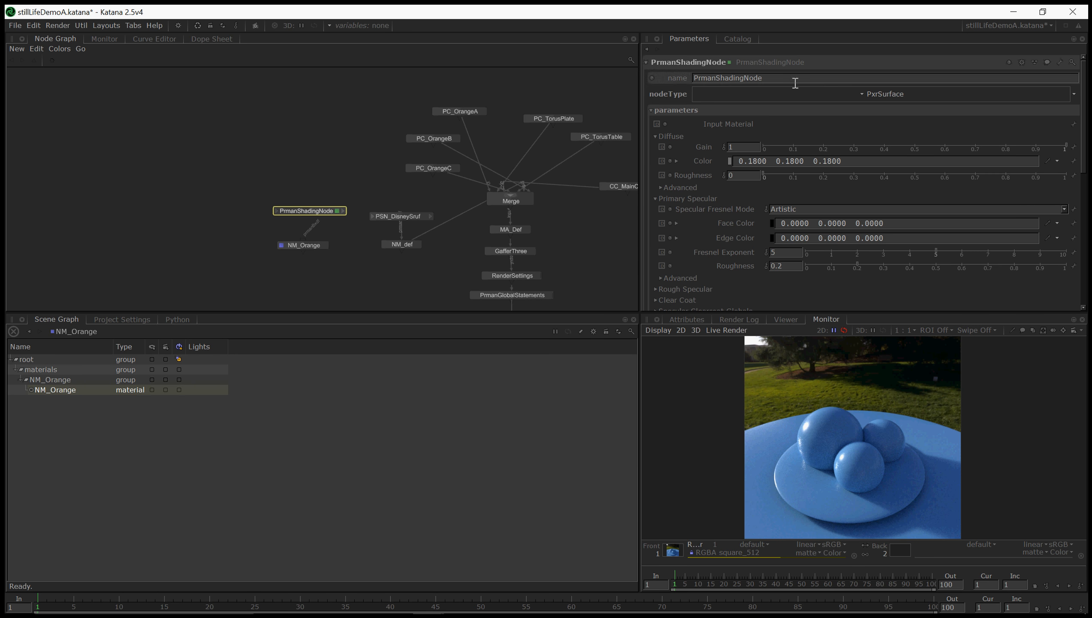
Rename the PxrSurface shading node as PSN_OrangeSurface.
{"action": "left_click", "coordinate": [738, 82]}
{"action": "key", "text": "ctrl+a"}
{"action": "key", "text": "BackSpace"}
{"action": "type", "text": "PSN_OrangeSurface"}
{"action": "key", "text": "Return"}
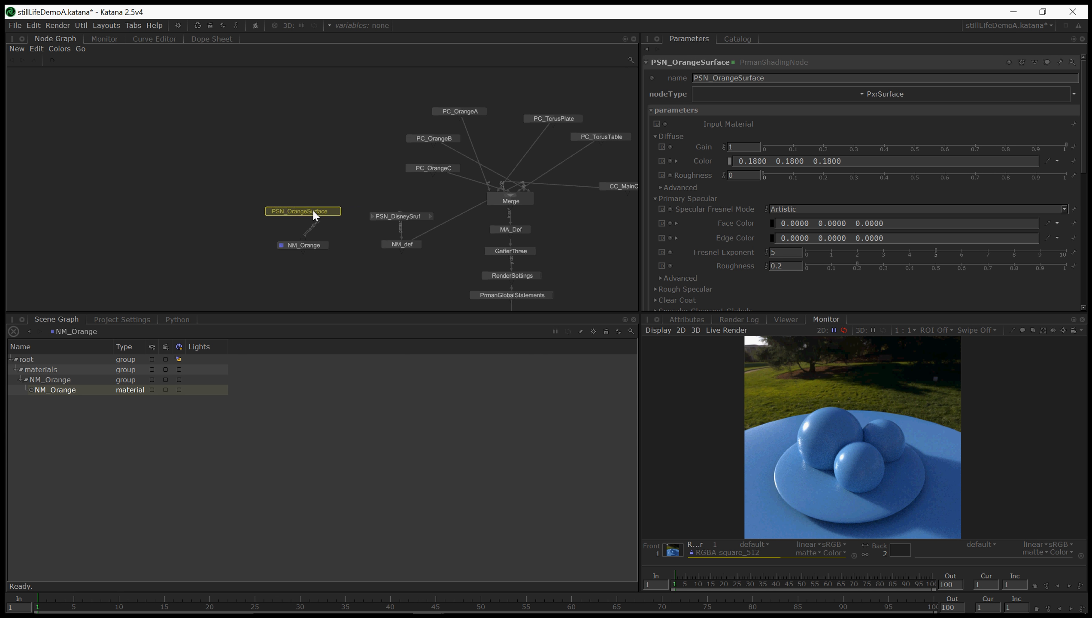
Connect the out port of PSN_OrangeSurface to the prmanBxdf input of NM_Orange.
{"action": "scroll", "coordinate": [311, 215], "scroll_direction": "up", "scroll_amount": 4}
{"action": "middle_click_drag", "start_coordinate": [314, 219], "coordinate": [283, 218]}
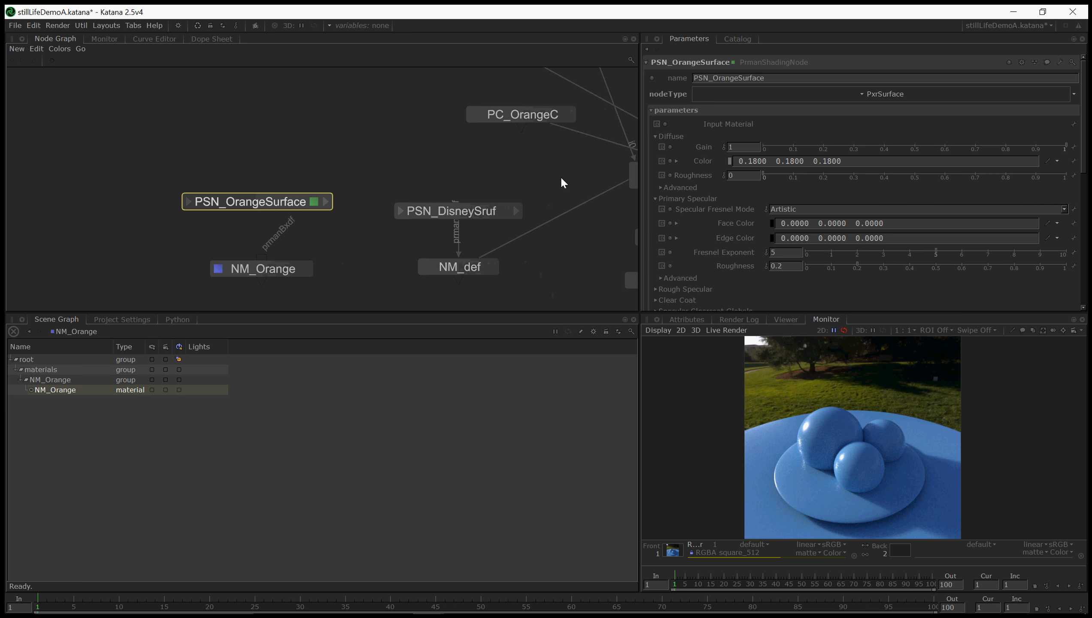
{"action": "left_click", "coordinate": [325, 204]}
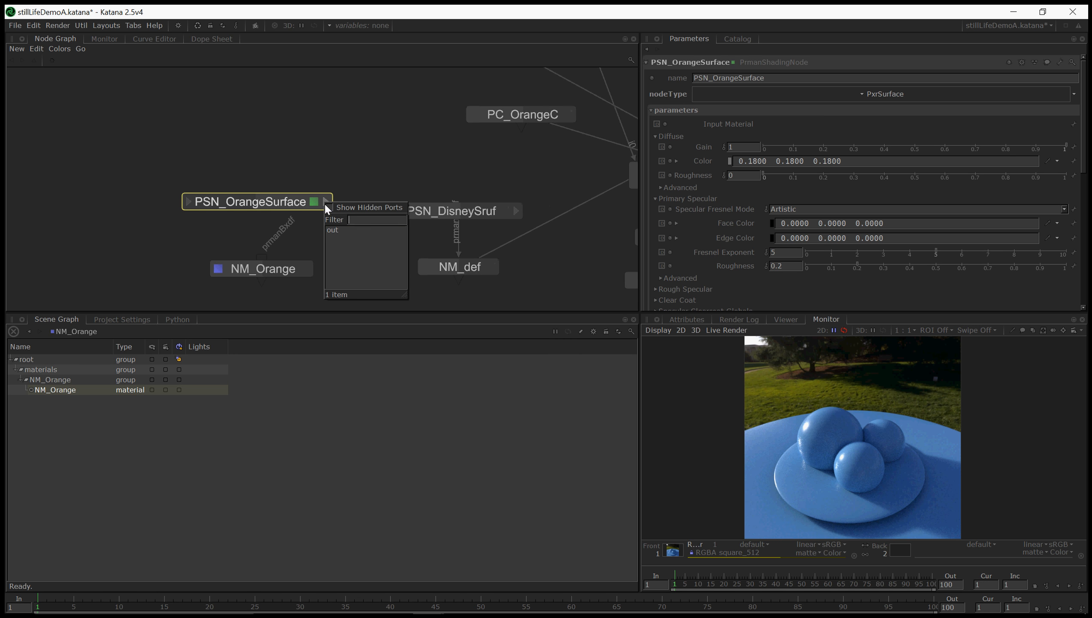
{"action": "left_click", "coordinate": [333, 230]}
{"action": "left_click", "coordinate": [260, 260]}
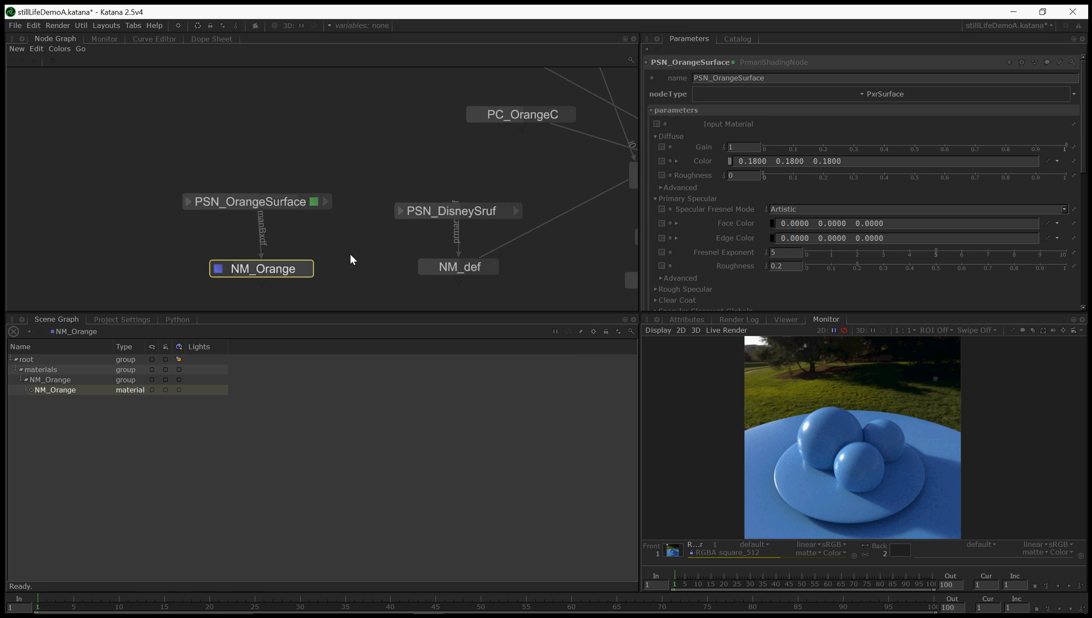
Set the diffuse color of PSN_OrangeSurface to an orange of 0.7114, 0.2631, 0.0000.
{"action": "left_click", "coordinate": [730, 161]}
{"action": "left_click", "coordinate": [529, 253]}
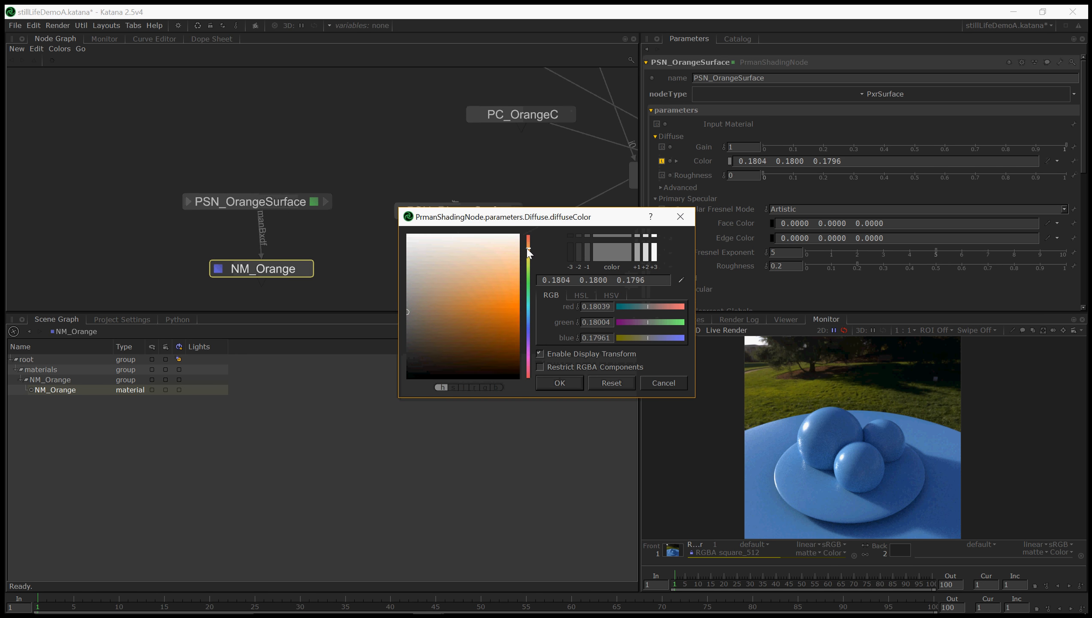
{"action": "left_click_drag", "start_coordinate": [481, 297], "coordinate": [518, 317]}
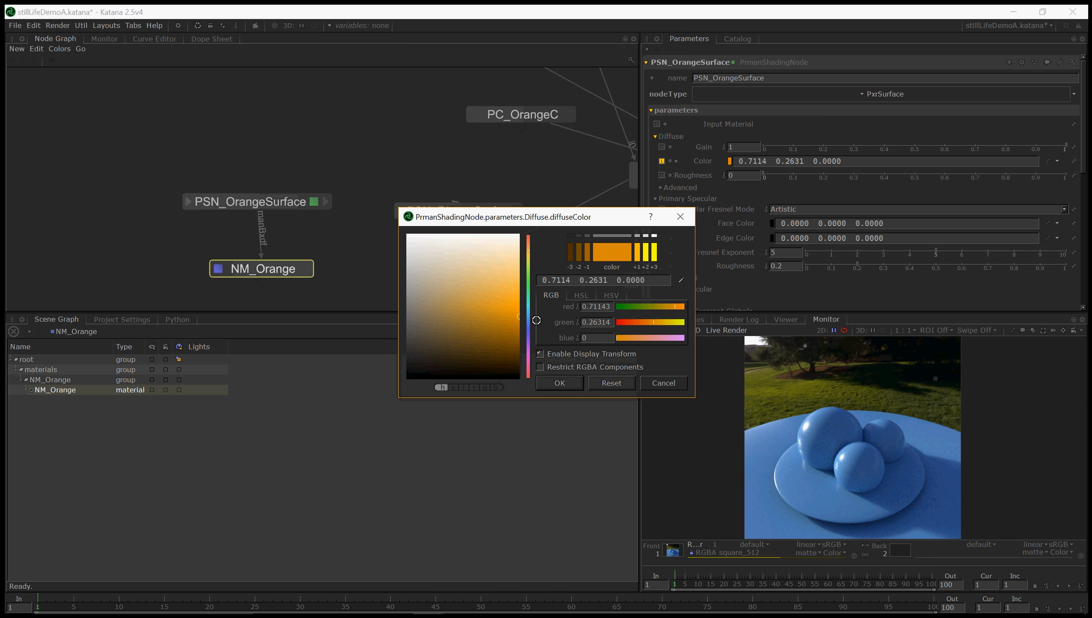
{"action": "left_click", "coordinate": [559, 383]}
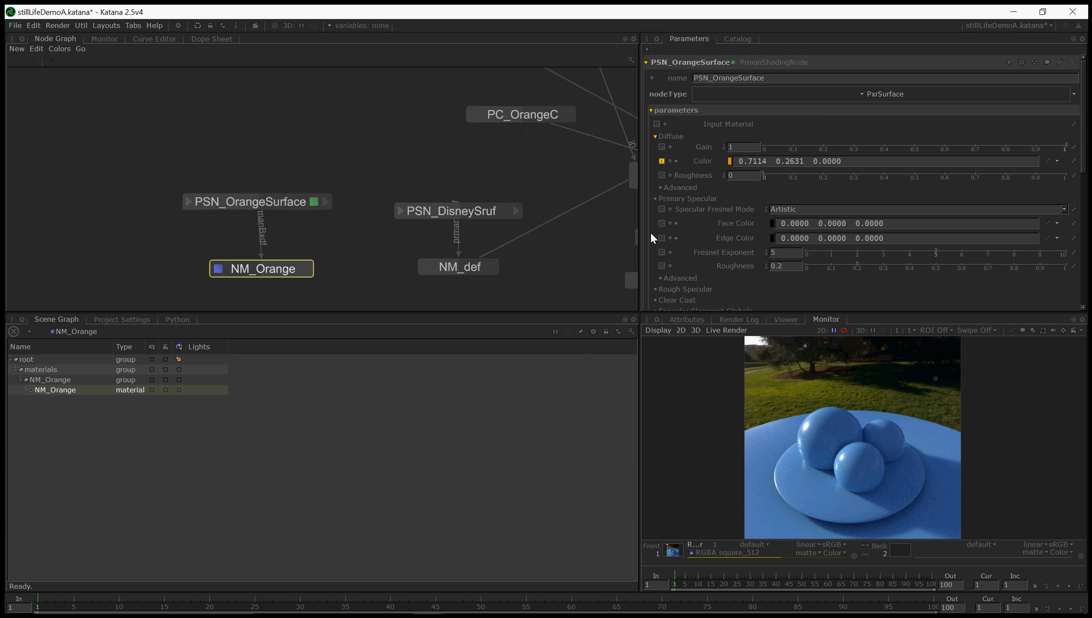
{"action": "scroll", "coordinate": [677, 217], "scroll_direction": "down", "scroll_amount": 1}
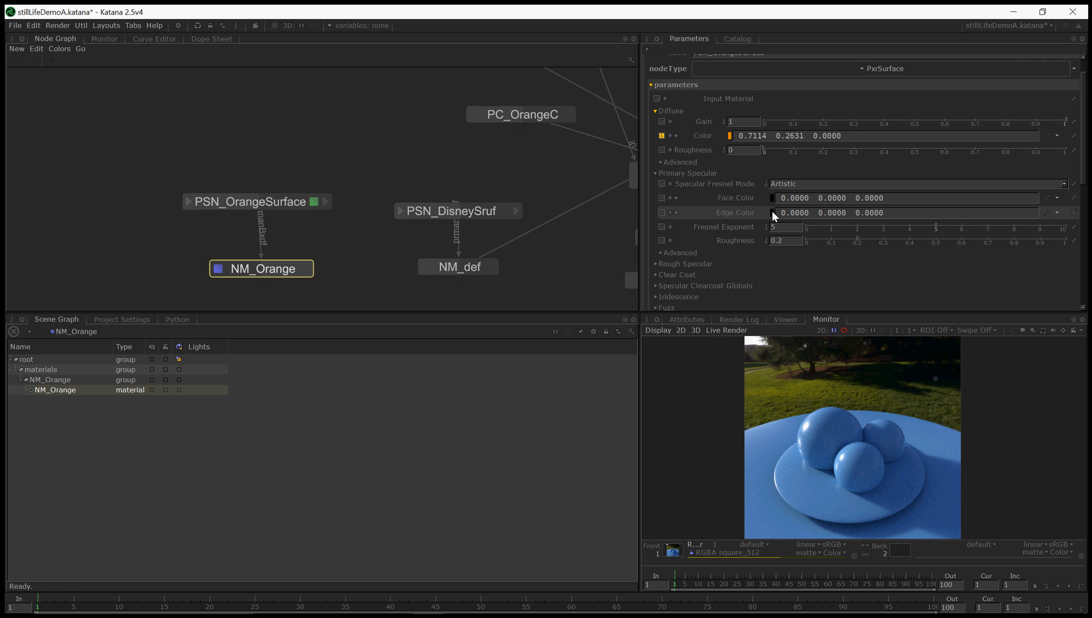
{"action": "scroll", "coordinate": [649, 233], "scroll_direction": "up", "scroll_amount": 1}
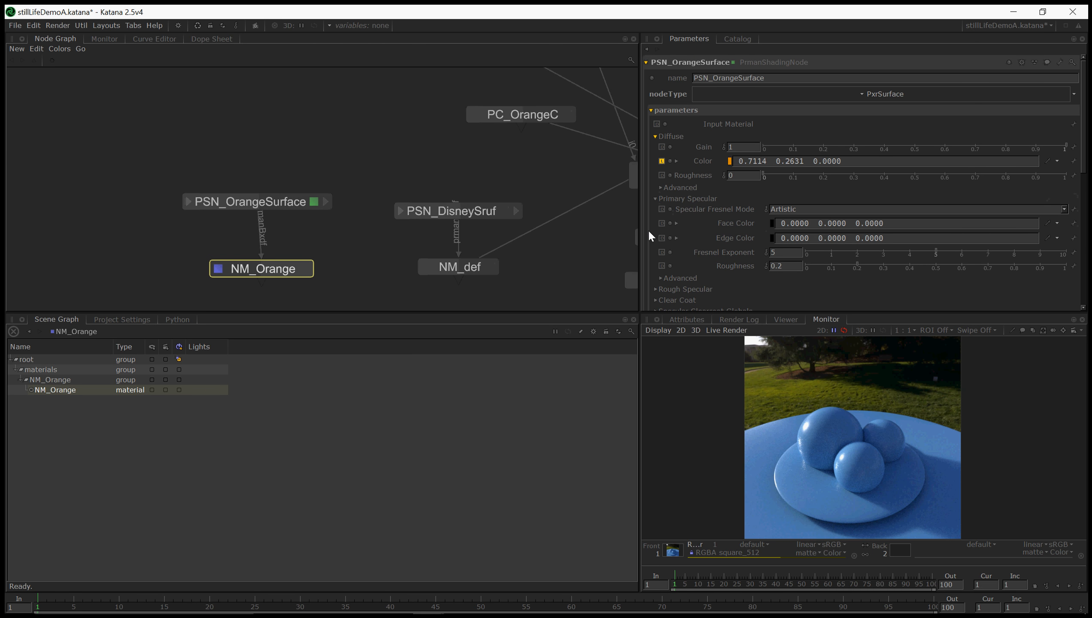
Connect NM_Orange's output to the Merge node and view the scene graph and parameters from the Render node.
{"action": "middle_click_drag", "start_coordinate": [363, 269], "coordinate": [303, 254]}
{"action": "scroll", "coordinate": [282, 280], "scroll_direction": "down", "scroll_amount": 3}
{"action": "scroll", "coordinate": [282, 280], "scroll_direction": "up", "scroll_amount": 3}
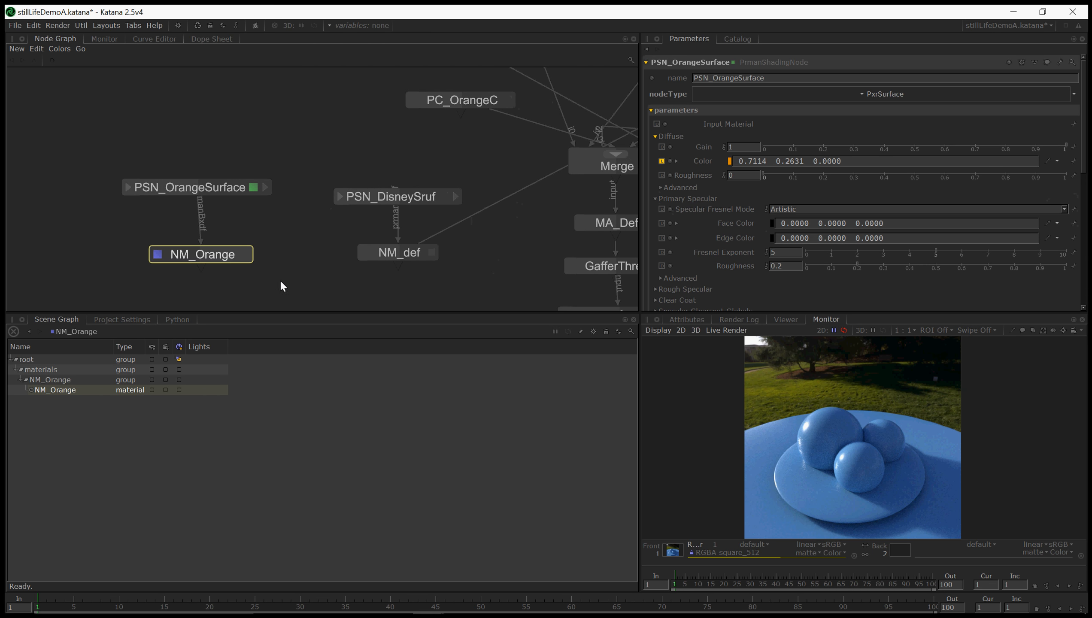
{"action": "left_click_drag", "start_coordinate": [202, 271], "coordinate": [614, 157]}
{"action": "scroll", "coordinate": [522, 256], "scroll_direction": "down", "scroll_amount": 3}
{"action": "middle_click_drag", "start_coordinate": [521, 255], "coordinate": [422, 217]}
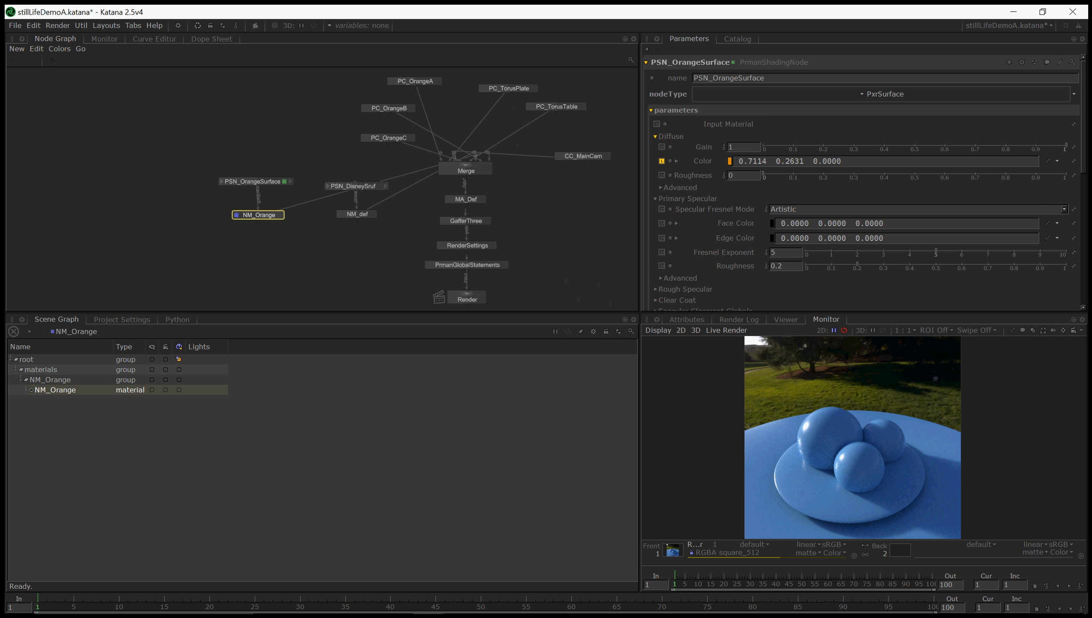
{"action": "left_click", "coordinate": [456, 302]}
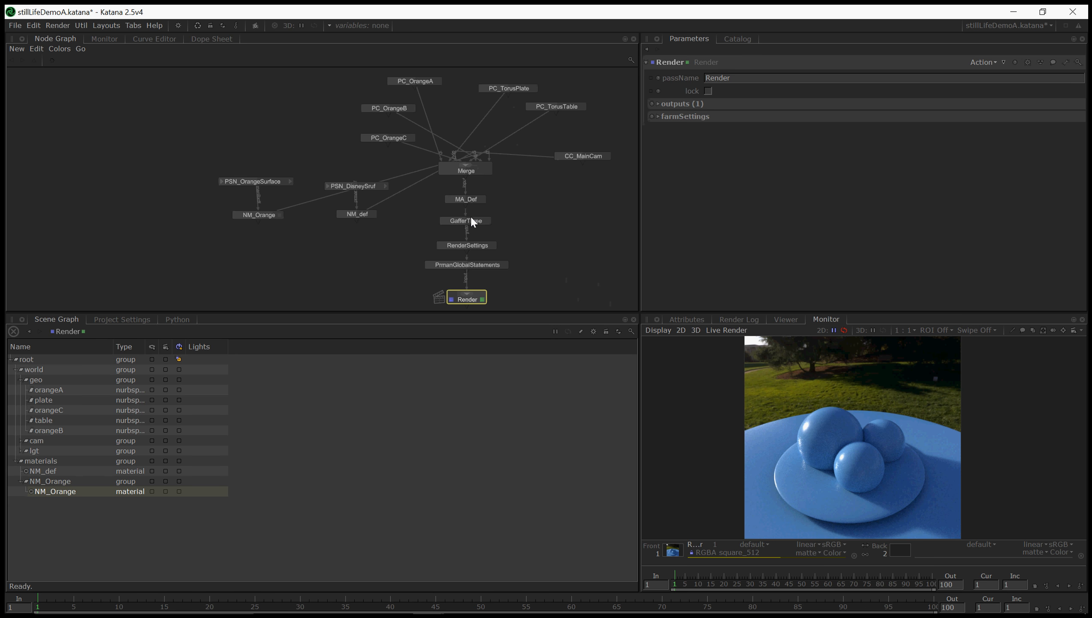
Insert a MaterialAssign node between MA_Def and GafferThree, making room for it, and open its parameters.
{"action": "left_click_drag", "start_coordinate": [471, 220], "coordinate": [473, 225]}
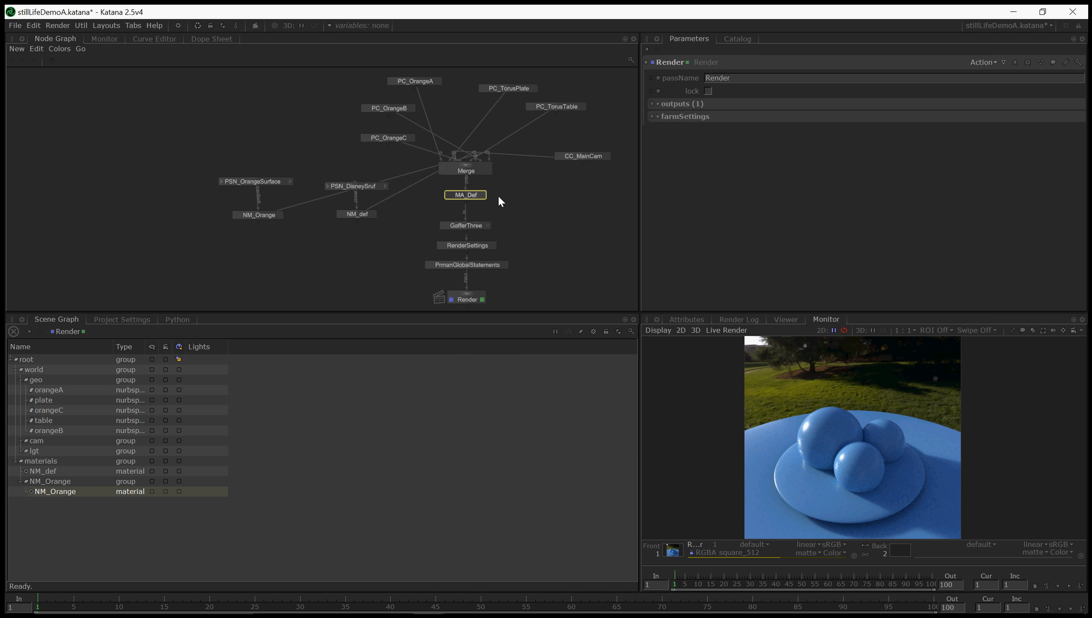
{"action": "key", "text": "Tab"}
{"action": "type", "text": "mater"}
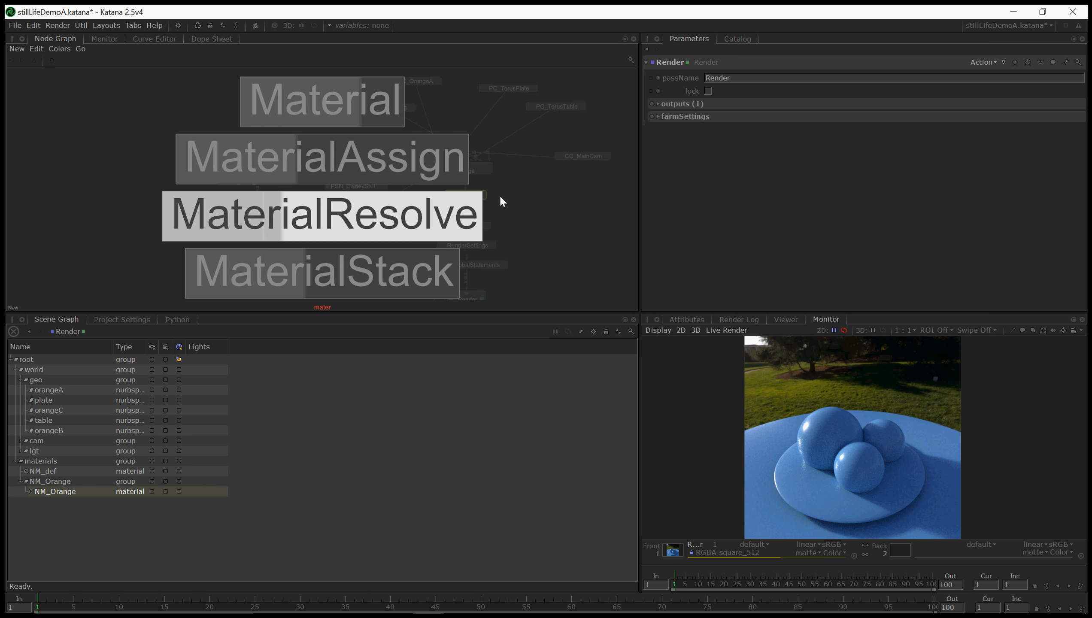
{"action": "key", "text": "Up"}
{"action": "key", "text": "Return"}
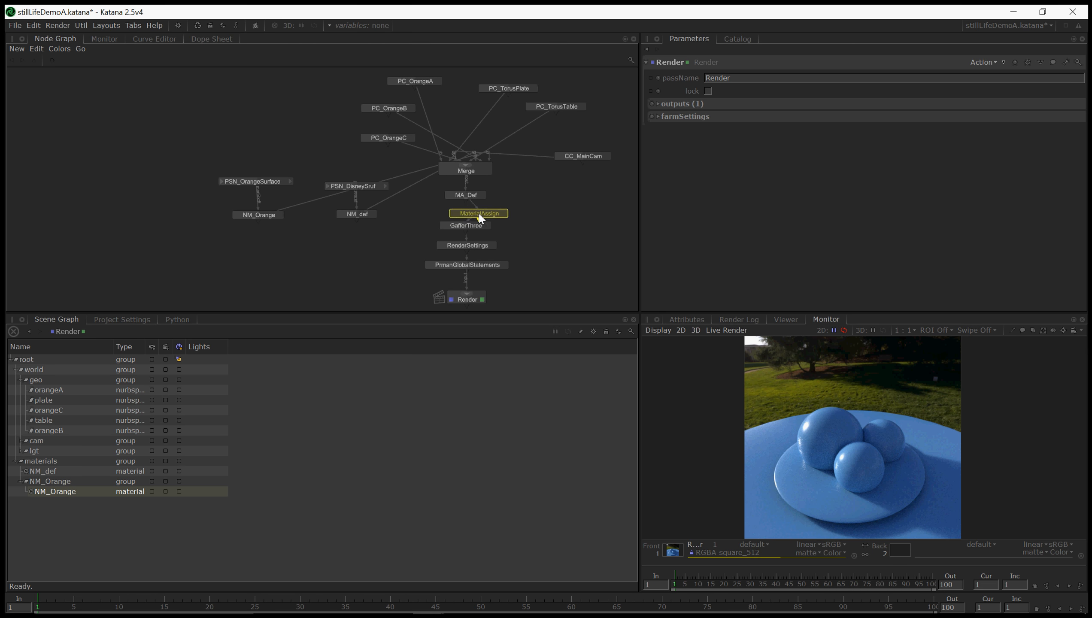
{"action": "left_click", "coordinate": [467, 217]}
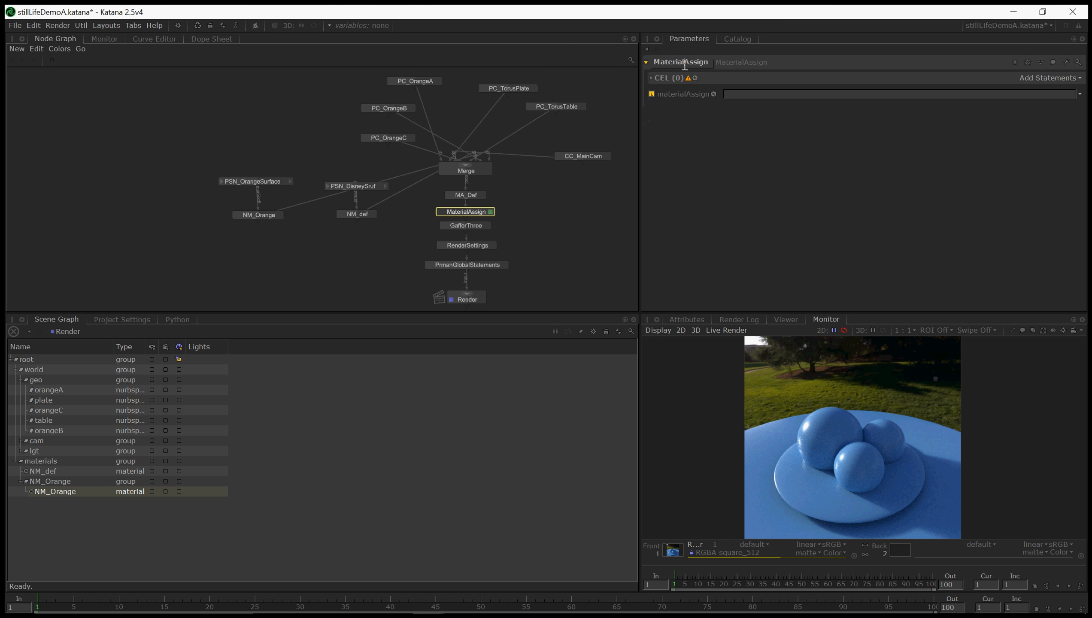
Rename the MaterialAssign node as MA_Orange and set its assigned material to /root/materials/NM_Orange/NM_Orange.
{"action": "double_click", "coordinate": [685, 64]}
{"action": "type", "text": "MA_Orange"}
{"action": "key", "text": "Return"}
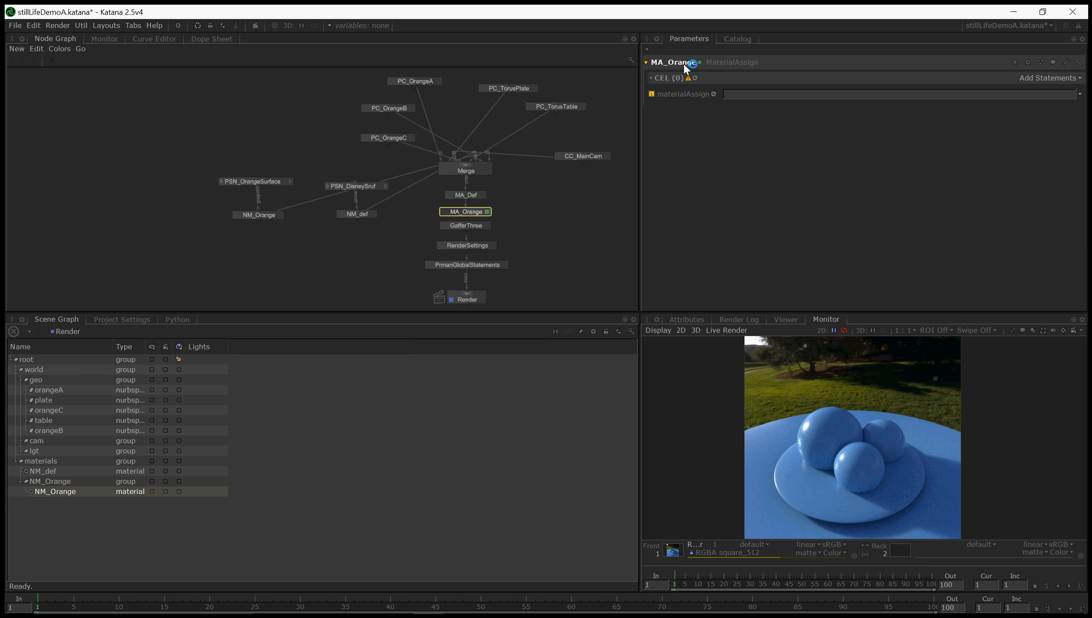
{"action": "left_click", "coordinate": [481, 230]}
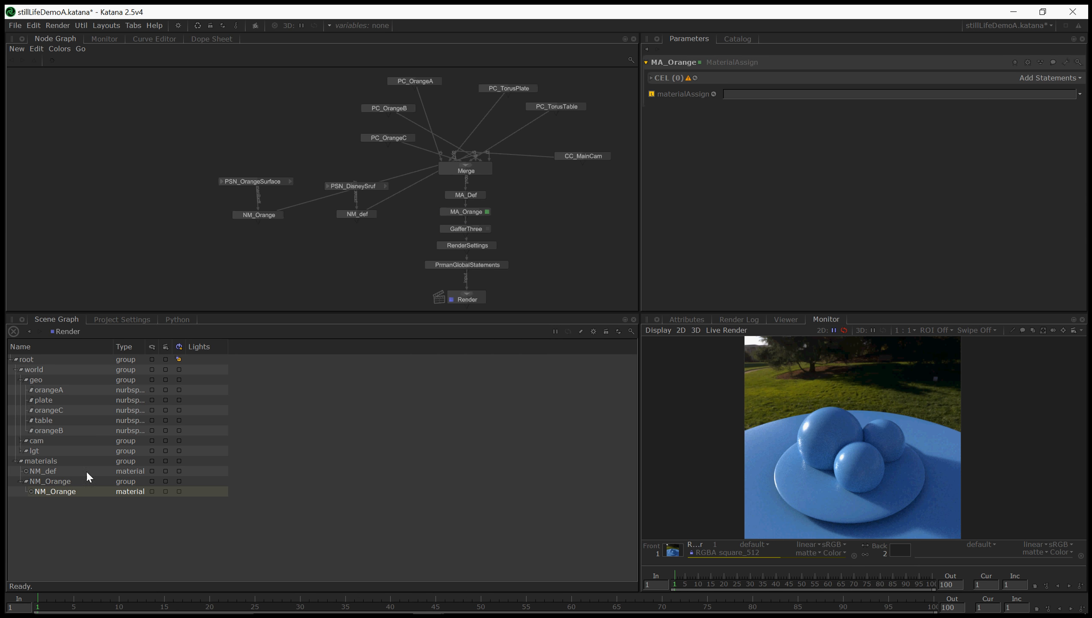
{"action": "left_click_drag", "start_coordinate": [64, 492], "coordinate": [746, 96]}
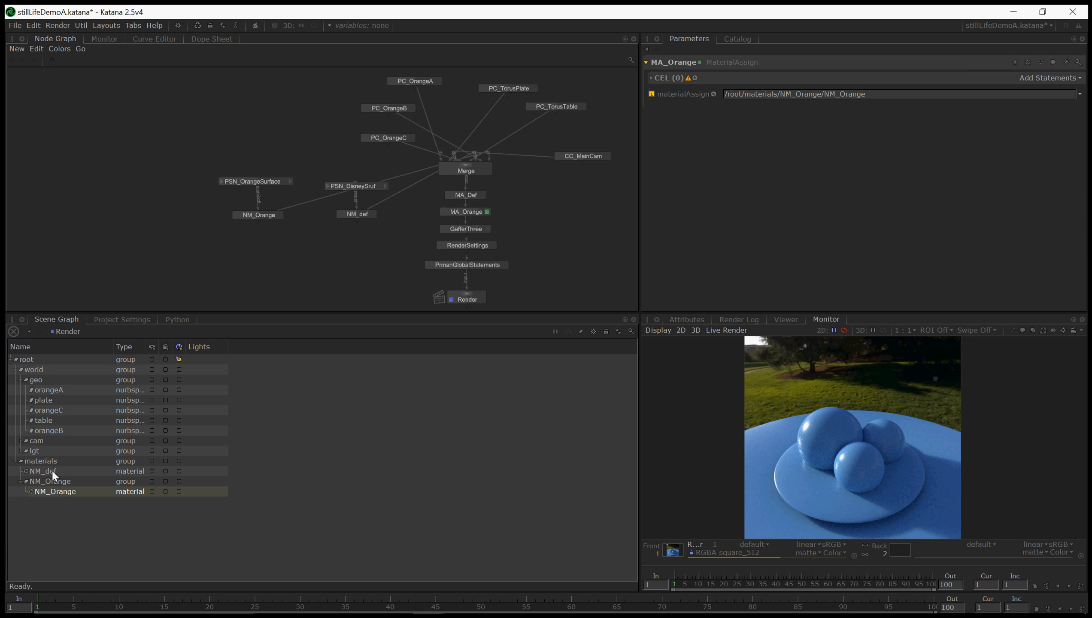
Clear the namespace of the NM_Orange network material so it sits directly under the materials group.
{"action": "double_click", "coordinate": [252, 218]}
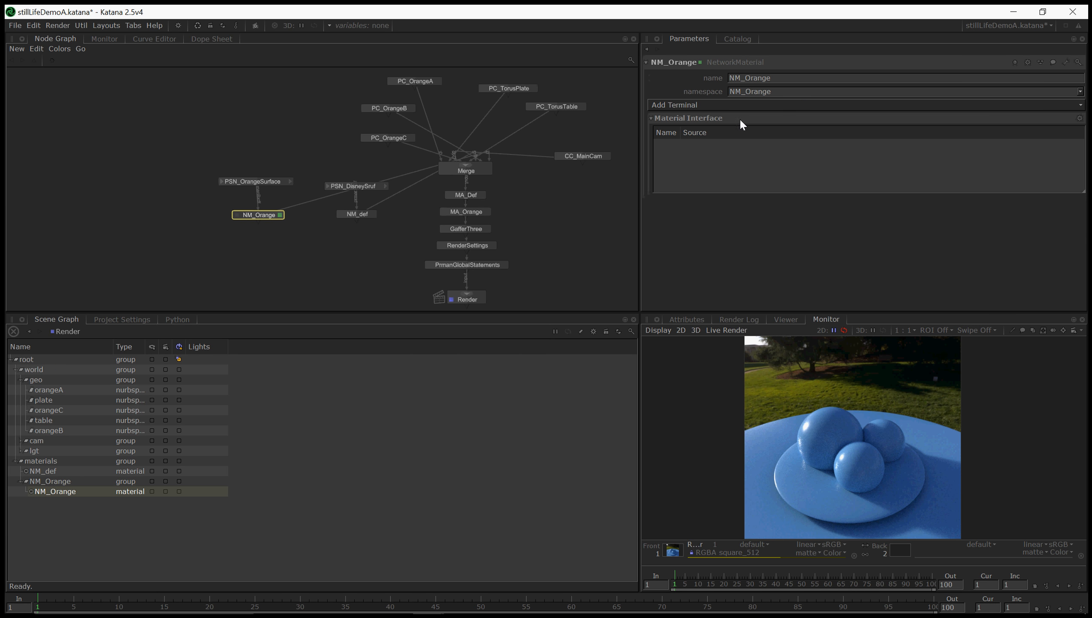
{"action": "left_click_drag", "start_coordinate": [773, 91], "coordinate": [688, 92]}
{"action": "key", "text": "BackSpace"}
{"action": "left_click", "coordinate": [271, 217]}
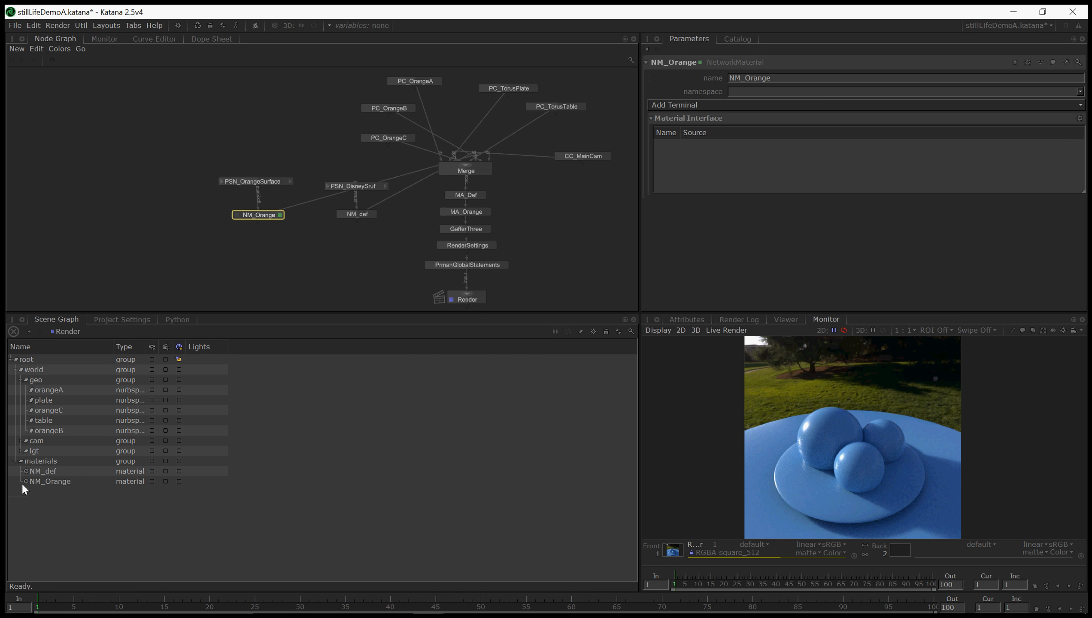
In MA_Orange, set the assigned material to /root/materials/NM_Orange and add orangeA, orangeC and orangeB as the CEL paths.
{"action": "double_click", "coordinate": [473, 215]}
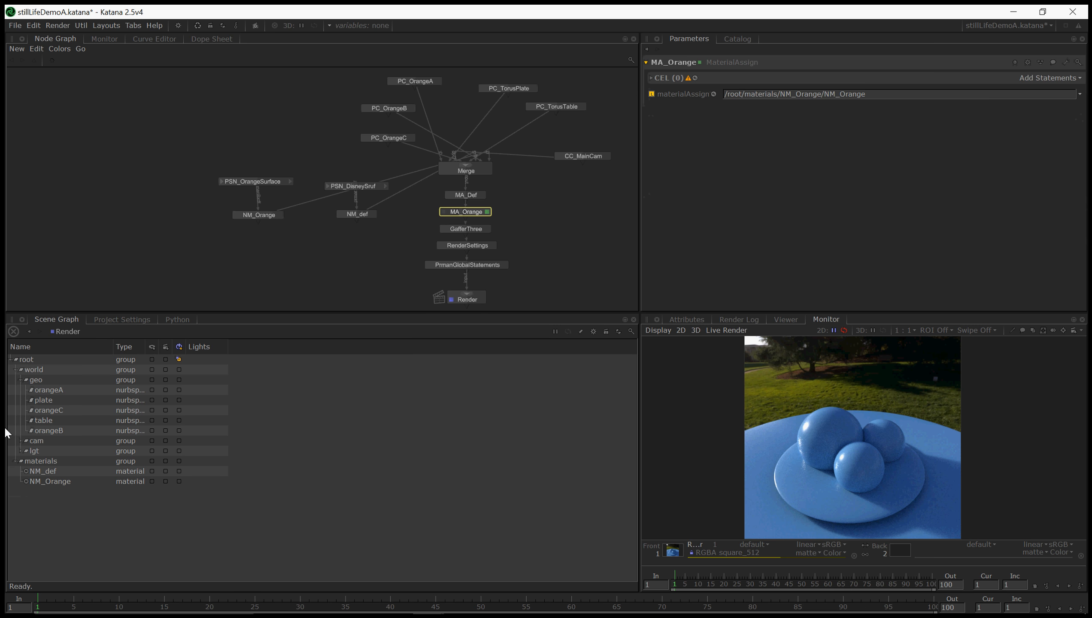
{"action": "left_click_drag", "start_coordinate": [51, 482], "coordinate": [806, 95]}
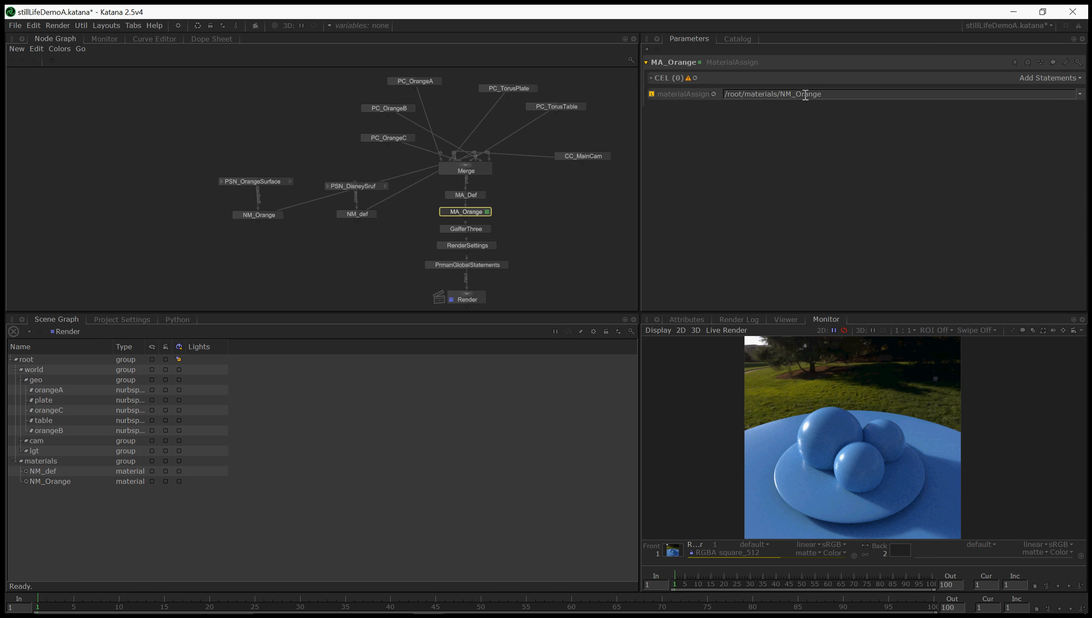
{"action": "left_click", "coordinate": [651, 78]}
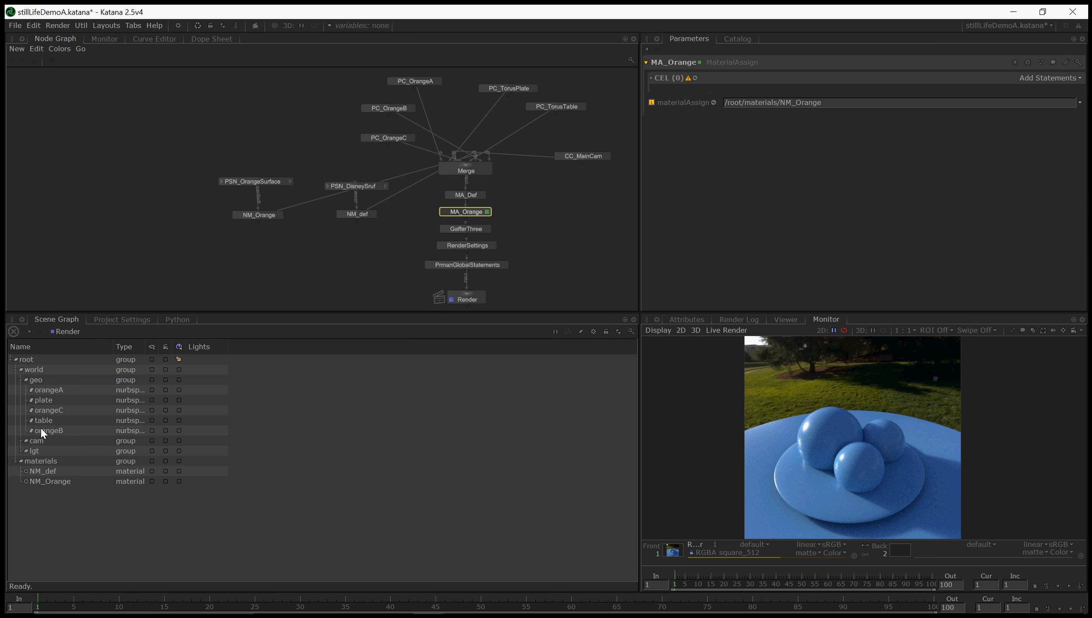
{"action": "left_click", "coordinate": [51, 391]}
{"action": "left_click", "coordinate": [48, 410], "text": "ctrl"}
{"action": "left_click", "coordinate": [49, 431], "text": "ctrl"}
{"action": "left_click_drag", "start_coordinate": [52, 431], "coordinate": [1038, 79]}
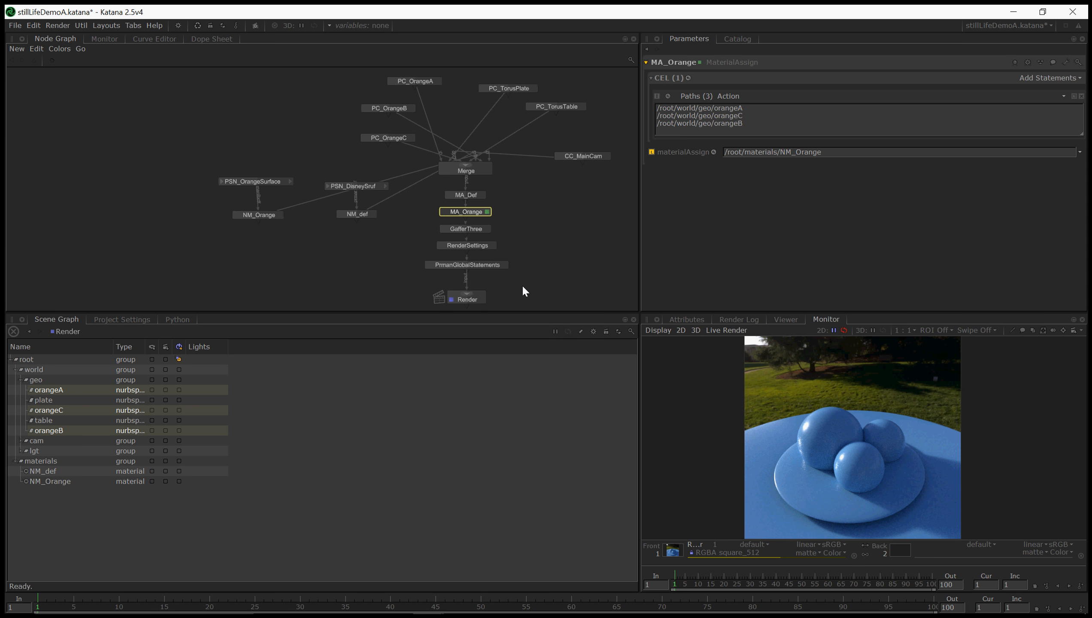
Start a render from the Render node and load the earlier catalog render into the Monitor's back buffer for comparison.
{"action": "left_click", "coordinate": [473, 303]}
{"action": "right_click", "coordinate": [470, 300]}
{"action": "left_click", "coordinate": [498, 315]}
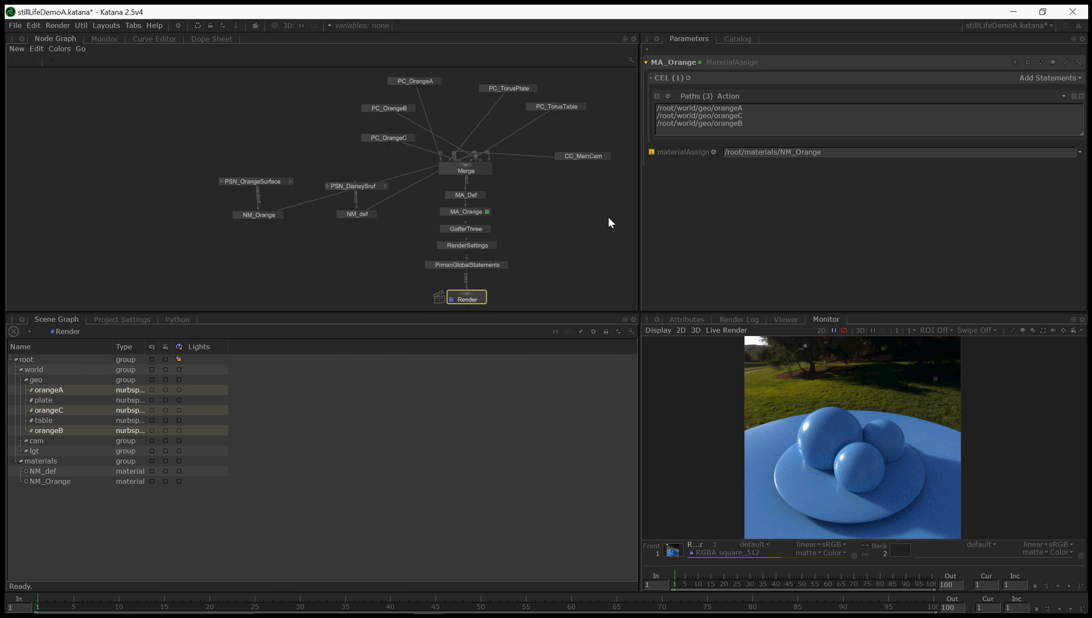
{"action": "left_click", "coordinate": [738, 38]}
{"action": "left_click_drag", "start_coordinate": [682, 99], "coordinate": [899, 550]}
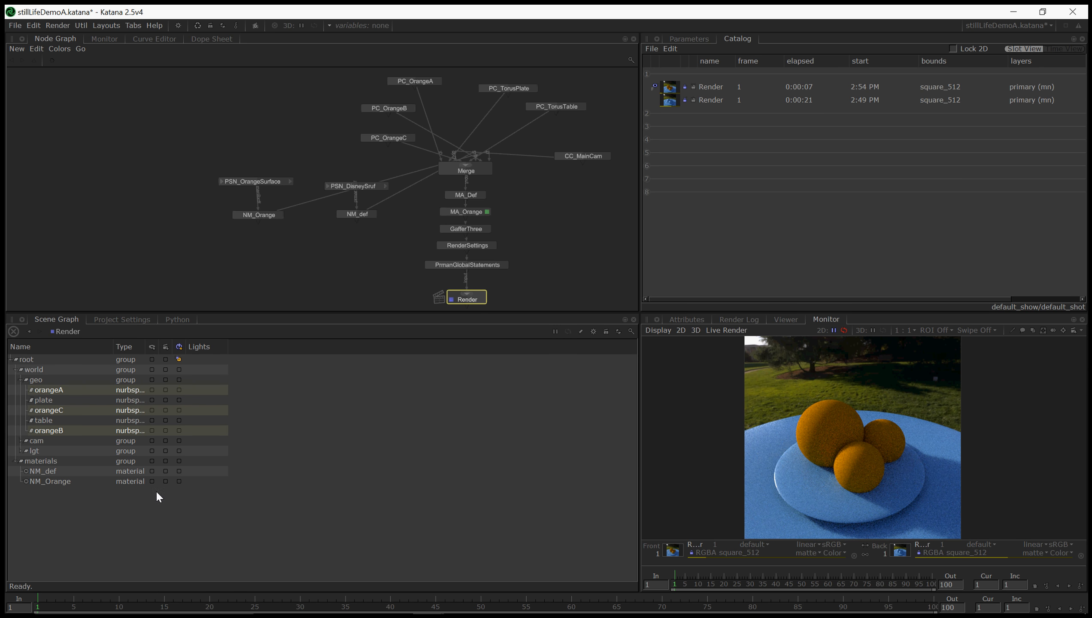
Select the NM_Orange material in the scene graph and enable its live render updates.
{"action": "left_click", "coordinate": [73, 481]}
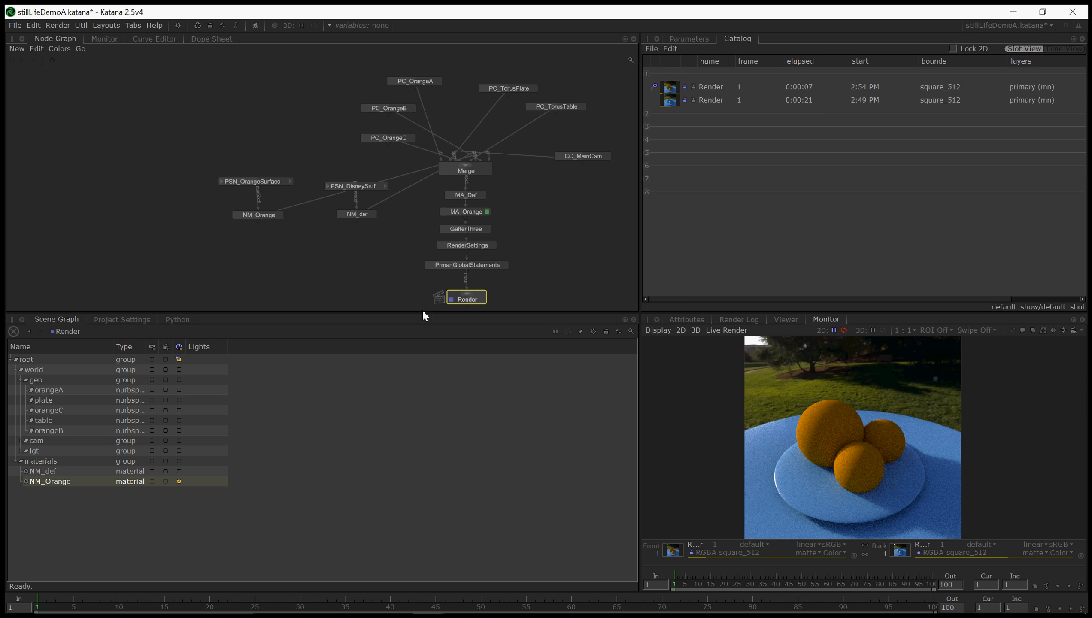
Start a live render from the Render node and load a catalog render into the Monitor's back buffer for comparison.
{"action": "right_click", "coordinate": [476, 305]}
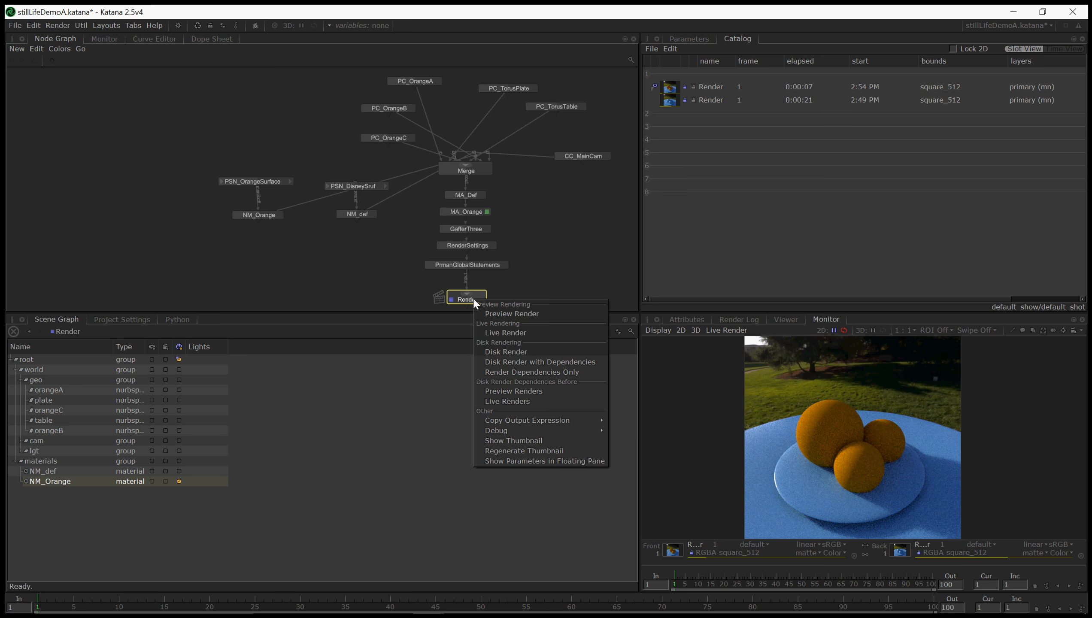
{"action": "left_click", "coordinate": [501, 327]}
{"action": "left_click", "coordinate": [701, 40]}
{"action": "left_click", "coordinate": [726, 41]}
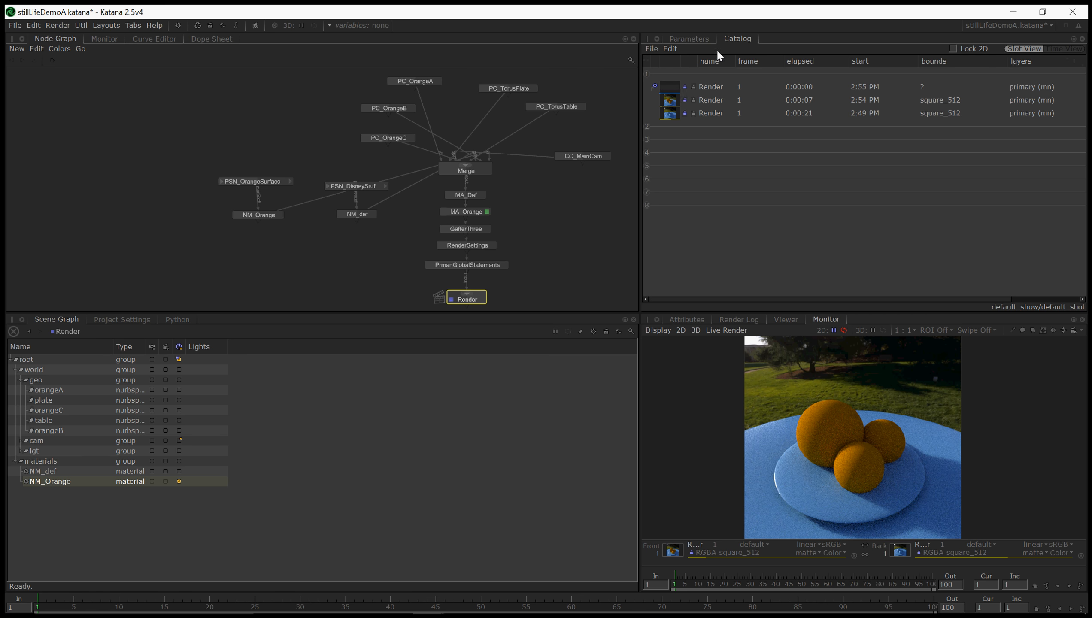
{"action": "left_click_drag", "start_coordinate": [676, 91], "coordinate": [904, 553]}
{"action": "key", "text": "grave"}
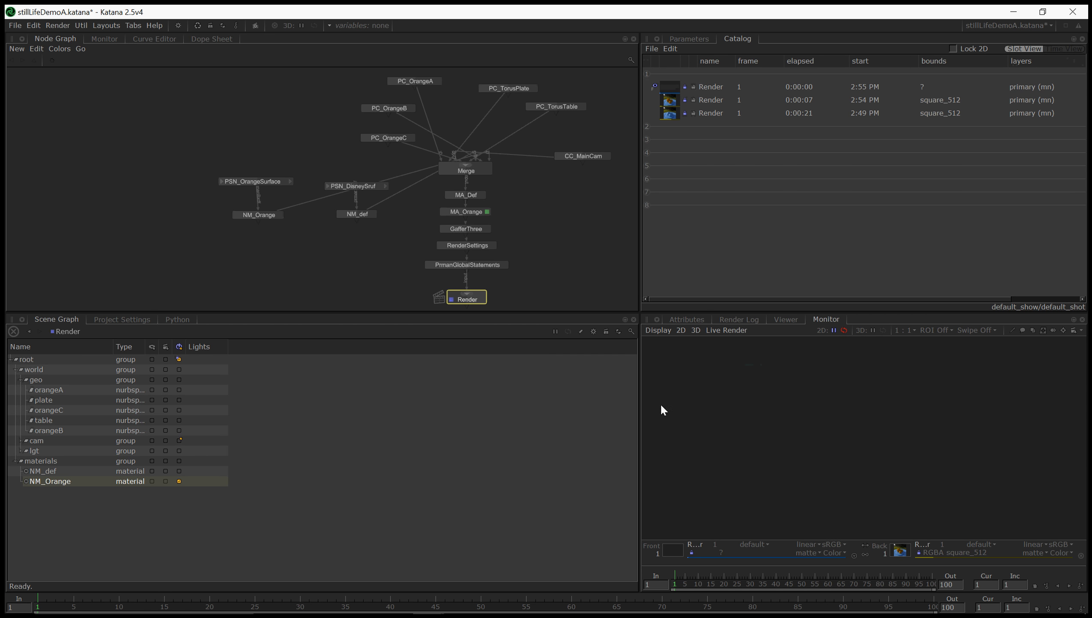
In PSN_OrangeSurface, set the Primary Specular Edge Color to white (1.0, 1.0, 1.0), keeping the Specular Fresnel Mode at Artistic.
{"action": "double_click", "coordinate": [269, 184]}
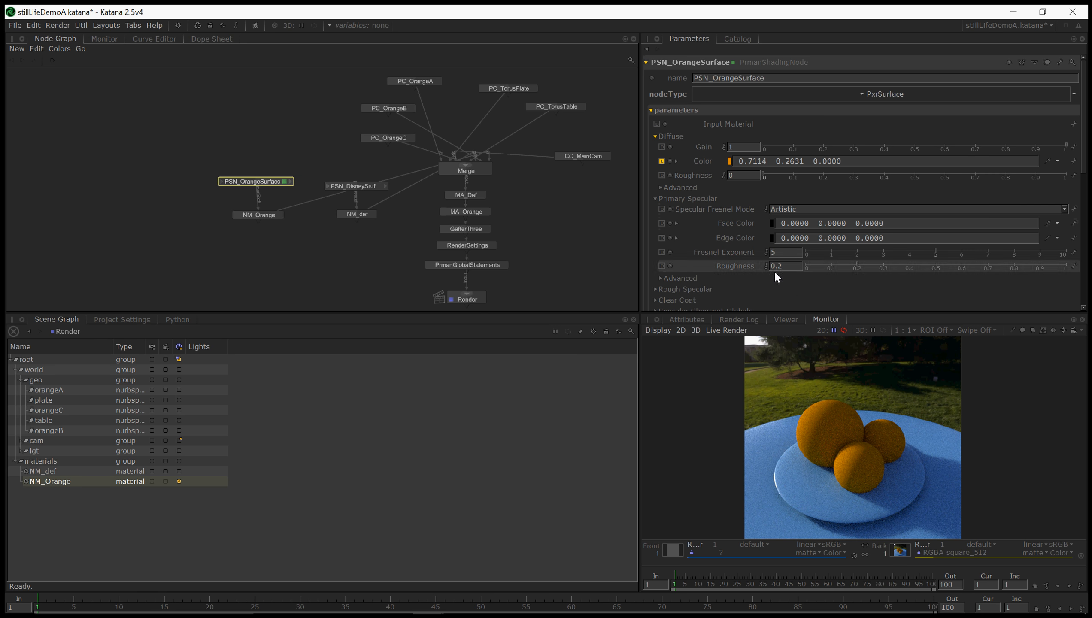
{"action": "left_click", "coordinate": [772, 237]}
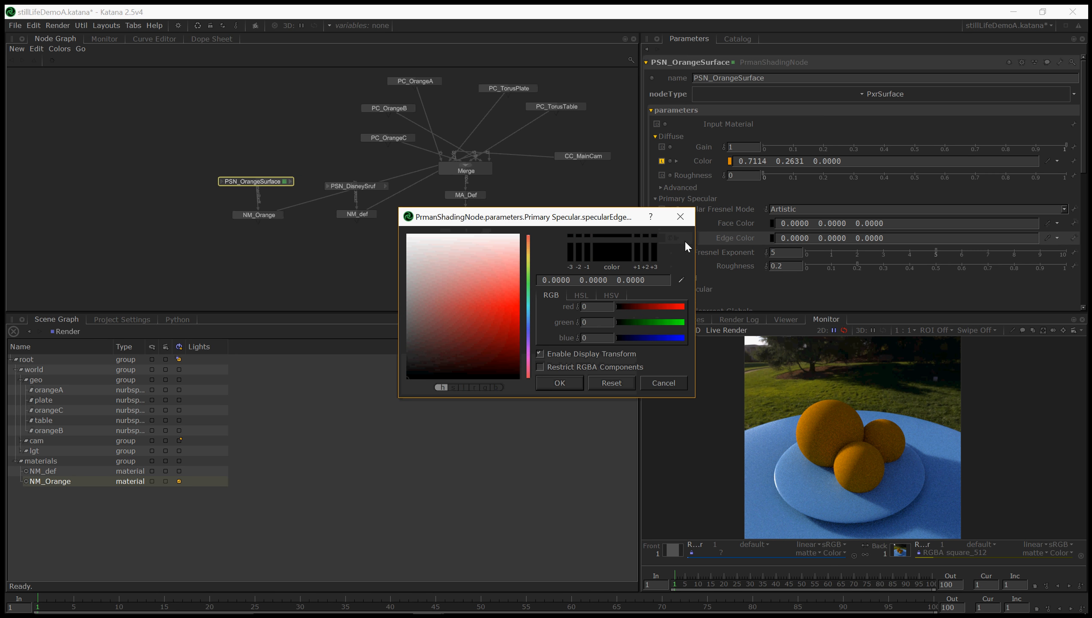
{"action": "left_click_drag", "start_coordinate": [471, 345], "coordinate": [371, 142]}
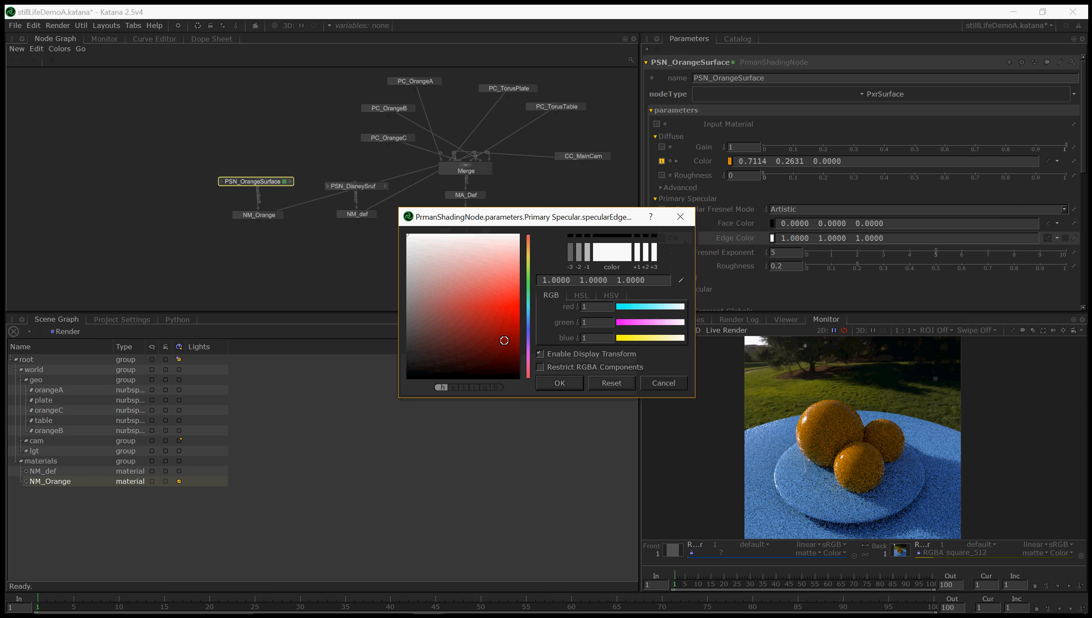
{"action": "left_click", "coordinate": [557, 384]}
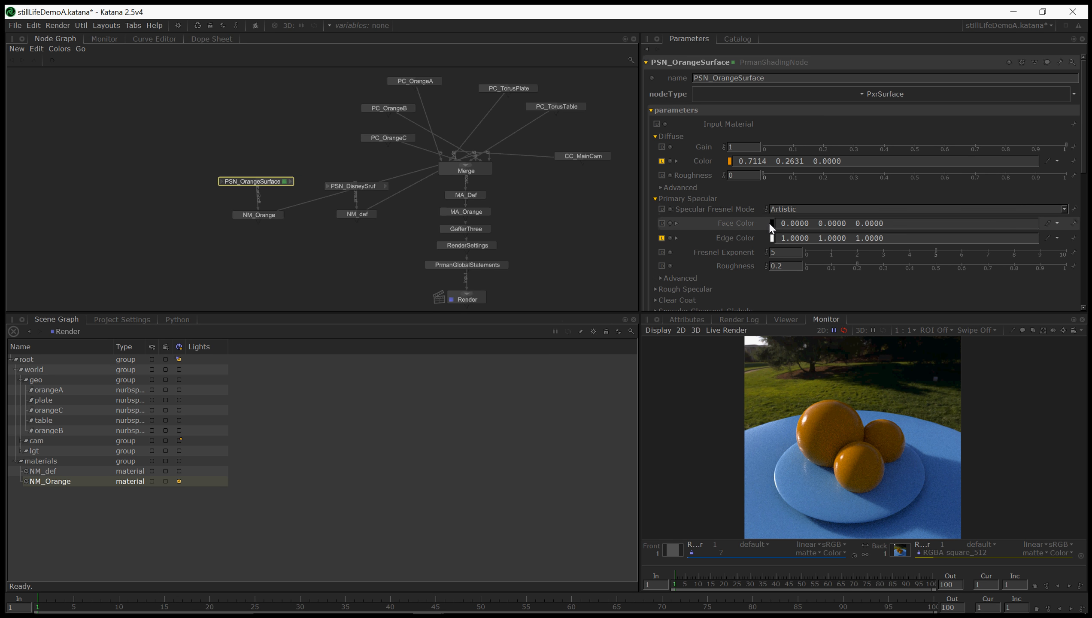
{"action": "left_click", "coordinate": [779, 210]}
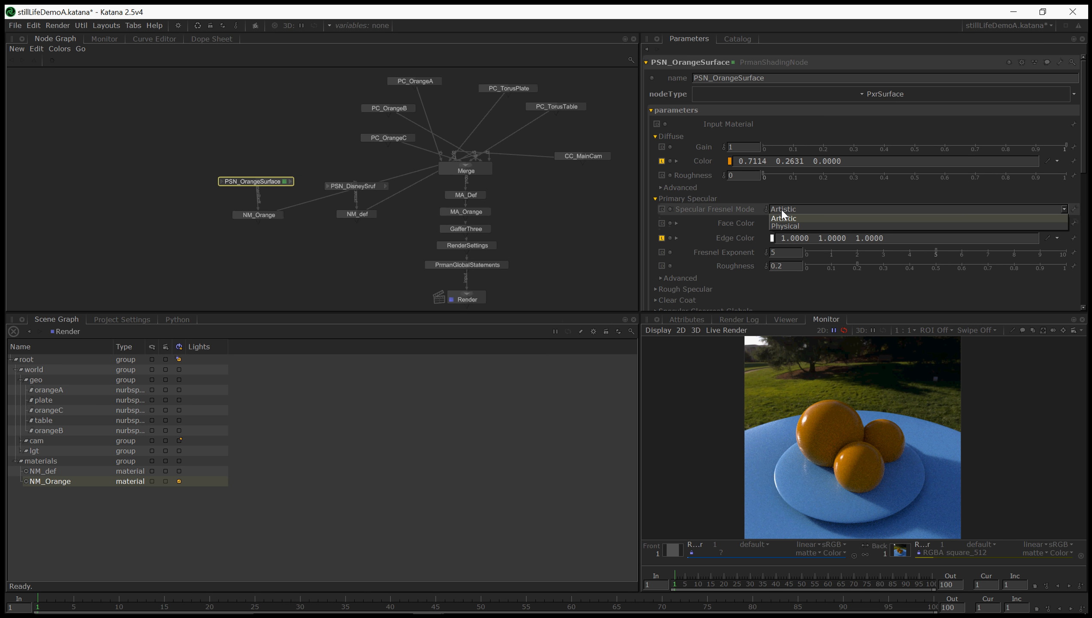
{"action": "left_click", "coordinate": [788, 211]}
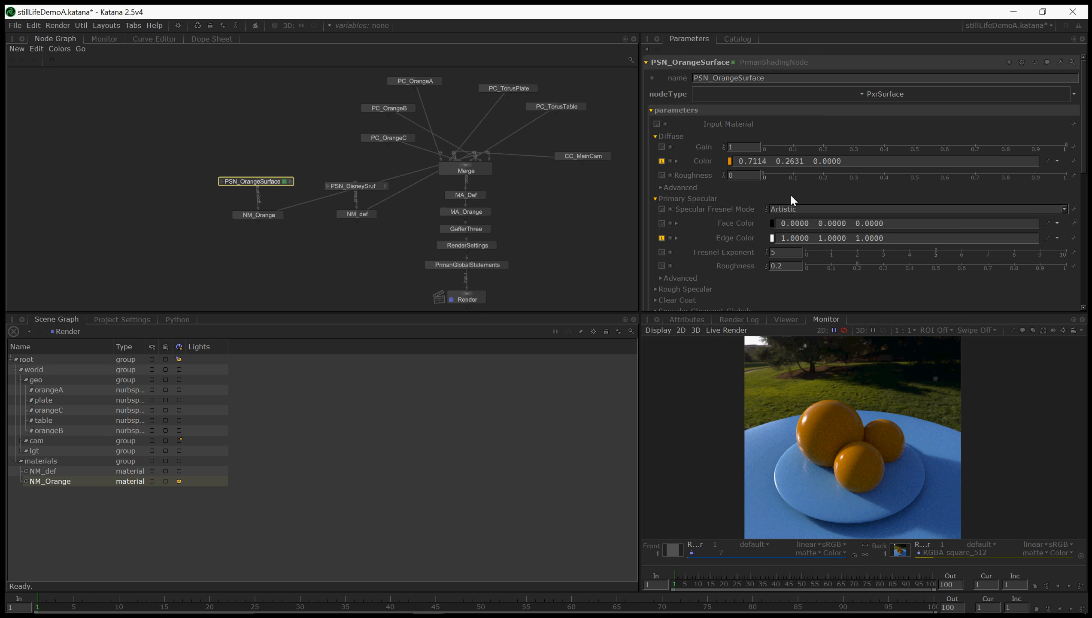
{"action": "left_click", "coordinate": [854, 556]}
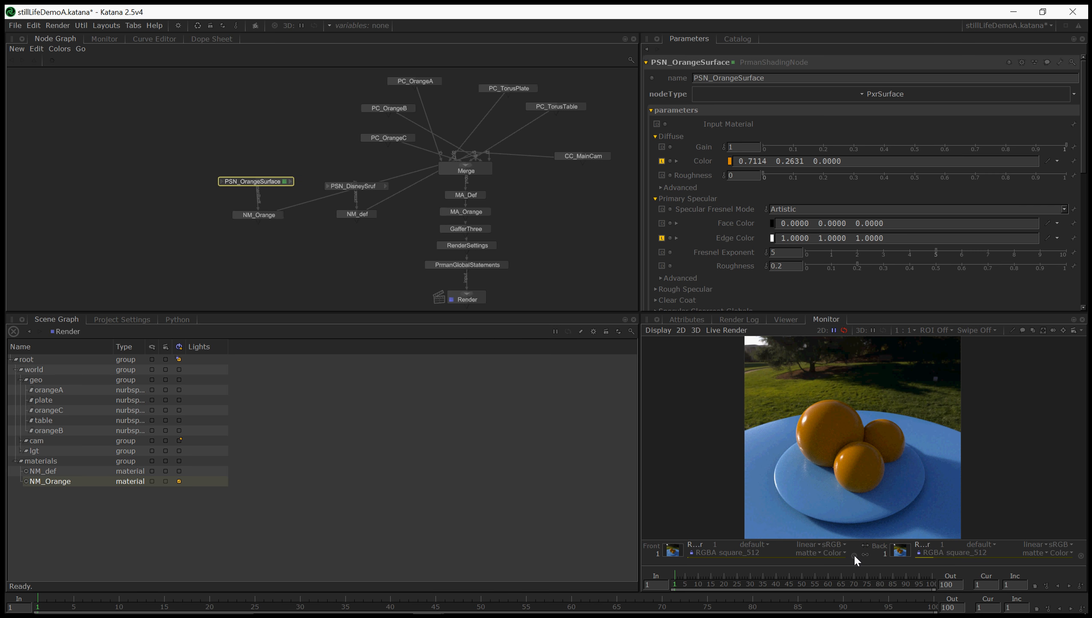
Make room above MA_Orange in the node graph and remove the Paths statement from its CEL.
{"action": "left_click", "coordinate": [471, 212]}
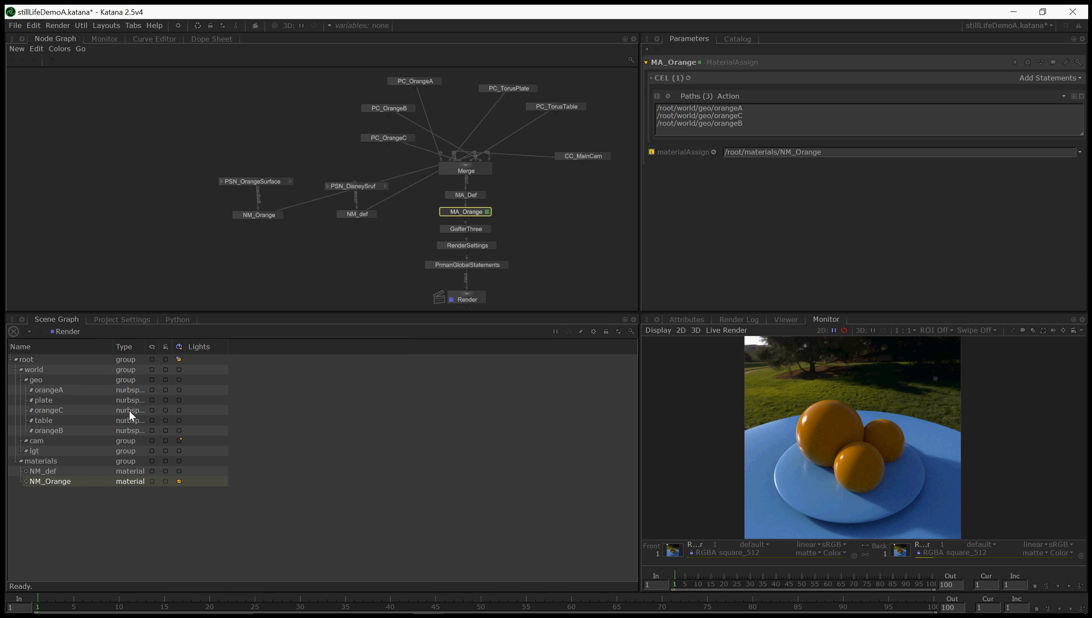
{"action": "left_click_drag", "start_coordinate": [502, 277], "coordinate": [468, 226]}
{"action": "middle_click_drag", "start_coordinate": [467, 226], "coordinate": [475, 206]}
{"action": "left_click_drag", "start_coordinate": [486, 279], "coordinate": [483, 210]}
{"action": "middle_click_drag", "start_coordinate": [514, 202], "coordinate": [502, 212]}
{"action": "left_click", "coordinate": [516, 211]}
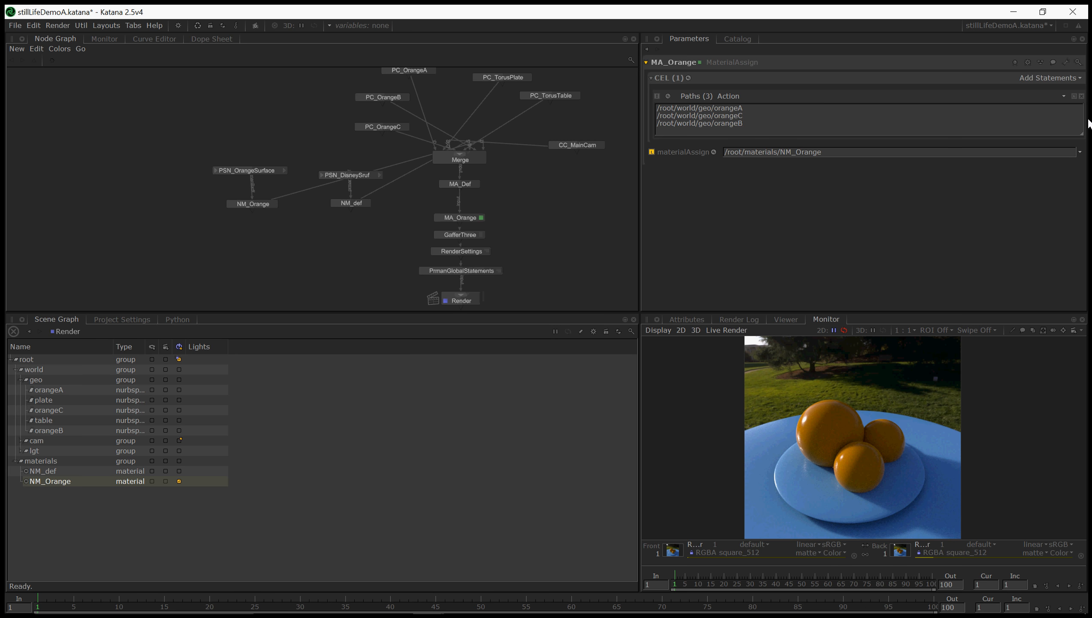
{"action": "left_click", "coordinate": [1082, 97]}
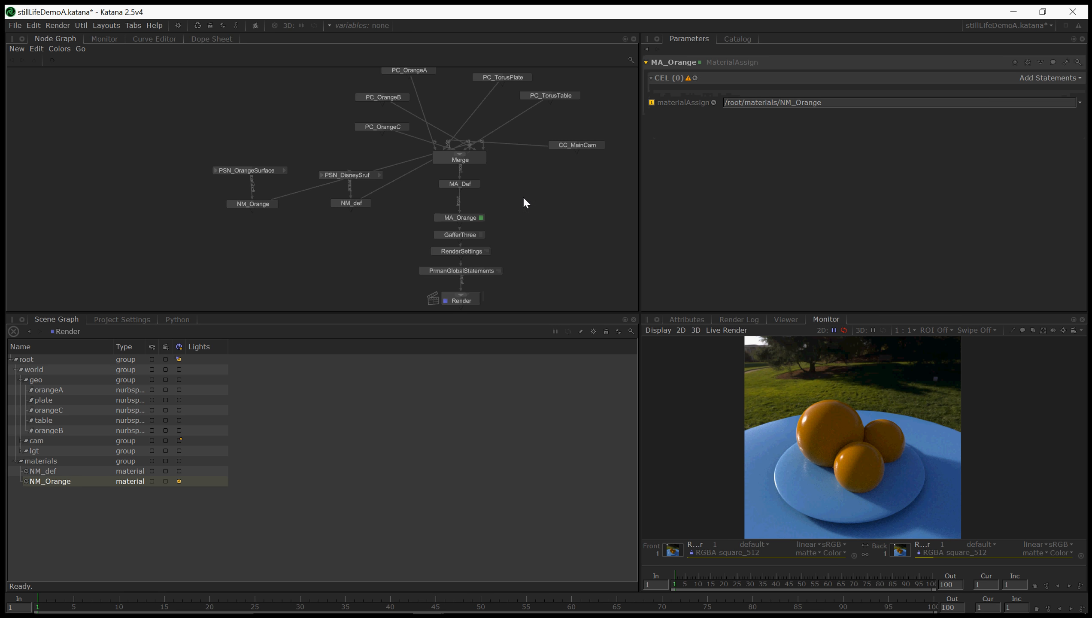
Insert a CollectionCreate node between MA_Def and MA_Orange, with its parameters open and the nodes below it spaced out.
{"action": "key", "text": "Tab"}
{"action": "type", "text": "c"}
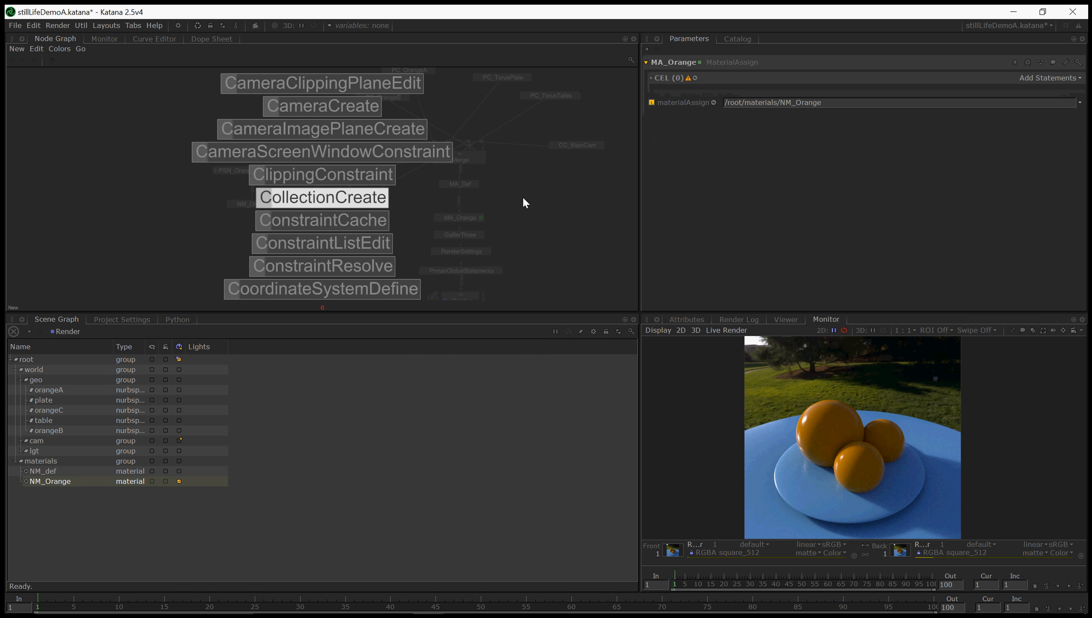
{"action": "key", "text": "Down"}
{"action": "key", "text": "Up"}
{"action": "key", "text": "Return"}
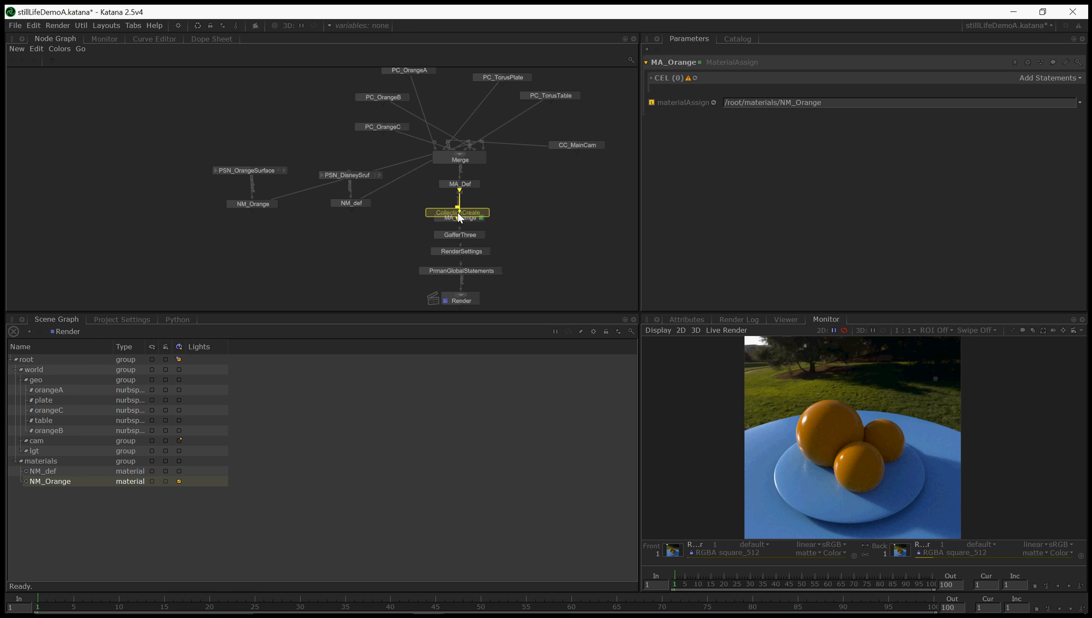
{"action": "left_click", "coordinate": [462, 207]}
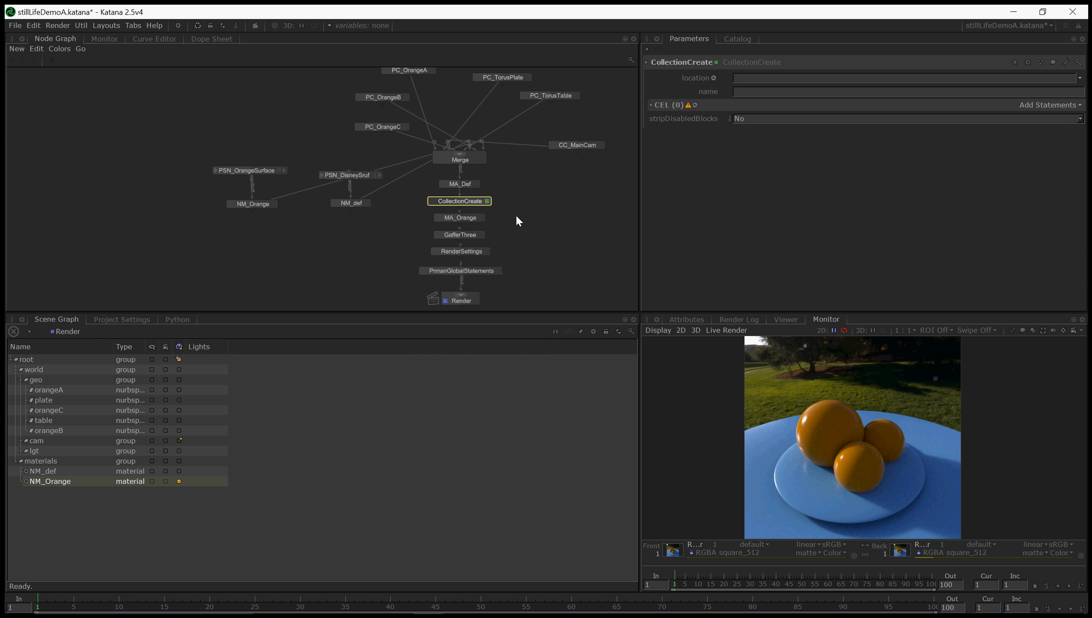
{"action": "left_click_drag", "start_coordinate": [491, 279], "coordinate": [468, 222]}
{"action": "left_click", "coordinate": [471, 201]}
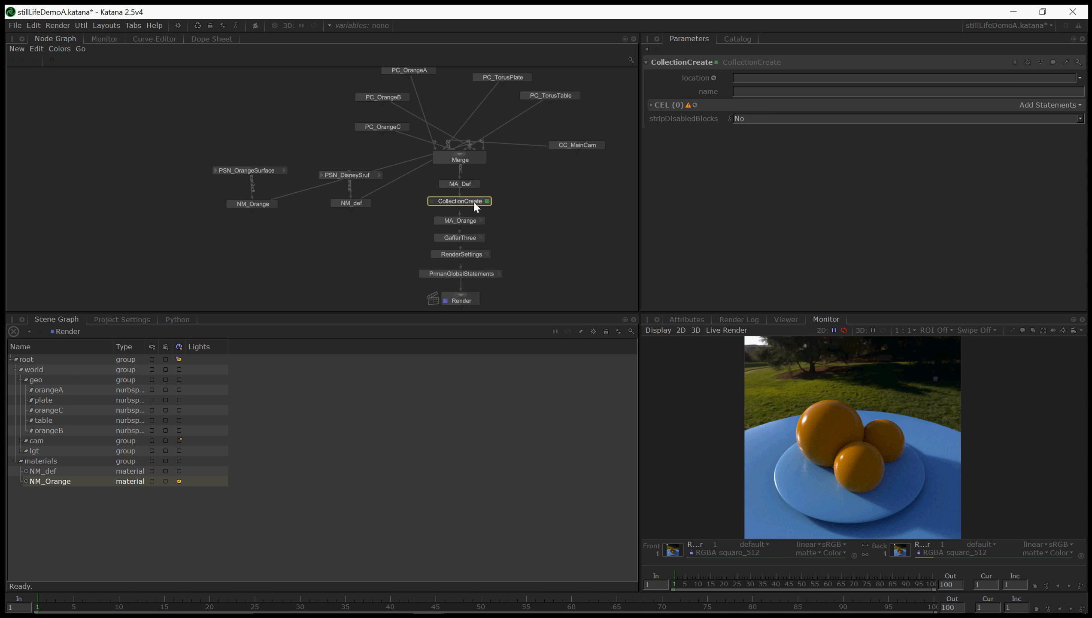
Name the collection oranges, leave its location blank, and expand the collections group in the scene graph.
{"action": "left_click", "coordinate": [749, 82]}
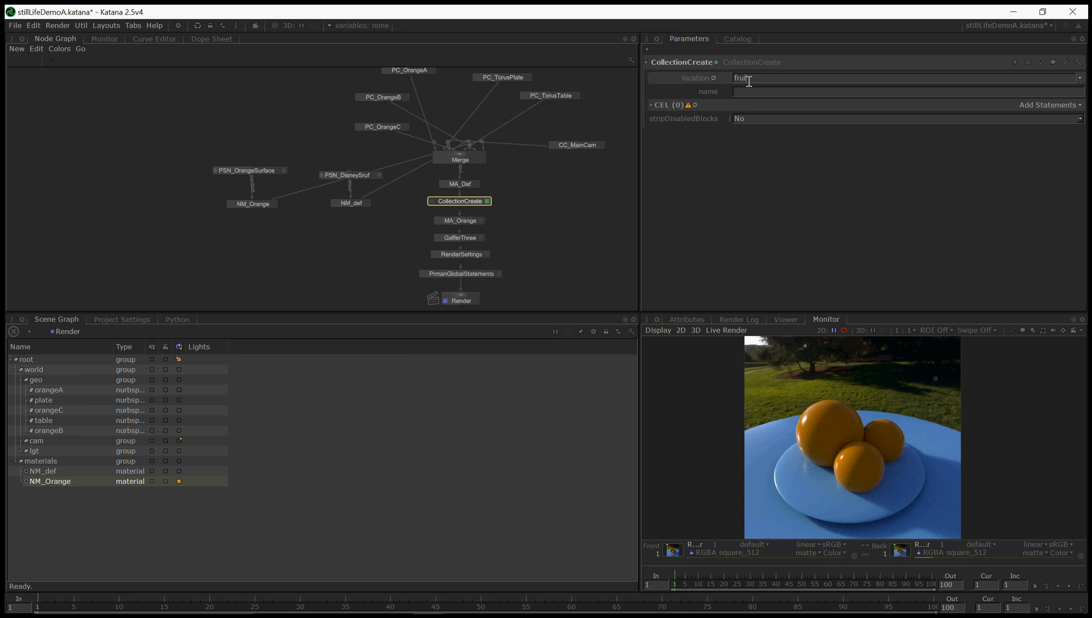
{"action": "type", "text": "/oranges"}
{"action": "left_click_drag", "start_coordinate": [767, 81], "coordinate": [706, 76]}
{"action": "key", "text": "BackSpace"}
{"action": "left_click", "coordinate": [743, 90]}
{"action": "type", "text": "oranges"}
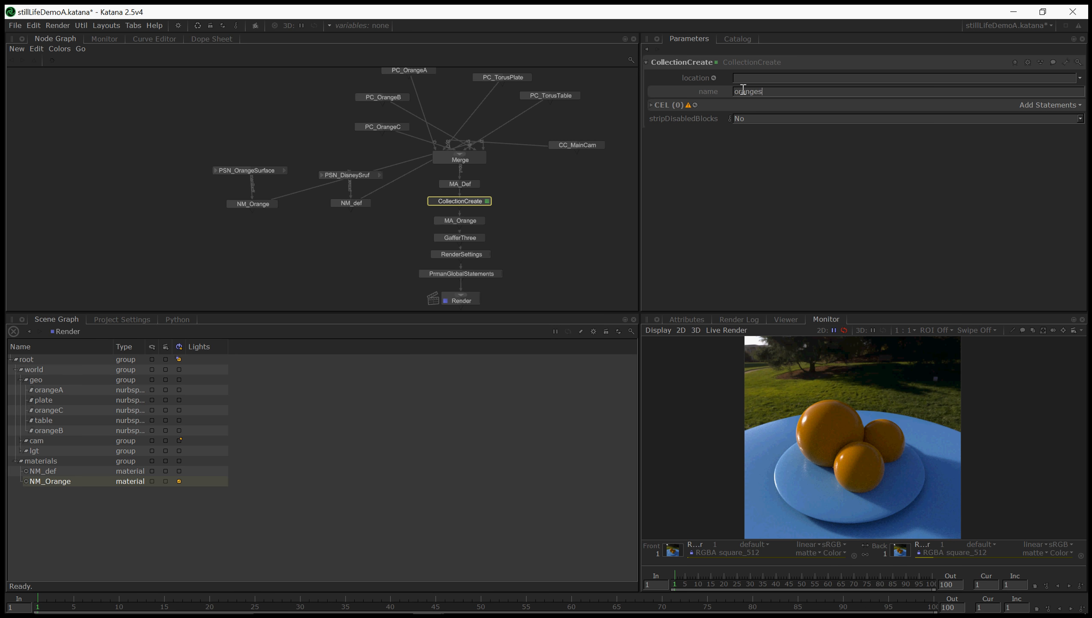
{"action": "key", "text": "Return"}
{"action": "left_click", "coordinate": [15, 369]}
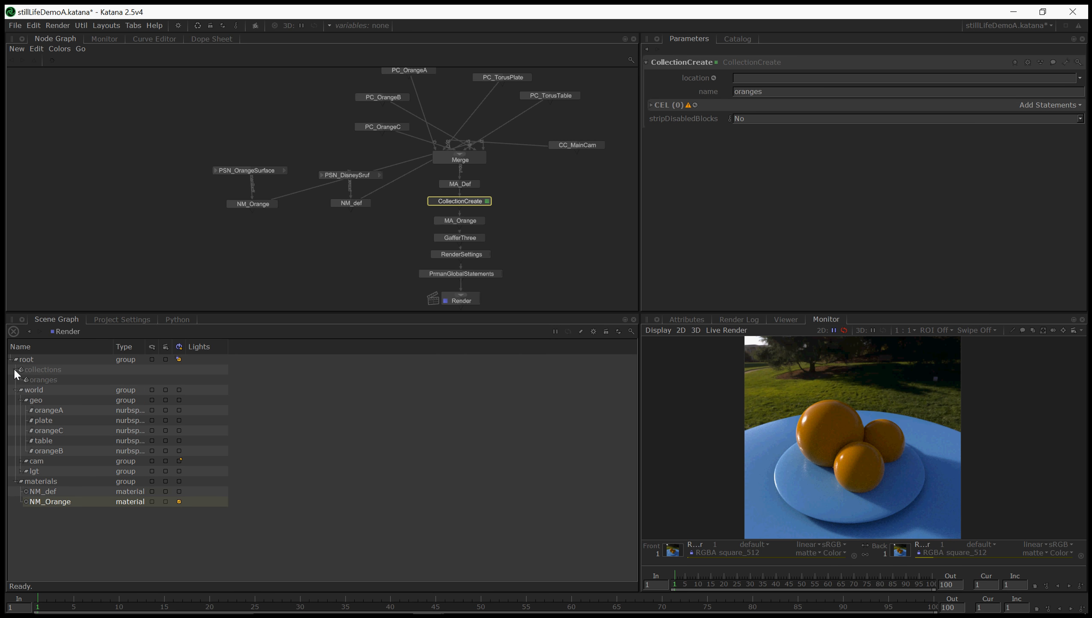
Give the collection a custom CEL statement of /root/world/geo/orange* and rename its node CC_Oranges.
{"action": "left_click", "coordinate": [1058, 106]}
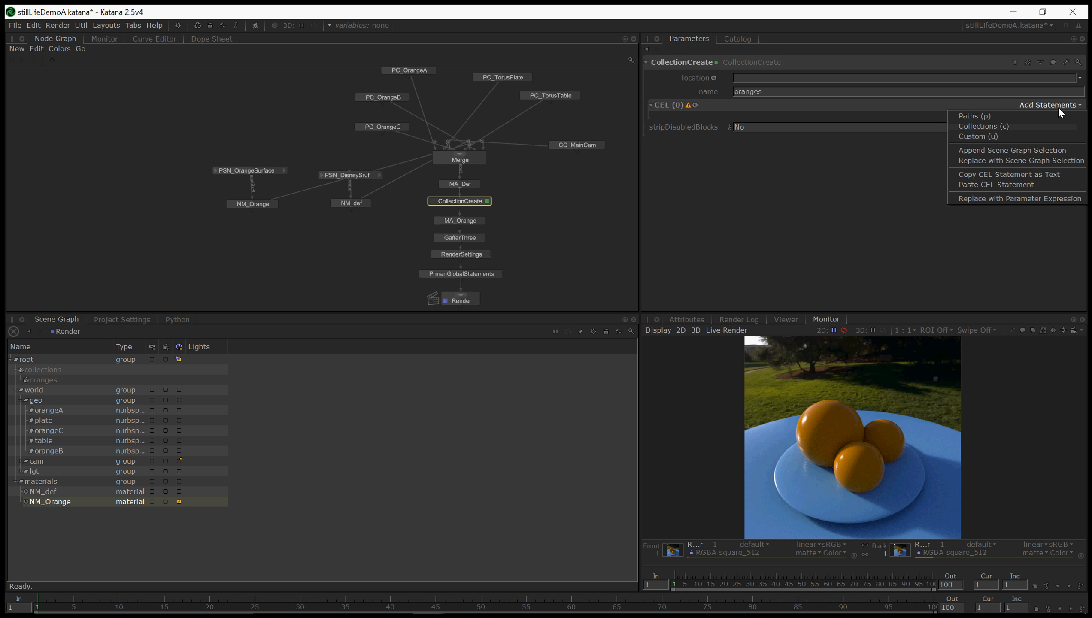
{"action": "left_click", "coordinate": [1040, 136]}
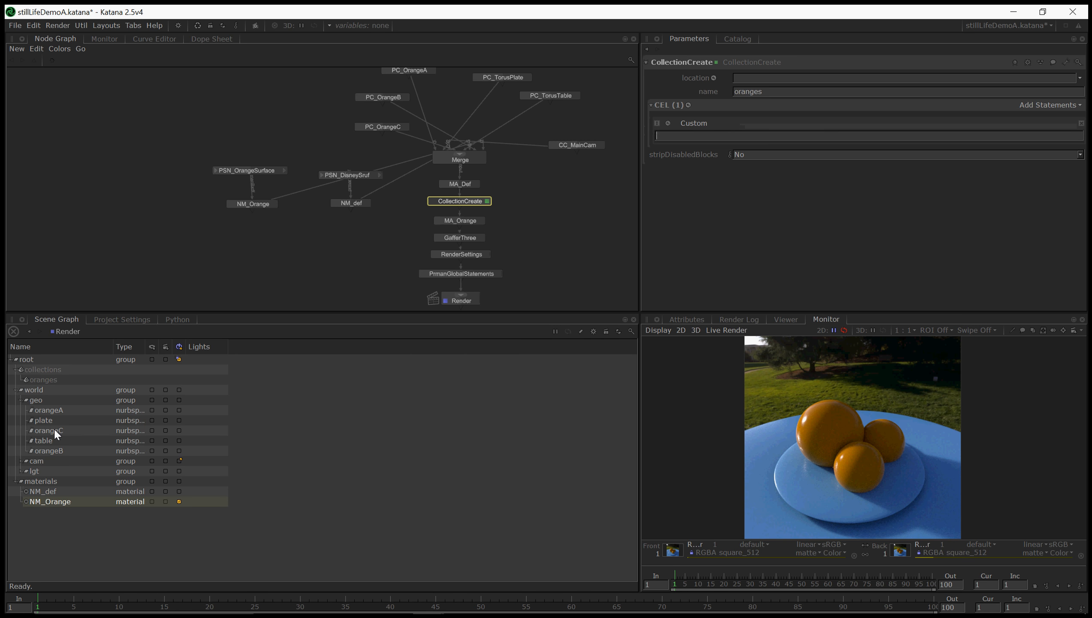
{"action": "left_click_drag", "start_coordinate": [55, 410], "coordinate": [697, 137]}
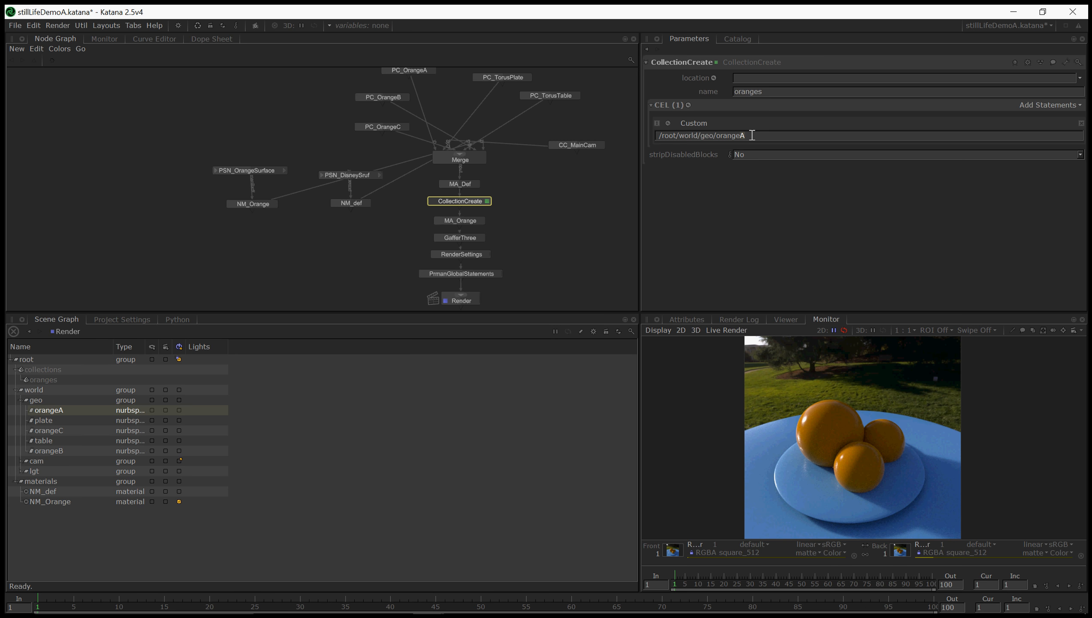
{"action": "left_click", "coordinate": [598, 204]}
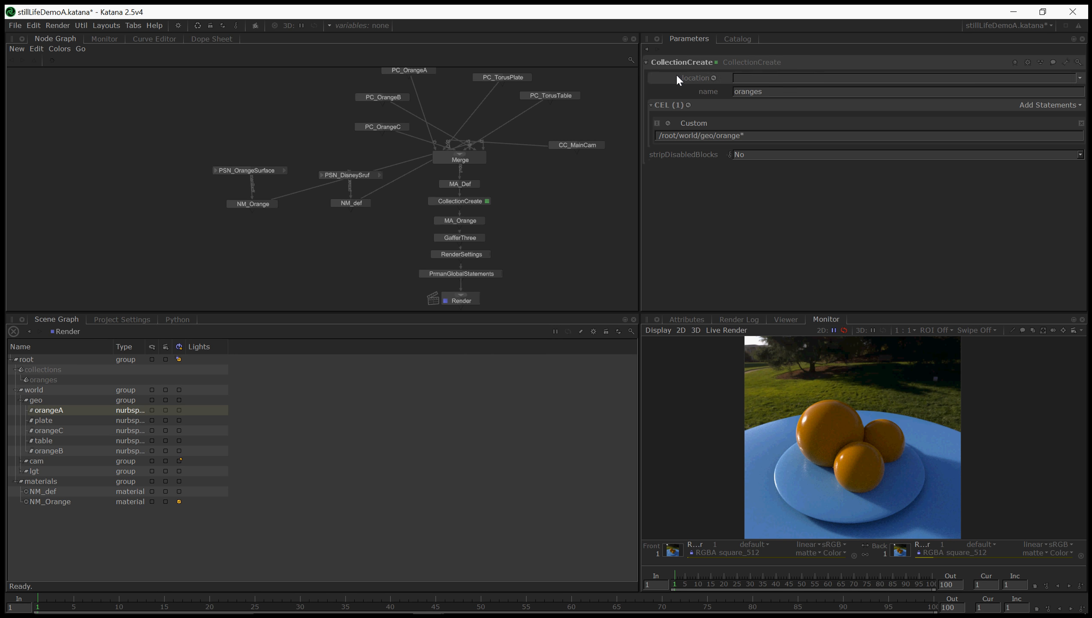
{"action": "double_click", "coordinate": [674, 62]}
{"action": "type", "text": "CC_Oranges"}
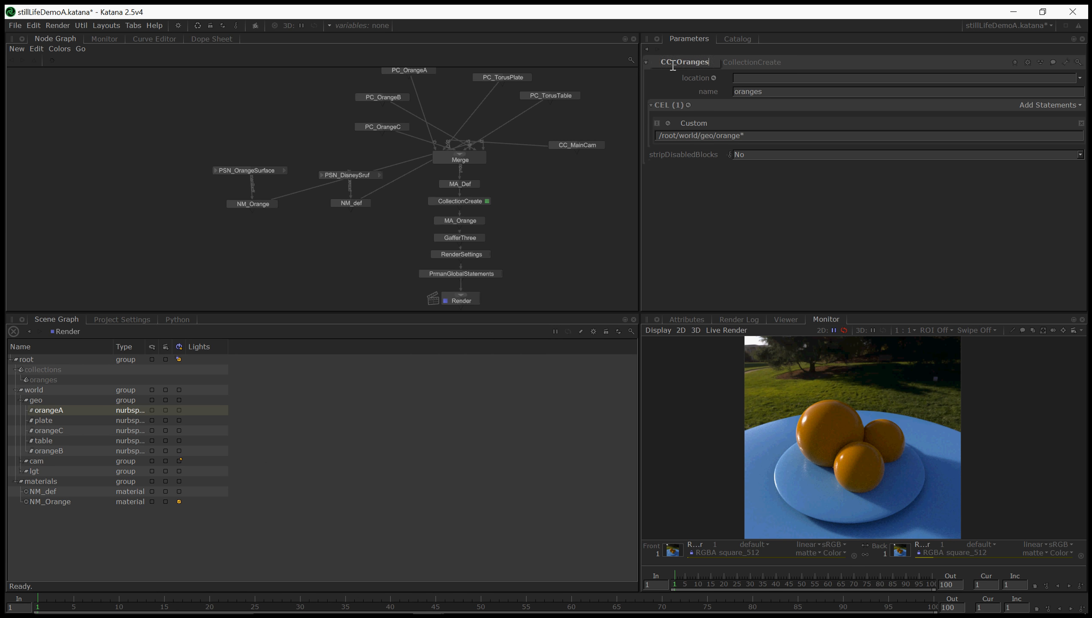
{"action": "key", "text": "Return"}
Add the oranges collection as MA_Orange's CEL statement and start a new render, checking it in the Catalog.
{"action": "double_click", "coordinate": [467, 223]}
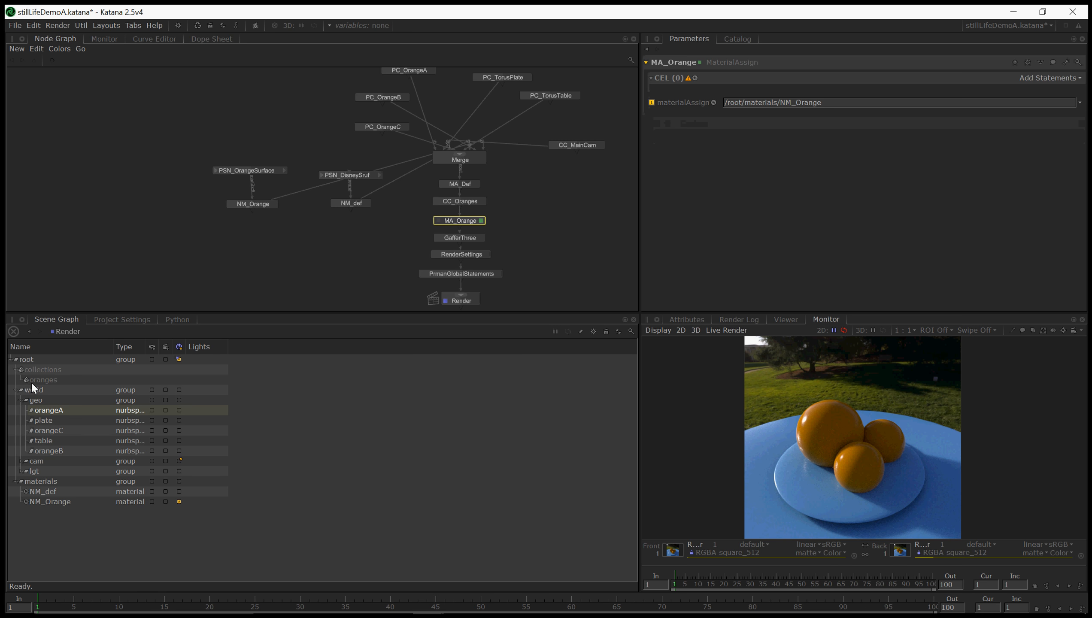
{"action": "left_click_drag", "start_coordinate": [37, 378], "coordinate": [1052, 76]}
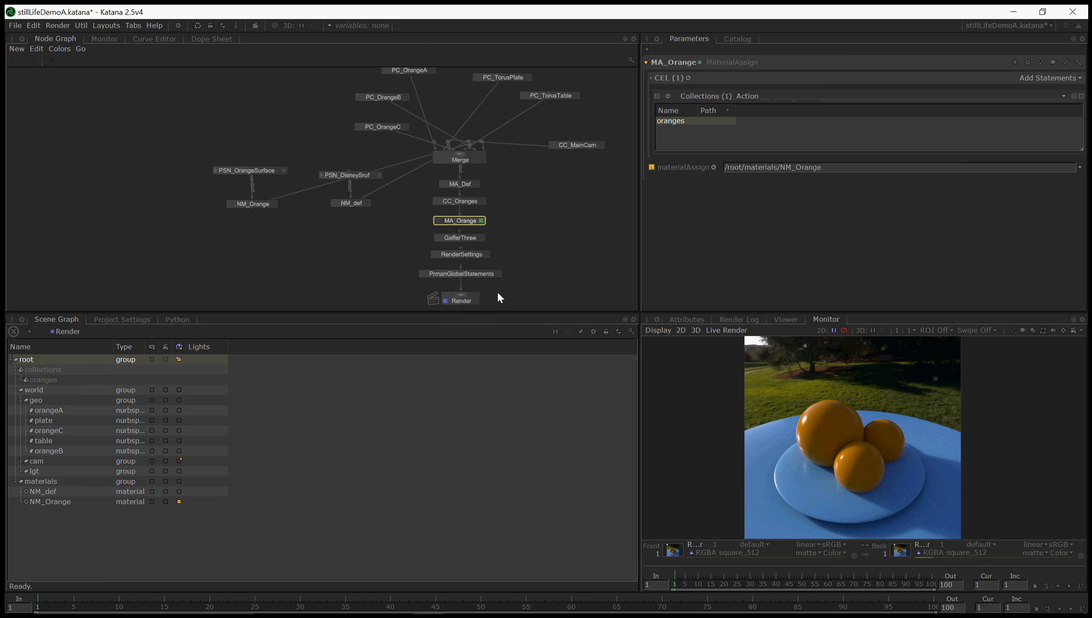
{"action": "left_click", "coordinate": [462, 299]}
{"action": "right_click", "coordinate": [462, 299]}
{"action": "left_click", "coordinate": [491, 315]}
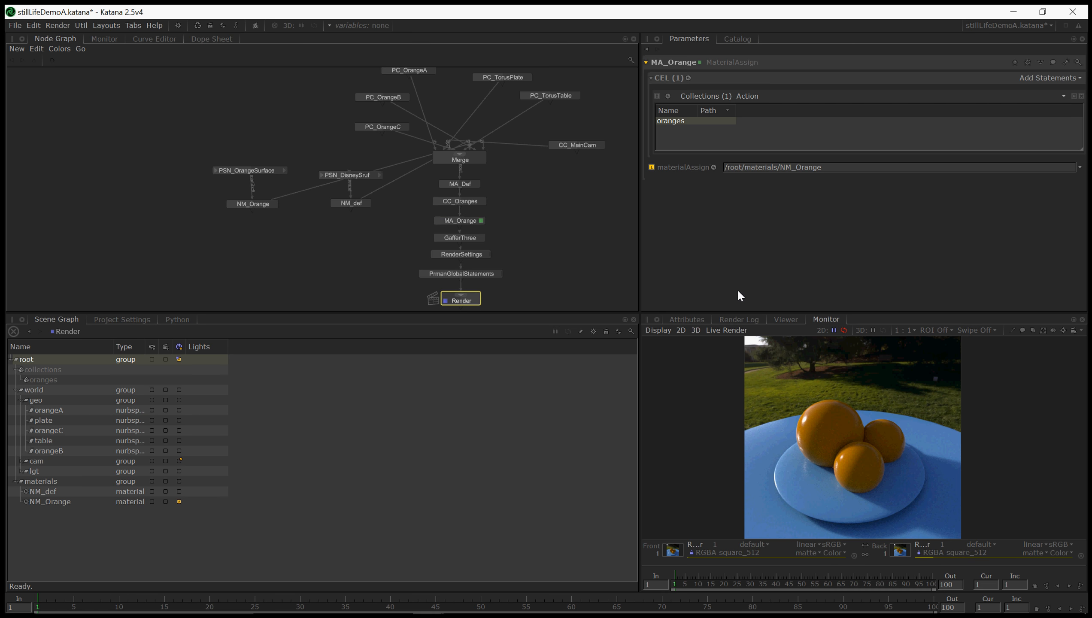
{"action": "left_click", "coordinate": [742, 38]}
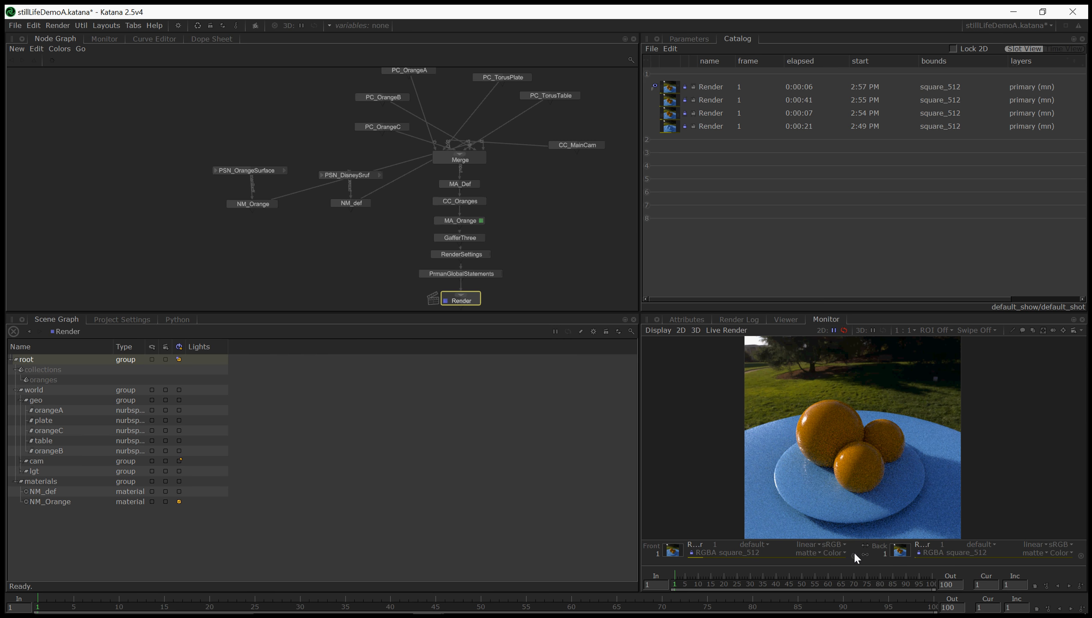
Open the parameters of CC_Oranges to review the collection's definition.
{"action": "left_click", "coordinate": [461, 203]}
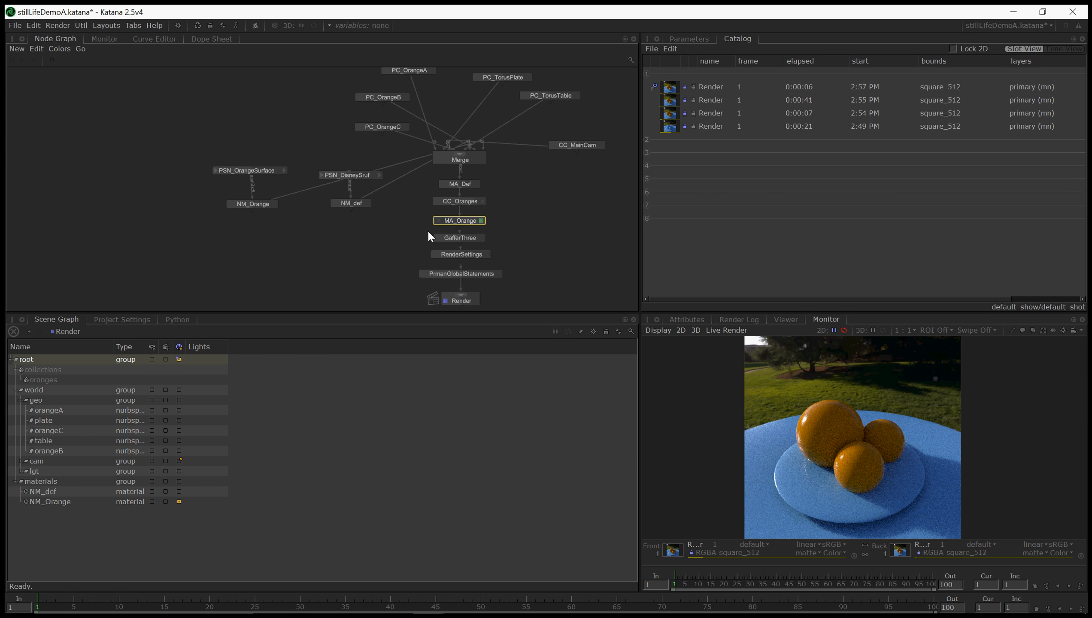
{"action": "double_click", "coordinate": [462, 203]}
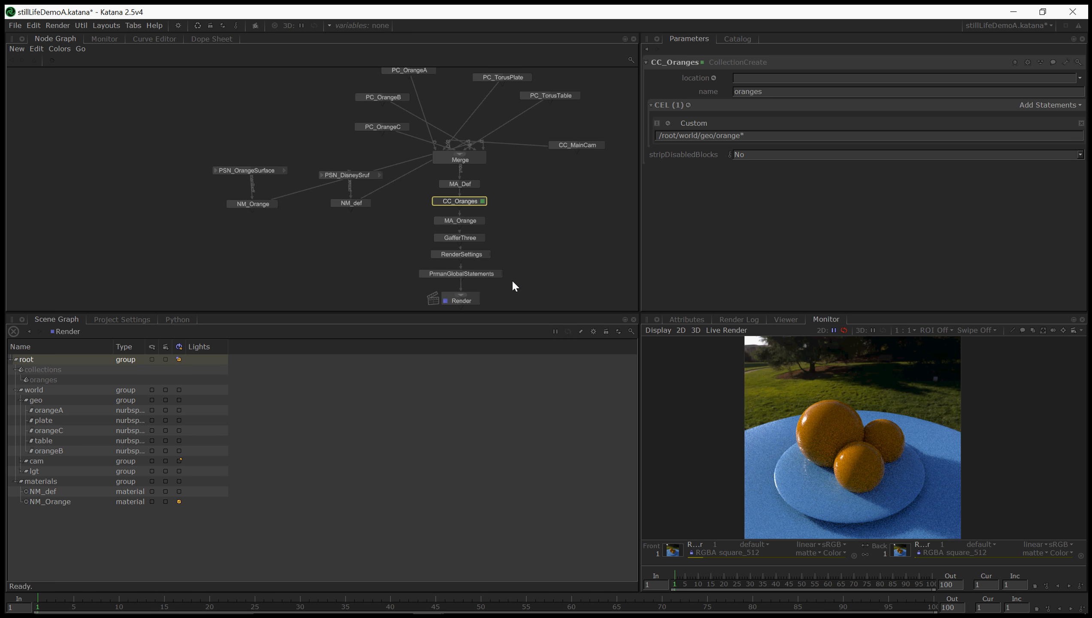
{"action": "middle_click_drag", "start_coordinate": [534, 308], "coordinate": [522, 313]}
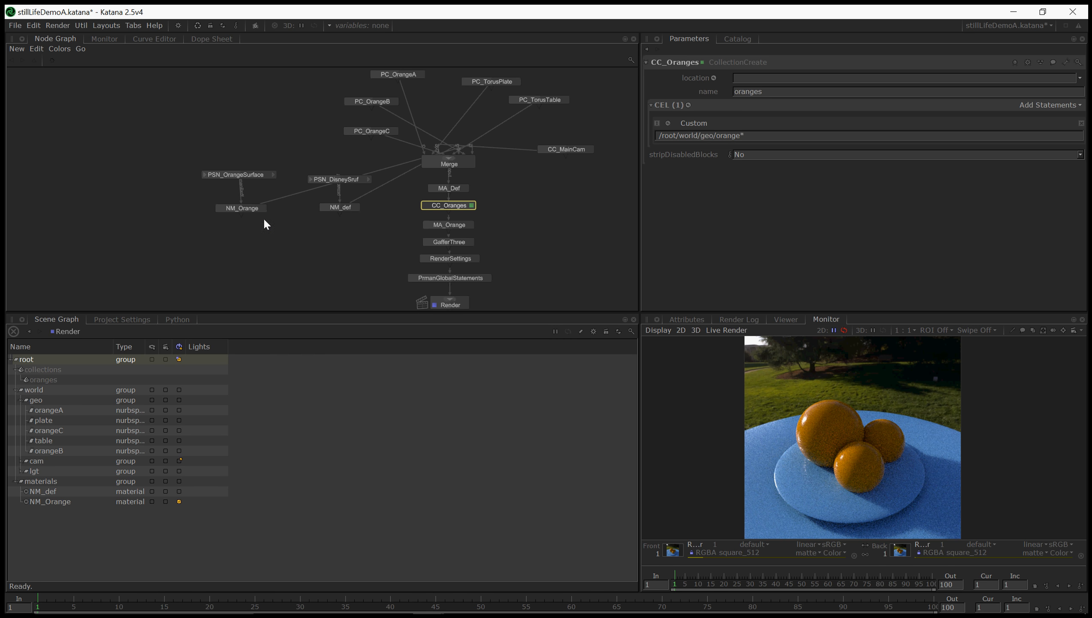
Add a PrmanShadingNode above PSN_OrangeSurface and open its parameters.
{"action": "left_click_drag", "start_coordinate": [240, 179], "coordinate": [243, 181]}
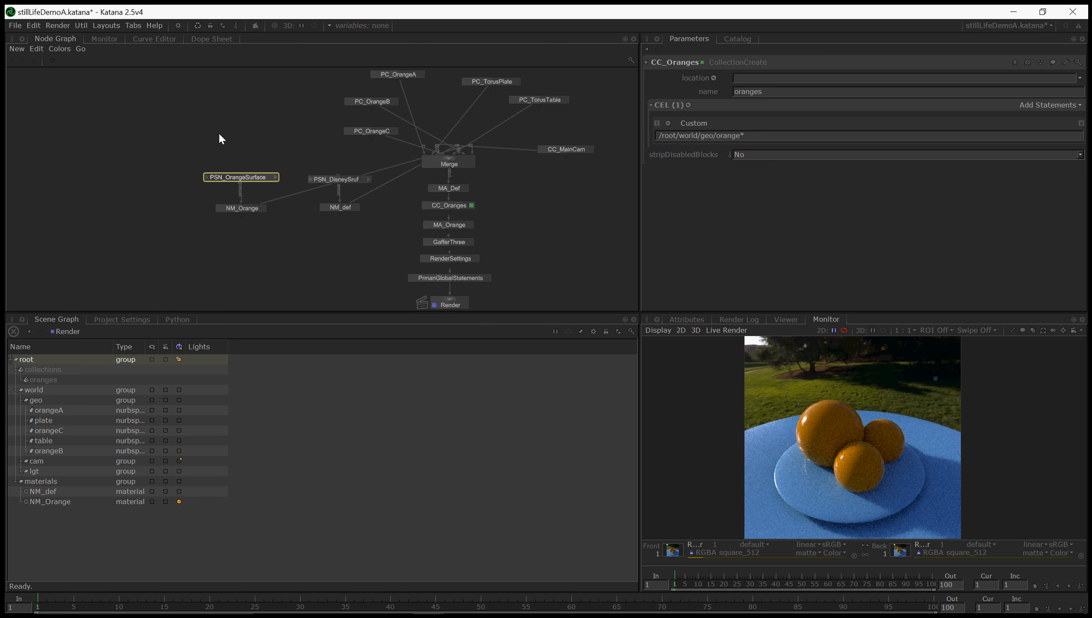
{"action": "key", "text": "Tab"}
{"action": "type", "text": "PrmanShadingNode"}
{"action": "key", "text": "Return"}
{"action": "left_click", "coordinate": [238, 143]}
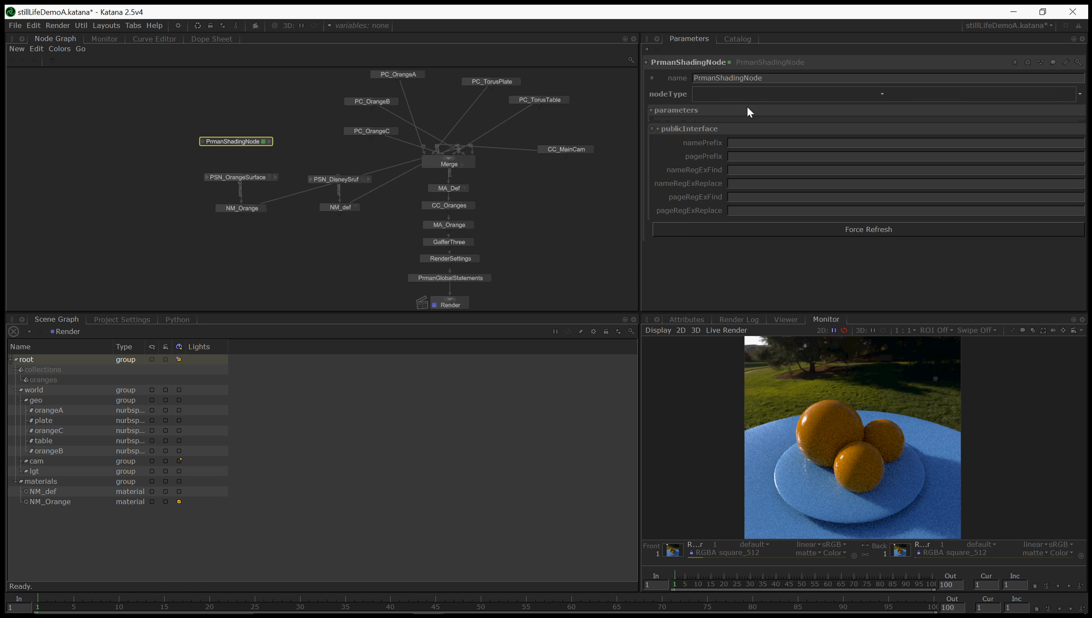
Set the new shading node's type to PxrFractal and rename it PSN_BumpyFractal.
{"action": "left_click", "coordinate": [767, 95]}
{"action": "type", "text": "frac"}
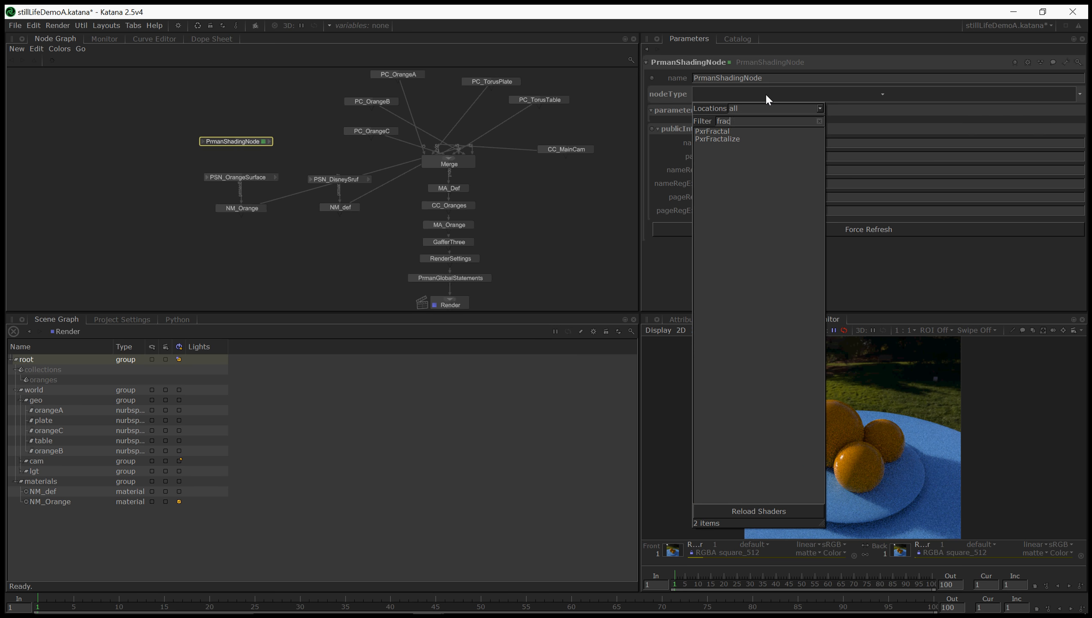
{"action": "key", "text": "Down"}
{"action": "key", "text": "Return"}
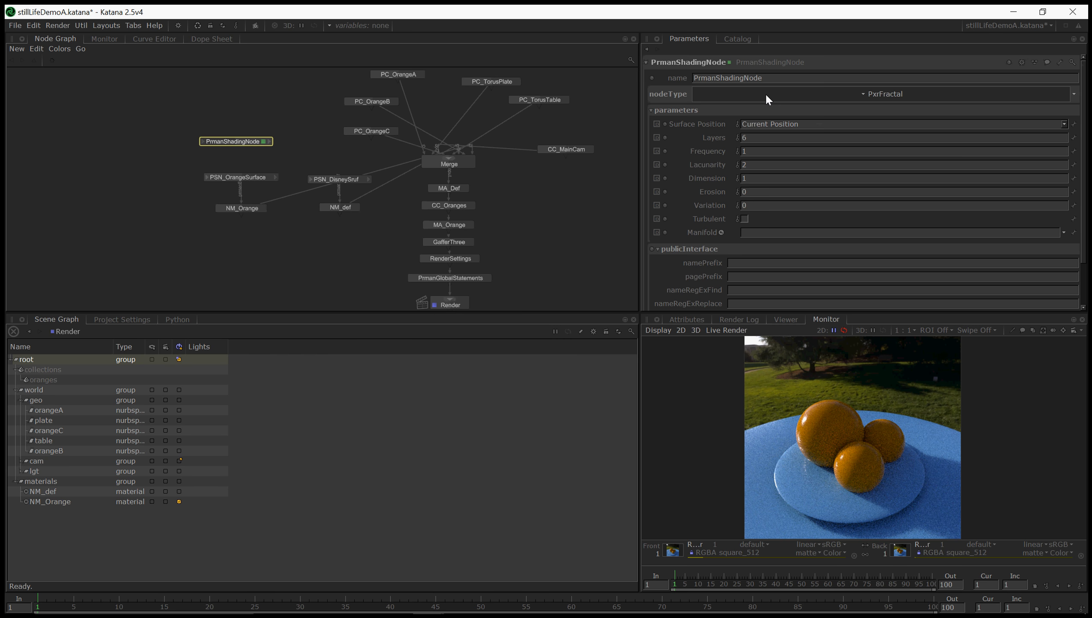
{"action": "left_click", "coordinate": [754, 77]}
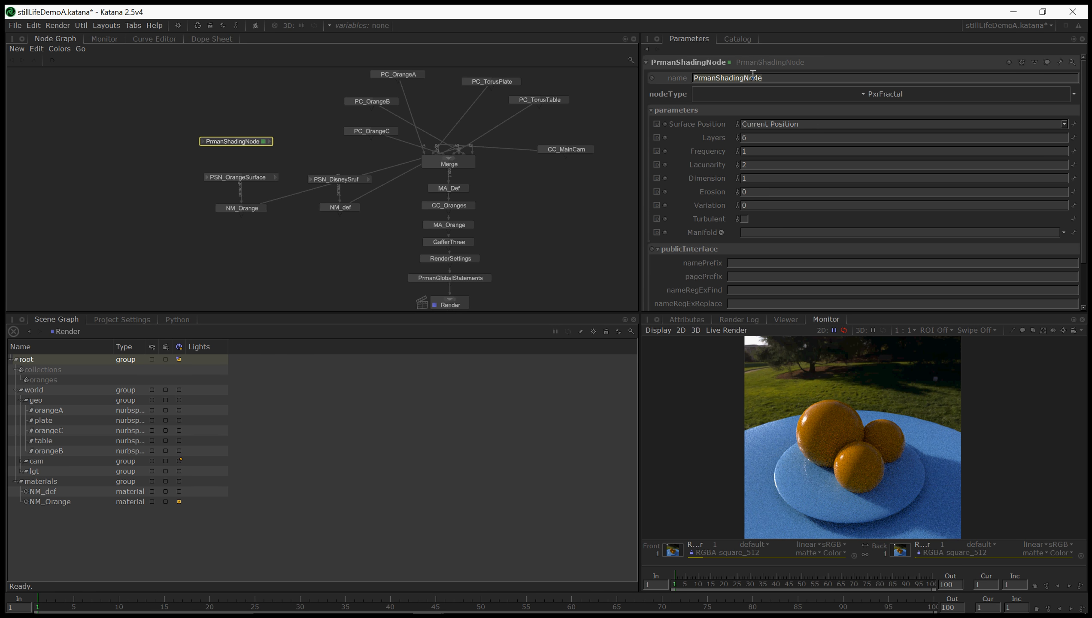
{"action": "key", "text": "ctrl+a"}
{"action": "type", "text": "PSN_BumpyFractal"}
{"action": "key", "text": "Return"}
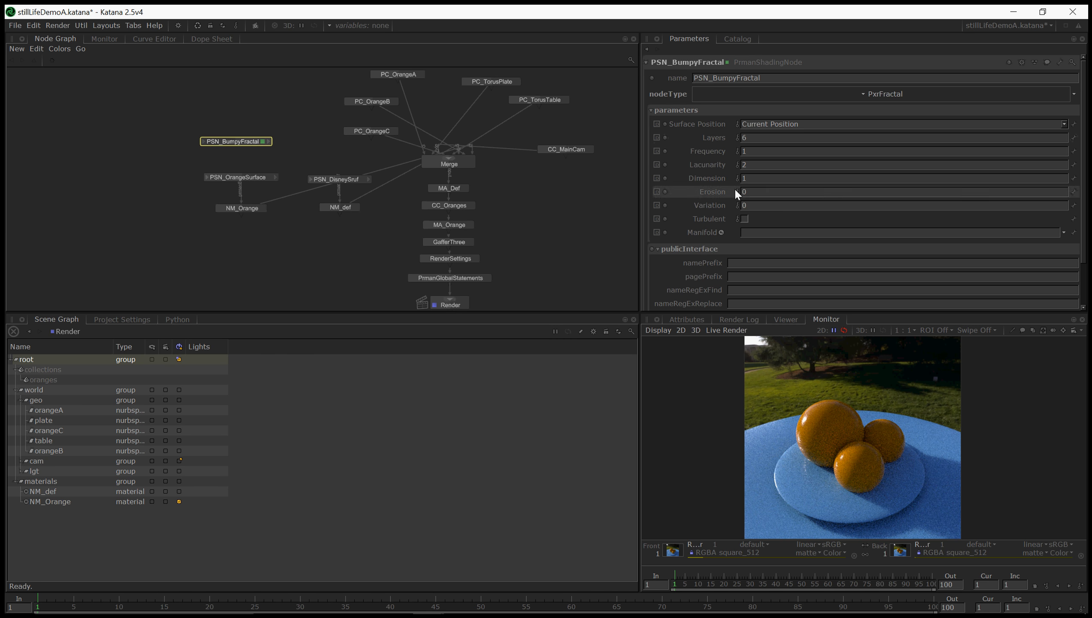
Connect PSN_BumpyFractal's resultF output to the Diffuse > Gain input of PSN_OrangeSurface.
{"action": "left_click_drag", "start_coordinate": [244, 140], "coordinate": [249, 142]}
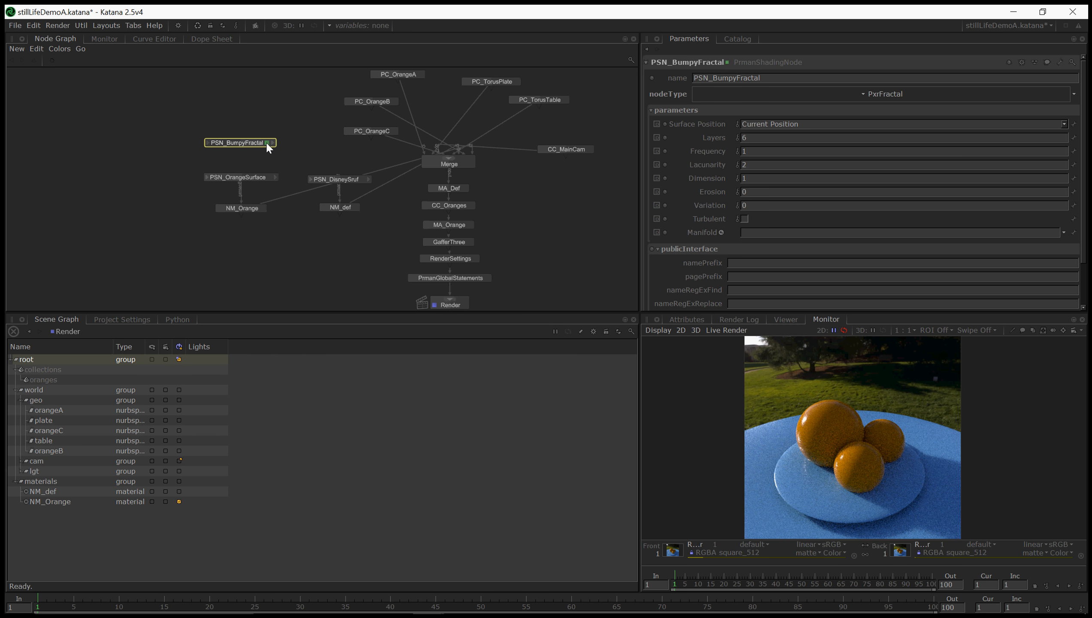
{"action": "left_click", "coordinate": [272, 143]}
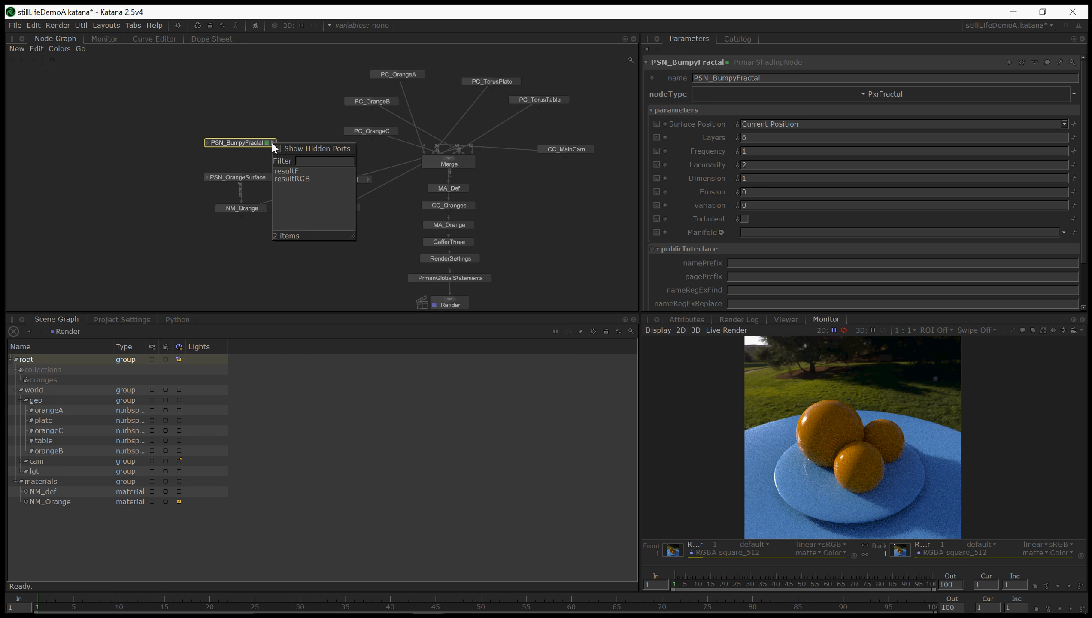
{"action": "left_click", "coordinate": [286, 172]}
{"action": "left_click", "coordinate": [215, 176]}
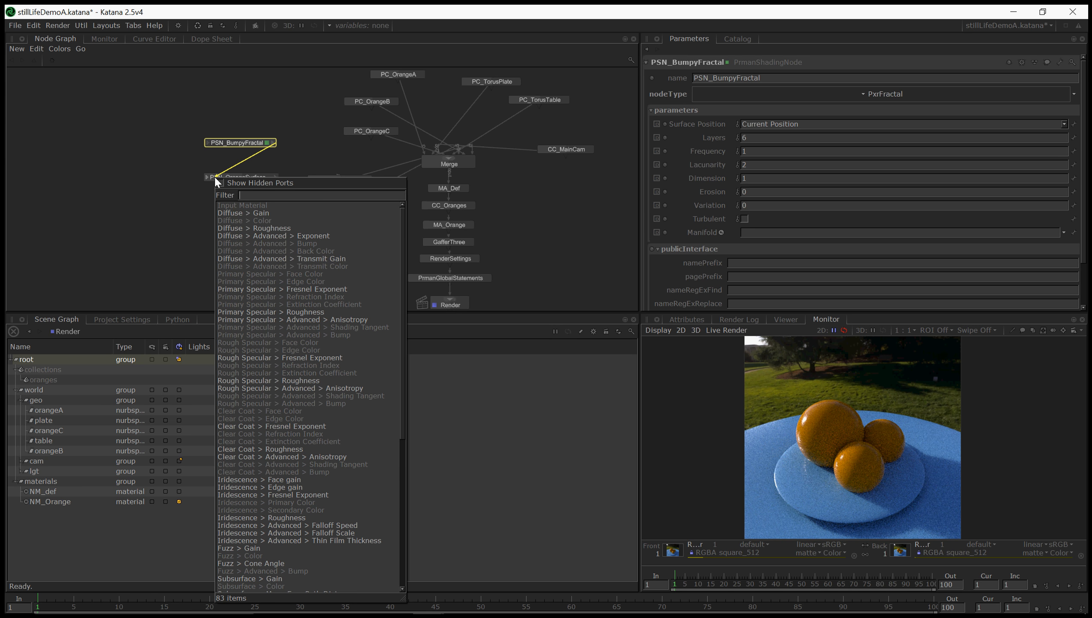
{"action": "left_click", "coordinate": [235, 213]}
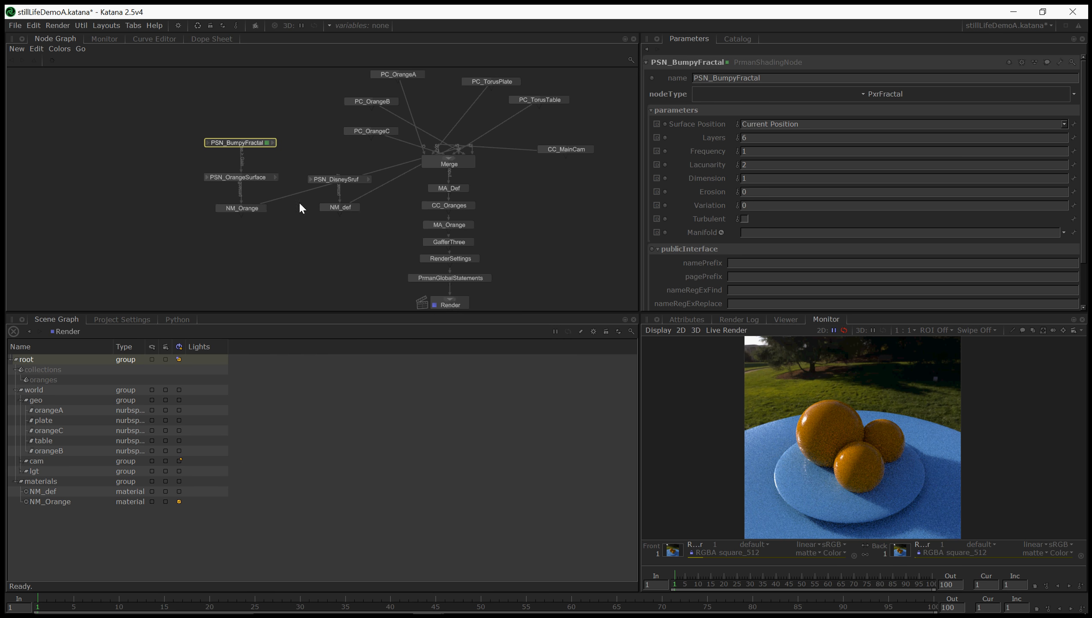
Add another PrmanShadingNode above PSN_BumpyFractal and open its parameters.
{"action": "middle_click_drag", "start_coordinate": [272, 161], "coordinate": [287, 162]}
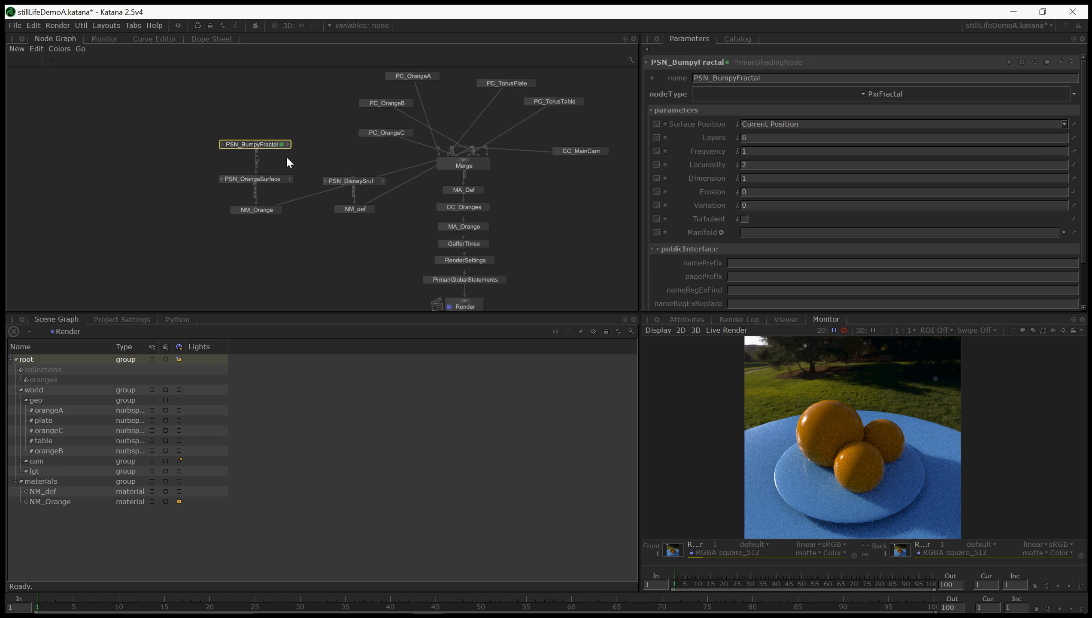
{"action": "key", "text": "Tab"}
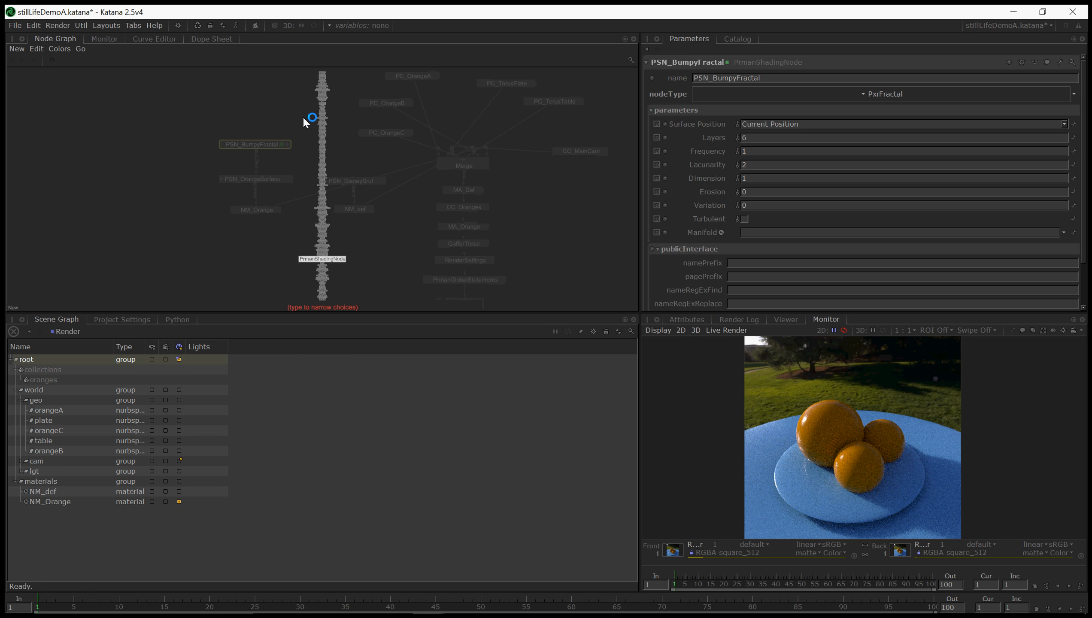
{"action": "type", "text": "psn"}
{"action": "key", "text": "Return"}
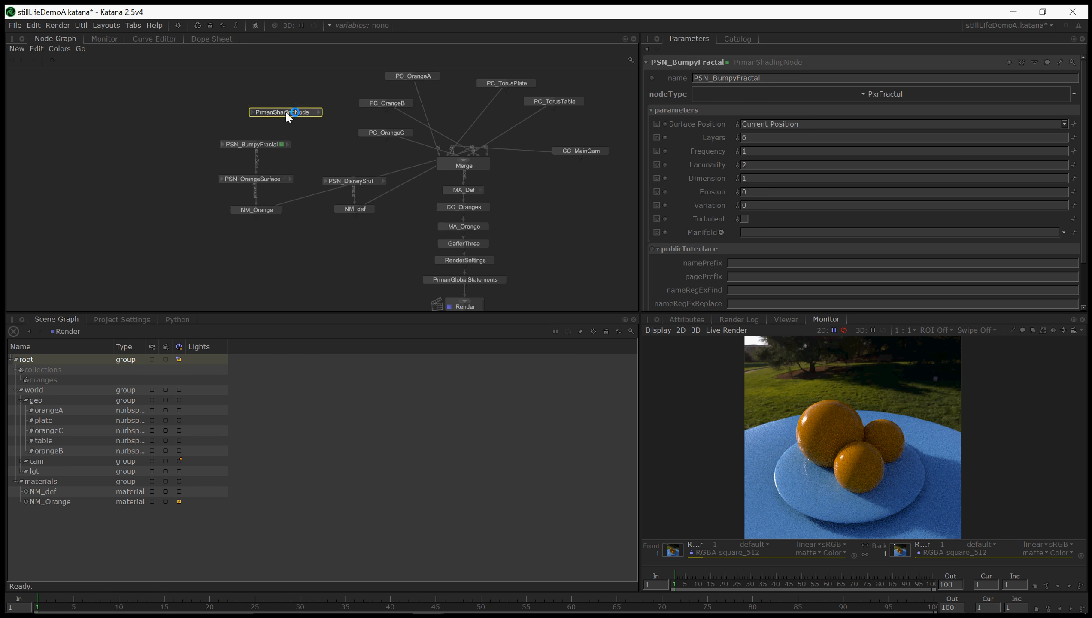
{"action": "left_click", "coordinate": [266, 144]}
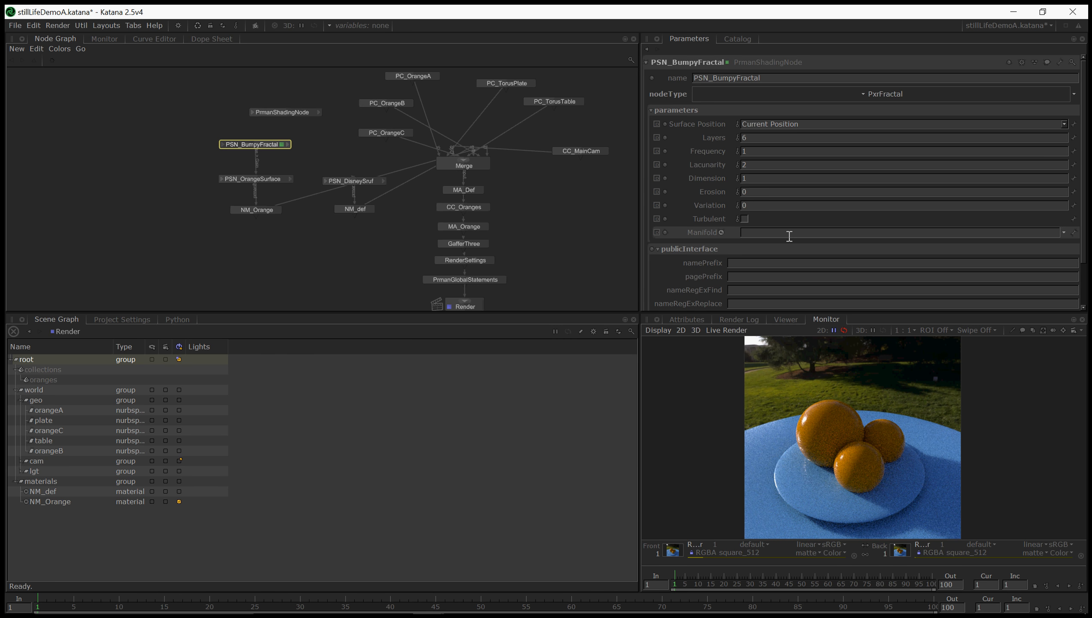
{"action": "left_click", "coordinate": [270, 112]}
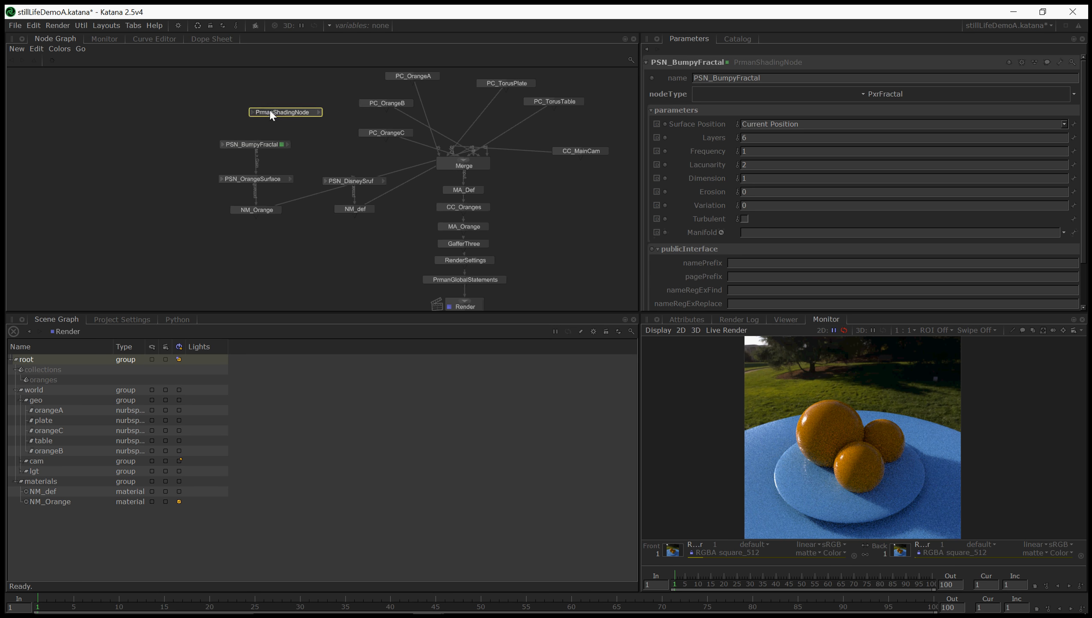
{"action": "mouse_move", "coordinate": [272, 115]}
{"action": "left_mouse_down"}
{"action": "mouse_move", "coordinate": [250, 118]}
{"action": "mouse_move", "coordinate": [259, 125]}
{"action": "left_mouse_up"}
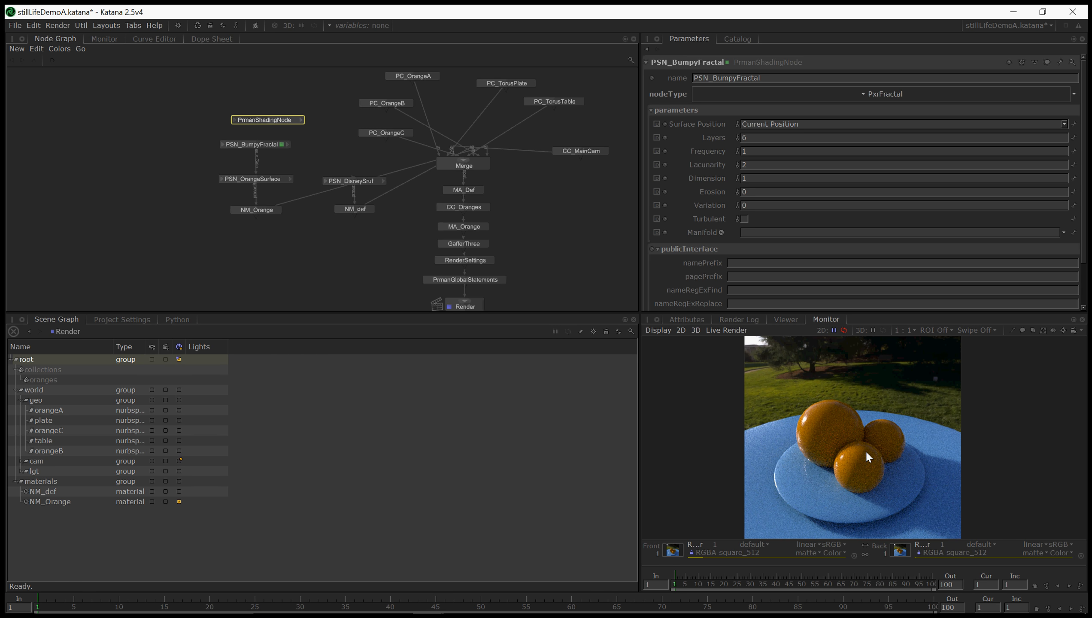
{"action": "left_click", "coordinate": [261, 125]}
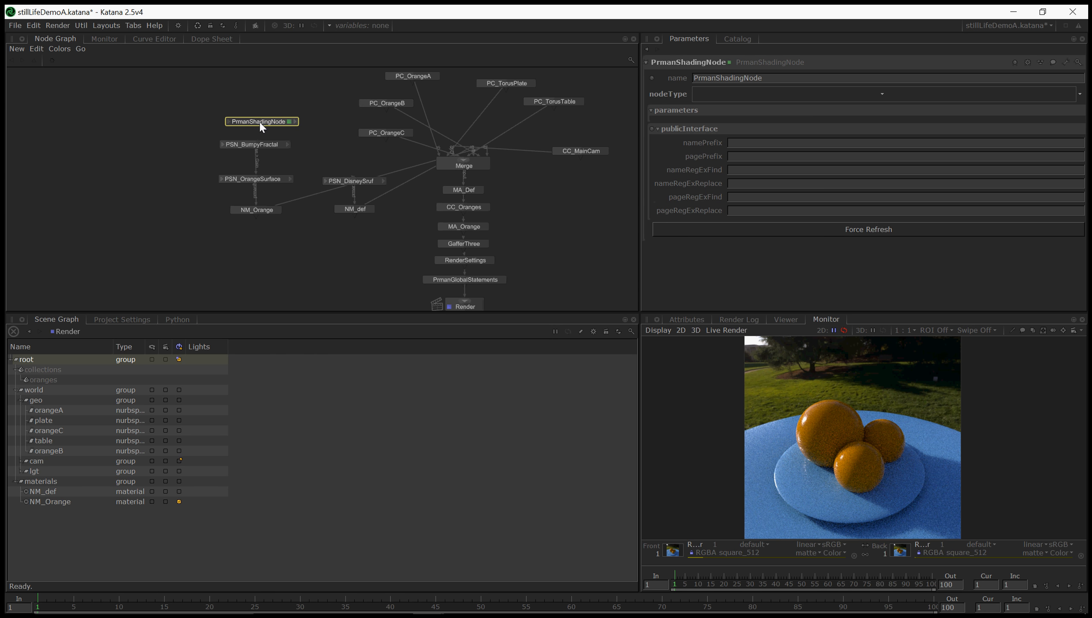
Set the new node's type to PxrManifold3D and its Coordinate System to object.
{"action": "left_click", "coordinate": [757, 94]}
{"action": "type", "text": "man"}
{"action": "key", "text": "Down"}
{"action": "key", "text": "Down"}
{"action": "key", "text": "Down"}
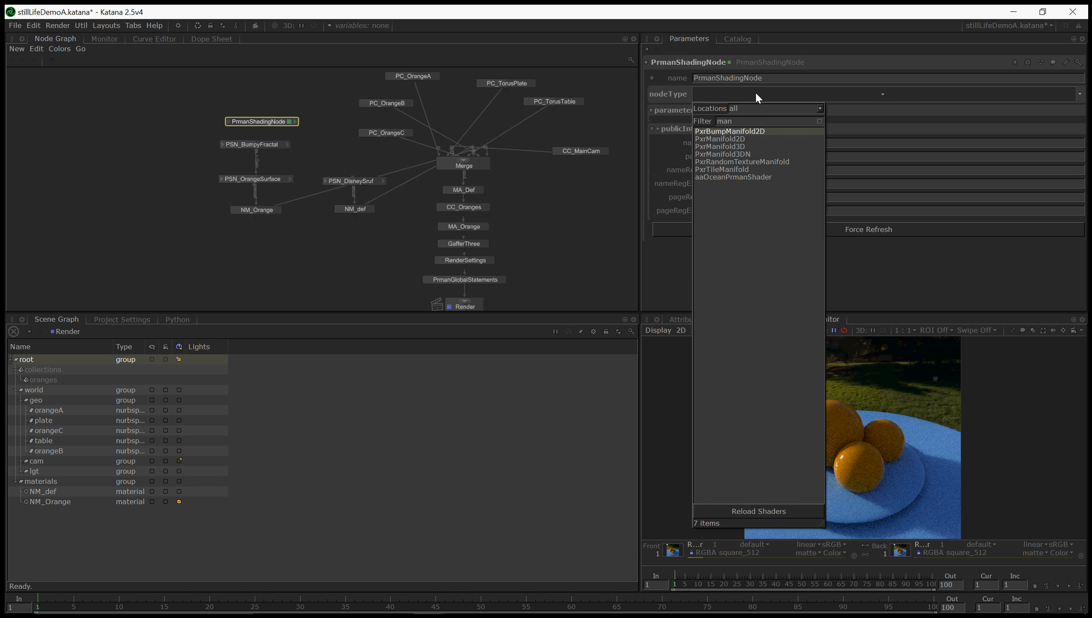
{"action": "key", "text": "Return"}
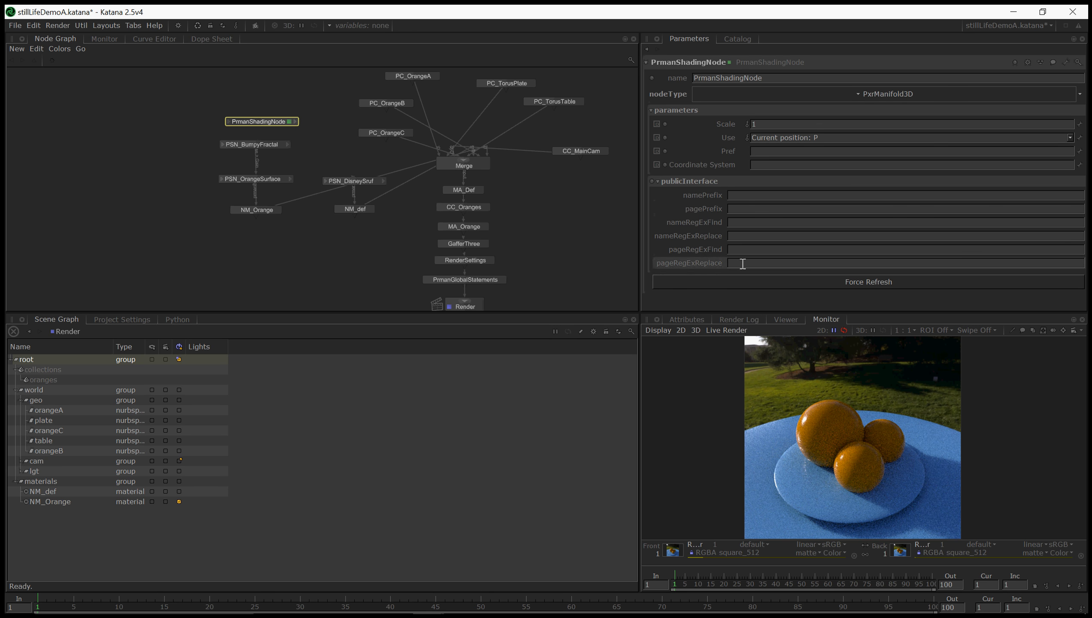
{"action": "left_click", "coordinate": [766, 166]}
{"action": "type", "text": "object"}
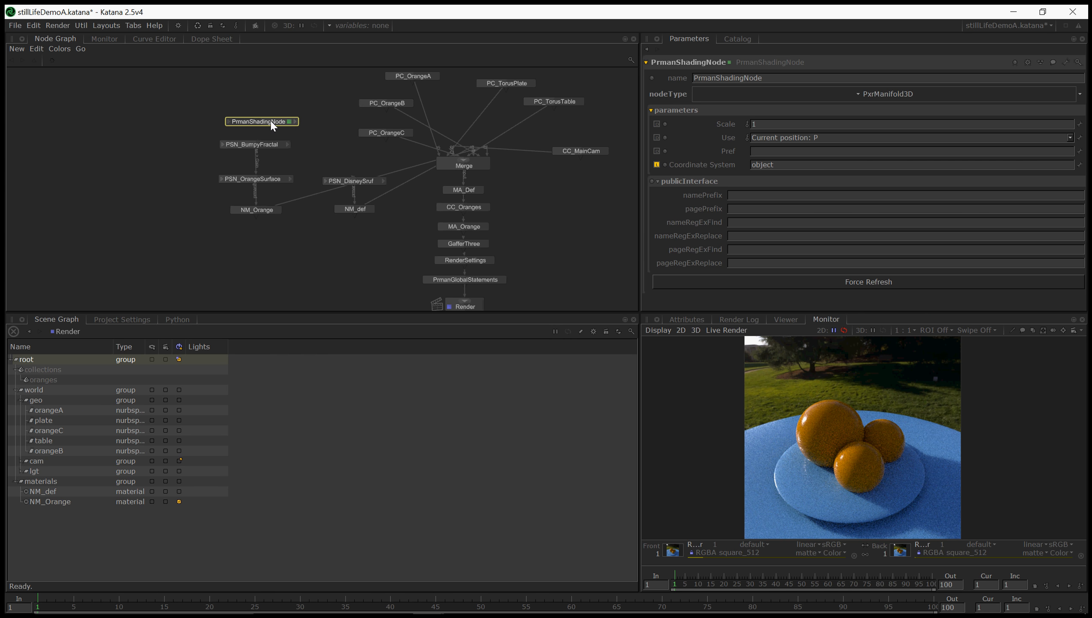
Rename the PxrManifold3D shading node PSN_ObjectSpace.
{"action": "left_click_drag", "start_coordinate": [273, 125], "coordinate": [269, 123]}
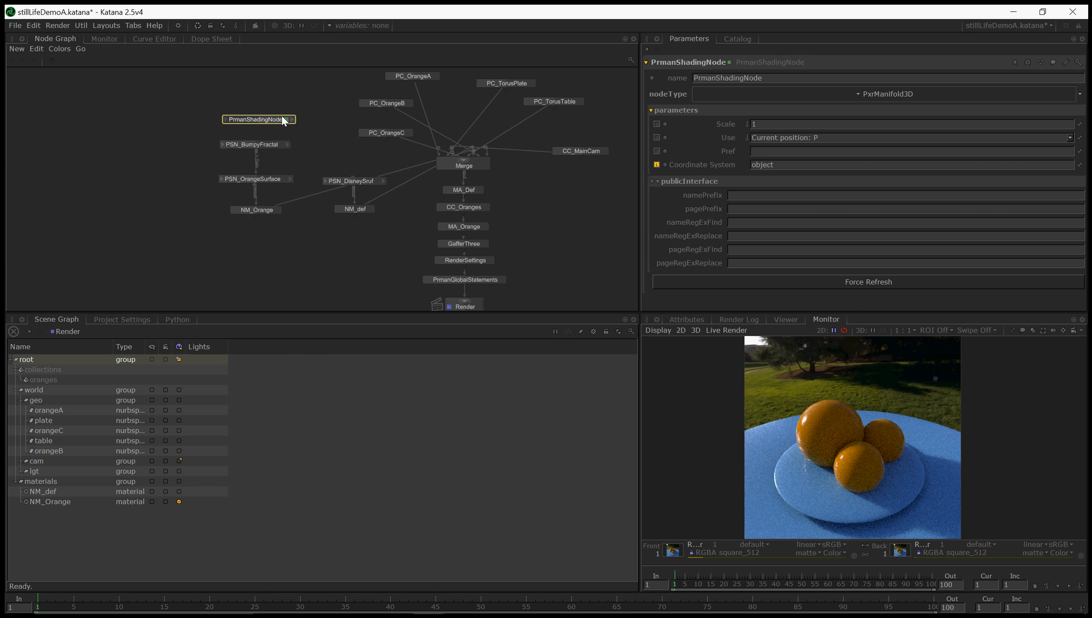
{"action": "double_click", "coordinate": [723, 81]}
{"action": "type", "text": "PSN_Object"}
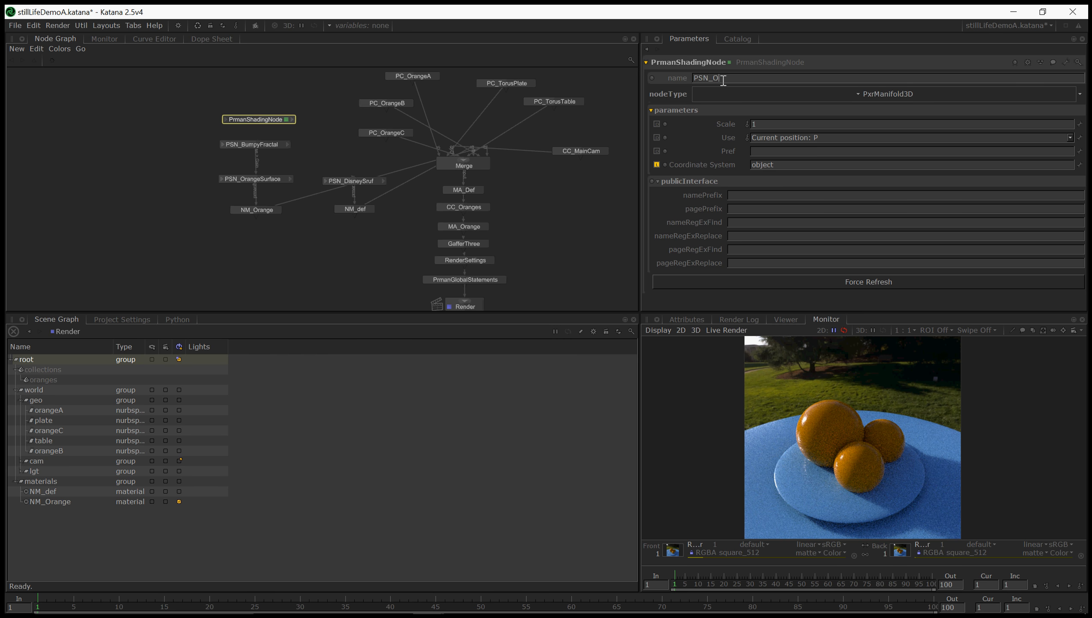
{"action": "type", "text": "Space"}
{"action": "key", "text": "Return"}
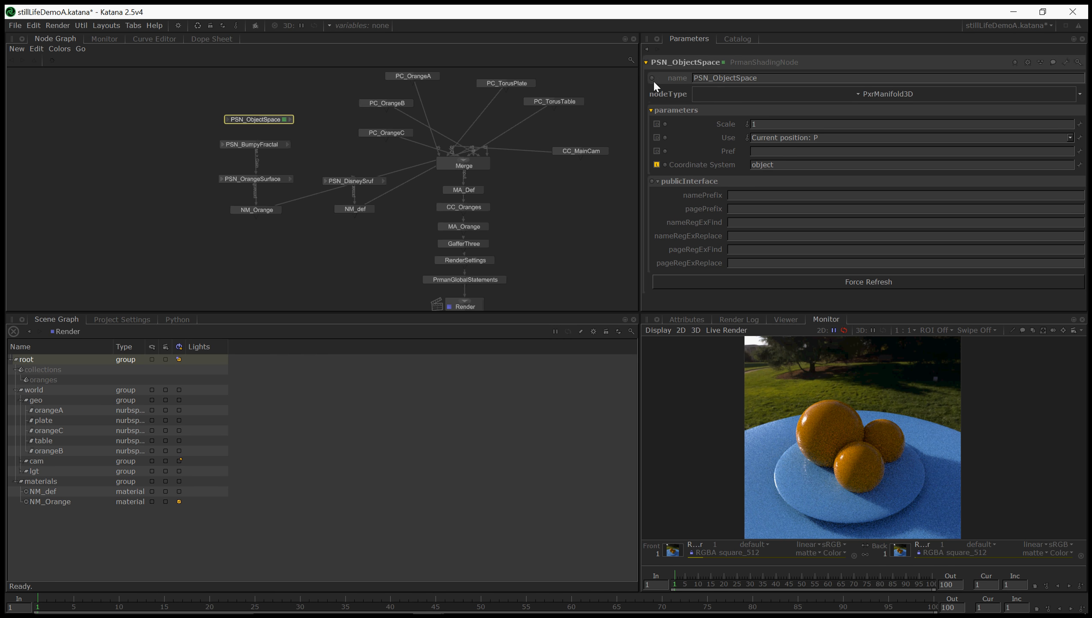
Connect PSN_ObjectSpace's result output to the Manifold input of PSN_BumpyFractal and align the node above it.
{"action": "left_click", "coordinate": [291, 119]}
{"action": "left_click", "coordinate": [305, 148]}
{"action": "left_click", "coordinate": [268, 147]}
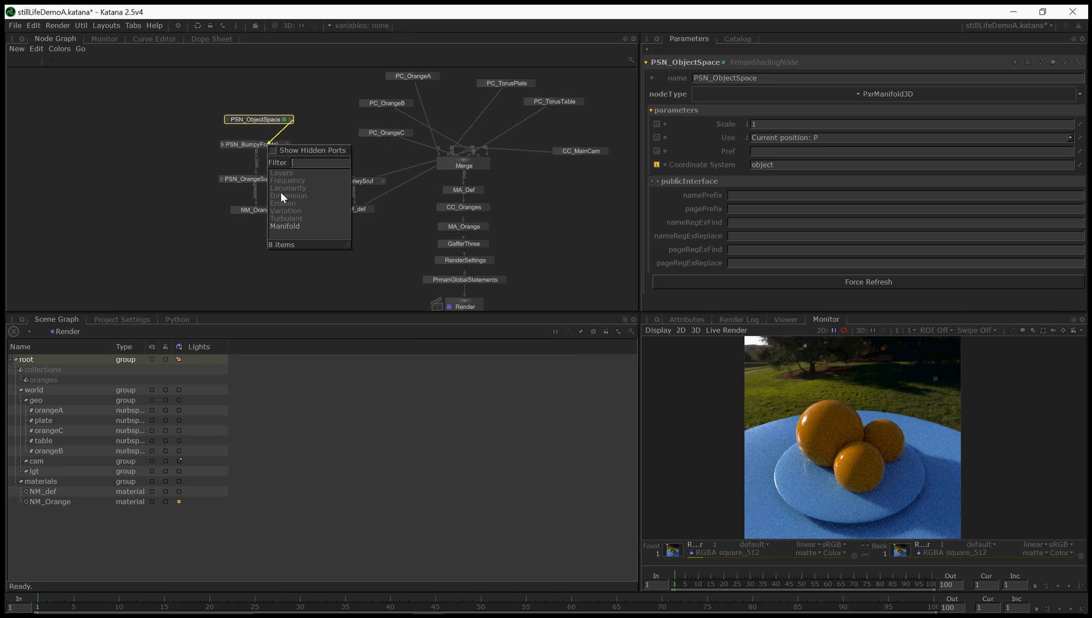
{"action": "left_click", "coordinate": [286, 221]}
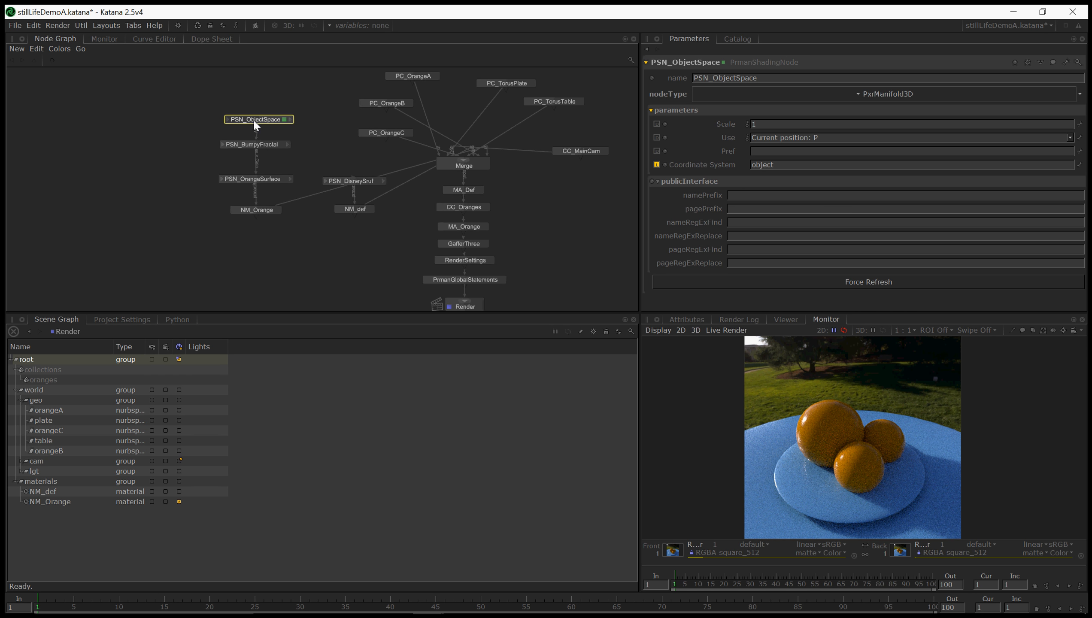
{"action": "left_click_drag", "start_coordinate": [254, 122], "coordinate": [251, 120]}
Start a live render from the Render node and check it in the Catalog.
{"action": "right_click", "coordinate": [456, 306]}
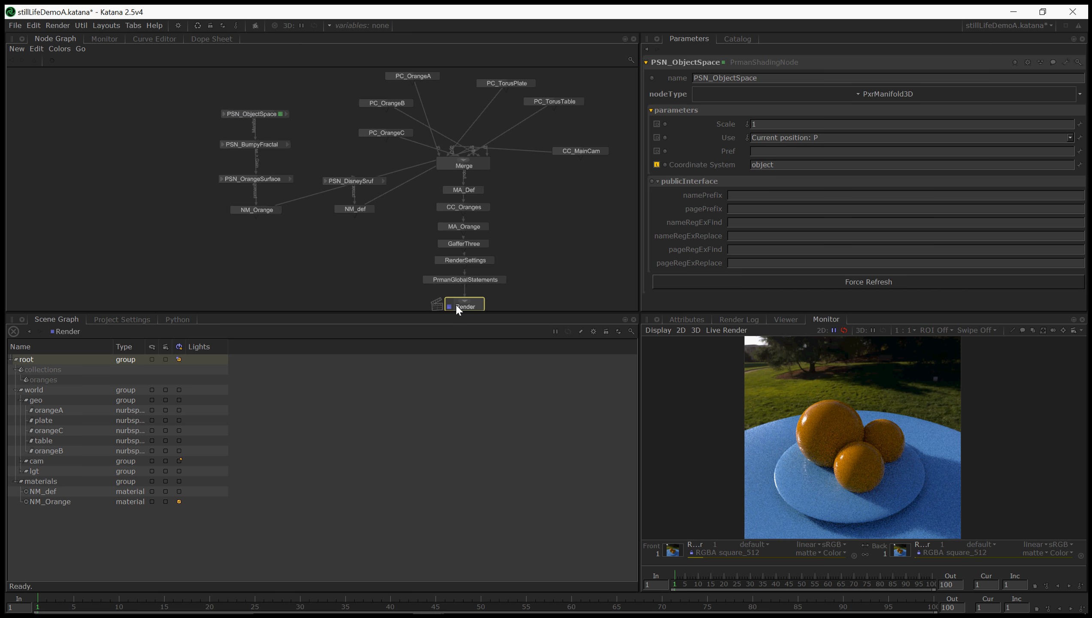
{"action": "left_click", "coordinate": [481, 342]}
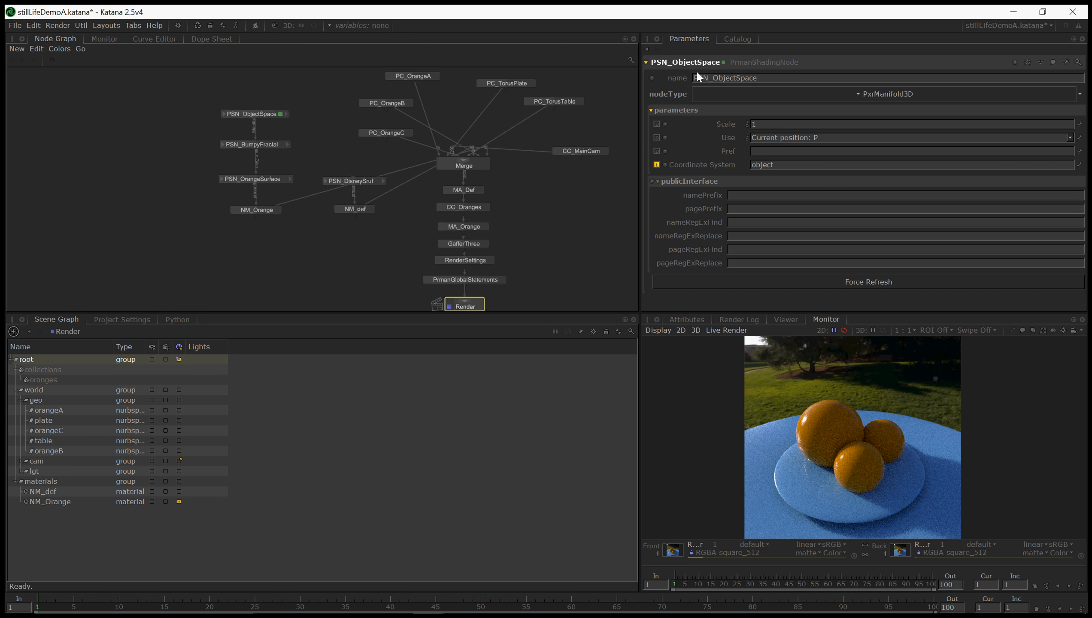
{"action": "left_click", "coordinate": [734, 39]}
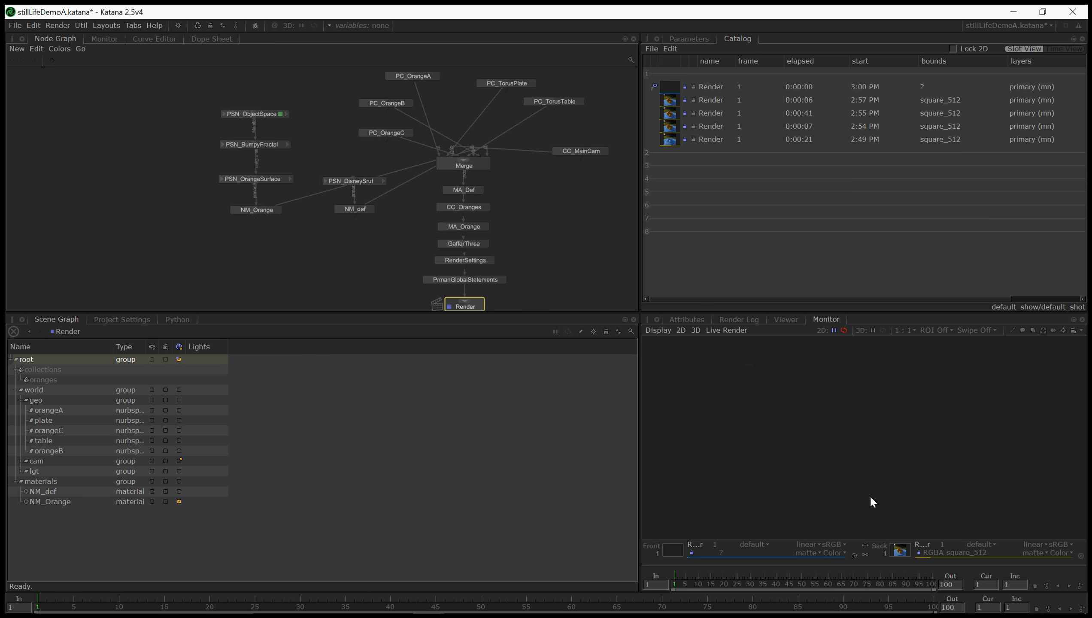
Open the parameters of PSN_BumpyFractal and set its Frequency to 4.
{"action": "double_click", "coordinate": [234, 147]}
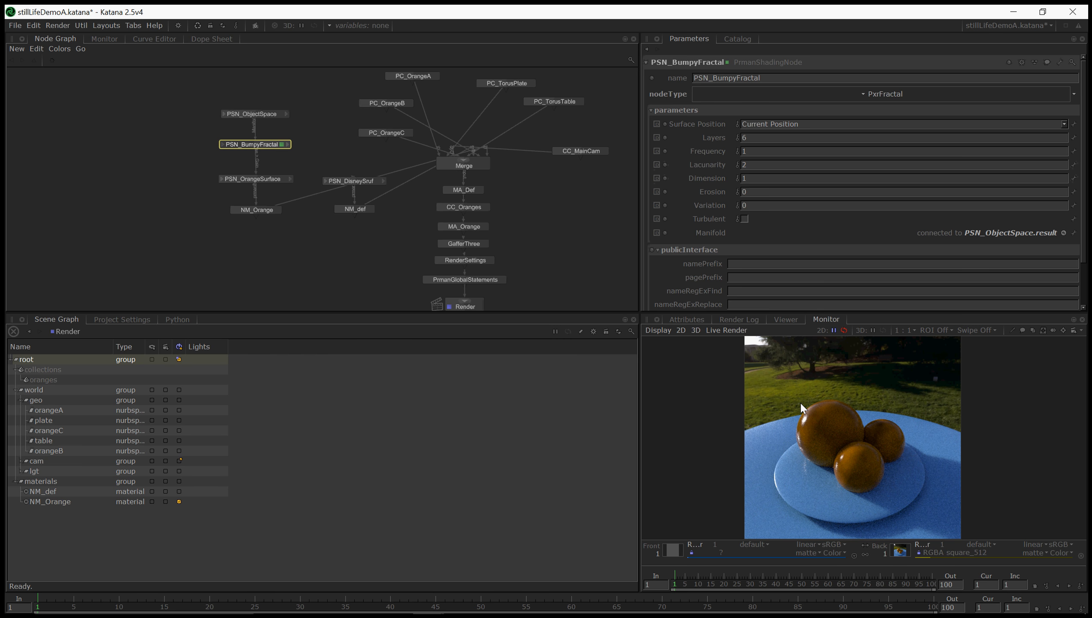
{"action": "left_click", "coordinate": [759, 139]}
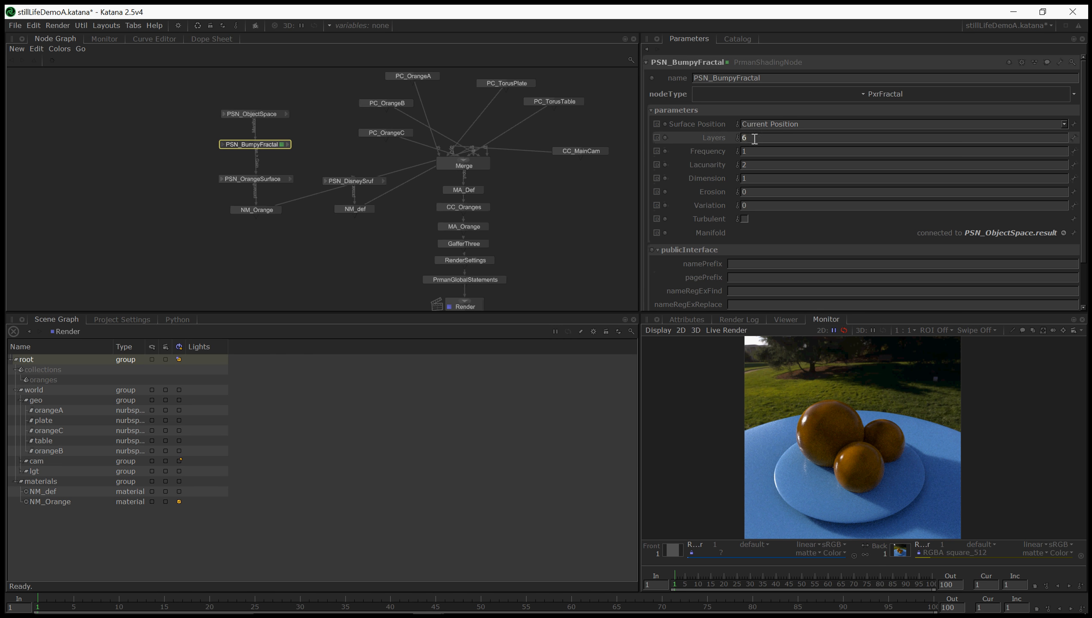
{"action": "left_click", "coordinate": [758, 155]}
{"action": "key", "text": "BackSpace"}
{"action": "type", "text": "4"}
{"action": "key", "text": "Return"}
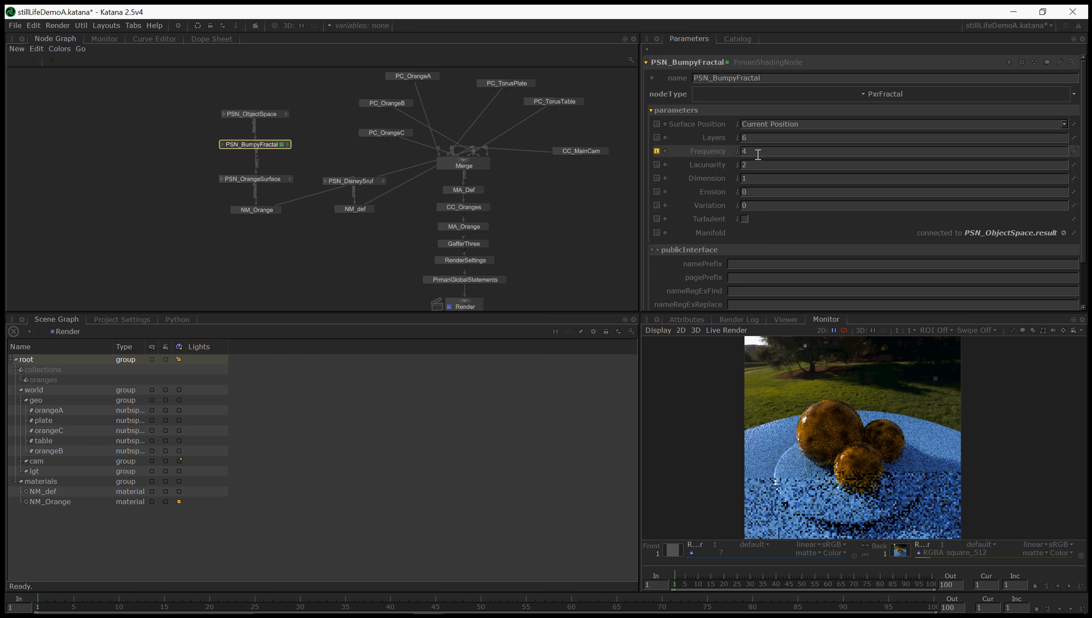
Set the fractal's Frequency to 8 and its Dimension to 1.5.
{"action": "left_click", "coordinate": [758, 152]}
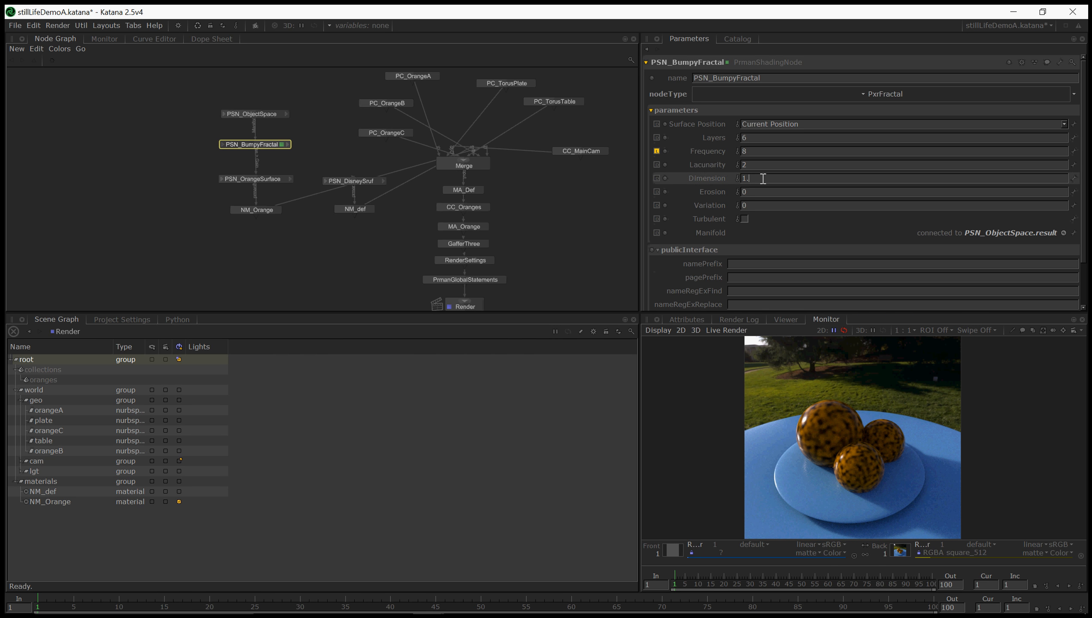
{"action": "type", "text": "2"}
{"action": "key", "text": "Return"}
{"action": "type", "text": "4"}
{"action": "key", "text": "Return"}
{"action": "key", "text": "BackSpace"}
{"action": "type", "text": "5"}
{"action": "key", "text": "Return"}
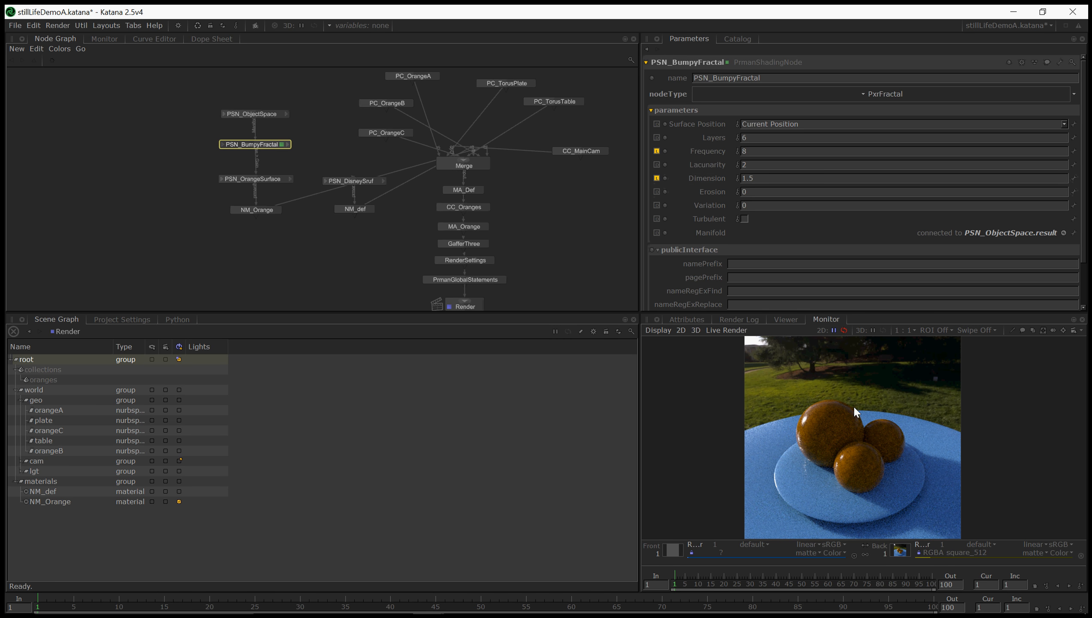
Set the fractal's Frequency to 10 and stop the running render.
{"action": "left_click", "coordinate": [756, 151]}
{"action": "key", "text": "BackSpace"}
{"action": "type", "text": "1"}
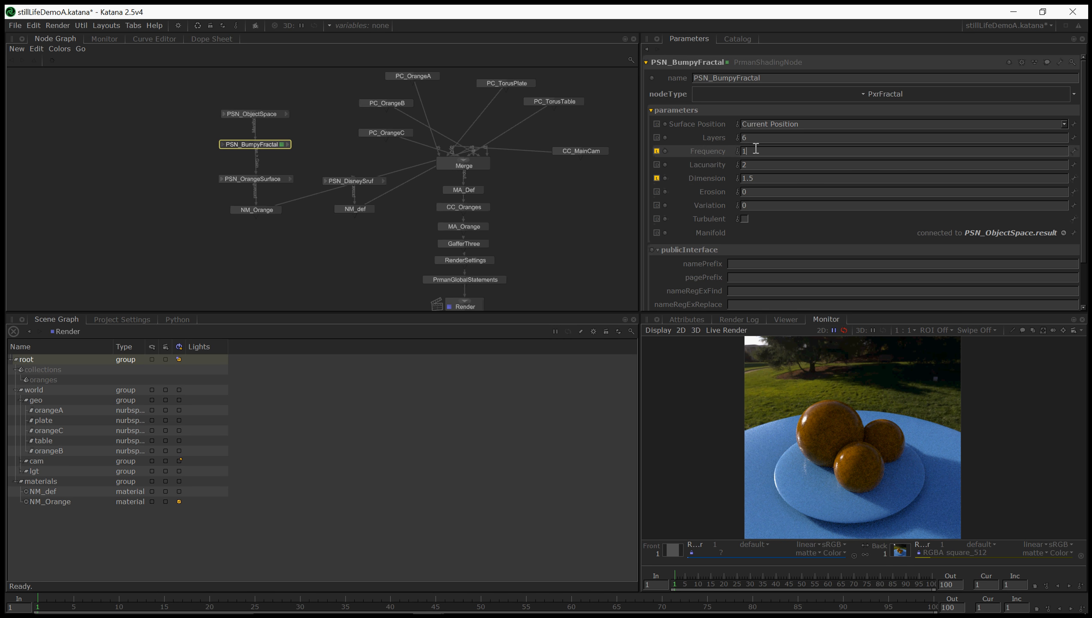
{"action": "type", "text": "0"}
{"action": "key", "text": "Return"}
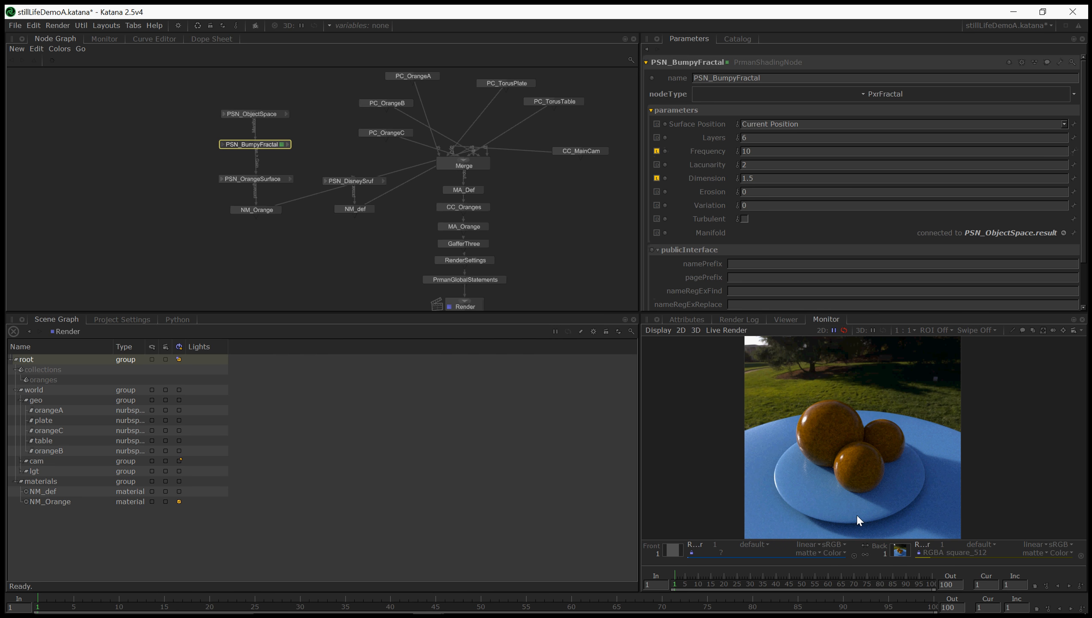
{"action": "left_click", "coordinate": [854, 557]}
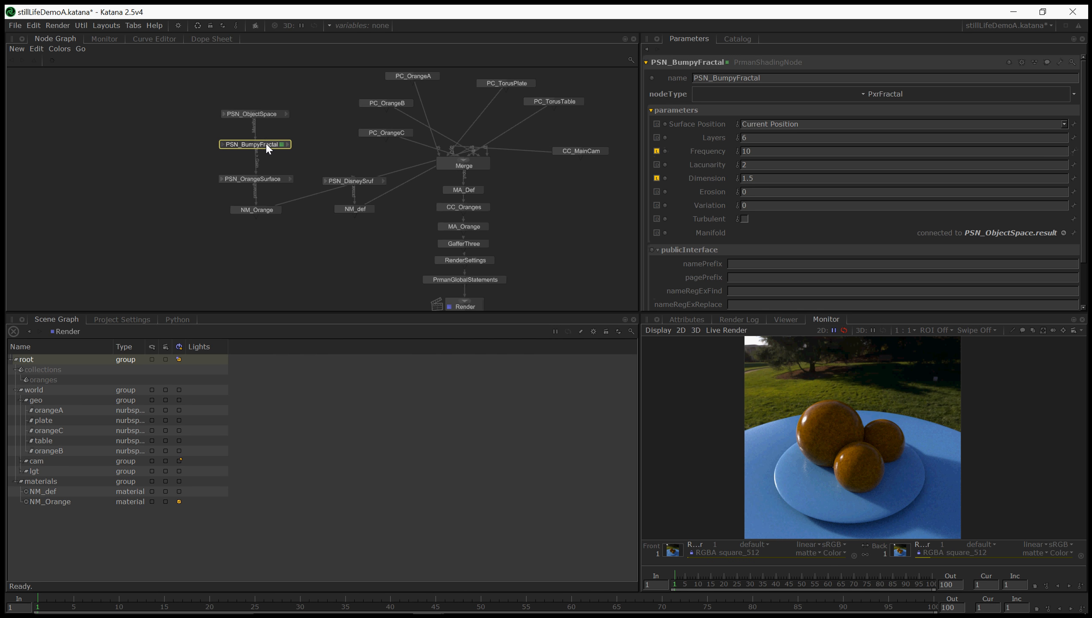
Disconnect PSN_BumpyFractal's resultF from the Diffuse Gain of PSN_OrangeSurface and place the fractal node back above it.
{"action": "left_click_drag", "start_coordinate": [267, 146], "coordinate": [239, 143]}
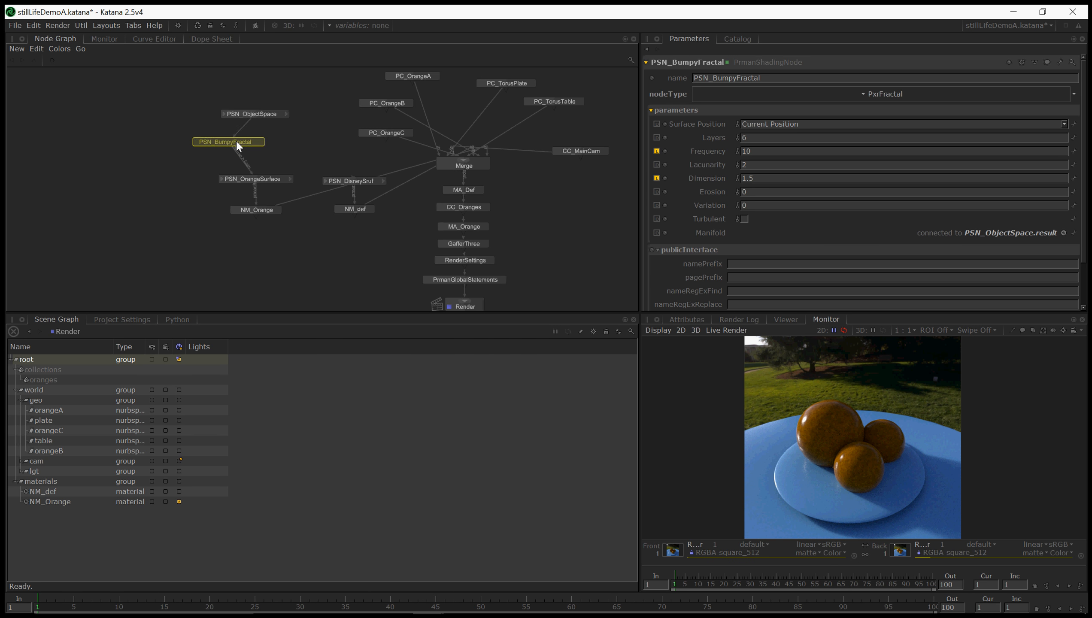
{"action": "left_click", "coordinate": [261, 143]}
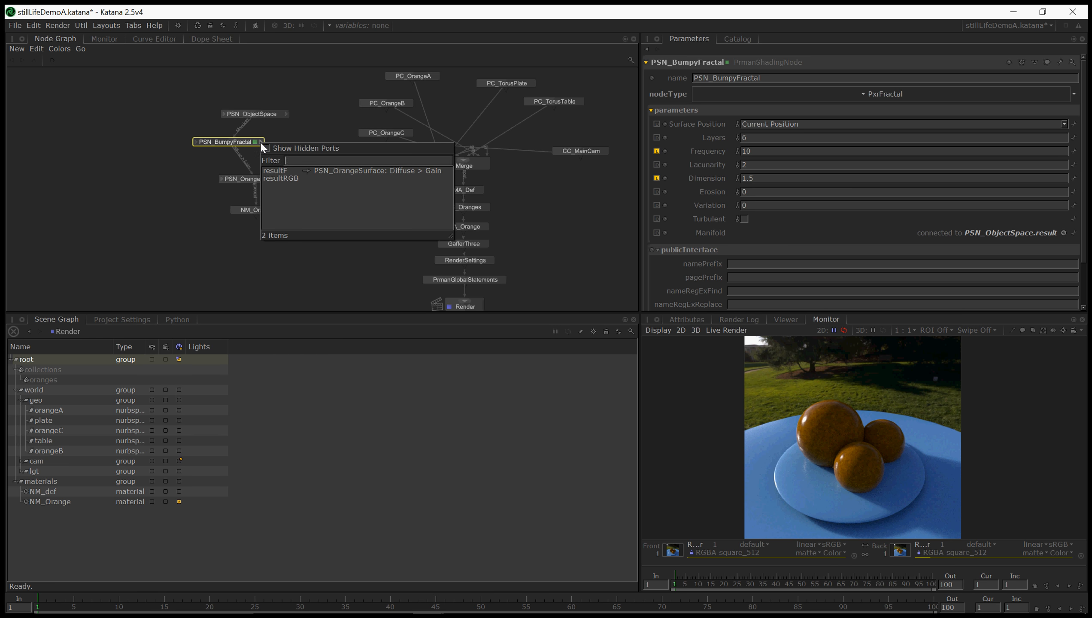
{"action": "left_click", "coordinate": [279, 170]}
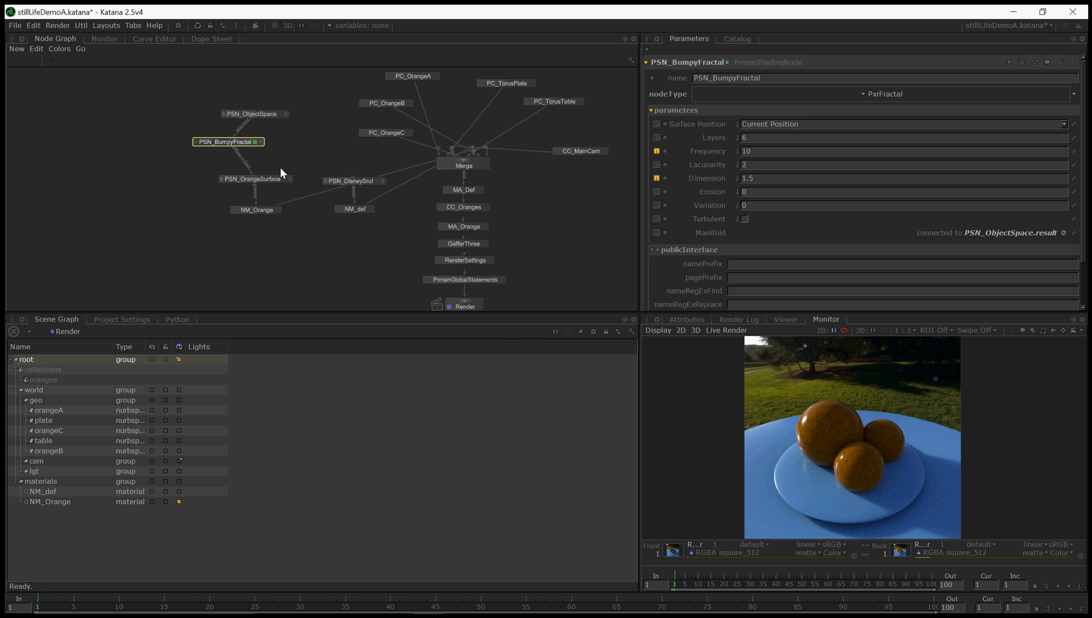
{"action": "left_click", "coordinate": [253, 175]}
{"action": "left_click", "coordinate": [264, 199]}
{"action": "left_click_drag", "start_coordinate": [231, 140], "coordinate": [254, 142]}
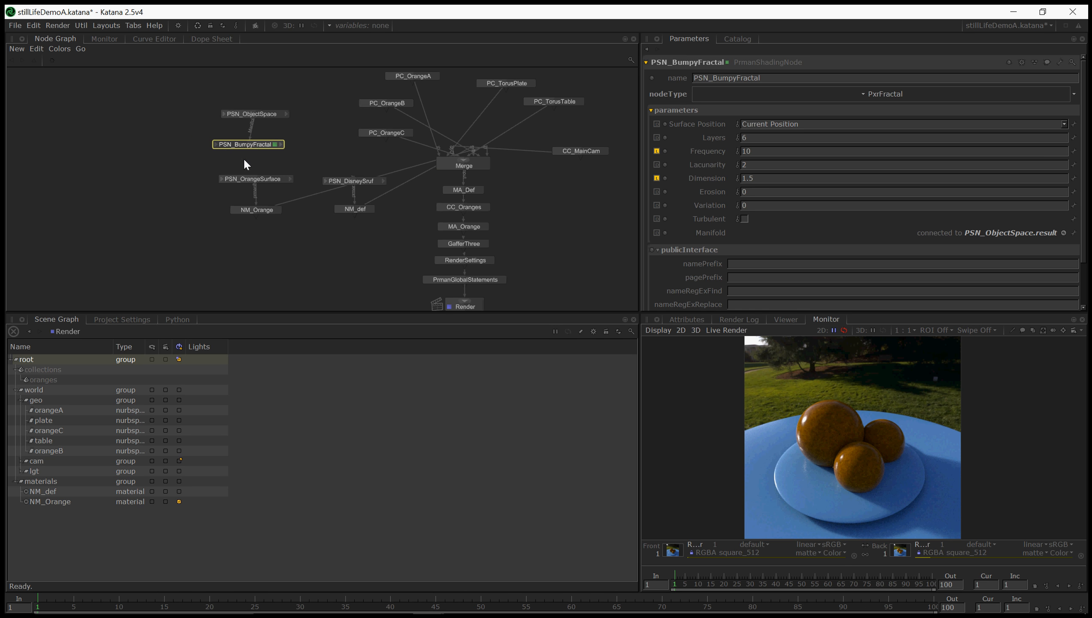
Add a PrmanShadingNode beside PSN_OrangeSurface and open its parameters.
{"action": "key", "text": "Tab"}
{"action": "type", "text": "PrmanShadingNode"}
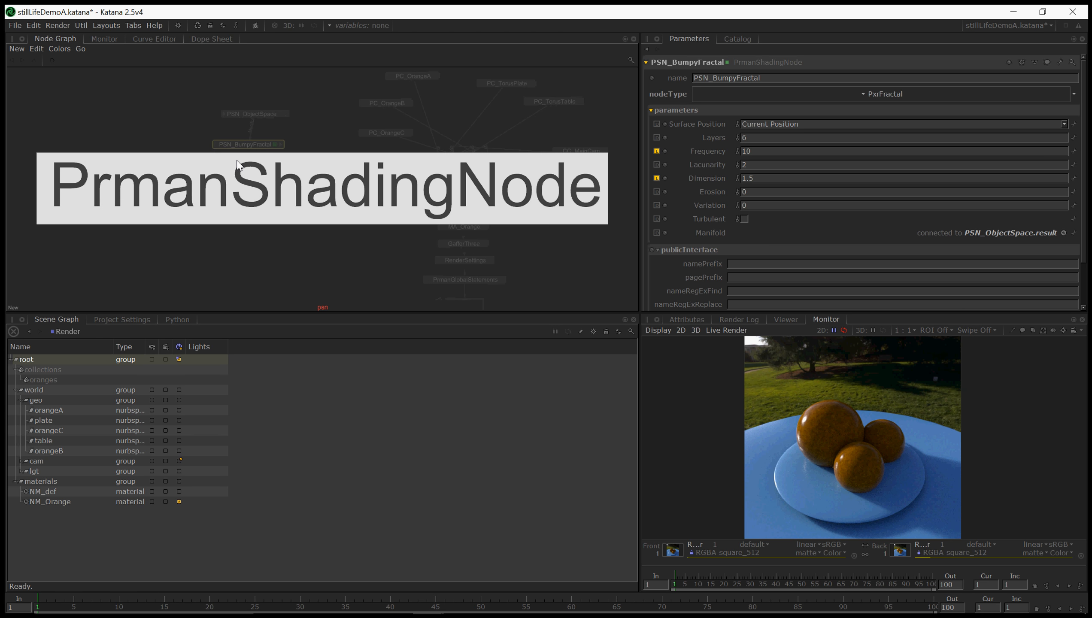
{"action": "key", "text": "Return"}
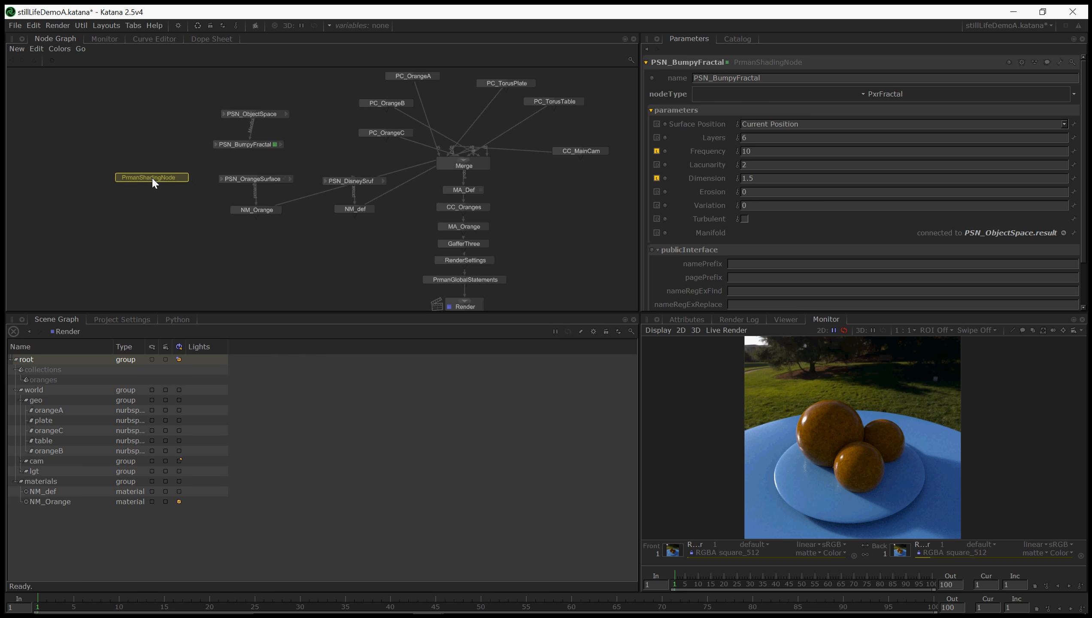
{"action": "left_click", "coordinate": [152, 182]}
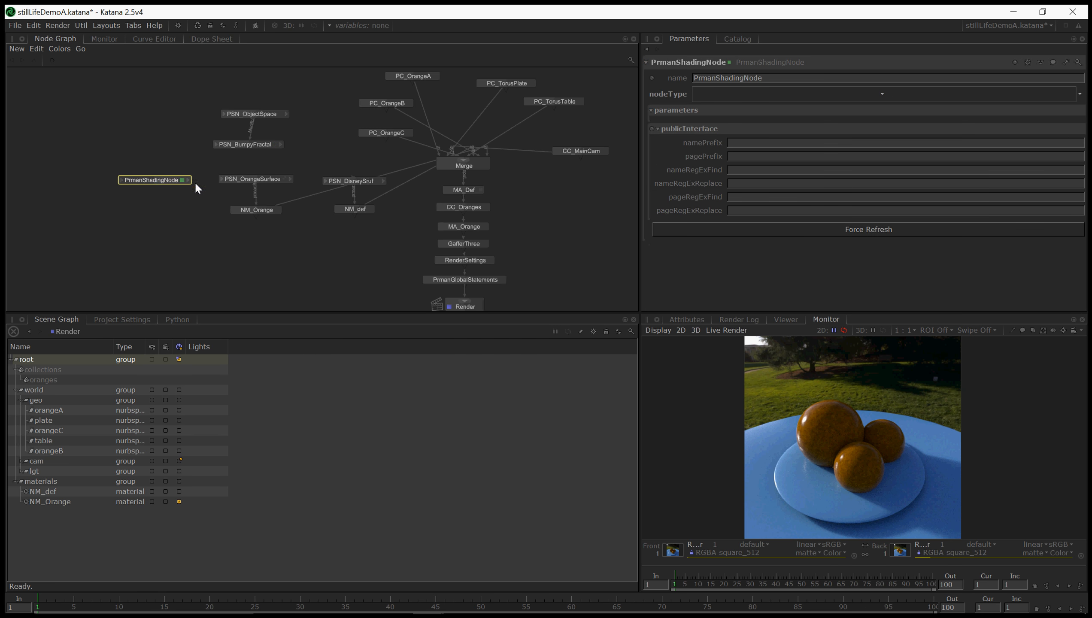
Name the new shading node PSN_OrangeDisp and set its node type to PxrDisplace.
{"action": "double_click", "coordinate": [721, 79]}
{"action": "type", "text": "PSN_Ora"}
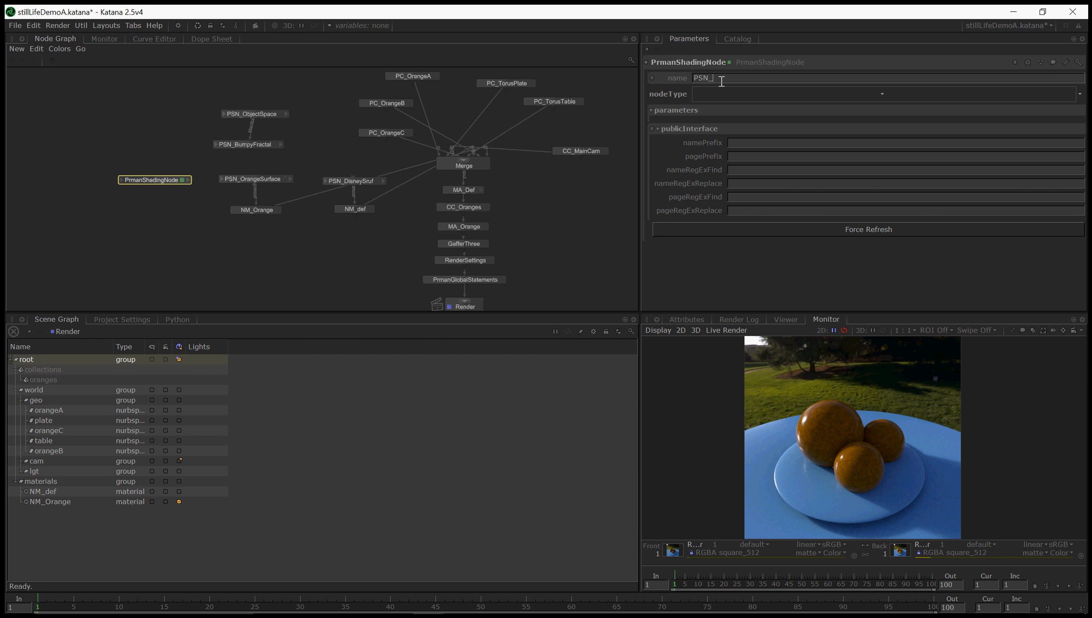
{"action": "type", "text": "ngeDisp"}
{"action": "key", "text": "Return"}
{"action": "left_click", "coordinate": [734, 94]}
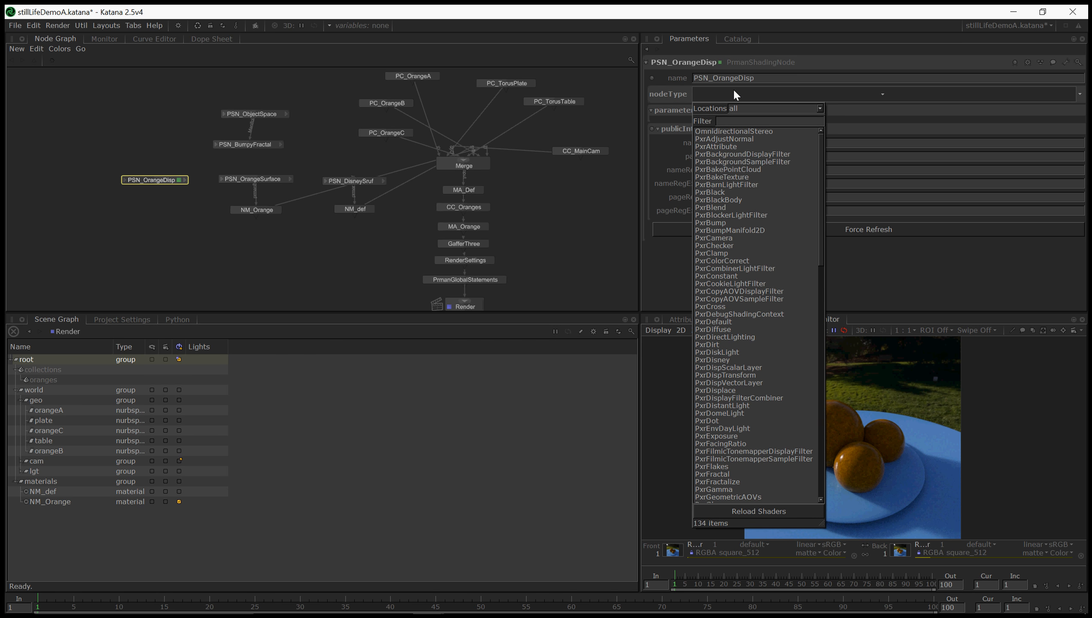
{"action": "type", "text": "disp"}
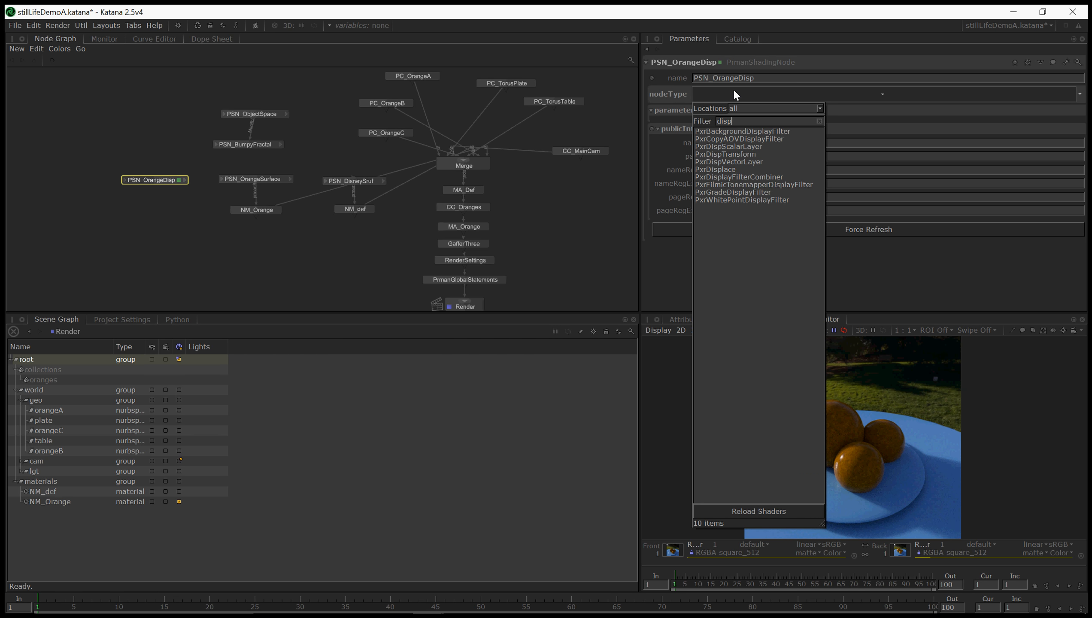
{"action": "left_click", "coordinate": [720, 170]}
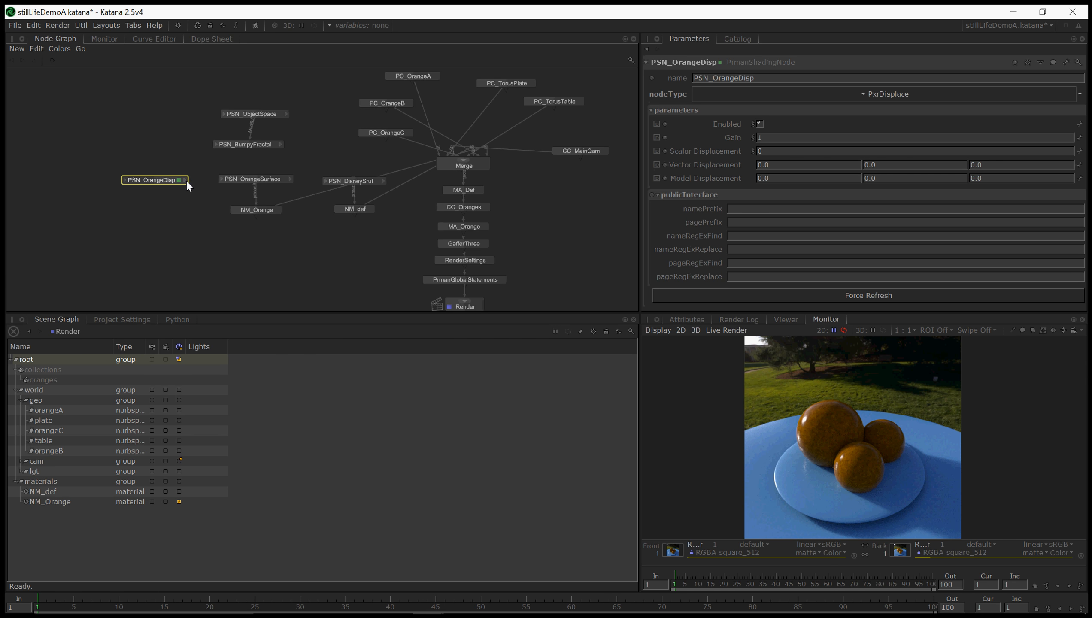
Connect PSN_BumpyFractal's resultF output to the Scalar Displacement input of PSN_OrangeDisp.
{"action": "left_click", "coordinate": [281, 145]}
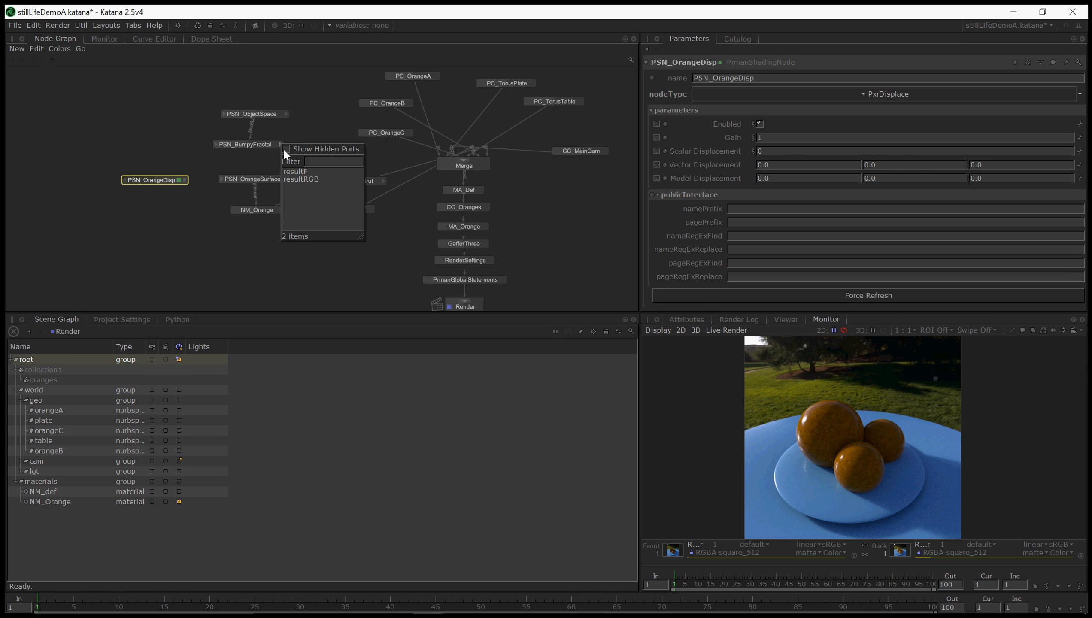
{"action": "left_click", "coordinate": [293, 169]}
{"action": "left_click", "coordinate": [159, 182]}
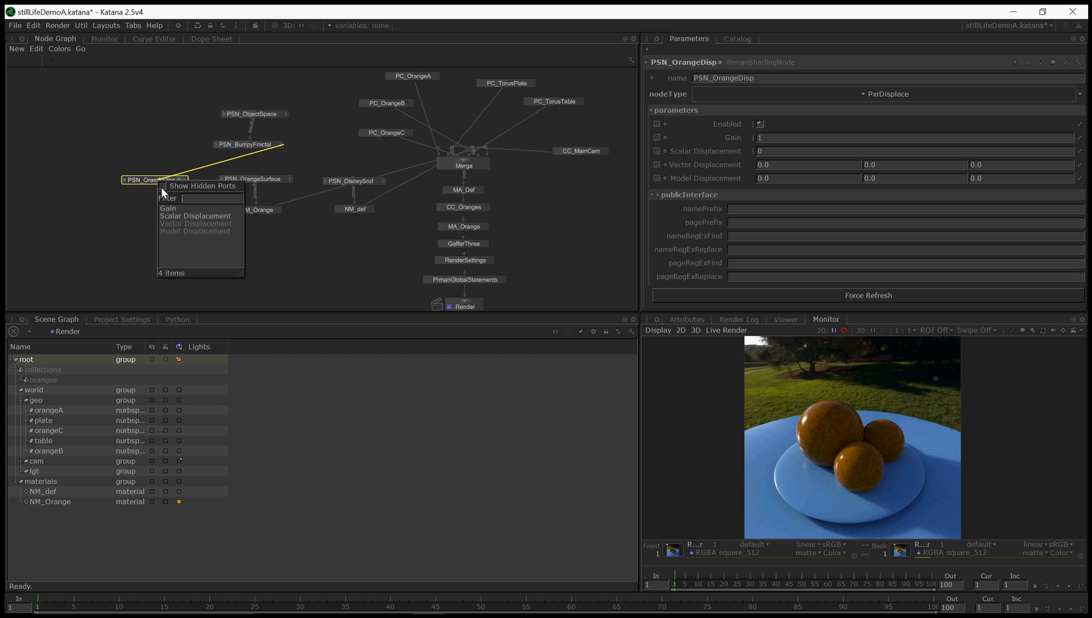
{"action": "left_click", "coordinate": [183, 216]}
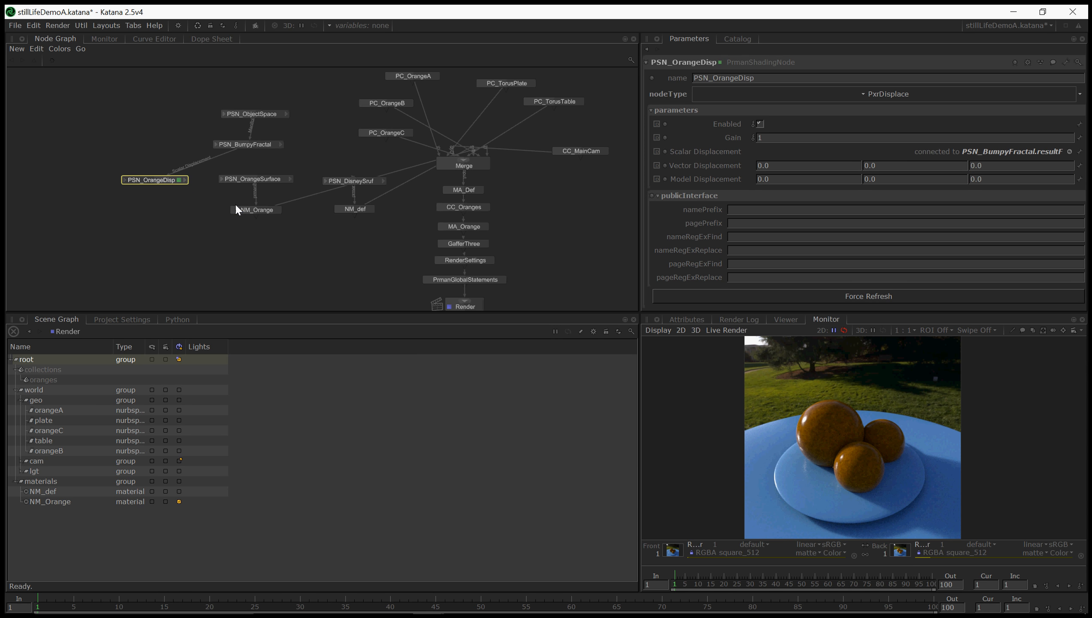
Add a displacement terminal to NM_Orange and connect the out port of PSN_OrangeDisp to it.
{"action": "left_click", "coordinate": [252, 209]}
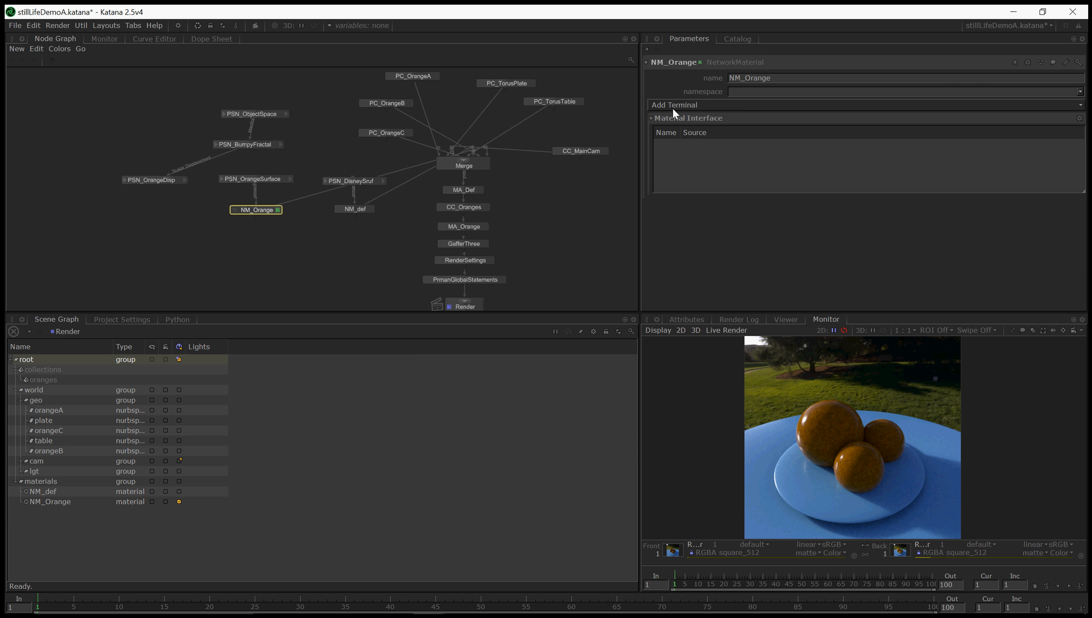
{"action": "left_click", "coordinate": [672, 107]}
{"action": "left_click", "coordinate": [680, 137]}
{"action": "left_click", "coordinate": [183, 179]}
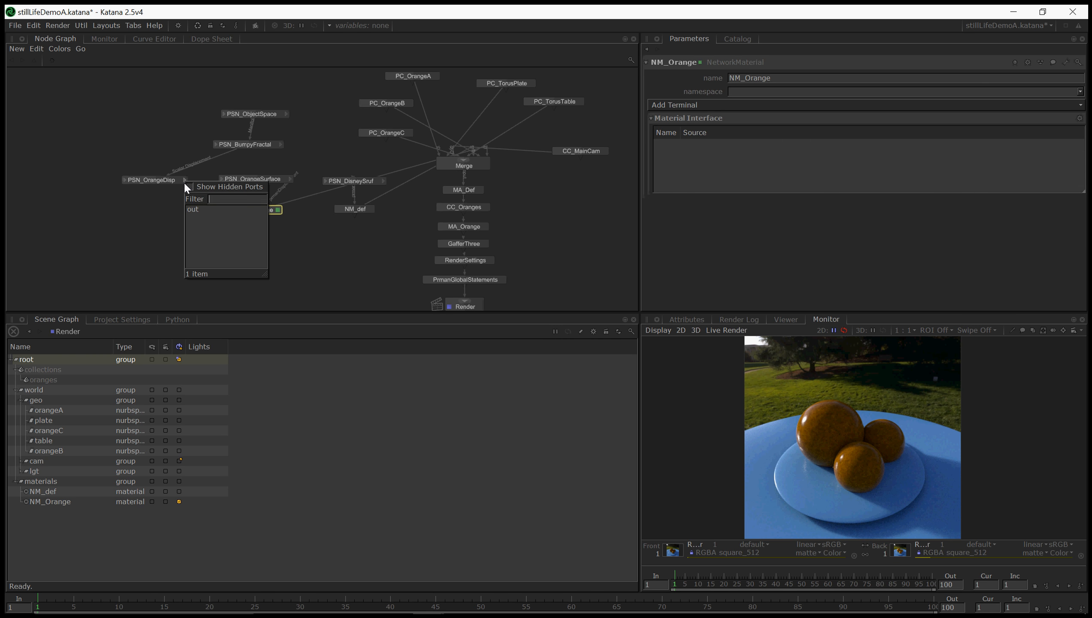
{"action": "left_click", "coordinate": [193, 205]}
{"action": "left_click", "coordinate": [270, 210]}
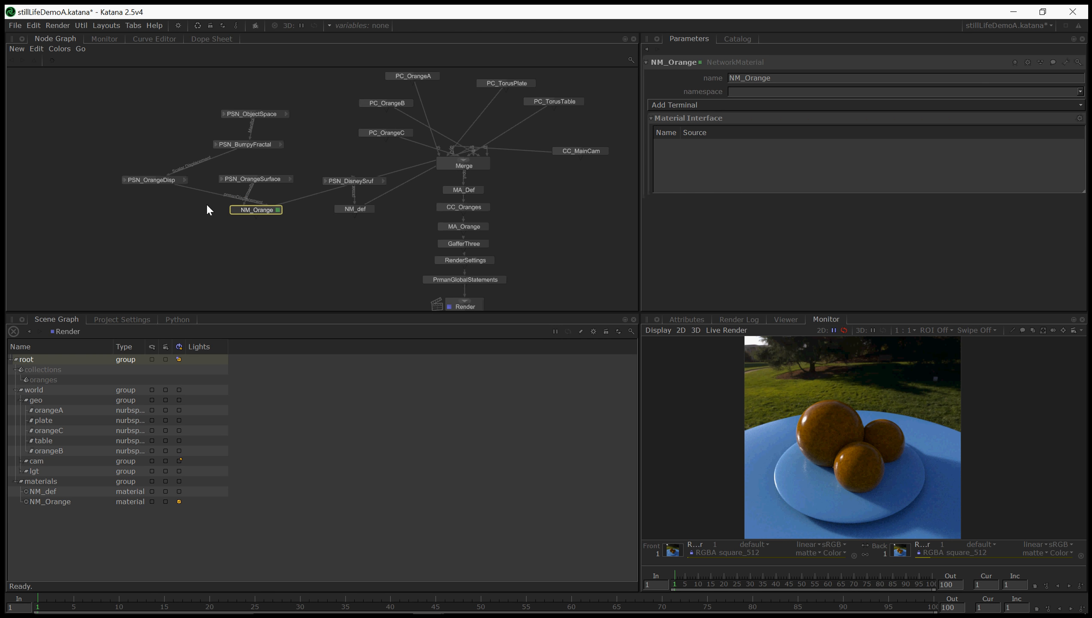
Rearrange the orange shading nodes, stacking object space, fractal and displacement above NM_Orange with PSN_OrangeSurface beside them.
{"action": "left_click_drag", "start_coordinate": [142, 194], "coordinate": [146, 146]}
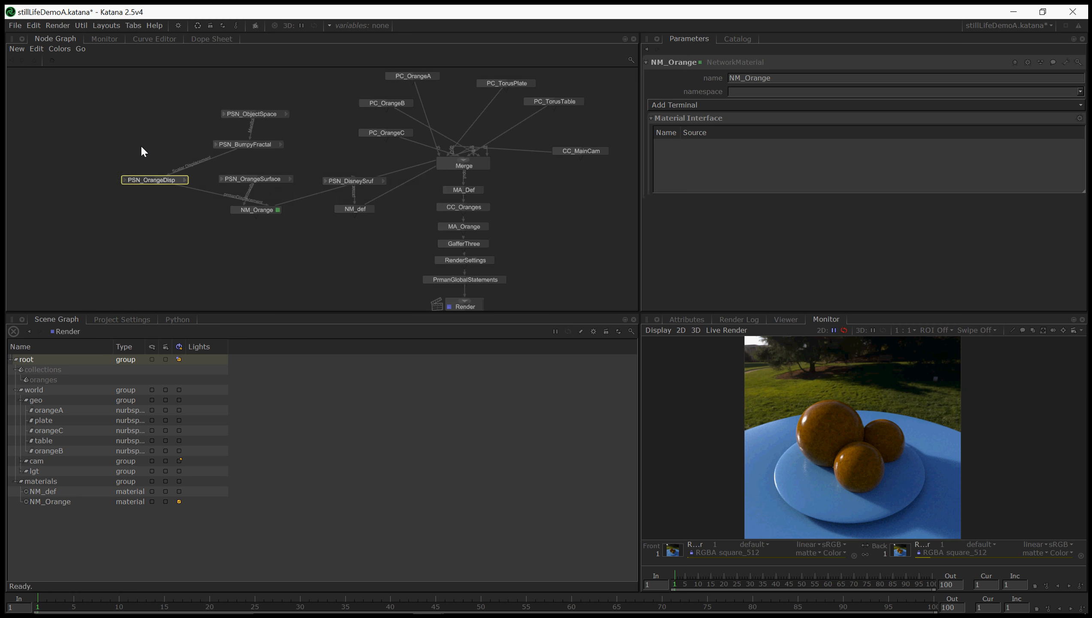
{"action": "left_click_drag", "start_coordinate": [178, 95], "coordinate": [156, 150]}
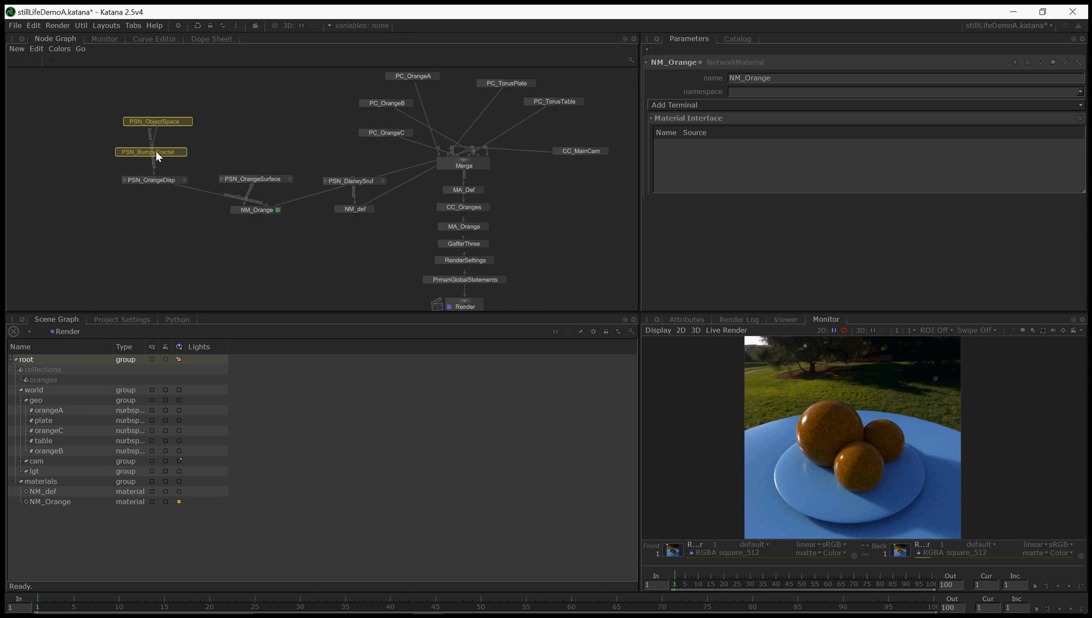
{"action": "left_click_drag", "start_coordinate": [237, 175], "coordinate": [152, 206]}
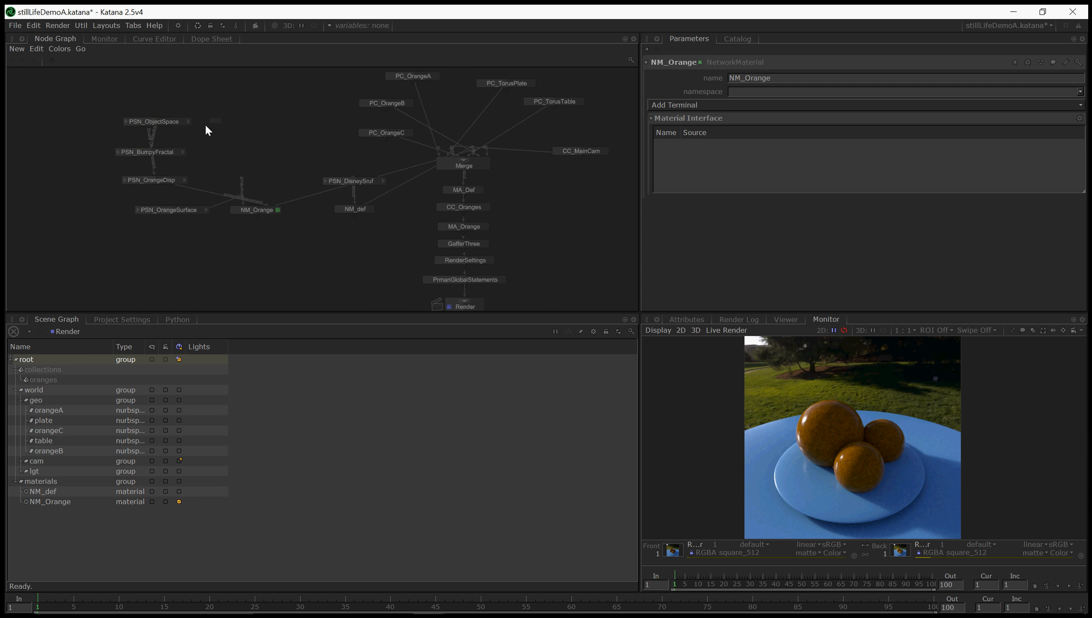
{"action": "left_click_drag", "start_coordinate": [221, 117], "coordinate": [270, 162]}
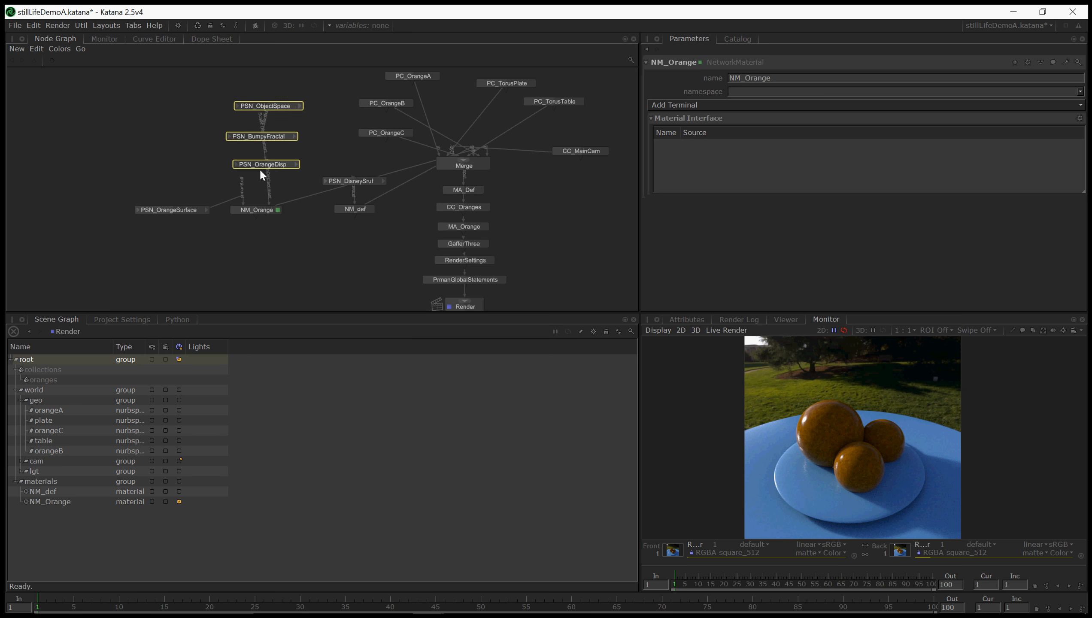
{"action": "left_click_drag", "start_coordinate": [187, 213], "coordinate": [197, 174]}
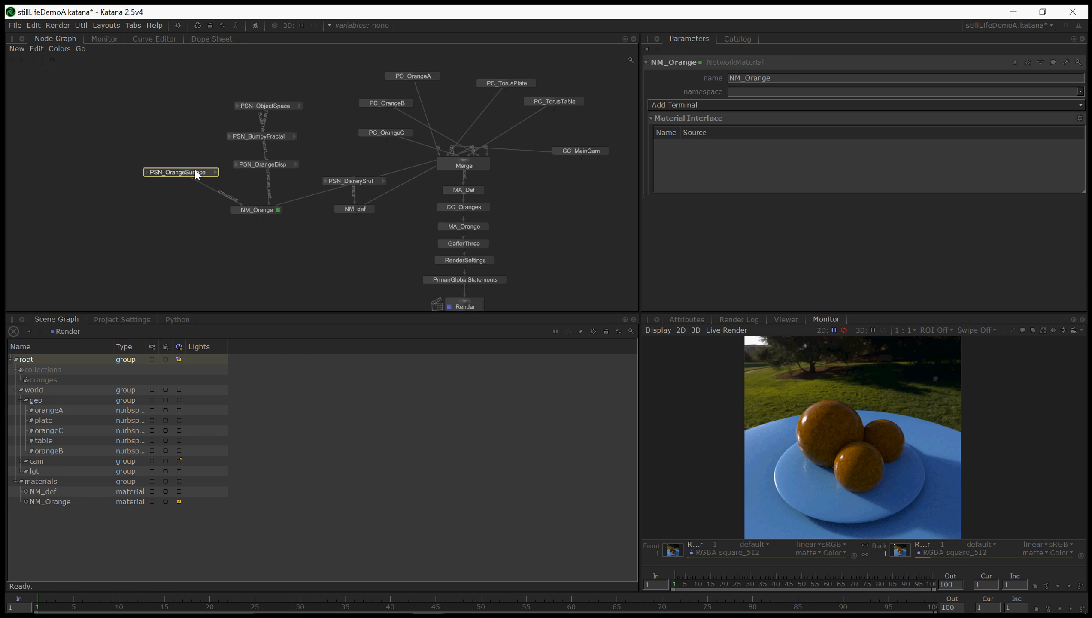
{"action": "middle_click_drag", "start_coordinate": [196, 172], "coordinate": [187, 183]}
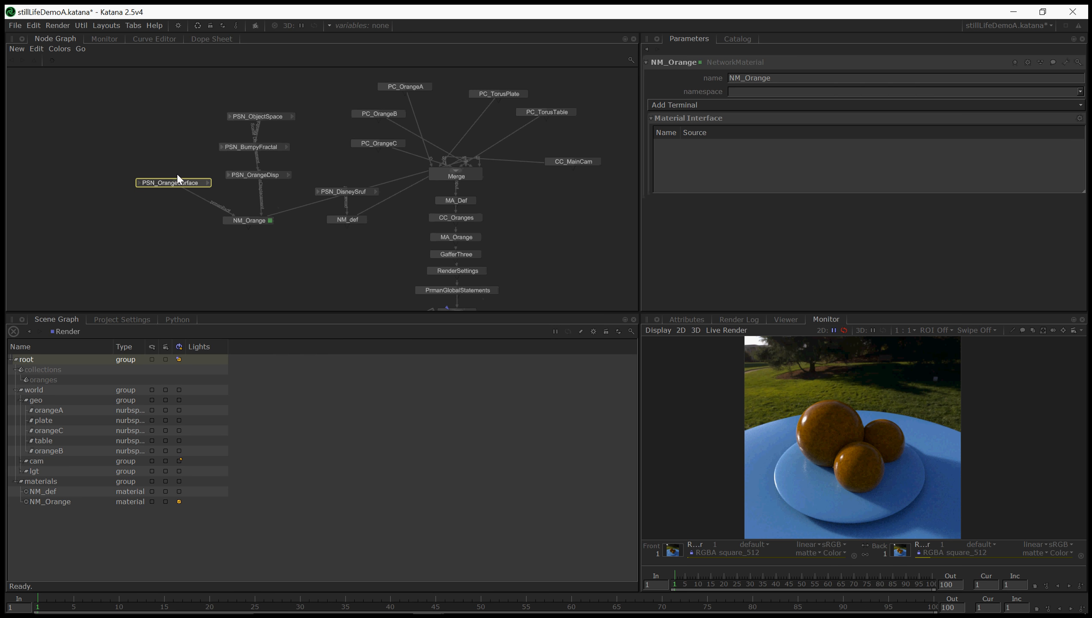
{"action": "middle_click_drag", "start_coordinate": [189, 171], "coordinate": [186, 177]}
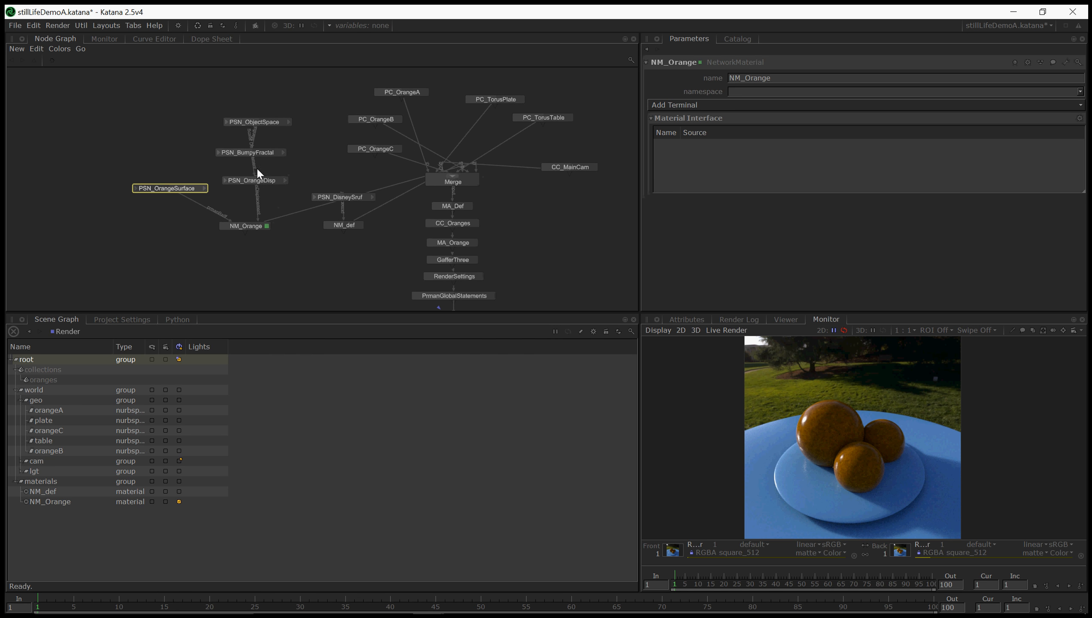
Open the parameters of PSN_OrangeDisp, and run a Preview Render from the Render node, viewing it in the Catalog.
{"action": "double_click", "coordinate": [242, 182]}
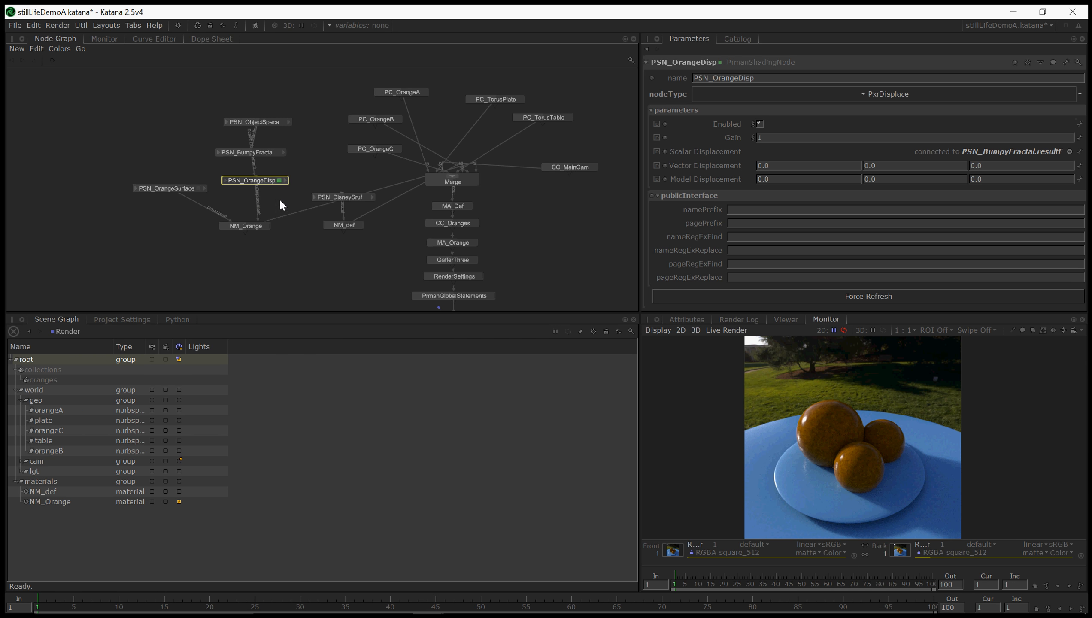
{"action": "middle_click_drag", "start_coordinate": [280, 198], "coordinate": [244, 155]}
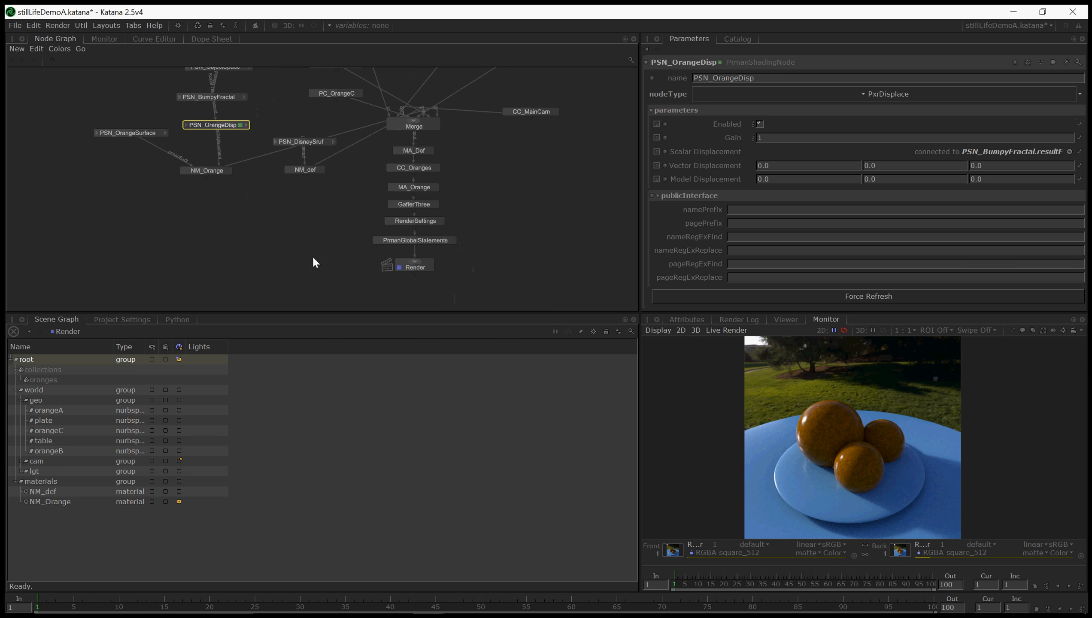
{"action": "left_click", "coordinate": [411, 268]}
{"action": "right_click", "coordinate": [411, 268]}
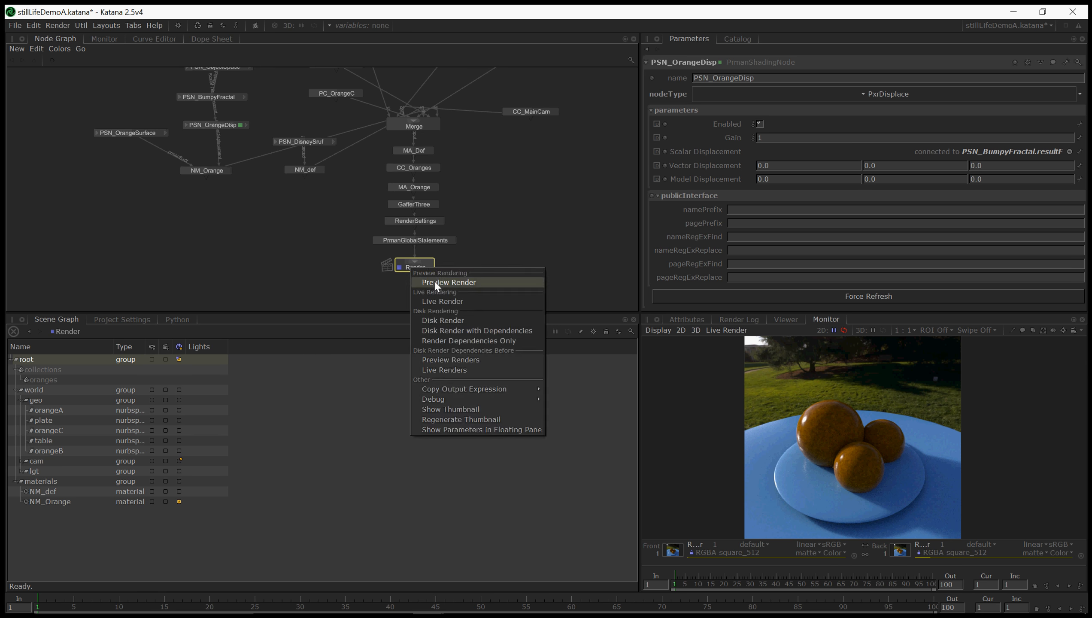
{"action": "left_click", "coordinate": [433, 280]}
{"action": "left_click", "coordinate": [737, 39]}
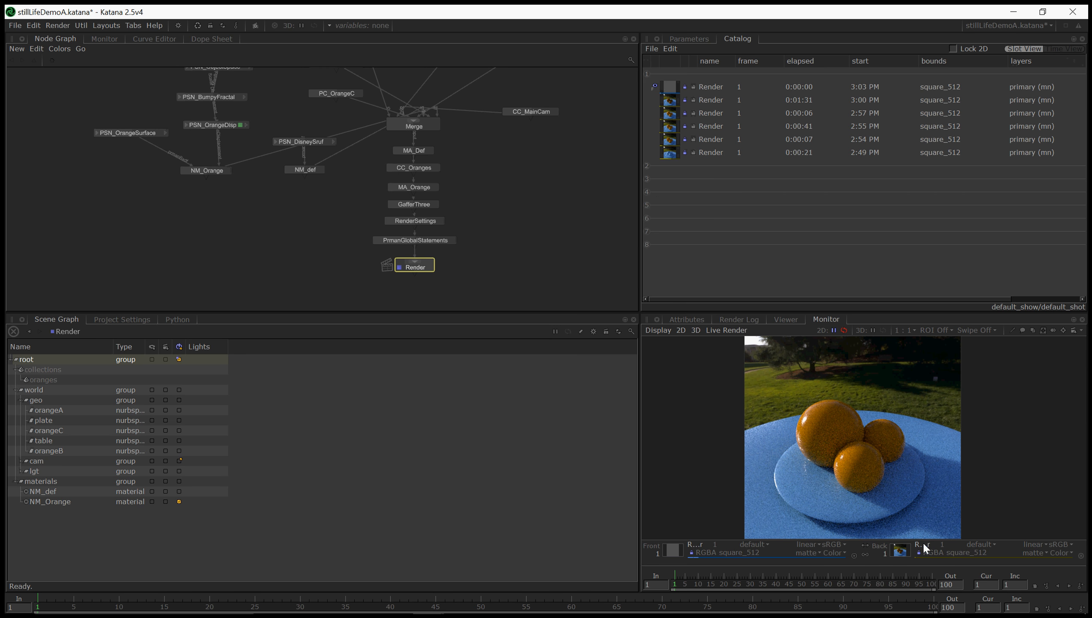
Move GafferThree and the nodes below it down, and insert a PrmanObjectStatements node between MA_Orange and GafferThree.
{"action": "left_click", "coordinate": [371, 286]}
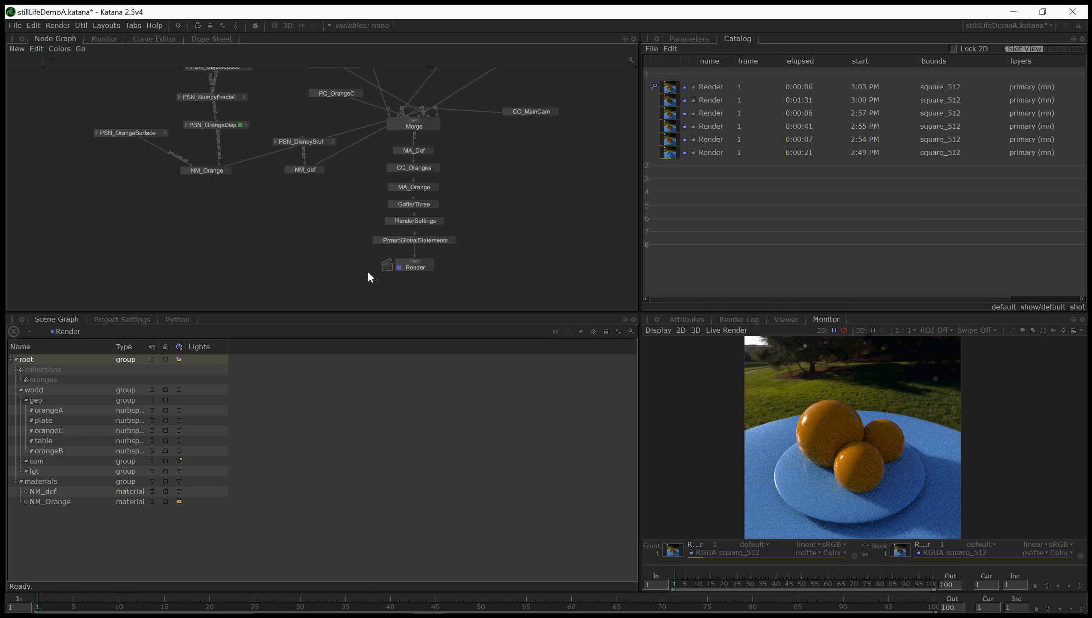
{"action": "left_click_drag", "start_coordinate": [353, 282], "coordinate": [420, 237]}
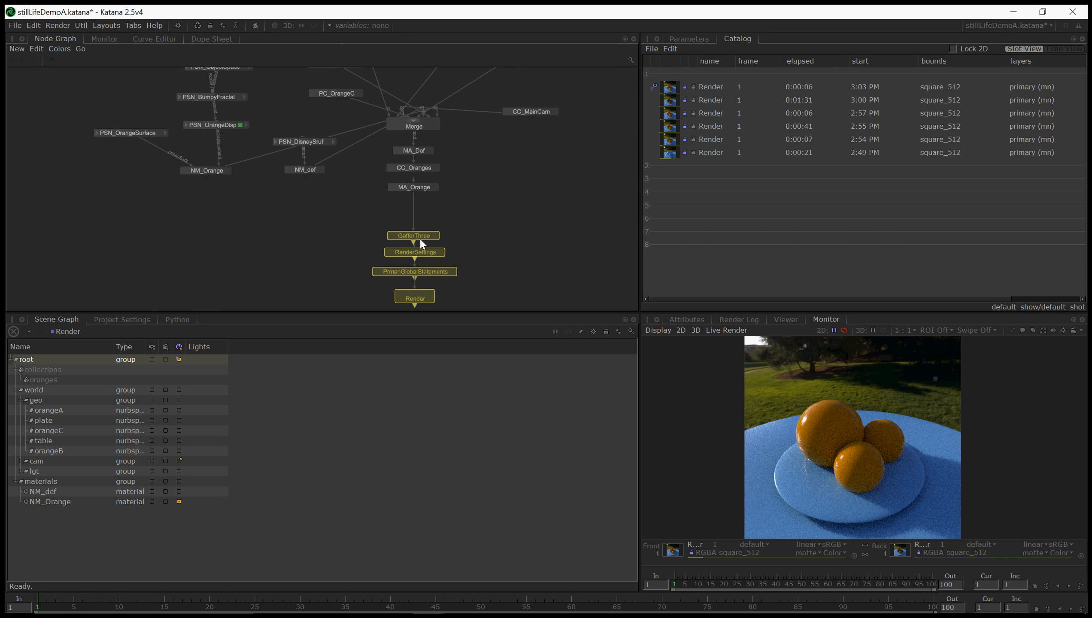
{"action": "left_click", "coordinate": [434, 210]}
{"action": "key", "text": "Tab"}
{"action": "type", "text": "prman"}
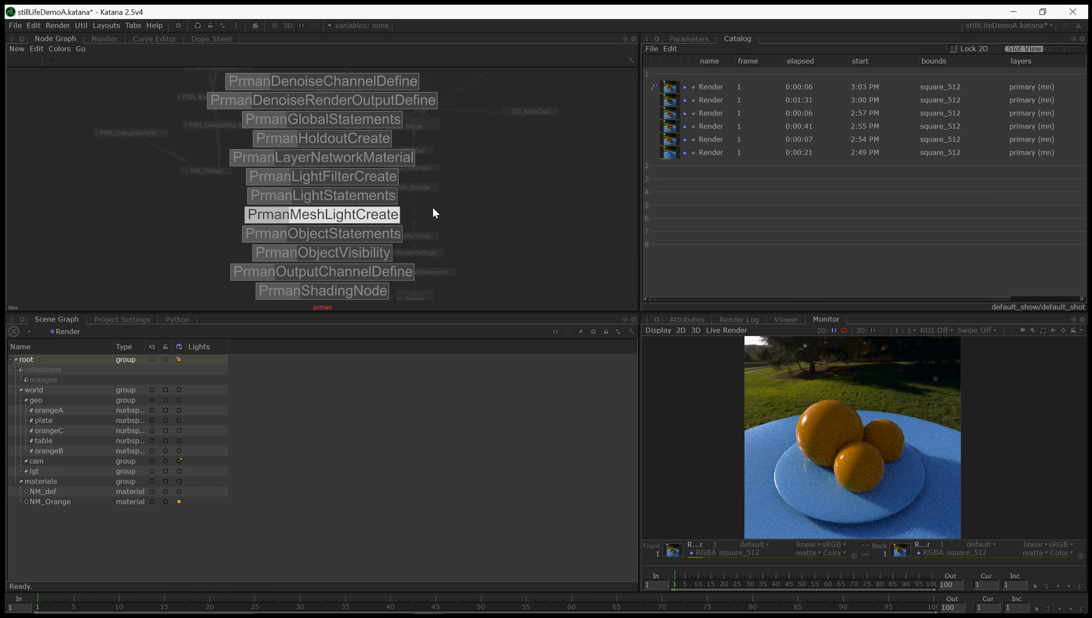
{"action": "key", "text": "Down"}
{"action": "key", "text": "Return"}
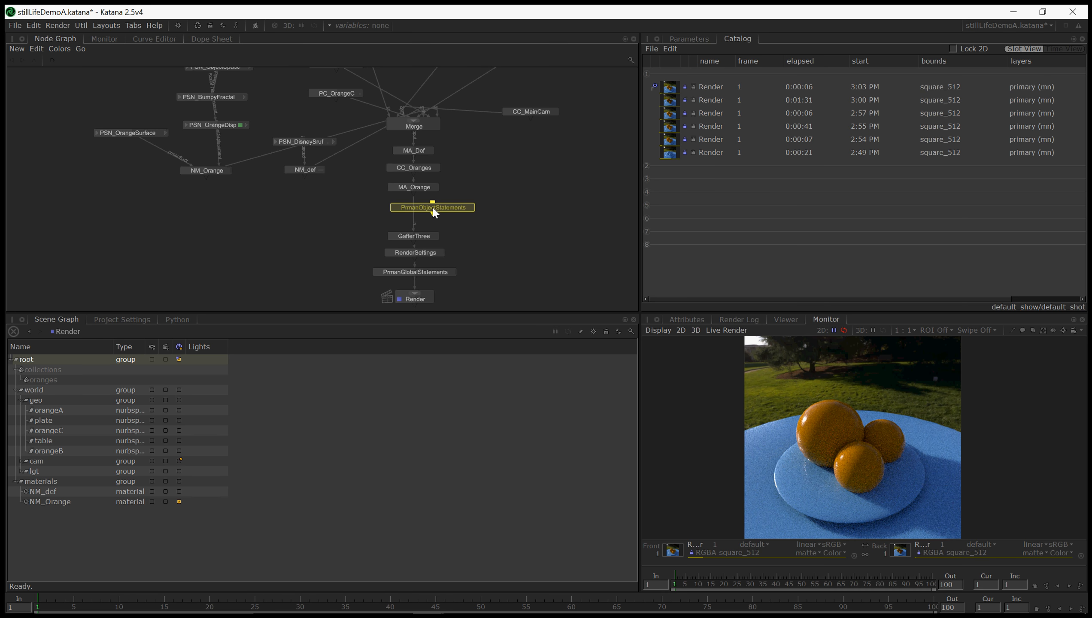
{"action": "left_click", "coordinate": [415, 213]}
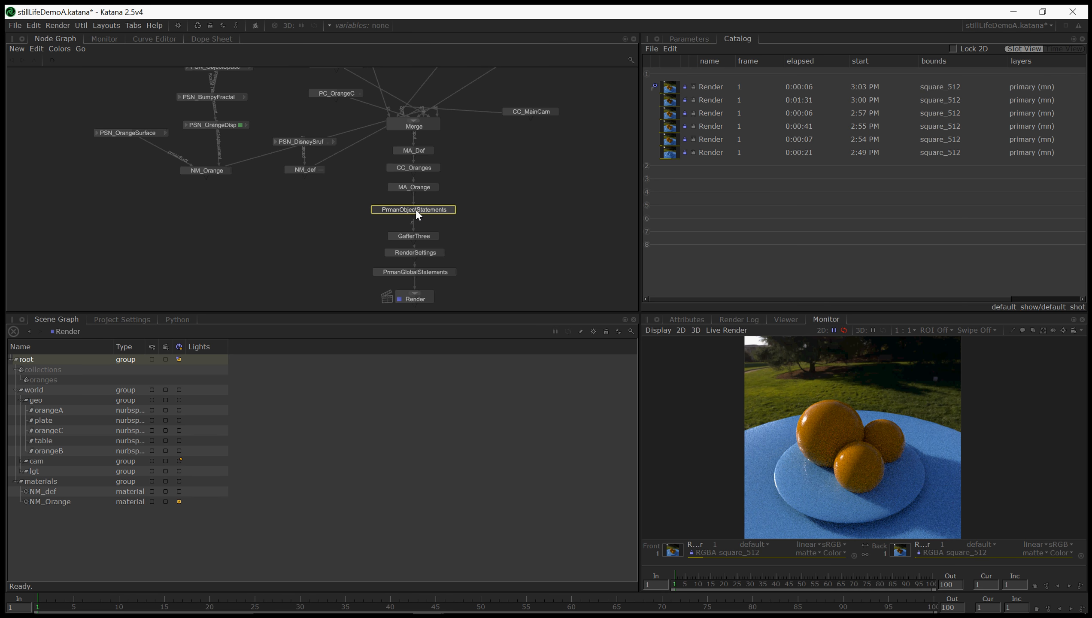
Open the parameters of the PrmanObjectStatements node and rename it POS_TraceDisp.
{"action": "left_click", "coordinate": [675, 66]}
{"action": "double_click", "coordinate": [677, 66]}
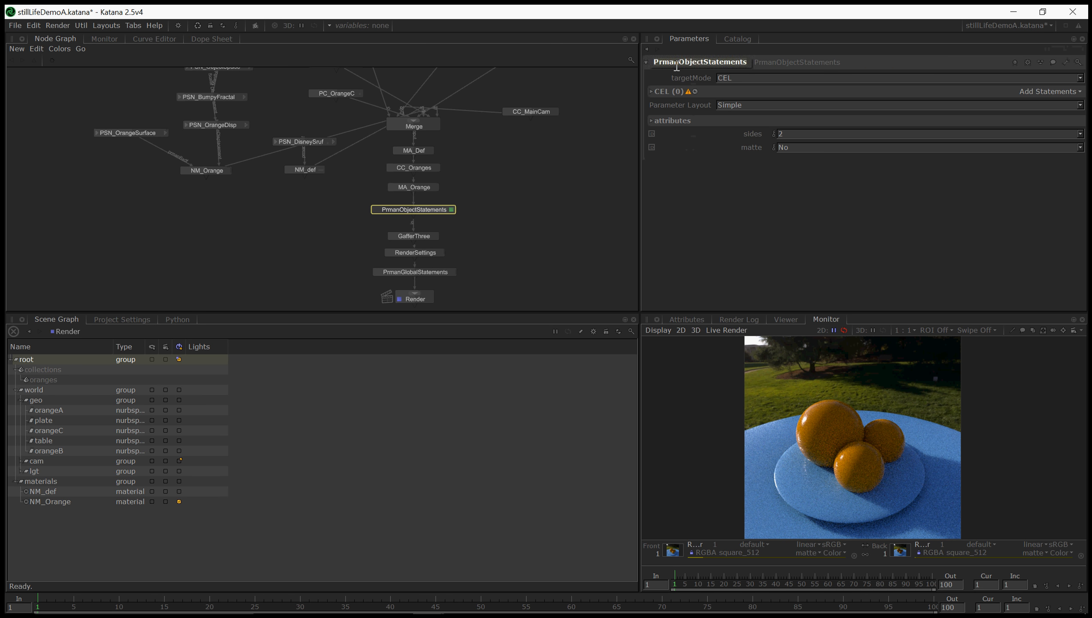
{"action": "type", "text": "POS_TraceDisp"}
{"action": "key", "text": "Return"}
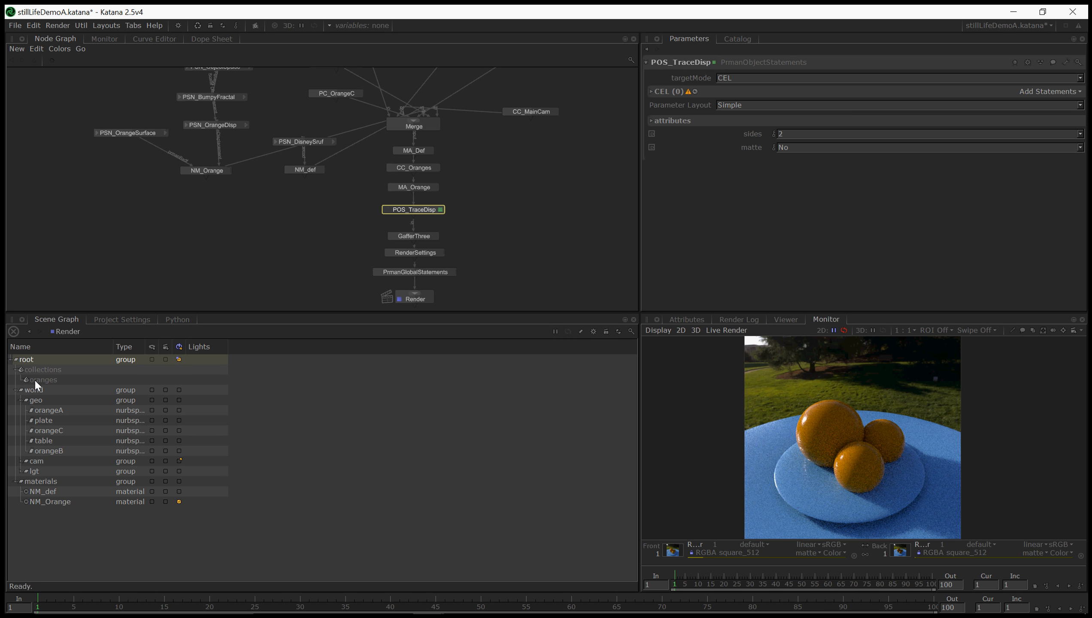
Add the oranges collection to the CEL of POS_TraceDisp and expand its trace attributes.
{"action": "left_click_drag", "start_coordinate": [34, 379], "coordinate": [1048, 94]}
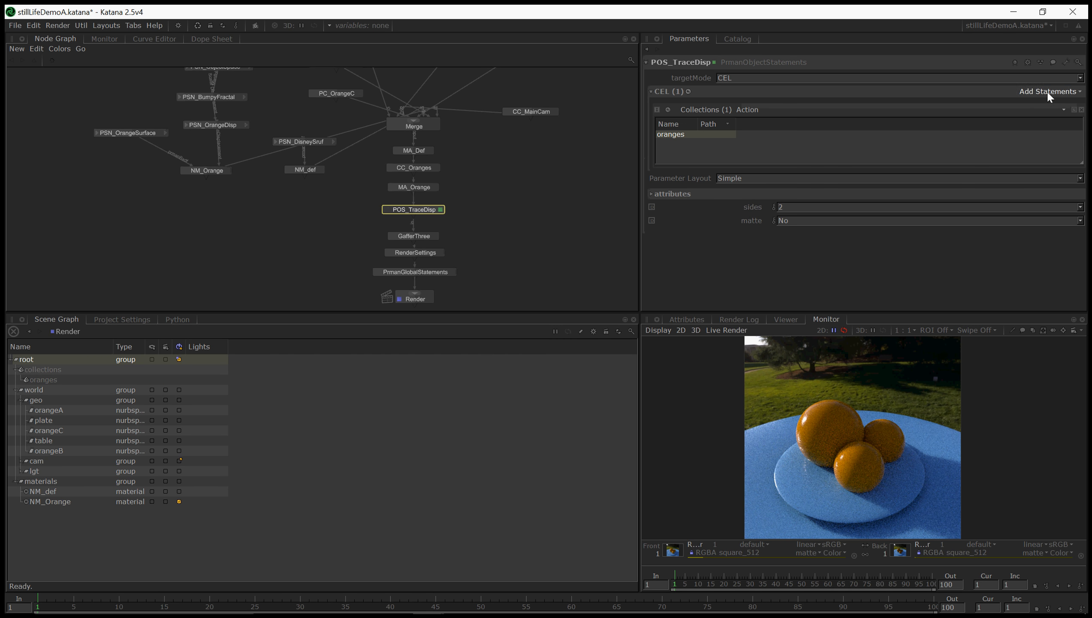
{"action": "left_click", "coordinate": [443, 226]}
{"action": "left_click", "coordinate": [423, 212]}
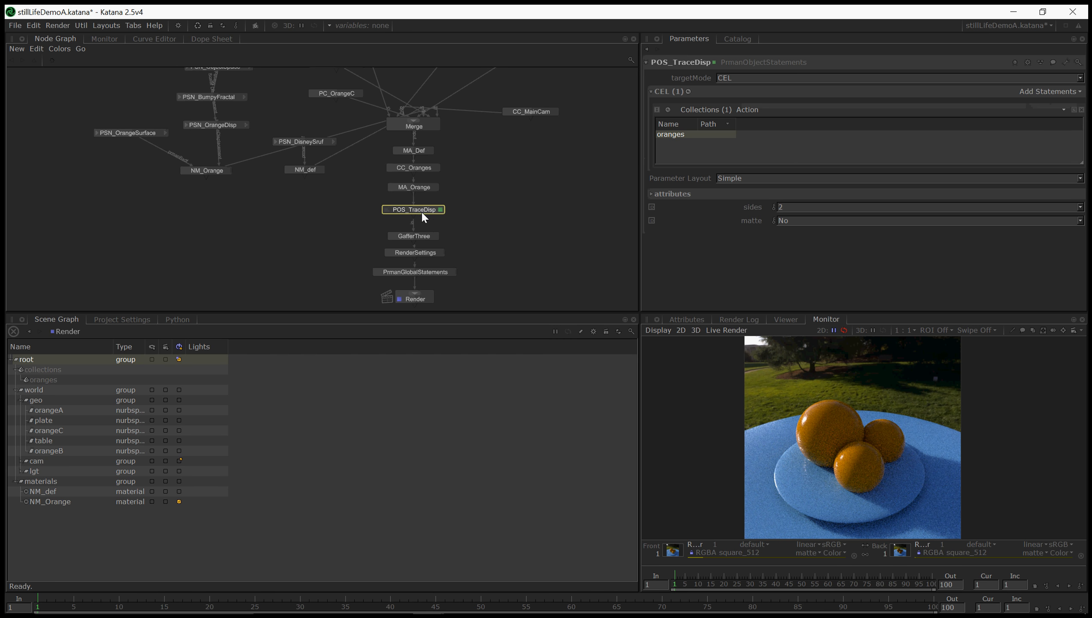
{"action": "left_click", "coordinate": [652, 195]}
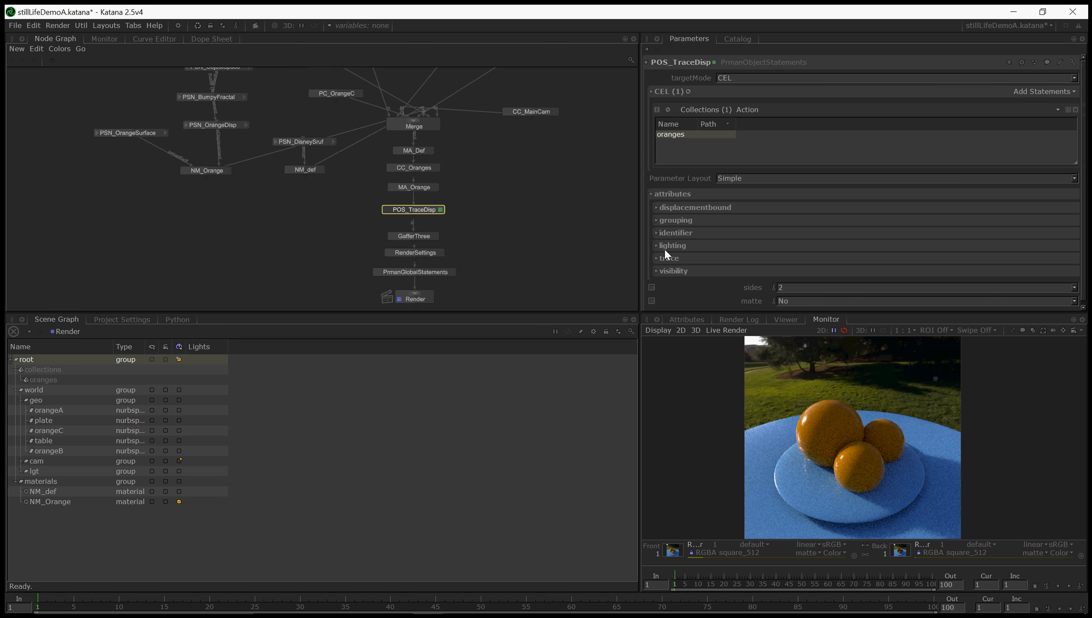
{"action": "left_click", "coordinate": [656, 258]}
{"action": "scroll", "coordinate": [675, 250], "scroll_direction": "down", "scroll_amount": 3}
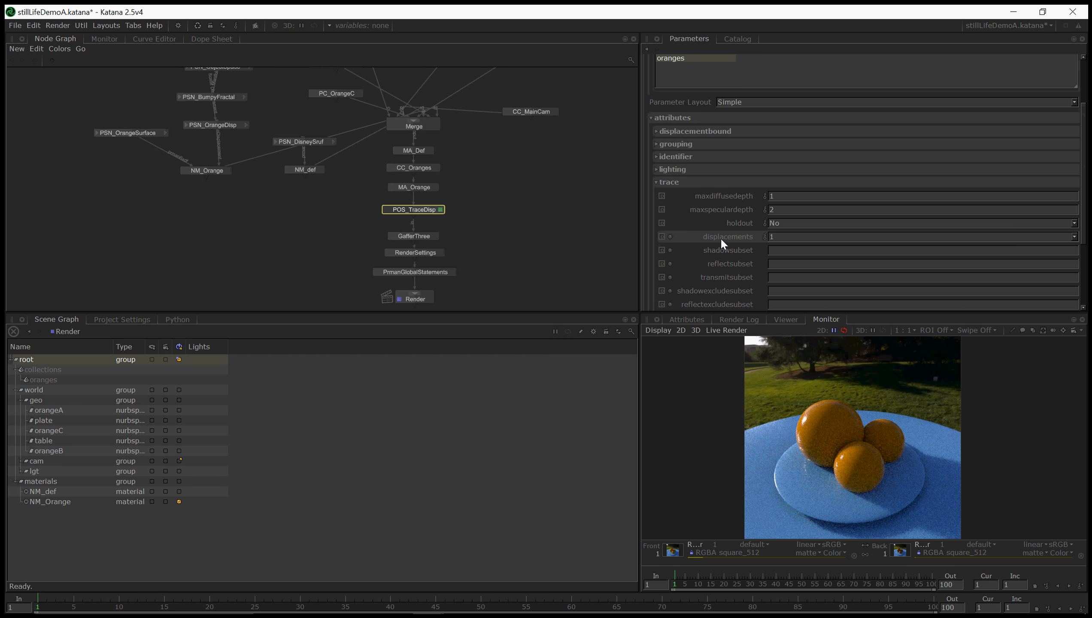
Examine the trace settings in the prmanStatements attributes of orangeC.
{"action": "left_click", "coordinate": [60, 431]}
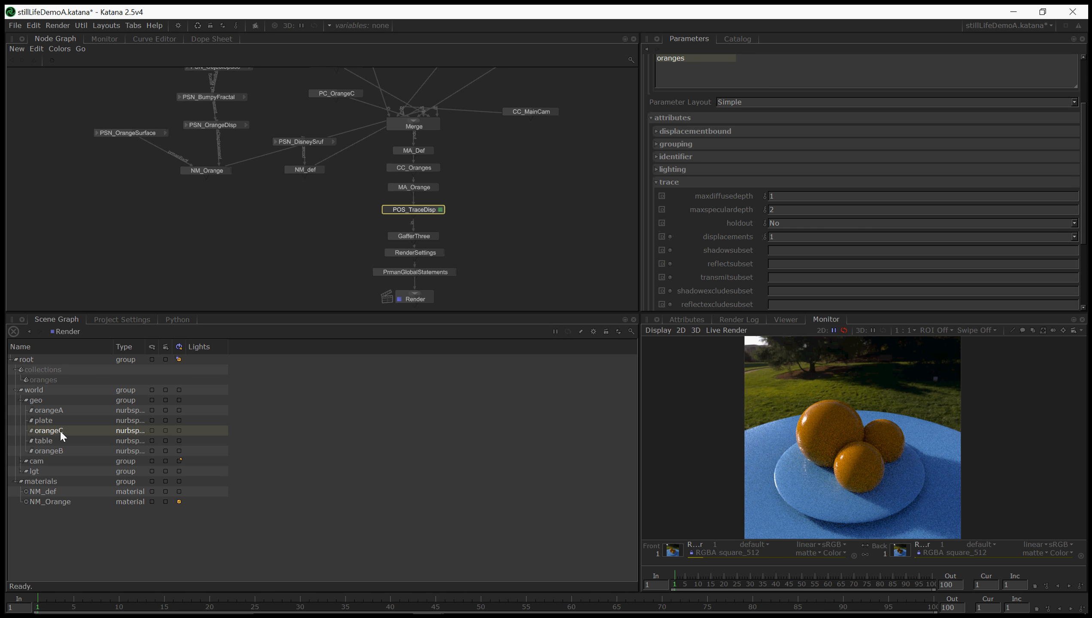
{"action": "left_click", "coordinate": [687, 320]}
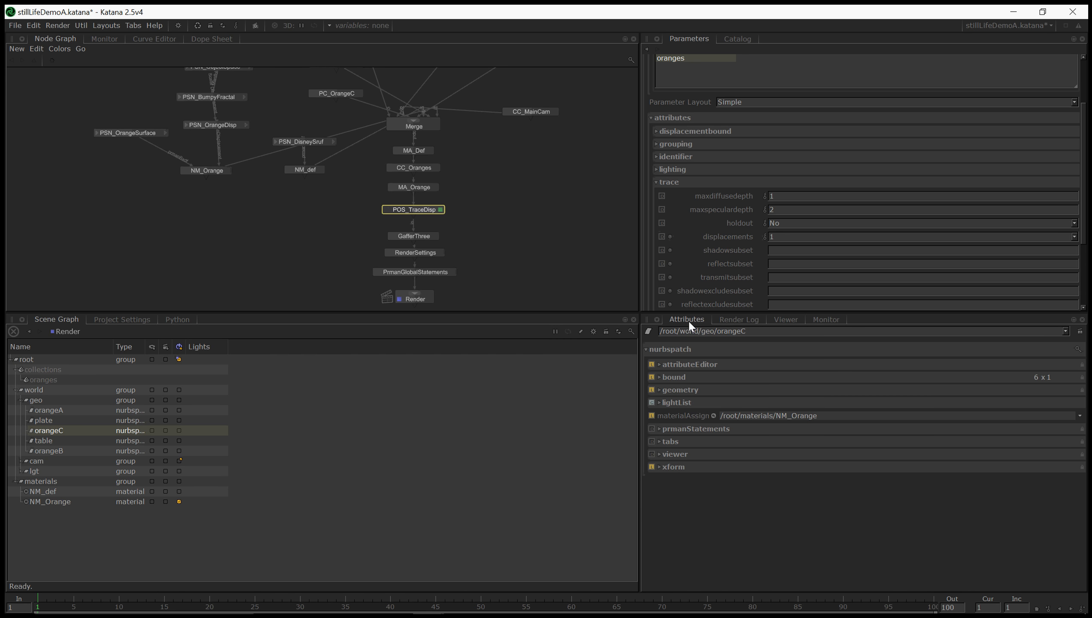
{"action": "left_click", "coordinate": [659, 429]}
{"action": "scroll", "coordinate": [668, 456], "scroll_direction": "down", "scroll_amount": 1}
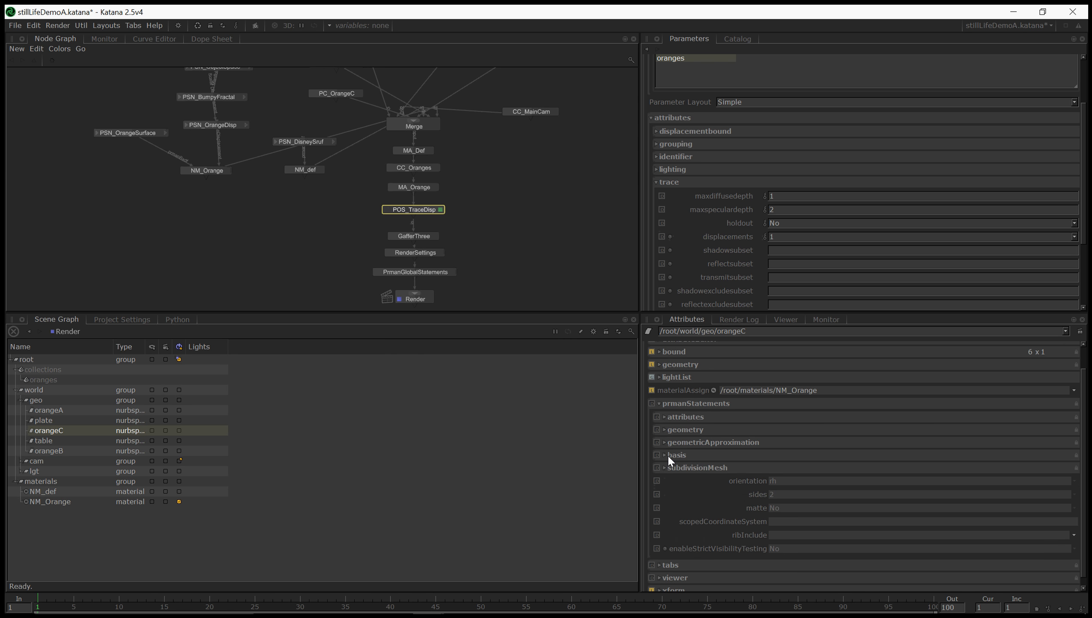
{"action": "left_click", "coordinate": [665, 417]}
{"action": "scroll", "coordinate": [688, 461], "scroll_direction": "down", "scroll_amount": 2}
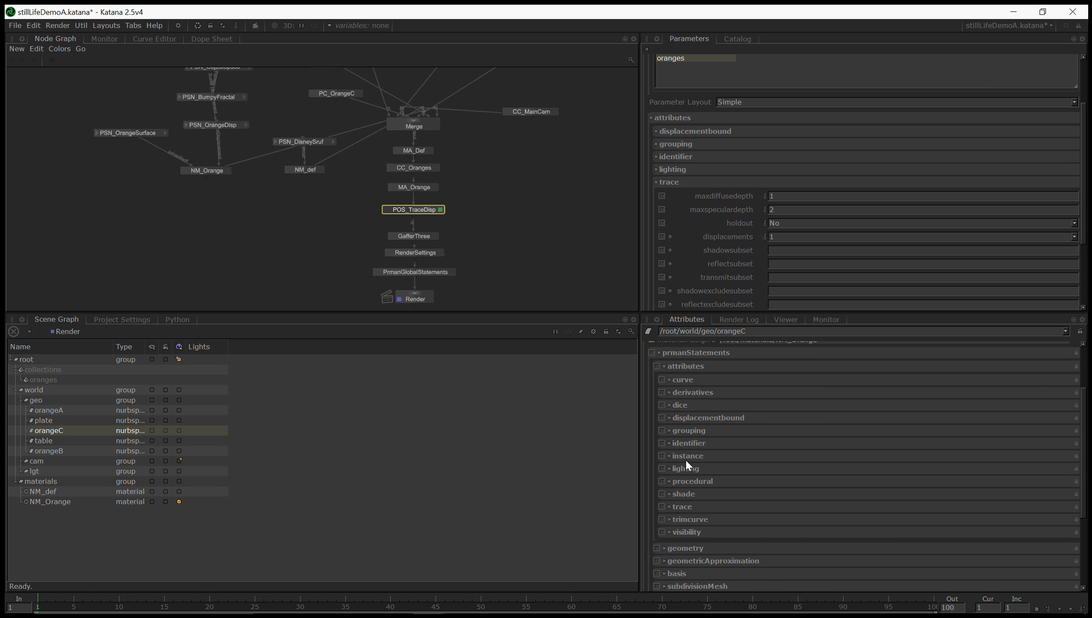
{"action": "left_click", "coordinate": [670, 507]}
{"action": "scroll", "coordinate": [678, 508], "scroll_direction": "down", "scroll_amount": 2}
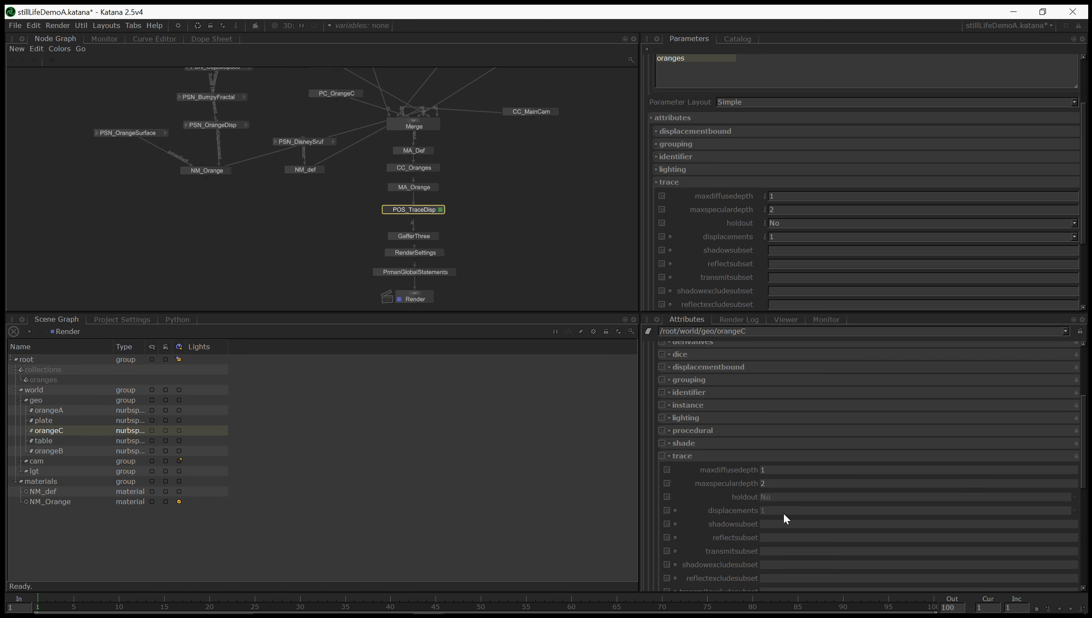
{"action": "scroll", "coordinate": [768, 510], "scroll_direction": "down", "scroll_amount": 2}
{"action": "scroll", "coordinate": [732, 479], "scroll_direction": "up", "scroll_amount": 4}
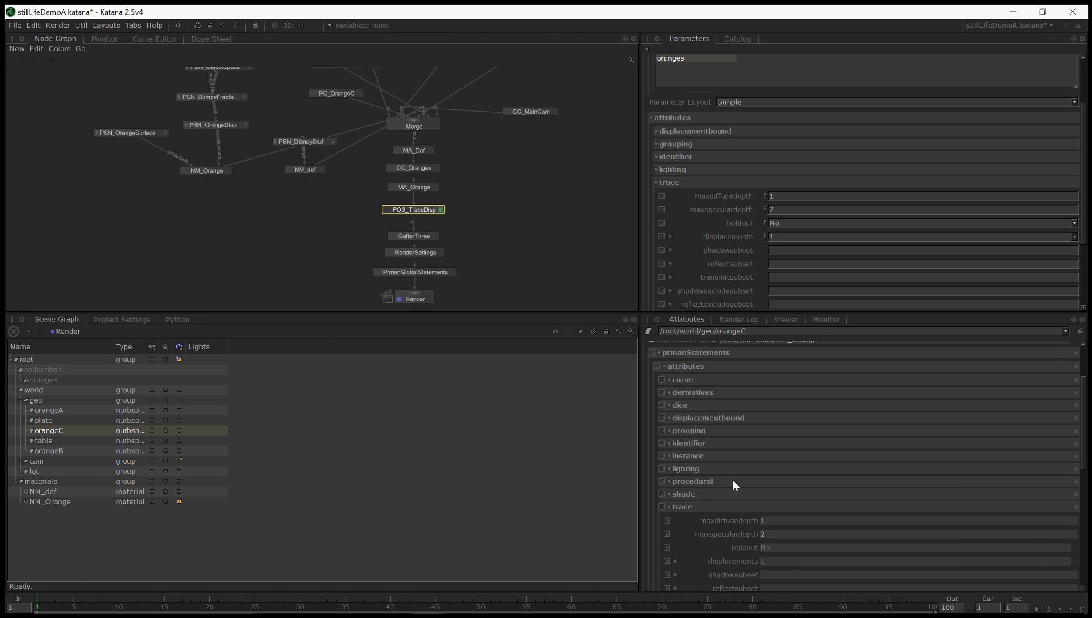
{"action": "left_click", "coordinate": [659, 353]}
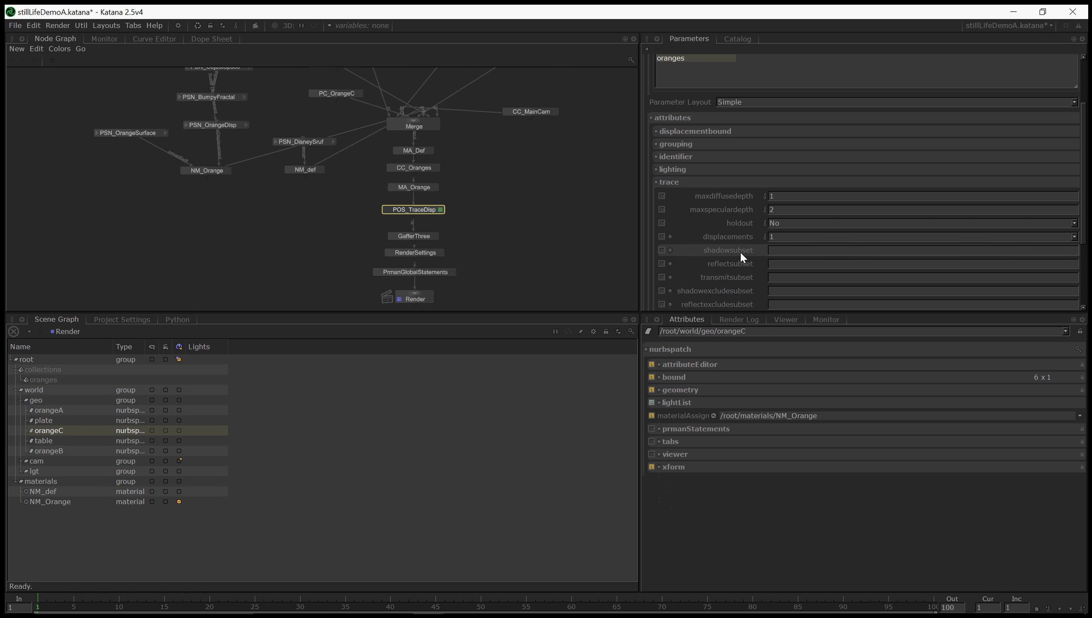
Try enabling traced displacements on the oranges by forcing the trace displacements value of 1 in POS_TraceDisp.
{"action": "left_click", "coordinate": [662, 238]}
{"action": "left_click", "coordinate": [684, 242]}
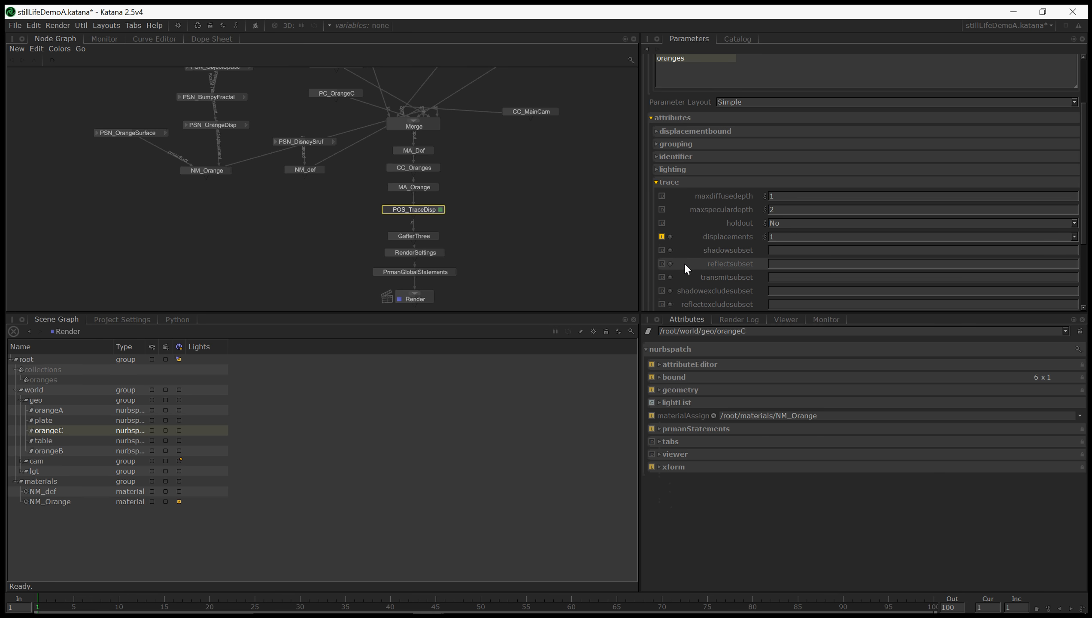
{"action": "scroll", "coordinate": [689, 262], "scroll_direction": "down", "scroll_amount": 1}
{"action": "scroll", "coordinate": [715, 258], "scroll_direction": "down", "scroll_amount": 2}
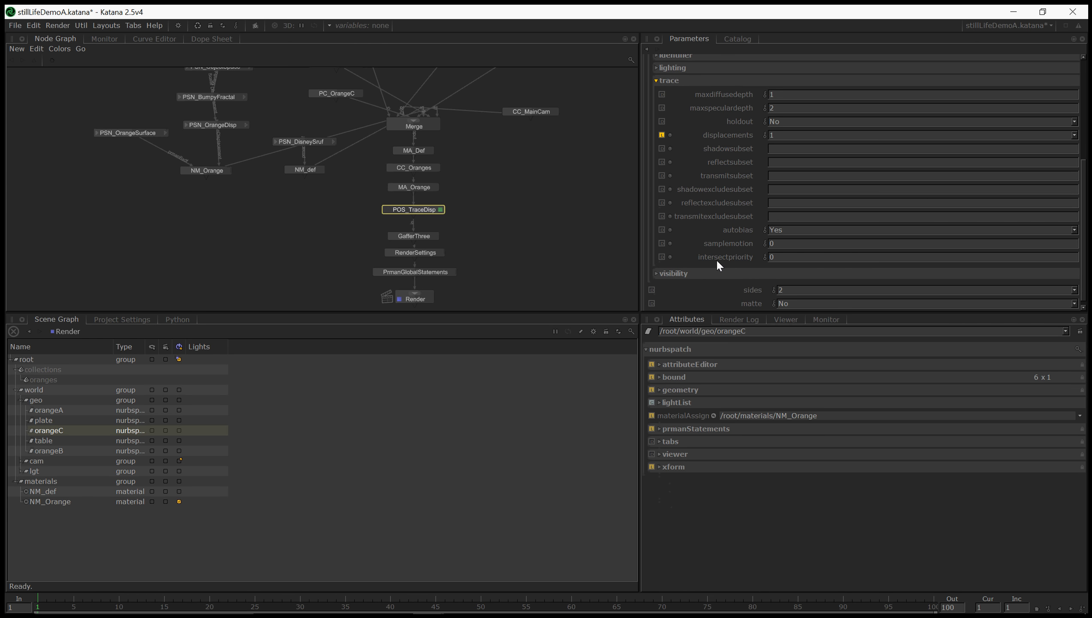
{"action": "scroll", "coordinate": [716, 259], "scroll_direction": "up", "scroll_amount": 2}
{"action": "scroll", "coordinate": [717, 261], "scroll_direction": "up", "scroll_amount": 2}
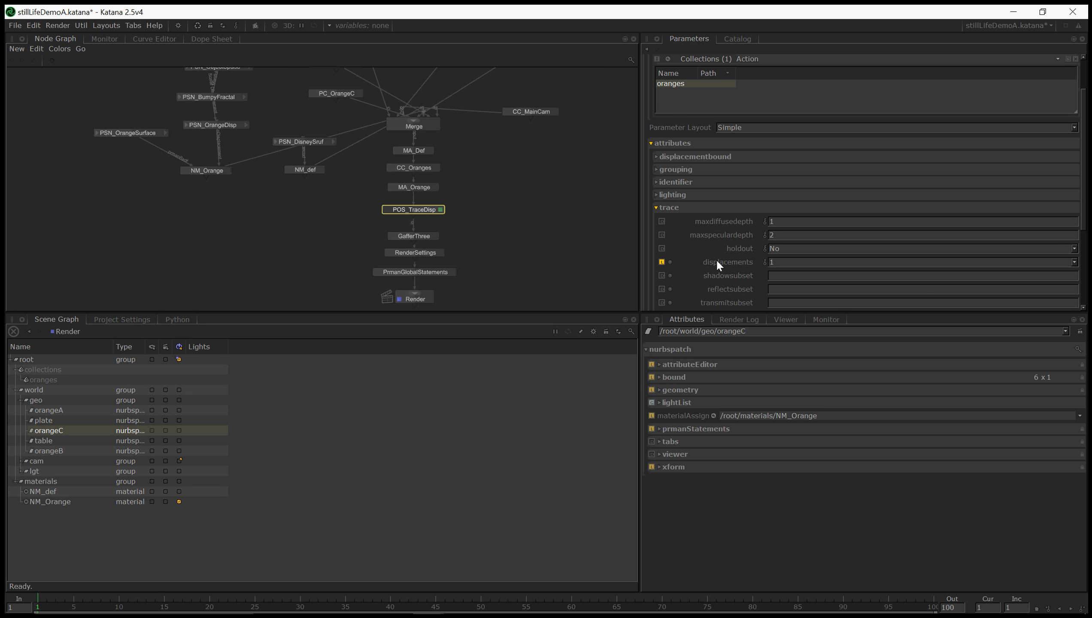
Run a Preview Render from the Render node and check it in the Monitor and Catalog.
{"action": "right_click", "coordinate": [416, 299]}
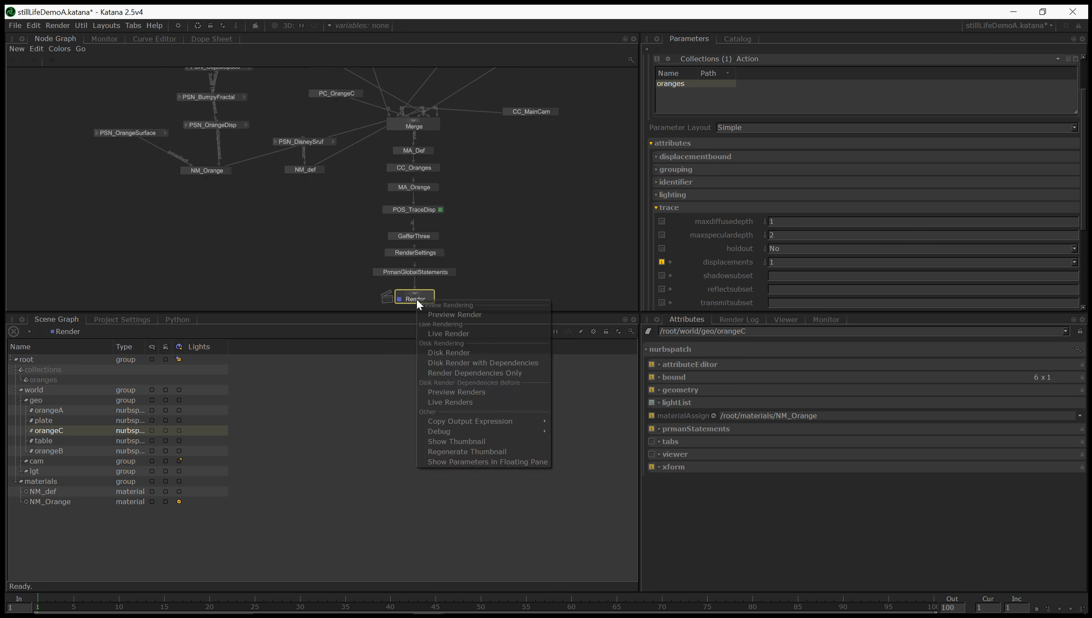
{"action": "left_click", "coordinate": [456, 314]}
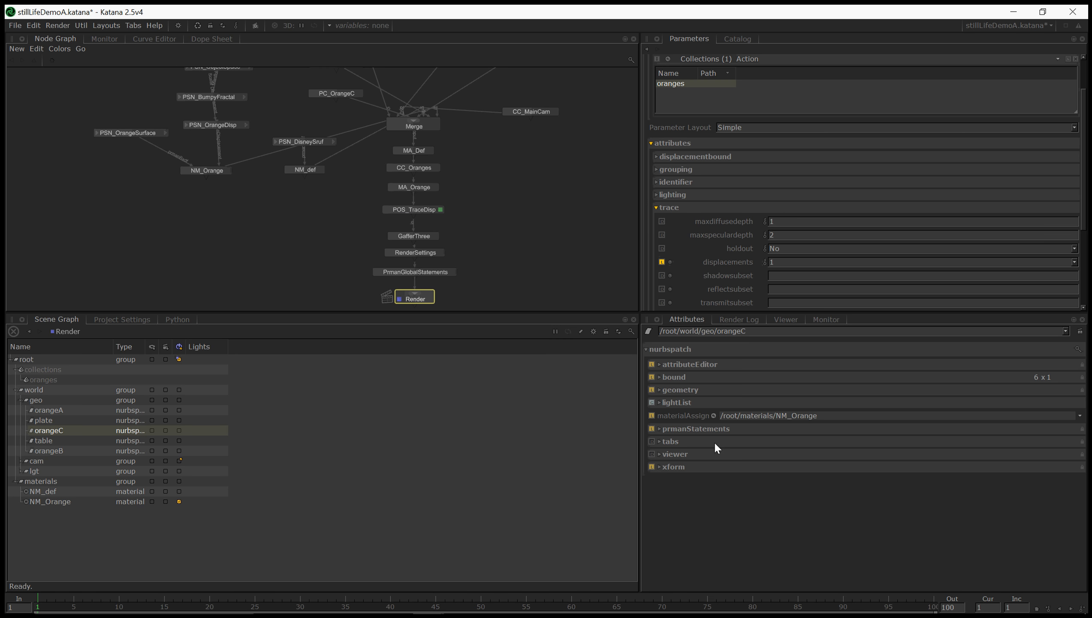
{"action": "left_click", "coordinate": [817, 321]}
{"action": "left_click", "coordinate": [737, 39]}
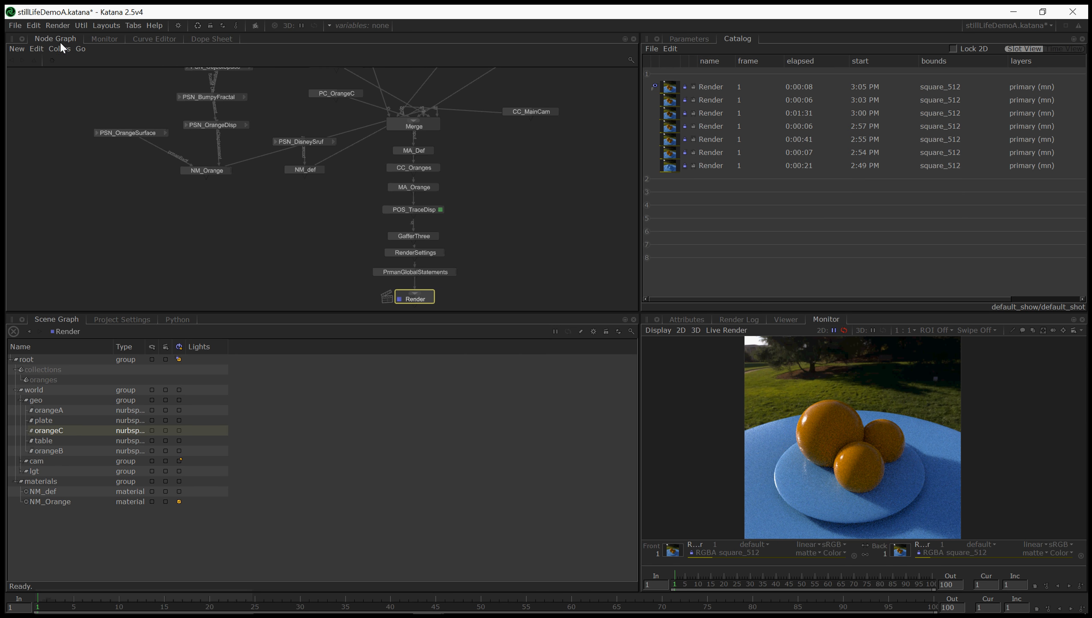
Review the parameters of PSN_OrangeDisp and the trace attributes of POS_TraceDisp.
{"action": "double_click", "coordinate": [216, 126]}
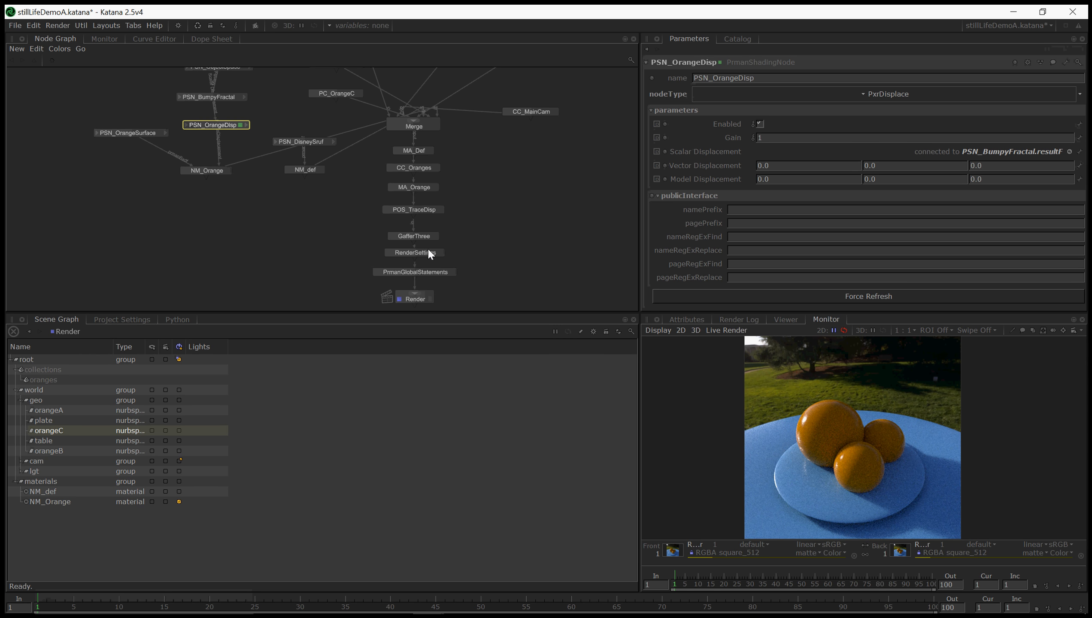
{"action": "double_click", "coordinate": [421, 209]}
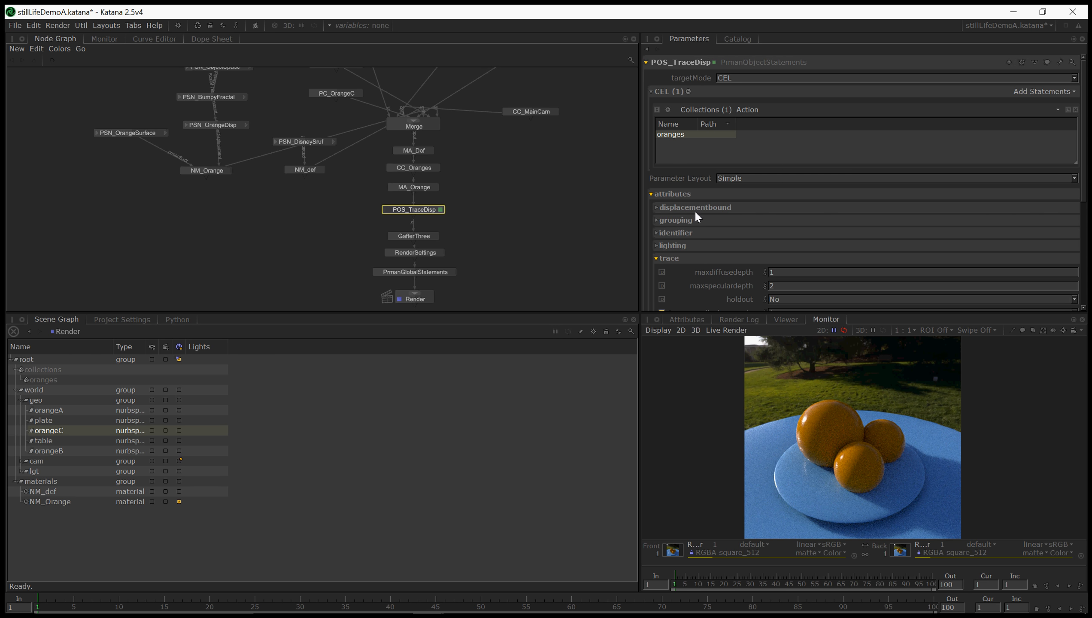
{"action": "scroll", "coordinate": [695, 210], "scroll_direction": "down", "scroll_amount": 3}
{"action": "scroll", "coordinate": [749, 221], "scroll_direction": "down", "scroll_amount": 3}
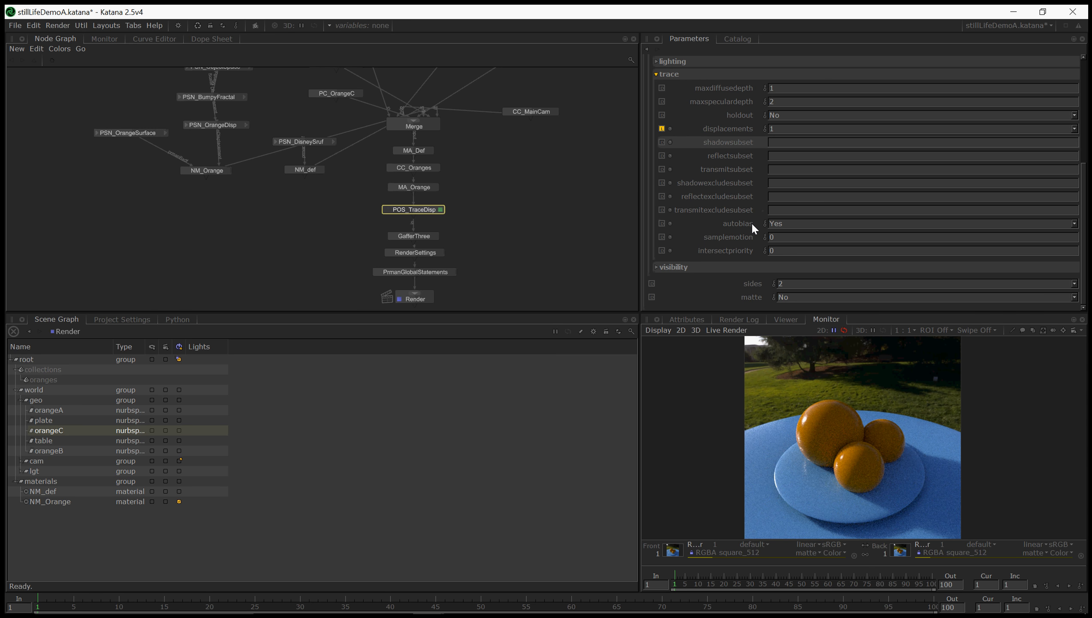
{"action": "scroll", "coordinate": [752, 222], "scroll_direction": "up", "scroll_amount": 3}
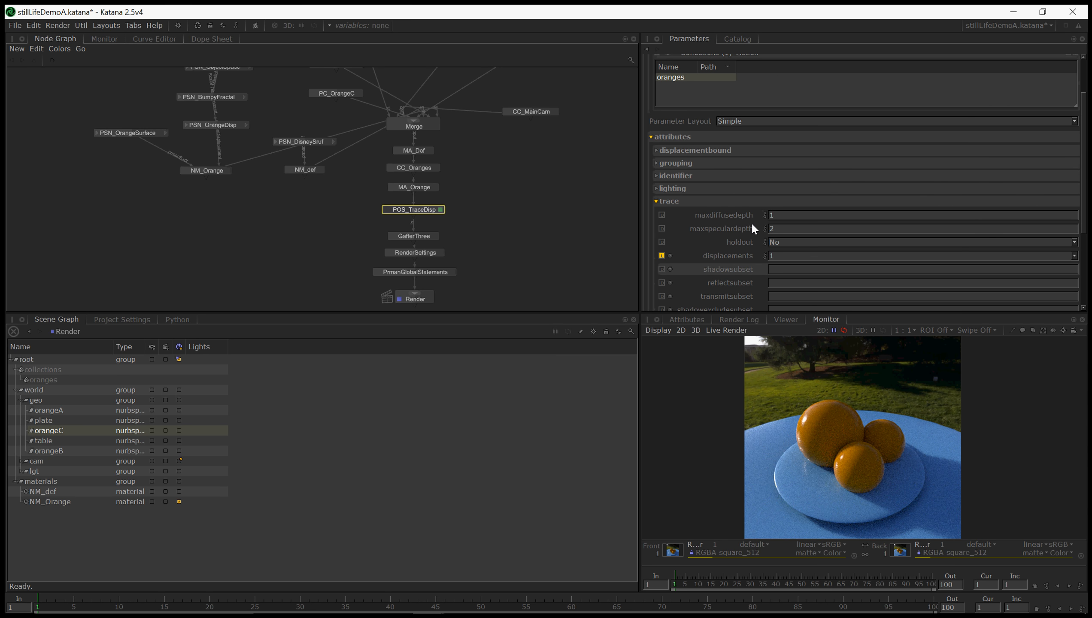
Reset the trace displacements override on POS_TraceDisp to its default and set the displacementbound sphere to 1.
{"action": "left_click", "coordinate": [661, 150]}
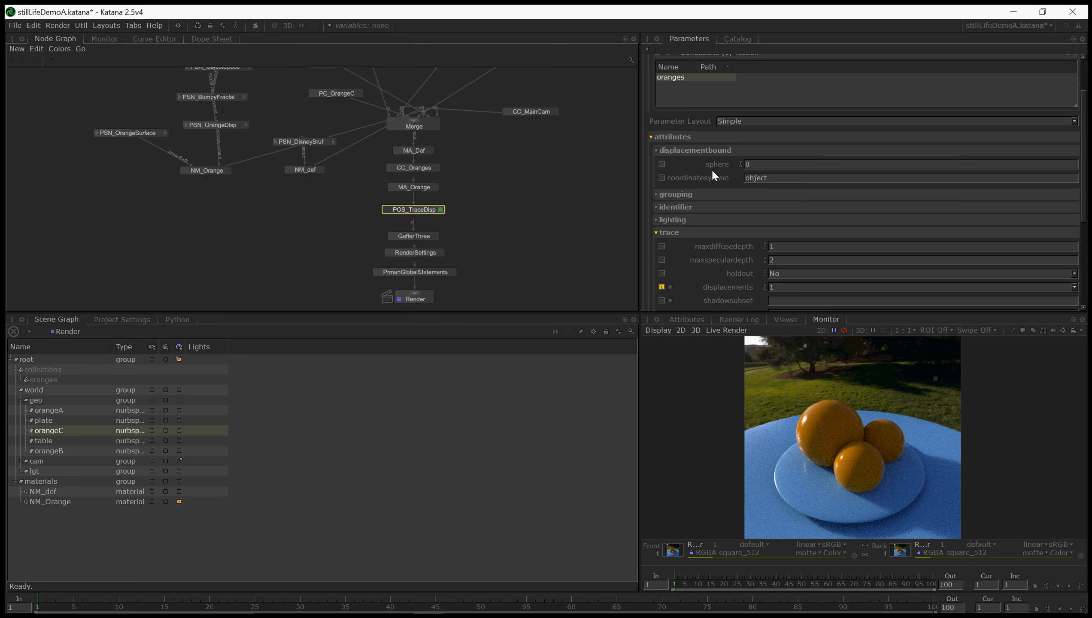
{"action": "left_click", "coordinate": [662, 288]}
{"action": "left_click", "coordinate": [762, 165]}
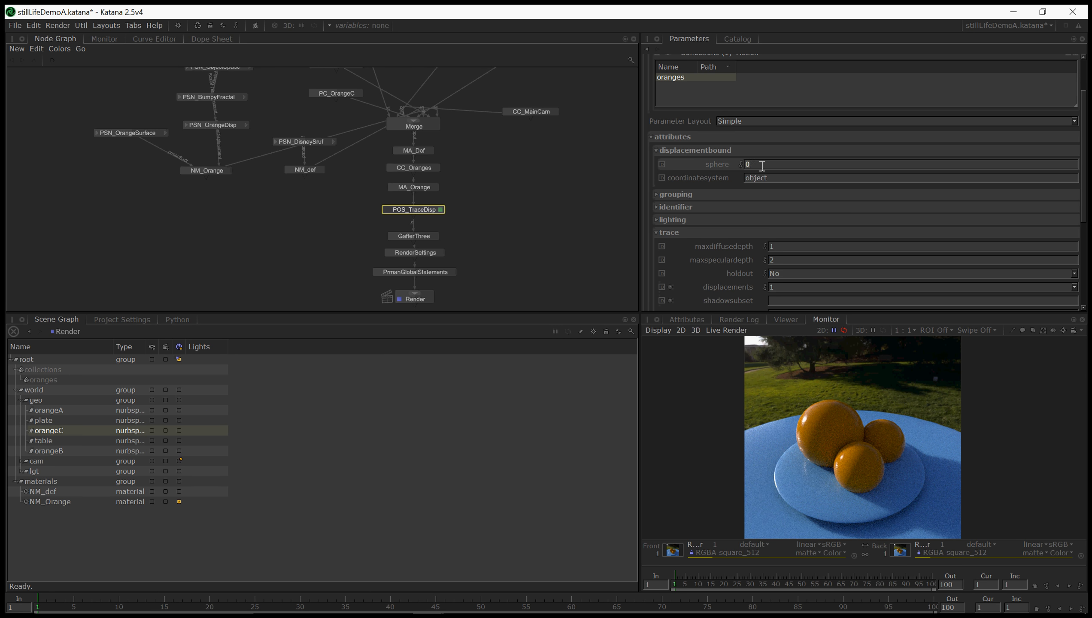
{"action": "key", "text": "BackSpace"}
{"action": "type", "text": "1"}
{"action": "key", "text": "Return"}
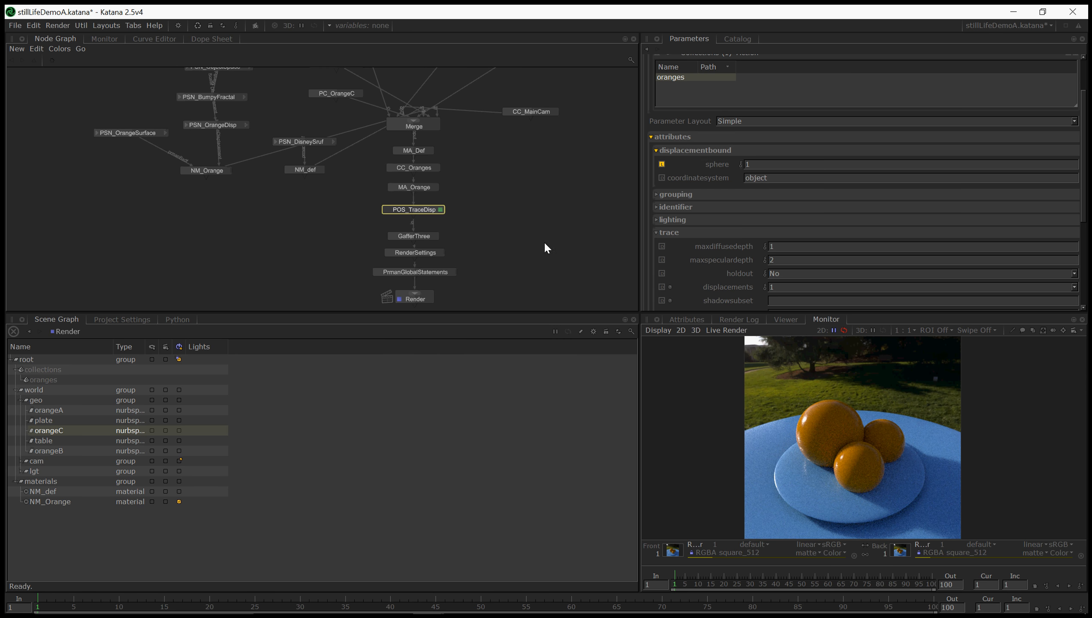
Run a Preview Render with the new displacement bound and view it in the Catalog and Monitor.
{"action": "middle_click_drag", "start_coordinate": [466, 294], "coordinate": [472, 262]}
{"action": "right_click", "coordinate": [423, 267]}
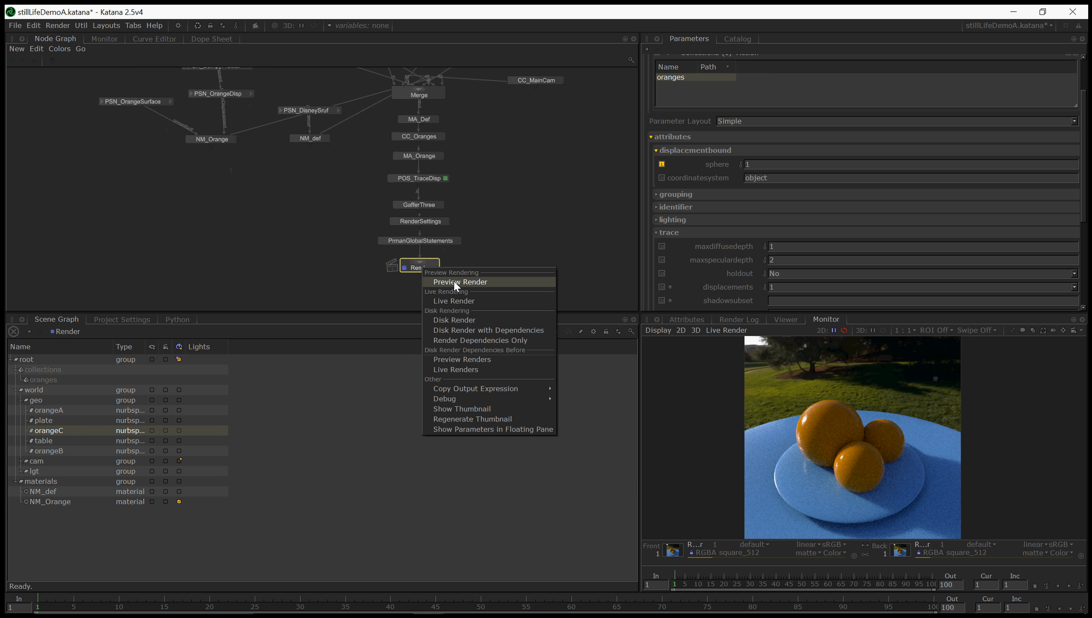
{"action": "left_click", "coordinate": [493, 282]}
{"action": "left_click", "coordinate": [741, 38]}
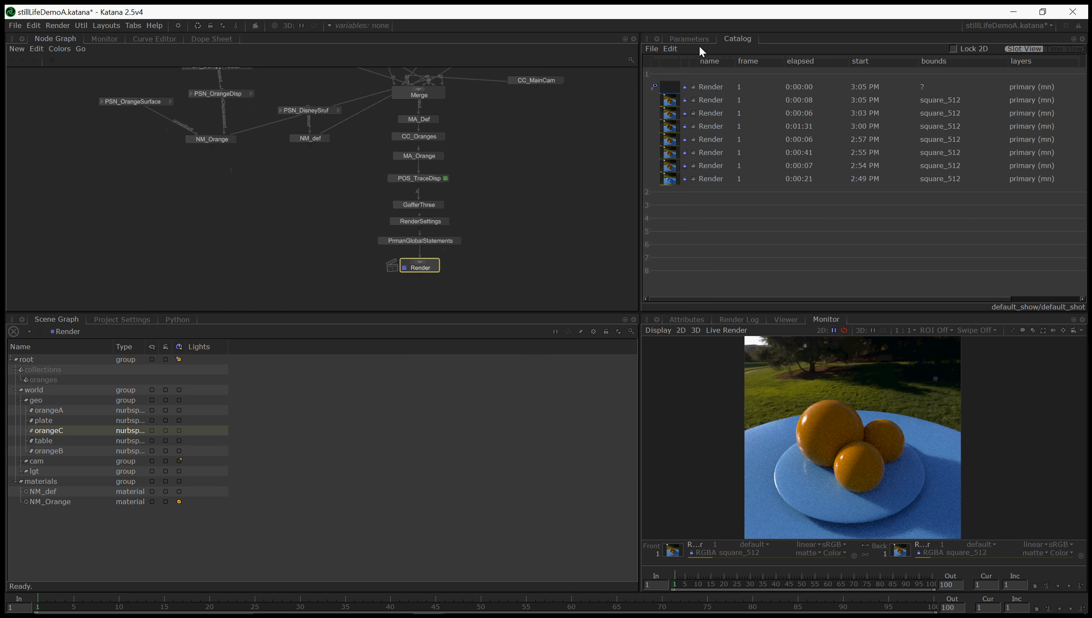
{"action": "left_click", "coordinate": [701, 40]}
{"action": "left_click", "coordinate": [727, 38]}
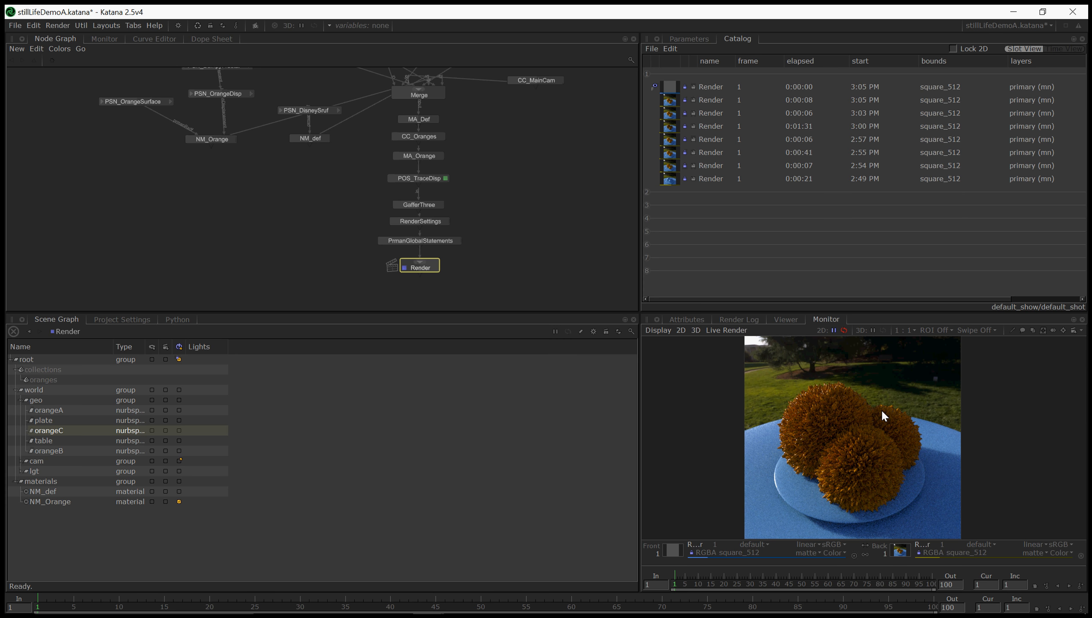
Rename the POS_TraceDisp node as POS_DispBound.
{"action": "left_click", "coordinate": [419, 178]}
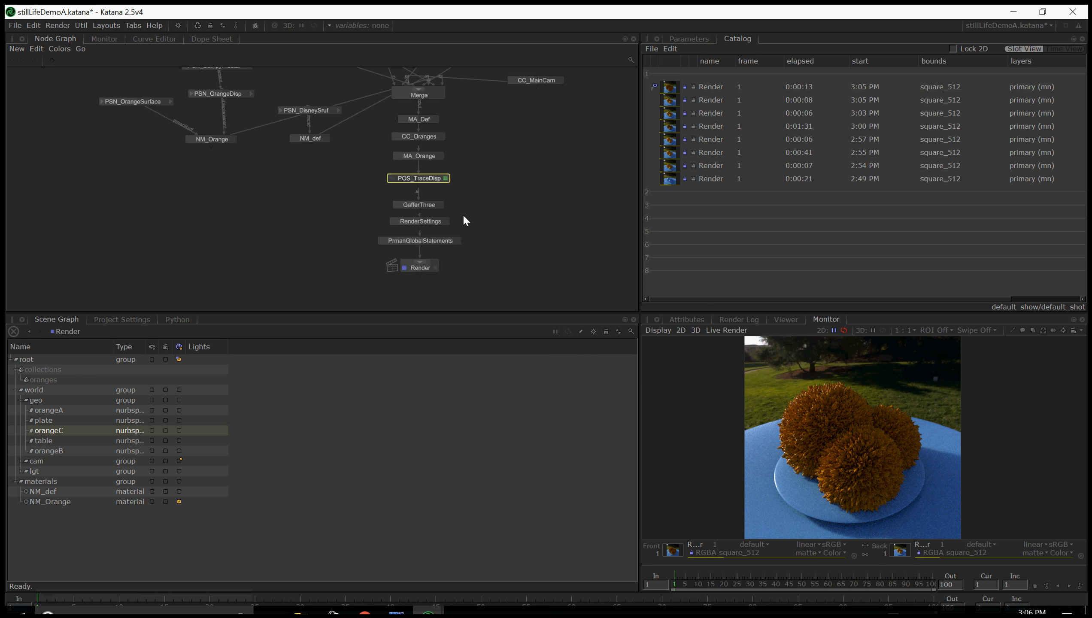
{"action": "left_click", "coordinate": [693, 38]}
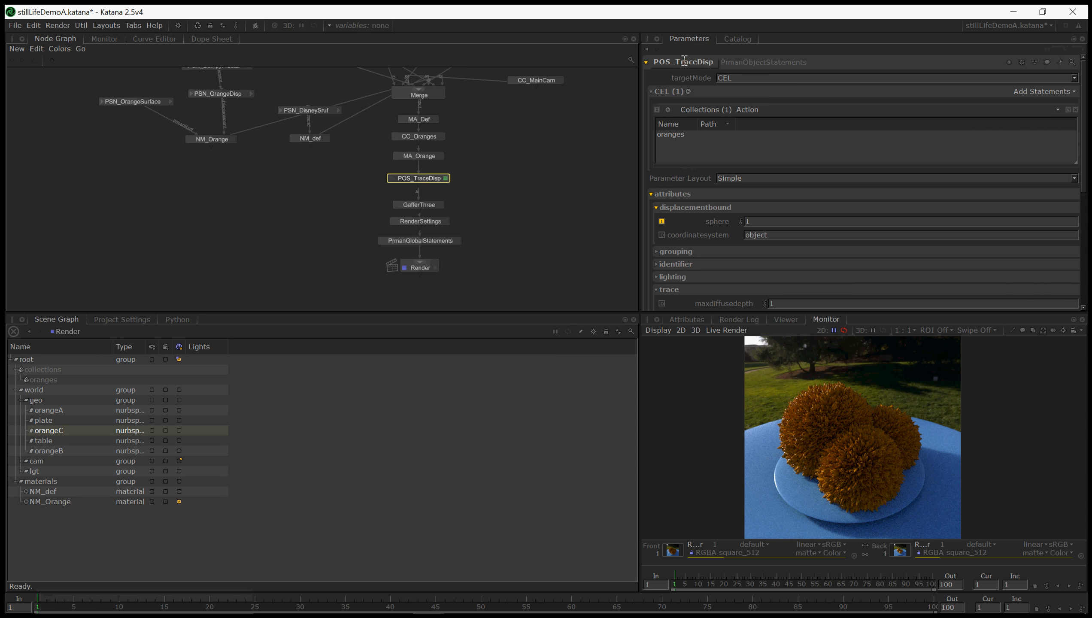
{"action": "double_click", "coordinate": [684, 61]}
{"action": "type", "text": "POS_DispDo"}
{"action": "key", "text": "BackSpace"}
{"action": "key", "text": "BackSpace"}
{"action": "type", "text": "Bound"}
{"action": "key", "text": "Return"}
Inspect the rendered oranges in the Monitor and open the parameters of PSN_OrangeDisp.
{"action": "middle_click_drag", "start_coordinate": [865, 446], "coordinate": [855, 447]}
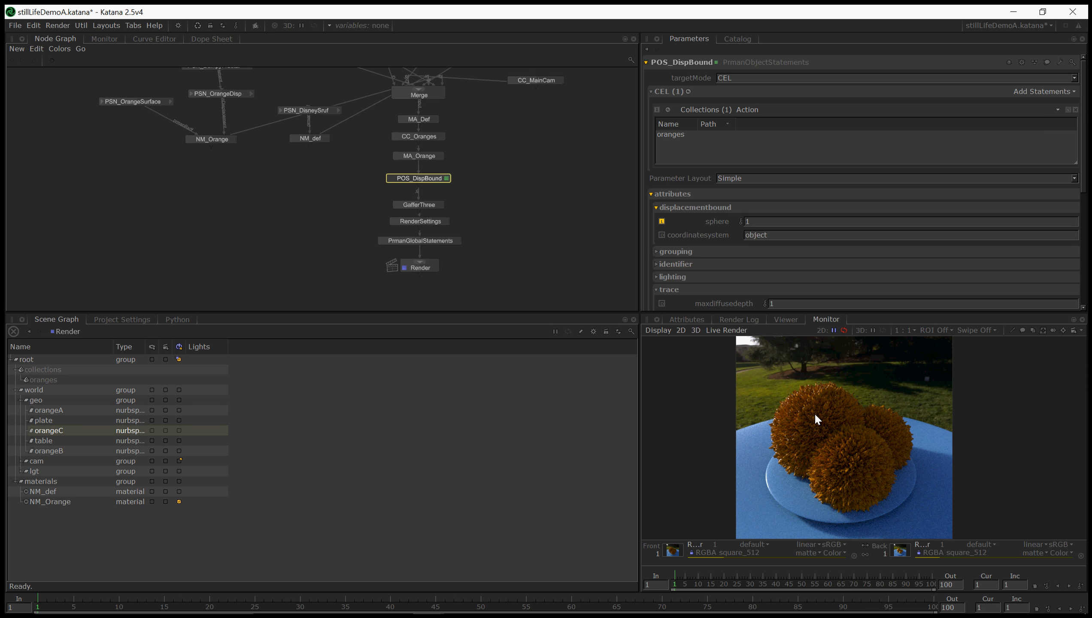
{"action": "middle_click_drag", "start_coordinate": [814, 413], "coordinate": [790, 413]}
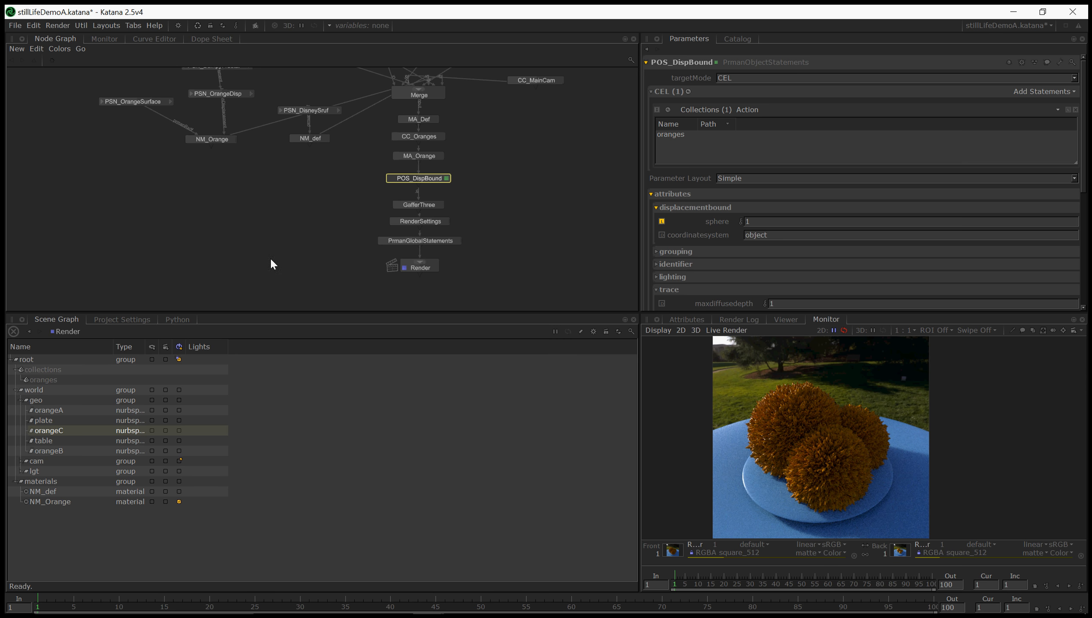
{"action": "middle_click_drag", "start_coordinate": [221, 211], "coordinate": [292, 278]}
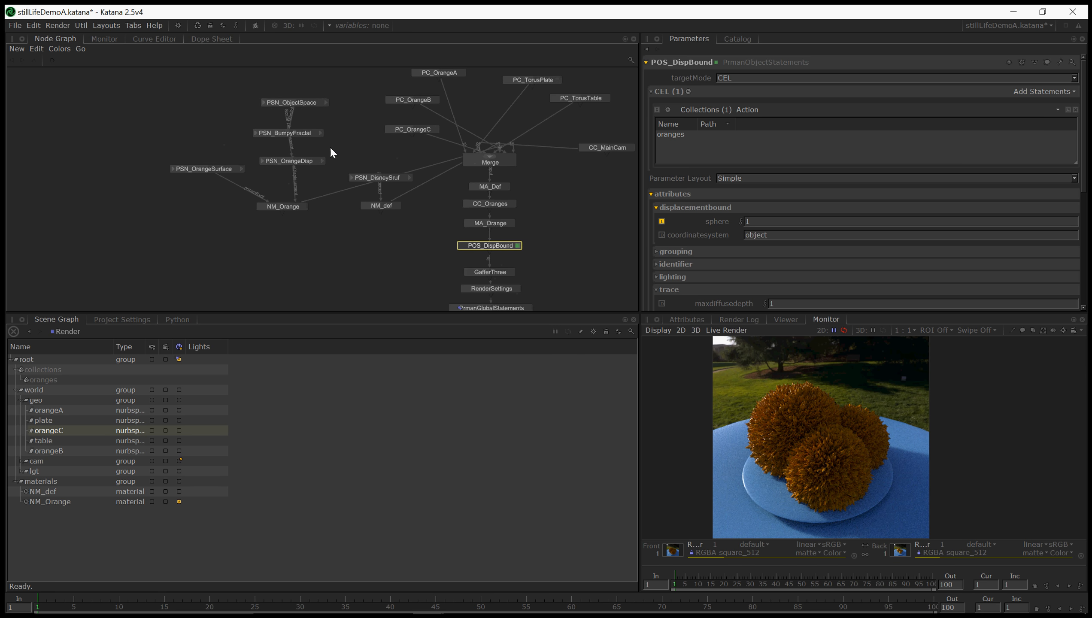
{"action": "middle_click_drag", "start_coordinate": [307, 161], "coordinate": [305, 182]}
{"action": "left_click", "coordinate": [302, 184]}
{"action": "double_click", "coordinate": [298, 183]}
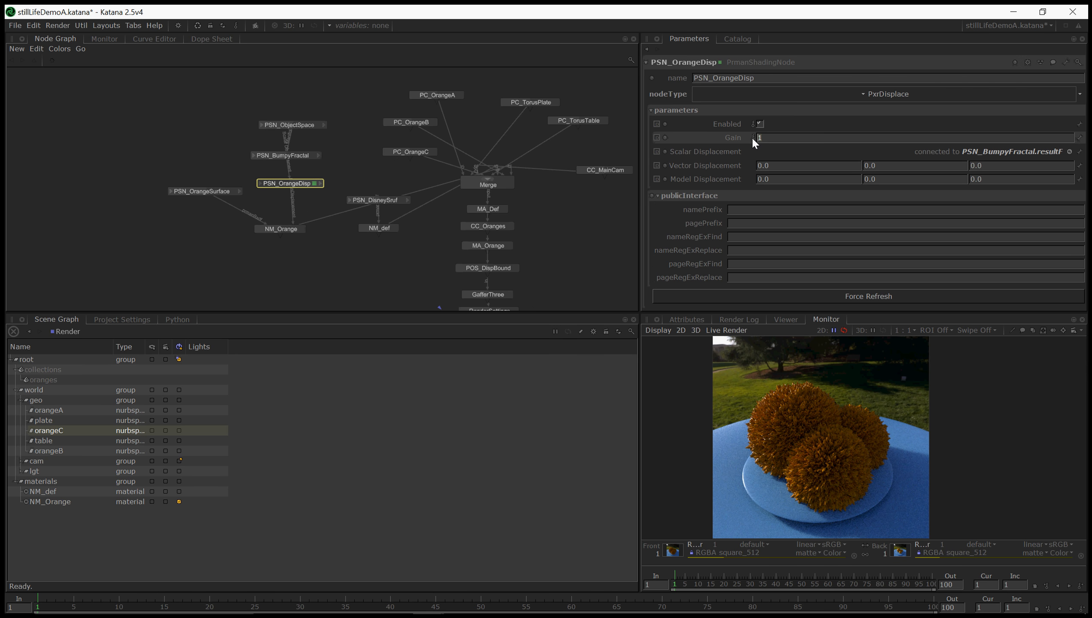
Move PSN_ObjectSpace higher above PSN_BumpyFractal to widen the gap between the two nodes.
{"action": "middle_click_drag", "start_coordinate": [331, 150], "coordinate": [338, 167]}
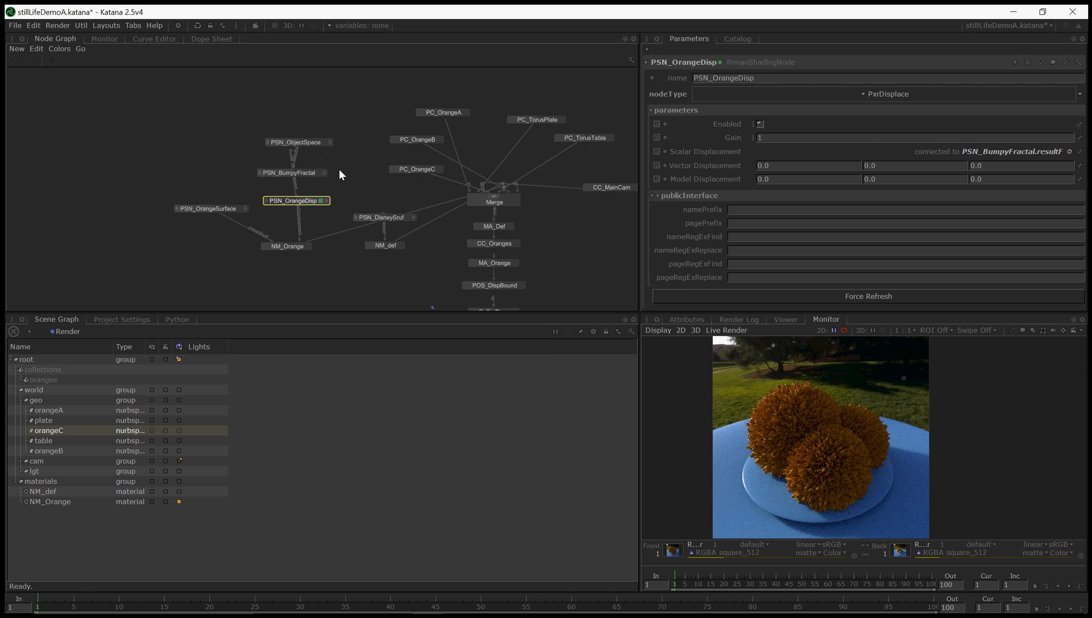
{"action": "left_click", "coordinate": [305, 143]}
{"action": "left_click_drag", "start_coordinate": [305, 144], "coordinate": [297, 119]}
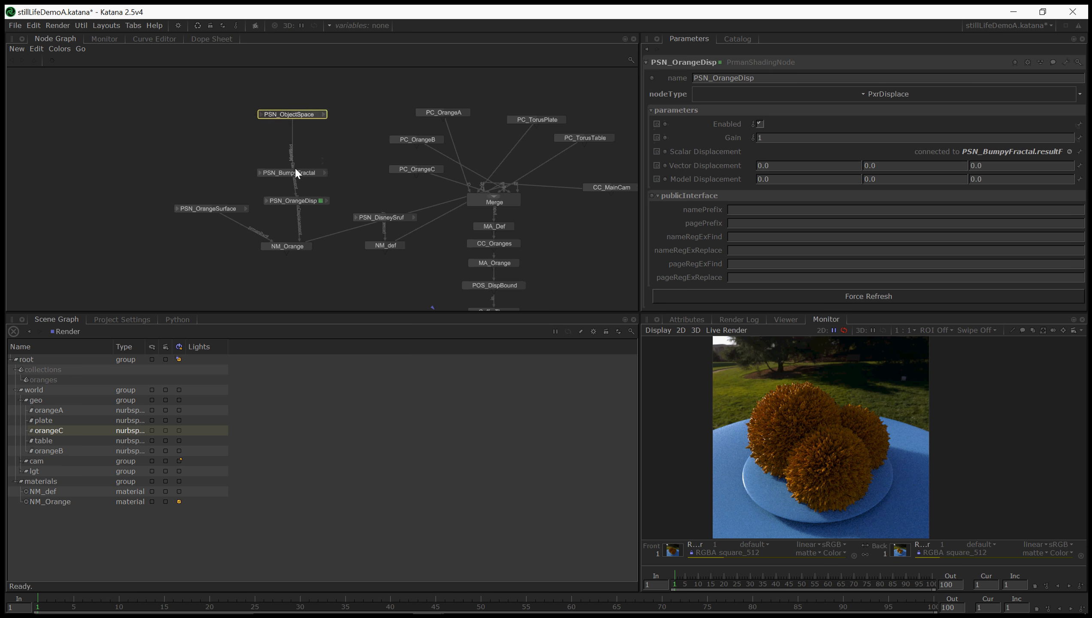
Move PSN_BumpyFractal up and add a PrmanShadingNode named PSN_BumpFractalRemap between it and PSN_OrangeDisp.
{"action": "left_click_drag", "start_coordinate": [297, 173], "coordinate": [297, 146]}
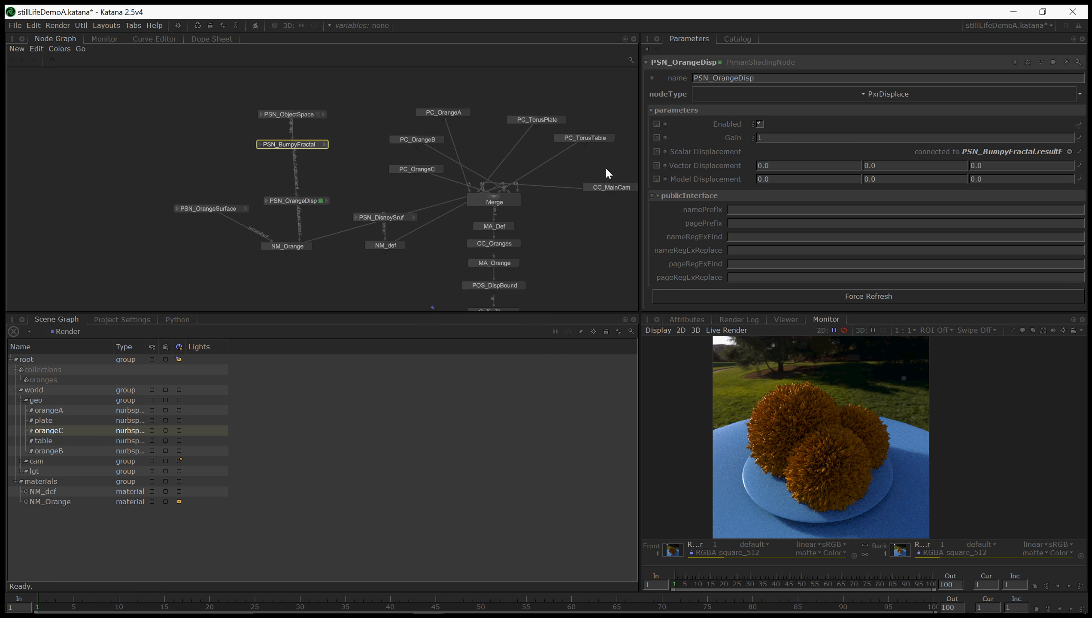
{"action": "key", "text": "Tab"}
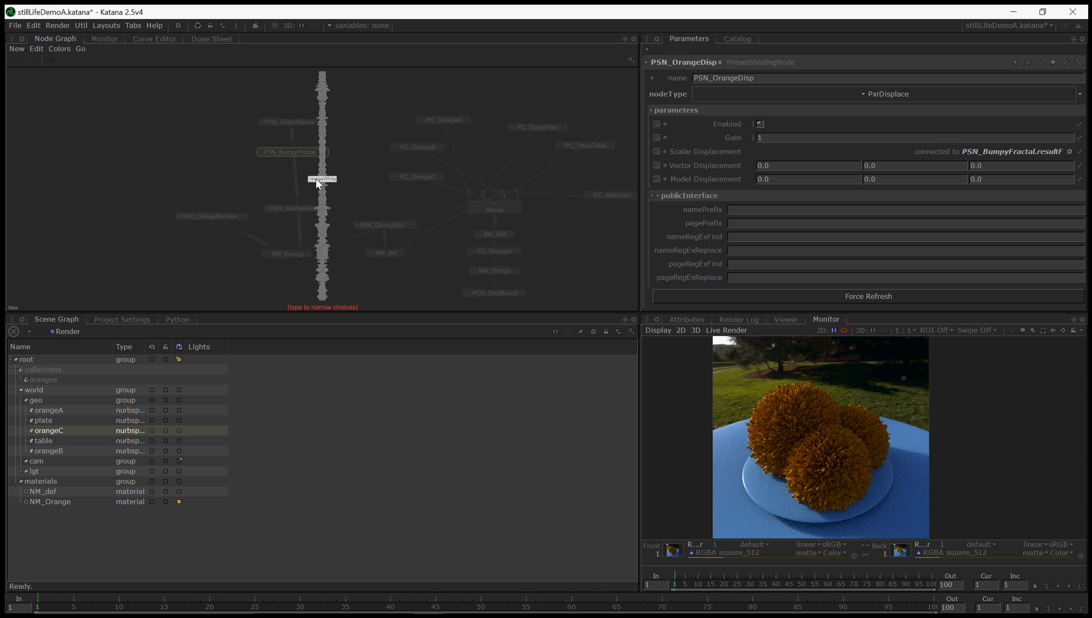
{"action": "type", "text": "psn"}
{"action": "key", "text": "Return"}
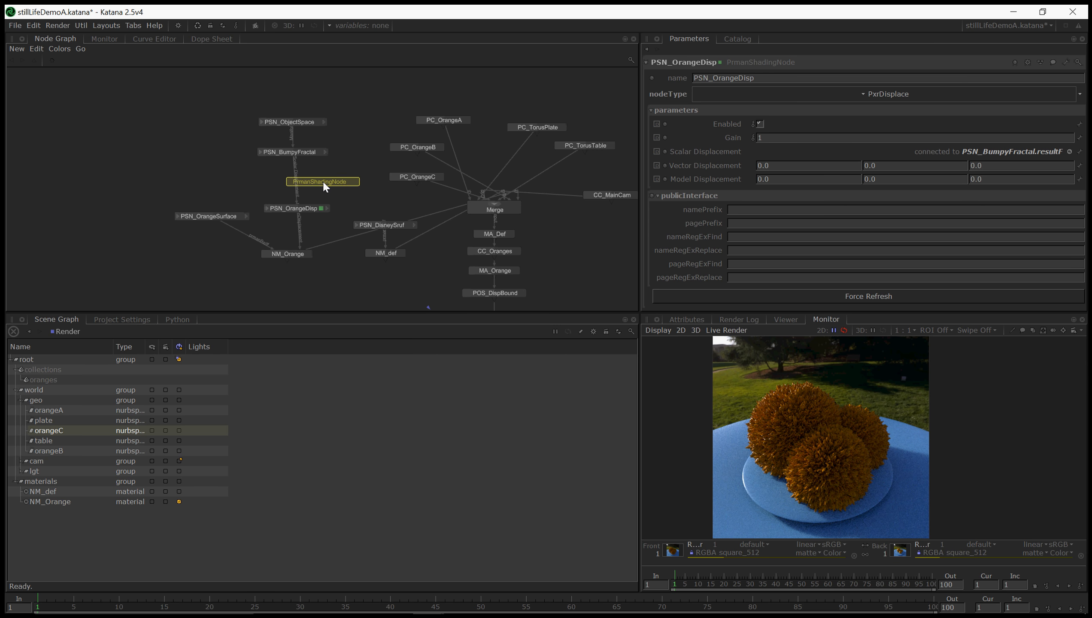
{"action": "left_click", "coordinate": [318, 185]}
{"action": "left_click", "coordinate": [722, 78]}
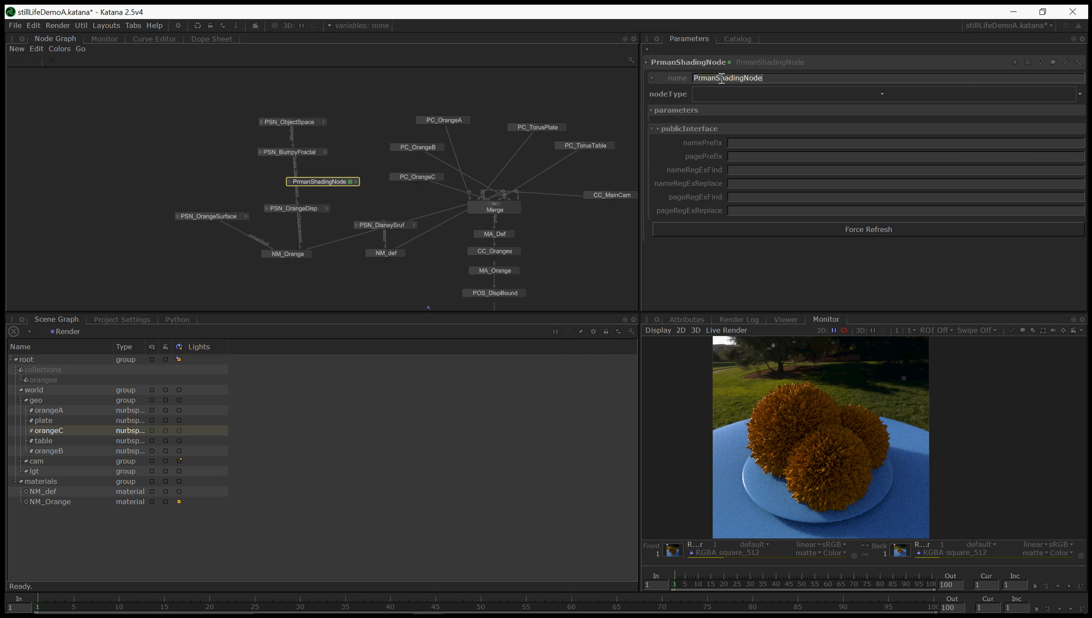
{"action": "key", "text": "ctrl+a"}
{"action": "type", "text": "PSN_BumpFractalRemap"}
{"action": "key", "text": "Return"}
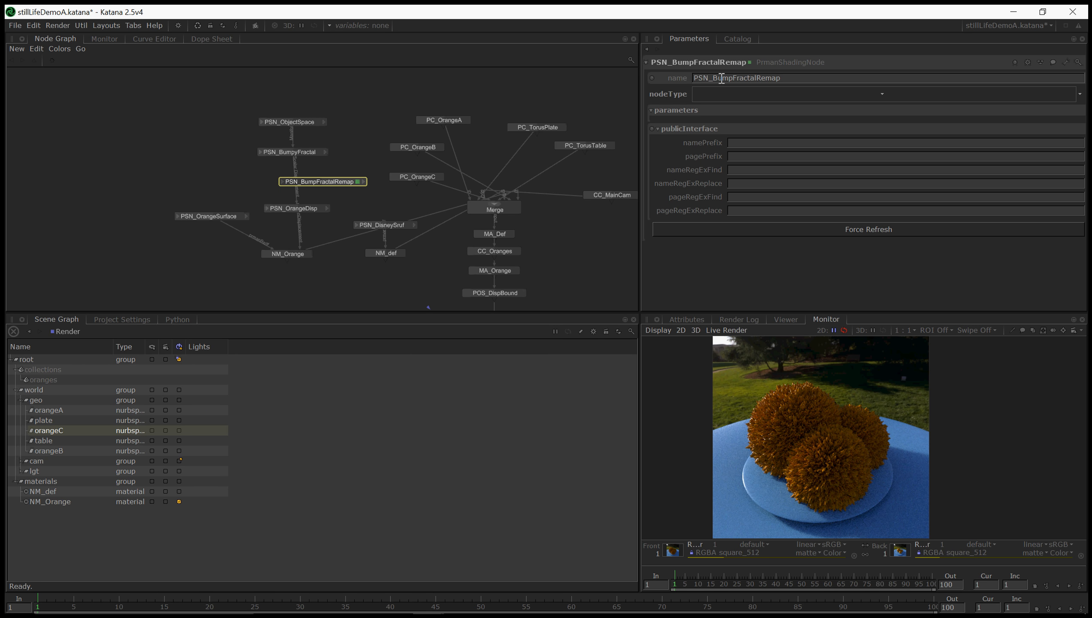
Set the node type of PSN_BumpFractalRemap to PxrRemap.
{"action": "left_click", "coordinate": [322, 151]}
{"action": "left_click", "coordinate": [345, 142]}
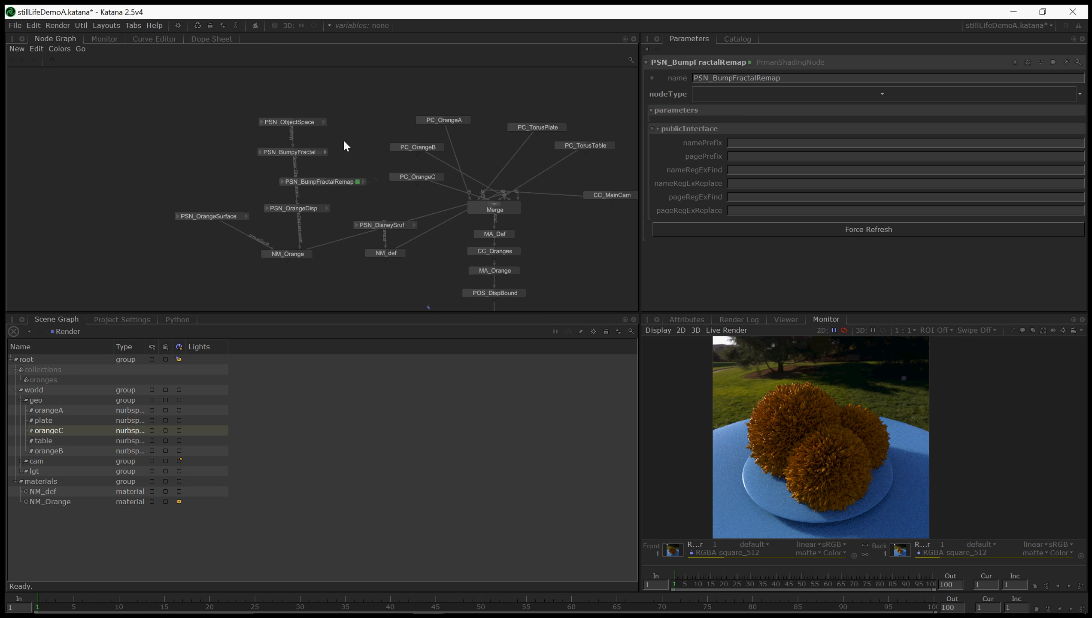
{"action": "left_click", "coordinate": [325, 182]}
{"action": "left_click", "coordinate": [724, 102]}
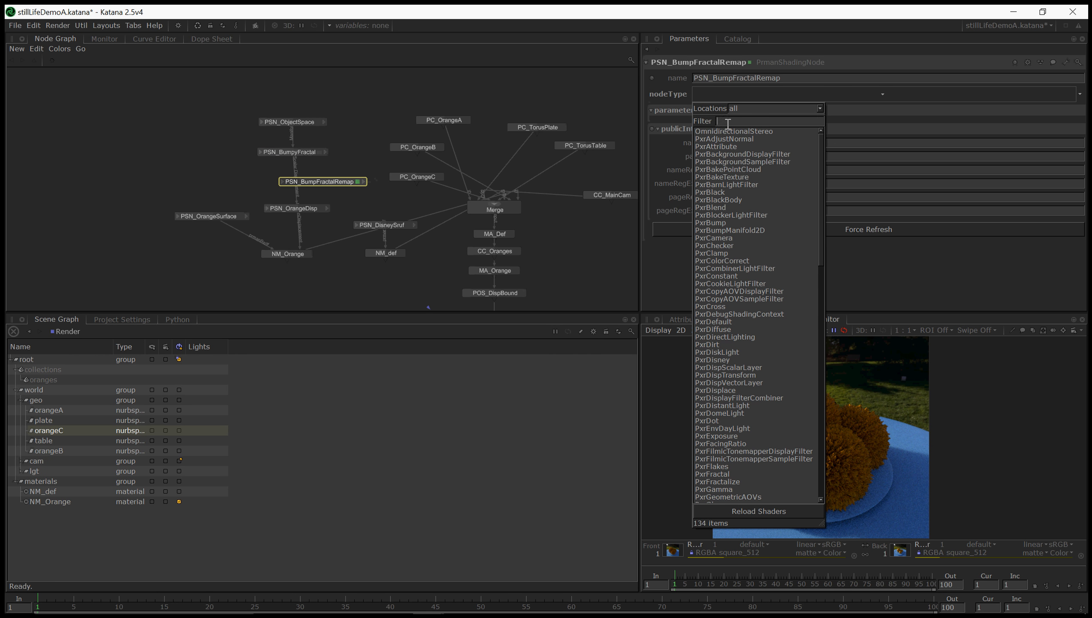
{"action": "type", "text": "rem"}
{"action": "key", "text": "Down"}
{"action": "key", "text": "Down"}
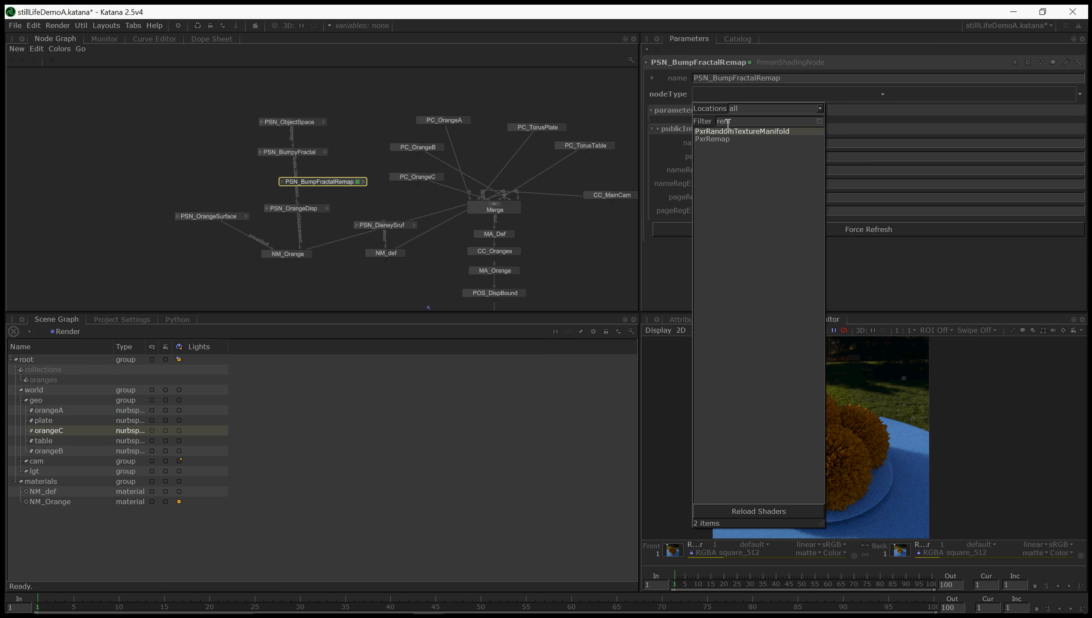
{"action": "key", "text": "Return"}
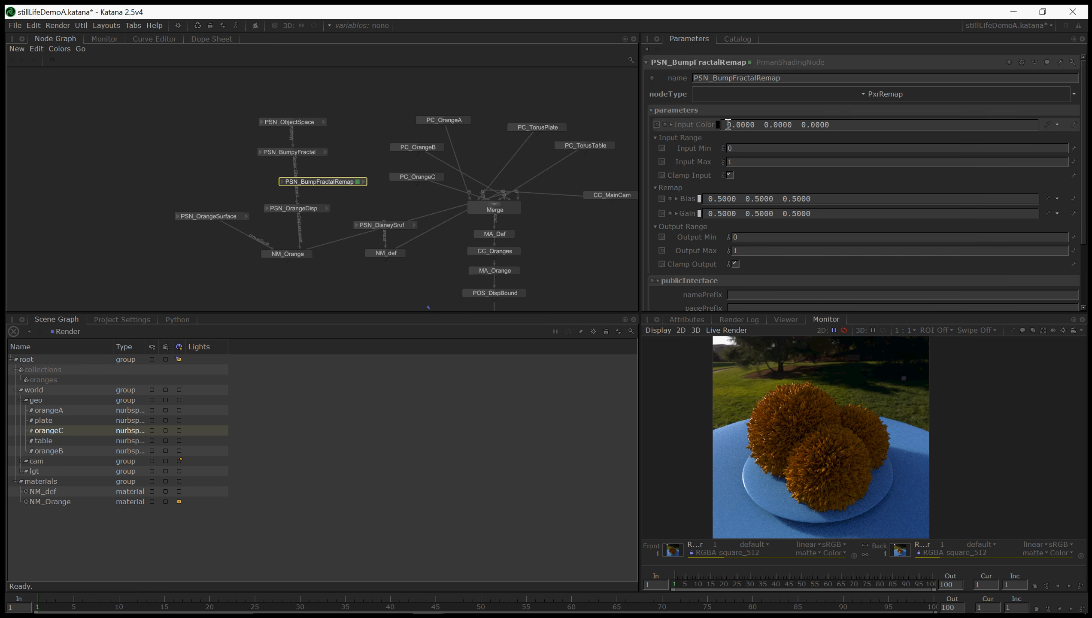
{"action": "left_click", "coordinate": [324, 151]}
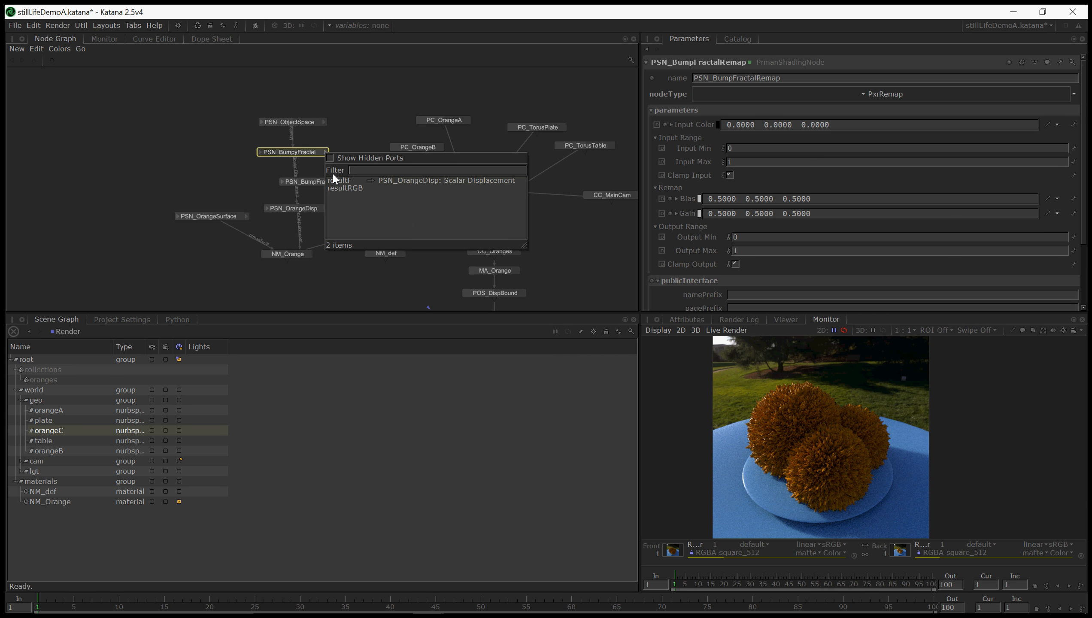
{"action": "left_click", "coordinate": [340, 181]}
{"action": "left_click", "coordinate": [297, 179]}
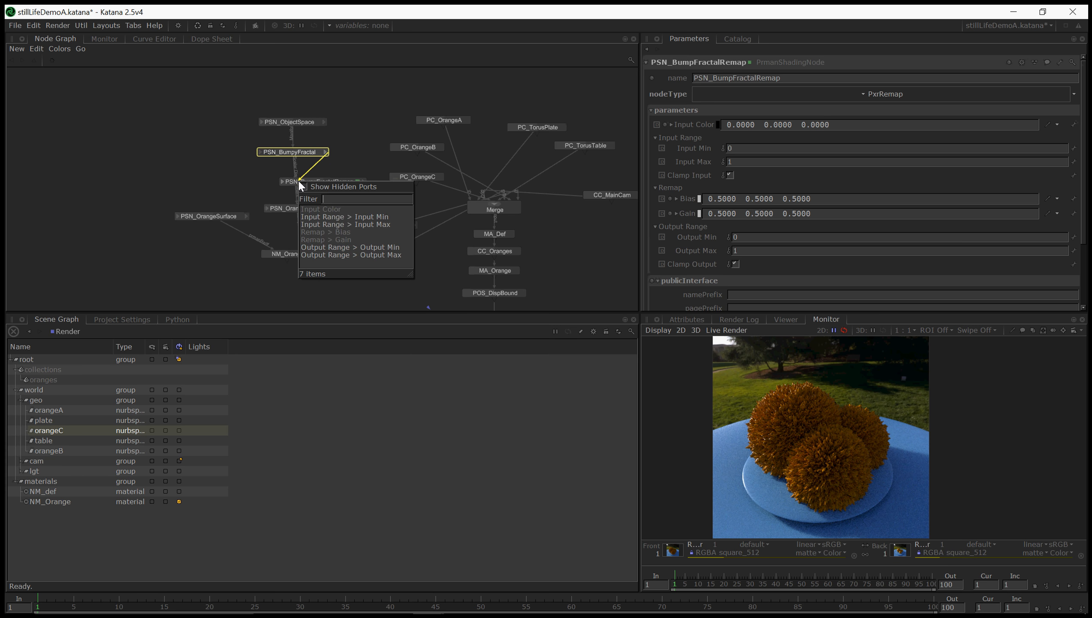
Connect the resultRGB output of PSN_BumpyFractal to the Input Color of PSN_BumpFractalRemap.
{"action": "left_click", "coordinate": [325, 151]}
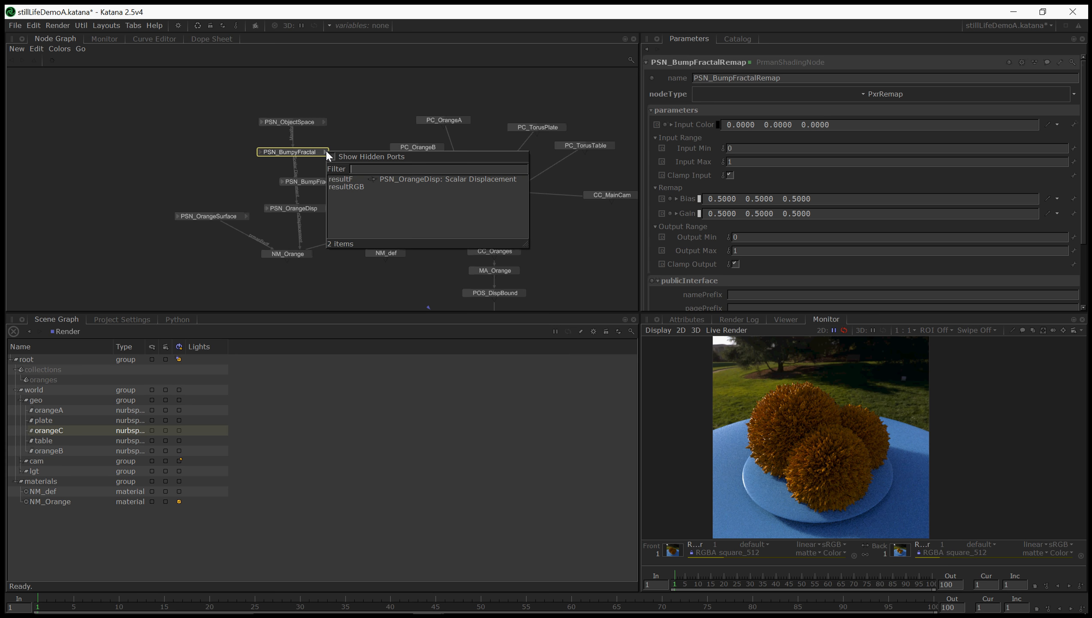
{"action": "left_click", "coordinate": [346, 187]}
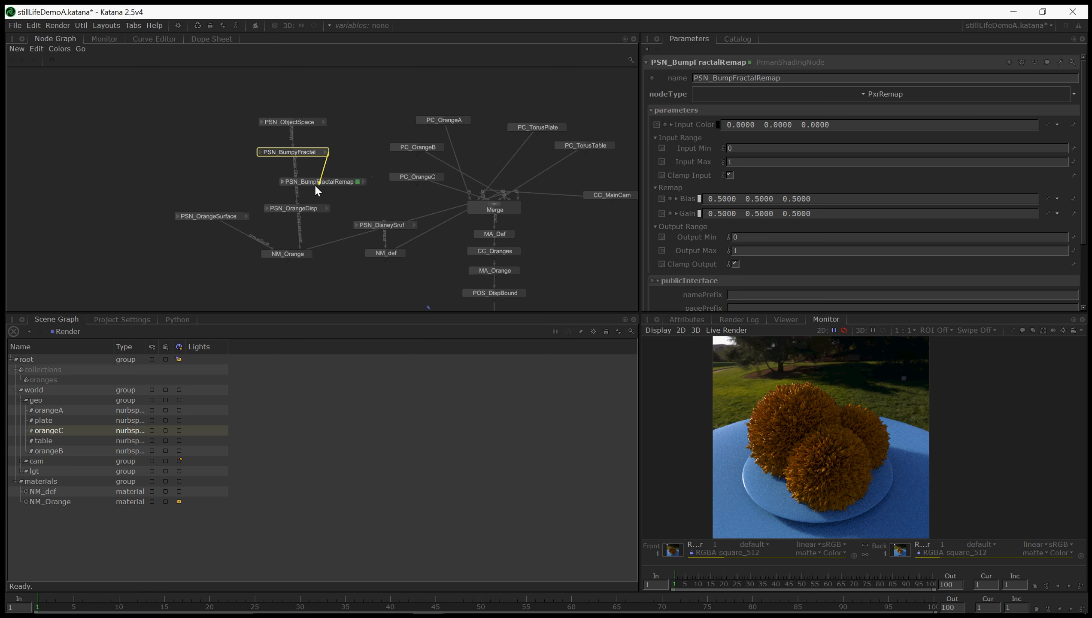
{"action": "left_click", "coordinate": [288, 182]}
{"action": "left_click", "coordinate": [310, 211]}
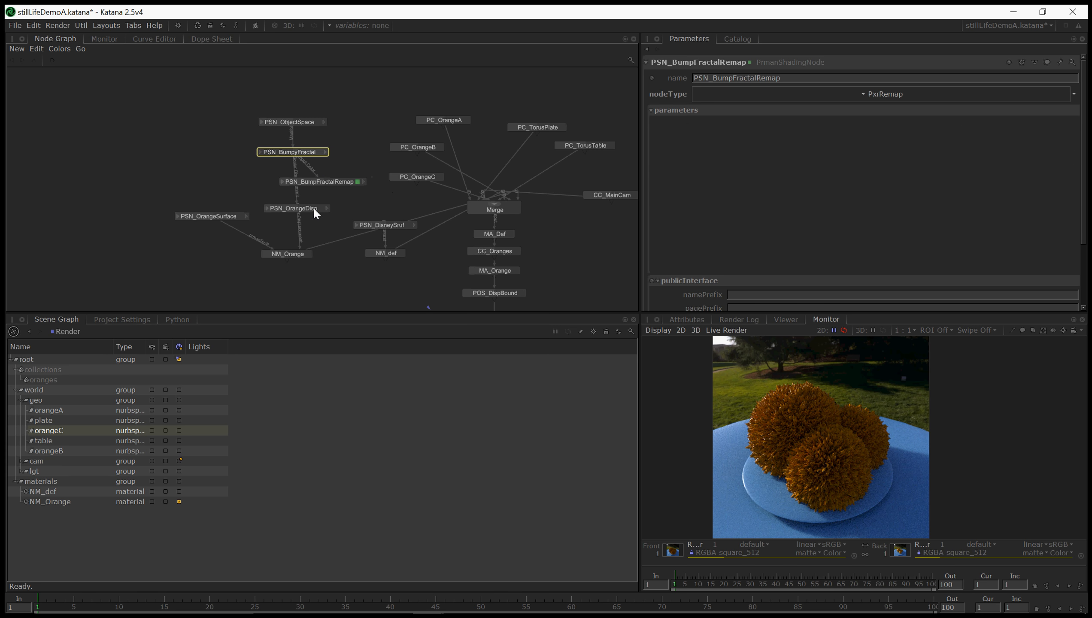
Connect the resultR output of PSN_BumpFractalRemap to PSN_OrangeDisp's Scalar Displacement and line the remap node up in the chain.
{"action": "left_click", "coordinate": [364, 181]}
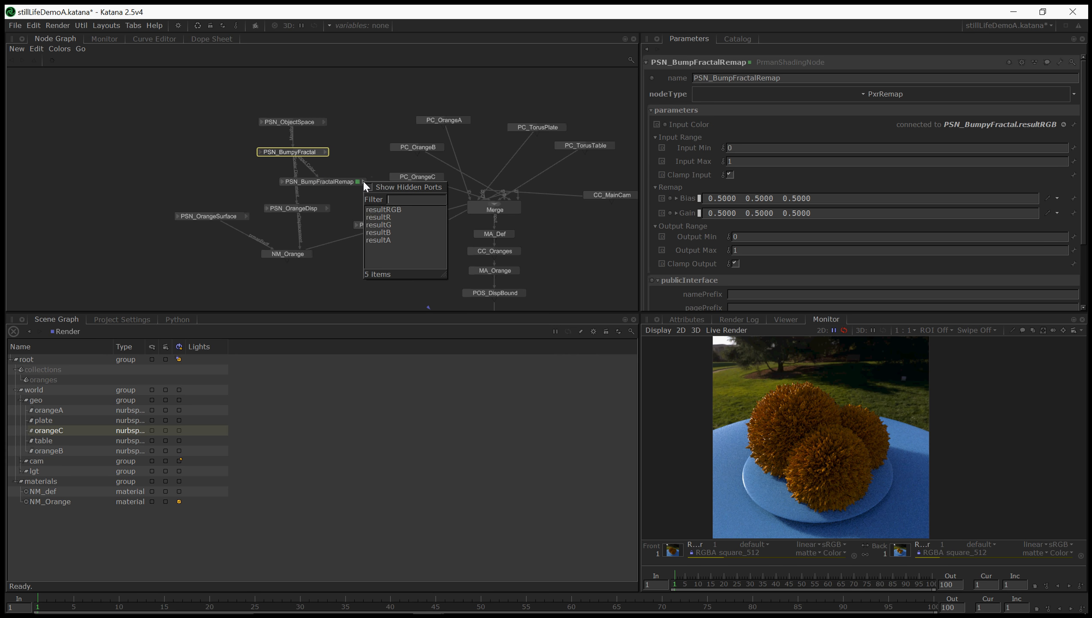
{"action": "left_click", "coordinate": [382, 217]}
{"action": "left_click", "coordinate": [296, 208]}
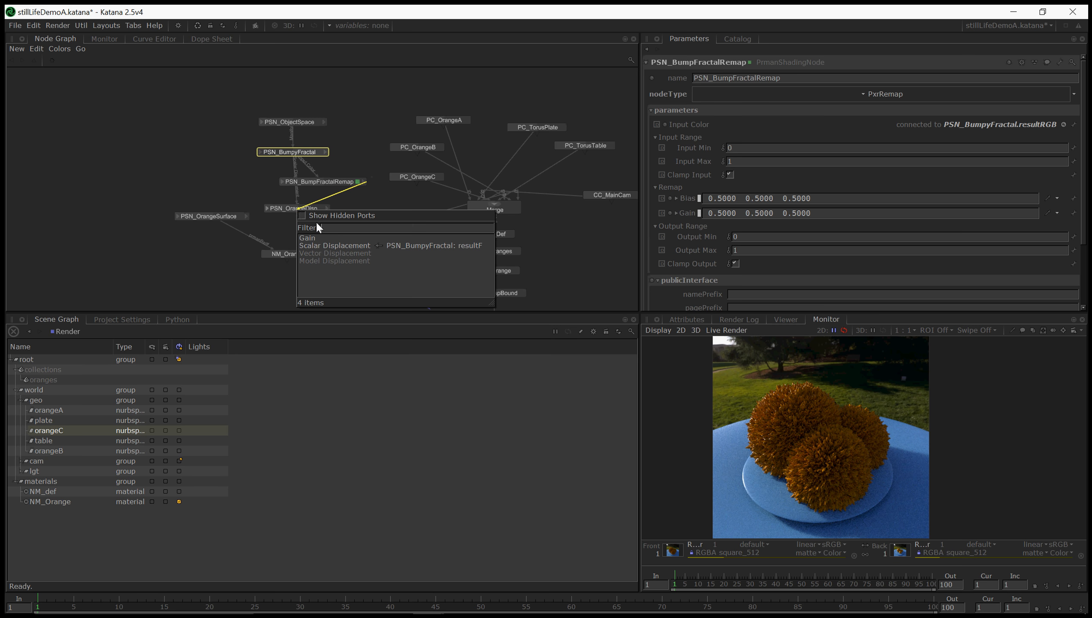
{"action": "left_click", "coordinate": [337, 245]}
{"action": "left_click_drag", "start_coordinate": [331, 181], "coordinate": [304, 176]}
Set the Output Max of PSN_BumpFractalRemap to 0.1.
{"action": "scroll", "coordinate": [716, 240], "scroll_direction": "down", "scroll_amount": 3}
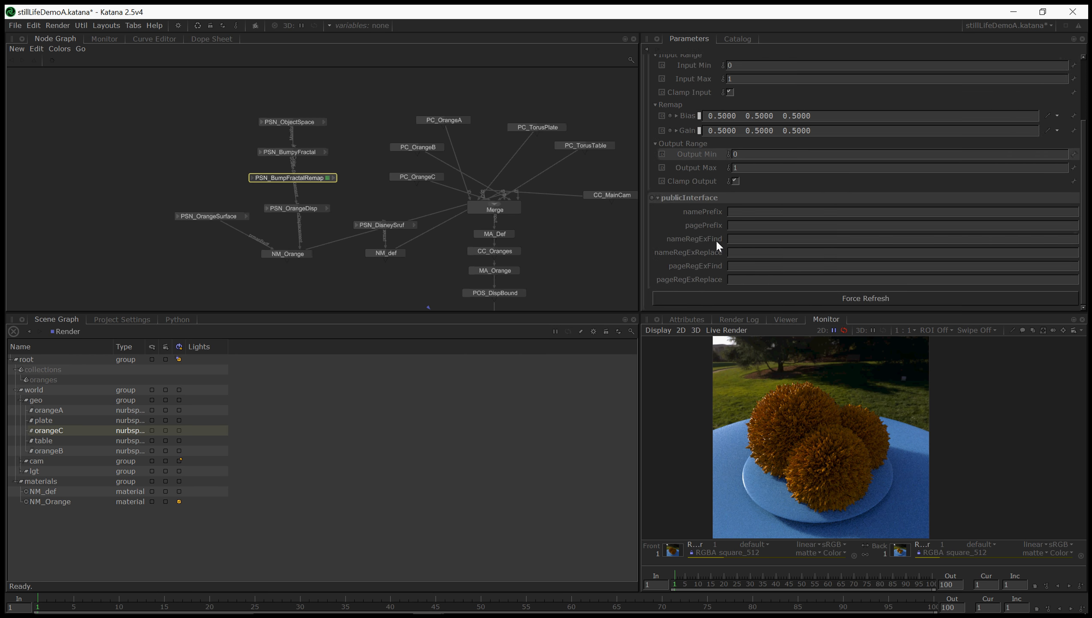
{"action": "scroll", "coordinate": [716, 240], "scroll_direction": "up", "scroll_amount": 3}
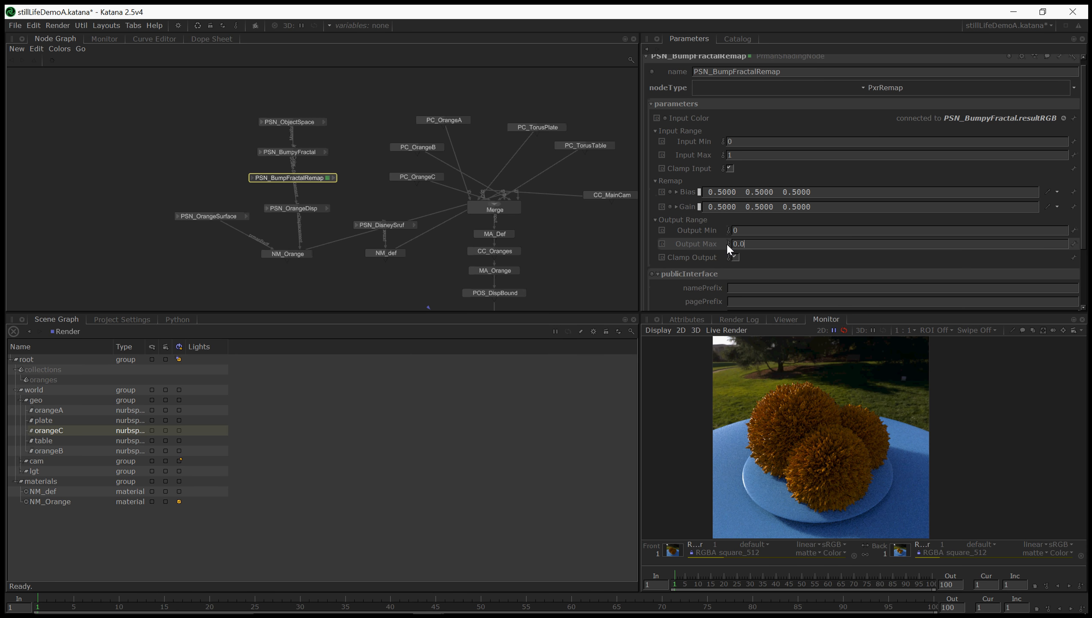
{"action": "key", "text": "Return"}
Run a Preview Render from the Render node and view the remapped displacement in the Catalog and Monitor.
{"action": "mouse_move", "coordinate": [402, 269]}
{"action": "middle_mouse_down"}
{"action": "mouse_move", "coordinate": [378, 194]}
{"action": "mouse_move", "coordinate": [333, 182]}
{"action": "middle_mouse_up"}
{"action": "middle_click_drag", "start_coordinate": [415, 294], "coordinate": [407, 288]}
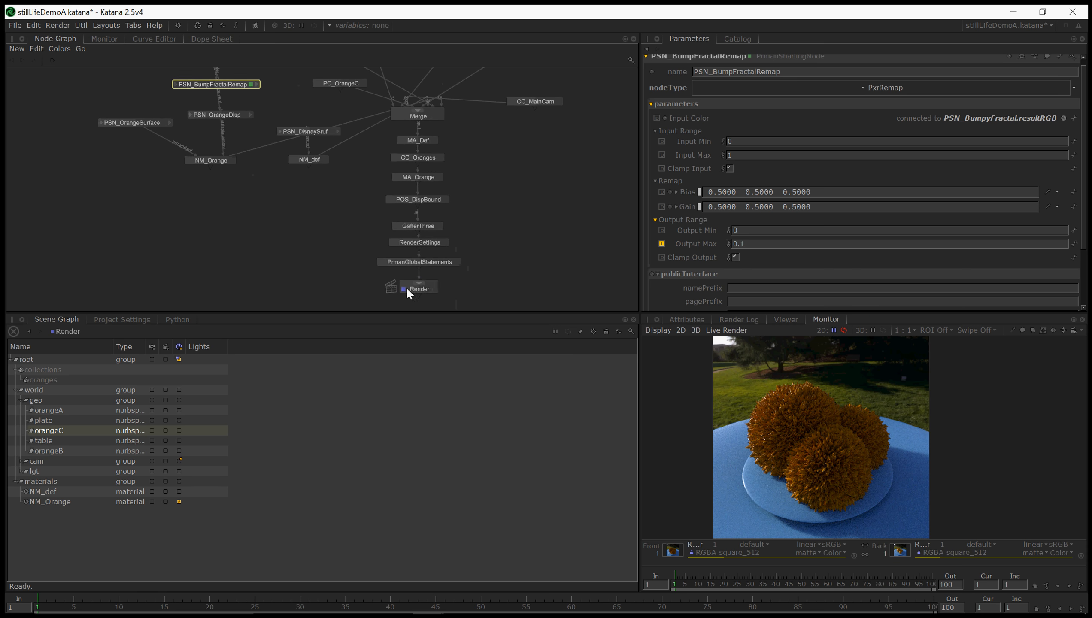
{"action": "left_click", "coordinate": [418, 287]}
{"action": "right_click", "coordinate": [419, 287]}
{"action": "left_click", "coordinate": [458, 304]}
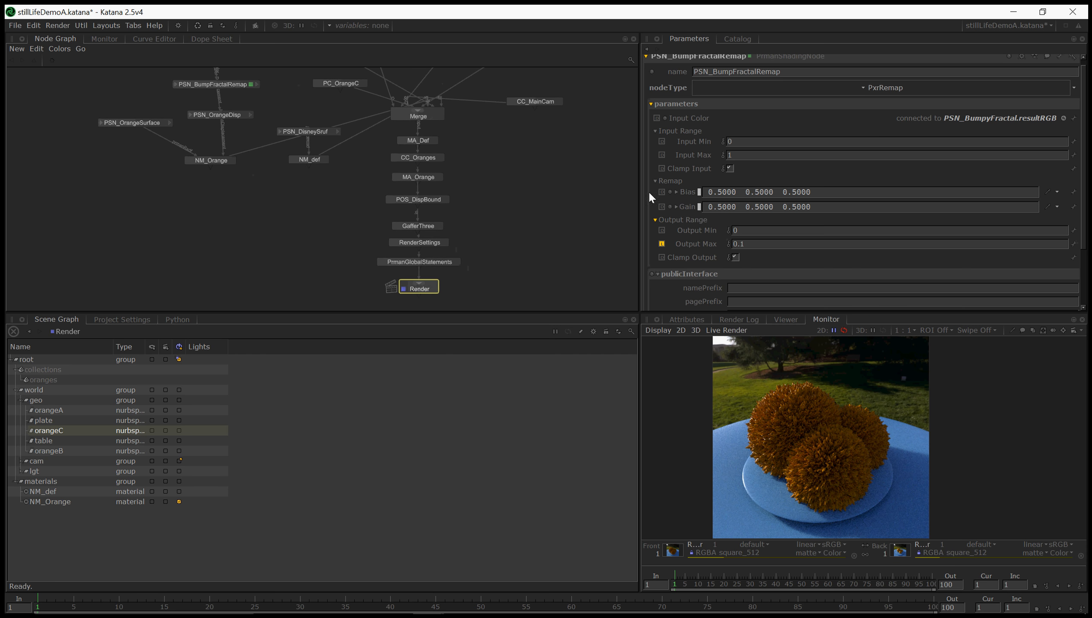
{"action": "left_click", "coordinate": [738, 39]}
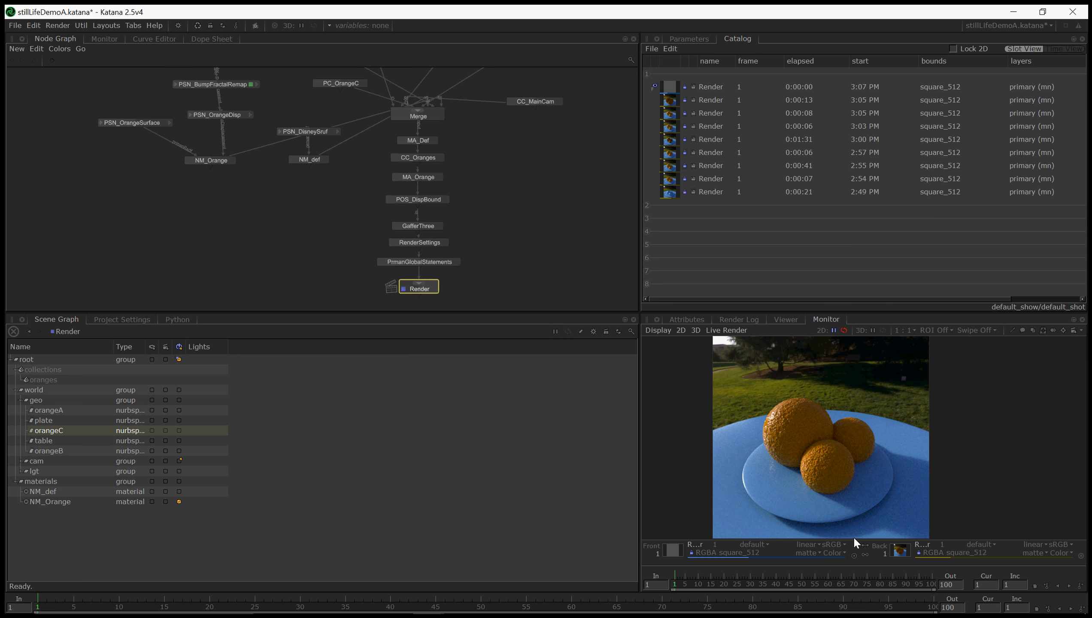
{"action": "left_click", "coordinate": [855, 555]}
Check the PSN_OrangeSurface parameters and set the Output Max of PSN_BumpFractalRemap to 0.05.
{"action": "middle_click_drag", "start_coordinate": [243, 224], "coordinate": [261, 246]}
{"action": "middle_click_drag", "start_coordinate": [238, 149], "coordinate": [247, 211]}
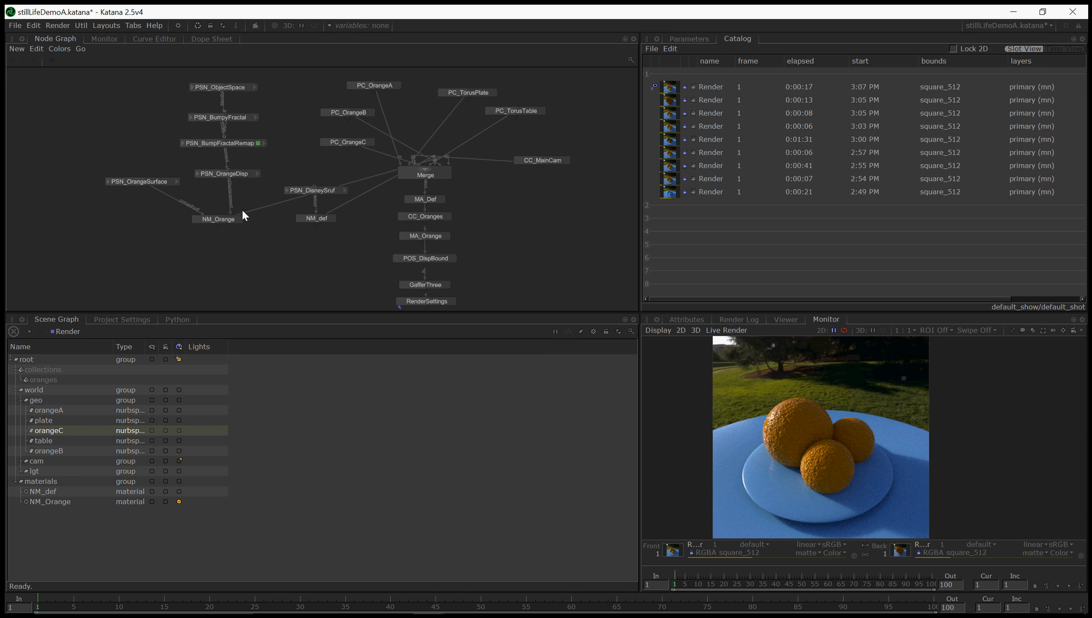
{"action": "double_click", "coordinate": [162, 184]}
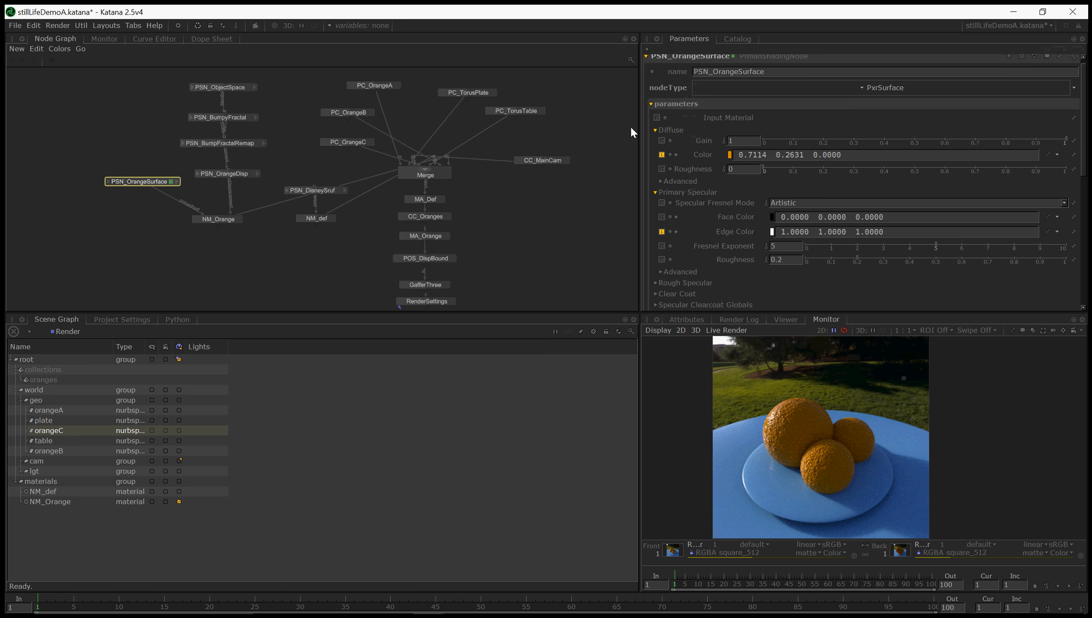
{"action": "scroll", "coordinate": [713, 217], "scroll_direction": "down", "scroll_amount": 2}
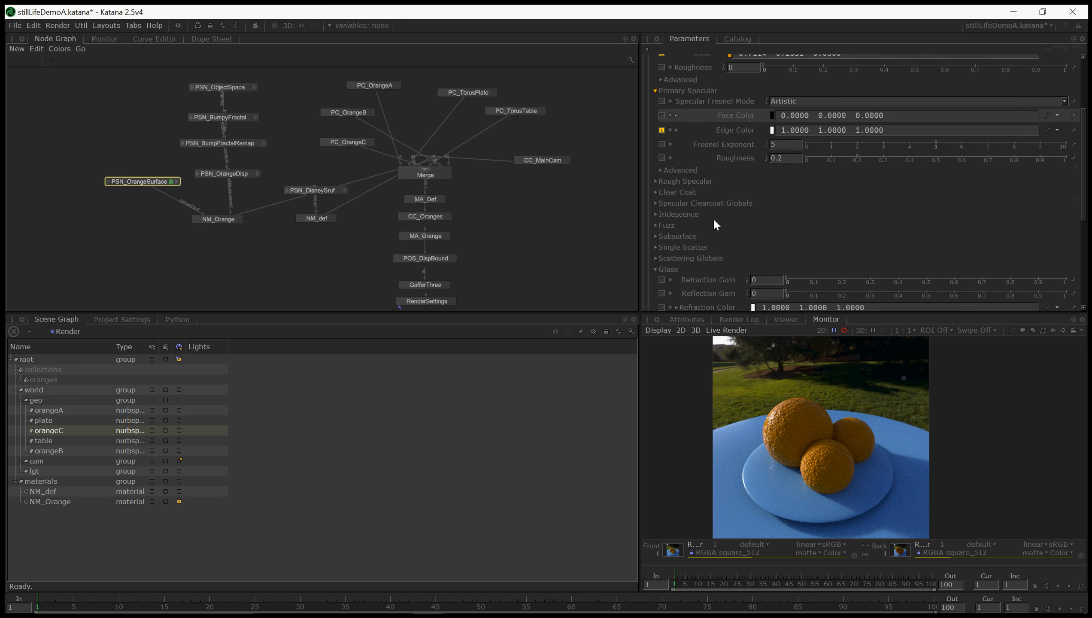
{"action": "scroll", "coordinate": [713, 218], "scroll_direction": "up", "scroll_amount": 3}
{"action": "double_click", "coordinate": [230, 144]}
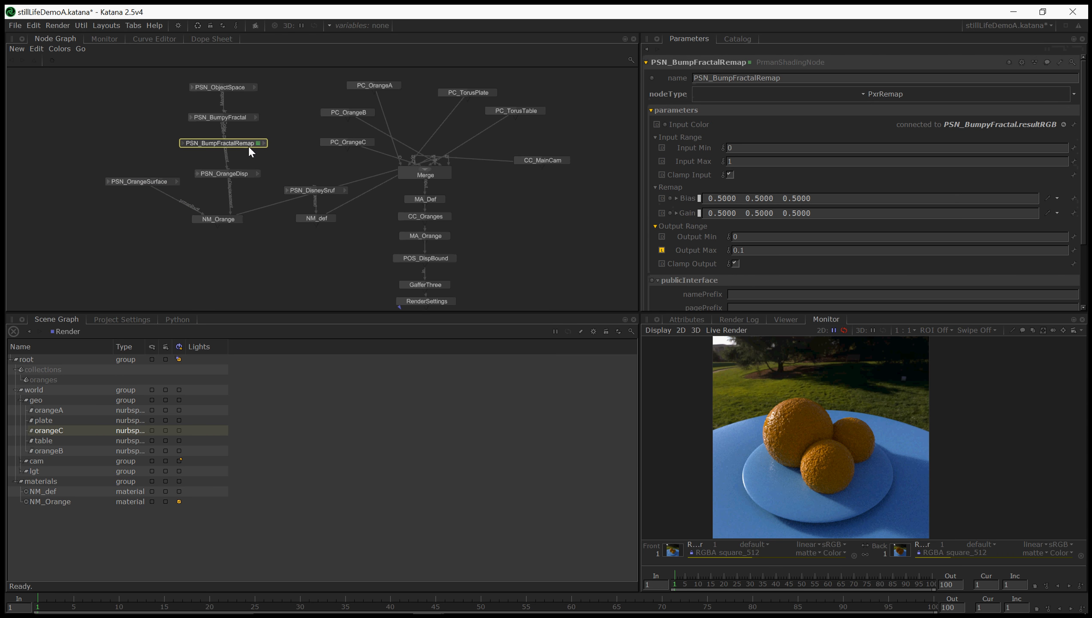
{"action": "double_click", "coordinate": [764, 251]}
{"action": "type", "text": "0.1"}
{"action": "key", "text": "BackSpace"}
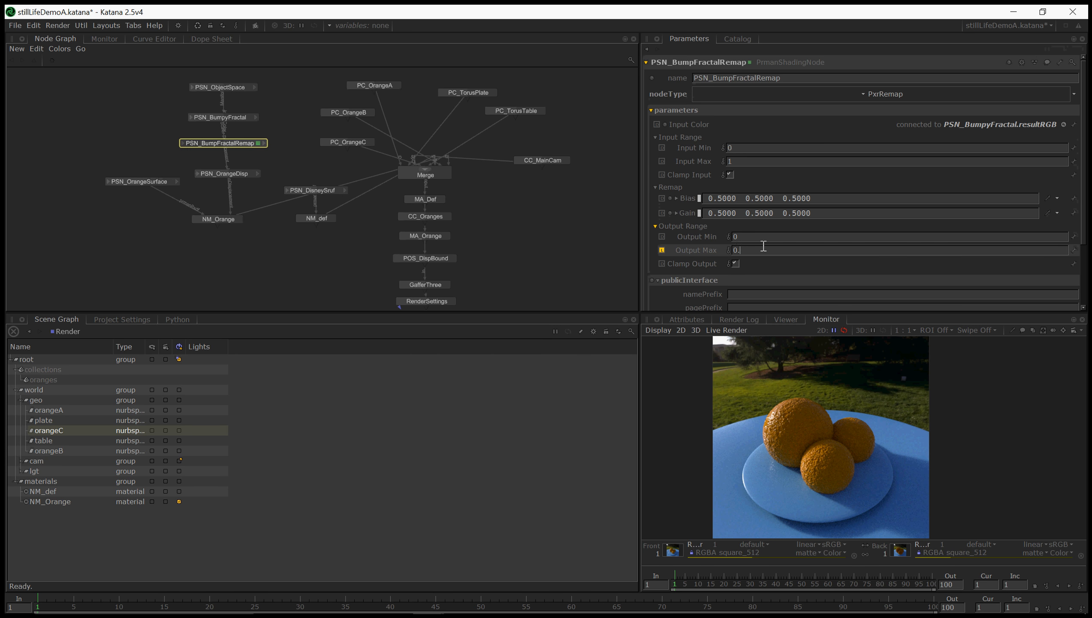
{"action": "type", "text": "05"}
Run another Preview Render with the reduced Output Max and inspect the oranges' surface in the Monitor.
{"action": "middle_click_drag", "start_coordinate": [544, 257], "coordinate": [526, 173]}
{"action": "left_click", "coordinate": [403, 263]}
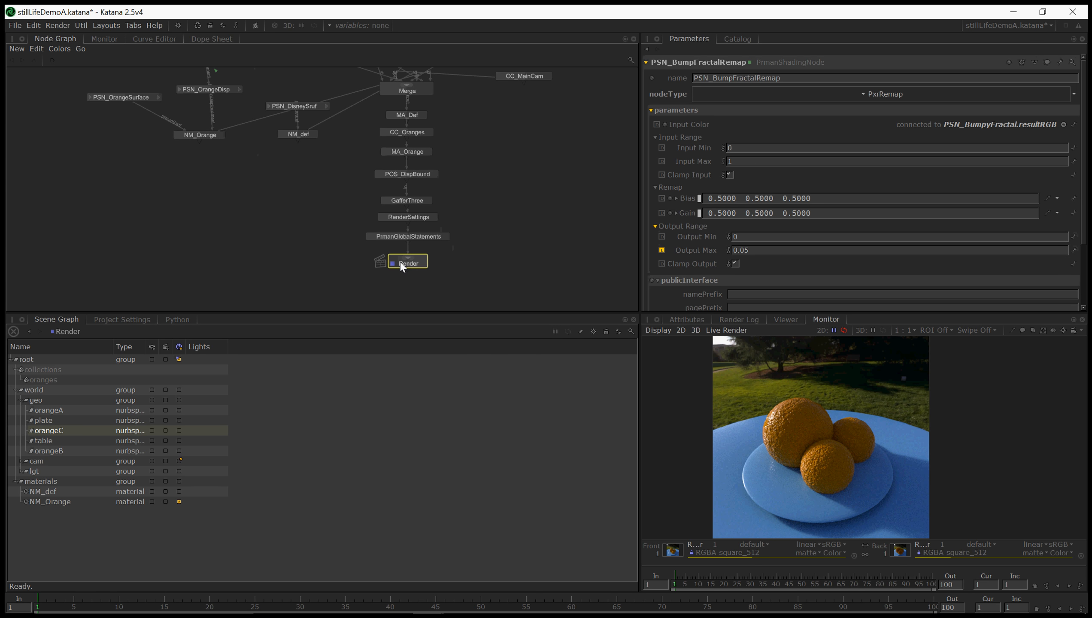
{"action": "right_click", "coordinate": [403, 265]}
{"action": "left_click", "coordinate": [448, 276]}
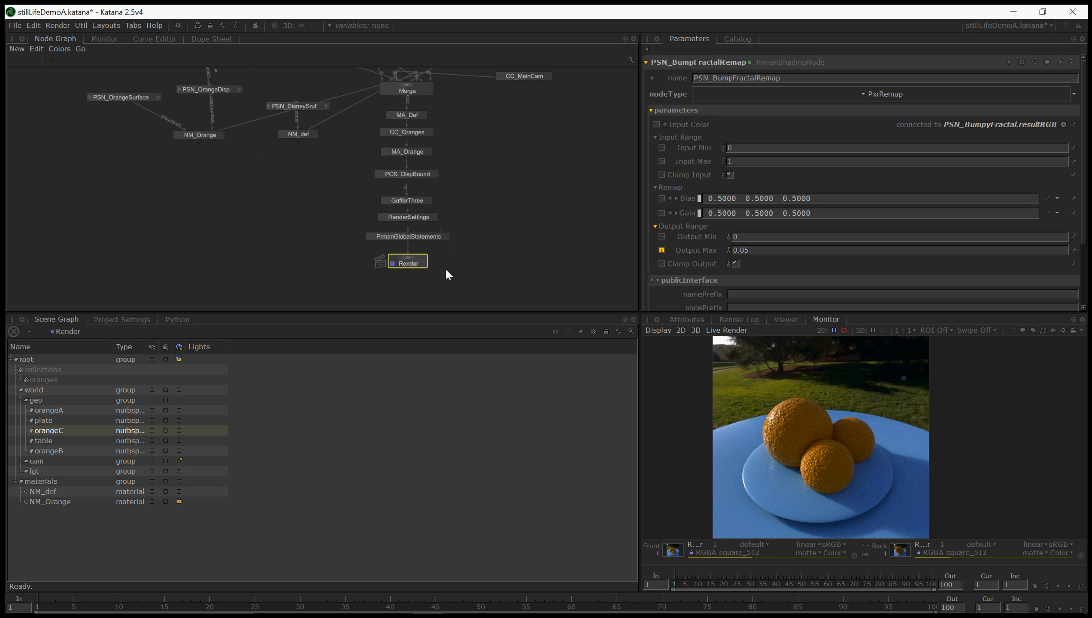
{"action": "left_click", "coordinate": [740, 43]}
{"action": "left_click_drag", "start_coordinate": [691, 88], "coordinate": [901, 551]}
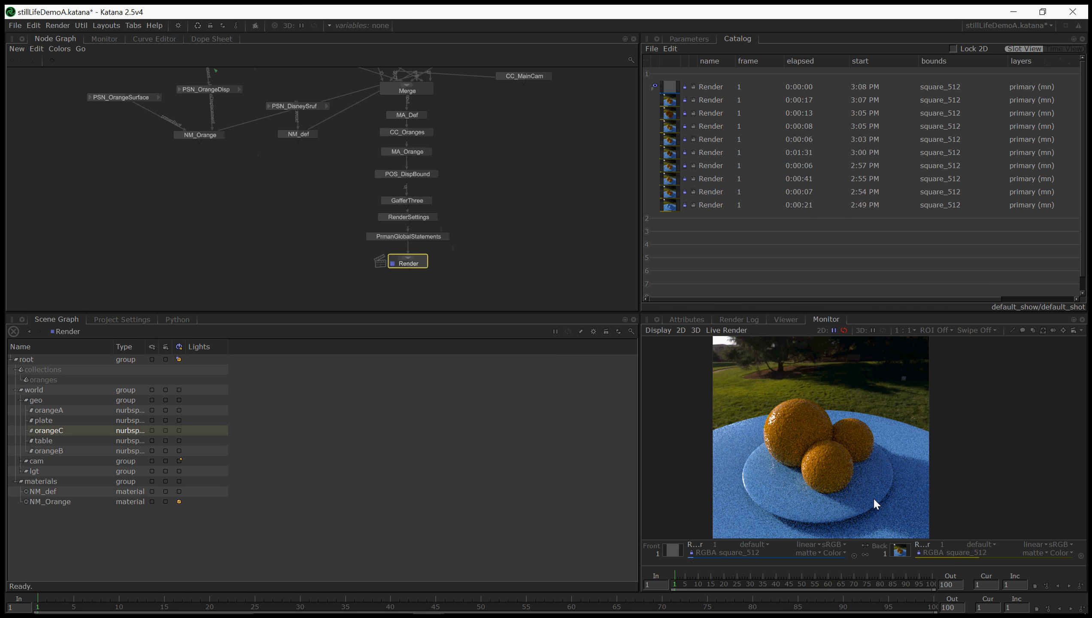
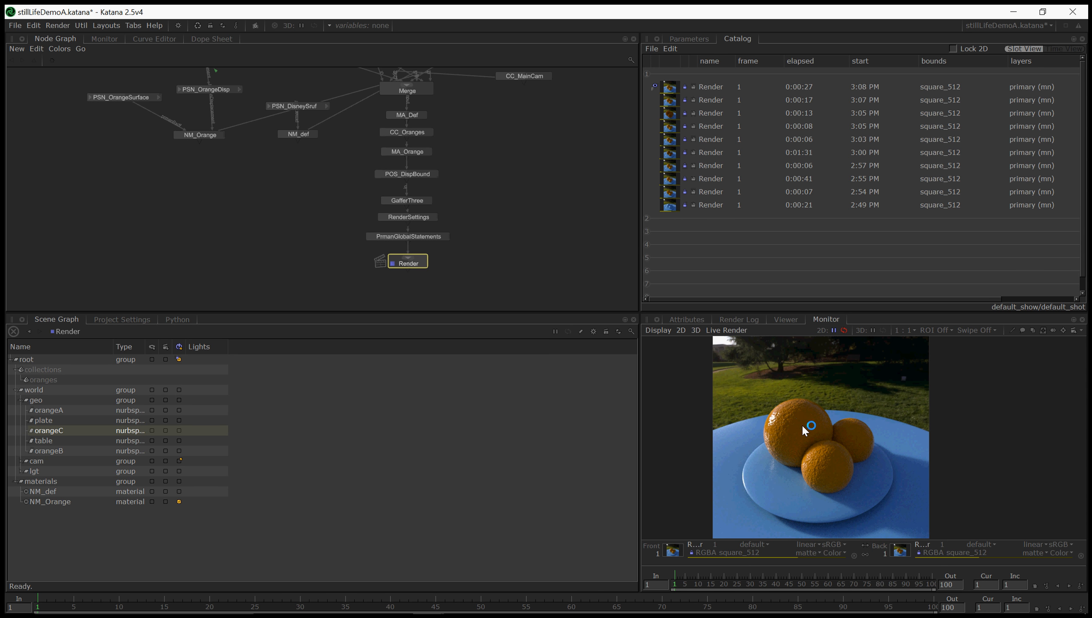
{"action": "middle_click_drag", "start_coordinate": [801, 426], "coordinate": [807, 431]}
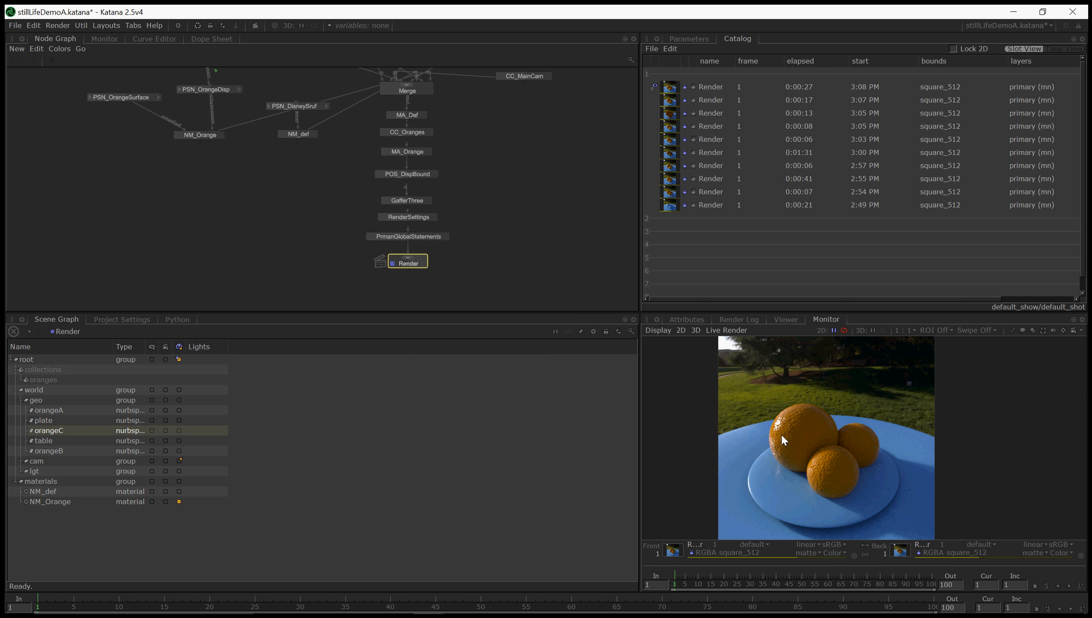
Move PSN_ObjectSpace, PSN_BumpyFractal and PSN_BumpFractalRemap together to the left to free the space above PSN_OrangeDisp.
{"action": "middle_click_drag", "start_coordinate": [210, 188], "coordinate": [345, 337]}
{"action": "left_click_drag", "start_coordinate": [262, 147], "coordinate": [284, 203]}
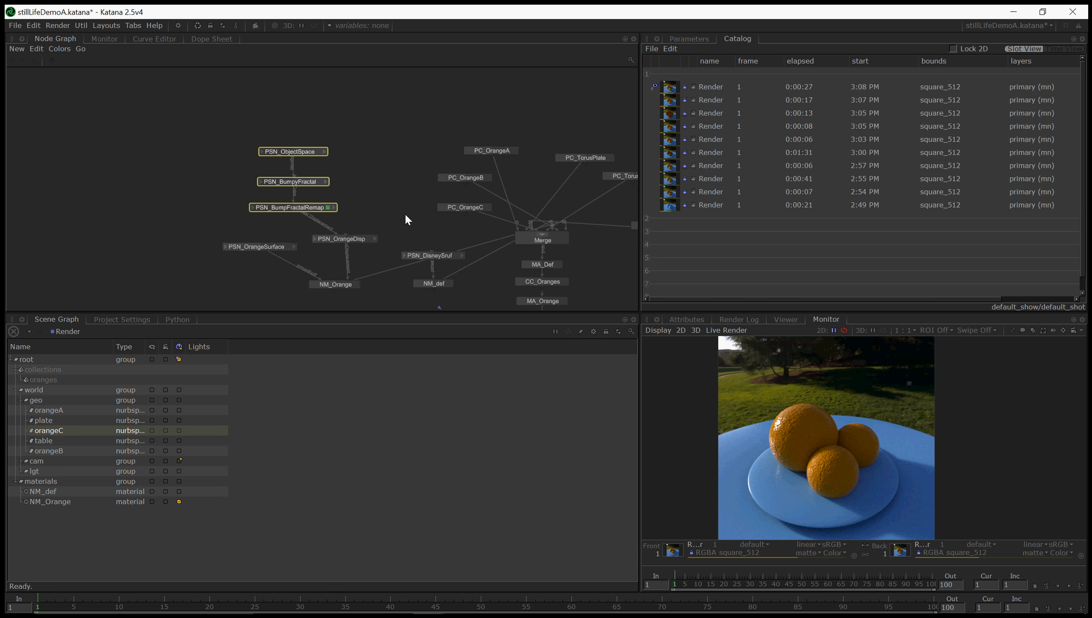
{"action": "left_click", "coordinate": [373, 190]}
Add a PrmanShadingNode to the right of the bump fractal chain and name it PSN_StripeyFractal.
{"action": "key", "text": "Tab"}
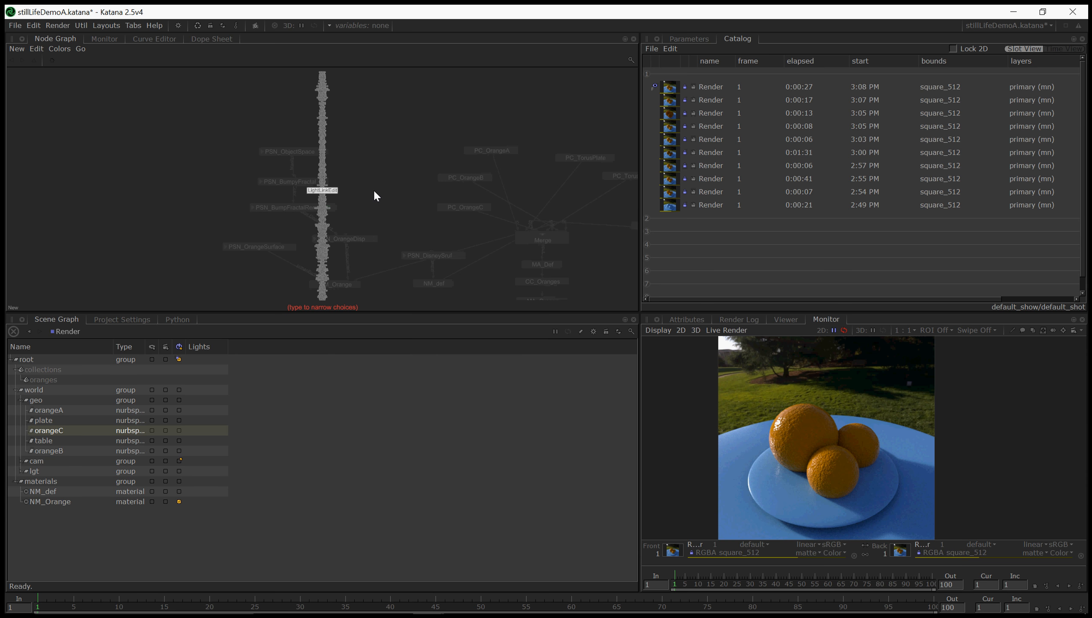
{"action": "type", "text": "prn"}
{"action": "key", "text": "BackSpace"}
{"action": "key", "text": "BackSpace"}
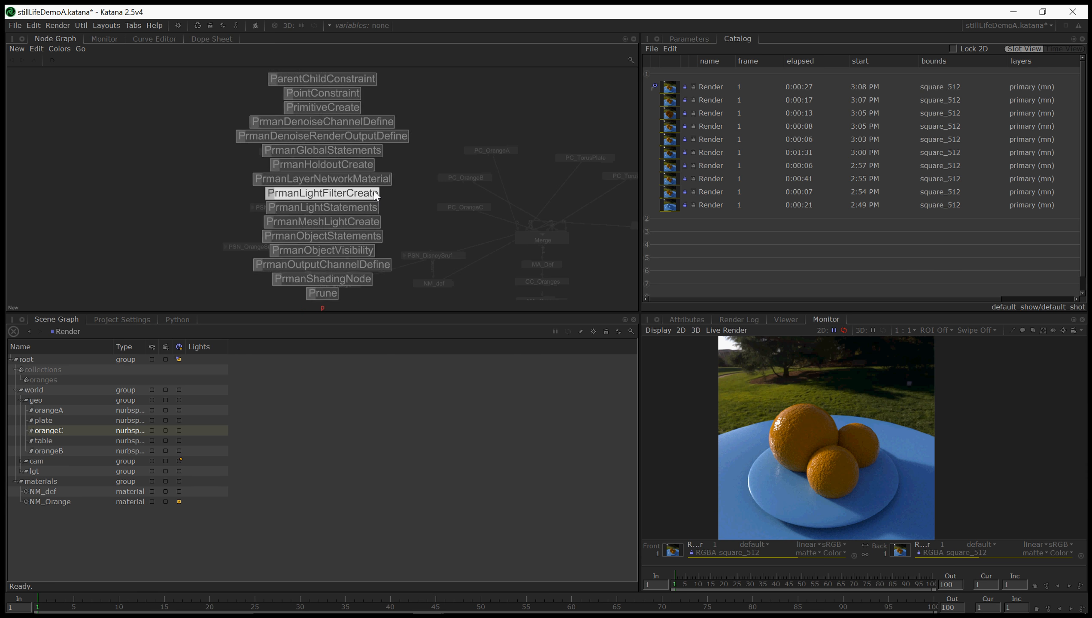
{"action": "type", "text": "sn"}
{"action": "key", "text": "Return"}
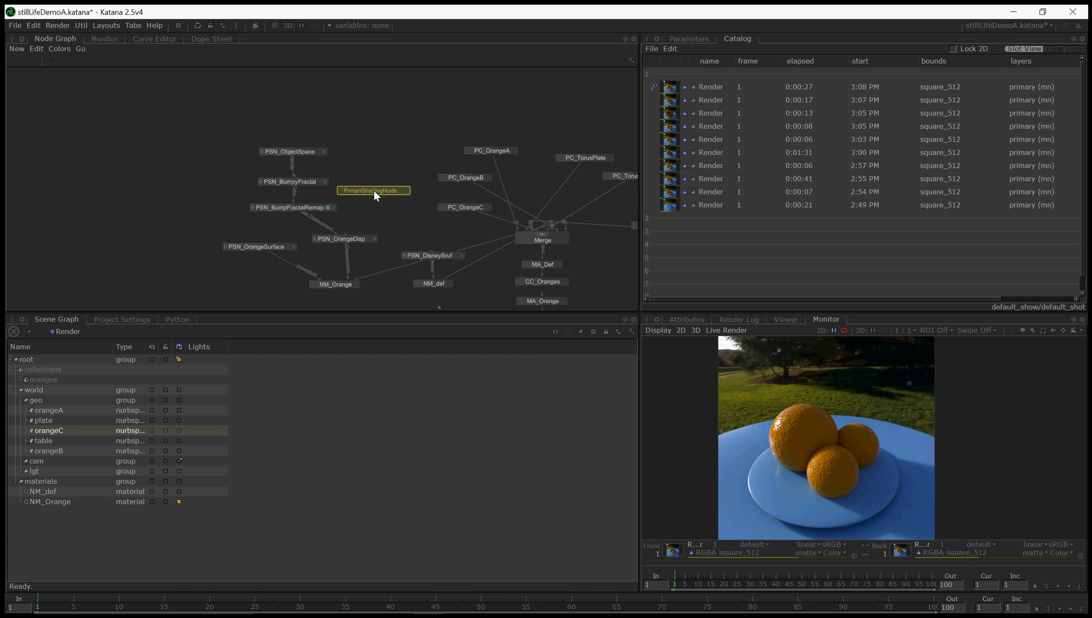
{"action": "left_click", "coordinate": [388, 199]}
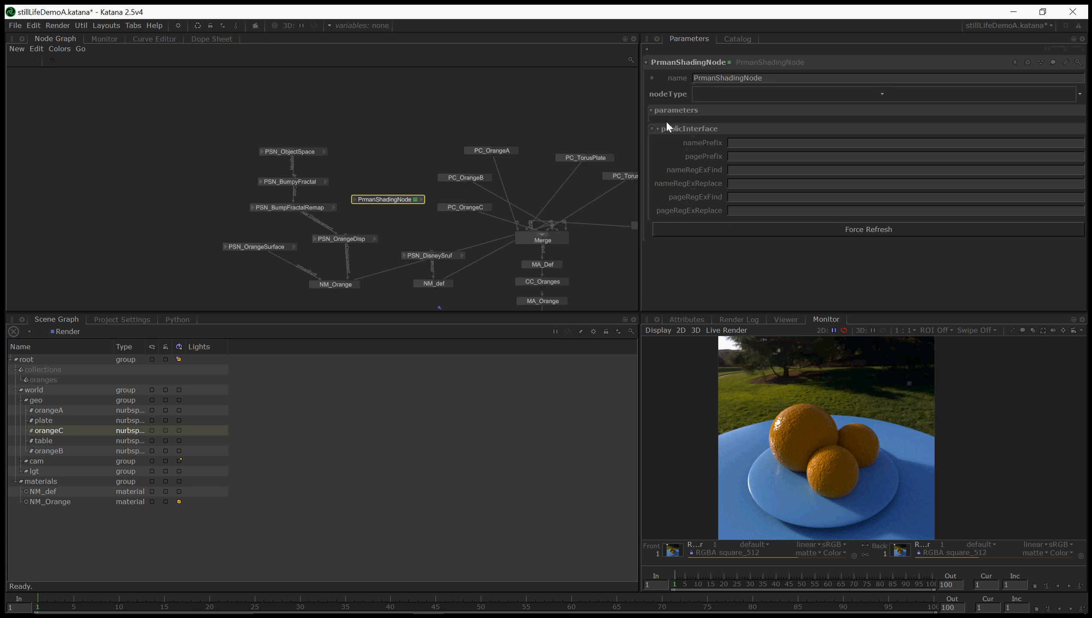
{"action": "double_click", "coordinate": [718, 81]}
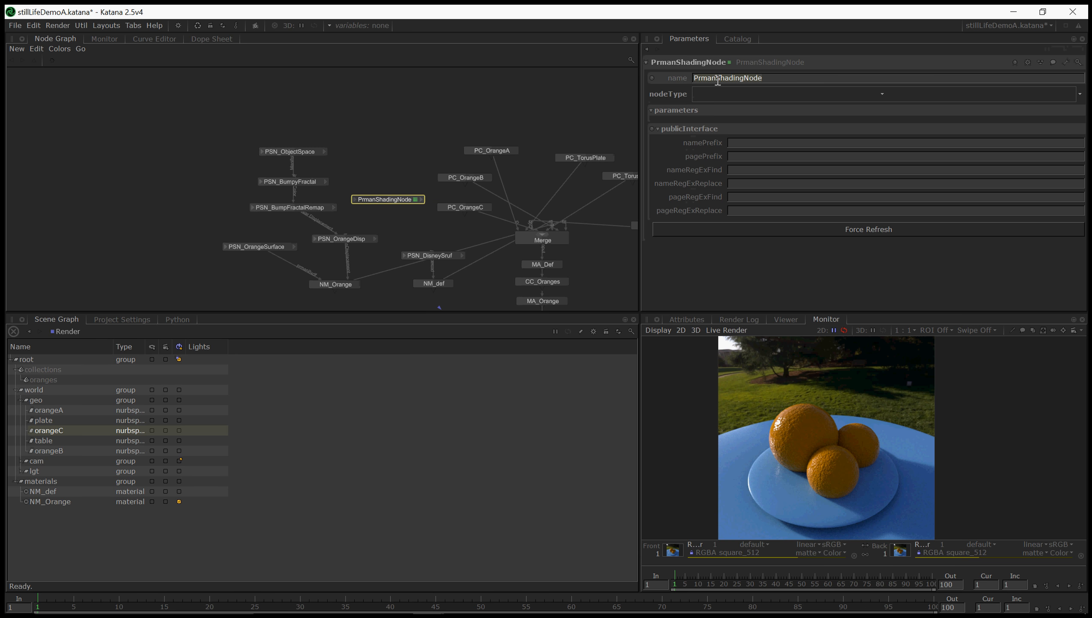
{"action": "type", "text": "PSN_S"}
{"action": "type", "text": "tripeyFractal"}
{"action": "key", "text": "Return"}
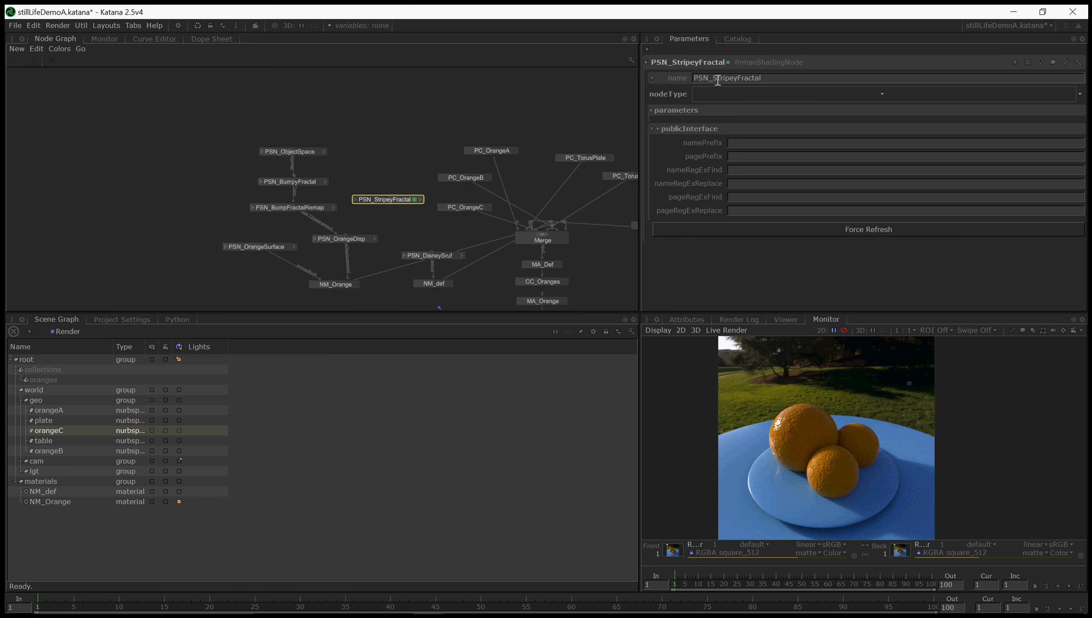
Move the three-node bump chain further left and place PSN_StripeyFractal beside PSN_BumpyFractal.
{"action": "left_click_drag", "start_coordinate": [295, 130], "coordinate": [259, 190]}
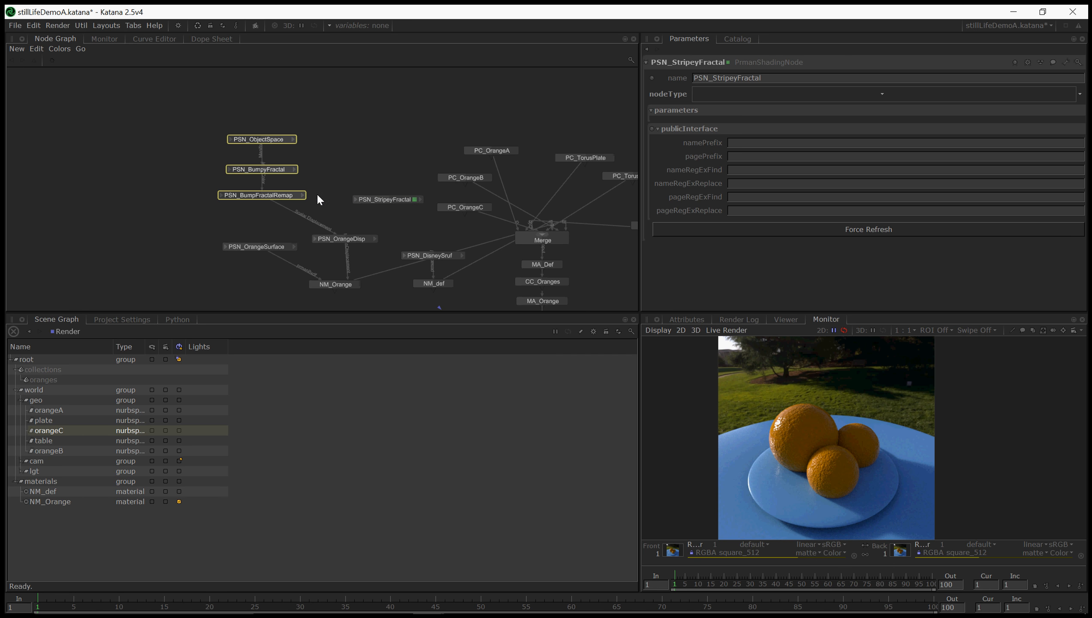
{"action": "left_click", "coordinate": [366, 202]}
{"action": "left_click_drag", "start_coordinate": [366, 201], "coordinate": [337, 173]}
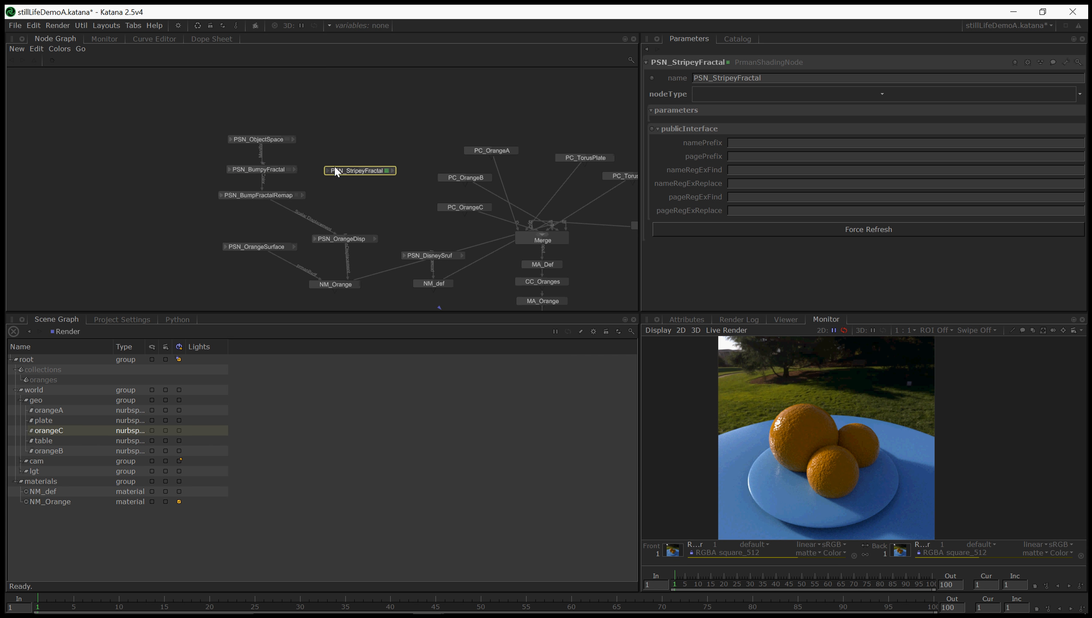
{"action": "middle_click_drag", "start_coordinate": [351, 194], "coordinate": [343, 198]}
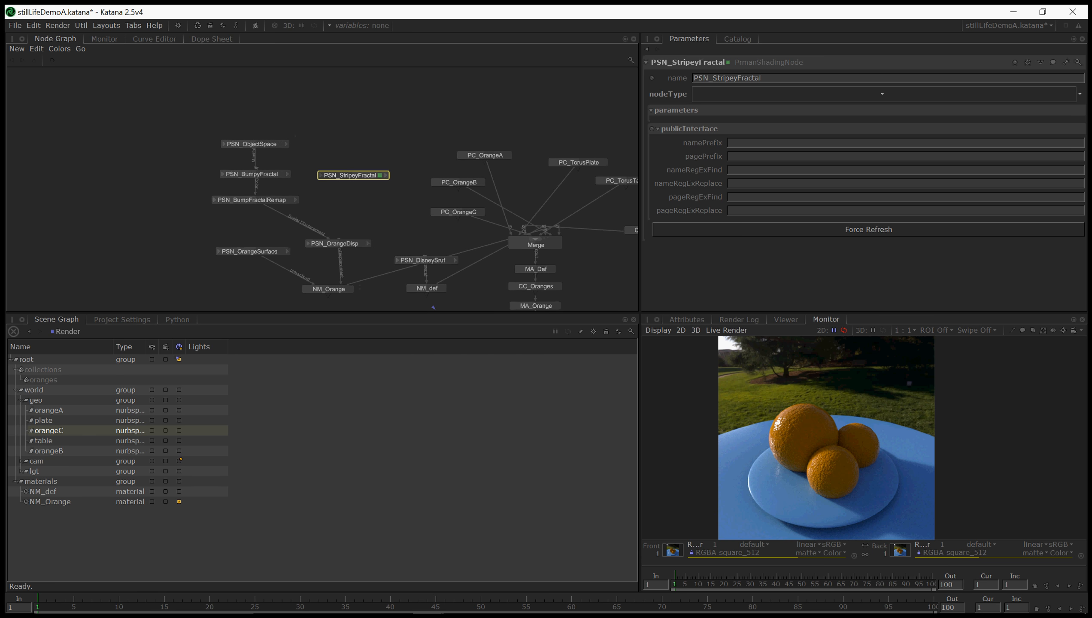
Add another PrmanShadingNode above PSN_StripeyFractal and name it PSN_StripUvSpace.
{"action": "key", "text": "Tab"}
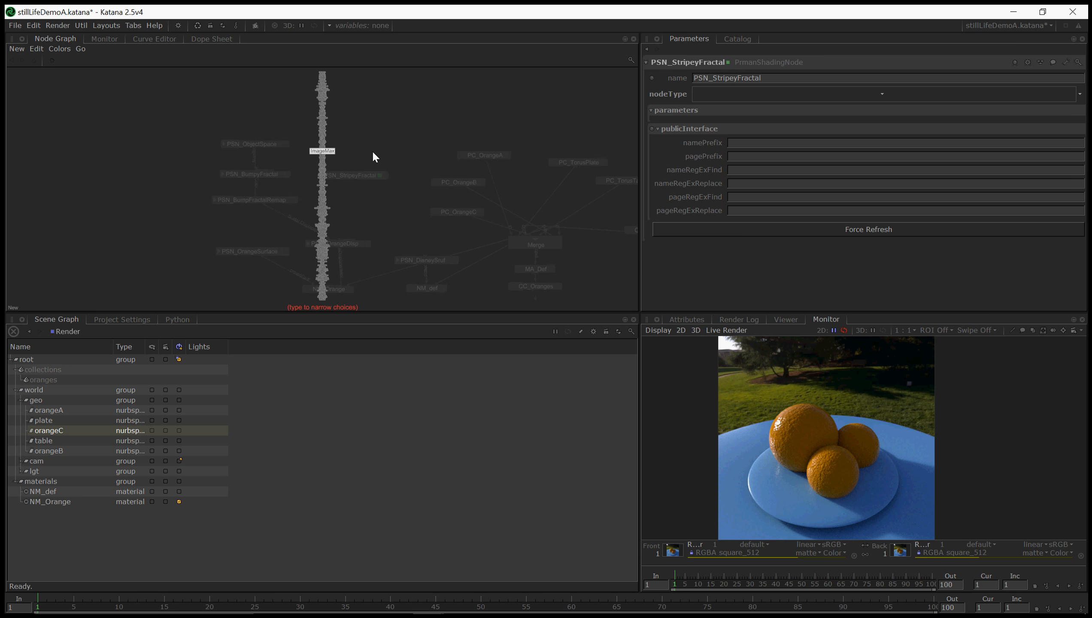
{"action": "type", "text": "PrmanShadingNode"}
{"action": "key", "text": "Return"}
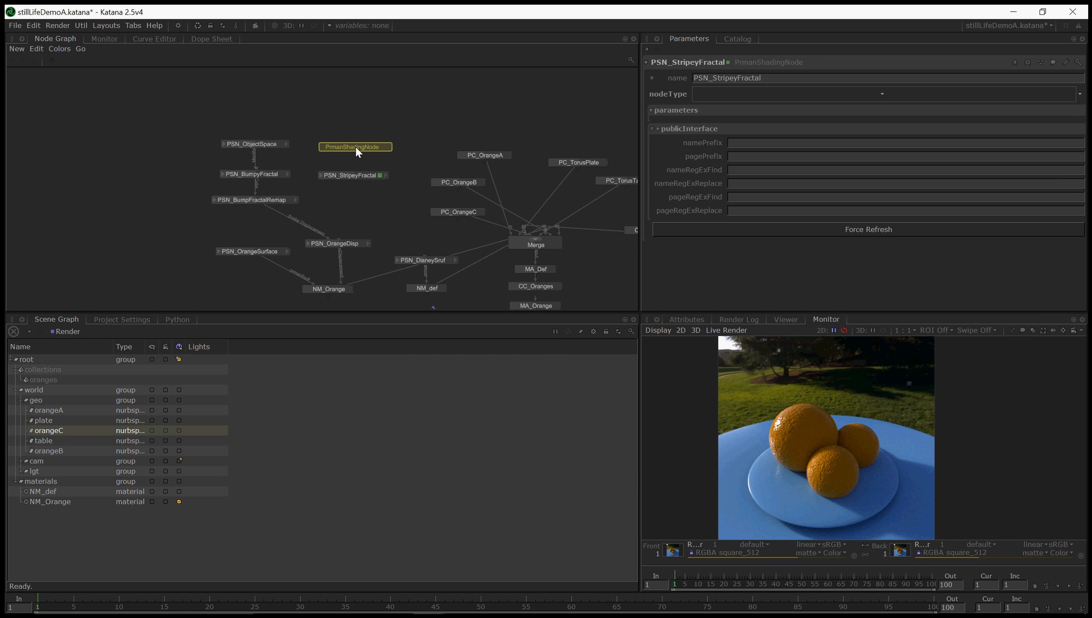
{"action": "left_click", "coordinate": [357, 149]}
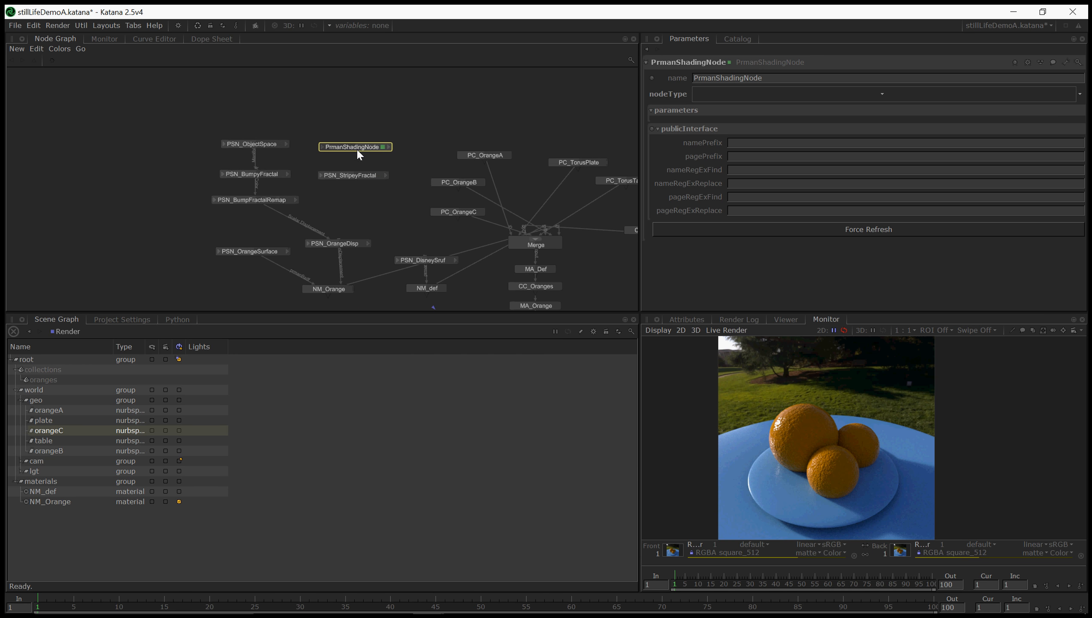
{"action": "double_click", "coordinate": [754, 83]}
{"action": "type", "text": "PSN"}
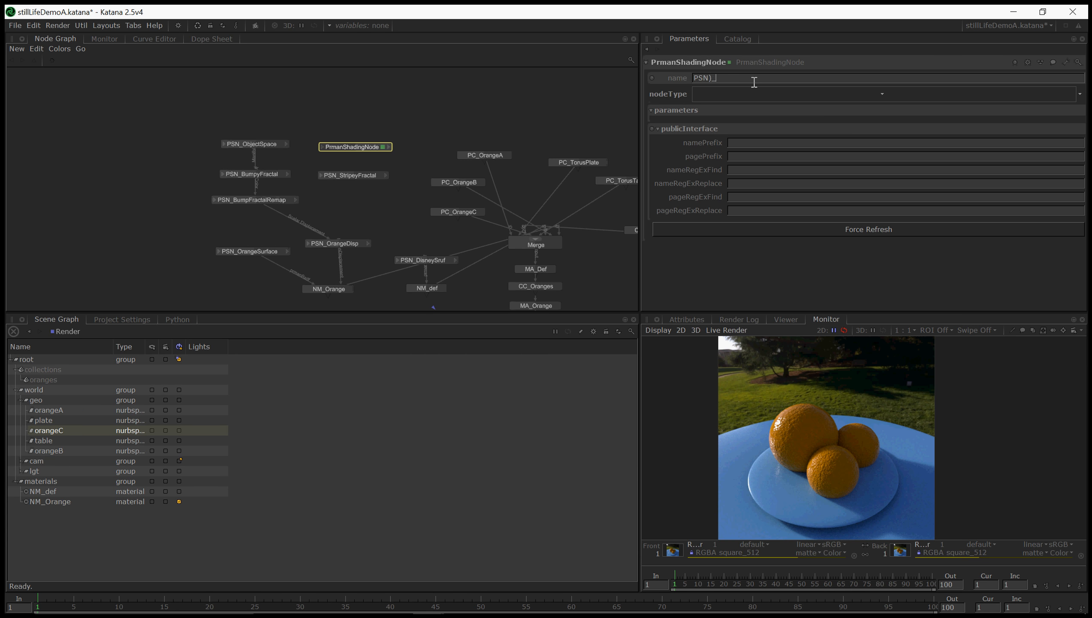
{"action": "type", "text": "_"}
{"action": "type", "text": "Str"}
{"action": "key", "text": "BackSpace"}
{"action": "type", "text": "tripUvSpace"}
{"action": "key", "text": "Return"}
Set the node type of PSN_StripUvSpace to PxrManifold2D.
{"action": "left_click", "coordinate": [759, 96]}
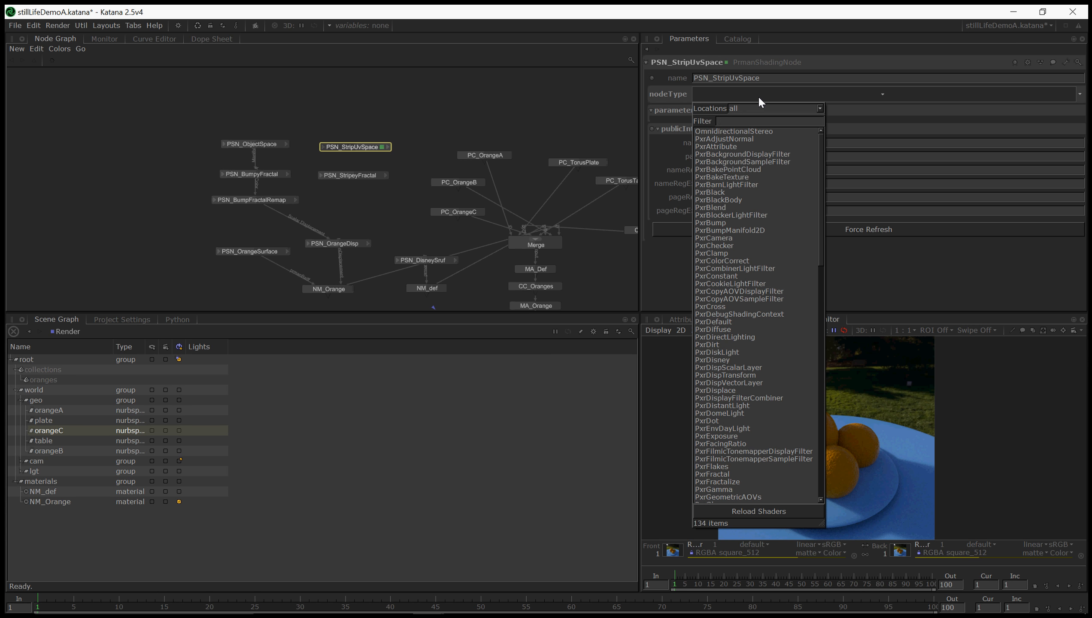
{"action": "type", "text": "man"}
{"action": "key", "text": "Down"}
{"action": "key", "text": "Down"}
{"action": "key", "text": "Return"}
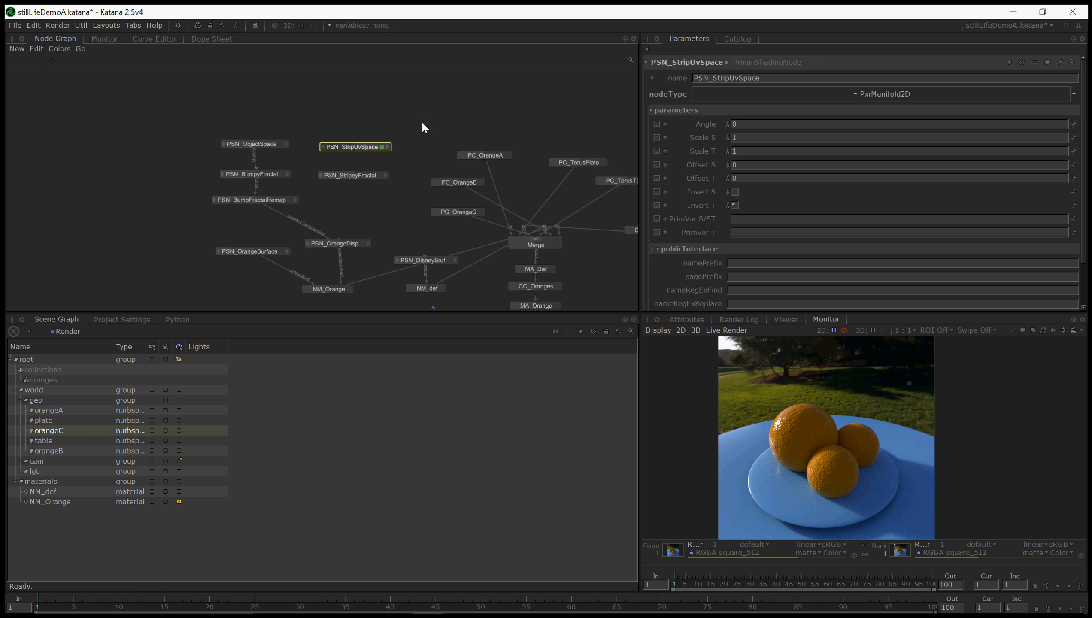
{"action": "left_click", "coordinate": [386, 147]}
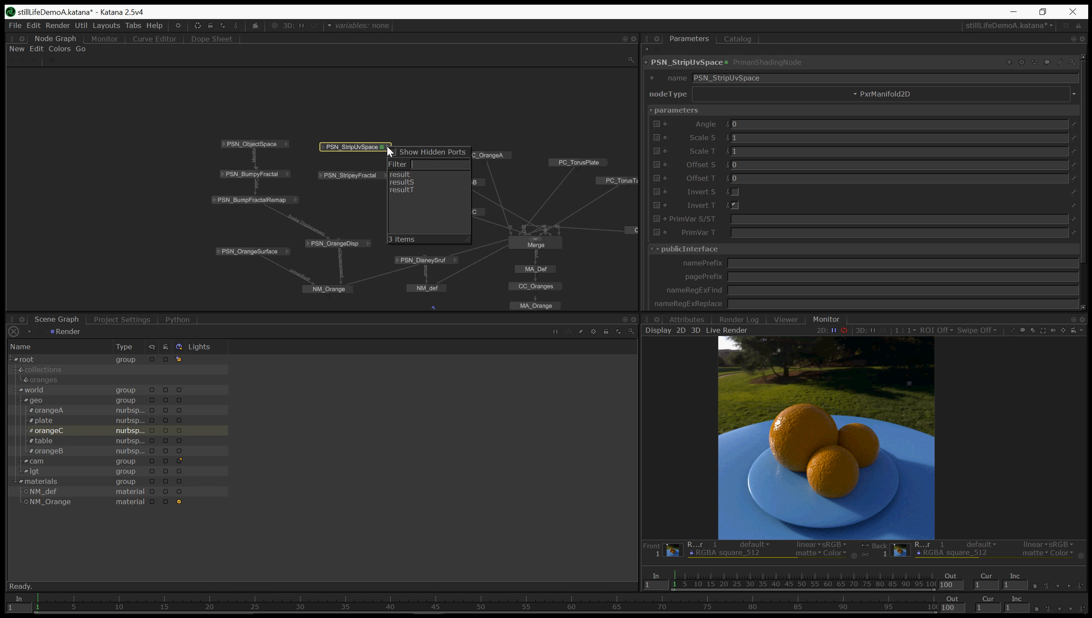
{"action": "left_click", "coordinate": [394, 175]}
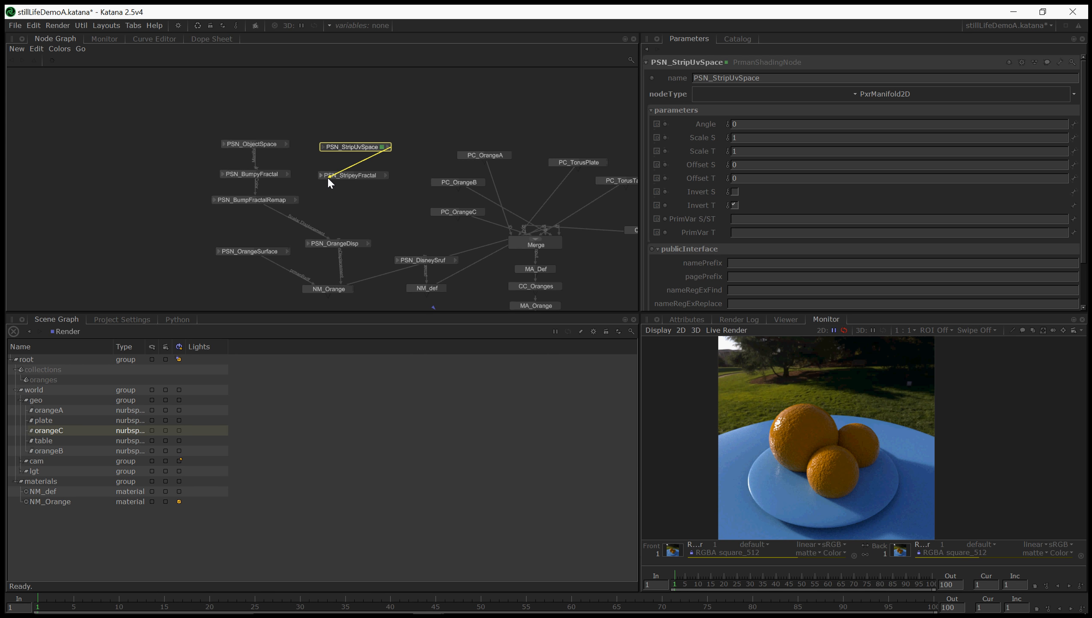
{"action": "left_click", "coordinate": [328, 178]}
{"action": "left_click", "coordinate": [306, 162]}
Set the node type of PSN_StripeyFractal to PxrFractal.
{"action": "left_click", "coordinate": [342, 177]}
{"action": "double_click", "coordinate": [343, 177]}
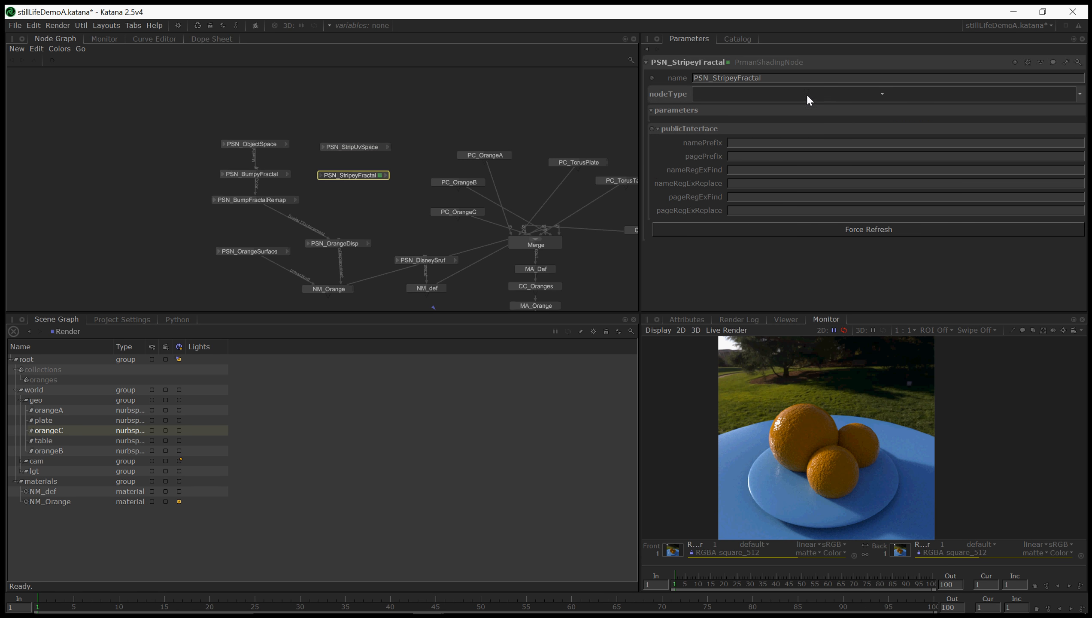
{"action": "left_click", "coordinate": [824, 95]}
{"action": "type", "text": "fractal"}
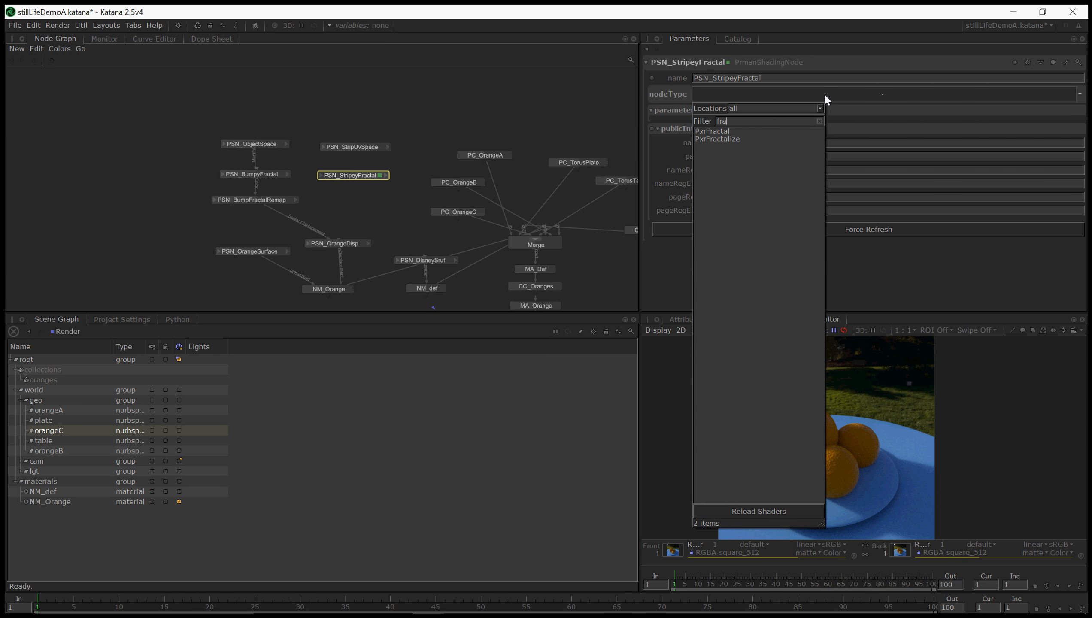
{"action": "key", "text": "Down"}
{"action": "key", "text": "Return"}
Connect the result output of PSN_StripUvSpace to the Manifold input of PSN_StripeyFractal.
{"action": "left_click", "coordinate": [388, 146]}
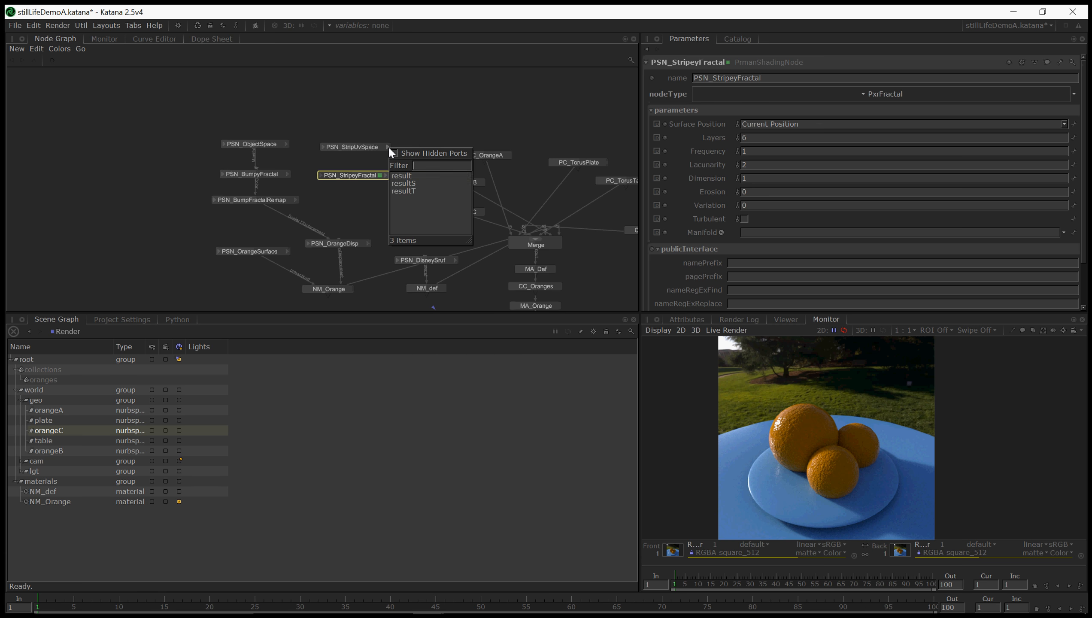
{"action": "left_click", "coordinate": [406, 178]}
{"action": "left_click", "coordinate": [340, 176]}
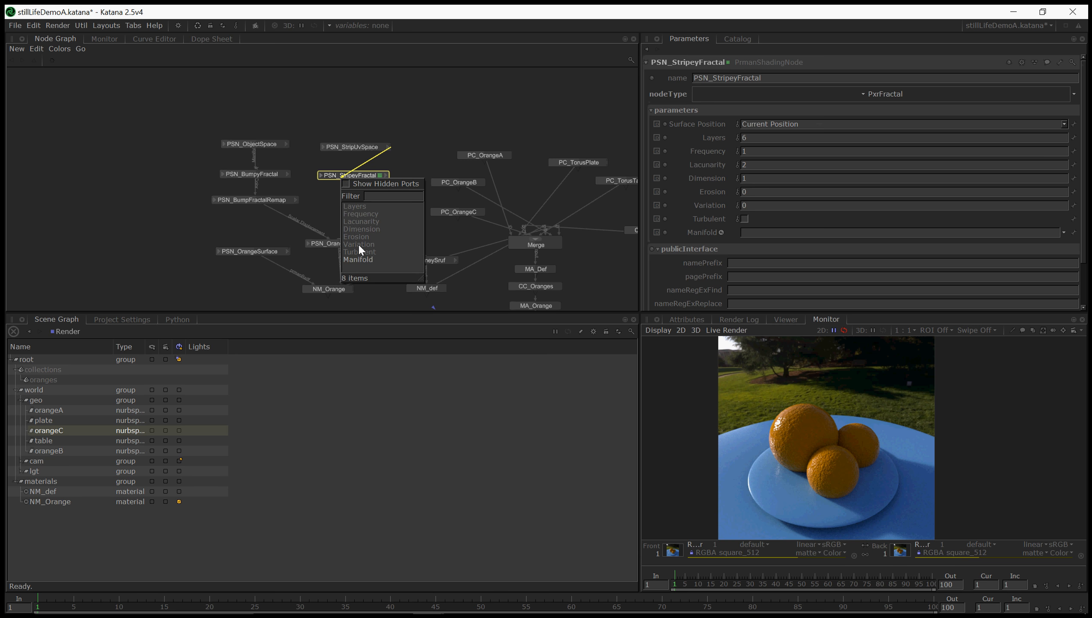
{"action": "left_click", "coordinate": [358, 259]}
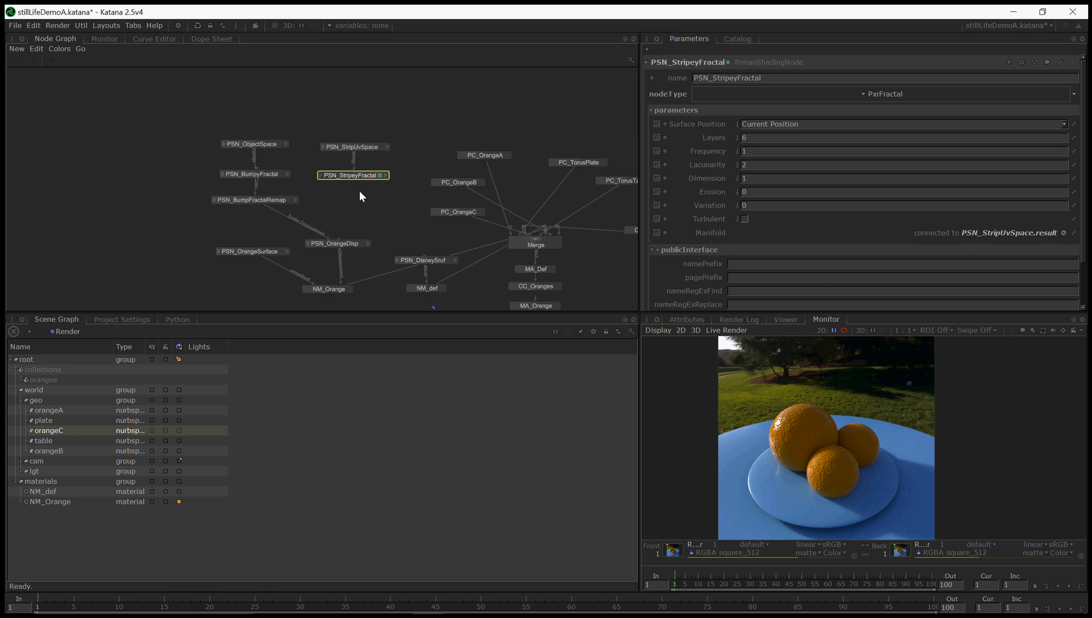
Add a third PrmanShadingNode directly below PSN_StripeyFractal and place it there with its parameters shown.
{"action": "left_click", "coordinate": [386, 175]}
{"action": "key", "text": "Tab"}
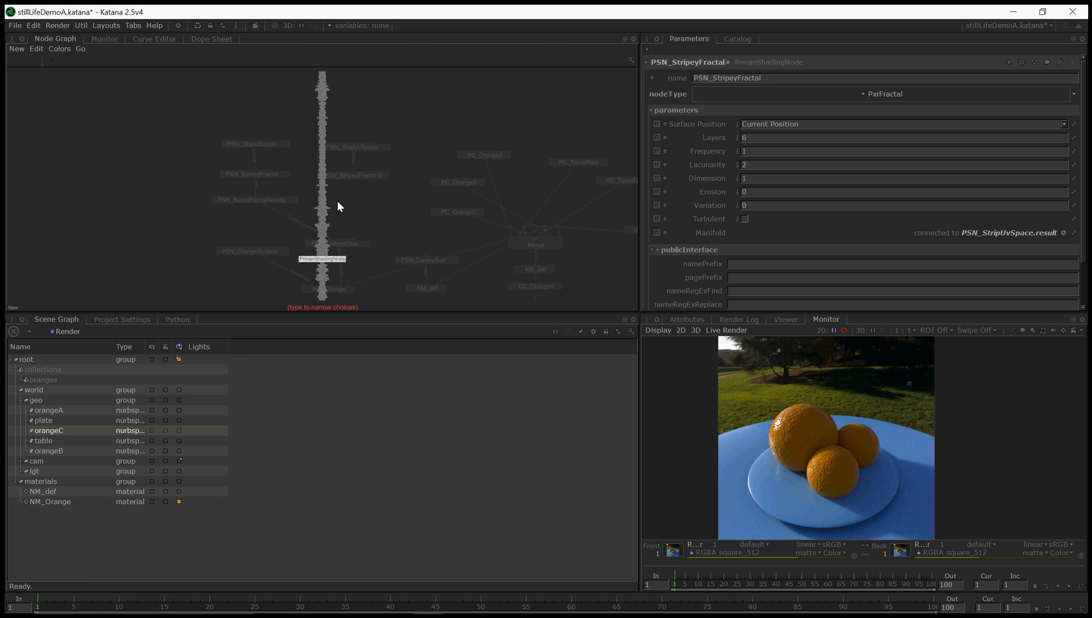
{"action": "type", "text": "ps"}
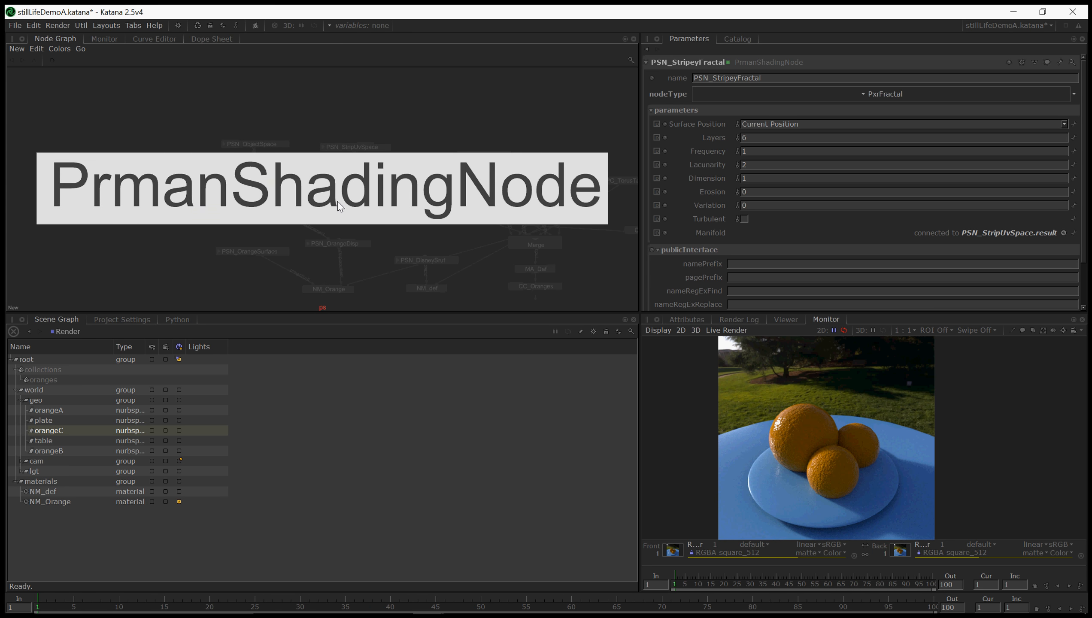
{"action": "key", "text": "Return"}
{"action": "left_click", "coordinate": [351, 199]}
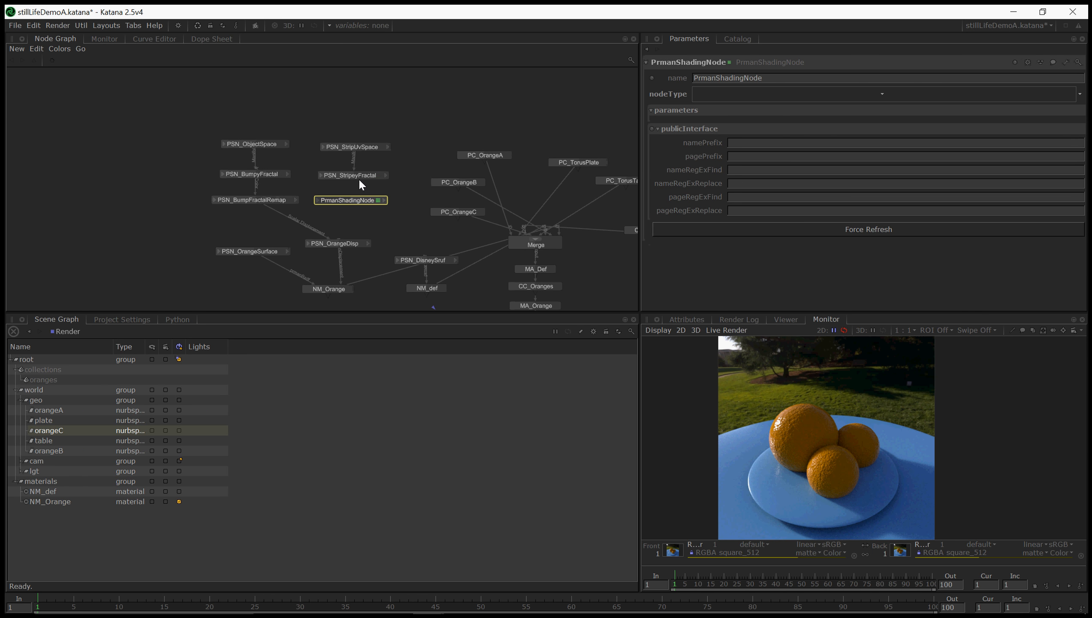
{"action": "left_click", "coordinate": [388, 175]}
{"action": "left_click", "coordinate": [401, 203]}
{"action": "left_click", "coordinate": [327, 200]}
{"action": "left_click", "coordinate": [386, 176]}
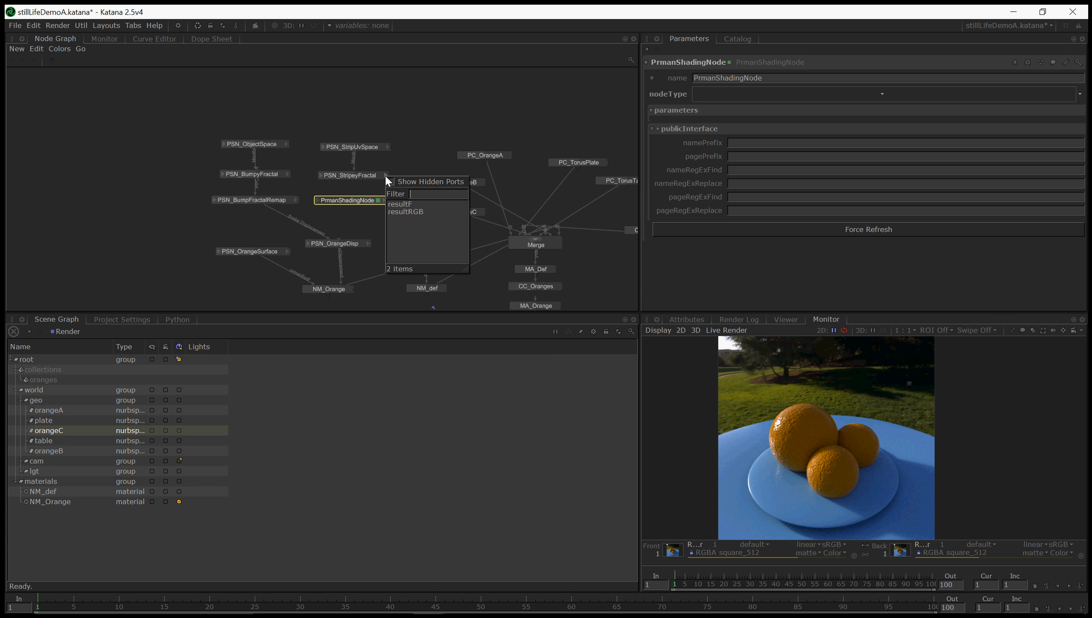
{"action": "left_click", "coordinate": [398, 207]}
{"action": "left_click", "coordinate": [337, 199]}
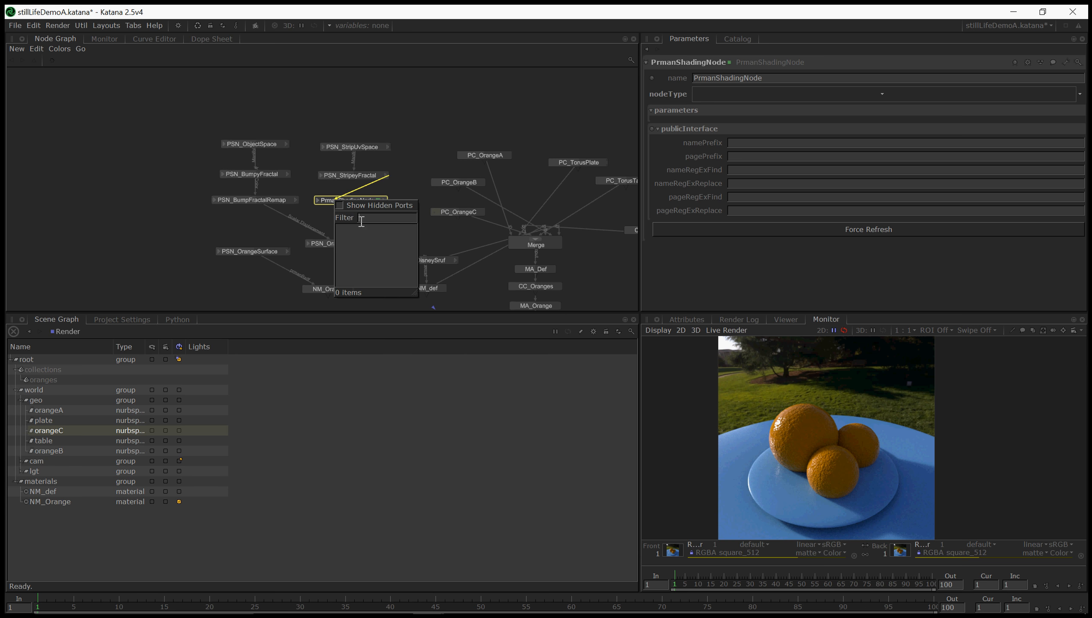
{"action": "left_click", "coordinate": [320, 203]}
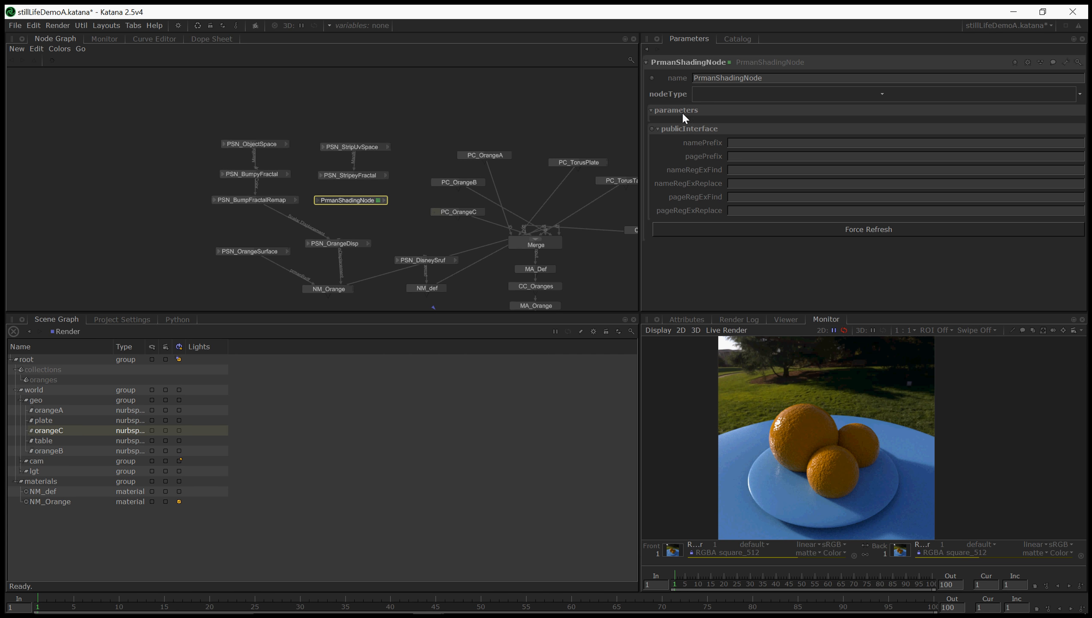
Set the node type of the new shading node below PSN_StripeyFractal to PxrRemap.
{"action": "left_click", "coordinate": [738, 95]}
{"action": "type", "text": "rem"}
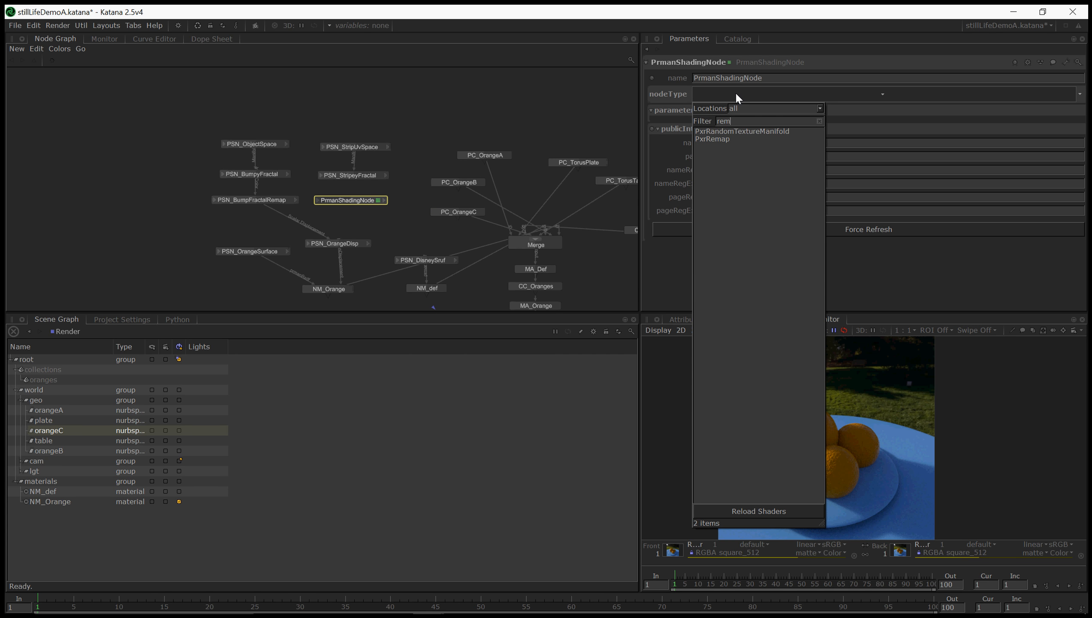
{"action": "key", "text": "Down"}
{"action": "key", "text": "Down"}
{"action": "key", "text": "Return"}
Rename the PxrRemap shading node to PSN_StripeyDispRemap.
{"action": "double_click", "coordinate": [738, 80]}
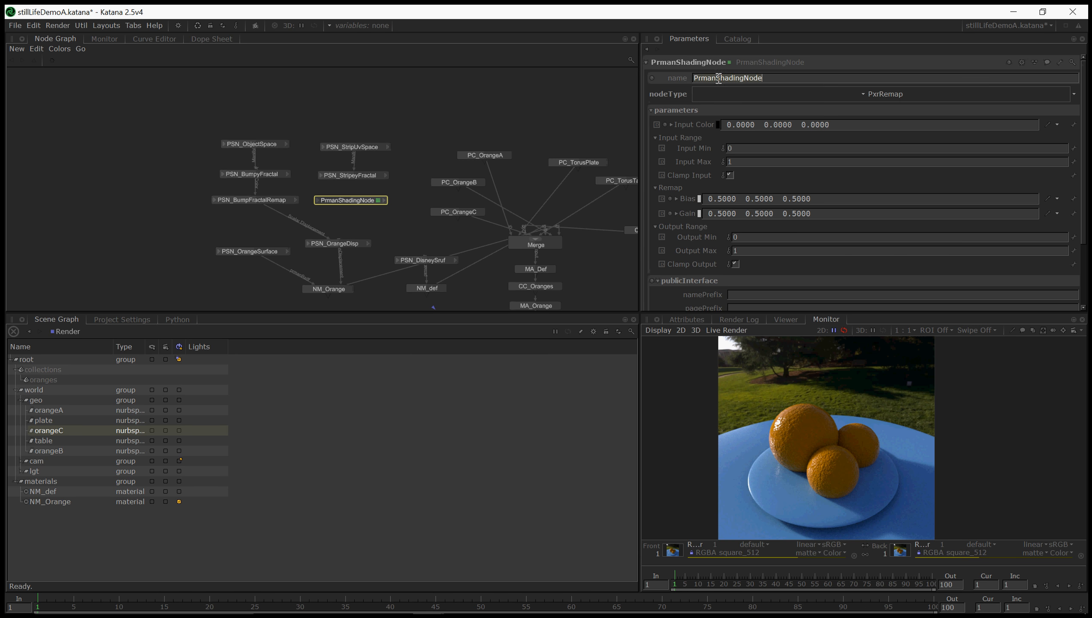
{"action": "double_click", "coordinate": [690, 66]}
{"action": "type", "text": "PSN_Sr"}
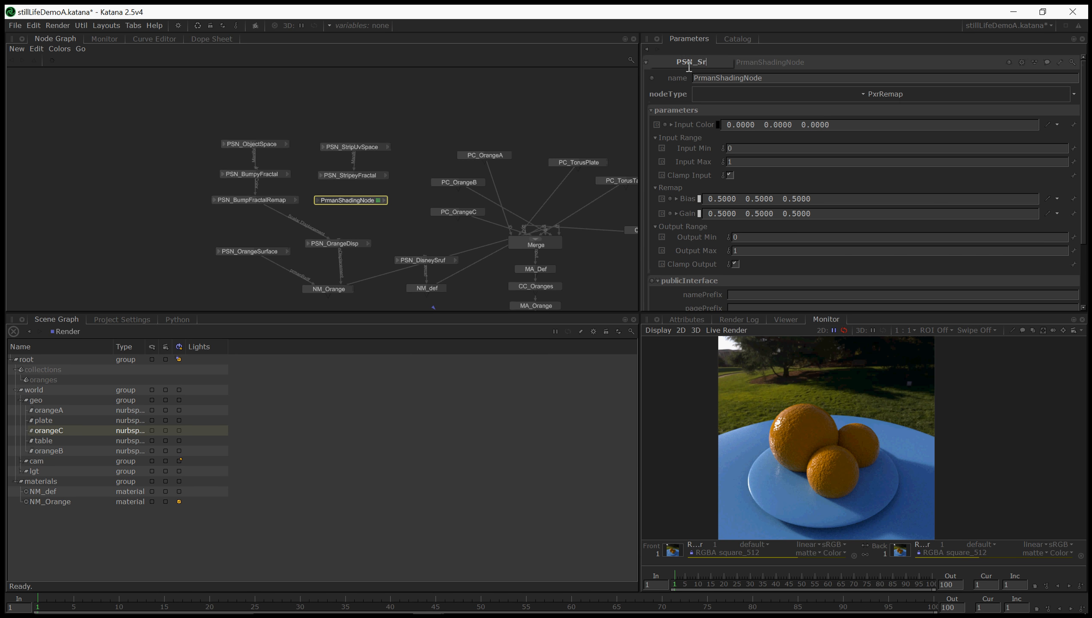
{"action": "key", "text": "BackSpace"}
{"action": "type", "text": "tripeyDispRemap"}
{"action": "key", "text": "Return"}
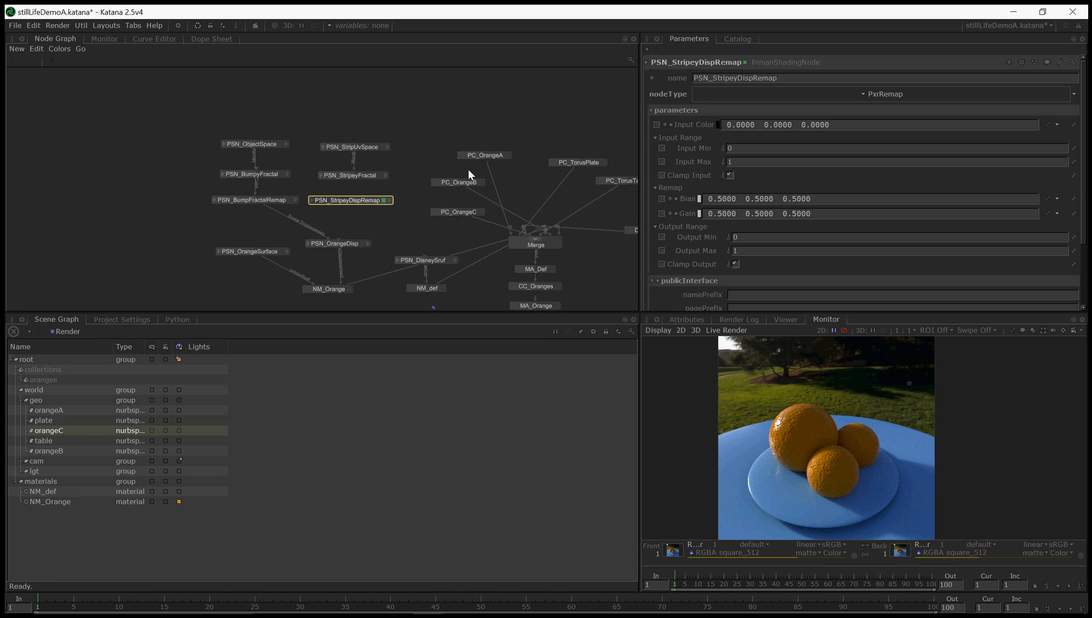
Connect PSN_StripeyFractal's resultRGB output to the Input Color of PSN_StripeyDispRemap.
{"action": "left_click", "coordinate": [385, 175]}
{"action": "left_click", "coordinate": [402, 208]}
{"action": "left_click", "coordinate": [354, 202]}
{"action": "left_click", "coordinate": [368, 230]}
{"action": "left_click", "coordinate": [390, 200]}
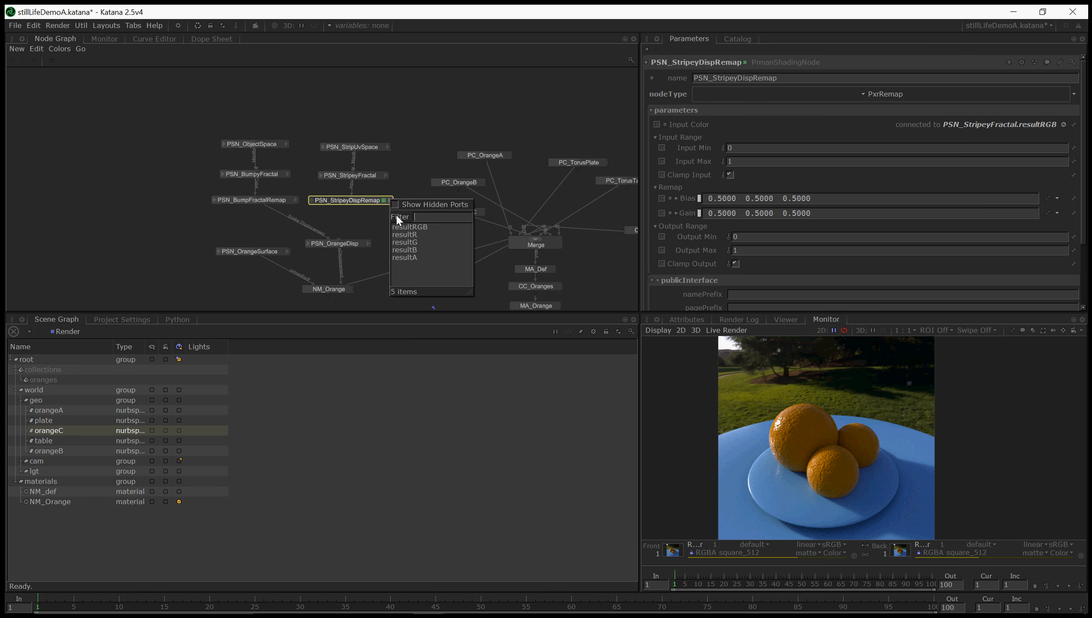
{"action": "left_click", "coordinate": [407, 228]}
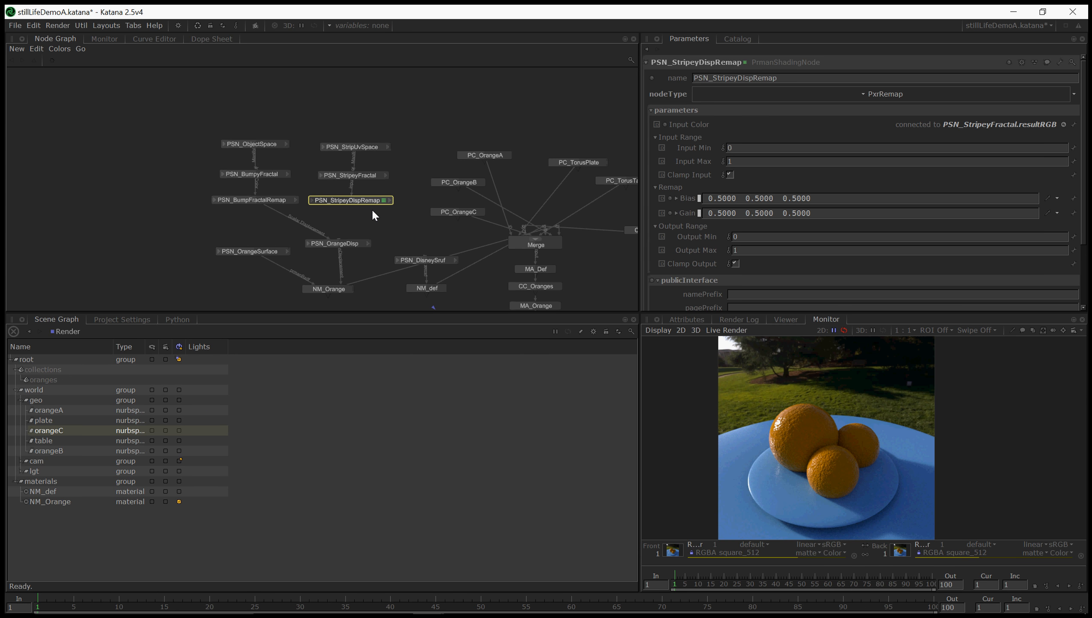
Create a new PrmanShadingNode and place it between PSN_StripeyDispRemap and PSN_OrangeDisp.
{"action": "key", "text": "Tab"}
{"action": "type", "text": "p"}
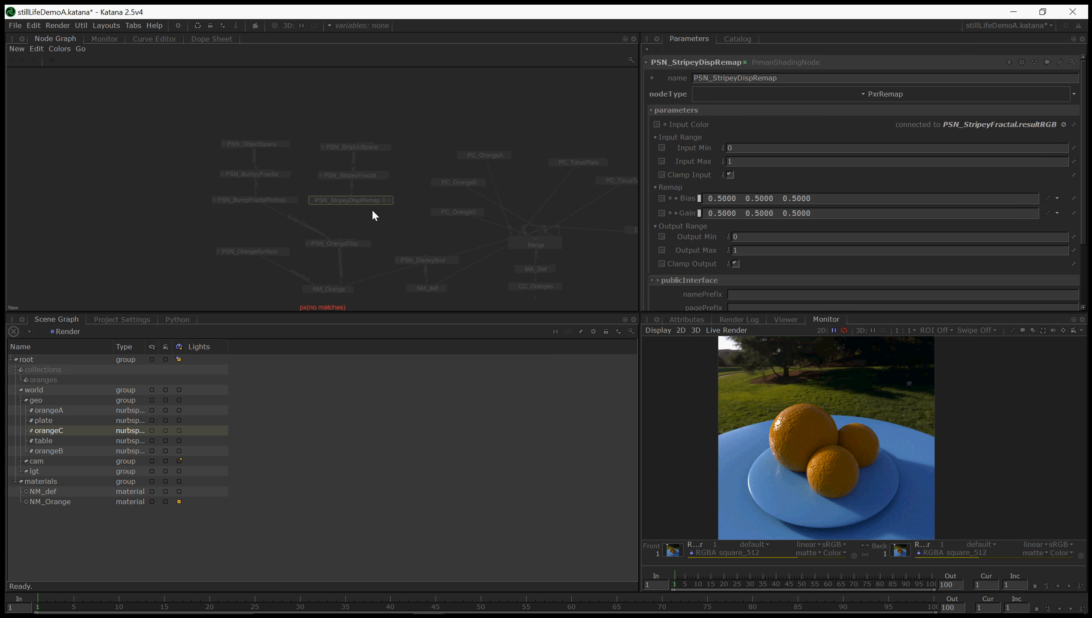
{"action": "key", "text": "Down"}
{"action": "key", "text": "Down"}
{"action": "key", "text": "Down"}
{"action": "key", "text": "Down"}
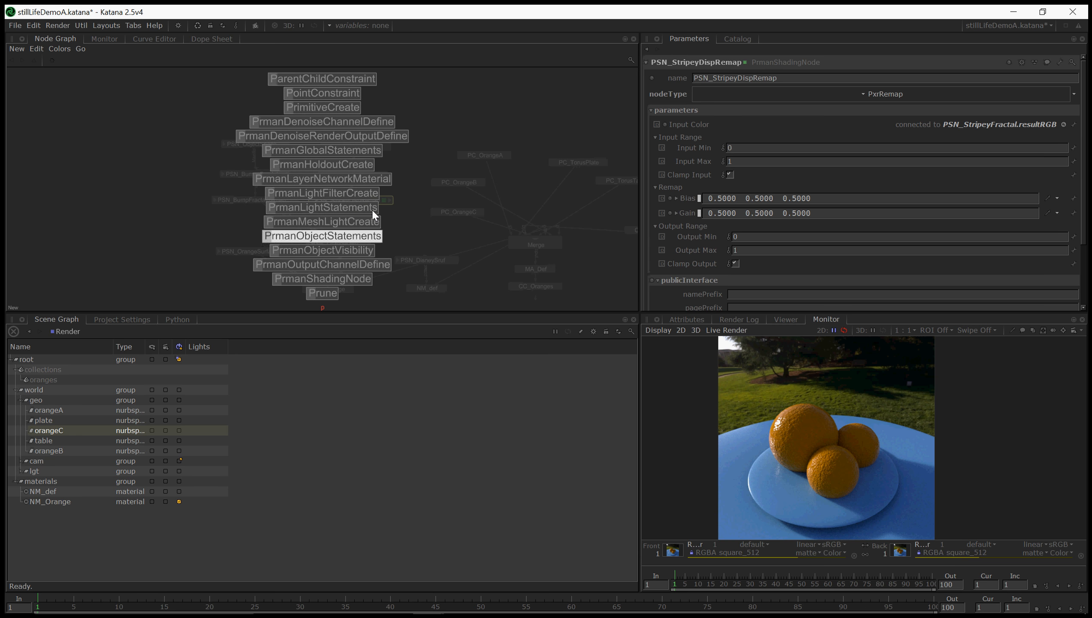
{"action": "key", "text": "Down"}
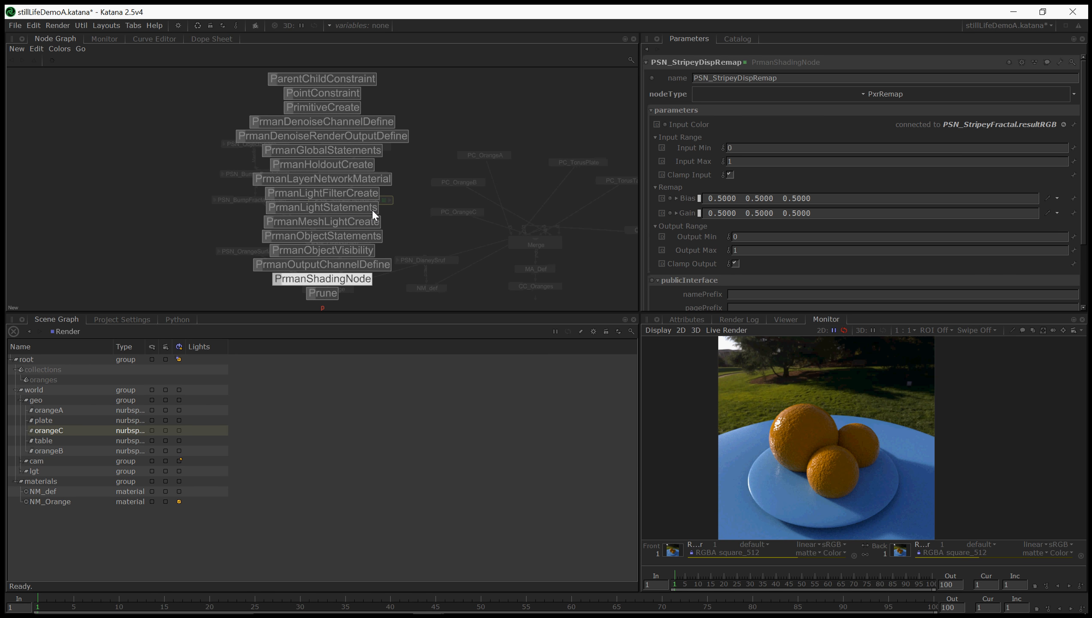
{"action": "key", "text": "Return"}
{"action": "left_click", "coordinate": [335, 220]}
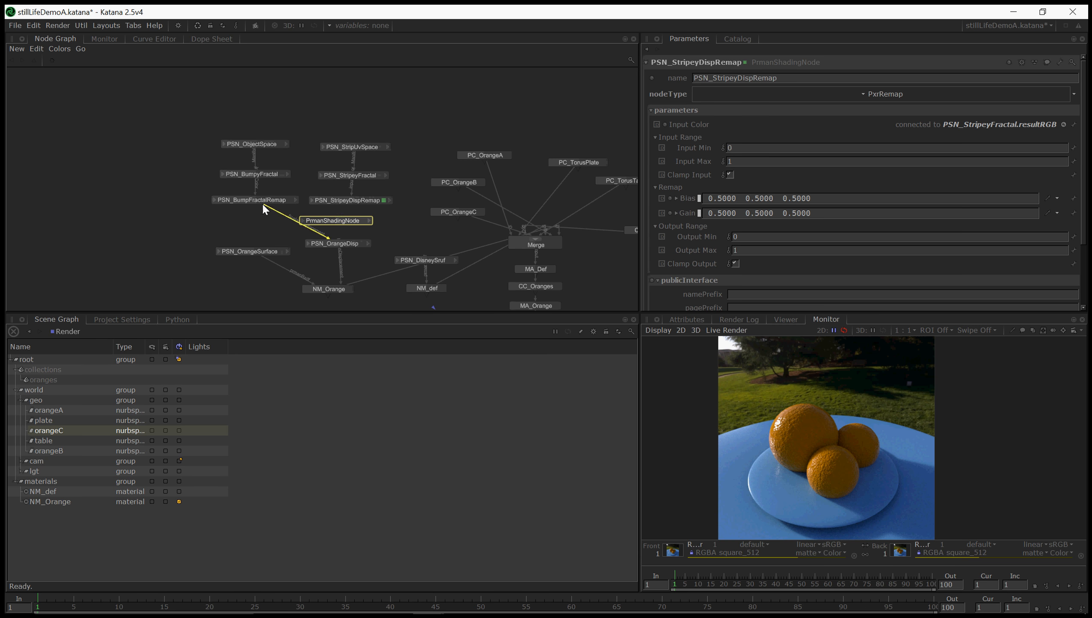
Set the new shading node's type to PxrSeExpr.
{"action": "left_click", "coordinate": [786, 95]}
{"action": "type", "text": "se"}
{"action": "left_click", "coordinate": [731, 146]}
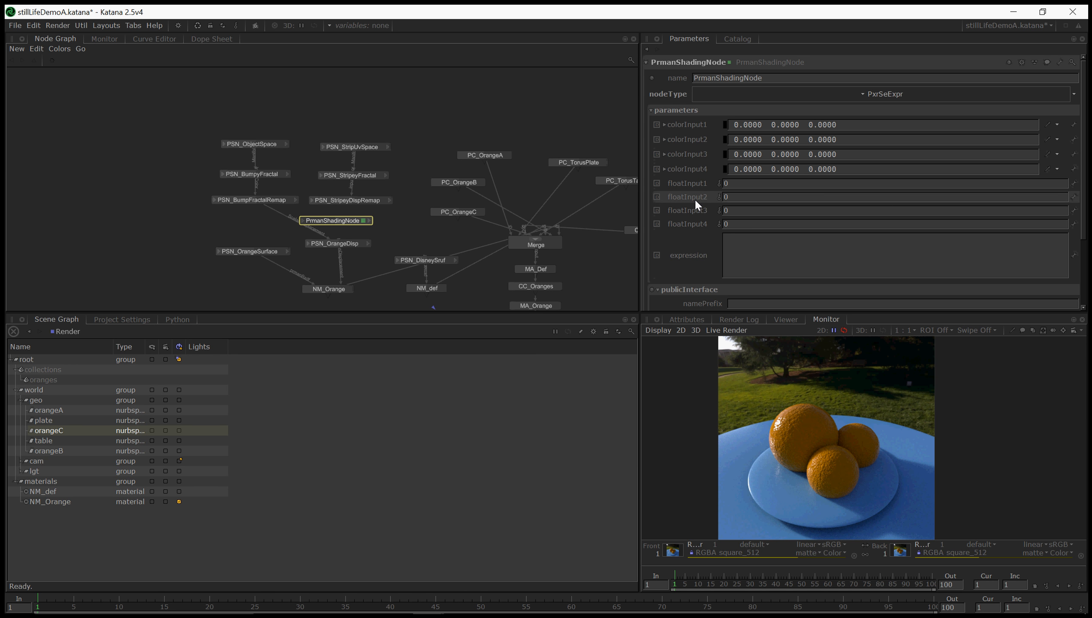
Connect the resultR outputs of PSN_BumpFractalRemap and PSN_StripeyDispRemap to the expression node's floatInput1 and floatInput2, respectively.
{"action": "left_click", "coordinate": [309, 218]}
{"action": "left_click", "coordinate": [334, 279]}
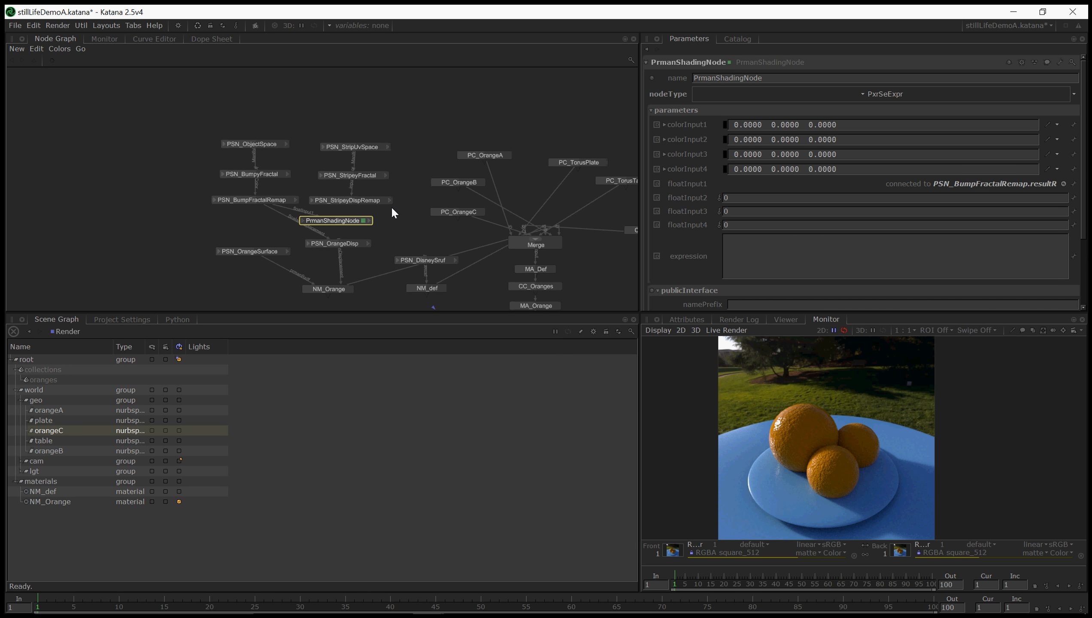
{"action": "left_click", "coordinate": [389, 199]}
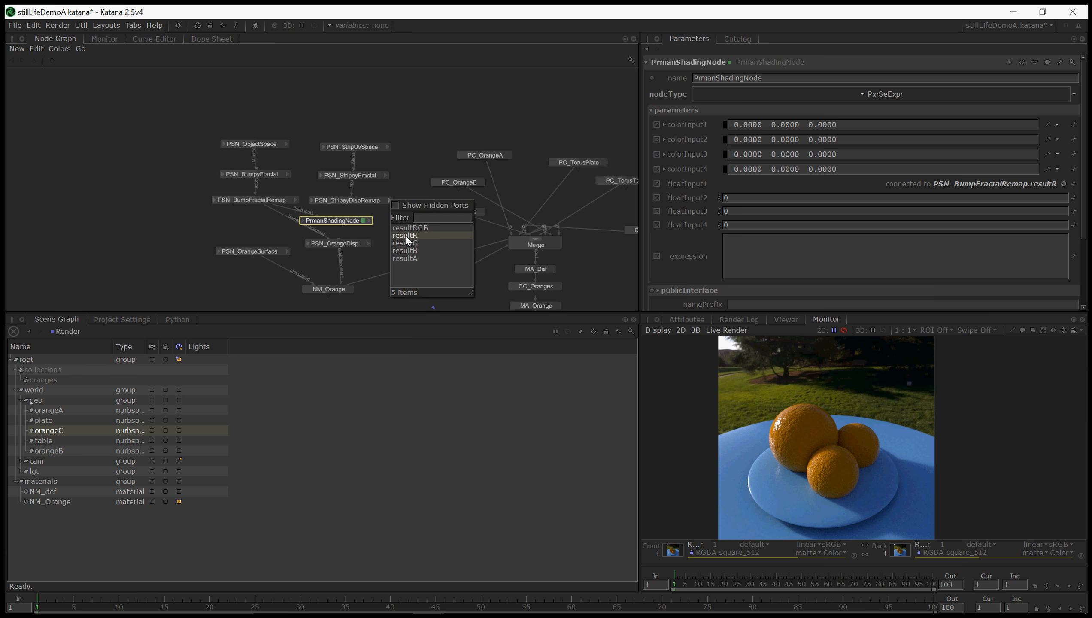
{"action": "left_click", "coordinate": [406, 236]}
{"action": "left_click", "coordinate": [346, 222]}
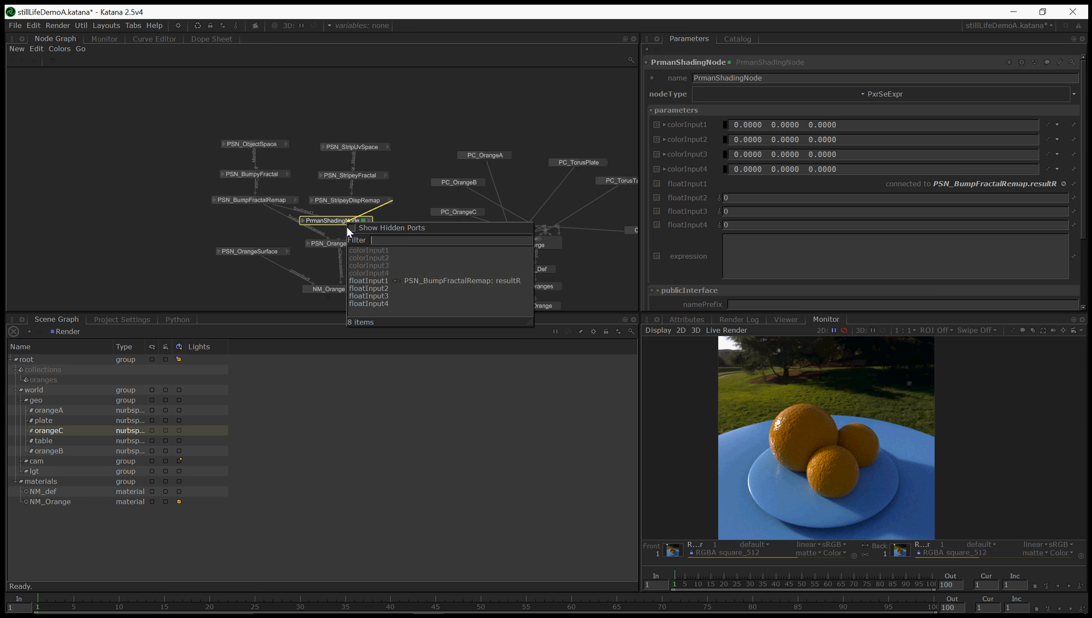
{"action": "left_click", "coordinate": [372, 289]}
Write the two-line expression "$out = floatInput1+floatInput2;" and "$out" in the PxrSeExpr node.
{"action": "left_click", "coordinate": [732, 252]}
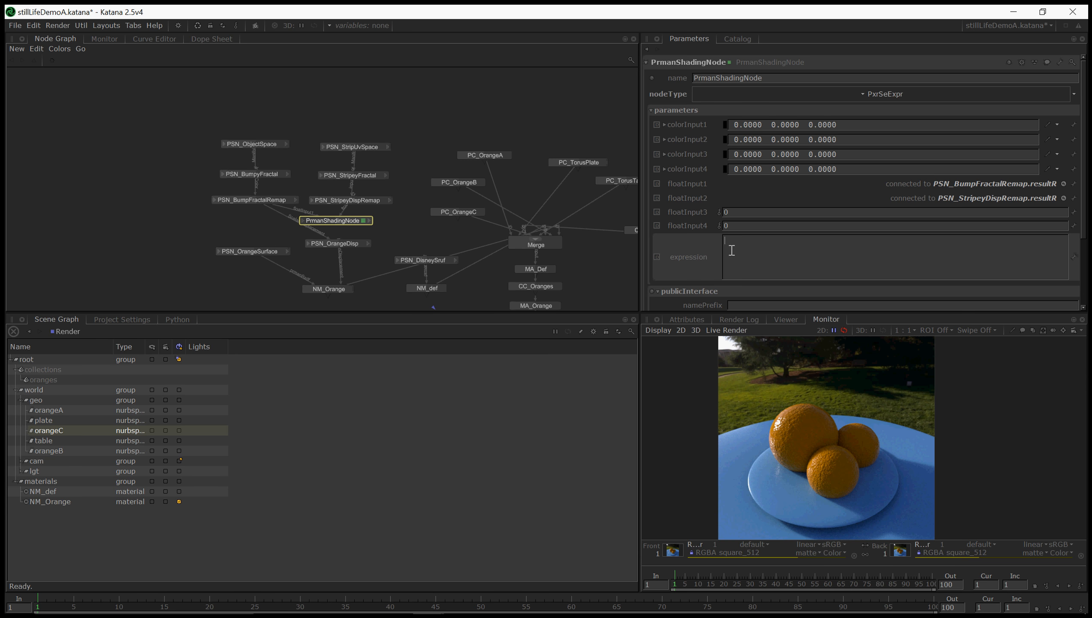
{"action": "type", "text": "$out = flaoatInput1+floatInput"}
{"action": "type", "text": "@"}
{"action": "key", "text": "BackSpace"}
{"action": "key", "text": "BackSpace"}
{"action": "type", "text": "$out"}
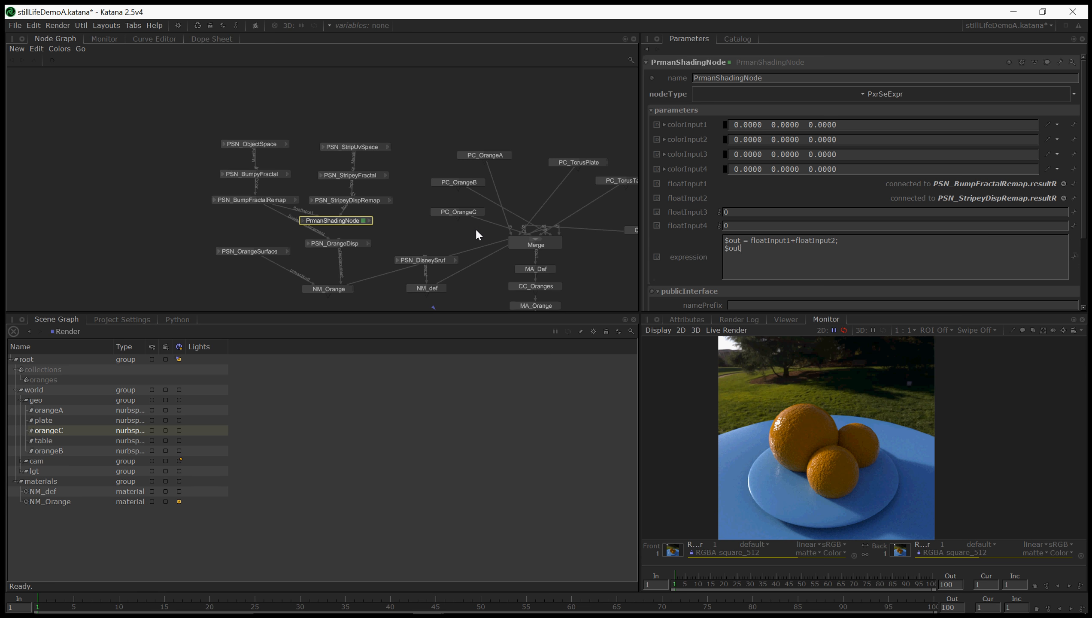
{"action": "left_click", "coordinate": [772, 248]}
{"action": "left_click", "coordinate": [369, 219]}
{"action": "left_click_drag", "start_coordinate": [742, 249], "coordinate": [709, 237]}
{"action": "left_click", "coordinate": [749, 249]}
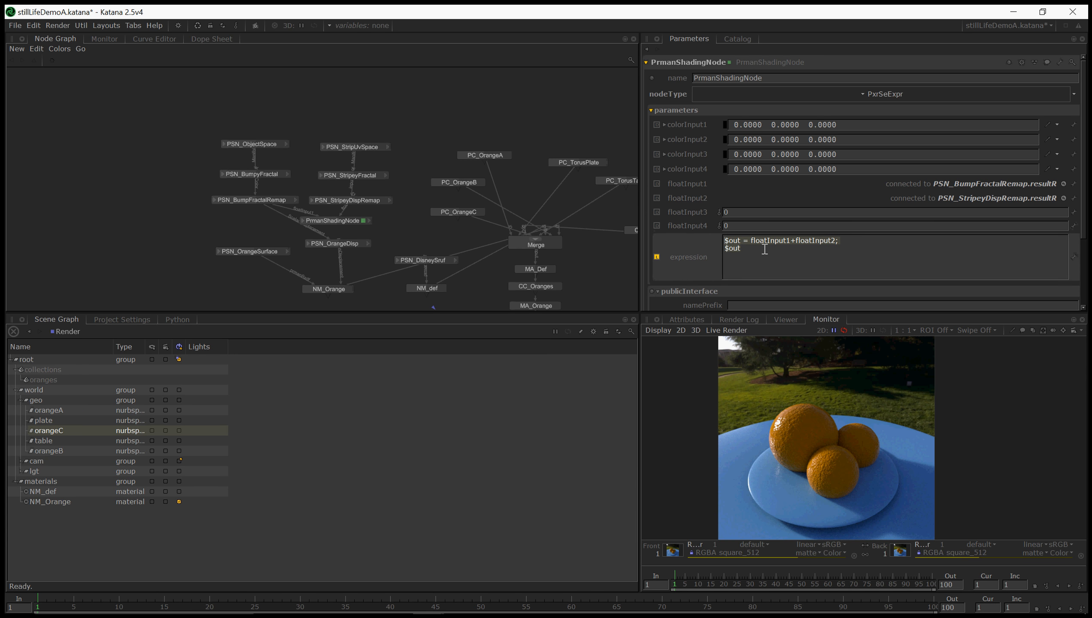
Connect the expression node's resultF output to the Scalar Displacement input of PSN_OrangeDisp.
{"action": "scroll", "coordinate": [378, 234], "scroll_direction": "up", "scroll_amount": 3}
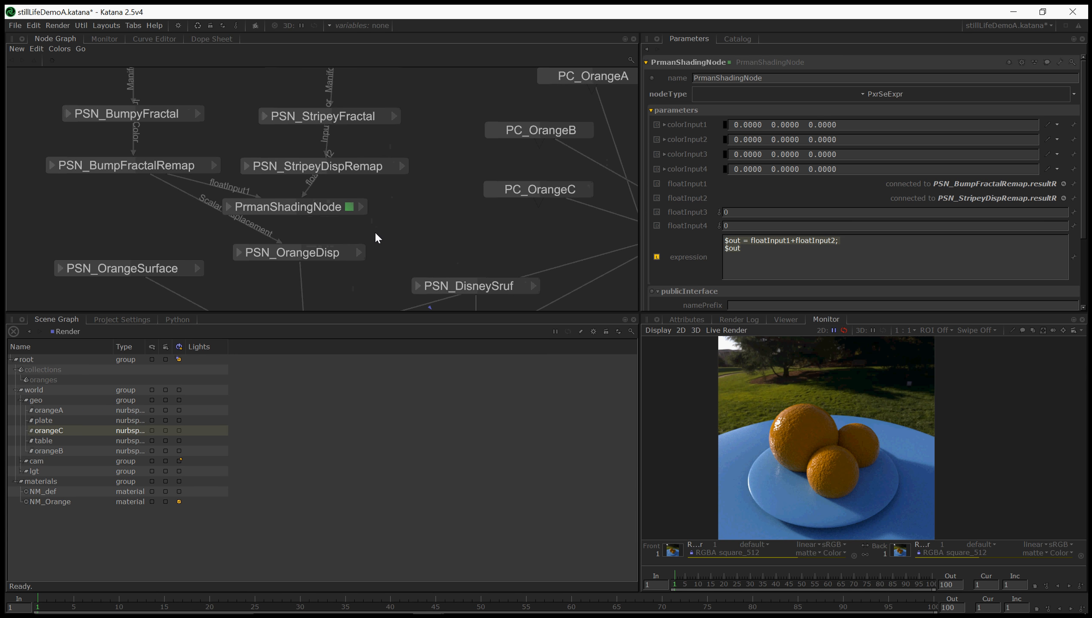
{"action": "left_click", "coordinate": [361, 207]}
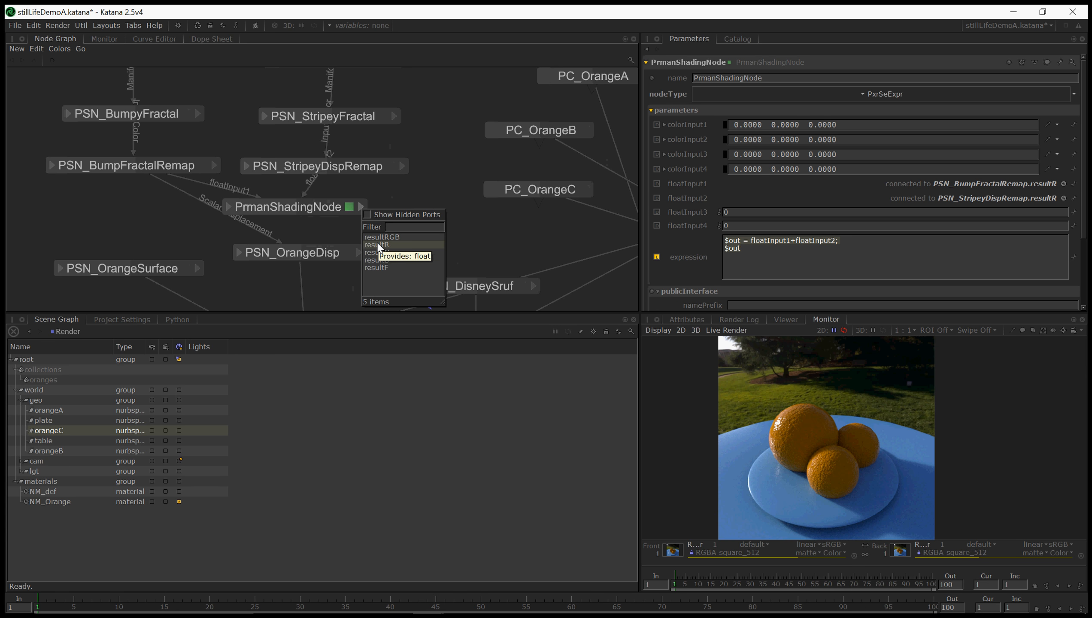
{"action": "left_click", "coordinate": [392, 265]}
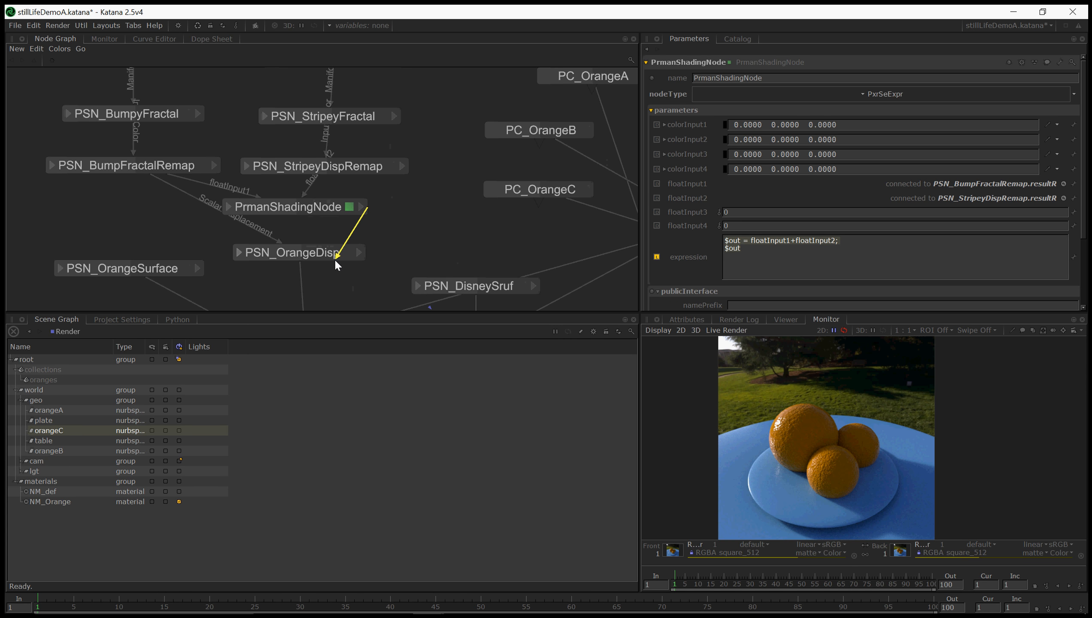
{"action": "left_click", "coordinate": [291, 254]}
{"action": "left_click", "coordinate": [322, 287]}
{"action": "scroll", "coordinate": [384, 235], "scroll_direction": "down", "scroll_amount": 4}
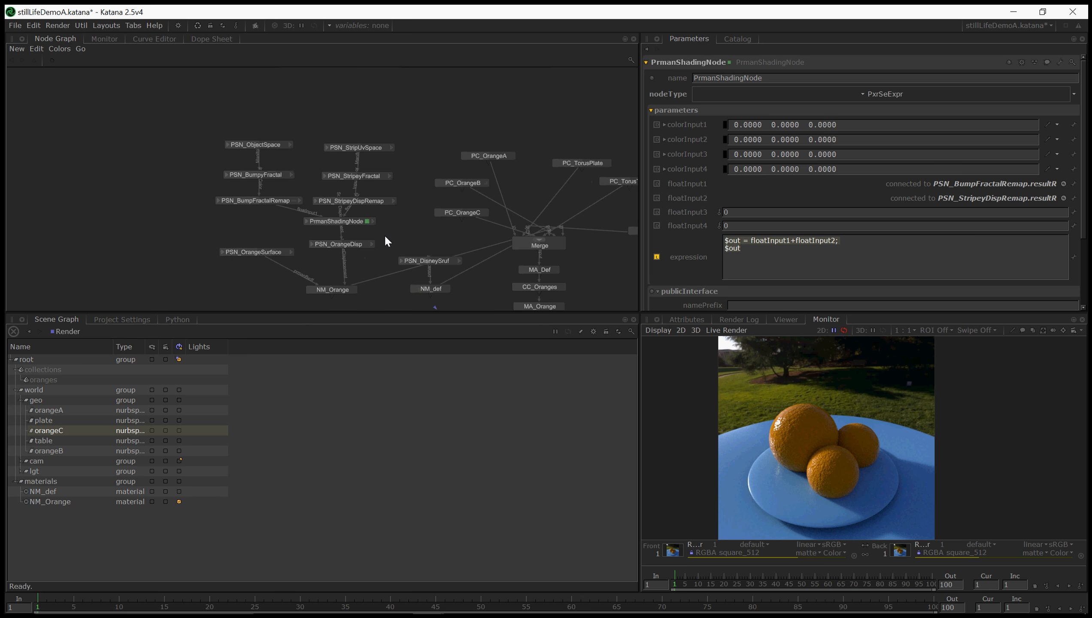
Move the three stripey pattern nodes slightly aside and show the output range parameters of PSN_StripeyDispRemap.
{"action": "left_click_drag", "start_coordinate": [415, 115], "coordinate": [383, 202]}
{"action": "left_click", "coordinate": [385, 199]}
{"action": "double_click", "coordinate": [387, 196]}
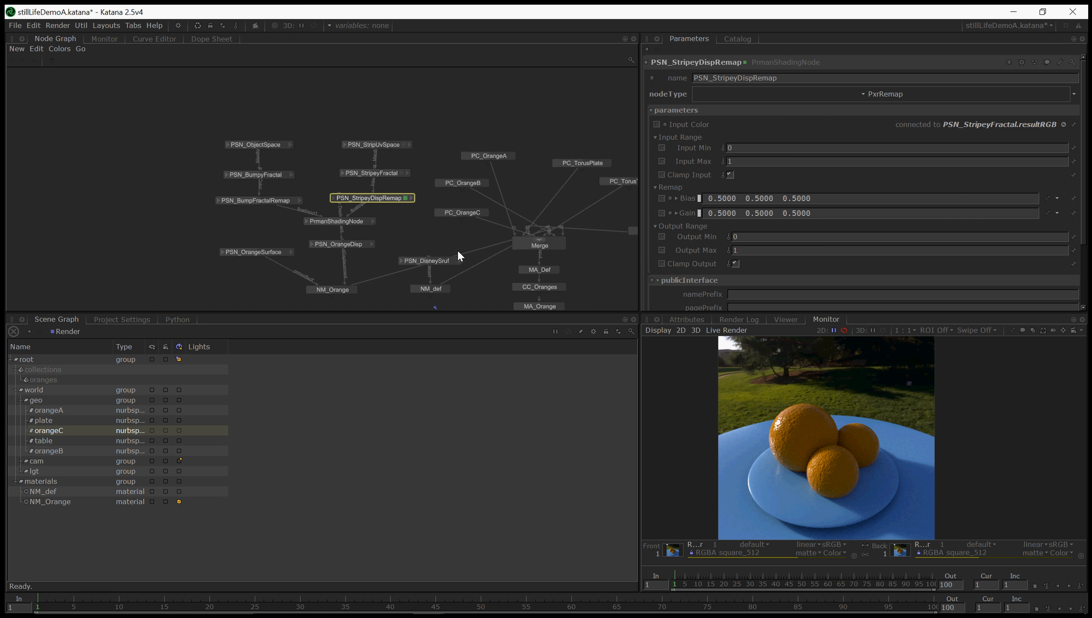
{"action": "scroll", "coordinate": [723, 267], "scroll_direction": "down", "scroll_amount": 3}
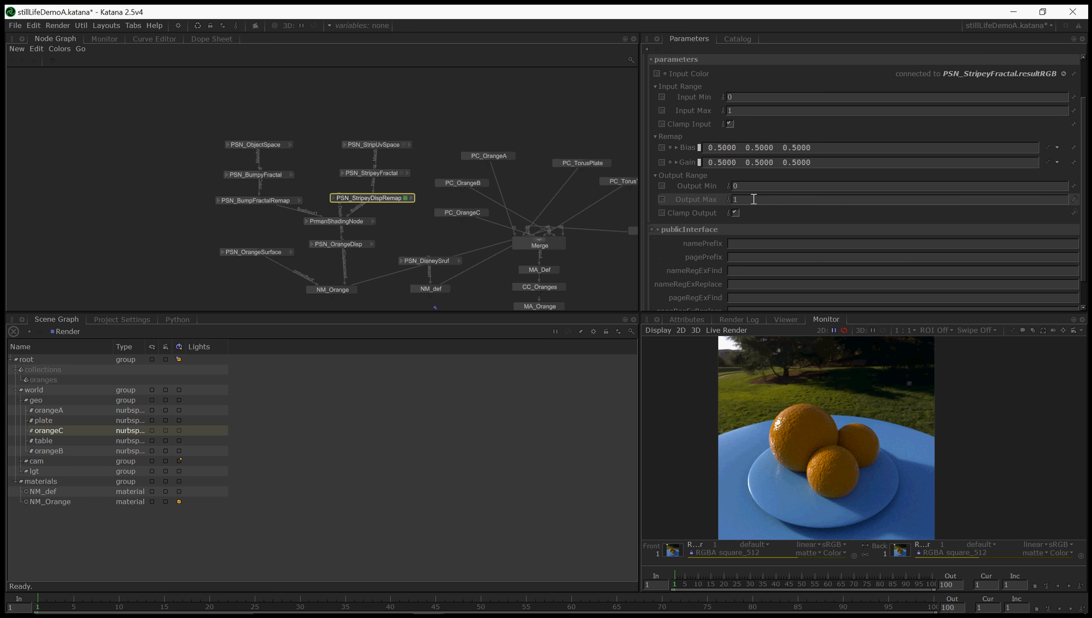
{"action": "left_click", "coordinate": [421, 237]}
Run a preview render from the Render node and show the catalog of renders.
{"action": "middle_click_drag", "start_coordinate": [436, 285], "coordinate": [349, 106]}
{"action": "right_click", "coordinate": [447, 240]}
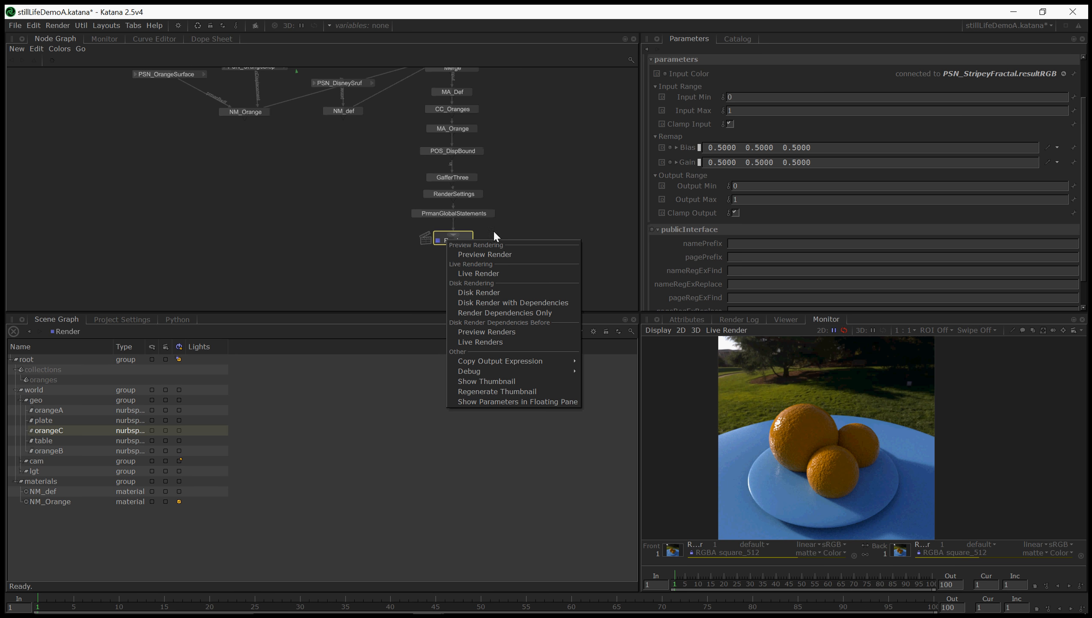
{"action": "left_click", "coordinate": [498, 255]}
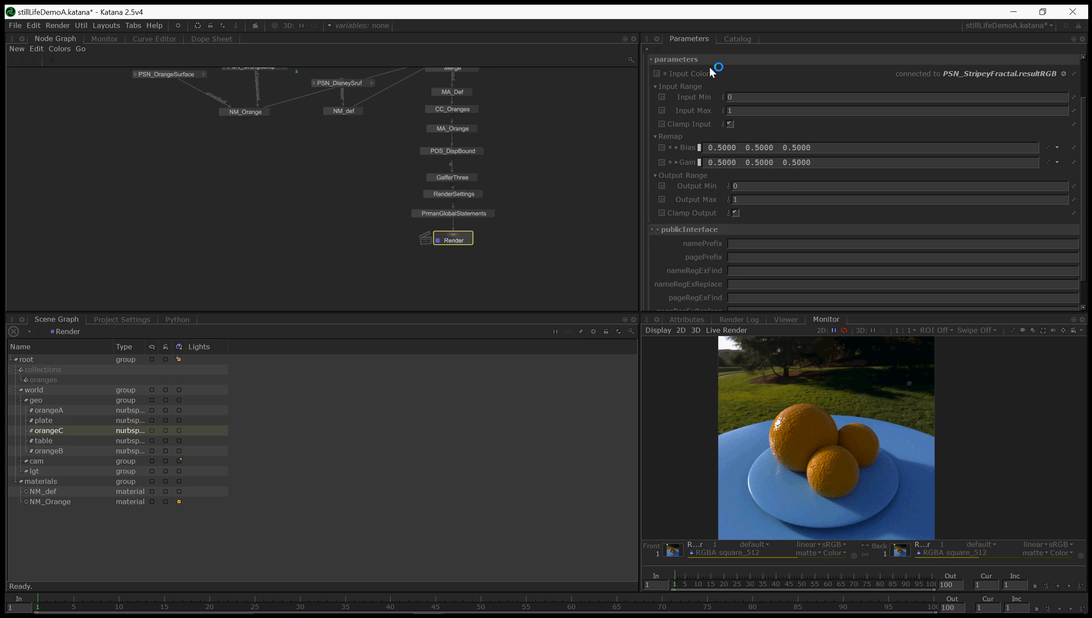
{"action": "left_click", "coordinate": [735, 39]}
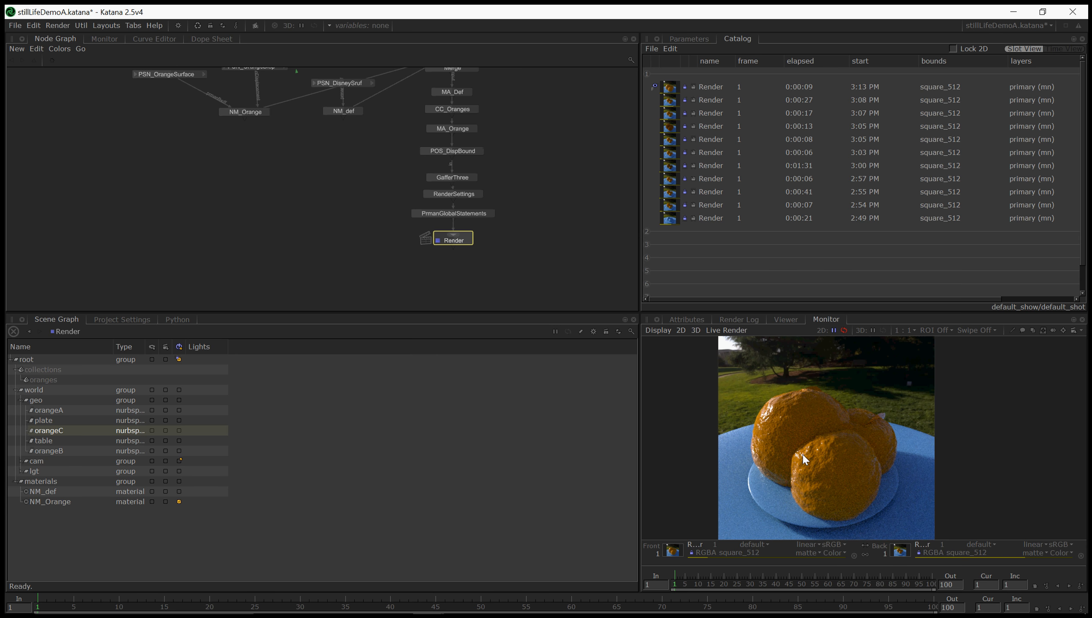
Connect PSN_BumpFractalRemap's resultR directly to PSN_OrangeDisp's Scalar Displacement and shift the expression node aside.
{"action": "middle_click_drag", "start_coordinate": [197, 120], "coordinate": [328, 245]}
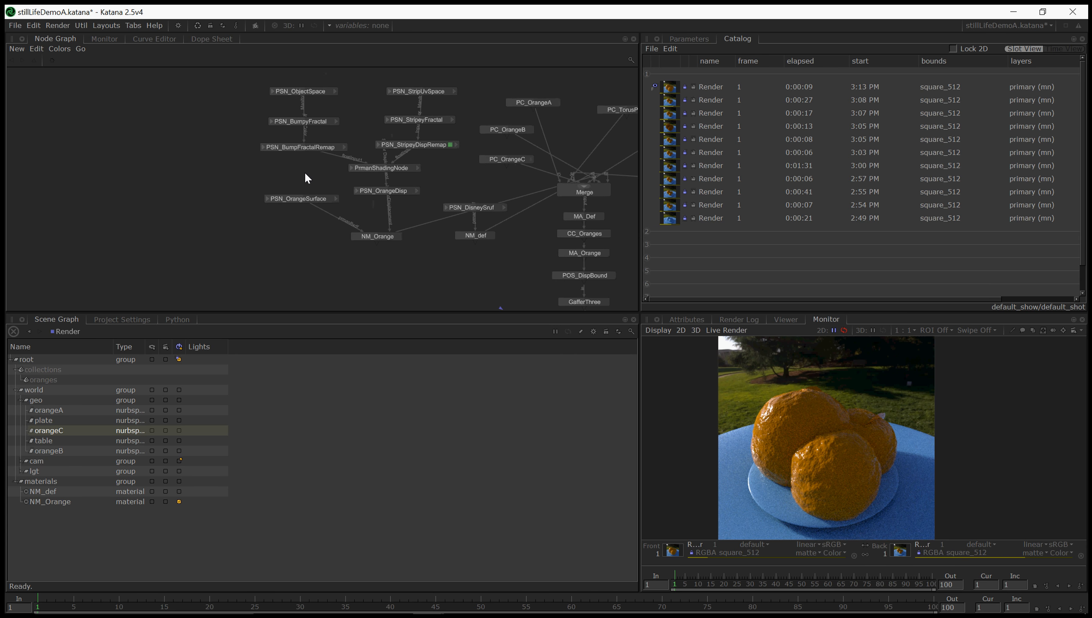
{"action": "left_click", "coordinate": [344, 146]}
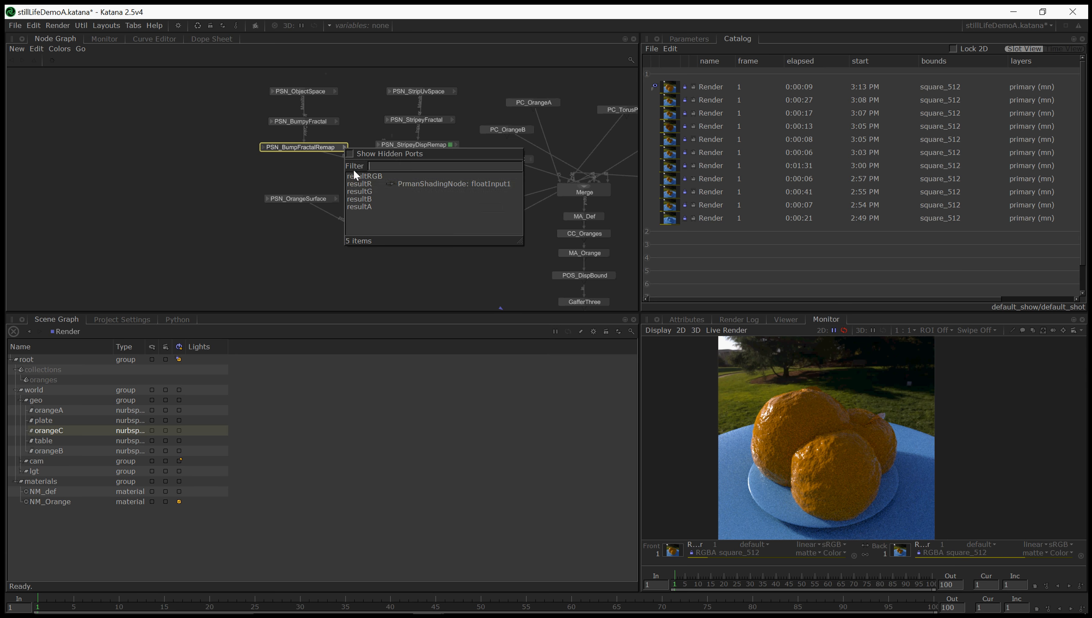
{"action": "left_click", "coordinate": [359, 183]}
{"action": "left_click", "coordinate": [380, 187]}
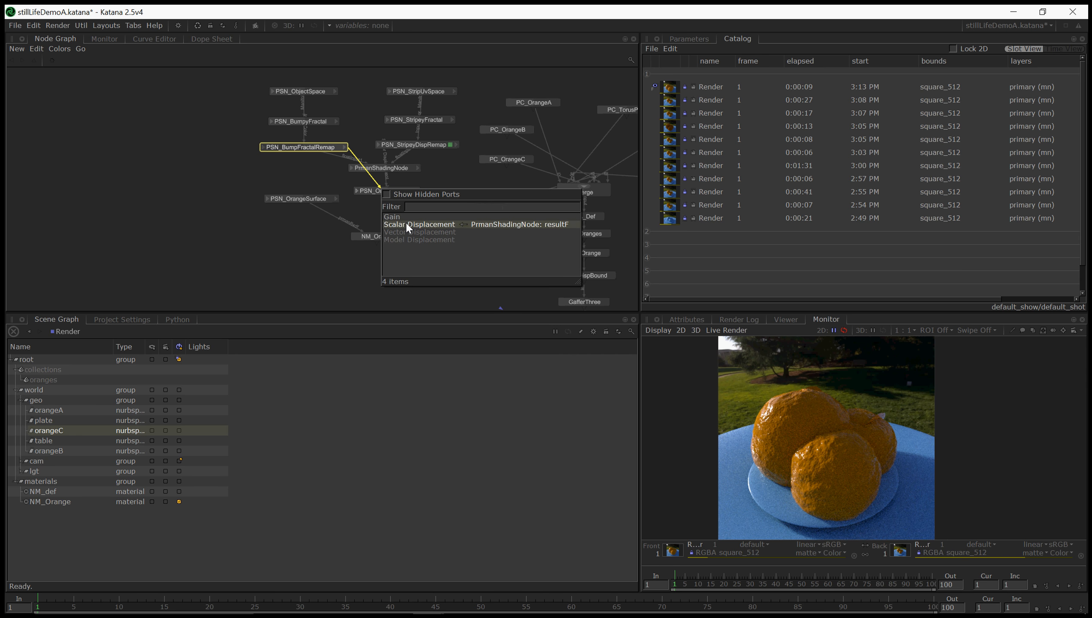
{"action": "left_click", "coordinate": [406, 225]}
{"action": "left_click_drag", "start_coordinate": [399, 169], "coordinate": [423, 171]}
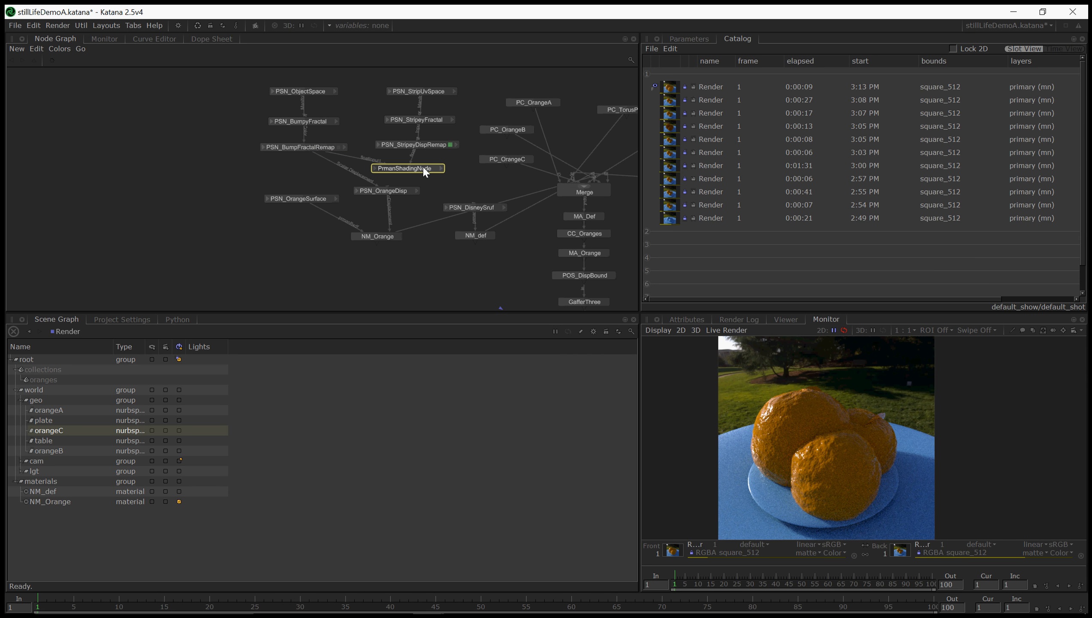
Rename the PxrSeExpr shading node to PSN_SeExprDispAdd.
{"action": "key", "text": "e"}
{"action": "scroll", "coordinate": [691, 115], "scroll_direction": "up", "scroll_amount": 2}
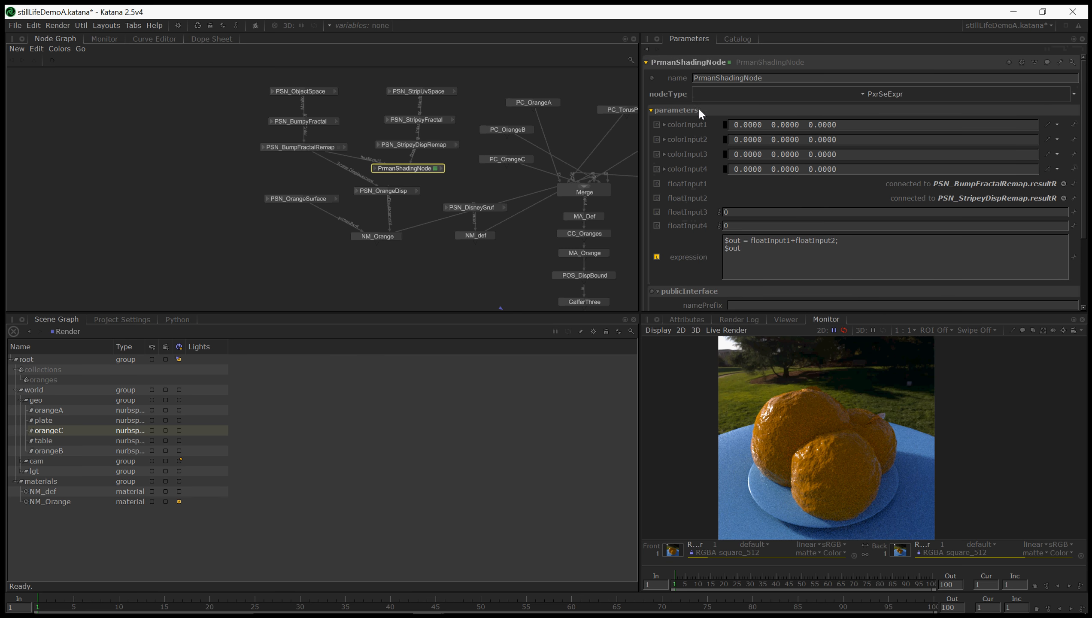
{"action": "left_click", "coordinate": [697, 64]}
{"action": "key", "text": "ctrl+a"}
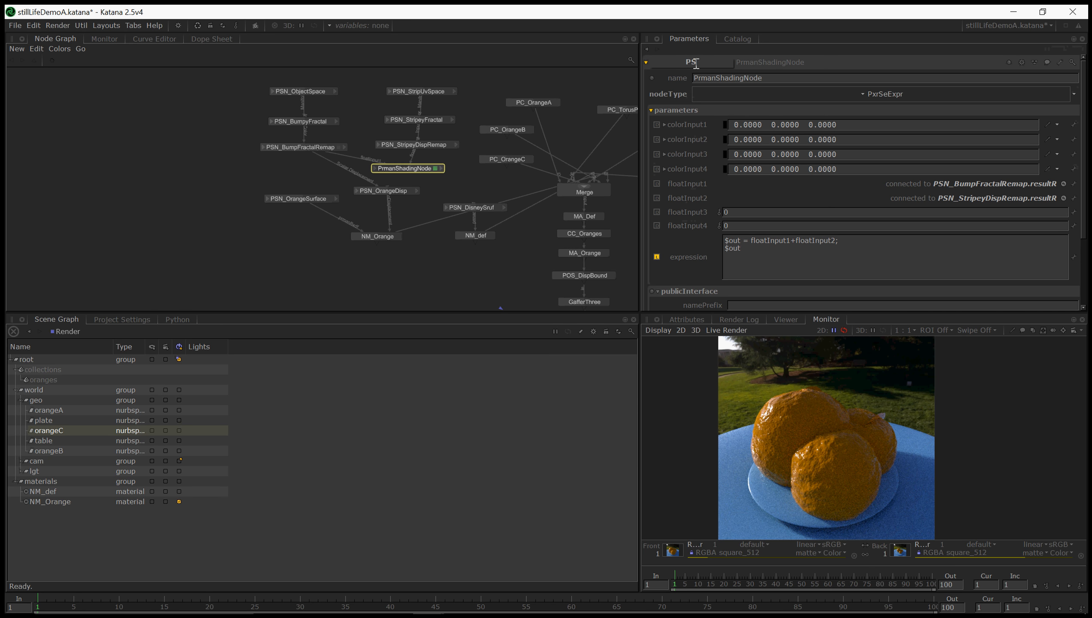
{"action": "type", "text": "PSN_SeExp"}
{"action": "type", "text": "rDispAccum"}
{"action": "key", "text": "BackSpace"}
{"action": "key", "text": "BackSpace"}
{"action": "key", "text": "BackSpace"}
{"action": "key", "text": "BackSpace"}
{"action": "type", "text": "dd"}
{"action": "key", "text": "Return"}
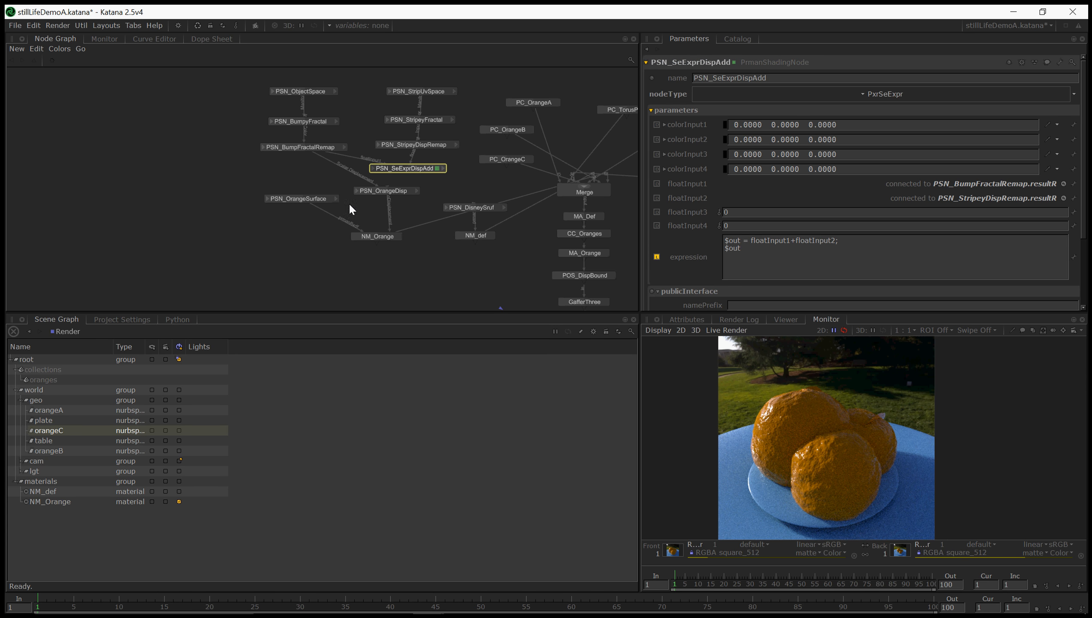
Connect PSN_StripeyDispRemap's resultR output to an input of PSN_OrangeSurface.
{"action": "left_click", "coordinate": [312, 200]}
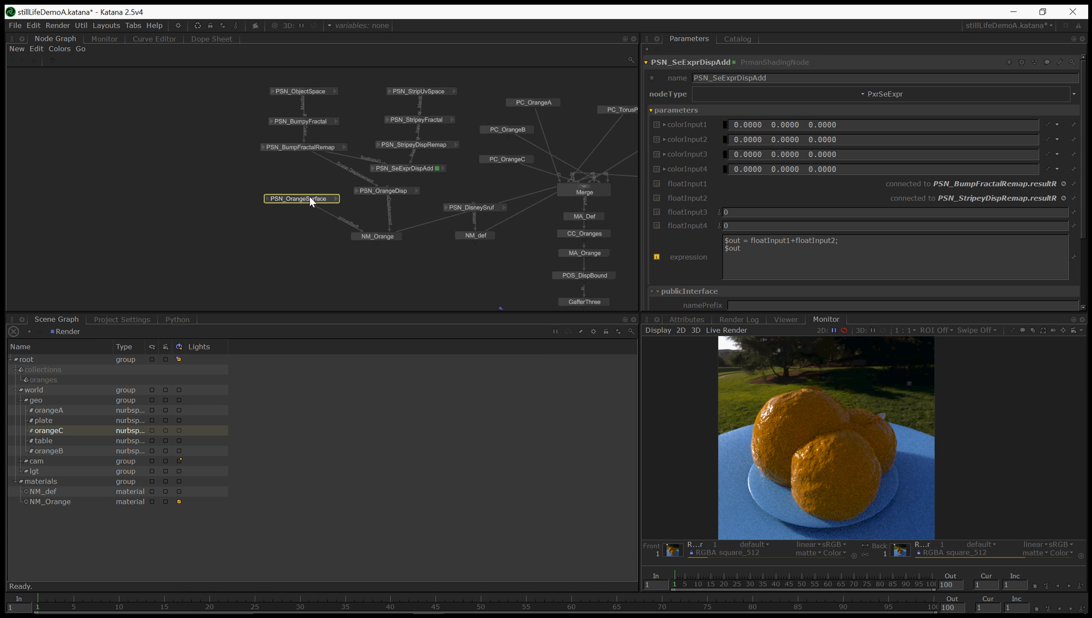
{"action": "left_click", "coordinate": [455, 144]}
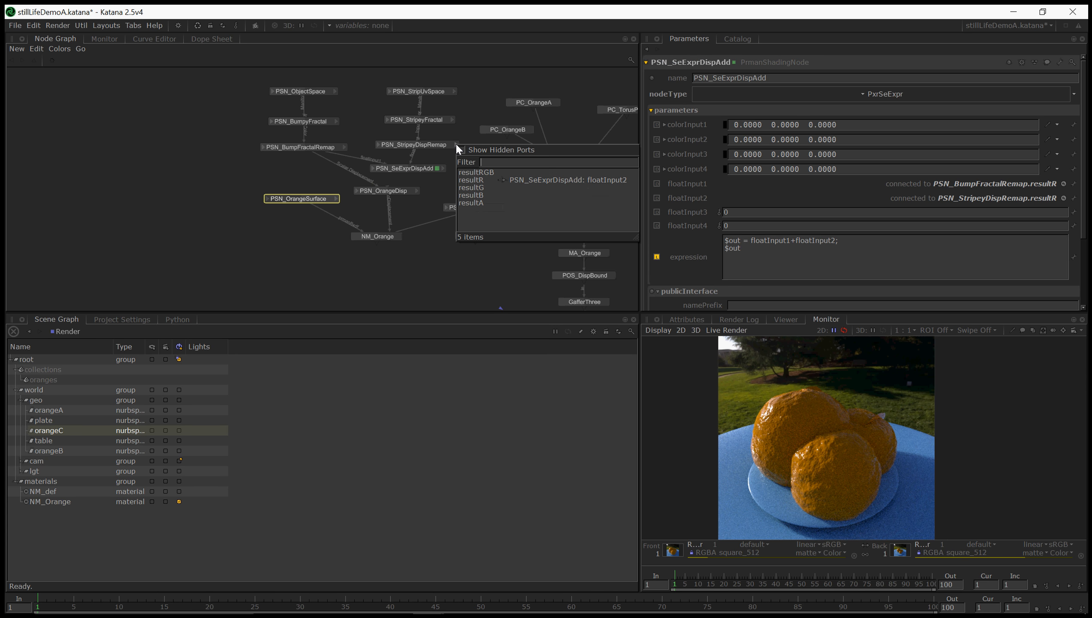
{"action": "left_click", "coordinate": [472, 180]}
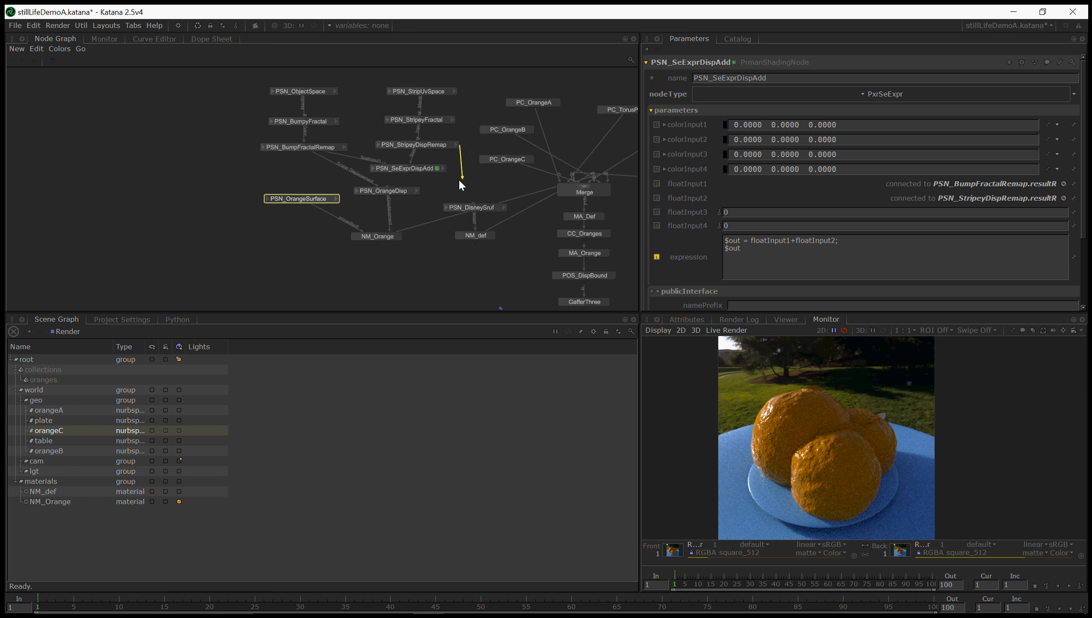
{"action": "left_click", "coordinate": [308, 198]}
{"action": "left_click", "coordinate": [336, 224]}
Start a live render from the Render node.
{"action": "middle_click_drag", "start_coordinate": [437, 308], "coordinate": [329, 207]}
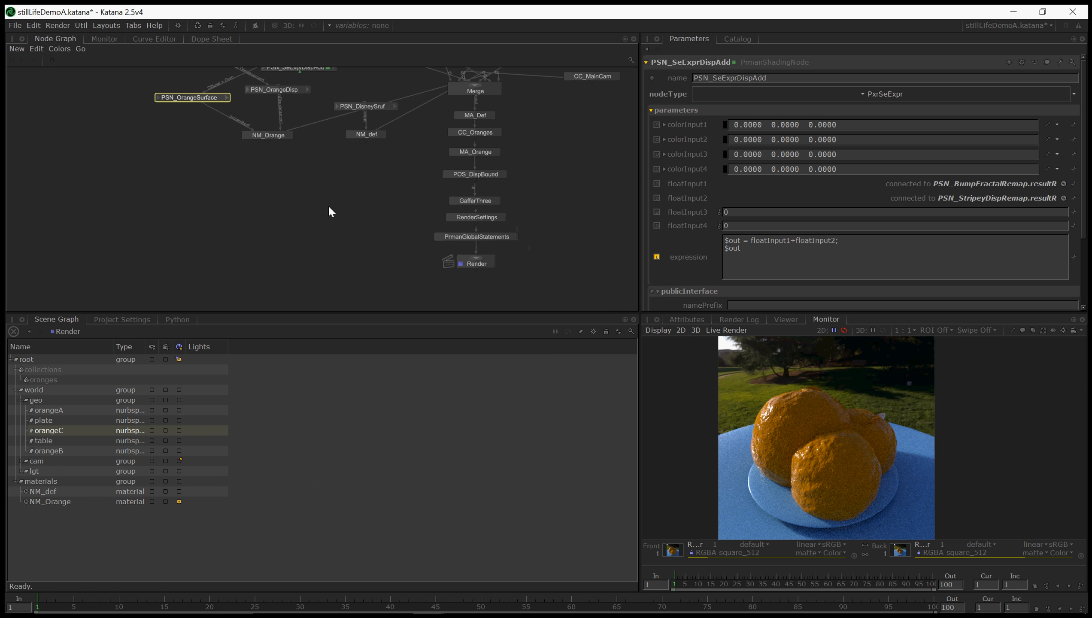
{"action": "right_click", "coordinate": [473, 263]}
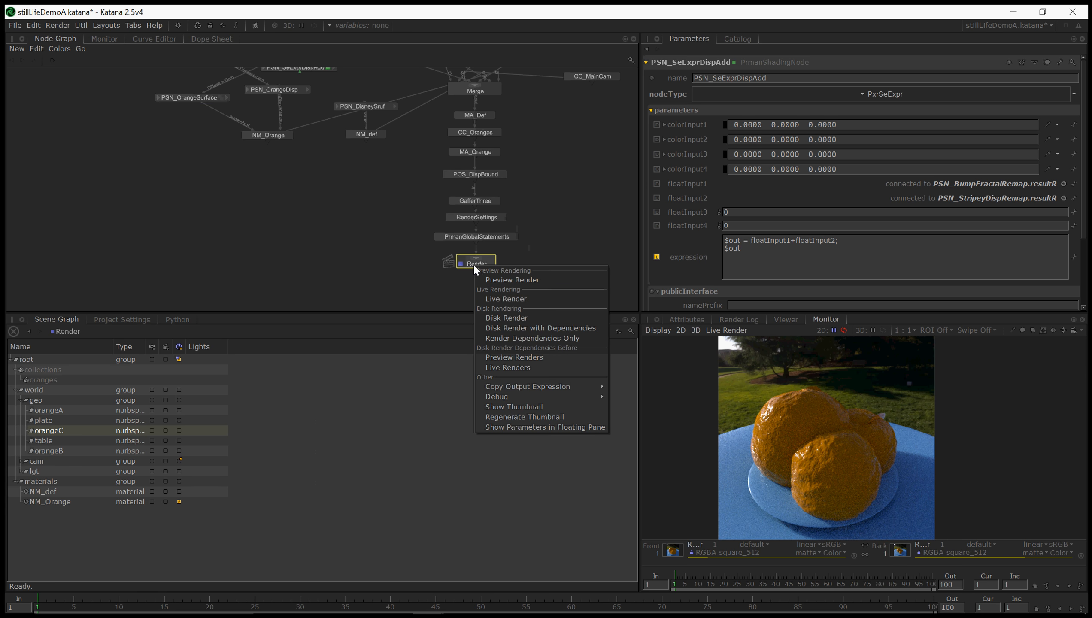
{"action": "left_click", "coordinate": [503, 295]}
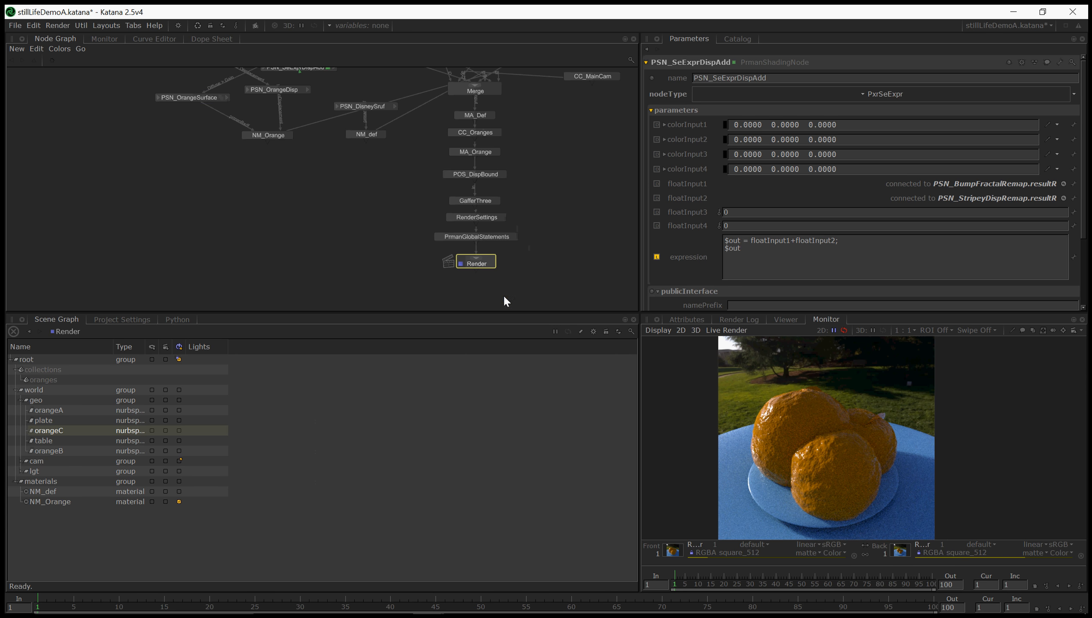
Assign the newest live render in the Catalog to the Monitor's front buffer.
{"action": "left_click", "coordinate": [738, 38]}
{"action": "left_click_drag", "start_coordinate": [849, 466], "coordinate": [677, 557]}
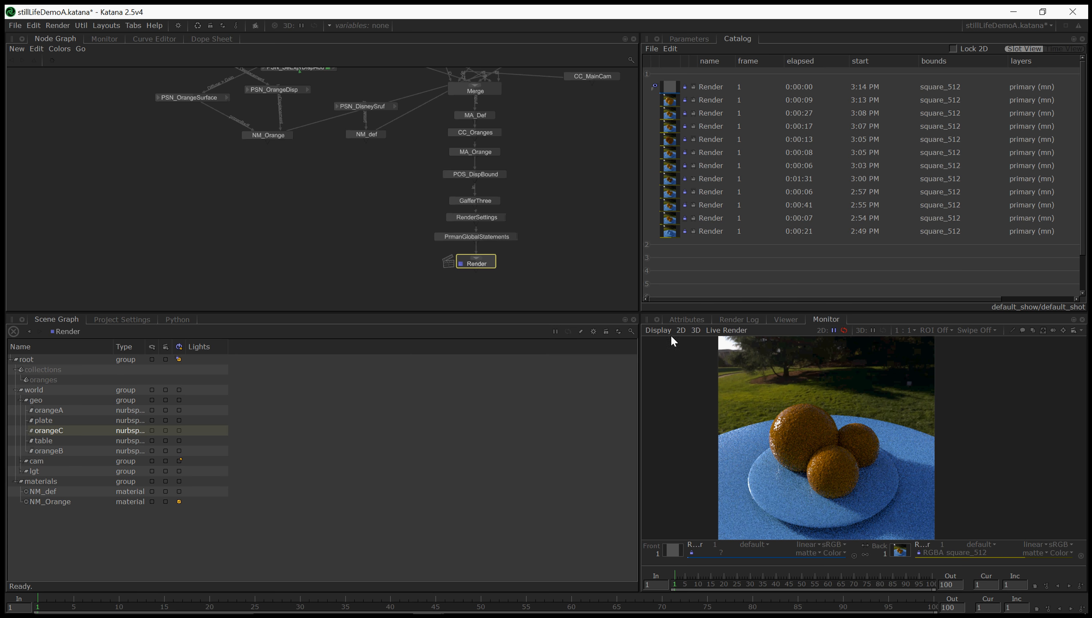
Try Frequency values of 2 and 4 on PSN_StripeyFractal, settling on 5.
{"action": "middle_click_drag", "start_coordinate": [280, 195], "coordinate": [390, 278]}
{"action": "middle_click_drag", "start_coordinate": [303, 129], "coordinate": [313, 186]}
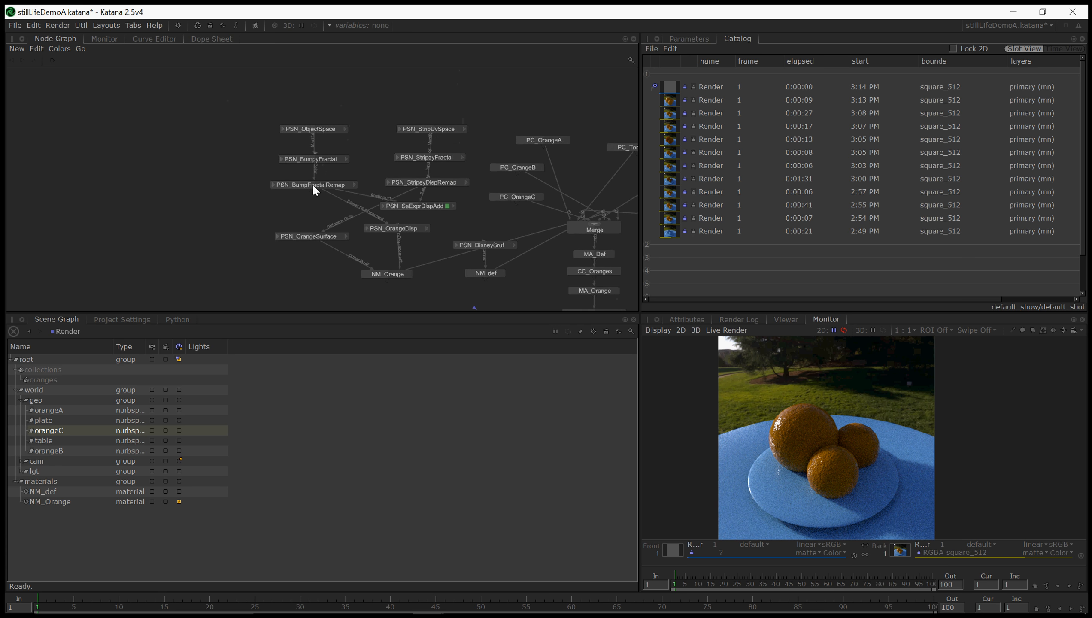
{"action": "left_click", "coordinate": [419, 184]}
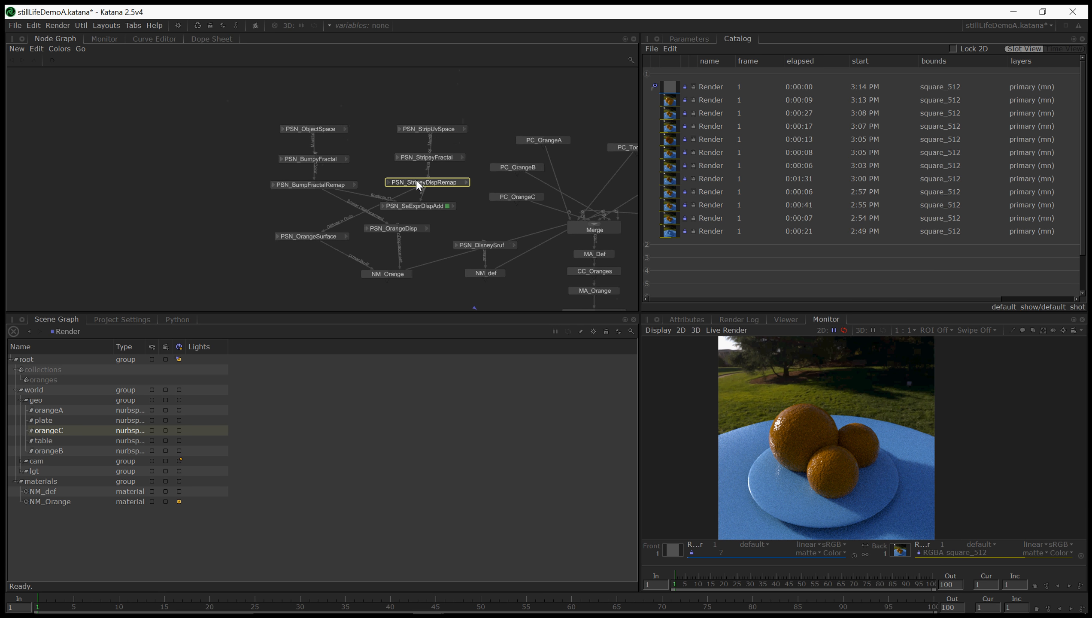
{"action": "left_click", "coordinate": [430, 158]}
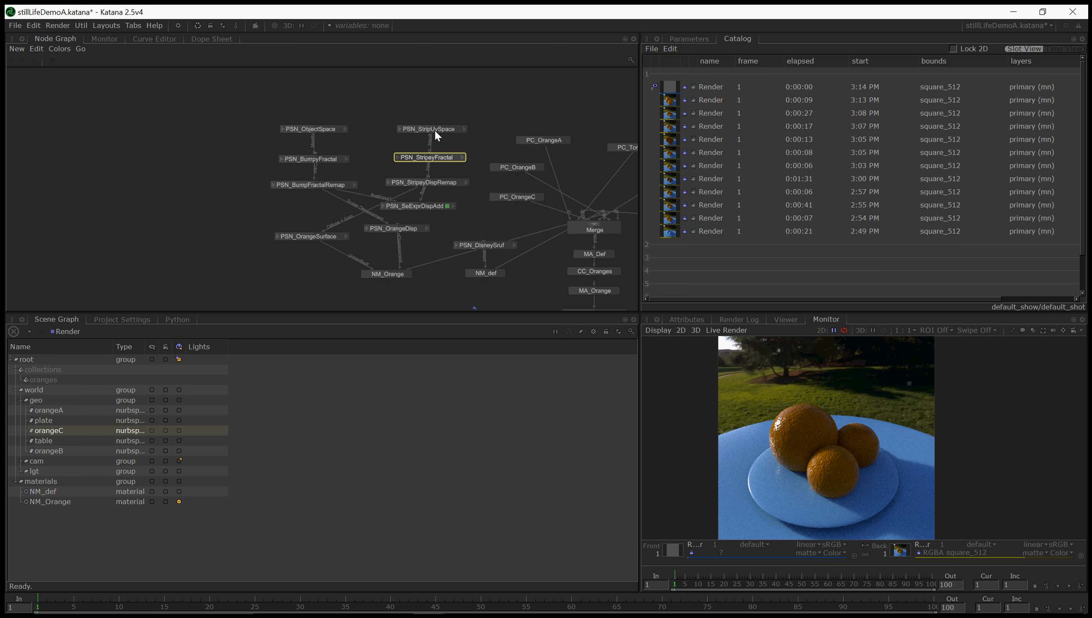
{"action": "double_click", "coordinate": [434, 158]}
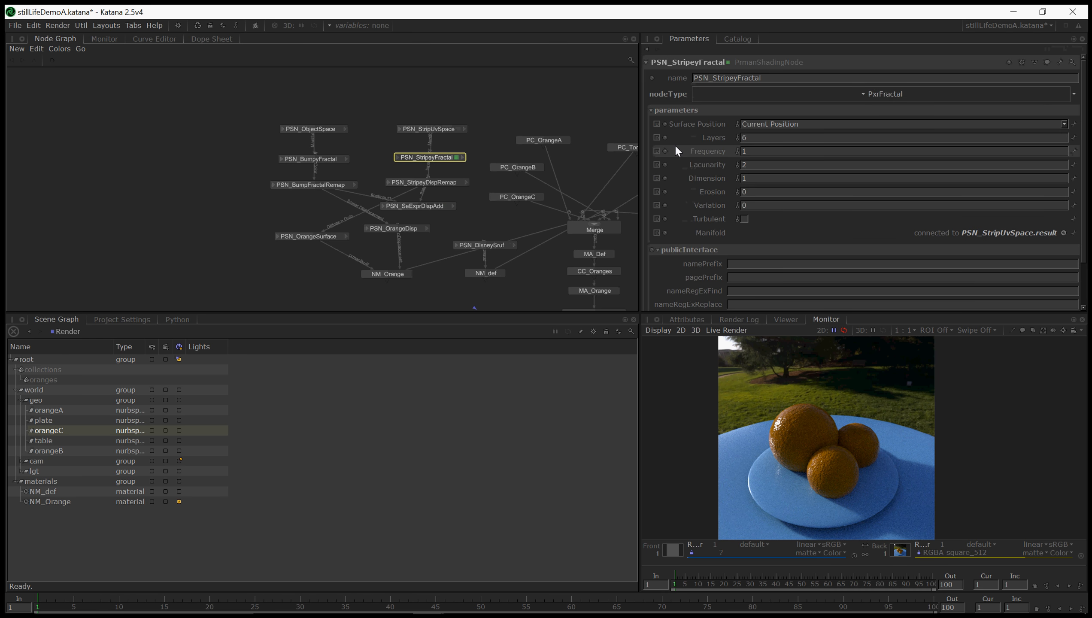
{"action": "left_click", "coordinate": [744, 151]}
{"action": "type", "text": "2"}
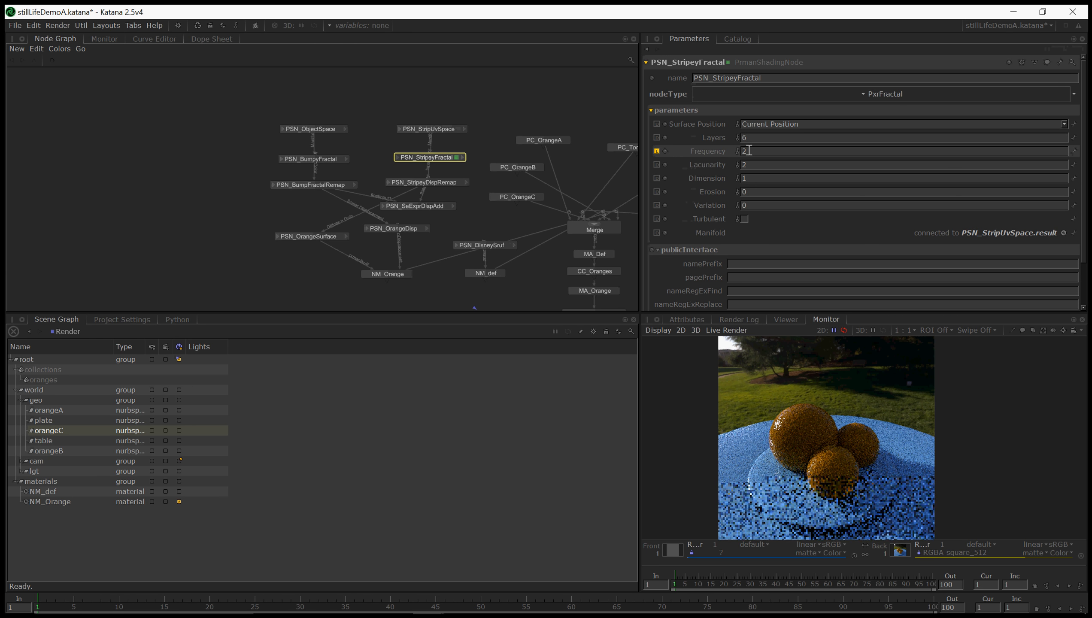
{"action": "type", "text": "4"}
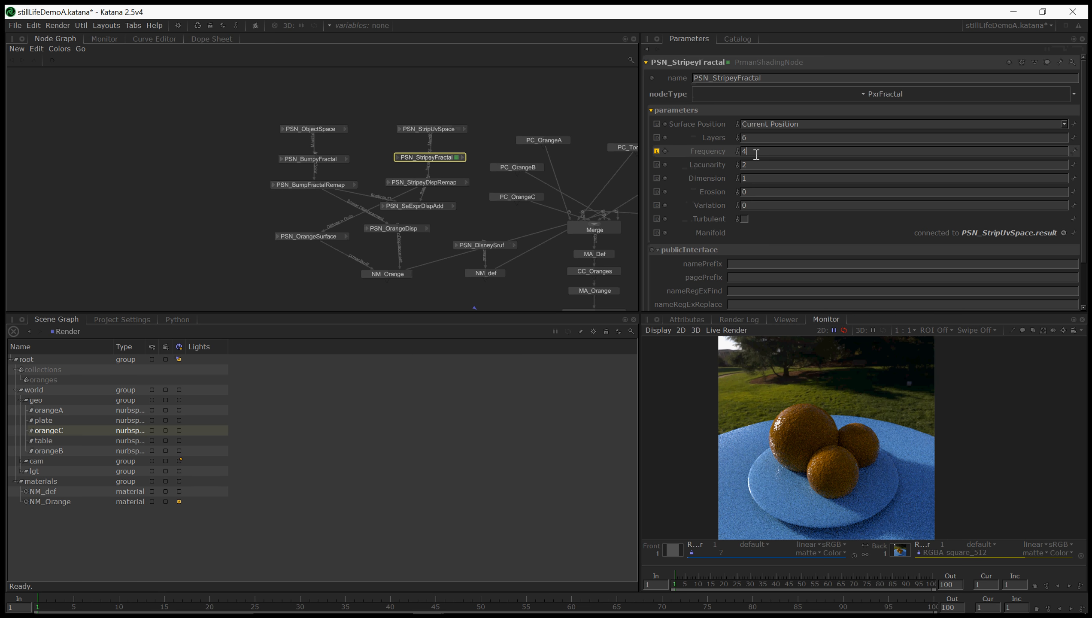
{"action": "key", "text": "Return"}
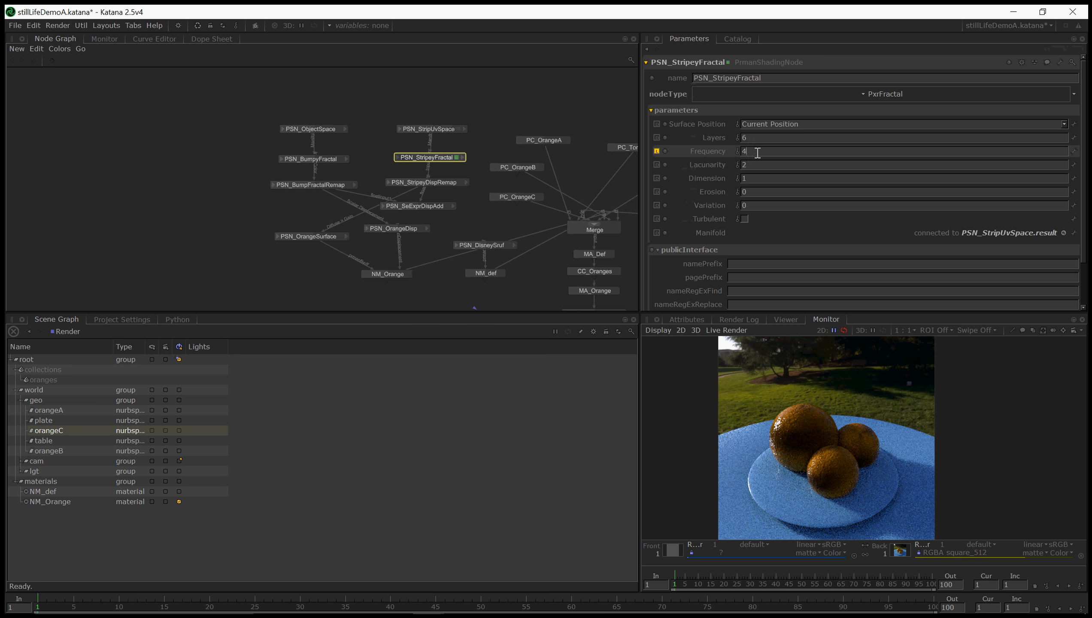
{"action": "type", "text": "5"}
{"action": "key", "text": "Return"}
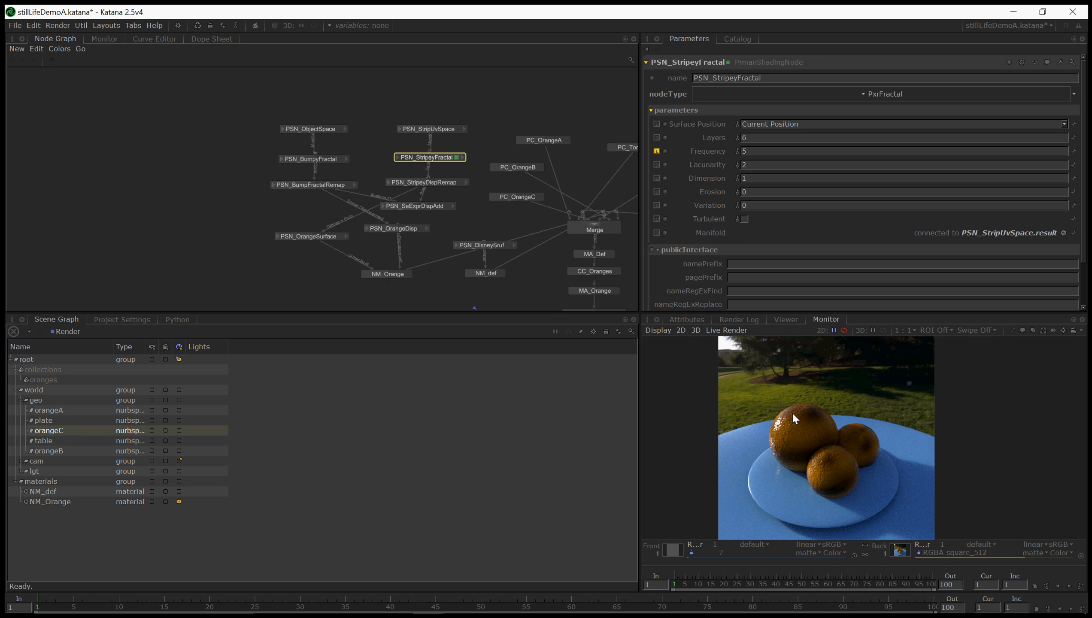
Raise PSN_StripUvSpace's Scale T to 2 and finally 4, ending the live render once it has updated.
{"action": "double_click", "coordinate": [425, 127]}
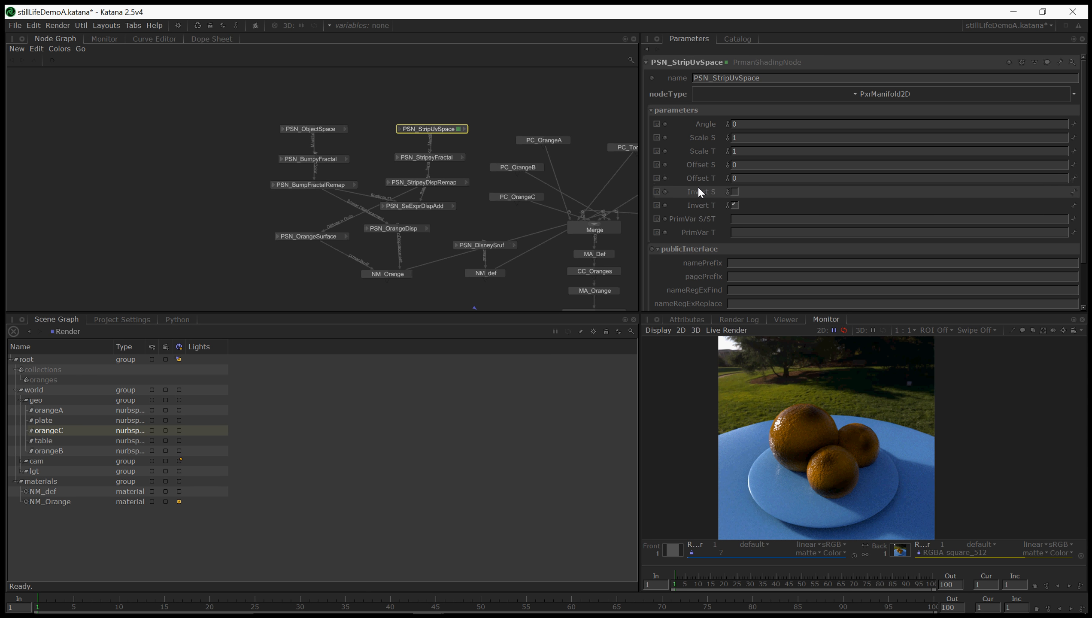
{"action": "left_click", "coordinate": [747, 151]}
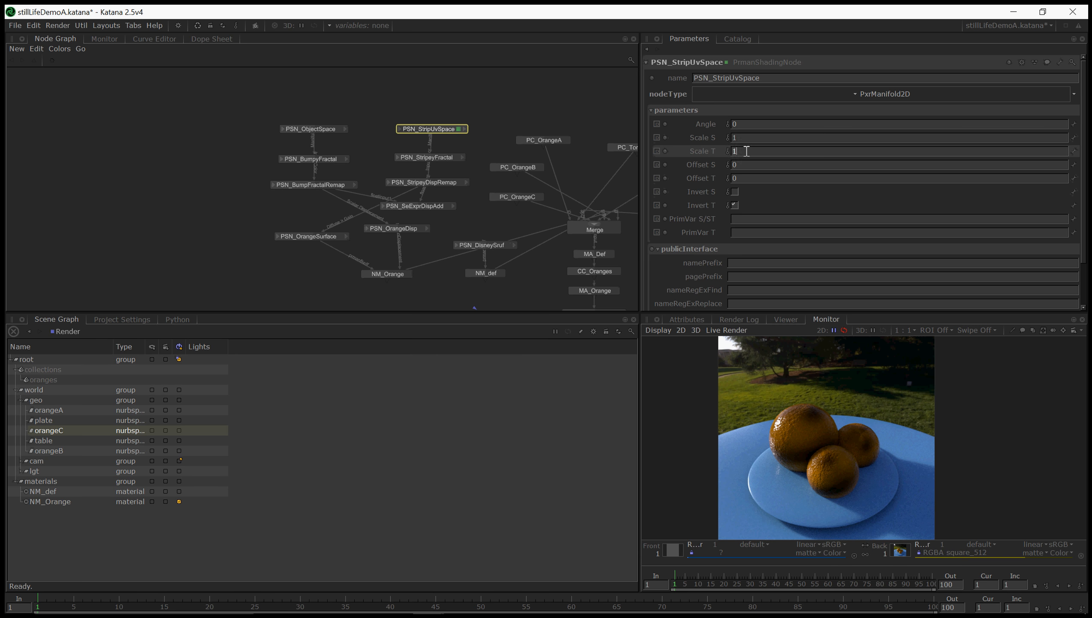
{"action": "type", "text": "2"}
{"action": "key", "text": "Return"}
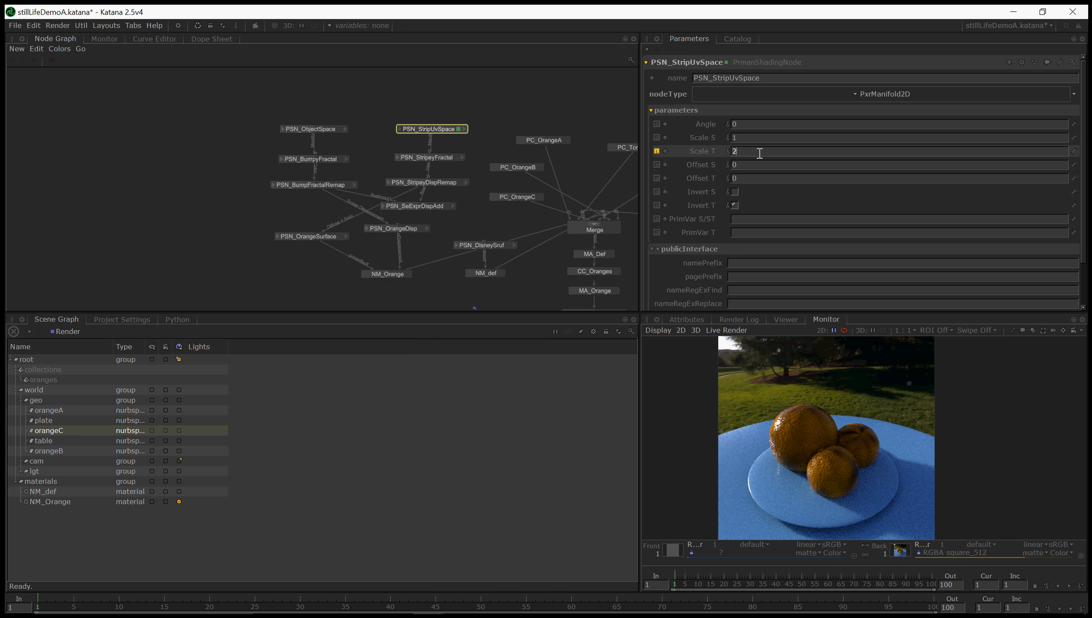
{"action": "key", "text": "Return"}
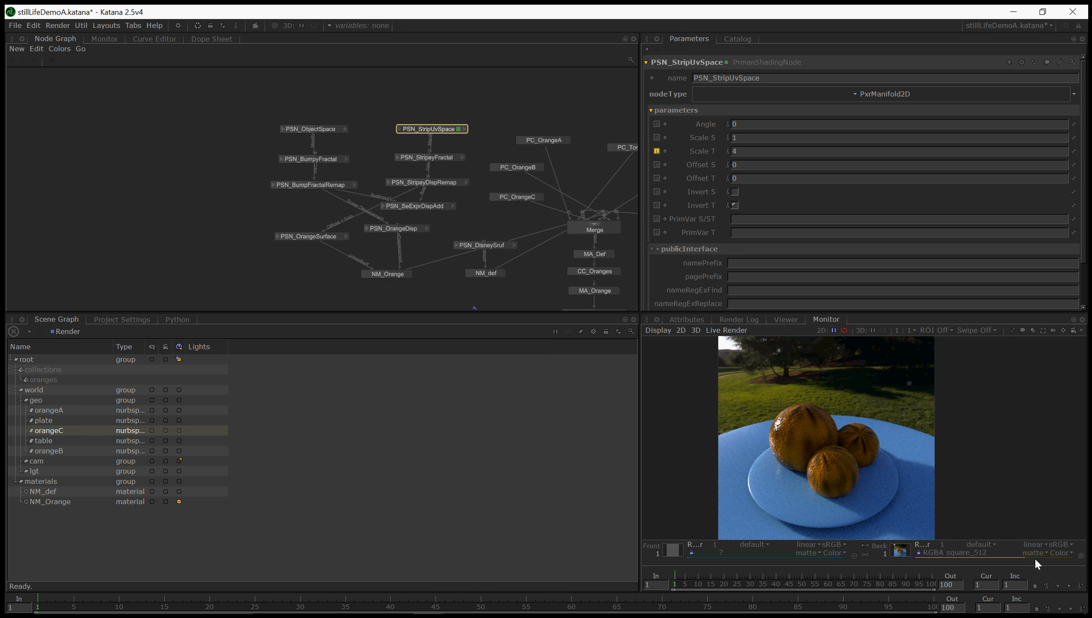
{"action": "left_click", "coordinate": [855, 556]}
{"action": "left_click", "coordinate": [461, 181]}
{"action": "left_click", "coordinate": [467, 182]}
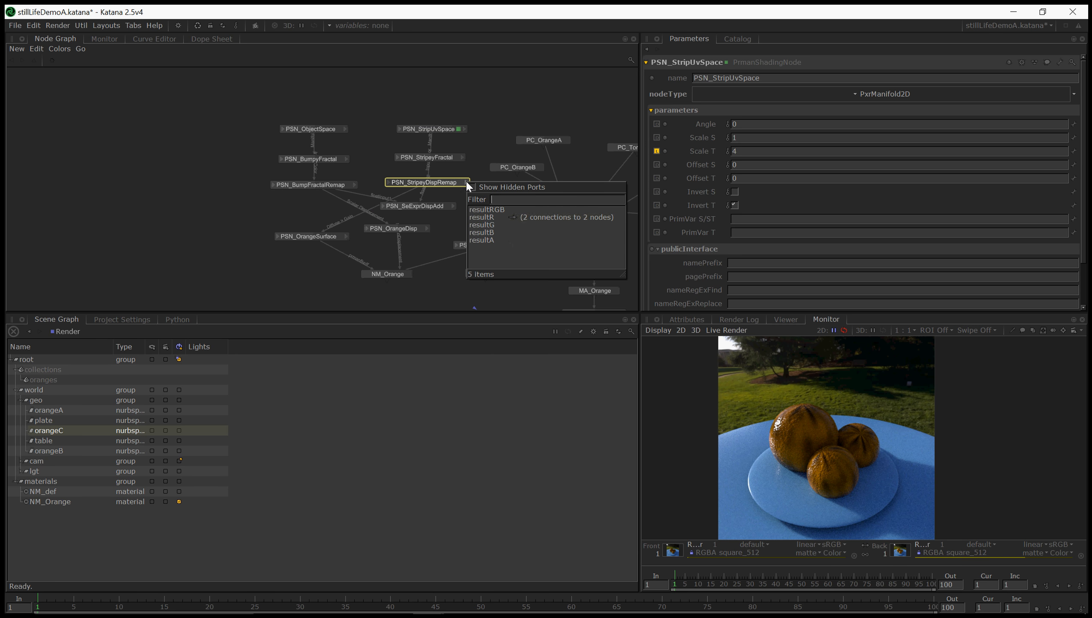
{"action": "left_click", "coordinate": [488, 217]}
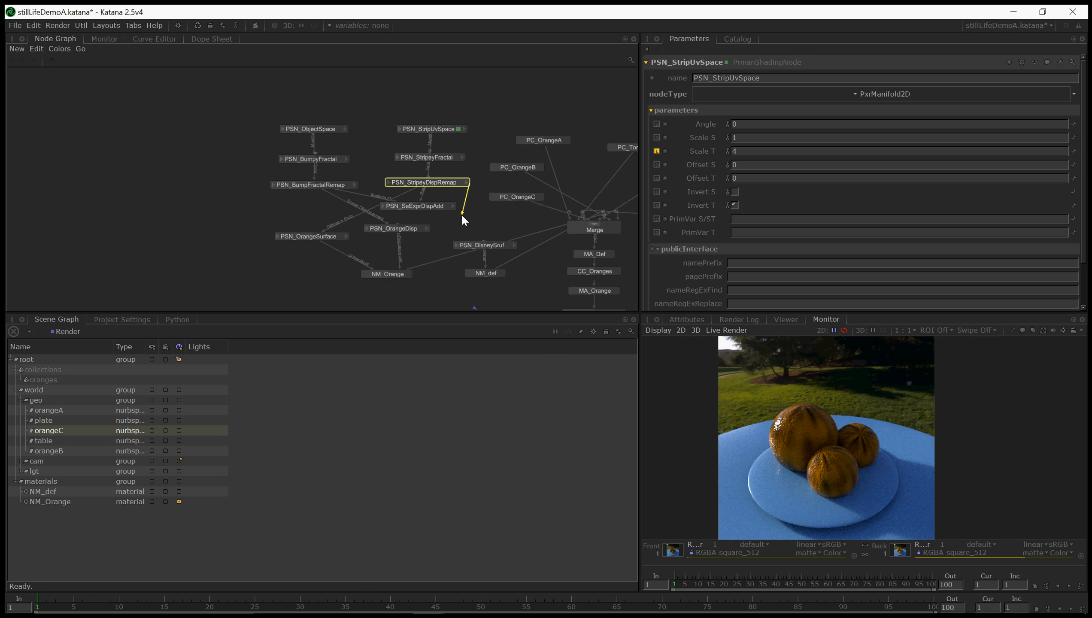
{"action": "left_click", "coordinate": [437, 207]}
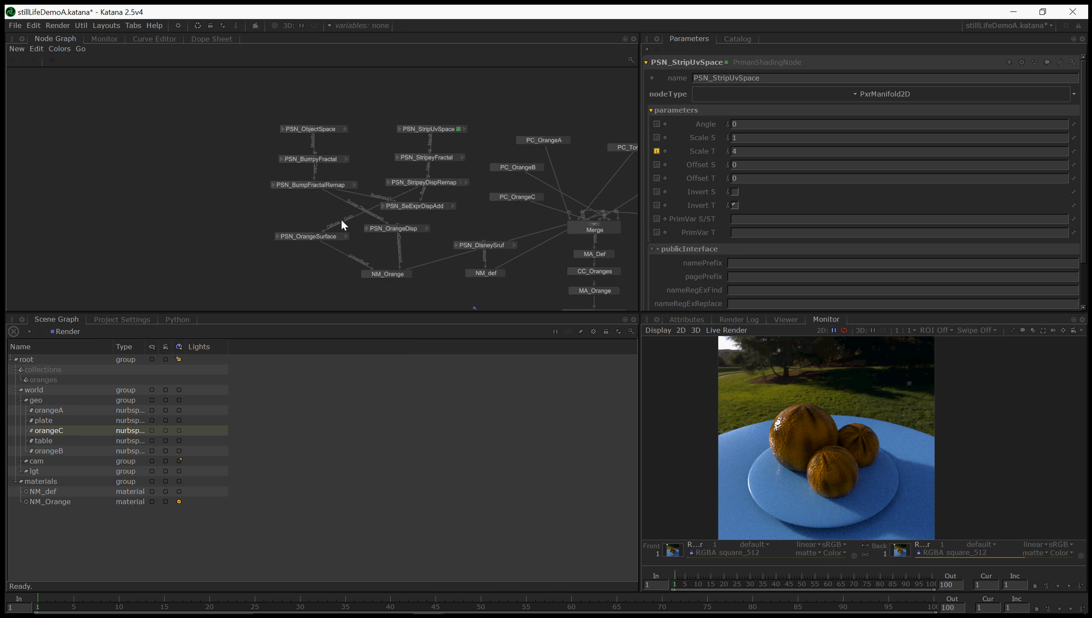
Disconnect PSN_StripeyDispRemap from PSN_OrangeSurface and connect PSN_SeExprDispAdd's resultF to PSN_OrangeDisp's Scalar Displacement.
{"action": "left_click", "coordinate": [320, 230]}
{"action": "left_click", "coordinate": [353, 258]}
{"action": "left_click", "coordinate": [453, 206]}
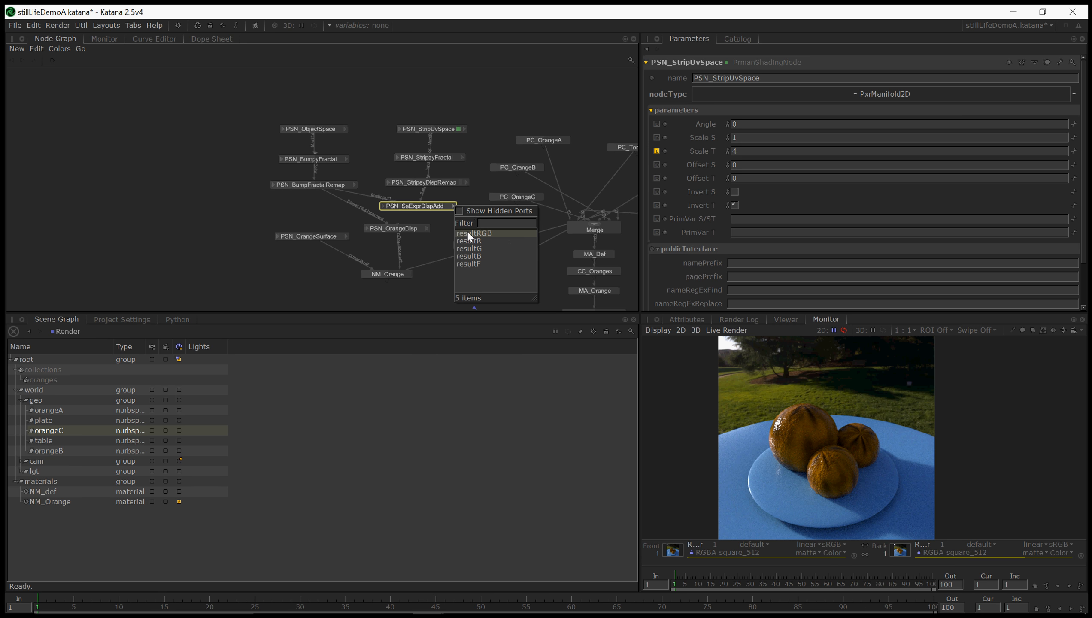
{"action": "left_click", "coordinate": [475, 262]}
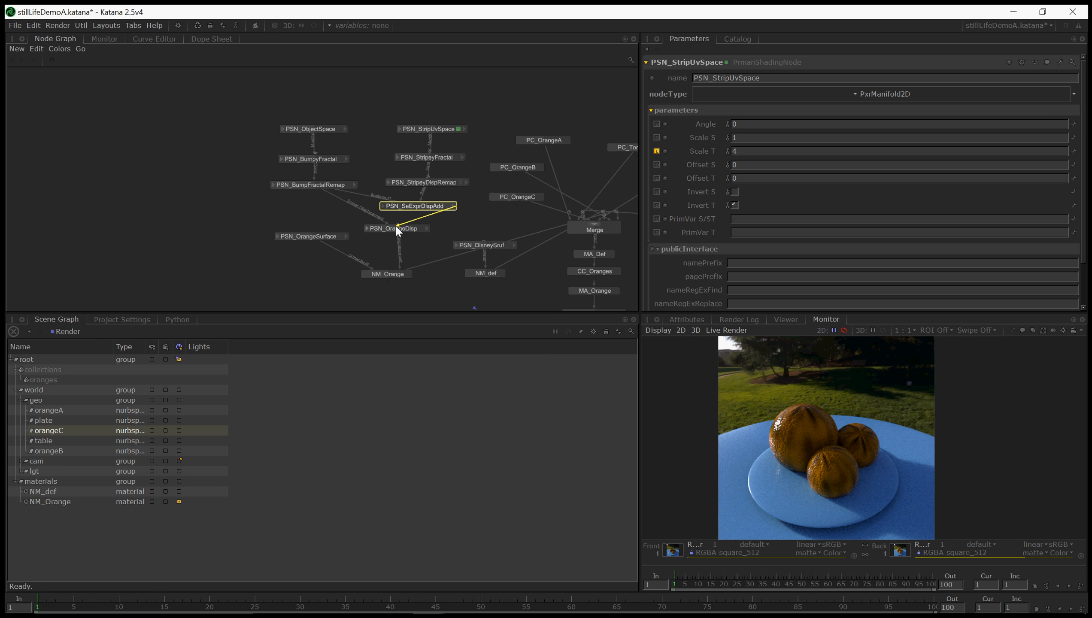
{"action": "left_click", "coordinate": [395, 225]}
{"action": "left_click", "coordinate": [431, 261]}
Run a preview render from the Render node and show it in the Monitor, stopping it once the displacement can be judged.
{"action": "middle_click_drag", "start_coordinate": [464, 272], "coordinate": [333, 148]}
{"action": "right_click", "coordinate": [464, 283]}
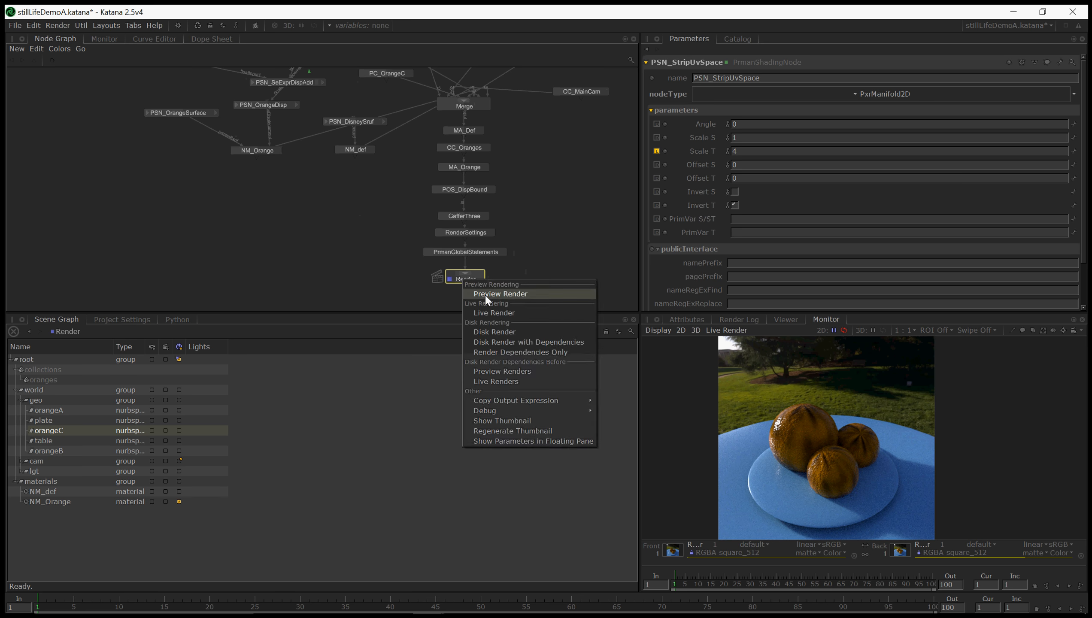
{"action": "left_click", "coordinate": [485, 294]}
{"action": "left_click", "coordinate": [740, 39]}
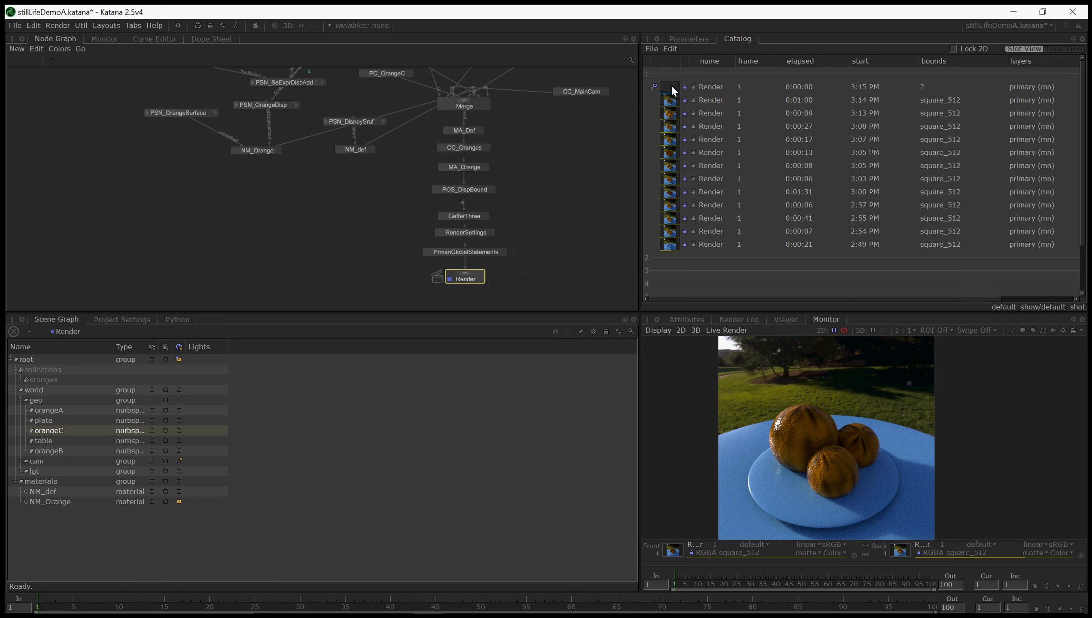
{"action": "left_click_drag", "start_coordinate": [671, 83], "coordinate": [897, 553]}
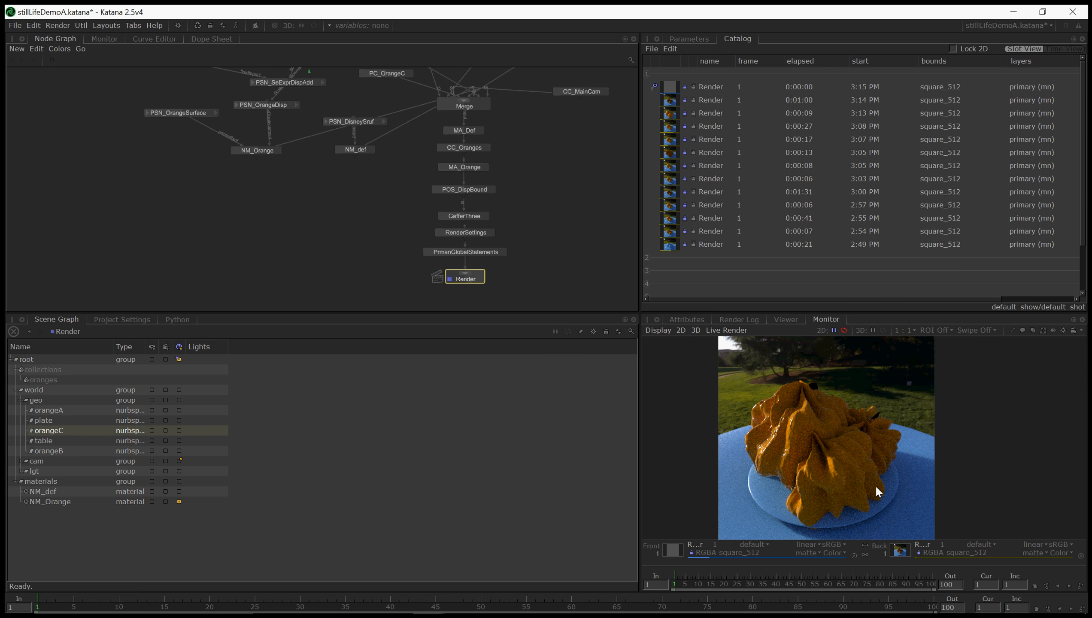
{"action": "left_click", "coordinate": [856, 555]}
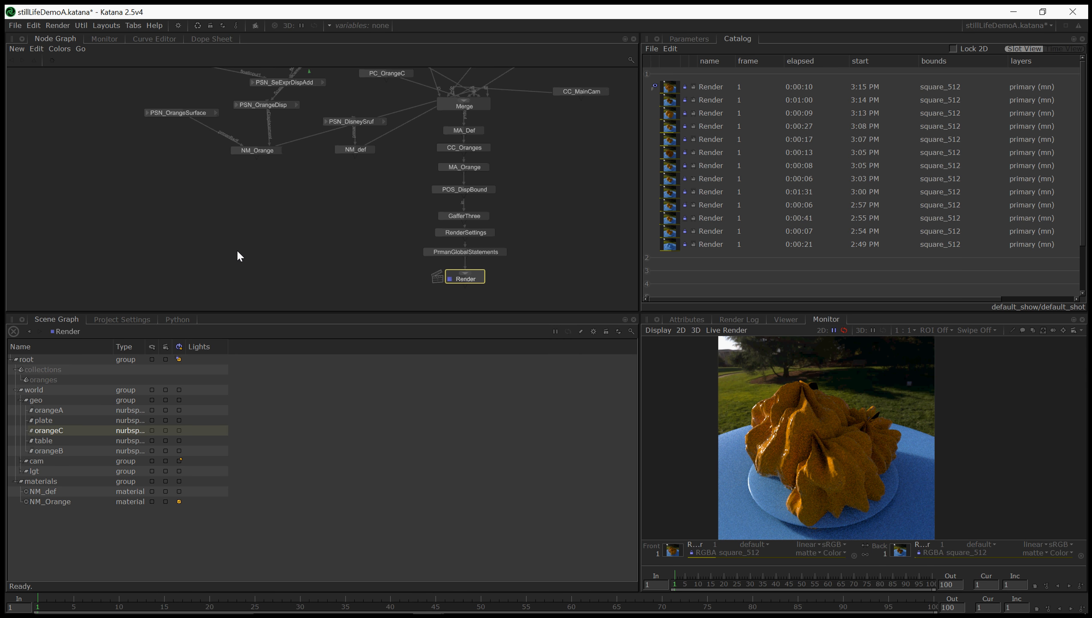
Set PSN_StripeyDispRemap's Output Max to 0.1.
{"action": "middle_click_drag", "start_coordinate": [182, 137], "coordinate": [228, 232]}
{"action": "double_click", "coordinate": [349, 155]}
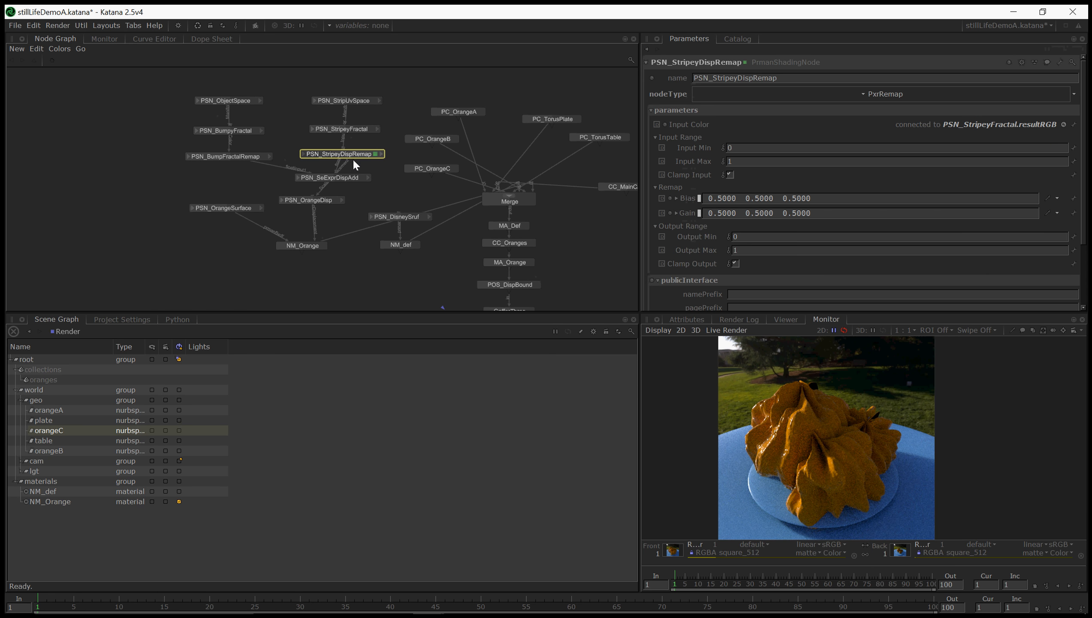
{"action": "left_click", "coordinate": [747, 250]}
{"action": "type", "text": "0.1"}
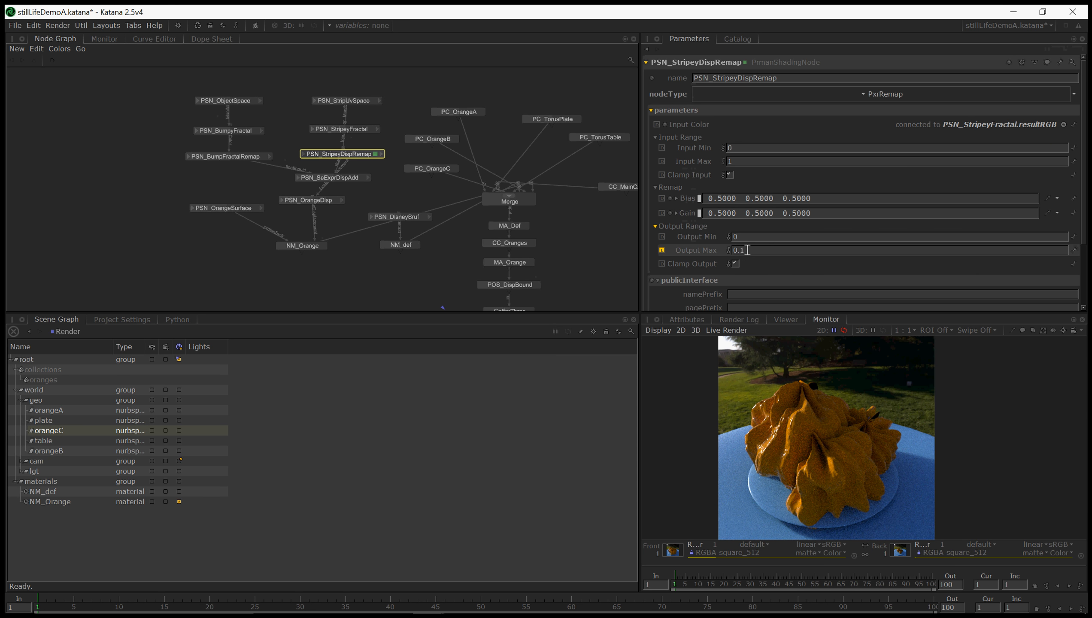
Preview render the Render node again and load the new Catalog entry into the Monitor.
{"action": "middle_click_drag", "start_coordinate": [559, 305], "coordinate": [527, 173]}
{"action": "left_click", "coordinate": [480, 244]}
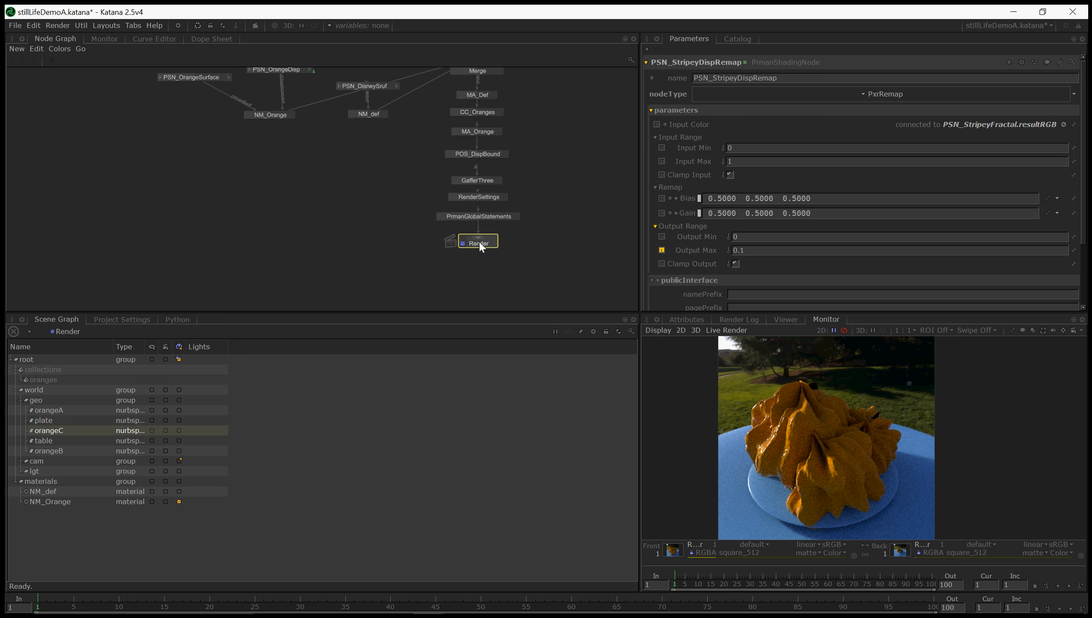
{"action": "right_click", "coordinate": [482, 247]}
{"action": "left_click", "coordinate": [502, 256]}
{"action": "left_click", "coordinate": [739, 39]}
{"action": "left_click_drag", "start_coordinate": [701, 88], "coordinate": [905, 551]}
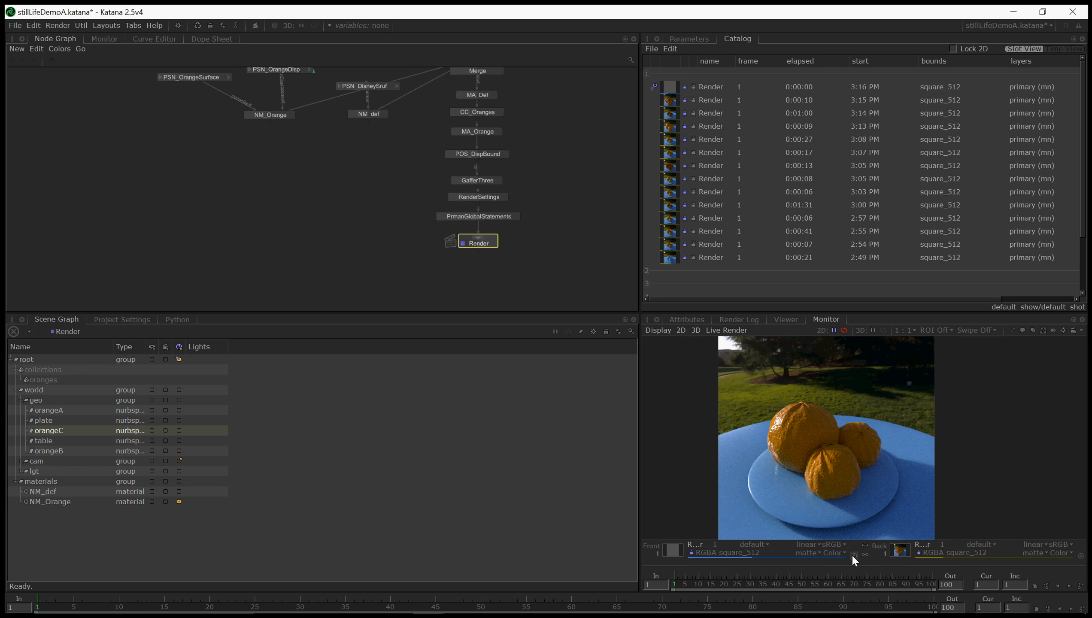
Set PSN_StripeyDispRemap's Output Min to -0.05.
{"action": "middle_click_drag", "start_coordinate": [296, 123], "coordinate": [352, 229]}
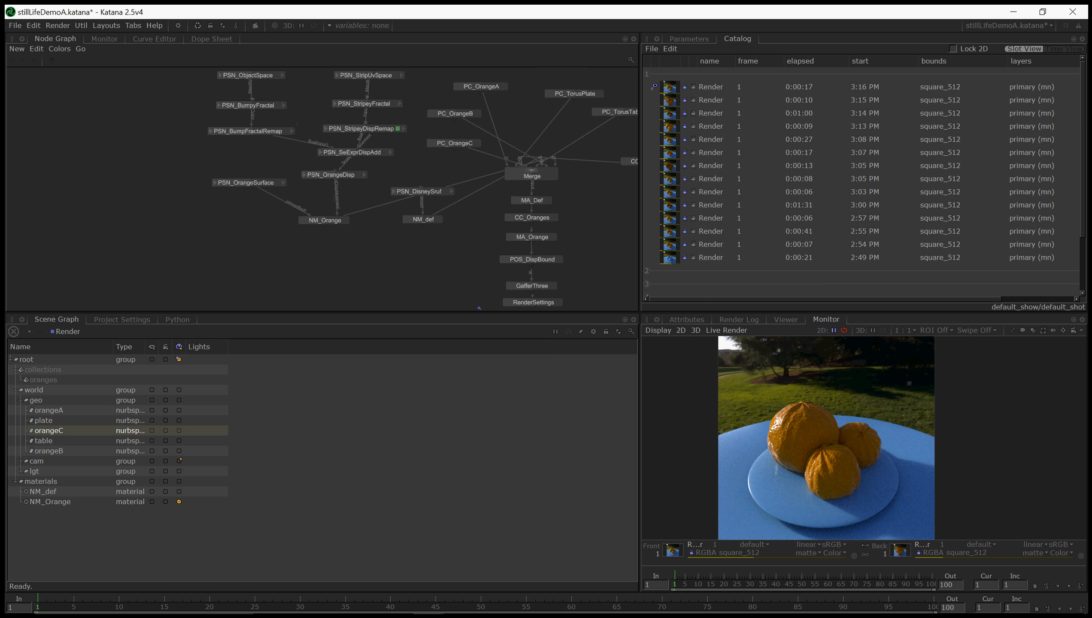
{"action": "middle_click_drag", "start_coordinate": [384, 188], "coordinate": [389, 224]}
{"action": "left_click", "coordinate": [383, 180]}
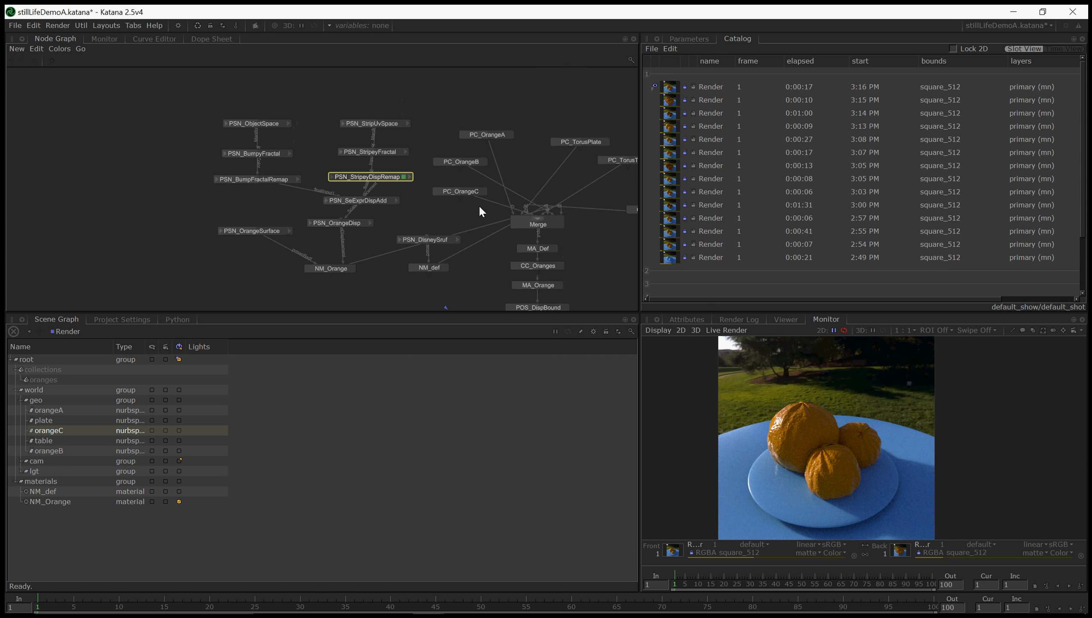
{"action": "left_click", "coordinate": [677, 39]}
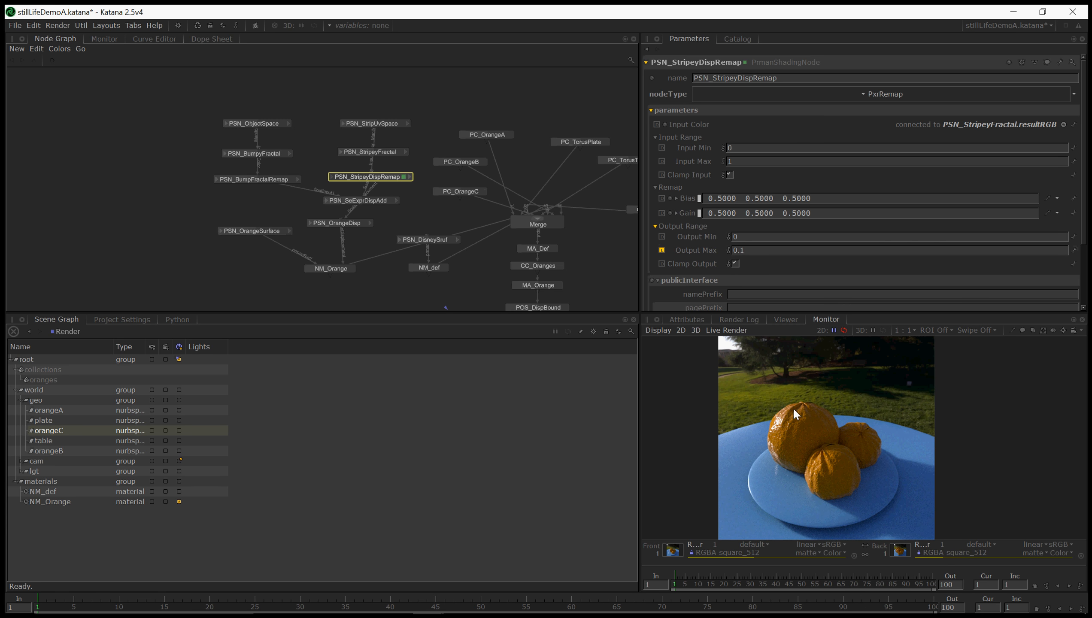
{"action": "left_click", "coordinate": [751, 250]}
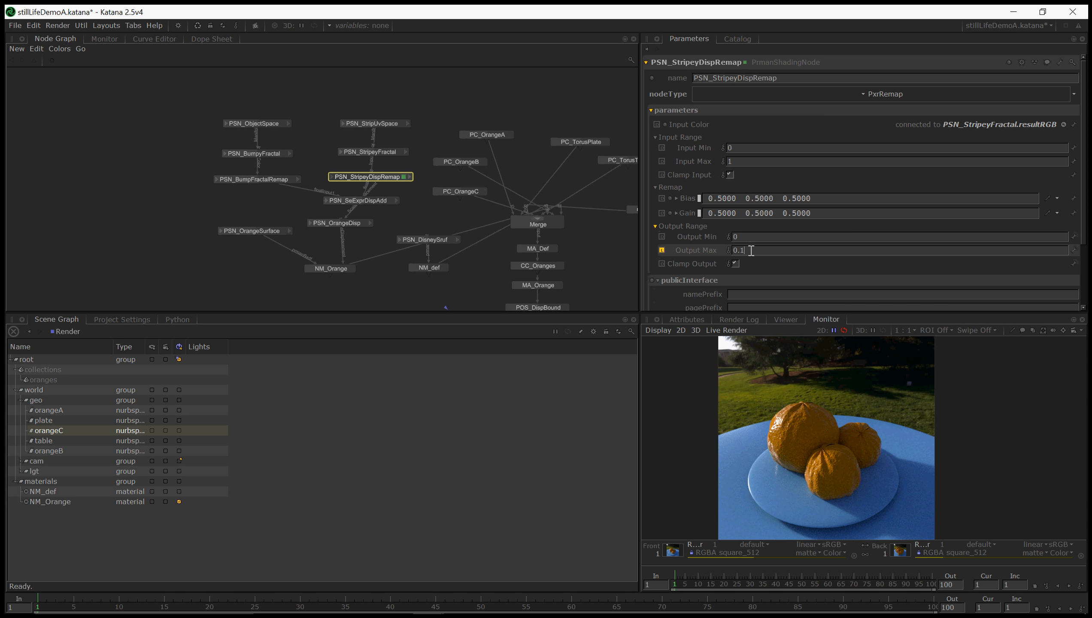
{"action": "key", "text": "BackSpace"}
{"action": "type", "text": "1"}
{"action": "key", "text": "Return"}
{"action": "type", "text": "-0.05"}
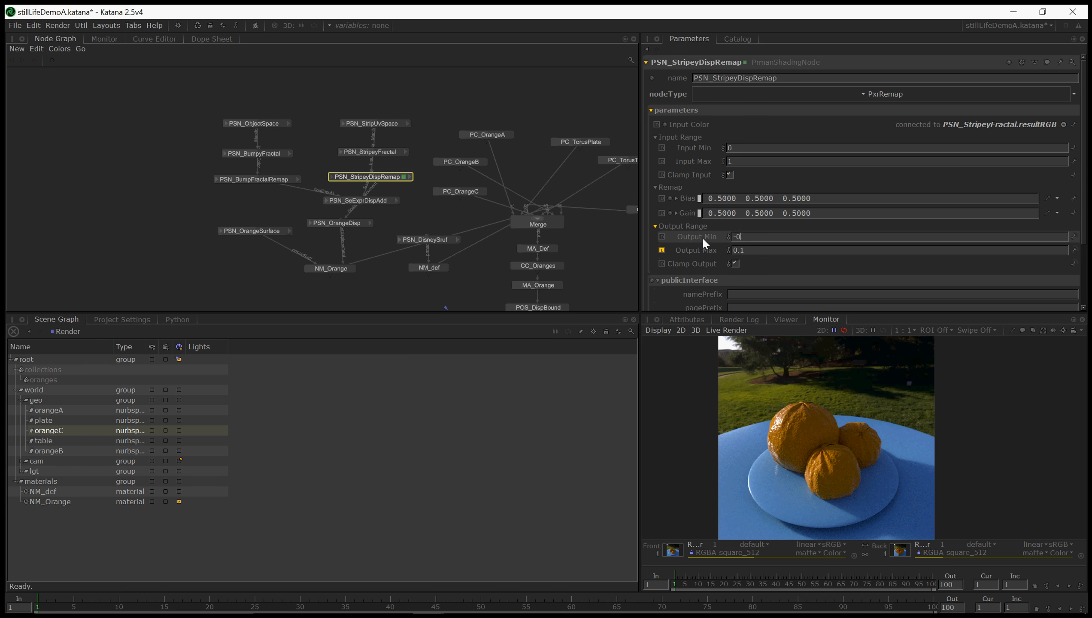
{"action": "key", "text": "Return"}
Turn off Clamp Output and Clamp Input on PSN_StripeyDispRemap and set its Output Max to 0.05.
{"action": "left_click", "coordinate": [735, 263]}
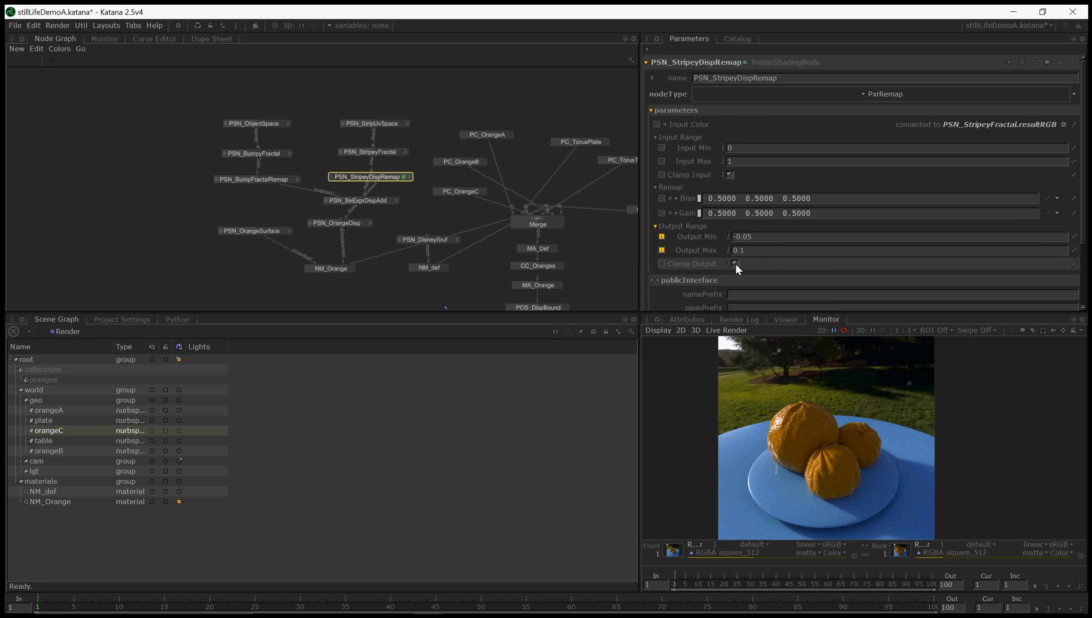
{"action": "left_click", "coordinate": [730, 175]}
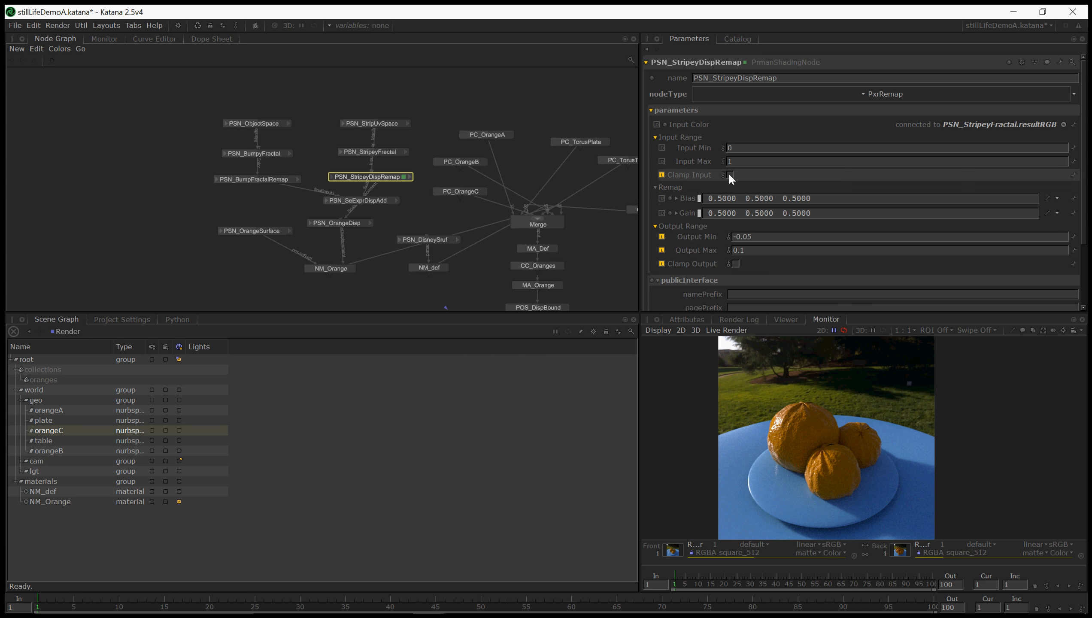
{"action": "left_click", "coordinate": [757, 252]}
{"action": "key", "text": "BackSpace"}
{"action": "type", "text": "05"}
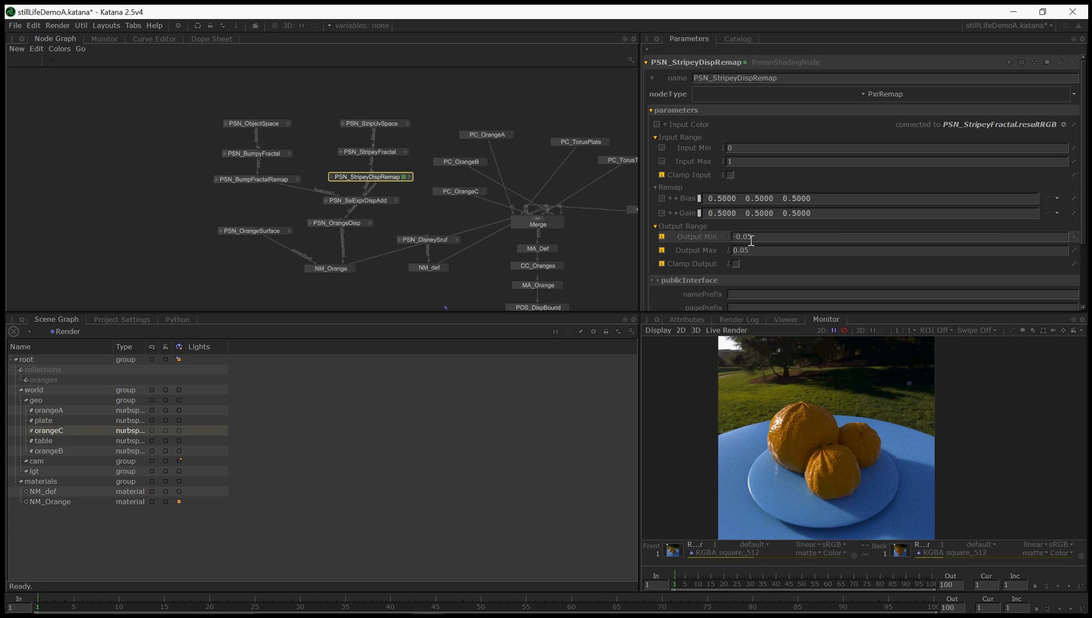
Preview render the Render node and load the newest Catalog entry into the Monitor's Back slot.
{"action": "middle_click_drag", "start_coordinate": [368, 274], "coordinate": [340, 201]}
{"action": "middle_click_drag", "start_coordinate": [398, 260], "coordinate": [354, 176]}
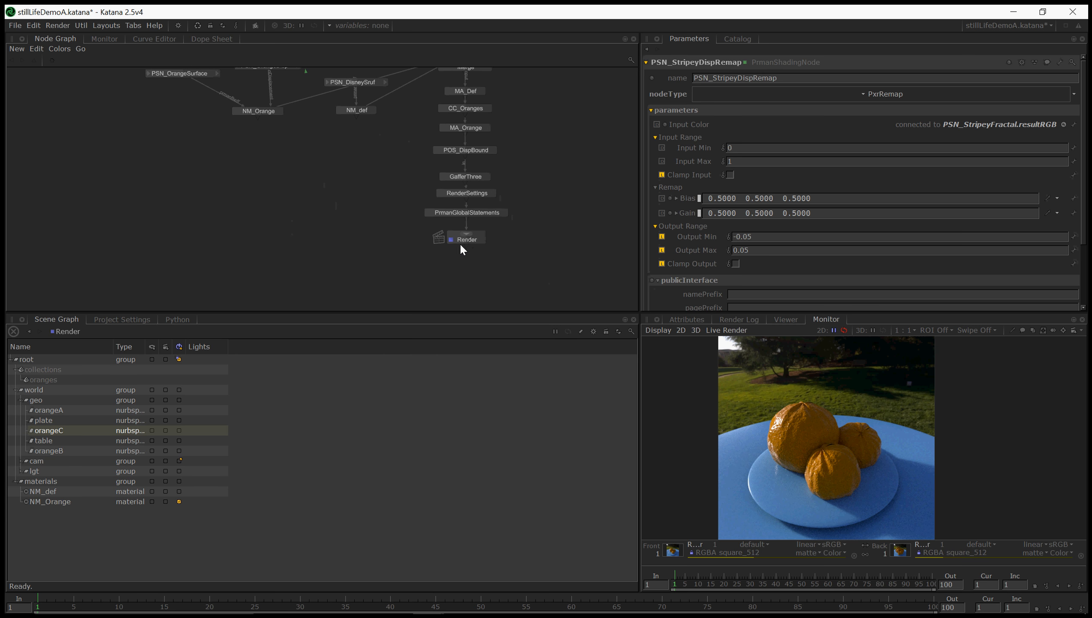
{"action": "right_click", "coordinate": [465, 239]}
{"action": "left_click", "coordinate": [498, 257]}
{"action": "left_click", "coordinate": [736, 39]}
{"action": "left_click_drag", "start_coordinate": [676, 85], "coordinate": [900, 539]}
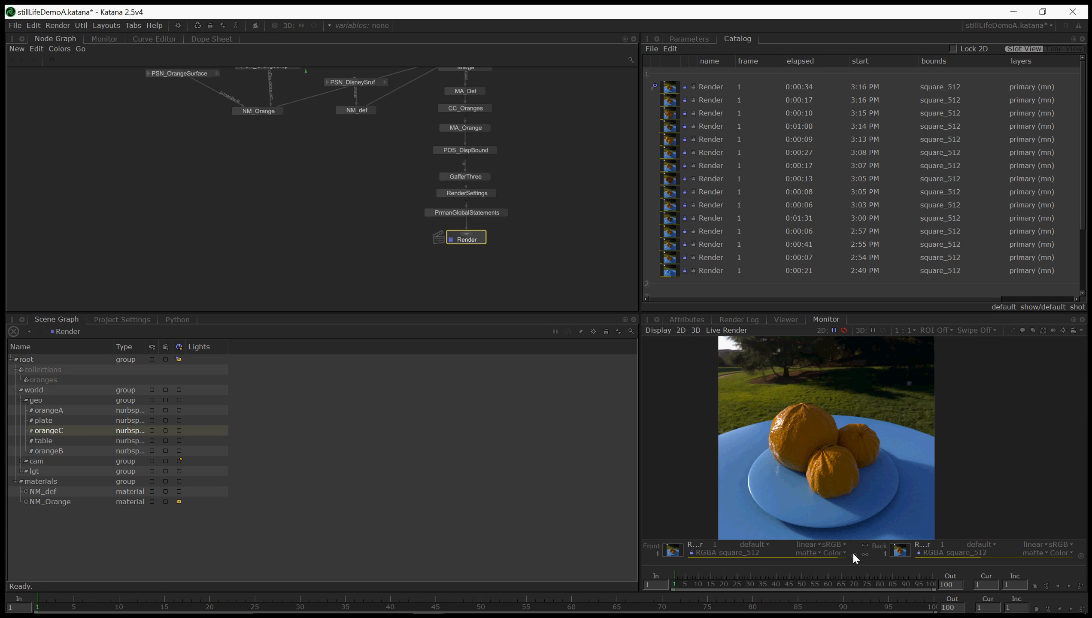
Show the scene in the Viewer and look through mainCam instead of the perspective camera.
{"action": "middle_click_drag", "start_coordinate": [261, 183], "coordinate": [311, 312]}
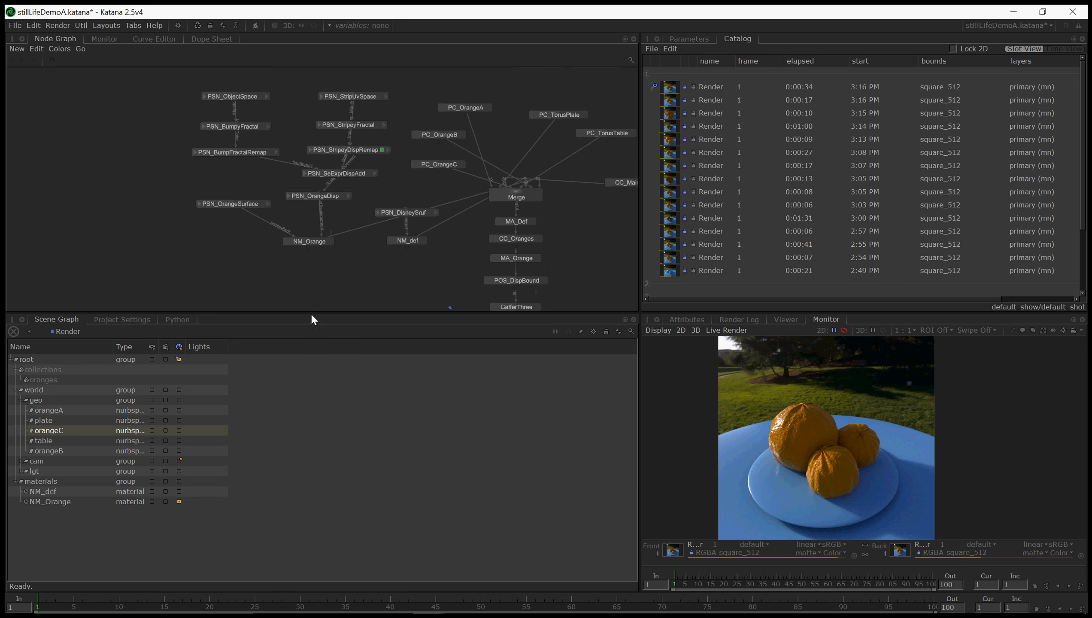
{"action": "middle_click_drag", "start_coordinate": [301, 191], "coordinate": [297, 243]}
{"action": "middle_click_drag", "start_coordinate": [500, 188], "coordinate": [470, 185]}
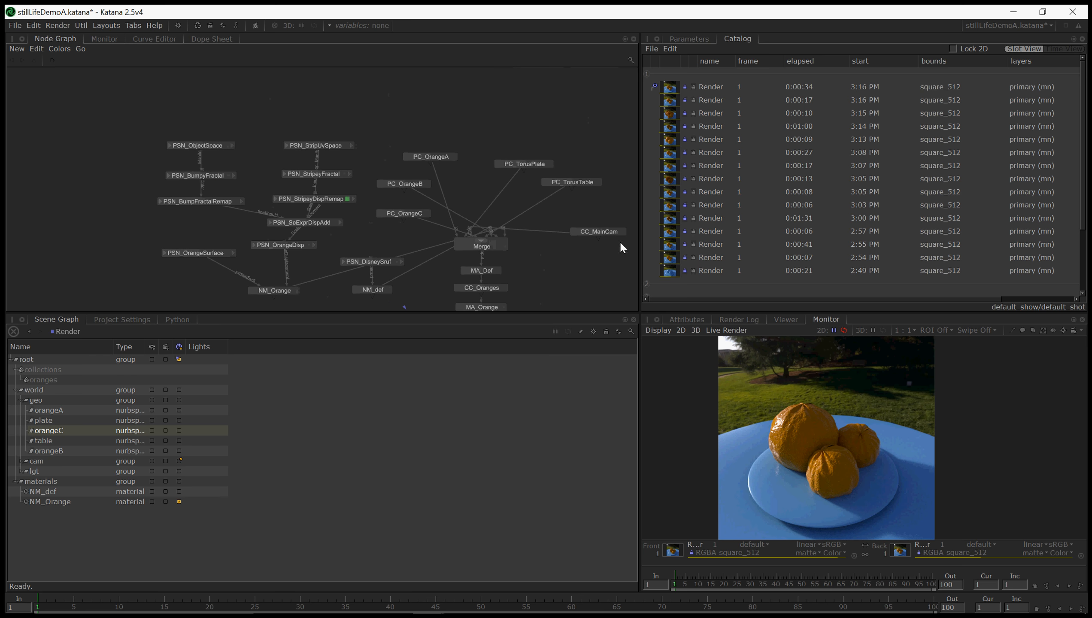
{"action": "left_click", "coordinate": [786, 320]}
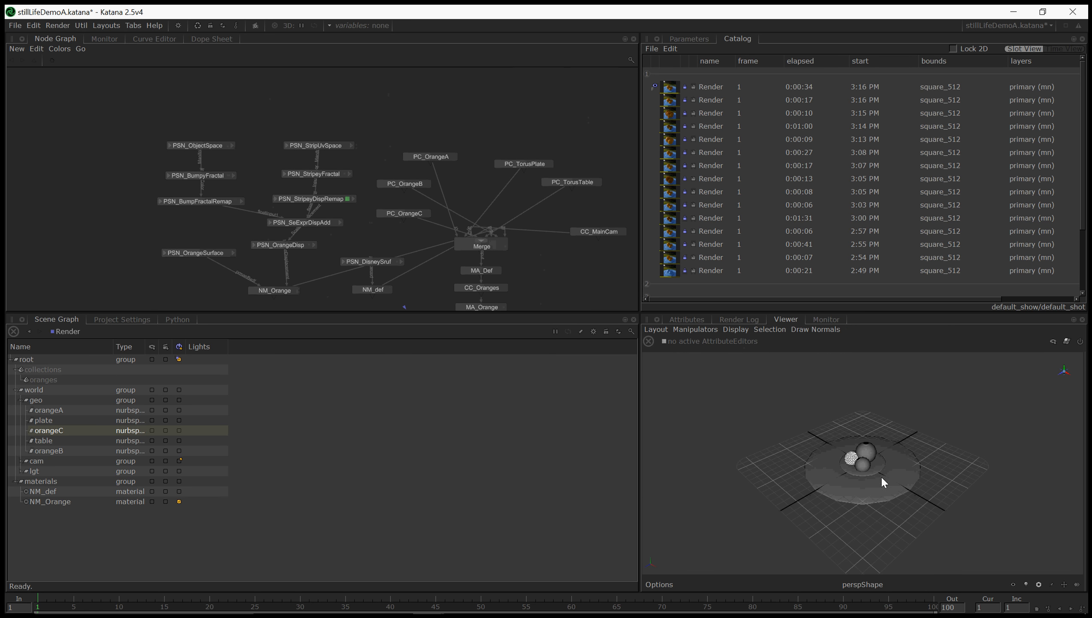
{"action": "left_click", "coordinate": [867, 584]}
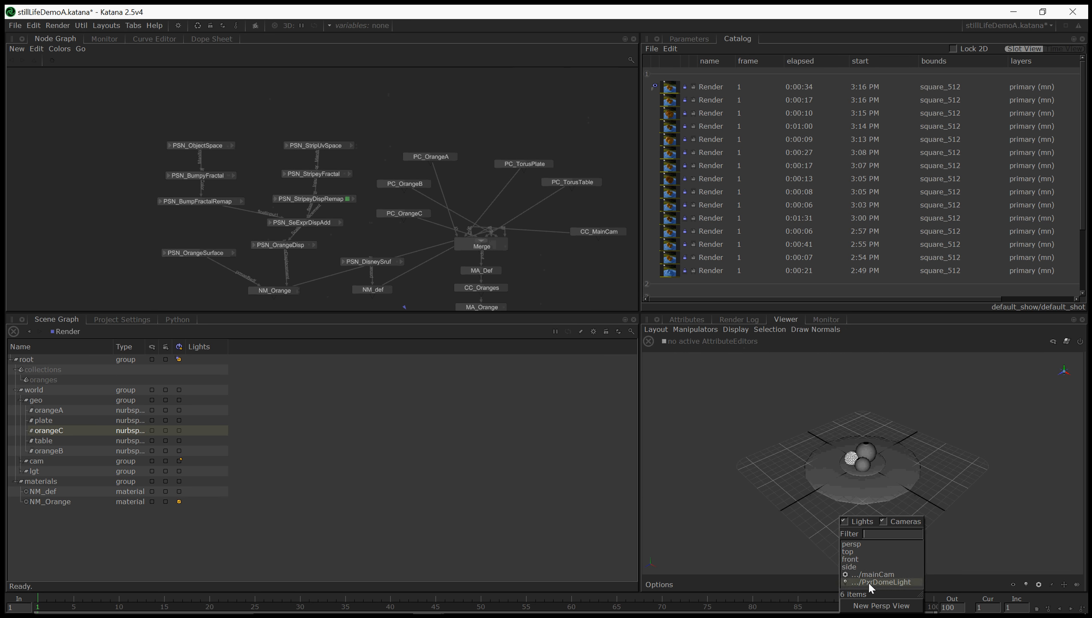
{"action": "left_click", "coordinate": [873, 575]}
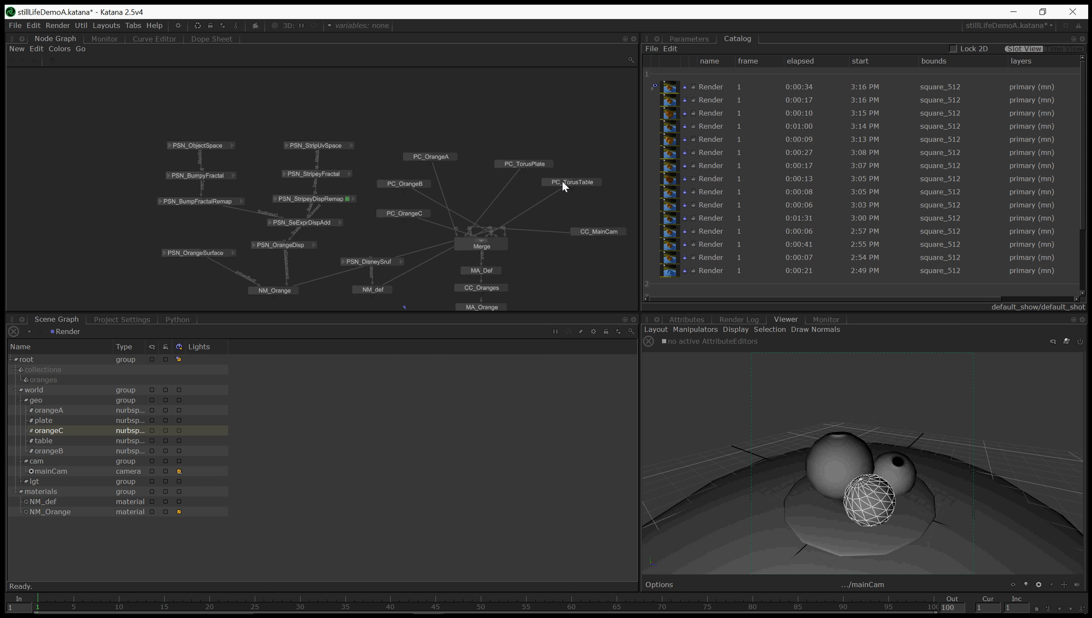
Pick the small rear orange, orangeB, in the Viewer and set PC_OrangeB's X rotation to -40.
{"action": "left_click", "coordinate": [899, 480]}
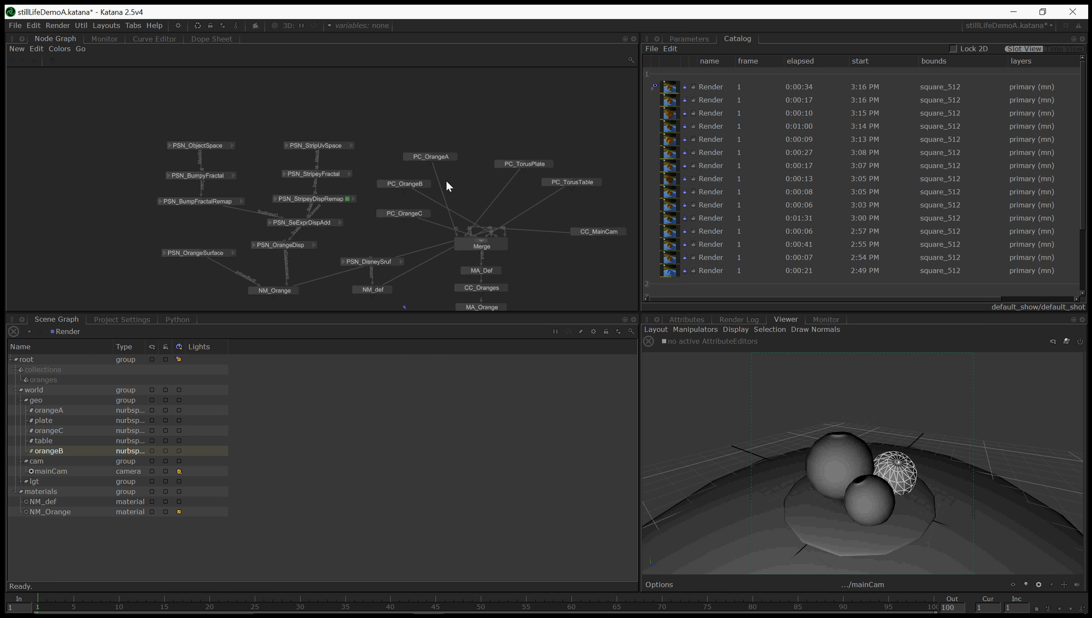
{"action": "double_click", "coordinate": [411, 188]}
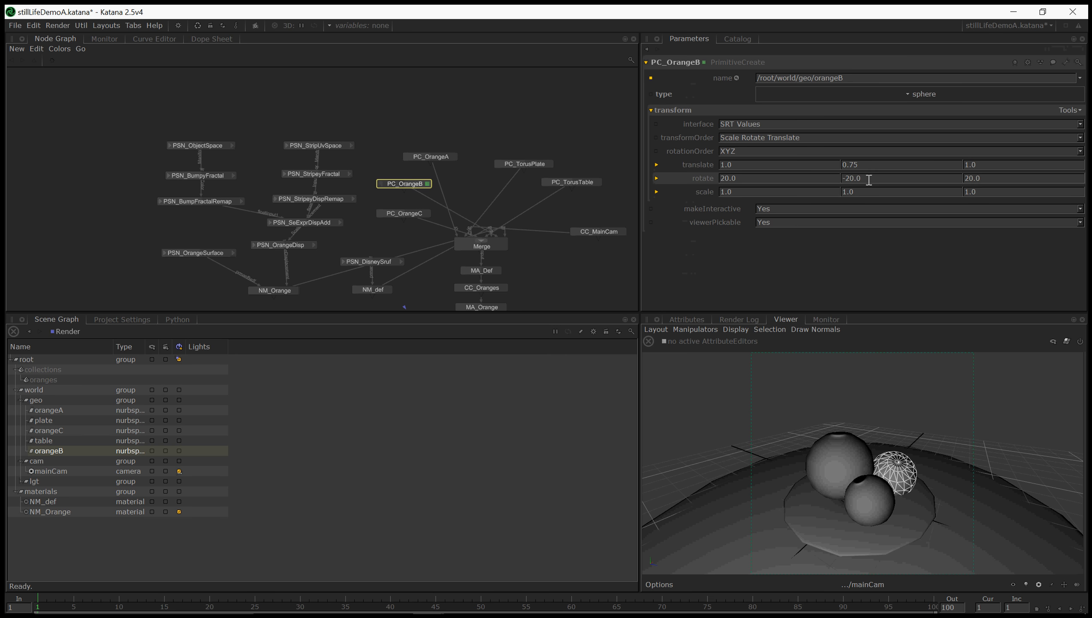
{"action": "left_click", "coordinate": [796, 178]}
{"action": "key", "text": "BackSpace"}
{"action": "key", "text": "BackSpace"}
{"action": "key", "text": "BackSpace"}
{"action": "key", "text": "BackSpace"}
{"action": "type", "text": "-40.0"}
{"action": "key", "text": "Return"}
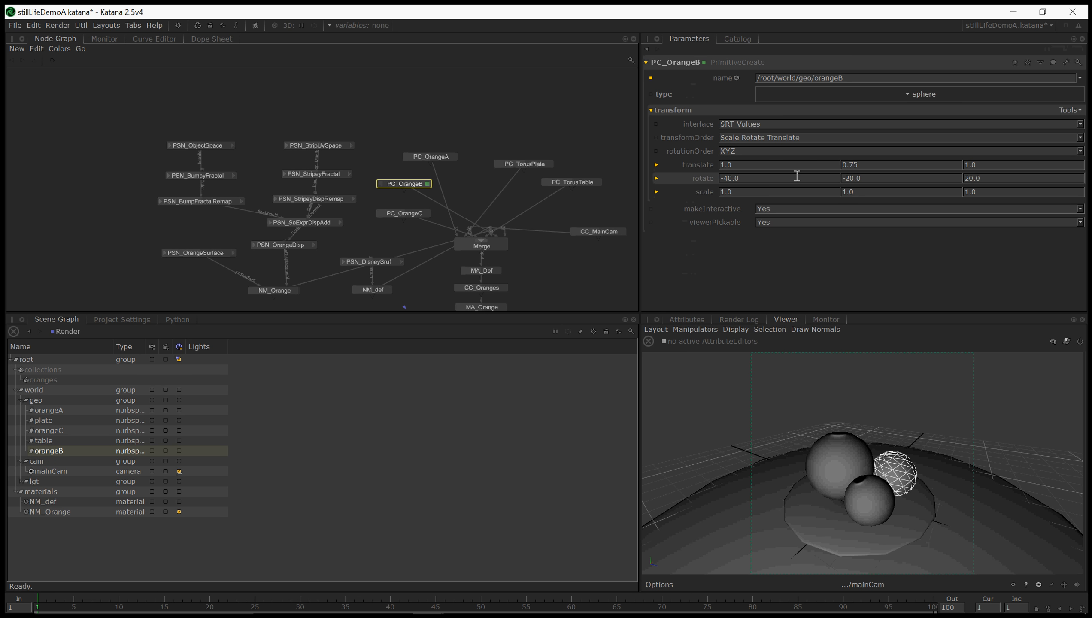
Pick the front orange, orangeC, and set PC_OrangeC's X rotation to -50 with its Y rotation at -20.
{"action": "left_click", "coordinate": [871, 498]}
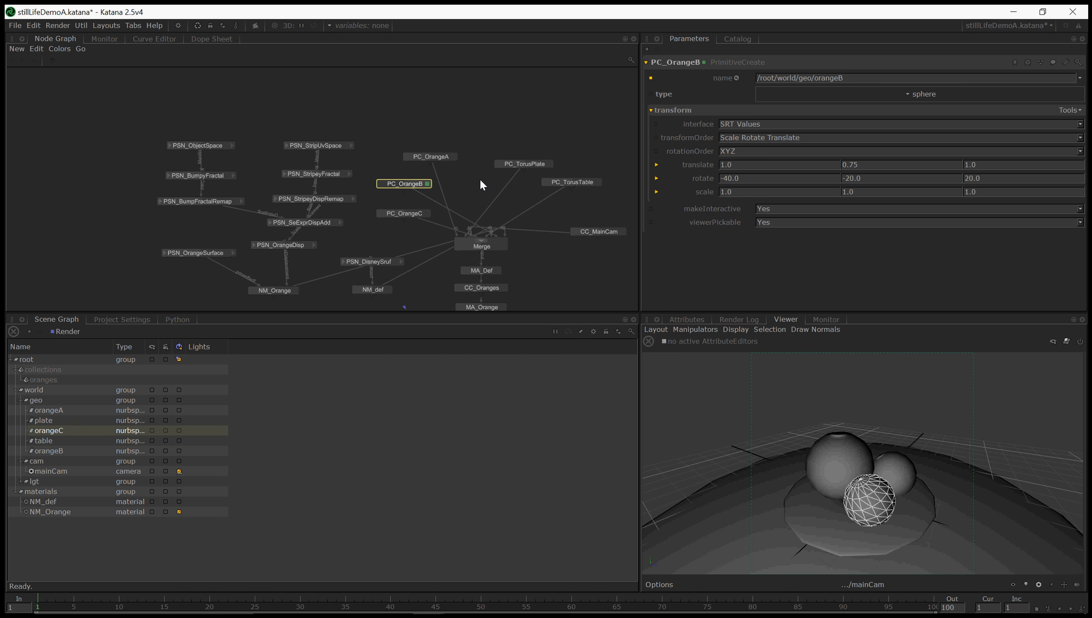
{"action": "double_click", "coordinate": [405, 215]}
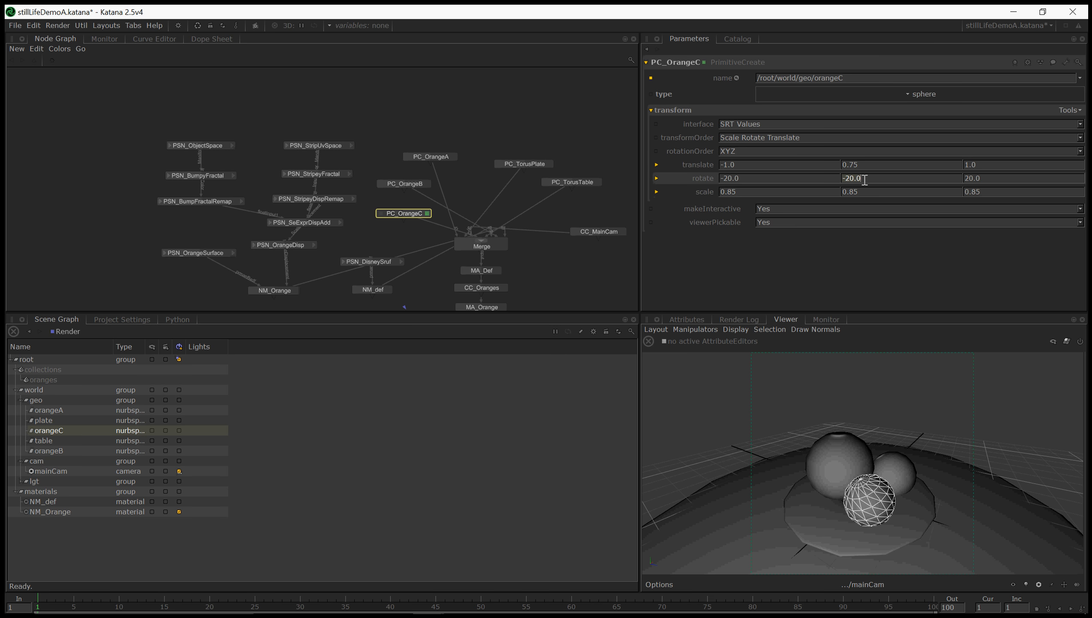
{"action": "type", "text": "-40"}
{"action": "key", "text": "BackSpace"}
{"action": "key", "text": "BackSpace"}
{"action": "type", "text": "20"}
{"action": "left_click", "coordinate": [805, 184]}
{"action": "key", "text": "Left"}
{"action": "key", "text": "Left"}
{"action": "type", "text": "5"}
{"action": "key", "text": "Return"}
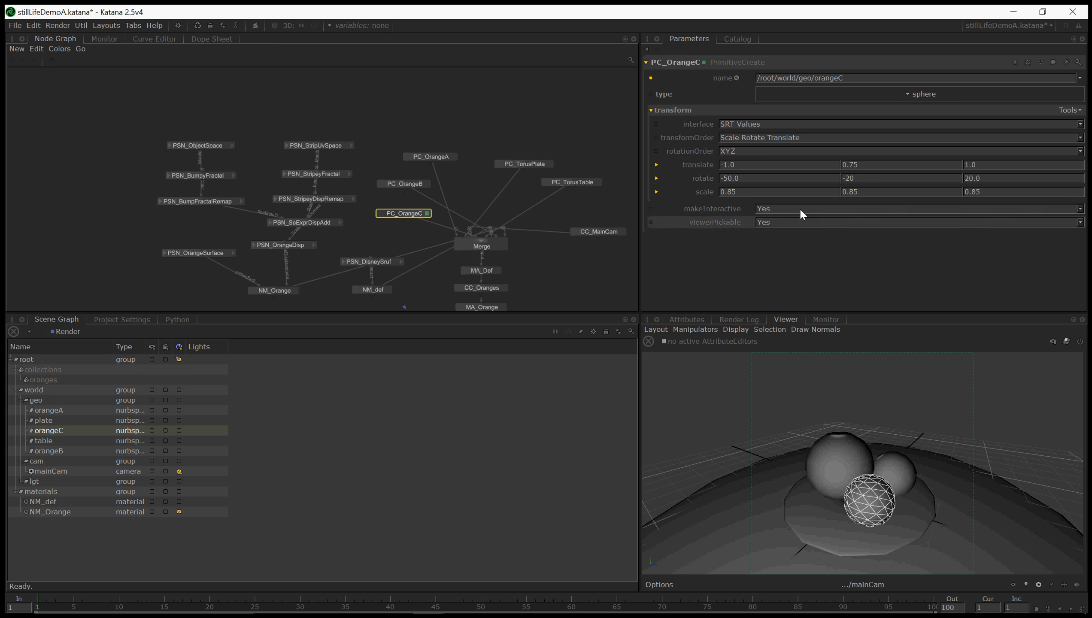
Pick the largest orange, orangeA, and set PC_OrangeA's X rotation to 5.
{"action": "left_click", "coordinate": [858, 463]}
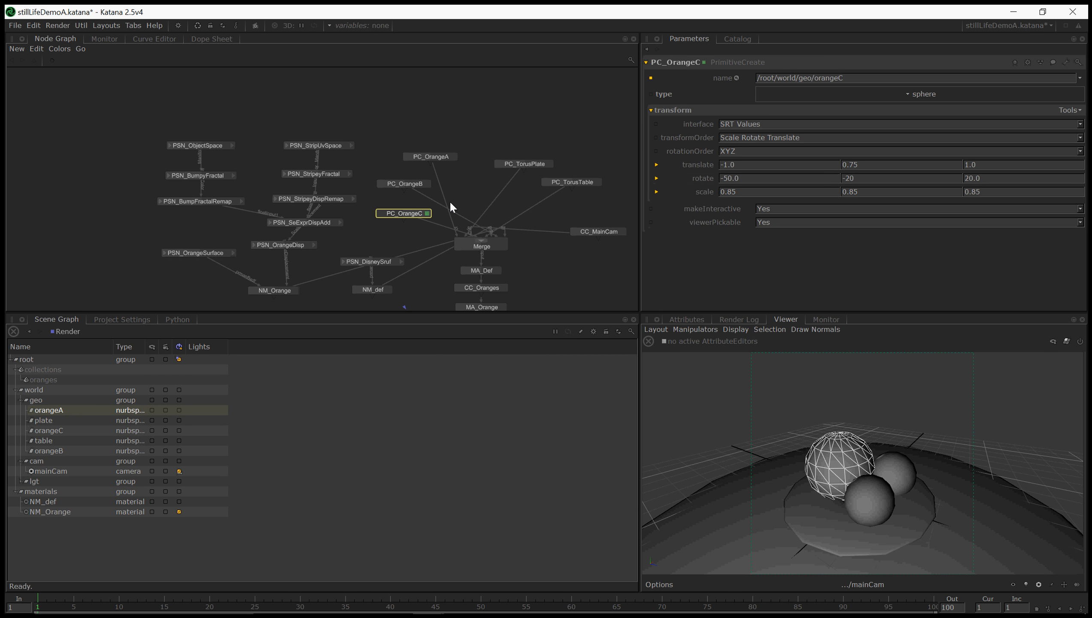
{"action": "double_click", "coordinate": [432, 156]}
{"action": "left_click", "coordinate": [767, 178]}
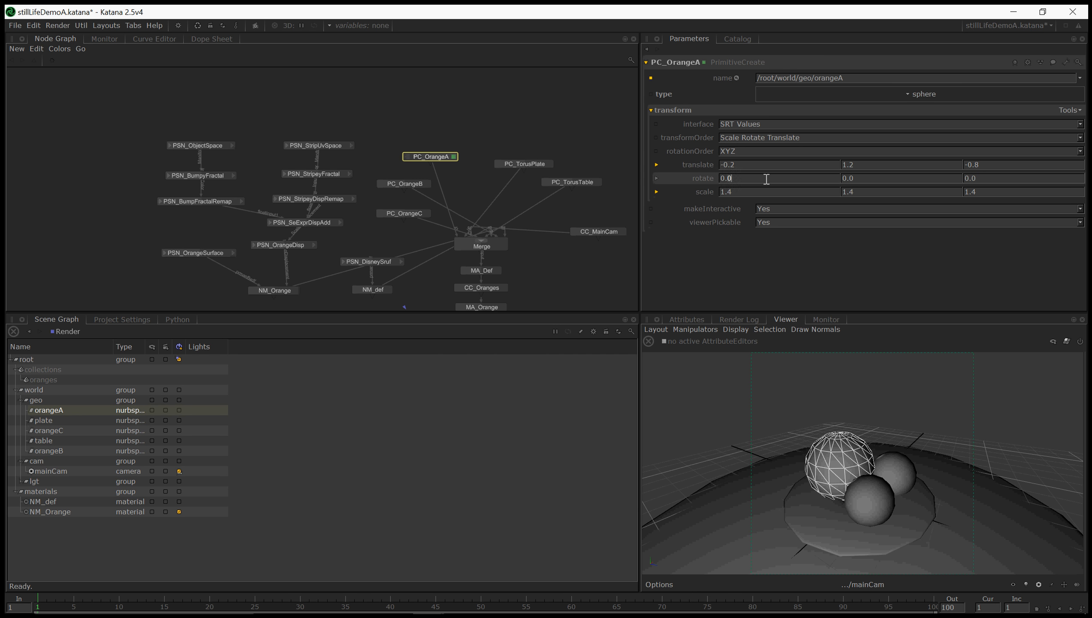
{"action": "key", "text": "ctrl+a"}
{"action": "type", "text": "5"}
{"action": "key", "text": "Return"}
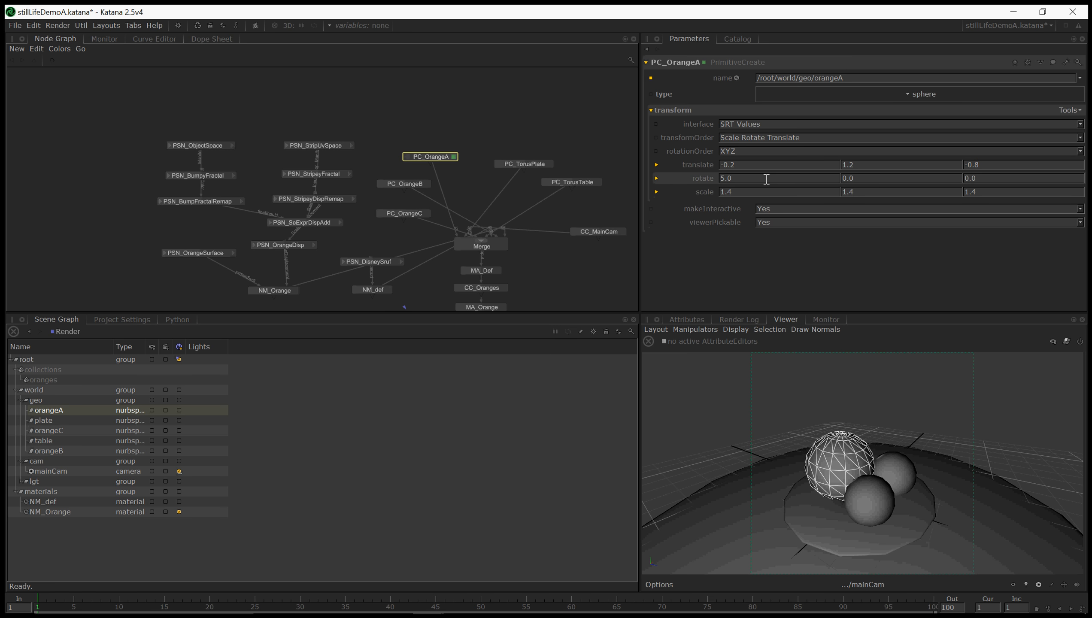
Try an X rotation of -5 on PC_OrangeA and undo it.
{"action": "left_click", "coordinate": [767, 178]}
{"action": "key", "text": "ctrl+a"}
{"action": "type", "text": "-5"}
{"action": "key", "text": "Return"}
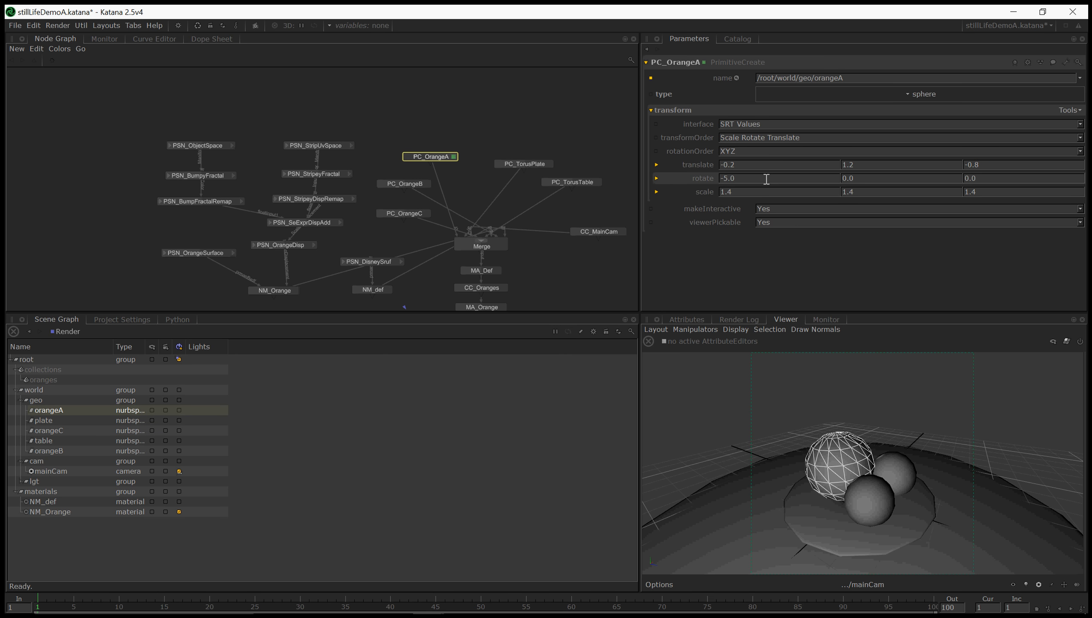
{"action": "key", "text": "ctrl+z"}
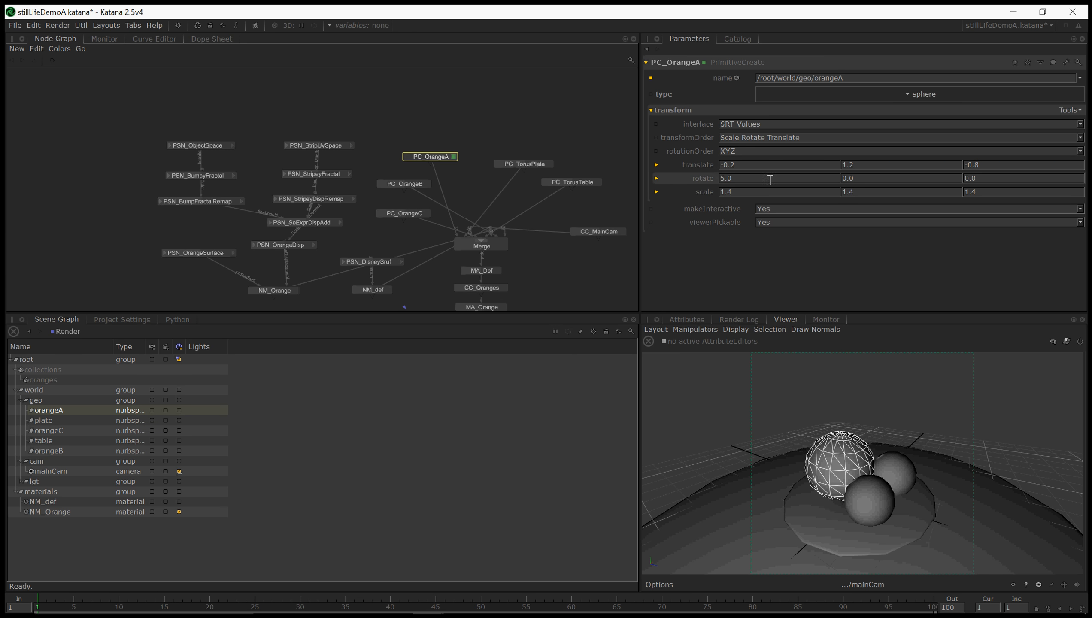
Set PC_OrangeA's Z rotation to -10.
{"action": "left_click", "coordinate": [978, 177]}
{"action": "key", "text": "ctrl+a"}
{"action": "type", "text": "-10"}
{"action": "key", "text": "Return"}
Start a preview render from the Render node to test the new orange rotations.
{"action": "left_click", "coordinate": [433, 297]}
{"action": "middle_click_drag", "start_coordinate": [433, 297], "coordinate": [390, 180]}
{"action": "middle_click_drag", "start_coordinate": [380, 253], "coordinate": [375, 217]}
{"action": "right_click", "coordinate": [432, 265]}
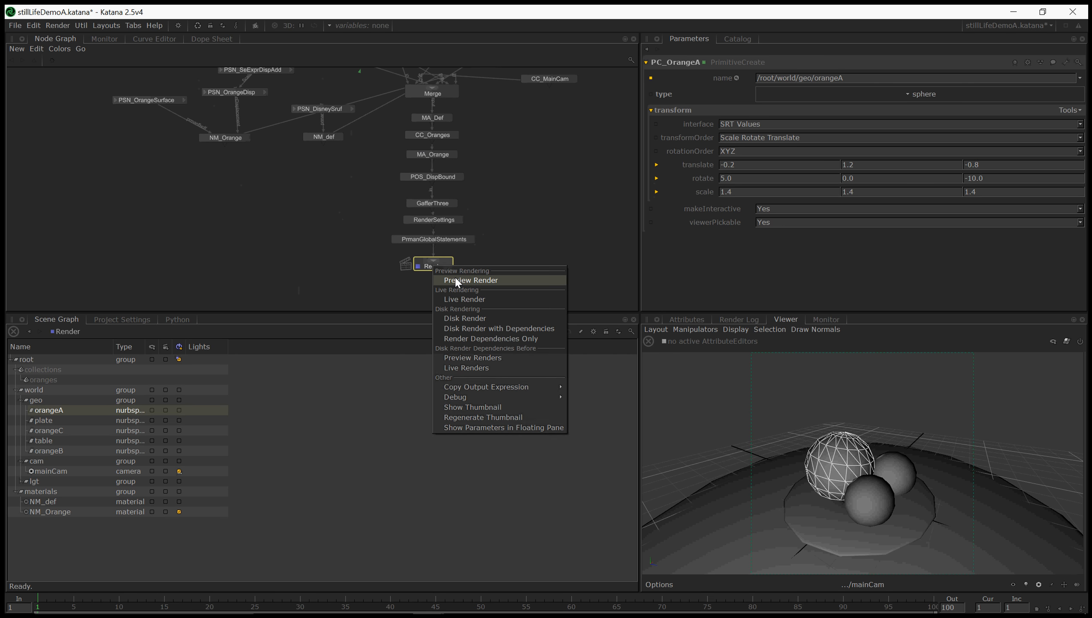
{"action": "left_click", "coordinate": [455, 277]}
Load the newest Catalog render into the Monitor's Back slot and swap the Front and Back images.
{"action": "left_click", "coordinate": [728, 38]}
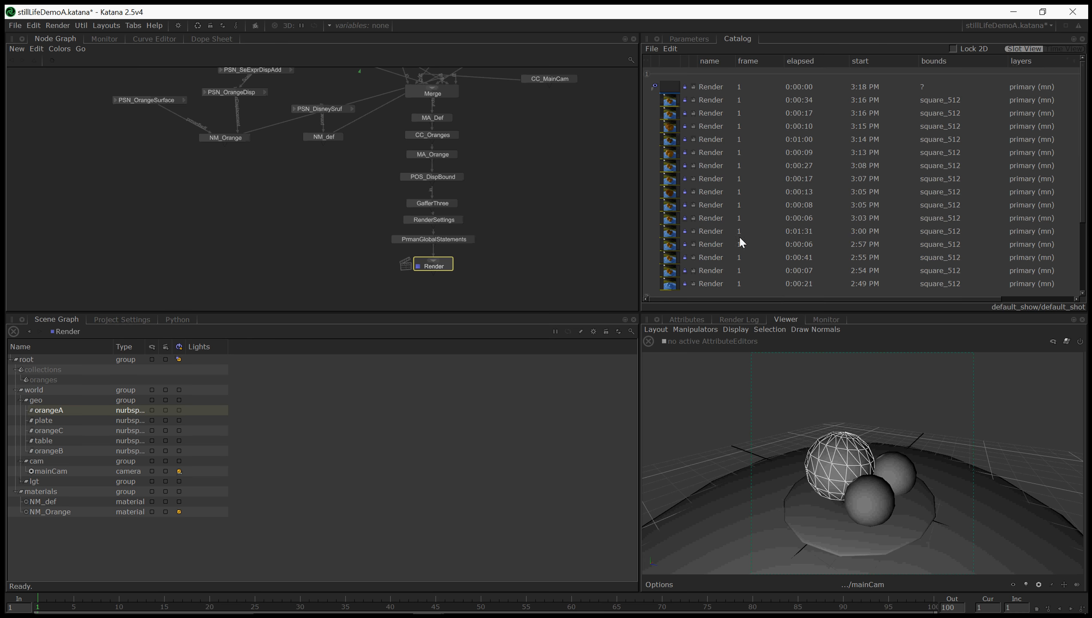
{"action": "left_click", "coordinate": [817, 321]}
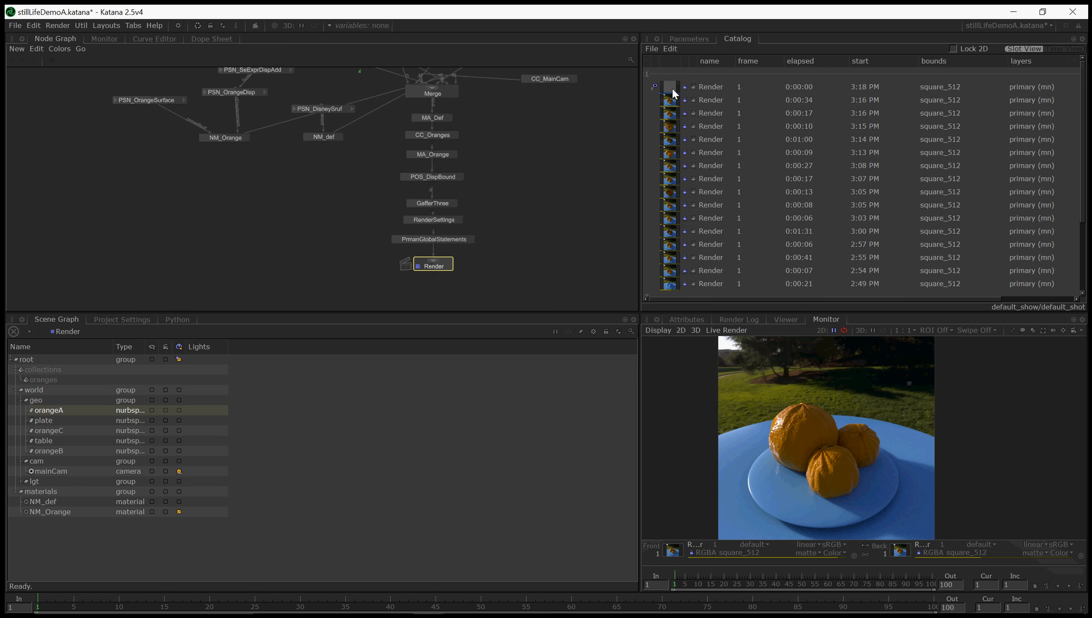
{"action": "left_click_drag", "start_coordinate": [672, 87], "coordinate": [904, 551]}
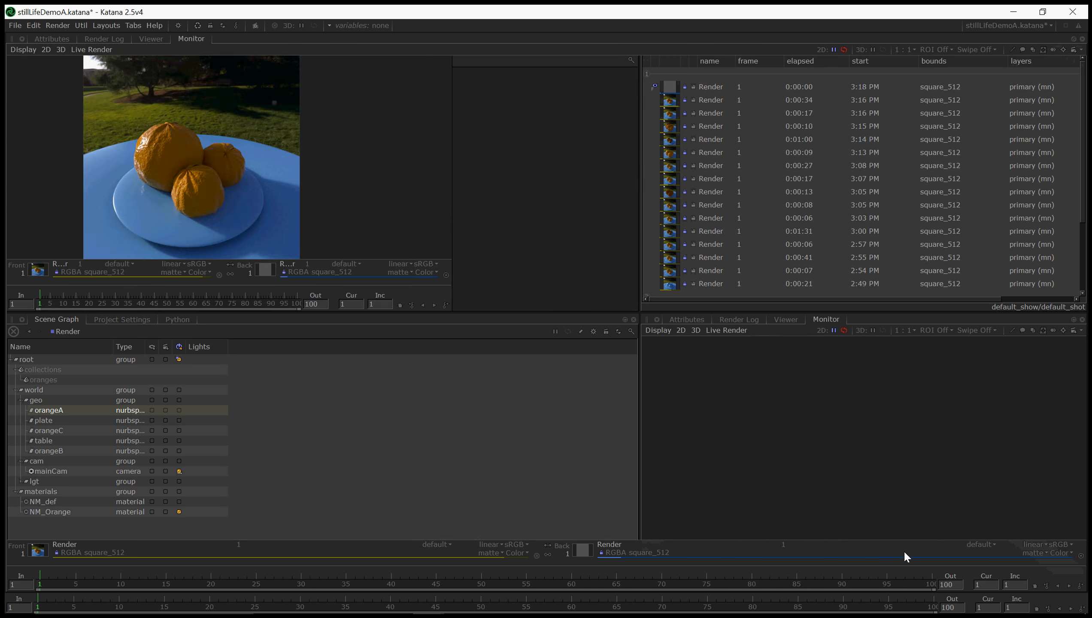
{"action": "key", "text": "Tab"}
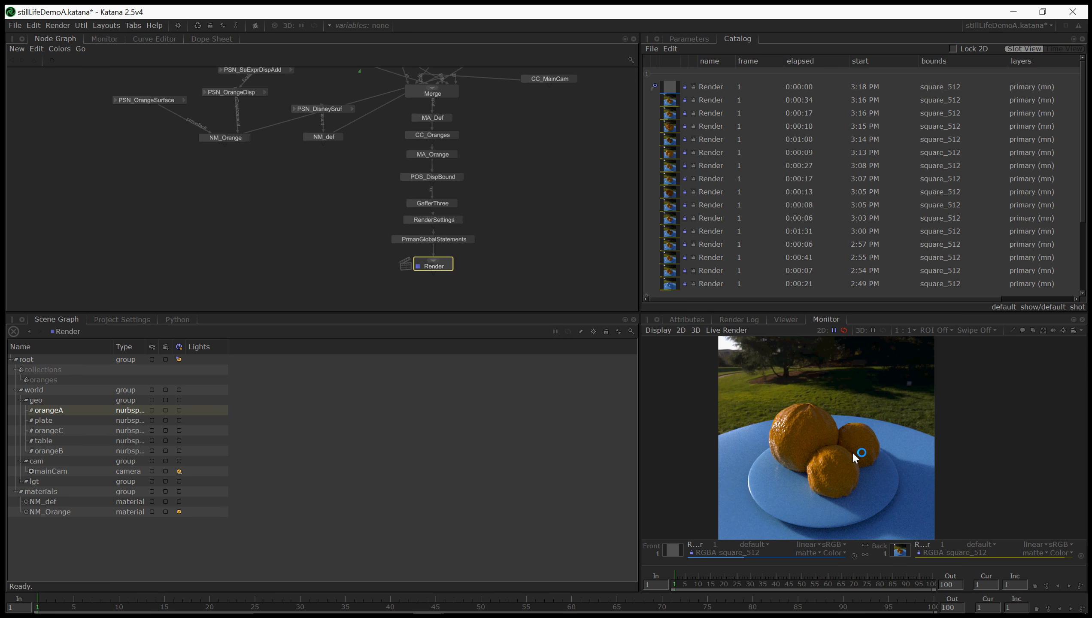
Pick orangeC in the Viewer and set PC_OrangeC's Z translation to 1.2.
{"action": "left_click", "coordinate": [785, 319]}
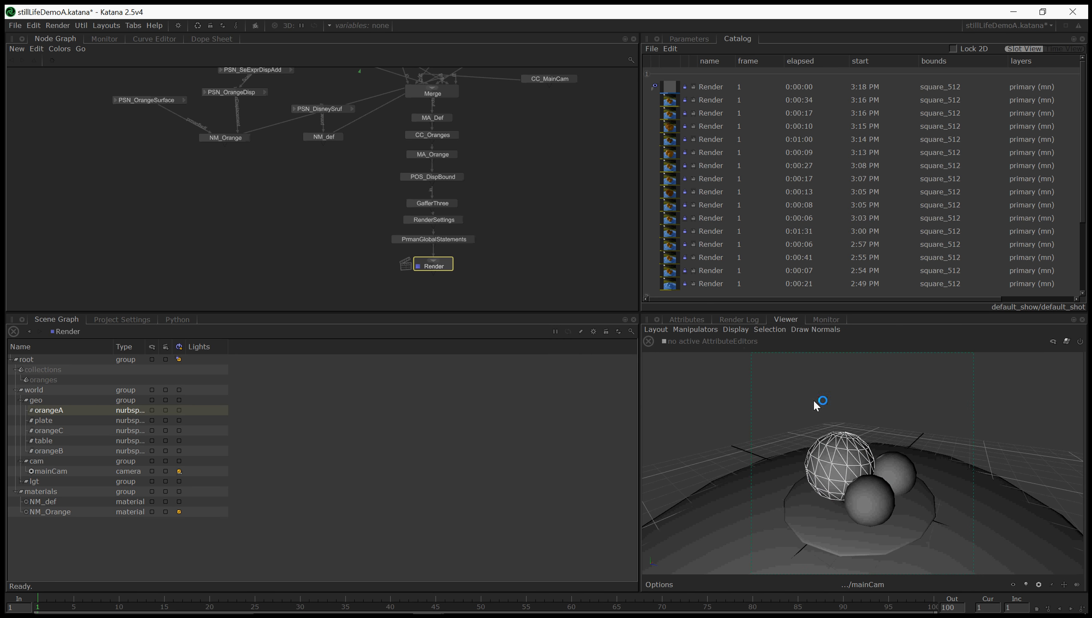
{"action": "left_click", "coordinate": [861, 493]}
{"action": "middle_click_drag", "start_coordinate": [362, 266], "coordinate": [351, 331]}
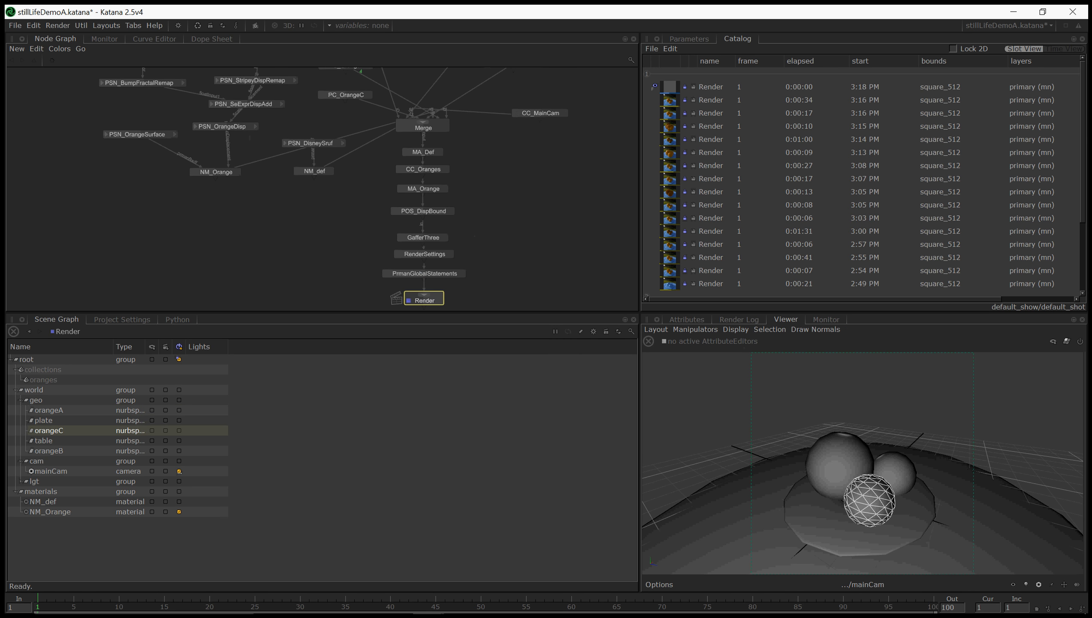
{"action": "left_click", "coordinate": [695, 320]}
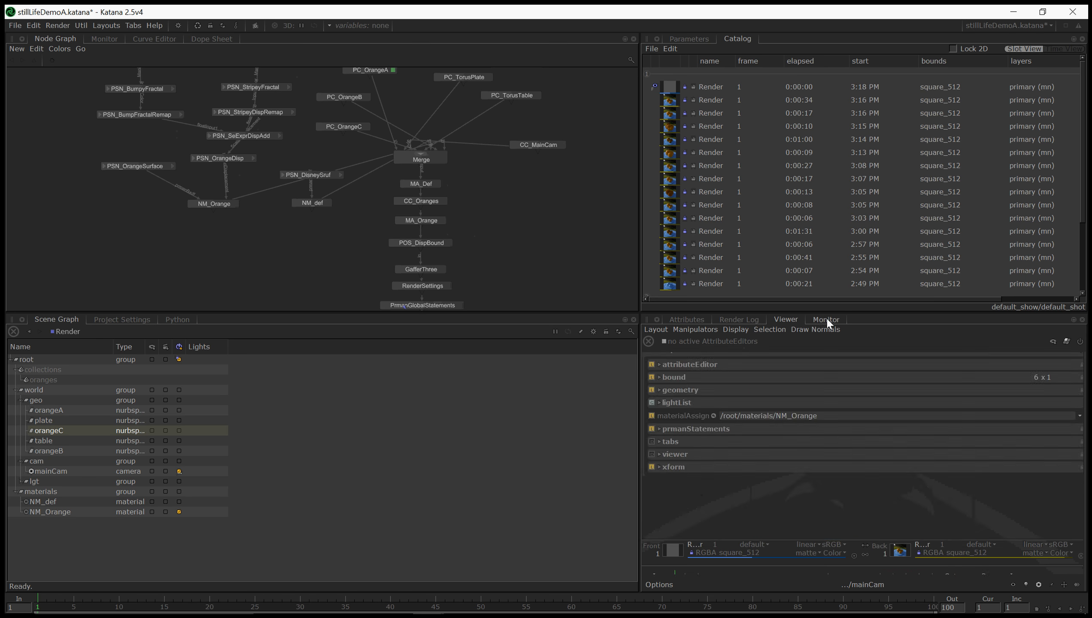
{"action": "left_click", "coordinate": [826, 319]}
{"action": "middle_click_drag", "start_coordinate": [520, 250], "coordinate": [531, 342]}
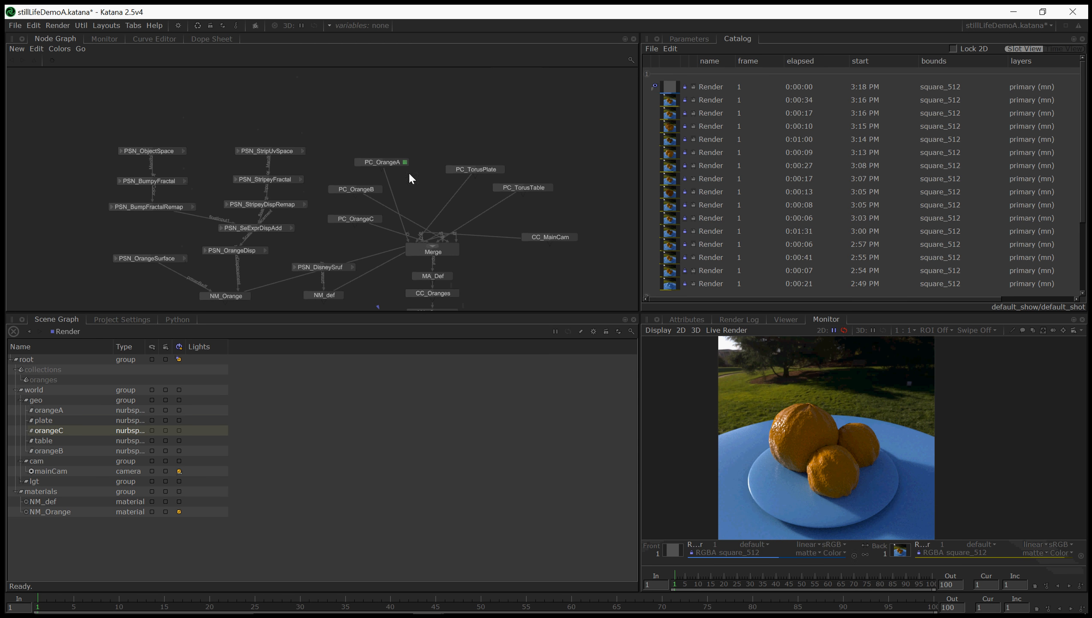
{"action": "double_click", "coordinate": [358, 218]}
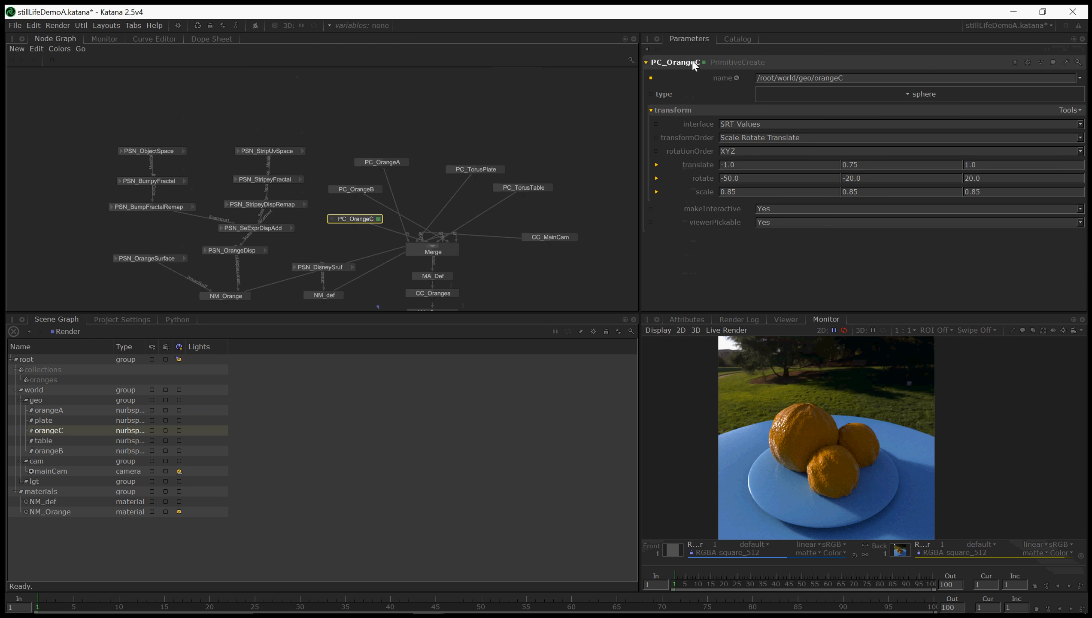
{"action": "left_click", "coordinate": [784, 319]}
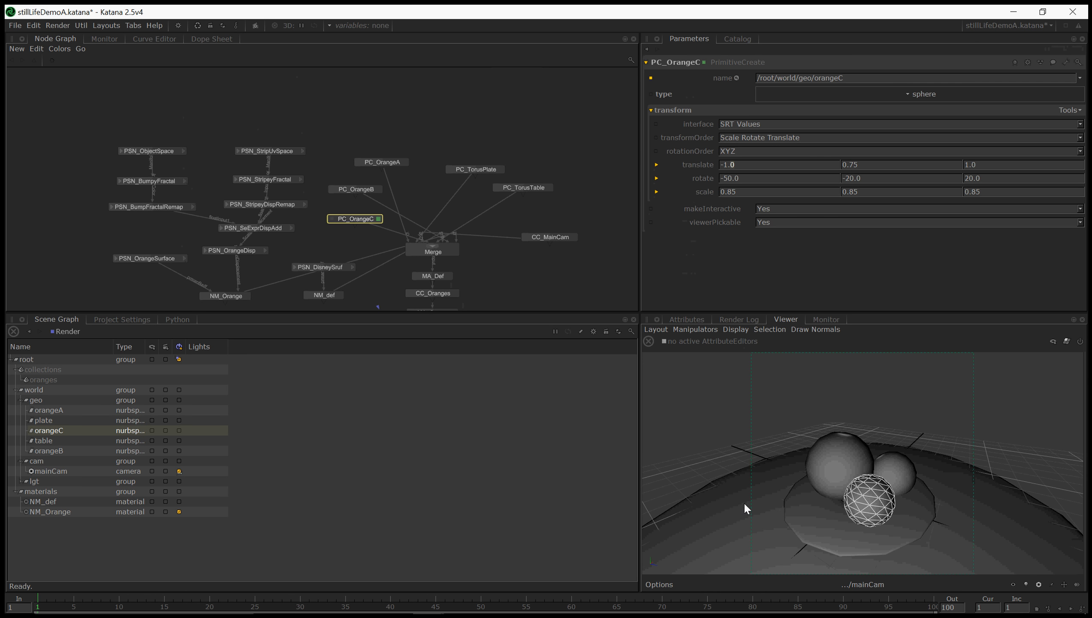
{"action": "key", "text": "Return"}
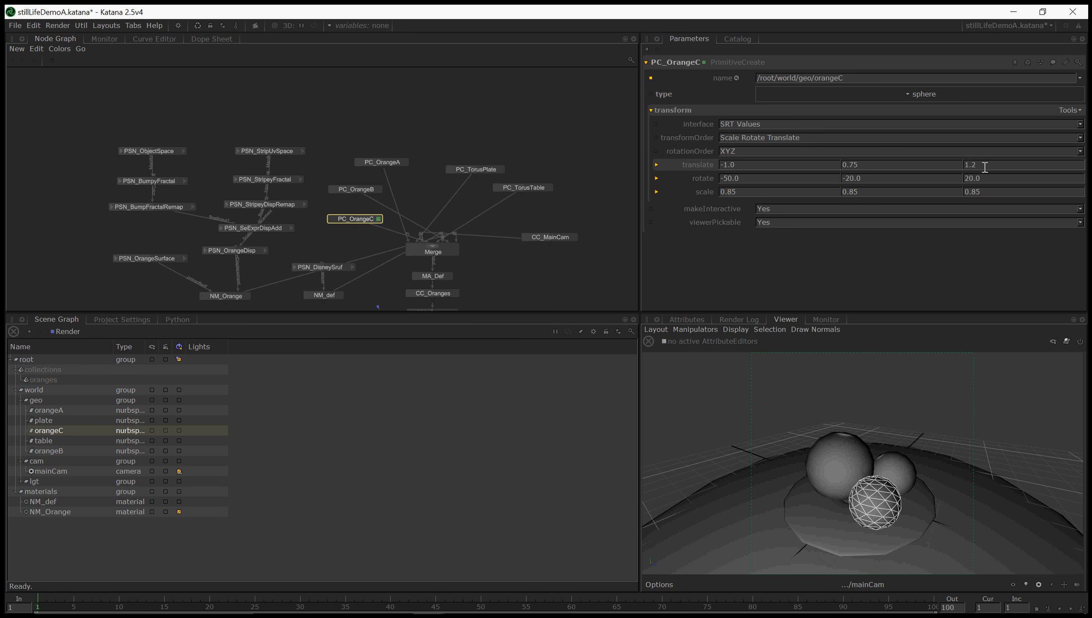
Try an X translation of -0.8 on PC_OrangeC and revert it to -1.0.
{"action": "left_click", "coordinate": [904, 163]}
{"action": "left_click", "coordinate": [787, 166]}
{"action": "key", "text": "BackSpace"}
{"action": "key", "text": "BackSpace"}
{"action": "key", "text": "BackSpace"}
{"action": "type", "text": "0.8"}
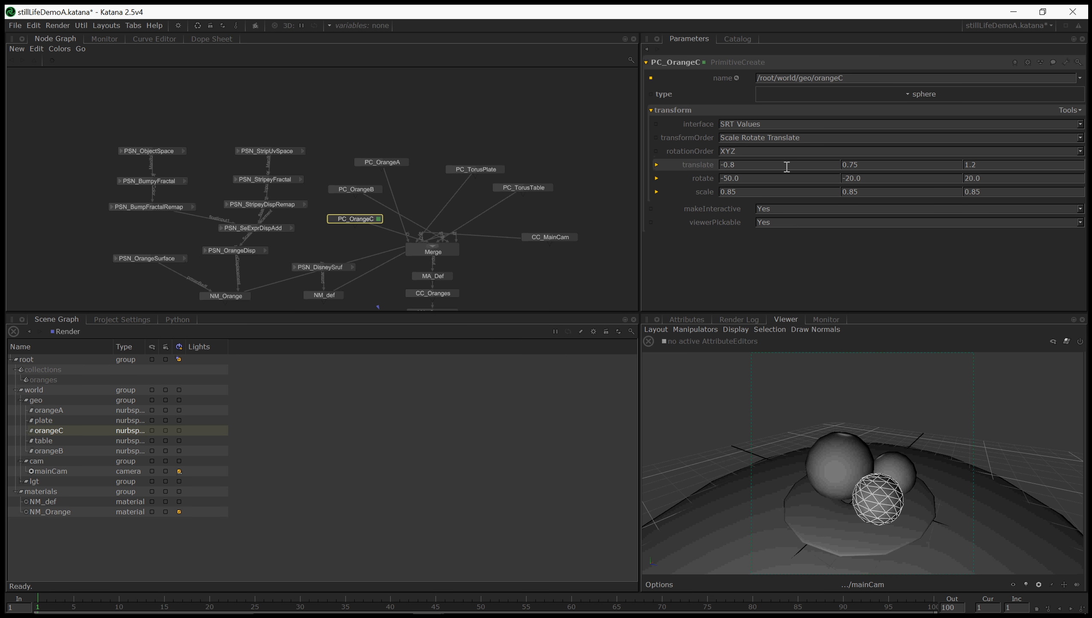
{"action": "scroll", "coordinate": [786, 167], "scroll_direction": "down", "scroll_amount": 2}
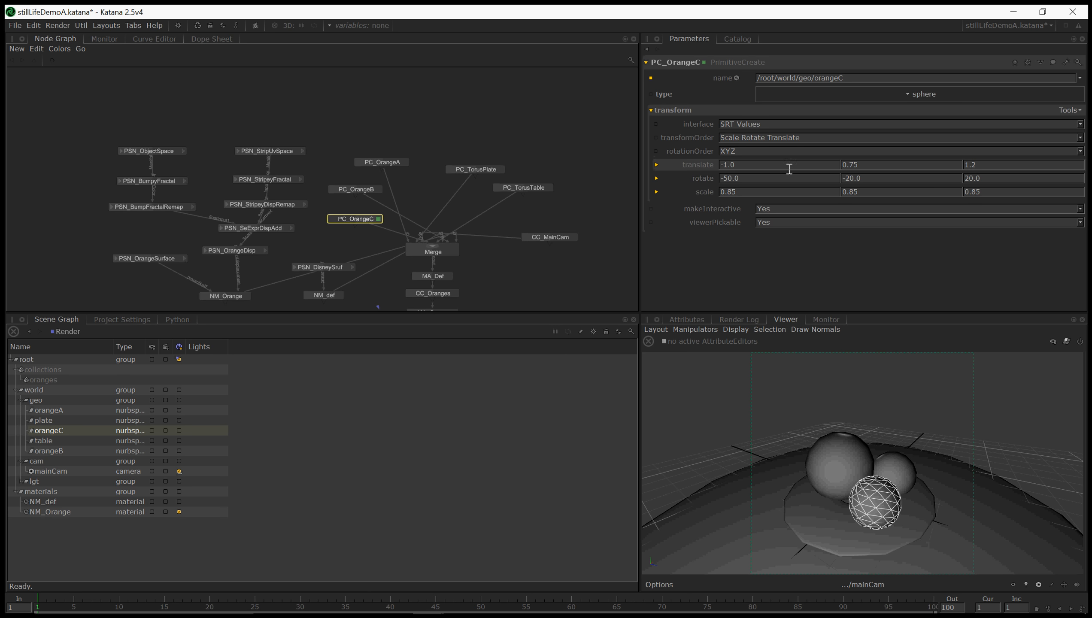
{"action": "left_click", "coordinate": [856, 166]}
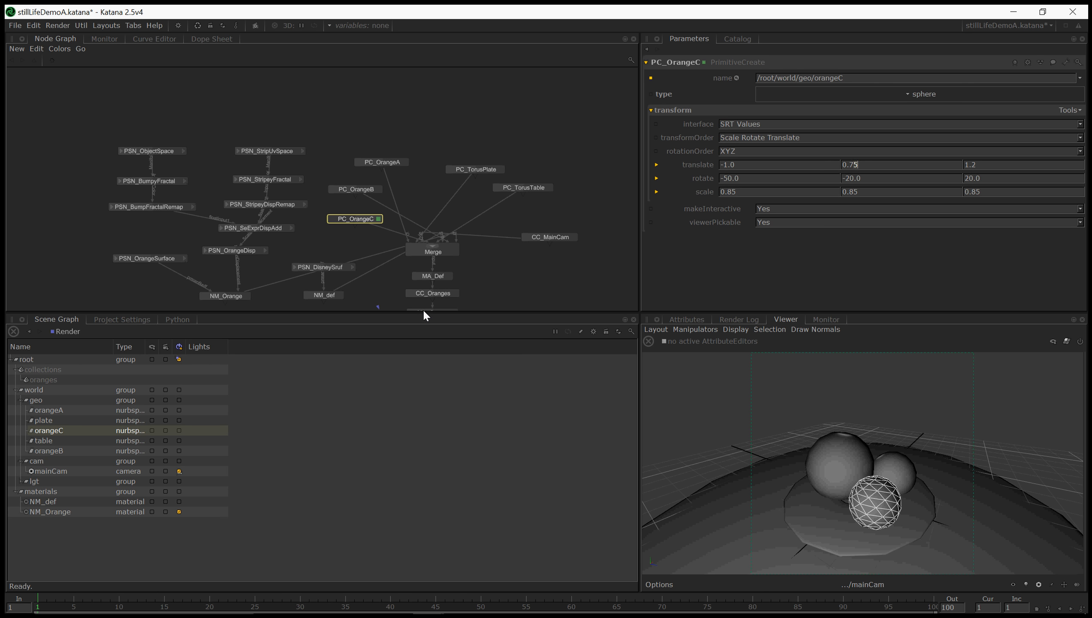
Start a preview render from the Render node to test orangeC's new position.
{"action": "middle_click_drag", "start_coordinate": [393, 284], "coordinate": [398, 262]}
{"action": "left_click", "coordinate": [818, 465]}
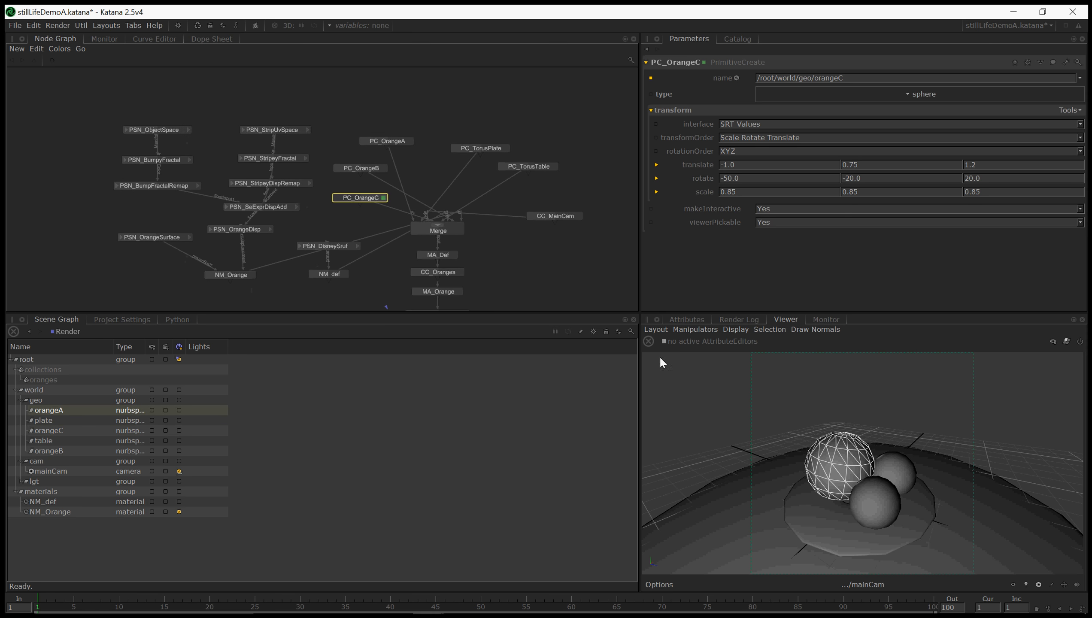
{"action": "middle_click_drag", "start_coordinate": [489, 303], "coordinate": [500, 232]}
{"action": "middle_click_drag", "start_coordinate": [529, 299], "coordinate": [488, 272]}
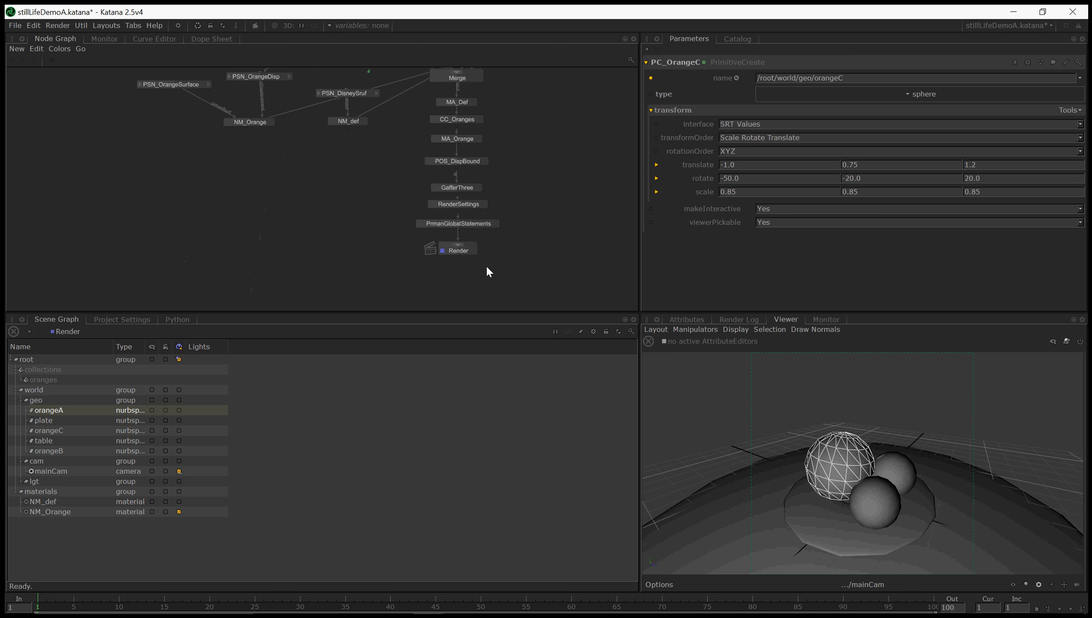
{"action": "right_click", "coordinate": [451, 251]}
{"action": "left_click", "coordinate": [493, 265]}
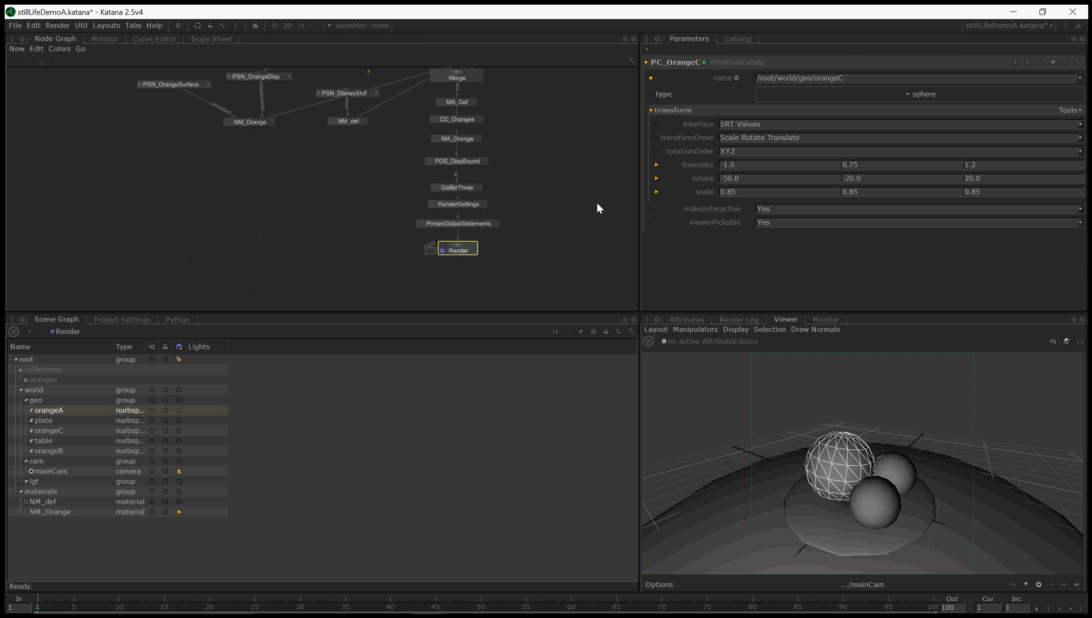
Put the new Catalog render in the Monitor's Back slot, swap Front and Back, and compare the two images.
{"action": "left_click", "coordinate": [738, 40]}
{"action": "left_click", "coordinate": [816, 319]}
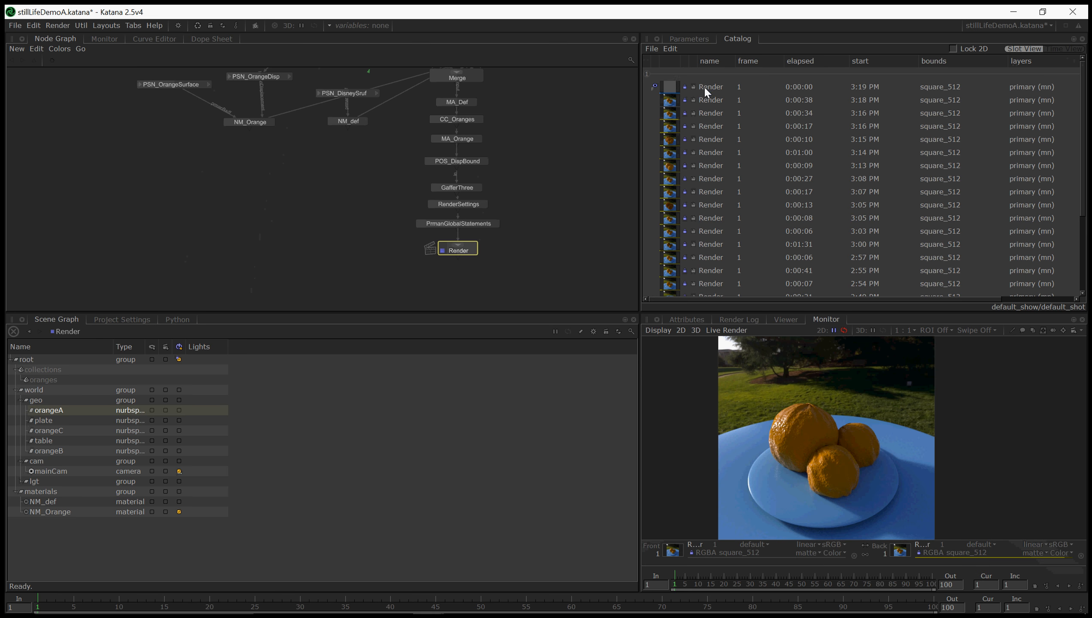
{"action": "left_click_drag", "start_coordinate": [704, 86], "coordinate": [893, 547]}
{"action": "key", "text": "grave"}
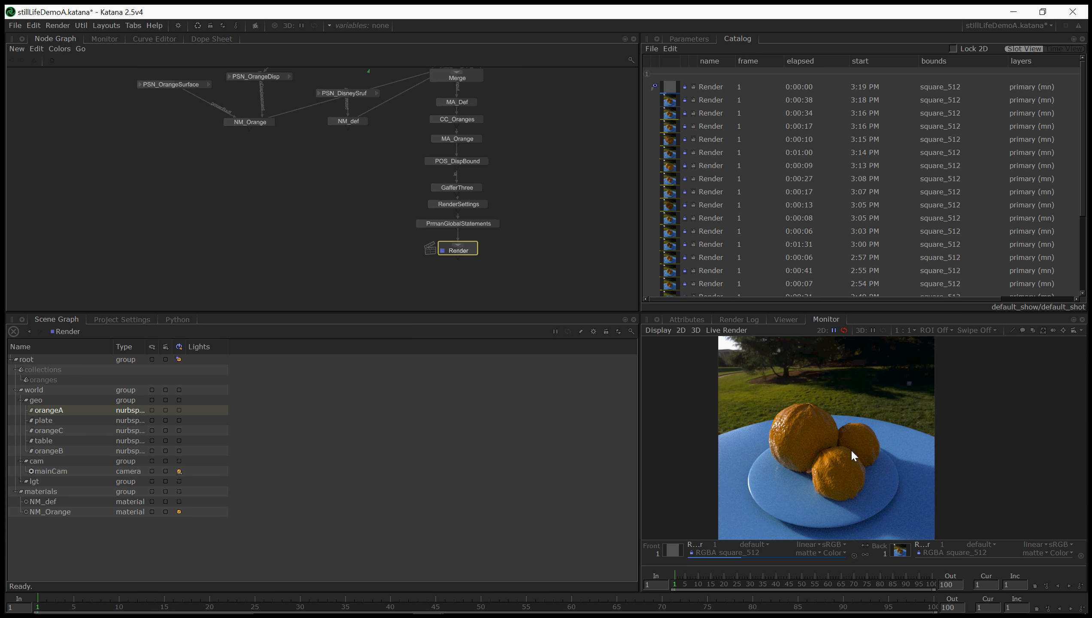
{"action": "middle_click_drag", "start_coordinate": [852, 452], "coordinate": [861, 454]}
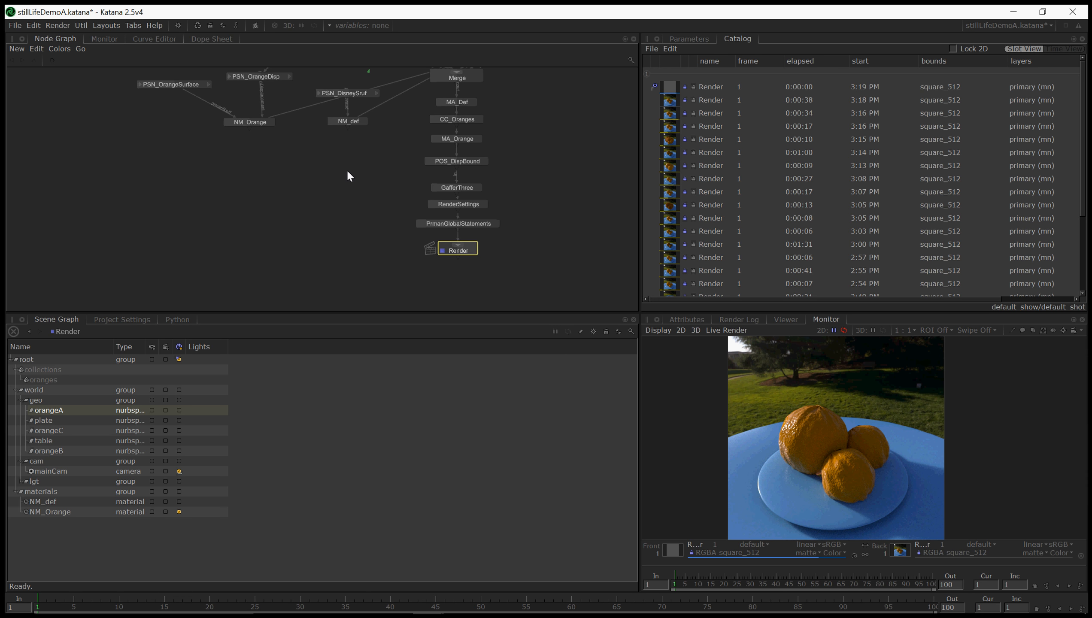
Go over the bumpy displacement nodes and open the parameters of PSN_SeExprDispAdd.
{"action": "middle_click_drag", "start_coordinate": [348, 171], "coordinate": [414, 297]}
{"action": "middle_click_drag", "start_coordinate": [319, 249], "coordinate": [327, 279]}
{"action": "left_click", "coordinate": [371, 211]}
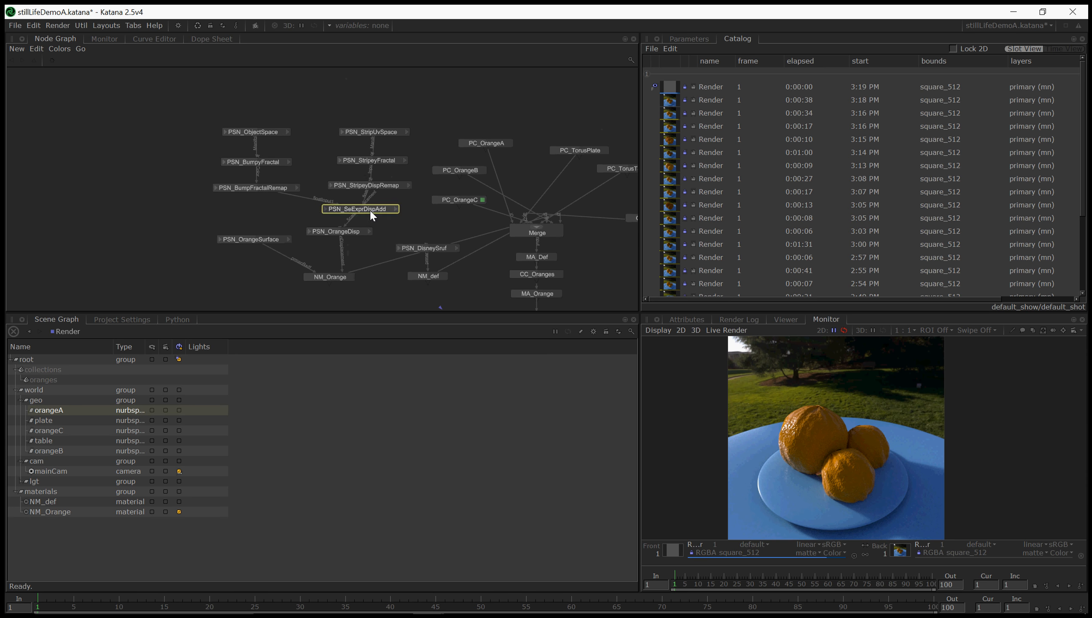
{"action": "left_click_drag", "start_coordinate": [370, 209], "coordinate": [362, 212]}
{"action": "left_click", "coordinate": [266, 161]}
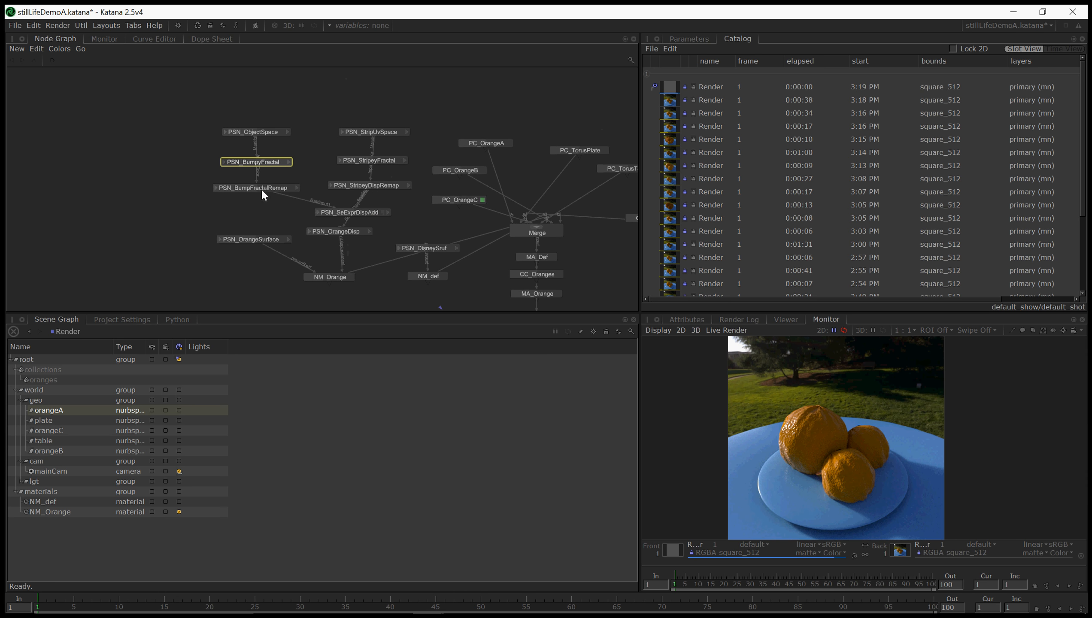
{"action": "left_click", "coordinate": [262, 190]}
{"action": "left_click", "coordinate": [263, 132]}
{"action": "left_click", "coordinate": [349, 214]}
{"action": "key", "text": "e"}
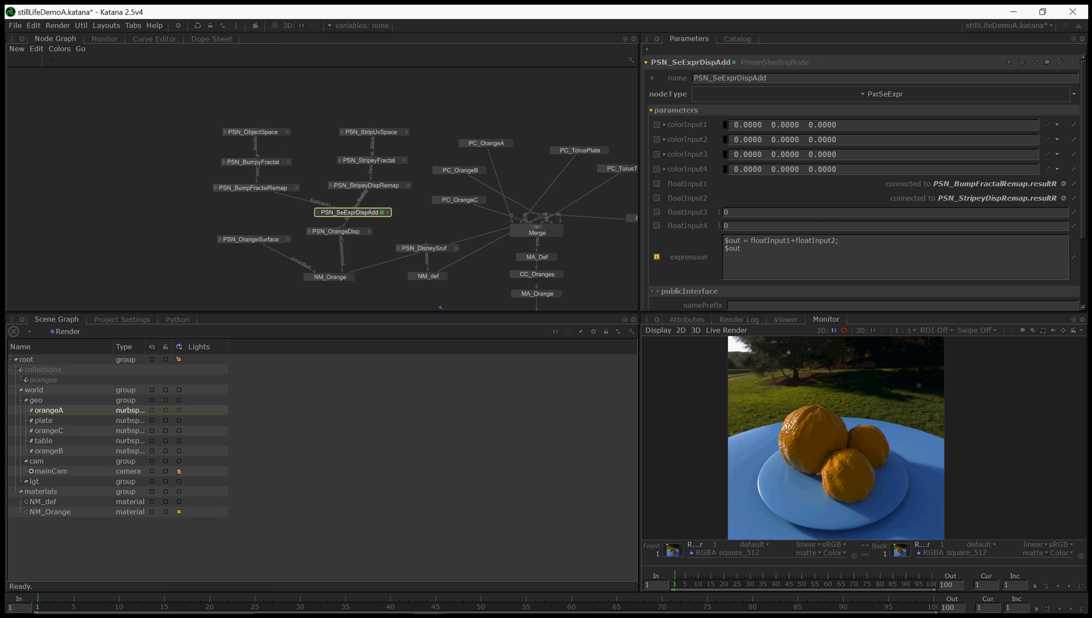
Create a NetworkMaterial node named NM_Plate and add a prman bxdf terminal to it.
{"action": "middle_click_drag", "start_coordinate": [372, 258], "coordinate": [380, 232]}
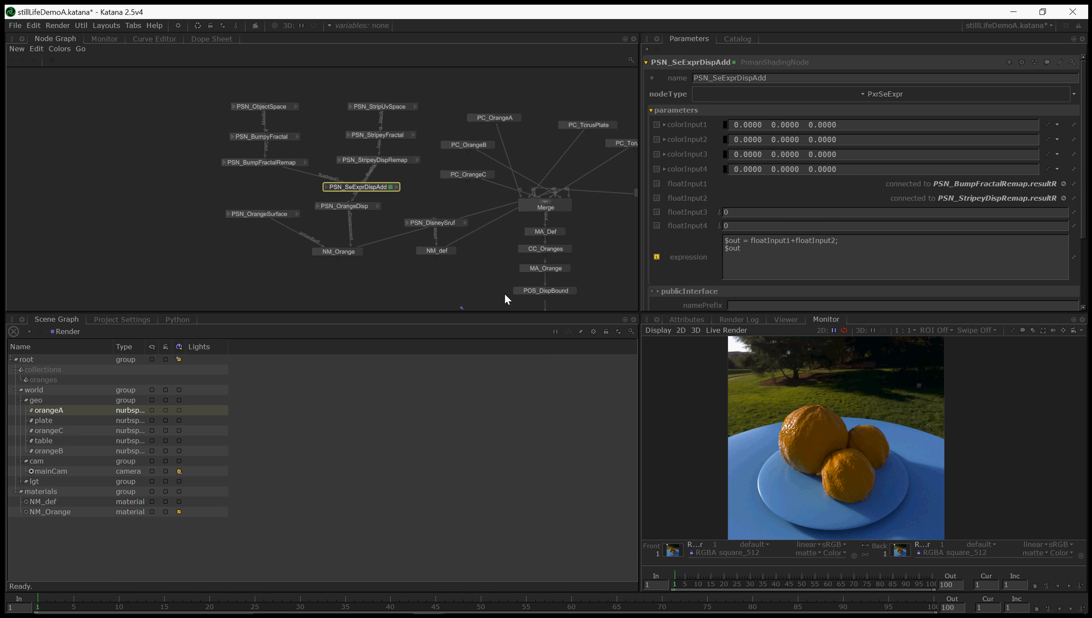
{"action": "middle_click_drag", "start_coordinate": [505, 298], "coordinate": [459, 195]}
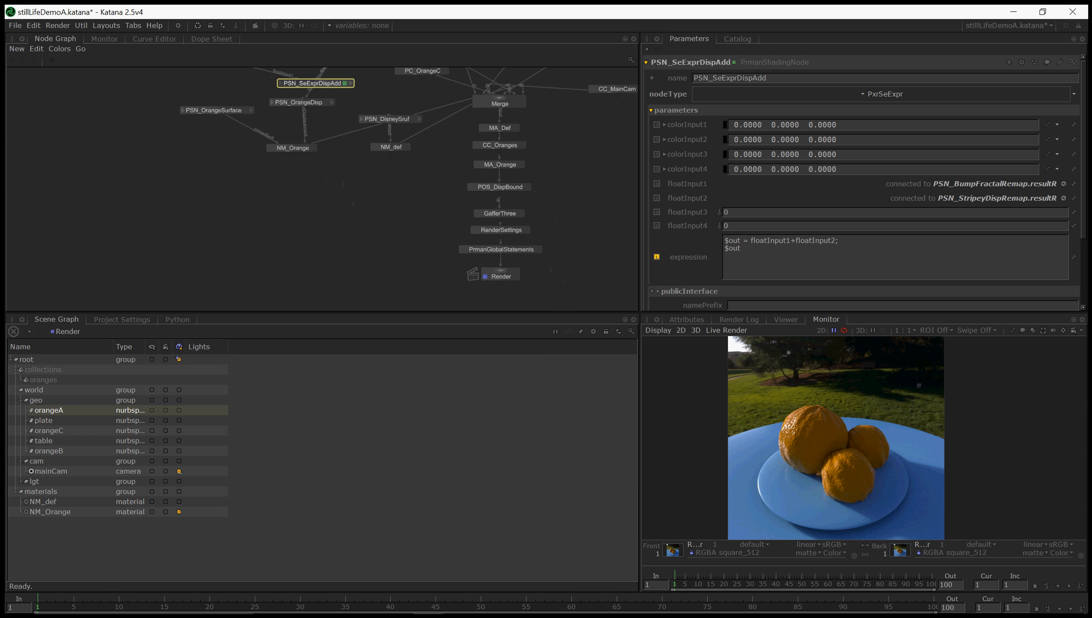
{"action": "middle_click_drag", "start_coordinate": [315, 181], "coordinate": [366, 250]}
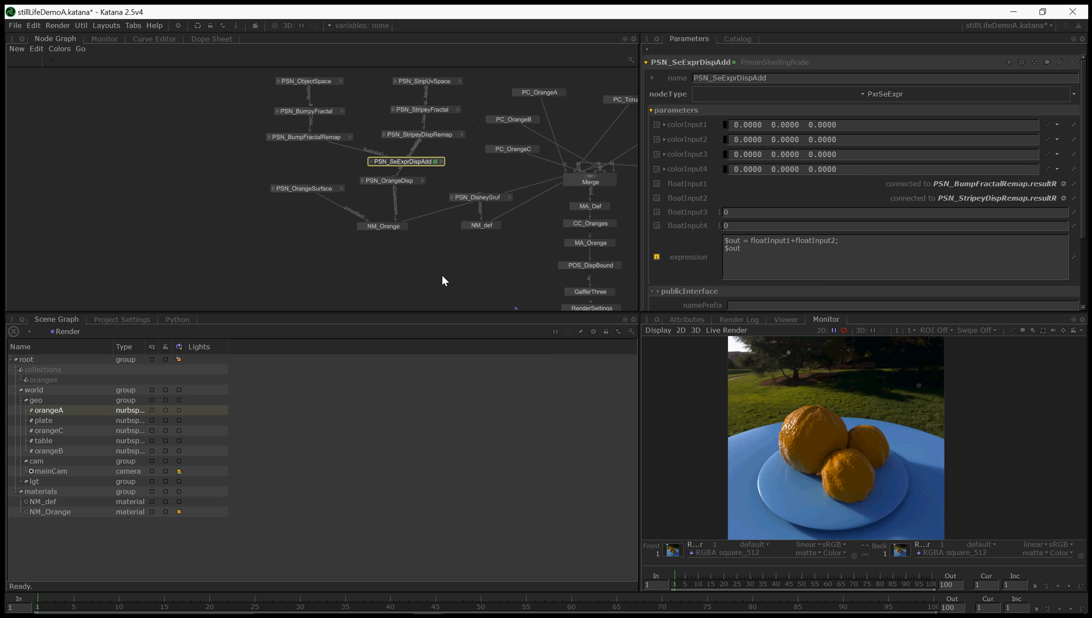
{"action": "key", "text": "Tab"}
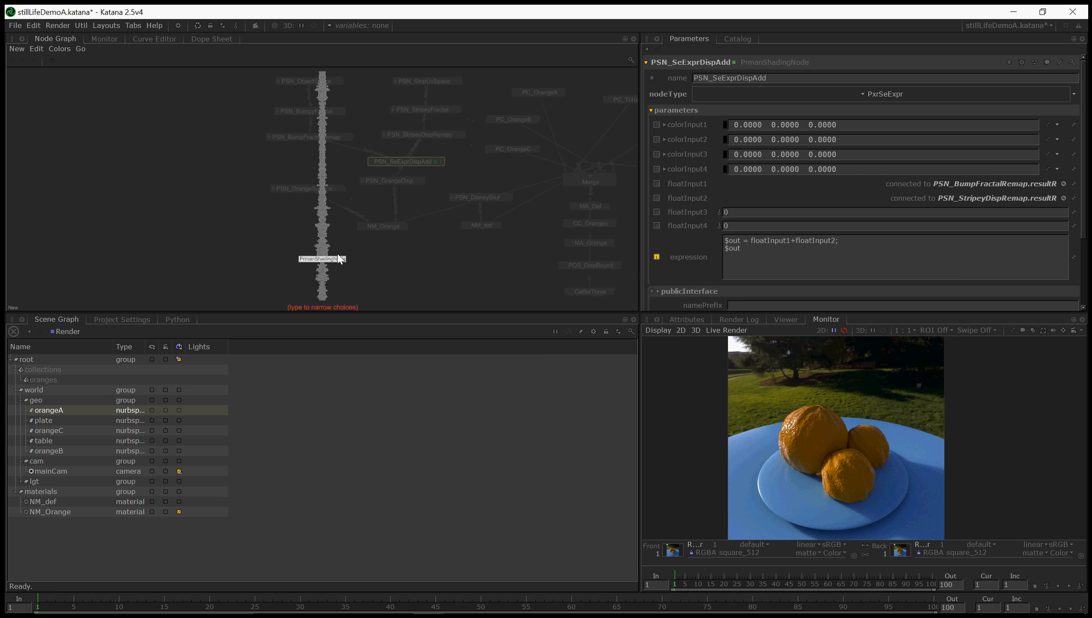
{"action": "type", "text": "netw"}
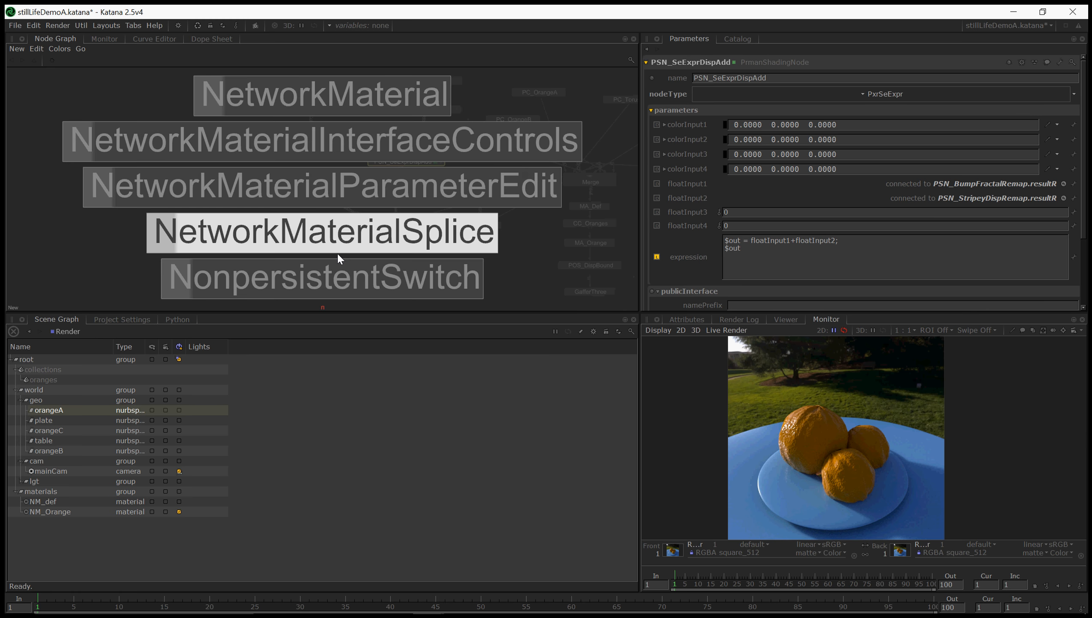
{"action": "key", "text": "Up"}
{"action": "key", "text": "Up"}
{"action": "key", "text": "Up"}
{"action": "key", "text": "Return"}
{"action": "left_click", "coordinate": [352, 259]}
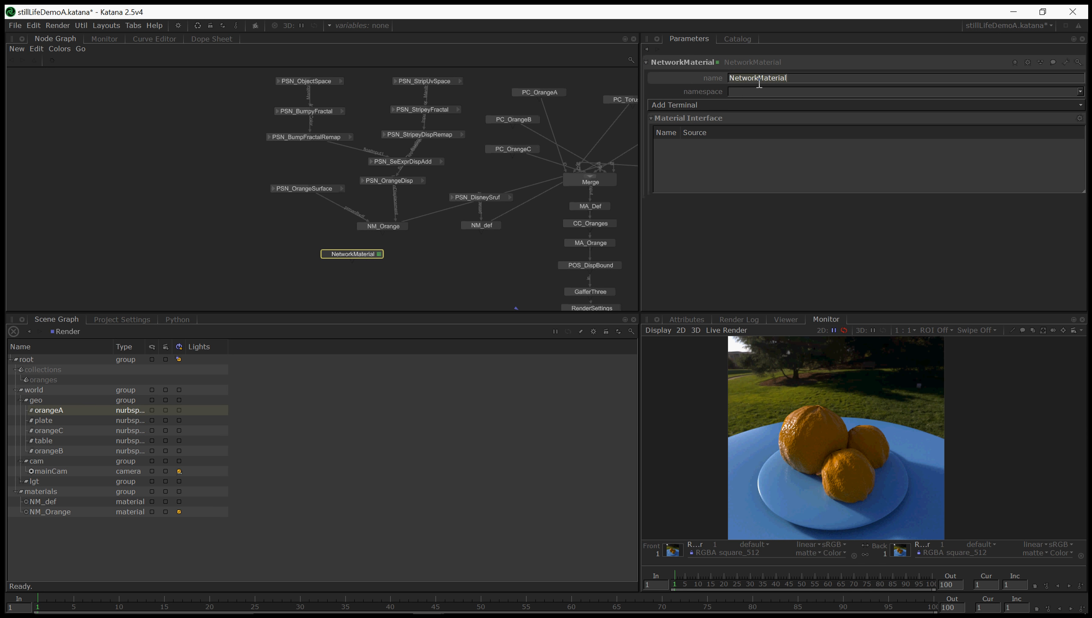
{"action": "type", "text": "NM_Plate"}
{"action": "key", "text": "Return"}
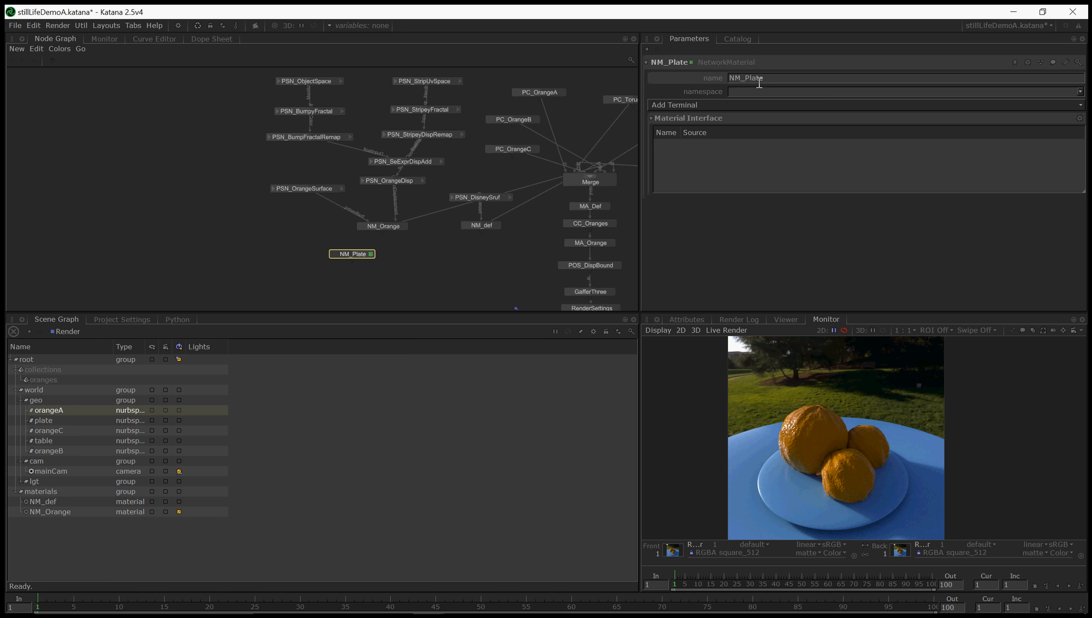
{"action": "left_click", "coordinate": [678, 106]}
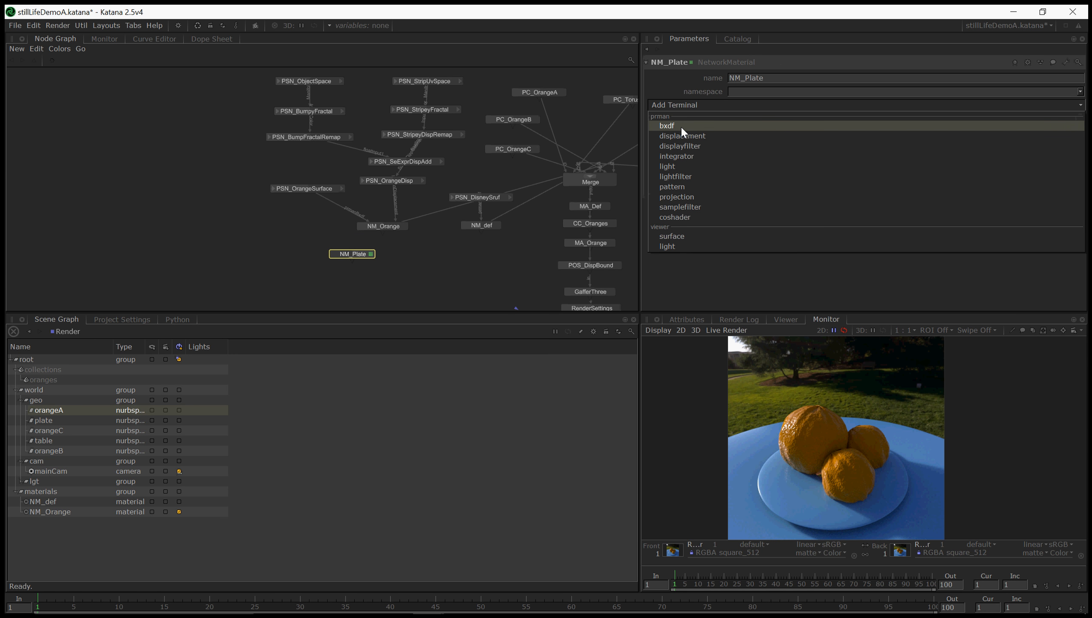
{"action": "left_click", "coordinate": [681, 125]}
Create a PrmanShadingNode above NM_Plate and set its node type to PxrSurface.
{"action": "key", "text": "Tab"}
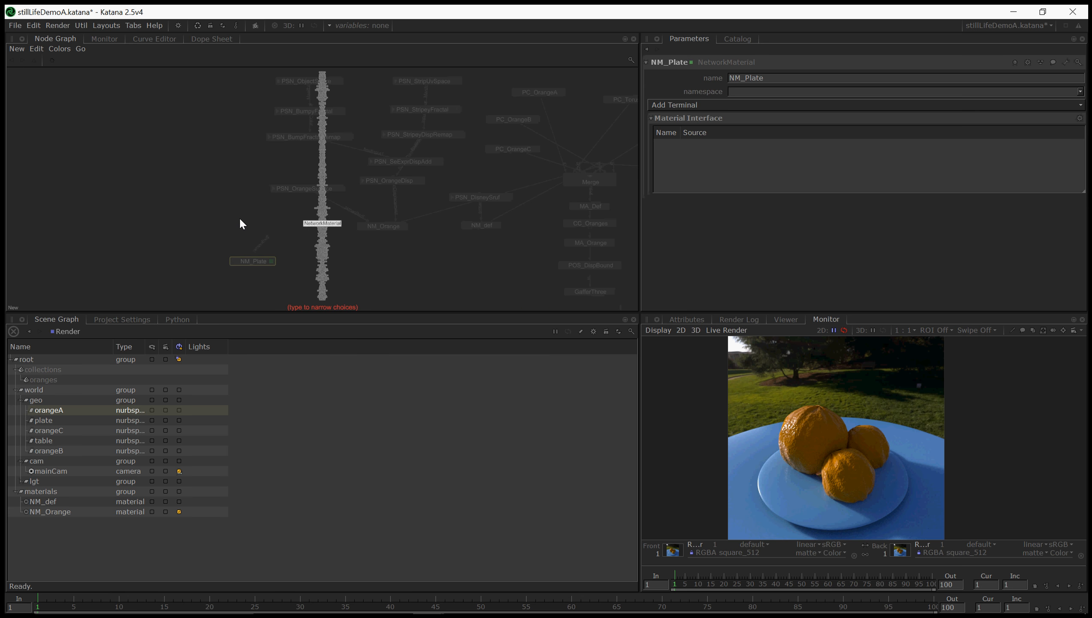
{"action": "type", "text": "psn"}
{"action": "key", "text": "Return"}
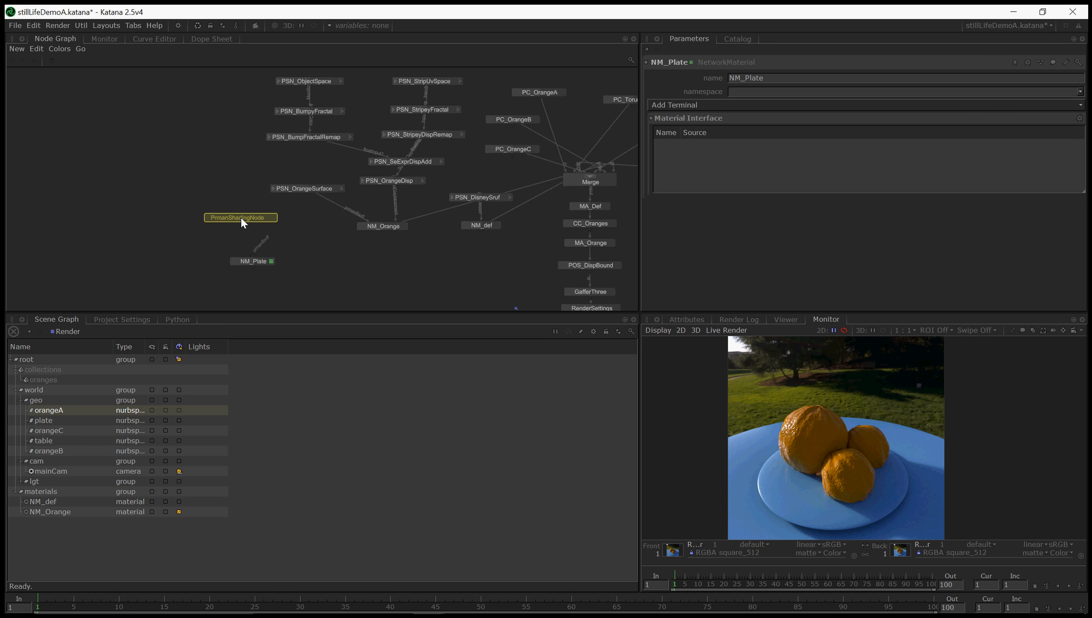
{"action": "left_click", "coordinate": [263, 228]}
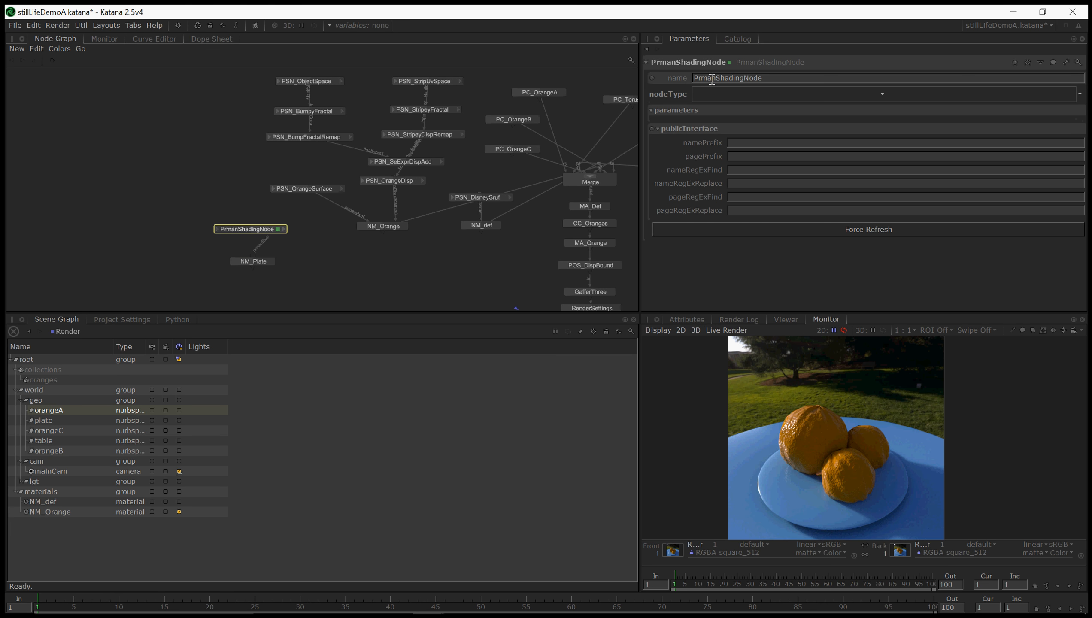
{"action": "left_click", "coordinate": [728, 95]}
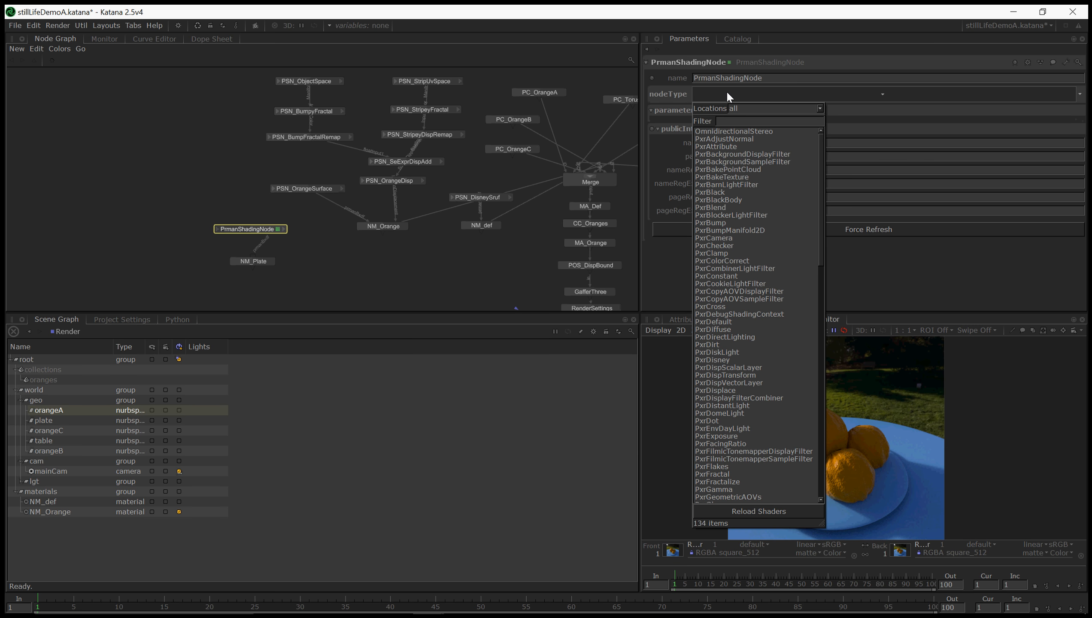
{"action": "type", "text": "surf"}
{"action": "key", "text": "Down"}
{"action": "key", "text": "Down"}
{"action": "key", "text": "Down"}
{"action": "key", "text": "Down"}
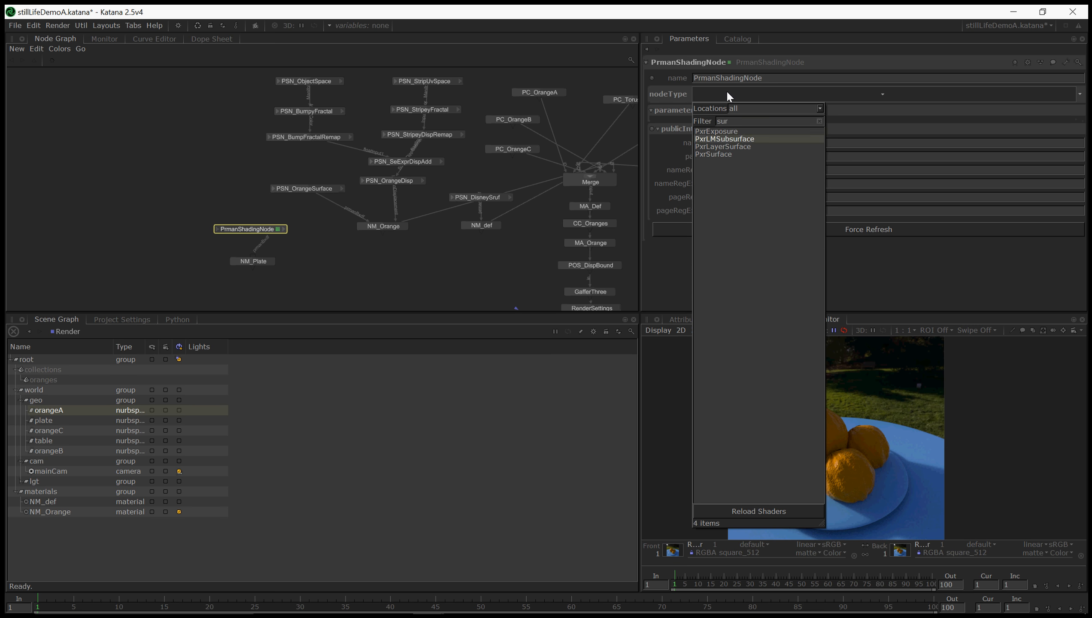
{"action": "key", "text": "Return"}
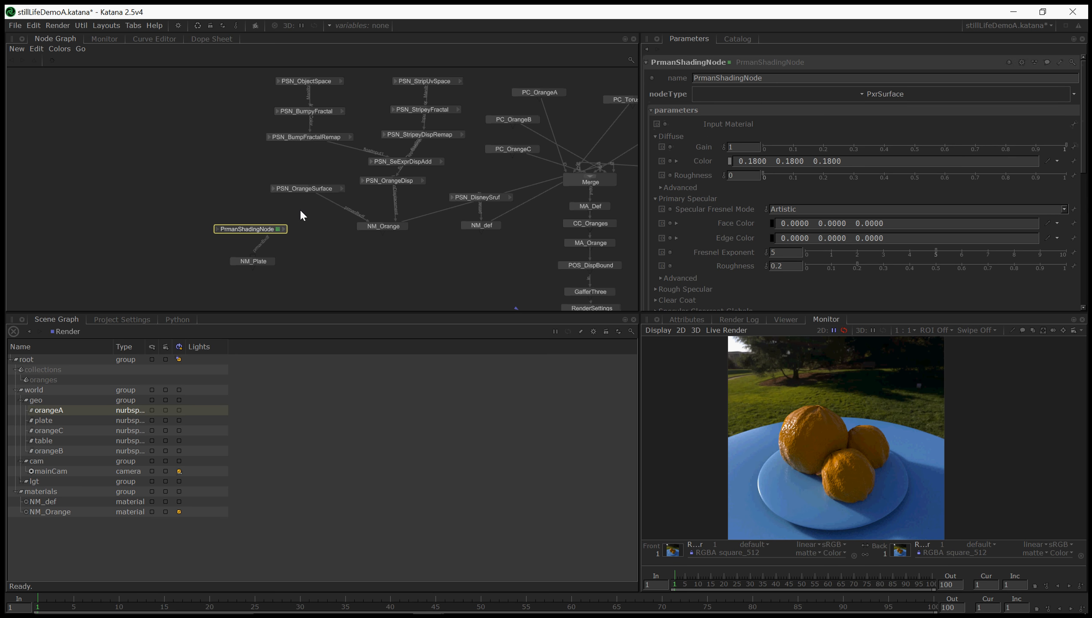
Rename the new PxrSurface shading node as PSN_PlateSurf.
{"action": "double_click", "coordinate": [742, 77]}
{"action": "type", "text": "PSN_PlateSurf"}
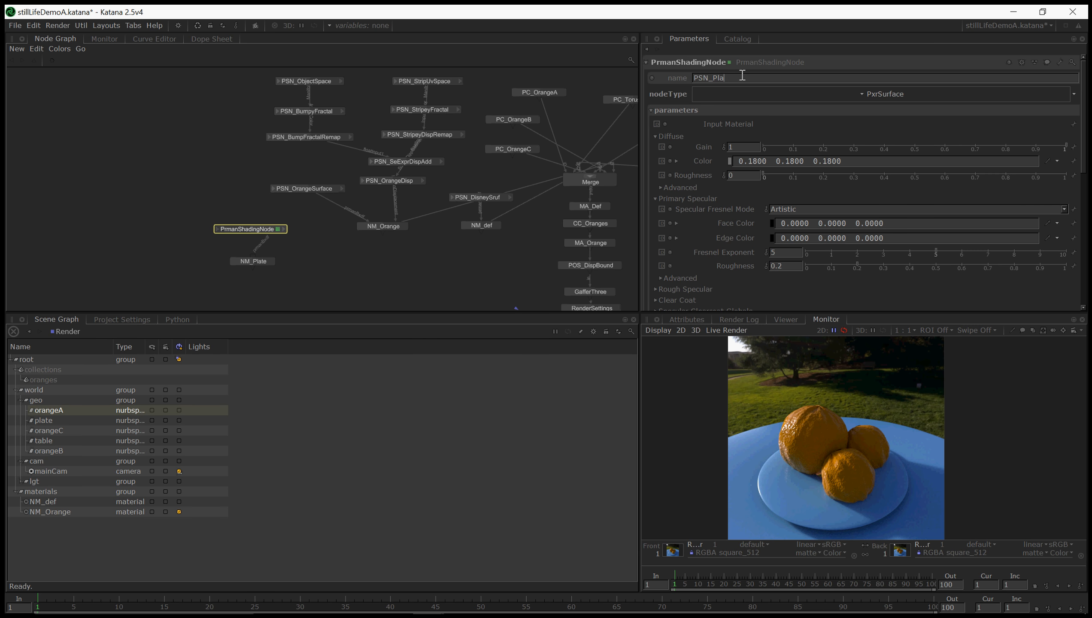
{"action": "key", "text": "Return"}
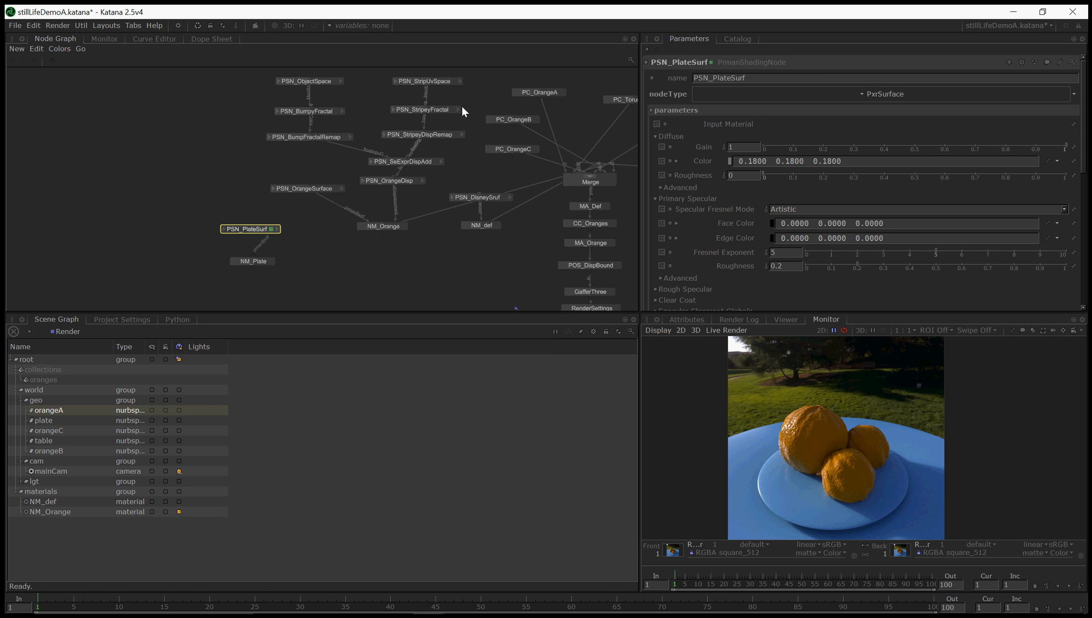
Connect PSN_PlateSurf to NM_Plate's bxdf input and NM_Plate to the Merge node, and align PSN_PlateSurf above NM_Plate.
{"action": "left_click", "coordinate": [277, 229]}
{"action": "left_click", "coordinate": [290, 257]}
{"action": "left_click", "coordinate": [252, 257]}
{"action": "left_click_drag", "start_coordinate": [252, 228], "coordinate": [258, 228]}
{"action": "left_click", "coordinate": [253, 267]}
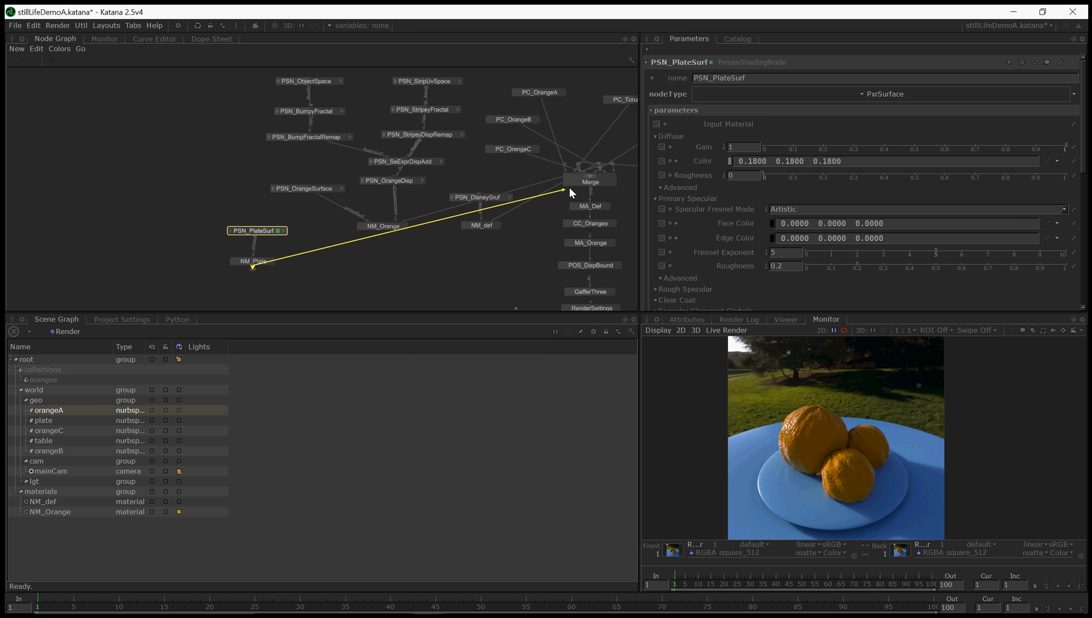
{"action": "left_click", "coordinate": [589, 178]}
{"action": "left_click_drag", "start_coordinate": [254, 227], "coordinate": [253, 227]}
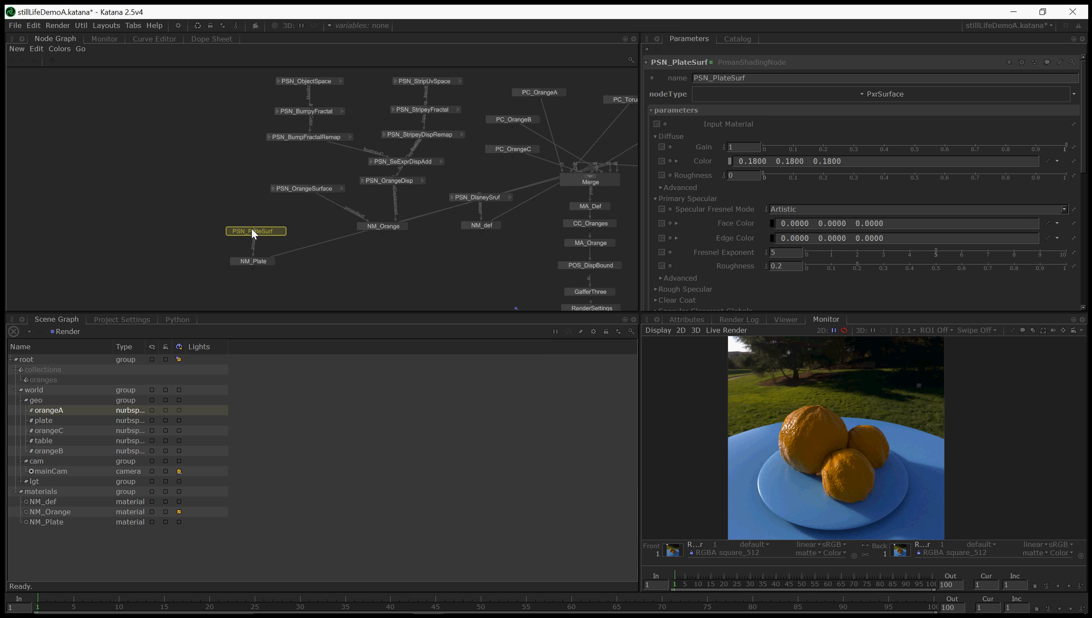
Create a second NetworkMaterial node beside NM_Plate and name it NM_Table.
{"action": "left_click", "coordinate": [217, 244]}
{"action": "left_click_drag", "start_coordinate": [186, 218], "coordinate": [207, 252]}
{"action": "key", "text": "Tab"}
{"action": "type", "text": "net"}
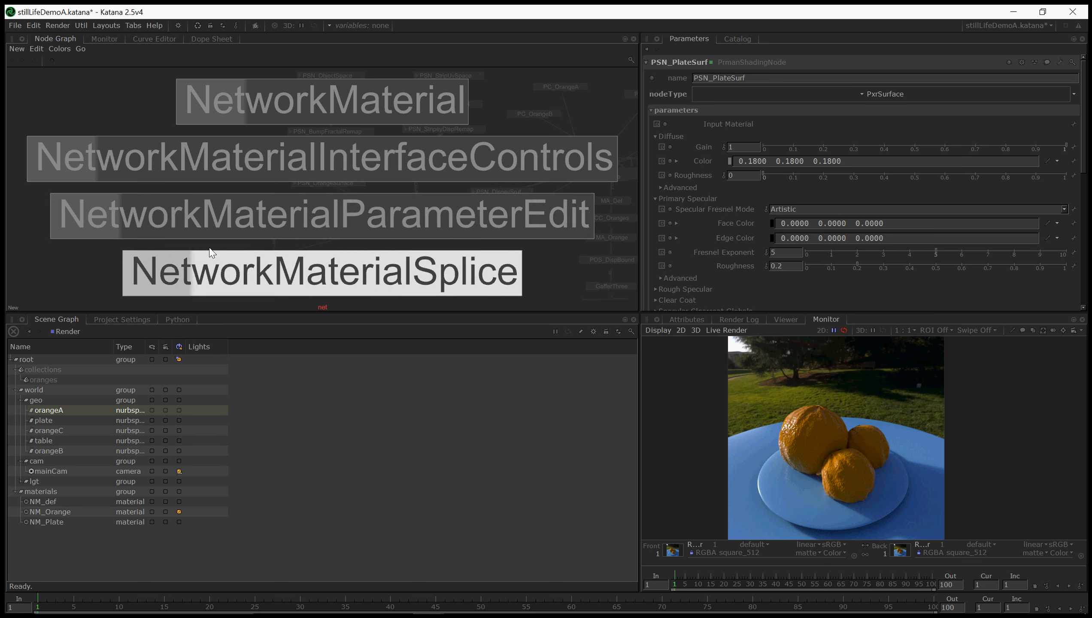
{"action": "key", "text": "Up"}
{"action": "key", "text": "Up"}
{"action": "key", "text": "Up"}
{"action": "key", "text": "Return"}
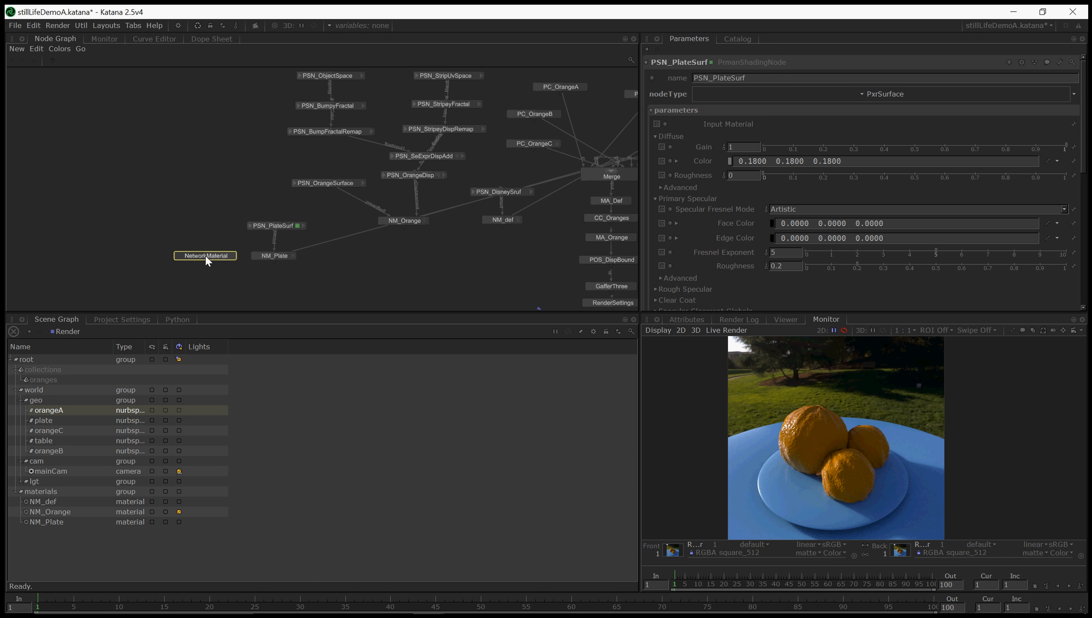
{"action": "left_click", "coordinate": [204, 254]}
{"action": "double_click", "coordinate": [759, 78]}
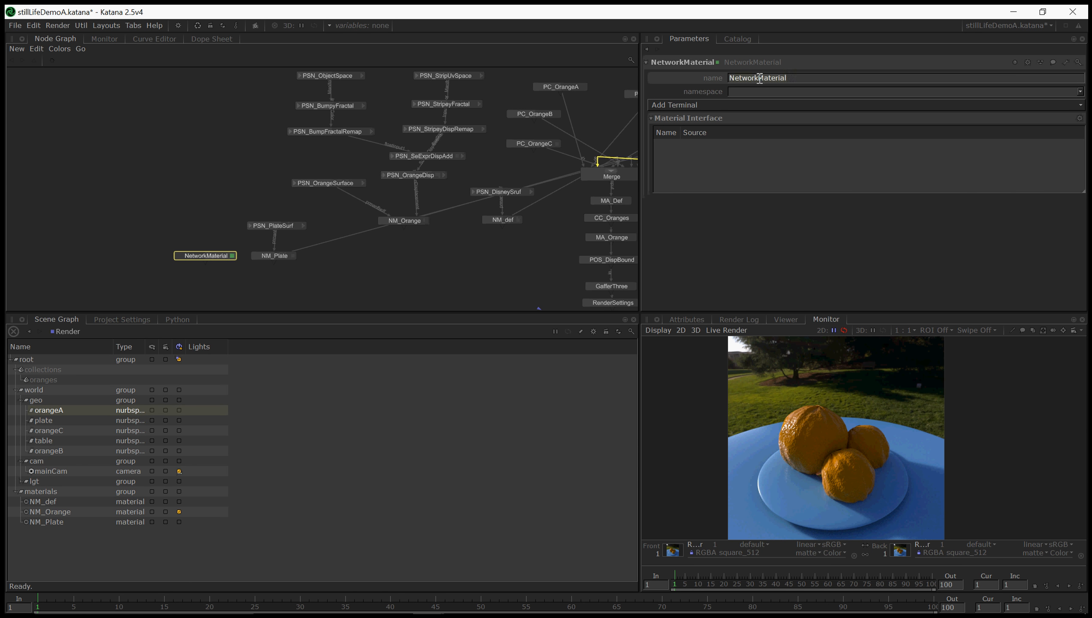
{"action": "type", "text": "NM_Table"}
{"action": "key", "text": "Return"}
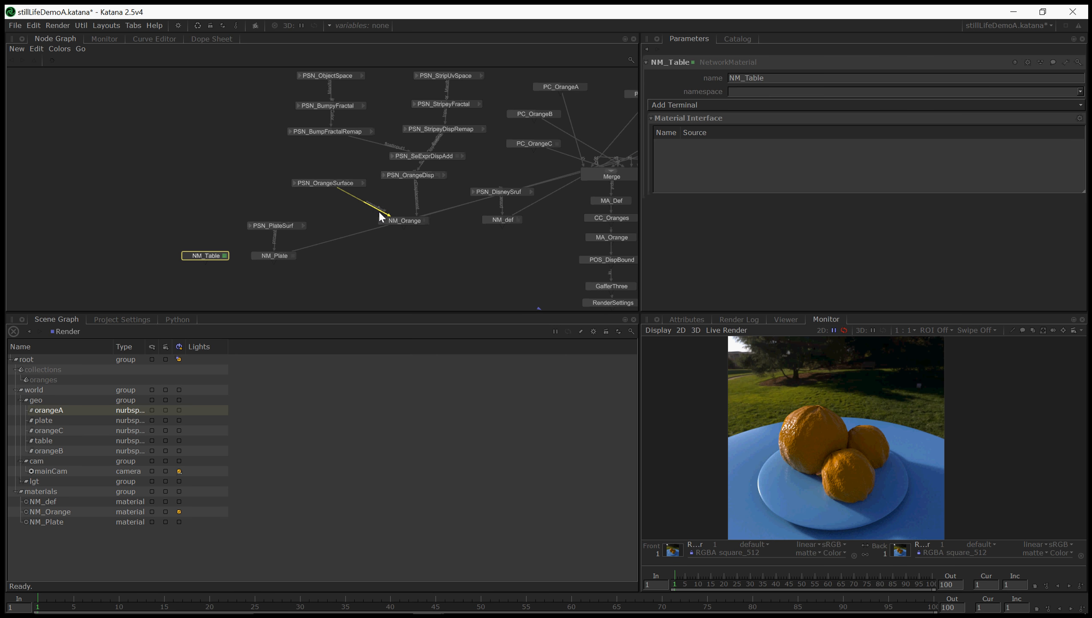
Move NM_Table, NM_Plate and PSN_PlateSurf together slightly upward in the node graph.
{"action": "middle_click_drag", "start_coordinate": [381, 217], "coordinate": [331, 218]}
{"action": "left_click_drag", "start_coordinate": [84, 170], "coordinate": [200, 234]}
{"action": "left_click", "coordinate": [168, 257]}
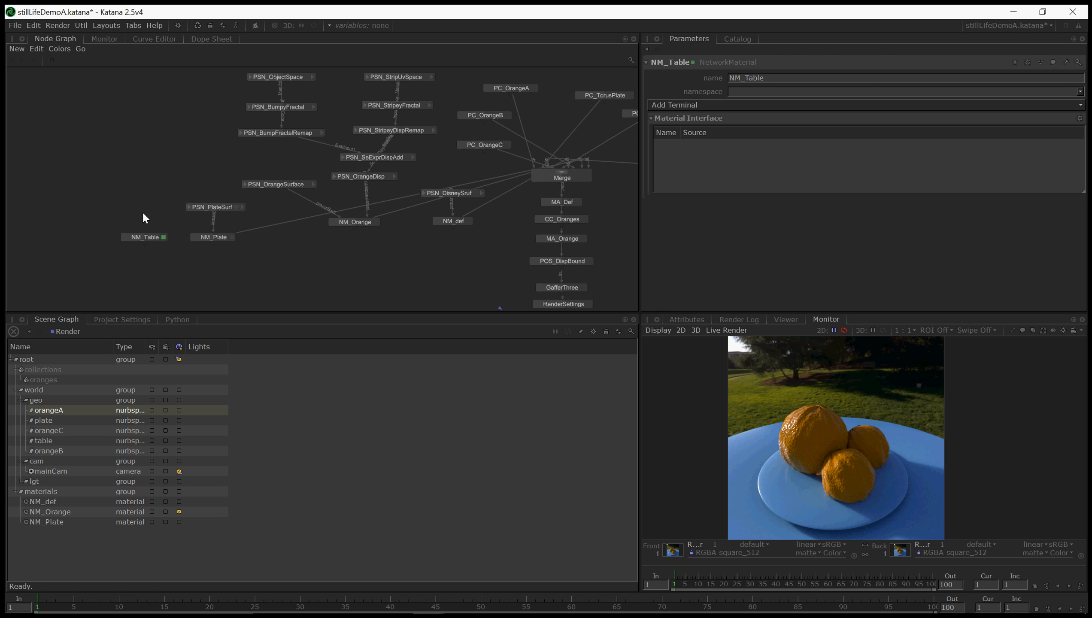
Create a PrmanShadingNode above NM_Table and open its parameters.
{"action": "key", "text": "Tab"}
{"action": "type", "text": "pr"}
{"action": "key", "text": "Down"}
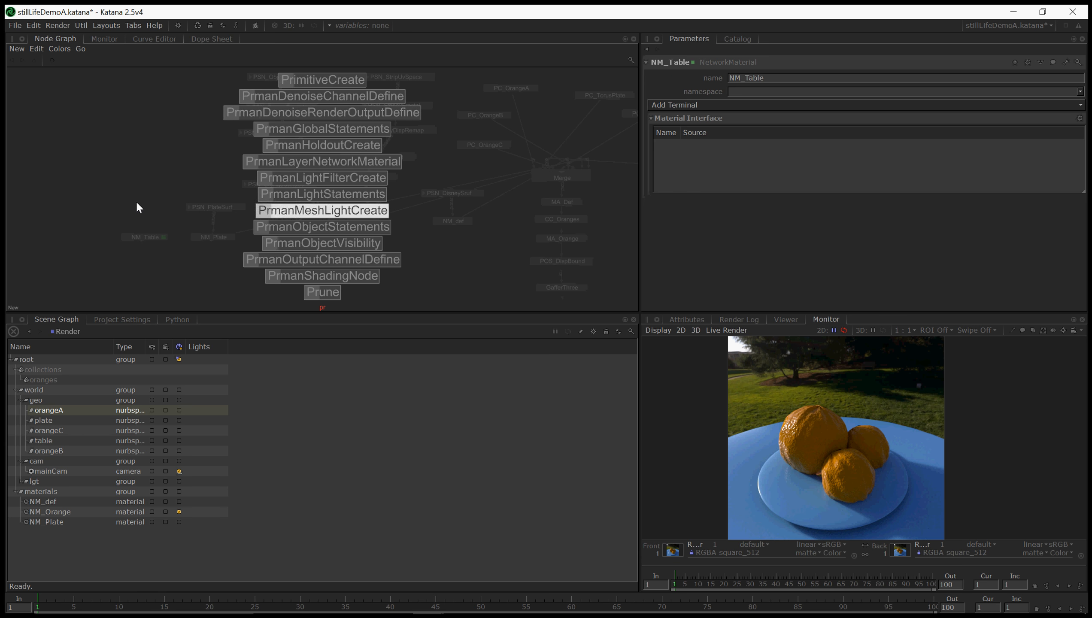
{"action": "key", "text": "Down"}
{"action": "key", "text": "Down"}
{"action": "key", "text": "Down"}
{"action": "key", "text": "Down"}
{"action": "key", "text": "Return"}
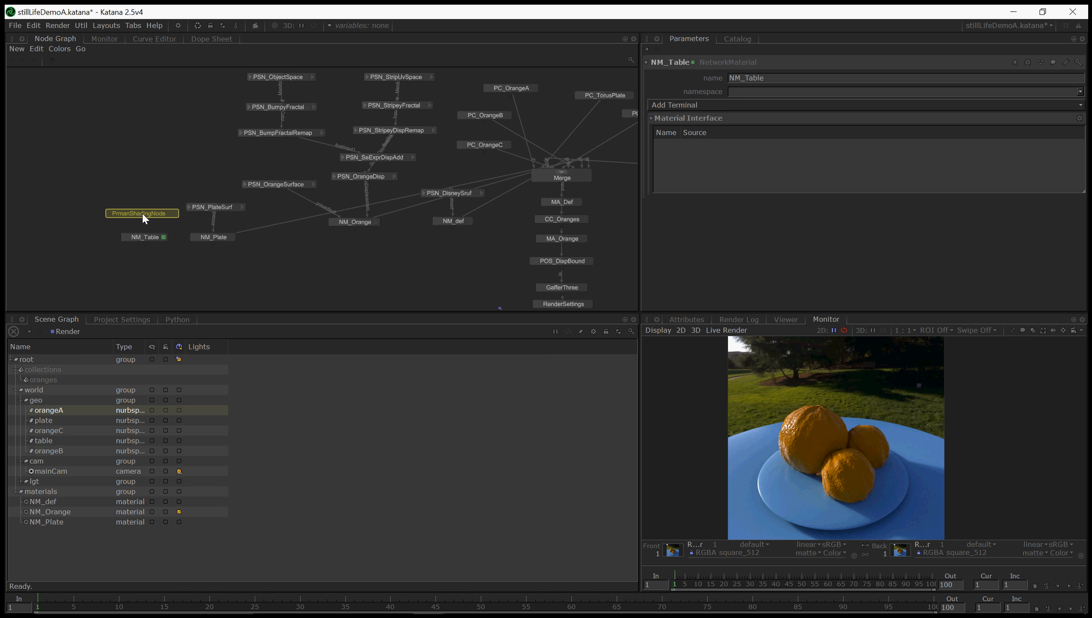
{"action": "left_click", "coordinate": [142, 212]}
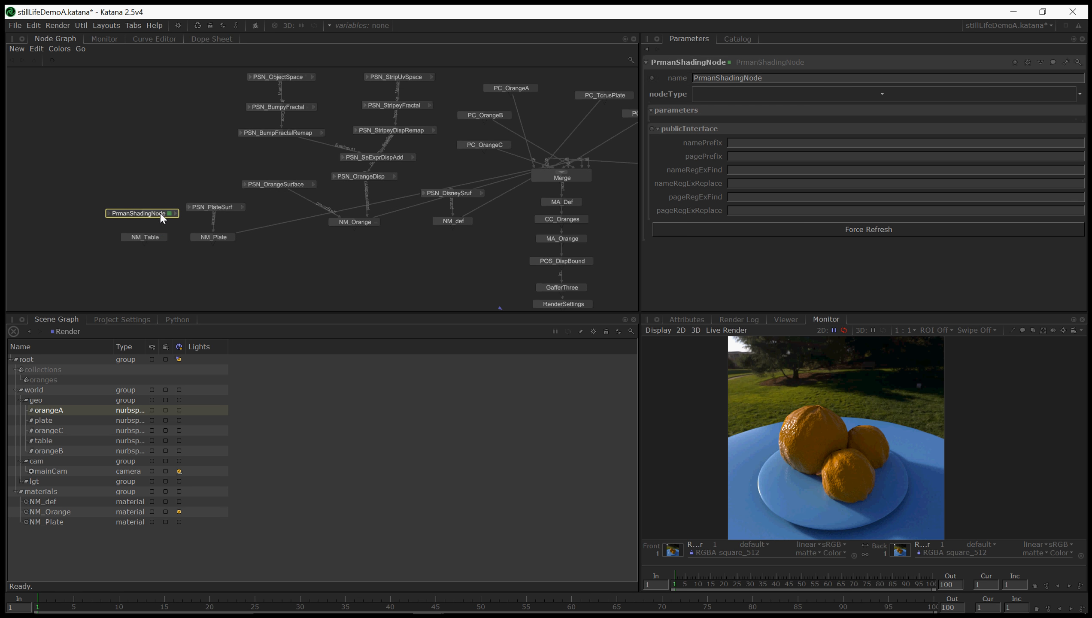
Rename the new PrmanShadingNode above NM_Table as PSN_TableSurf.
{"action": "double_click", "coordinate": [702, 83]}
{"action": "type", "text": "PSN_Table"}
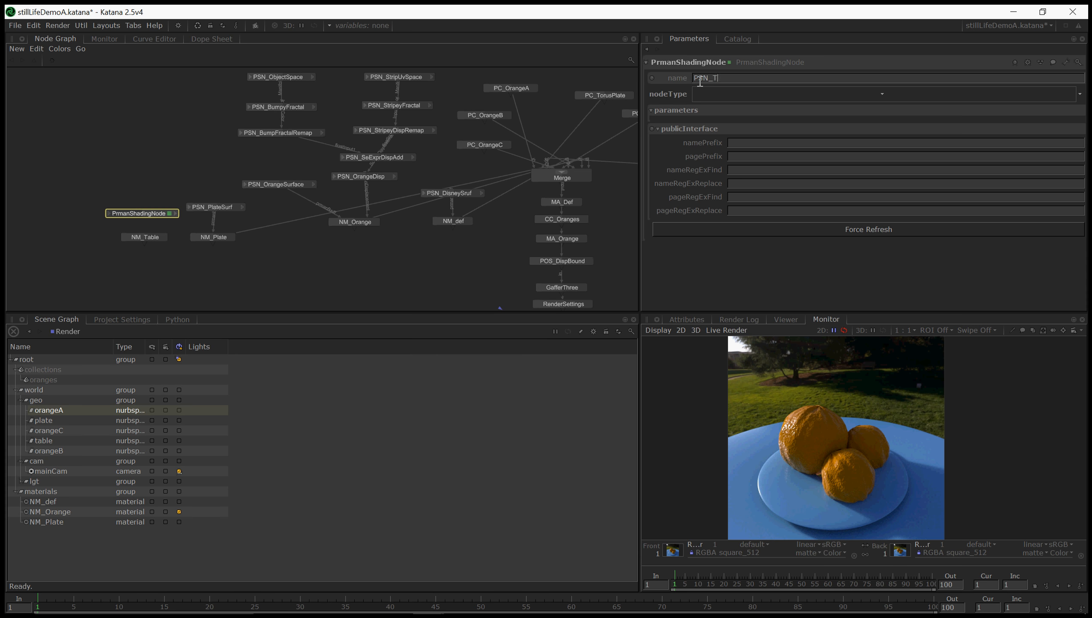
{"action": "key", "text": "Return"}
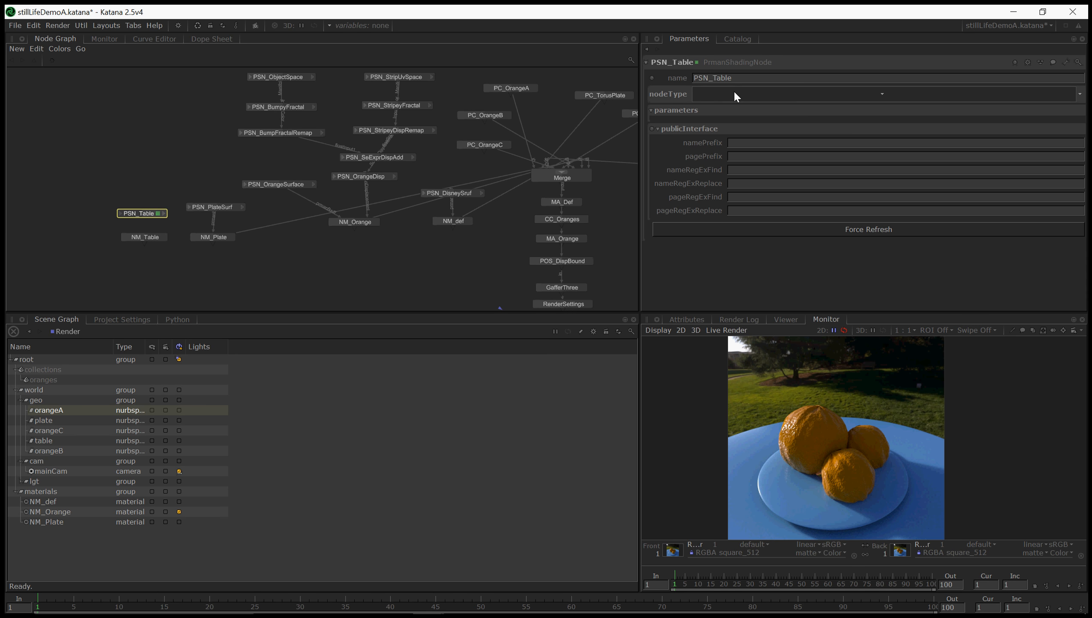
{"action": "left_click", "coordinate": [698, 66]}
{"action": "type", "text": "Surf"}
{"action": "key", "text": "Return"}
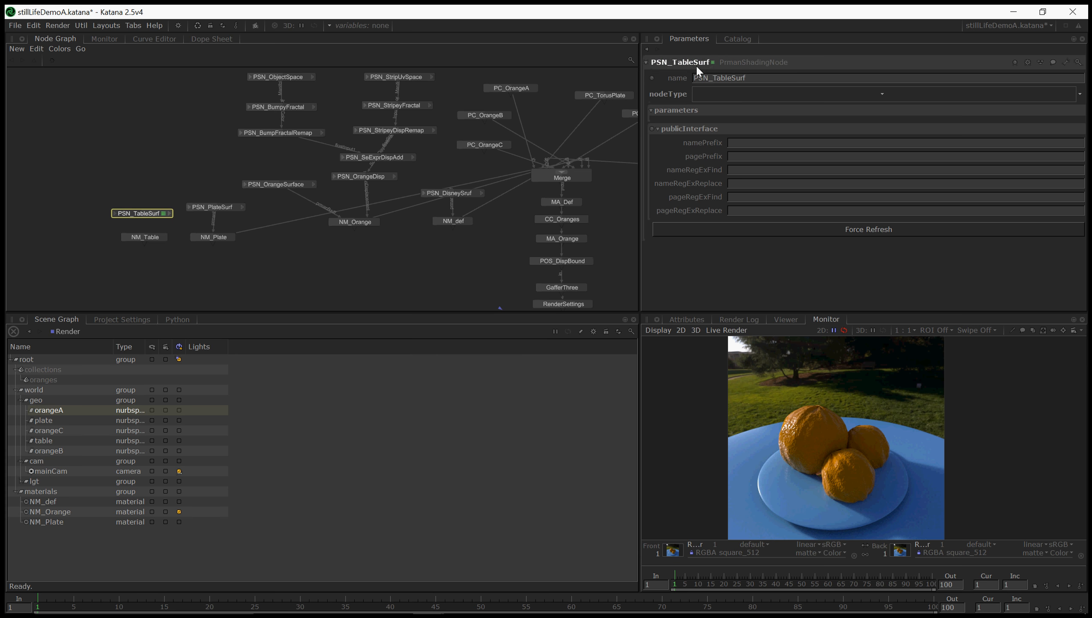
Set PSN_TableSurf's node type to PxrSurface.
{"action": "left_click", "coordinate": [719, 90]}
{"action": "type", "text": "su"}
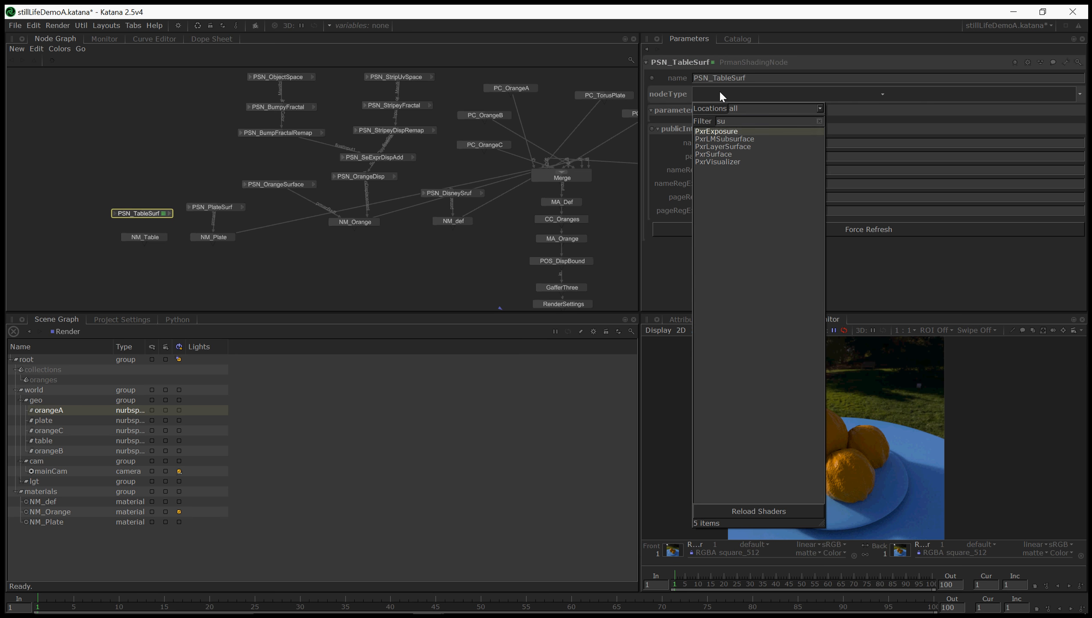
{"action": "key", "text": "Down"}
{"action": "key", "text": "Down"}
{"action": "key", "text": "Down"}
{"action": "key", "text": "Return"}
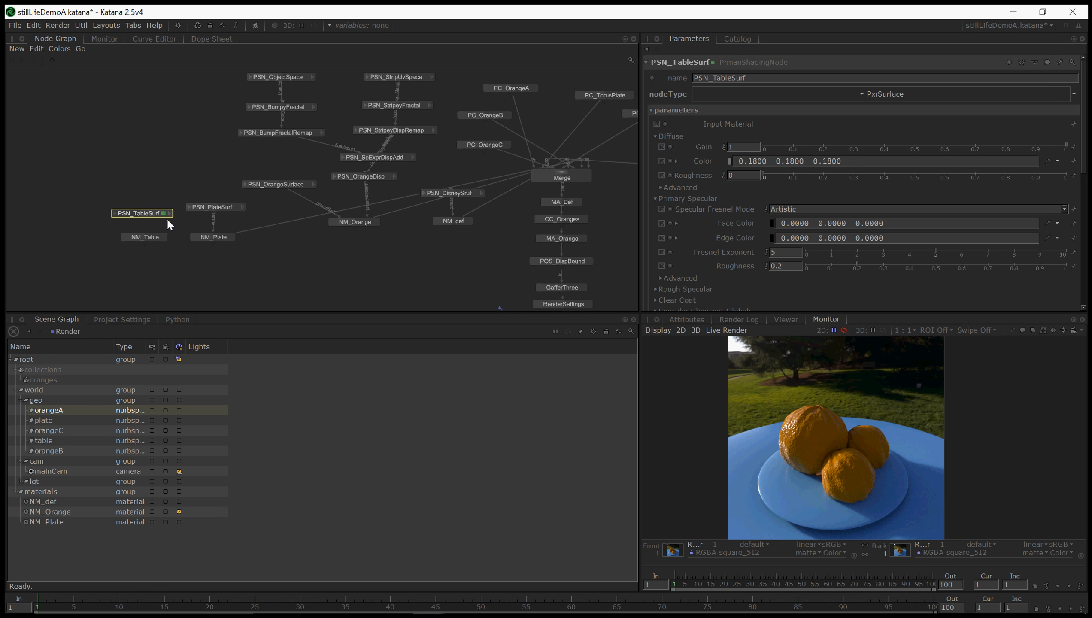
Add a prman bxdf terminal to the NM_Table network material.
{"action": "left_click", "coordinate": [170, 213]}
{"action": "left_click", "coordinate": [185, 242]}
{"action": "double_click", "coordinate": [142, 235]}
{"action": "left_click", "coordinate": [715, 104]}
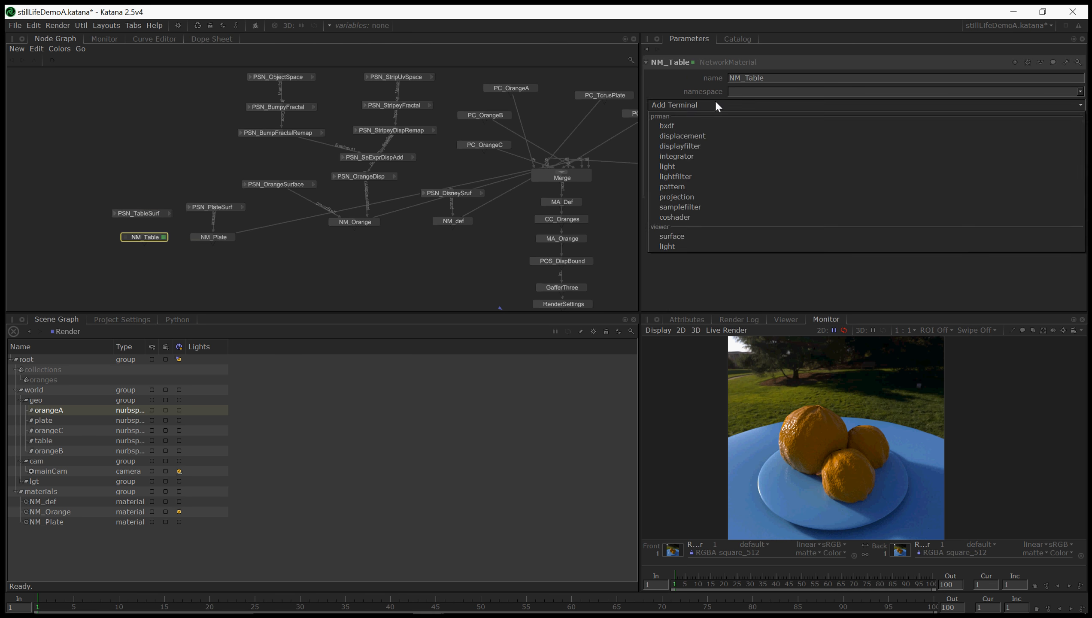
{"action": "left_click", "coordinate": [691, 125]}
Connect PSN_TableSurf's output to NM_Table's bxdf input, and connect NM_Table to the Merge node.
{"action": "left_click", "coordinate": [169, 214]}
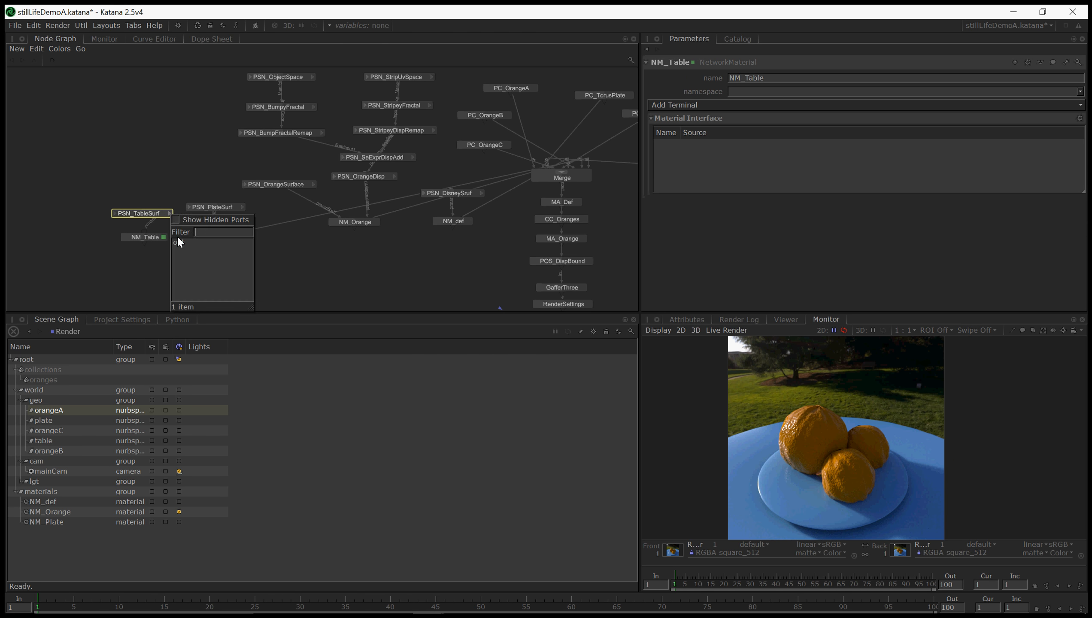
{"action": "left_click", "coordinate": [179, 242]}
{"action": "left_click", "coordinate": [145, 243]}
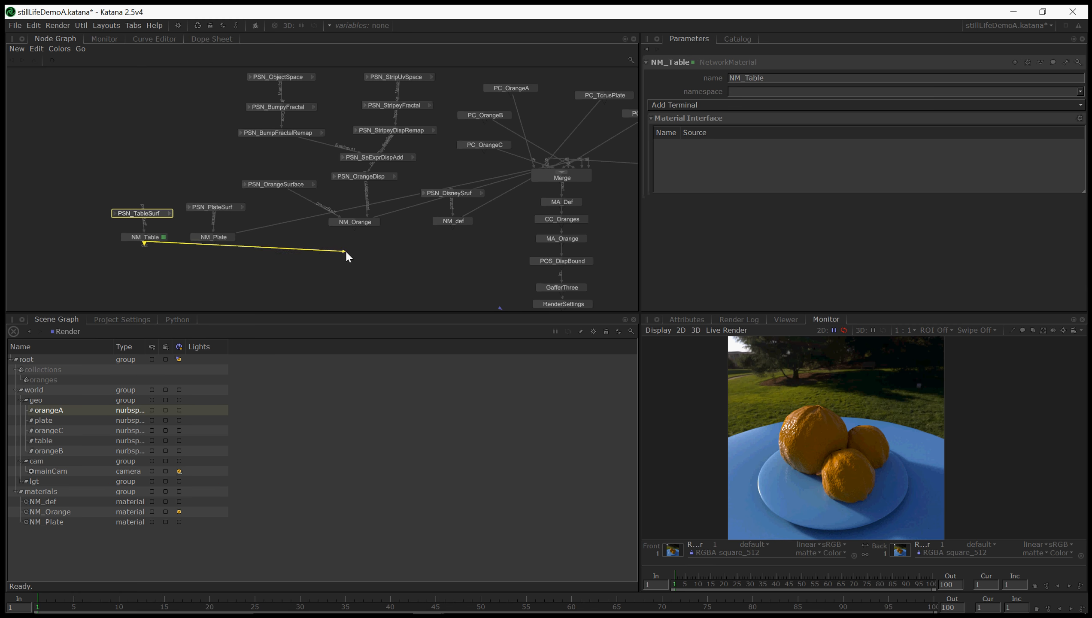
{"action": "left_click", "coordinate": [561, 172]}
Make room below MA_Orange and insert a MaterialAssign node between MA_Orange and POS_DispBound.
{"action": "middle_click_drag", "start_coordinate": [320, 191], "coordinate": [225, 151]}
{"action": "left_click", "coordinate": [475, 221]}
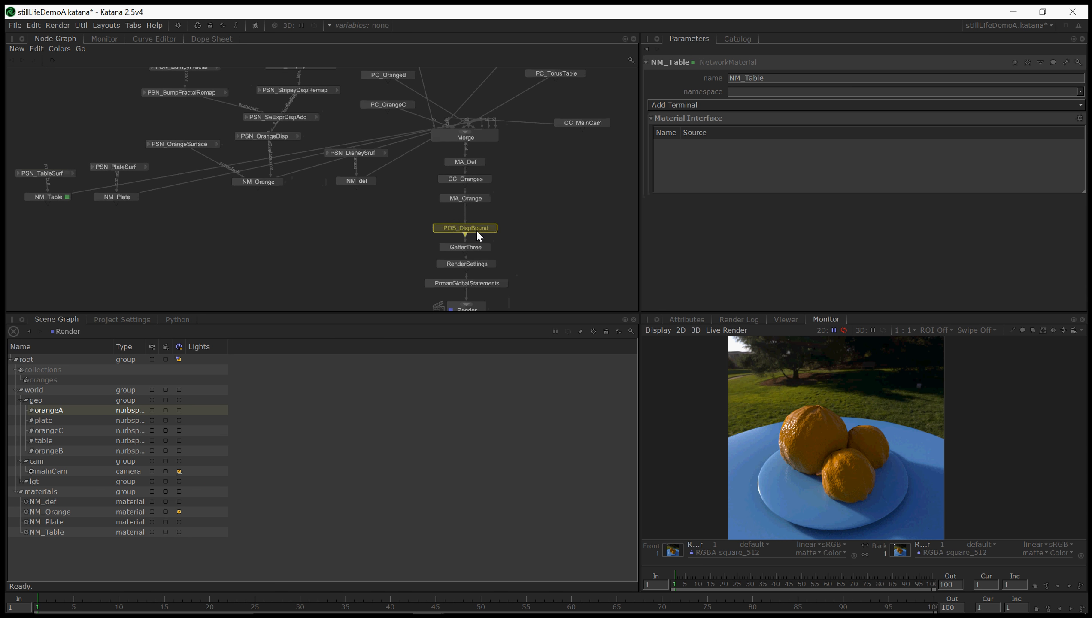
{"action": "middle_click_drag", "start_coordinate": [473, 198], "coordinate": [474, 210]}
{"action": "left_click", "coordinate": [474, 210]}
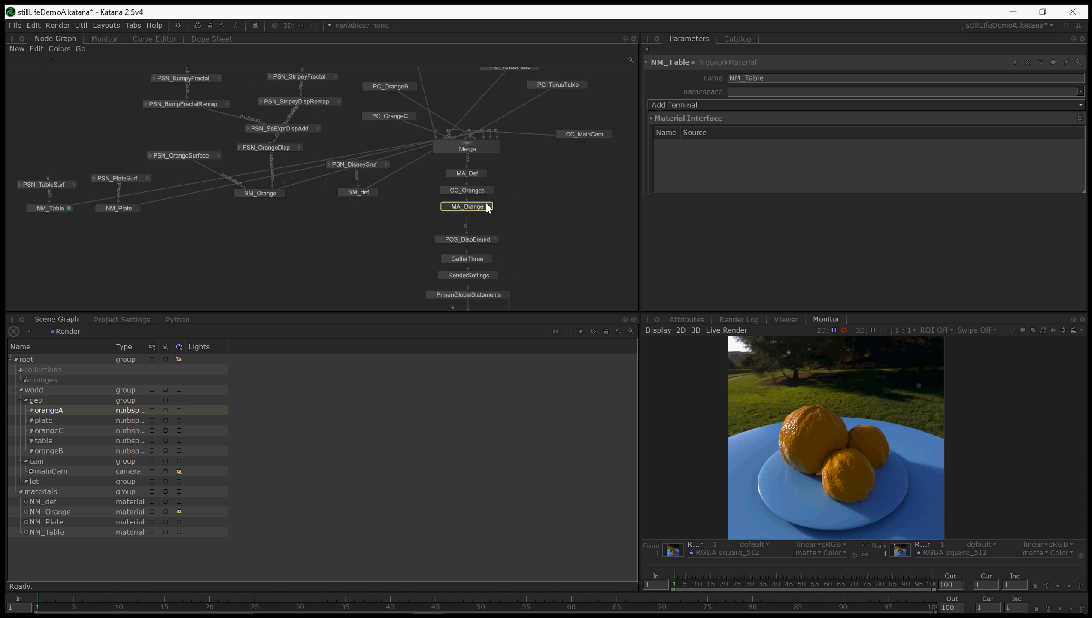
{"action": "key", "text": "Tab"}
{"action": "type", "text": "material"}
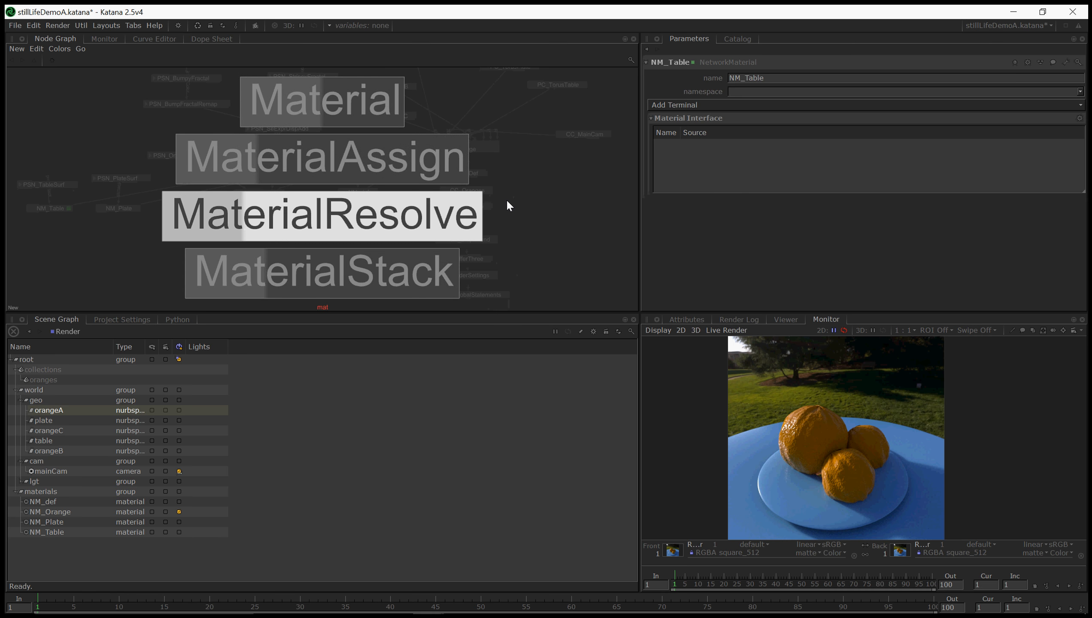
{"action": "key", "text": "Up"}
{"action": "key", "text": "Return"}
{"action": "left_click", "coordinate": [460, 225]}
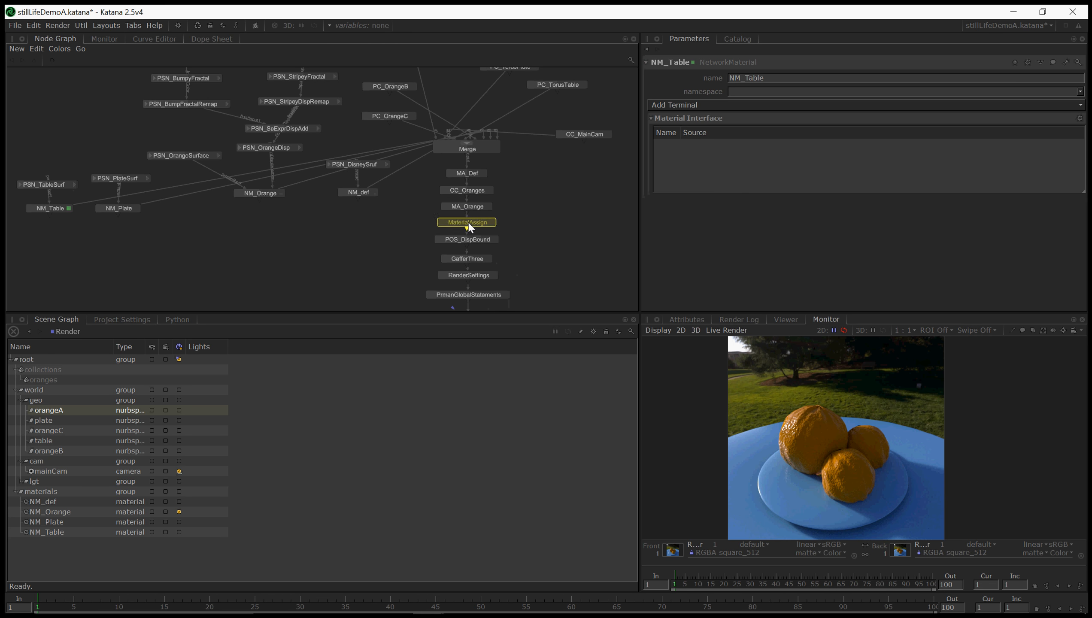
Open the new MaterialAssign node's parameters and rename it MA_Table.
{"action": "left_click", "coordinate": [477, 222]}
{"action": "left_click", "coordinate": [670, 66]}
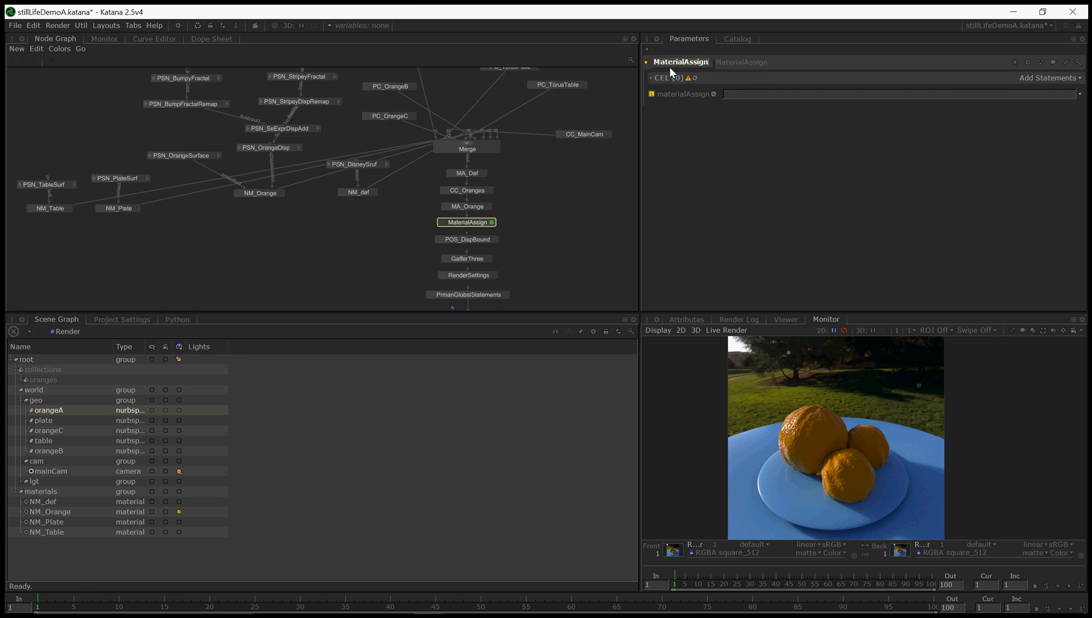
{"action": "type", "text": "MA_Table"}
{"action": "key", "text": "Return"}
Shift POS_DispBound and the nodes below it down, and insert a copy of MA_Table above POS_DispBound.
{"action": "left_click_drag", "start_coordinate": [523, 233], "coordinate": [487, 298]}
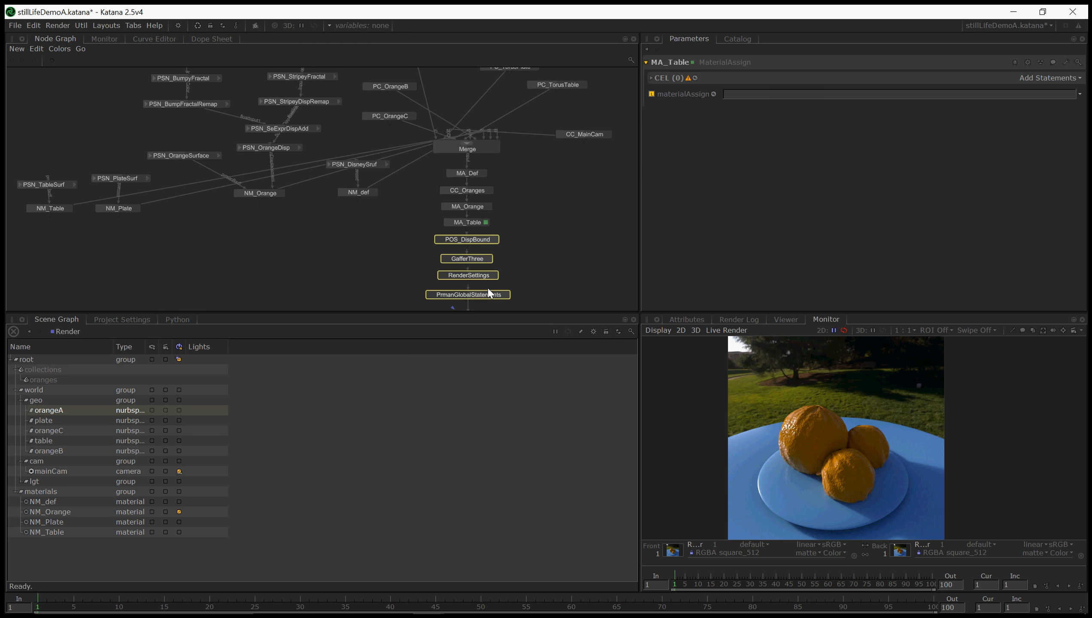
{"action": "left_click_drag", "start_coordinate": [479, 241], "coordinate": [479, 251]}
{"action": "left_click", "coordinate": [500, 231]}
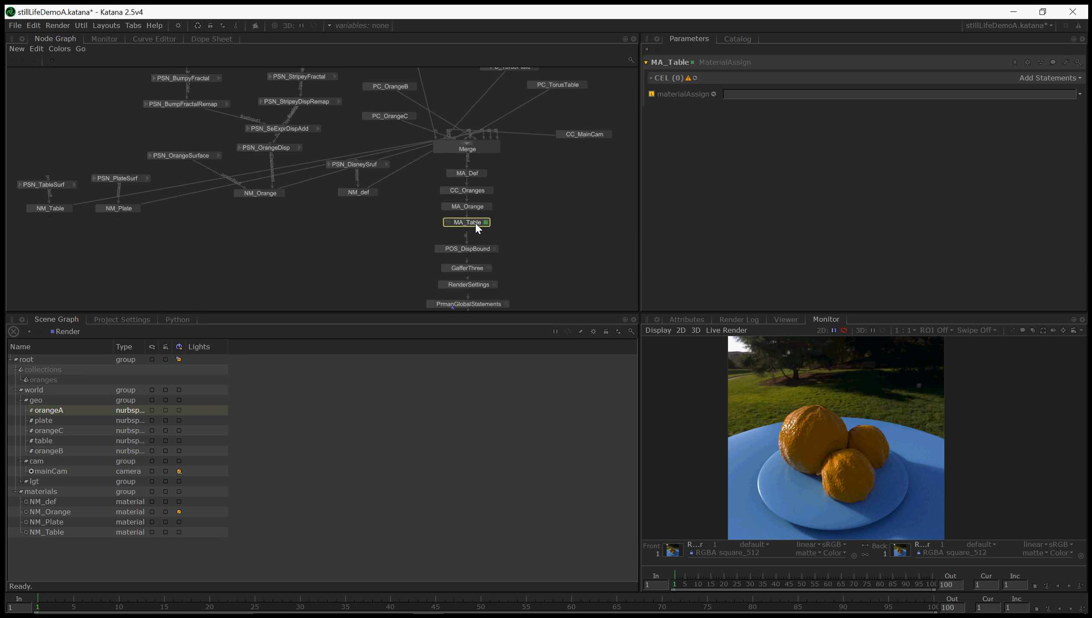
{"action": "key", "text": "ctrl+c"}
{"action": "key", "text": "ctrl+v"}
{"action": "double_click", "coordinate": [473, 236]}
Rename the copied material assignment node as MA_Plate.
{"action": "left_click", "coordinate": [673, 62]}
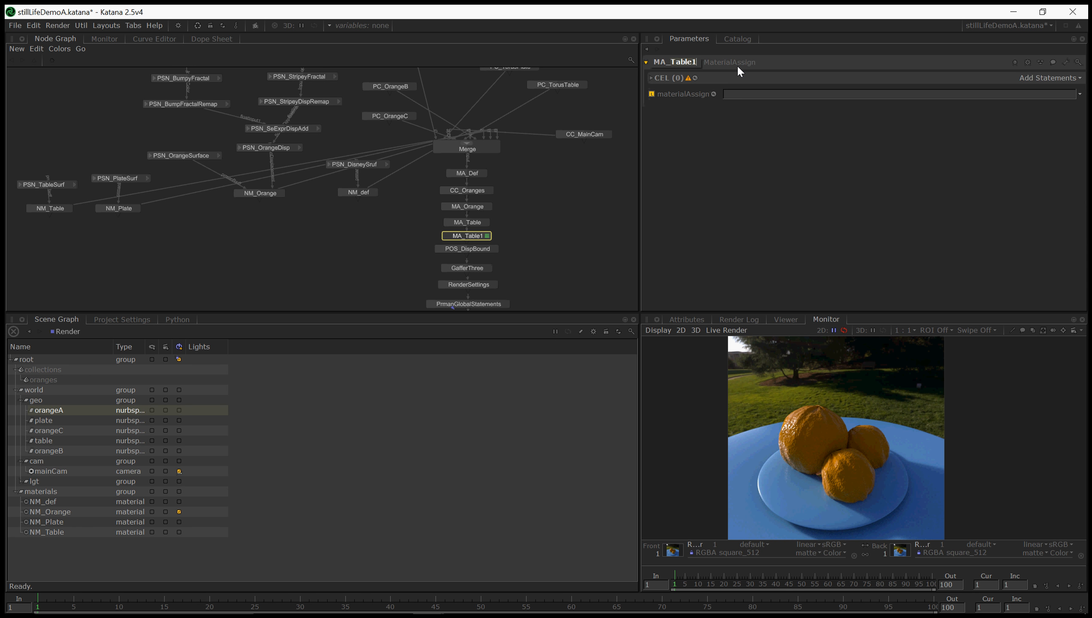
{"action": "key", "text": "ctrl+a"}
{"action": "type", "text": "MA_Plate"}
{"action": "key", "text": "Return"}
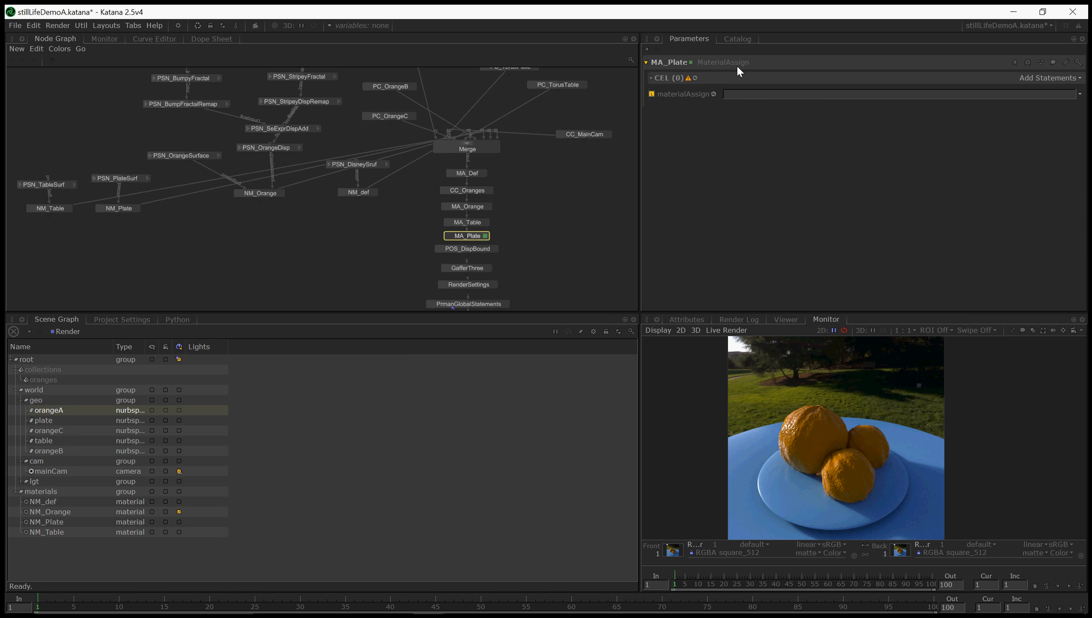
In MA_Table, target /root/world/geo/table and assign the material /root/materials/NM_Table.
{"action": "double_click", "coordinate": [468, 223]}
{"action": "left_click_drag", "start_coordinate": [55, 442], "coordinate": [1033, 80]}
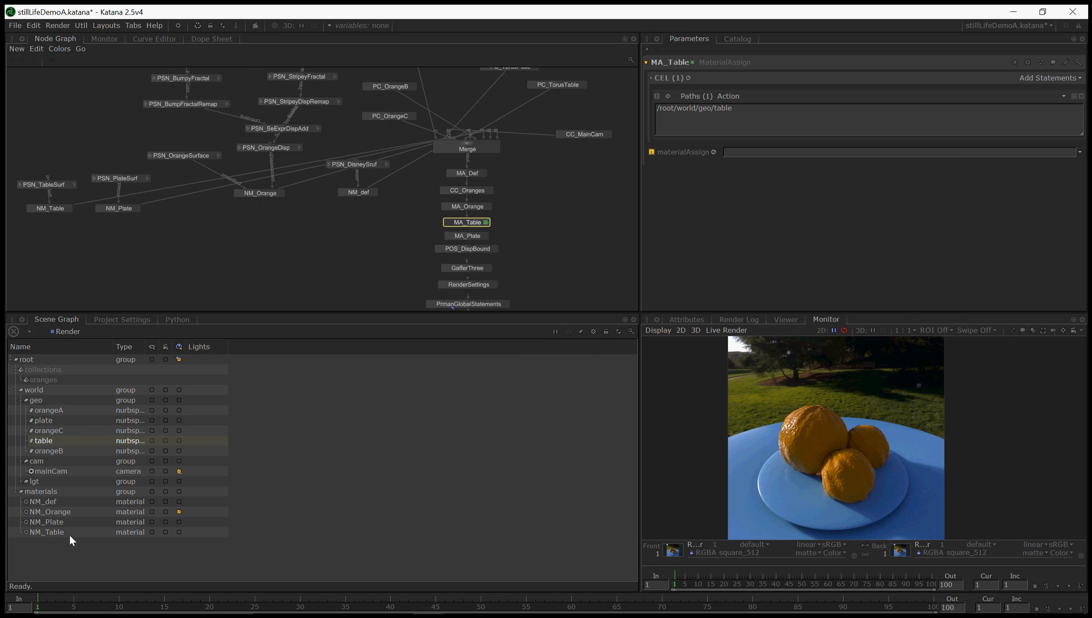
{"action": "left_click_drag", "start_coordinate": [67, 533], "coordinate": [769, 152]}
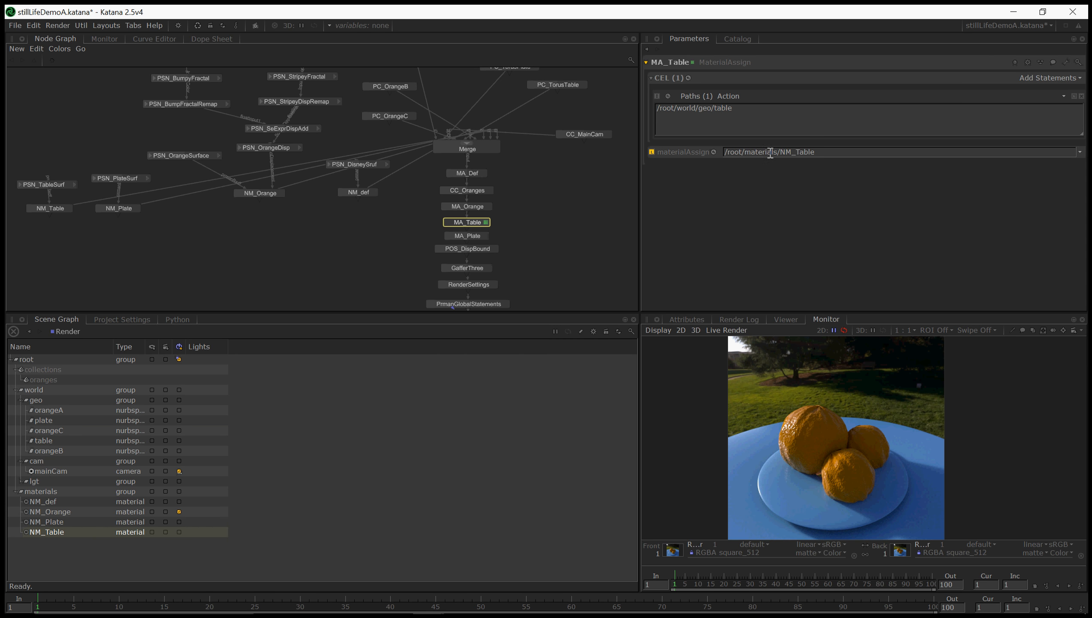
In MA_Plate, assign the material /root/materials/NM_Plate to /root/world/geo/plate.
{"action": "left_click", "coordinate": [463, 235]}
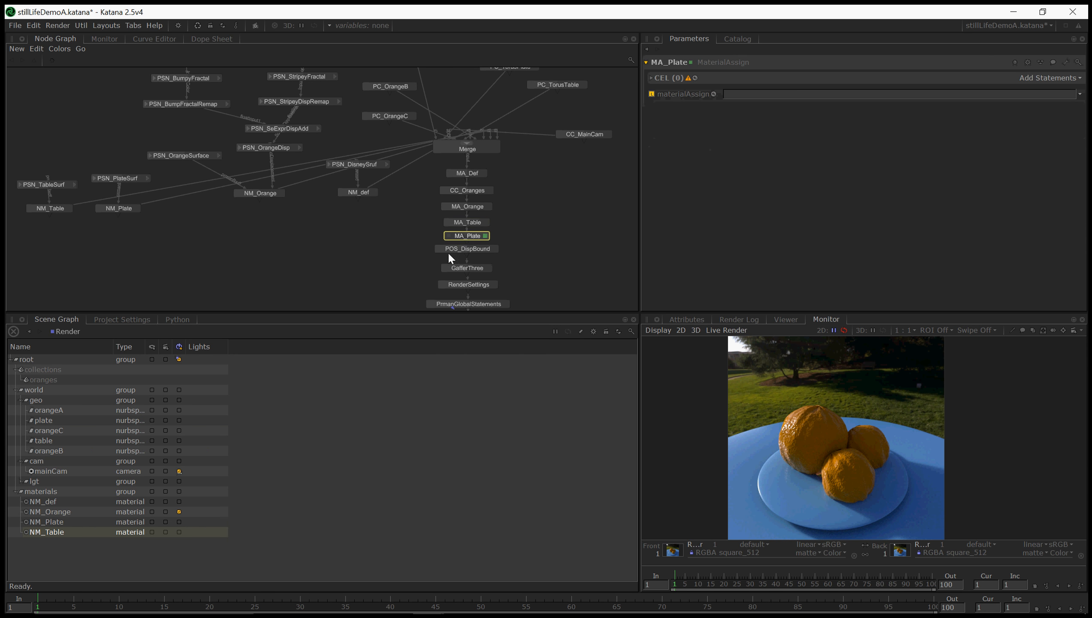
{"action": "left_click_drag", "start_coordinate": [62, 523], "coordinate": [798, 102]}
{"action": "left_click_drag", "start_coordinate": [43, 421], "coordinate": [1045, 82]}
Enable live render updates for NM_Plate and NM_Table, and start a live render from the Render node.
{"action": "middle_click_drag", "start_coordinate": [516, 302], "coordinate": [511, 278]}
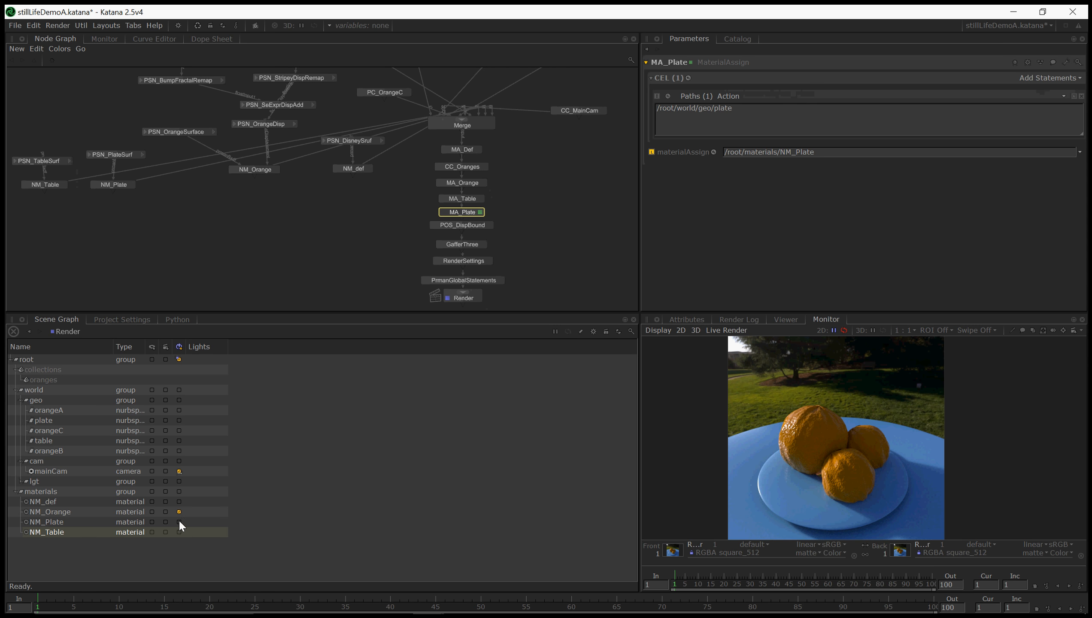
{"action": "right_click", "coordinate": [470, 299]}
{"action": "left_click", "coordinate": [496, 326]}
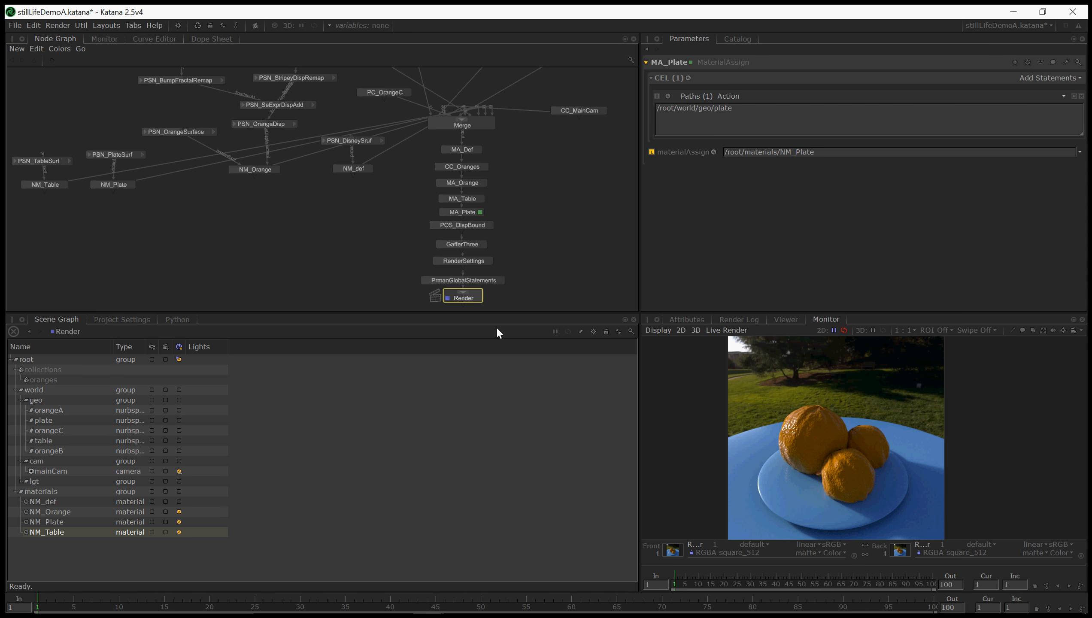
{"action": "left_click", "coordinate": [736, 38]}
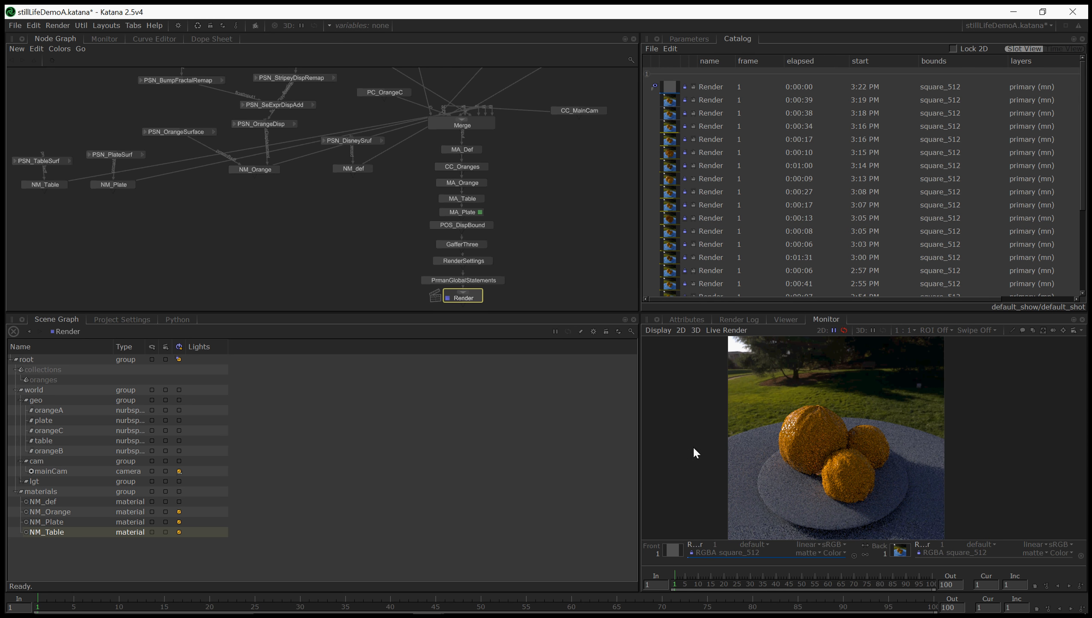
Set PSN_PlateSurf's diffuse color to white (1, 1, 1).
{"action": "middle_click_drag", "start_coordinate": [291, 210], "coordinate": [342, 250]}
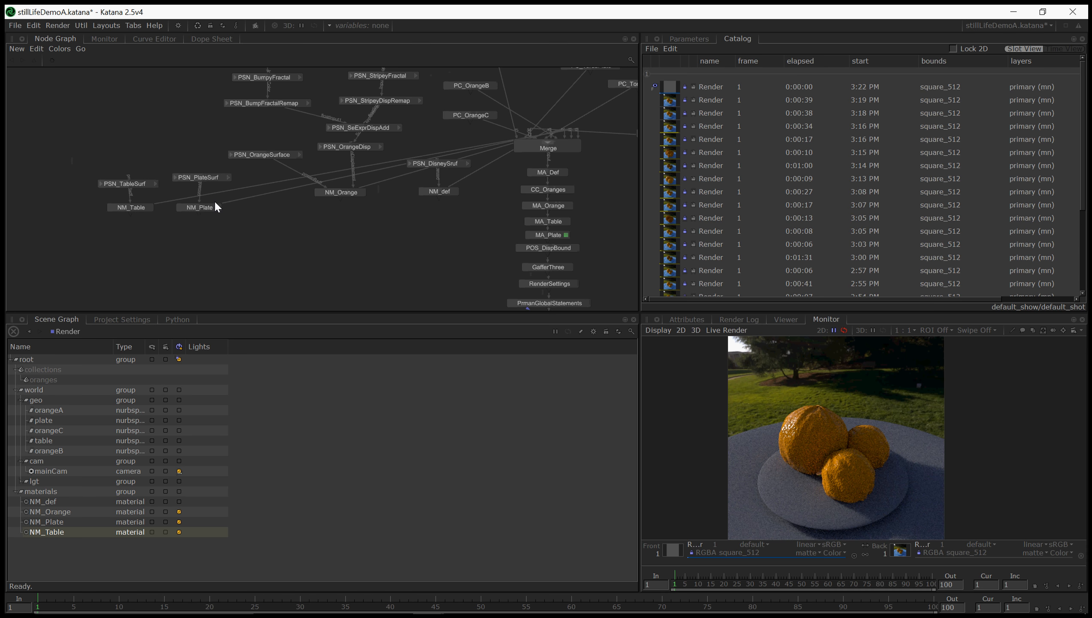
{"action": "left_click", "coordinate": [195, 177]}
{"action": "key", "text": "e"}
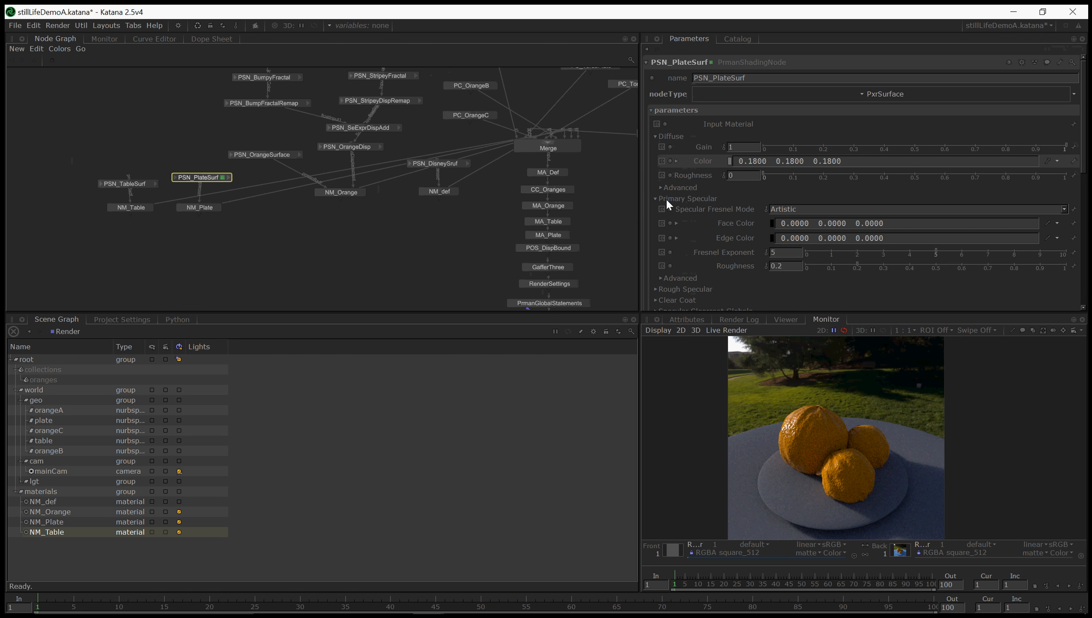
{"action": "left_click", "coordinate": [729, 161]}
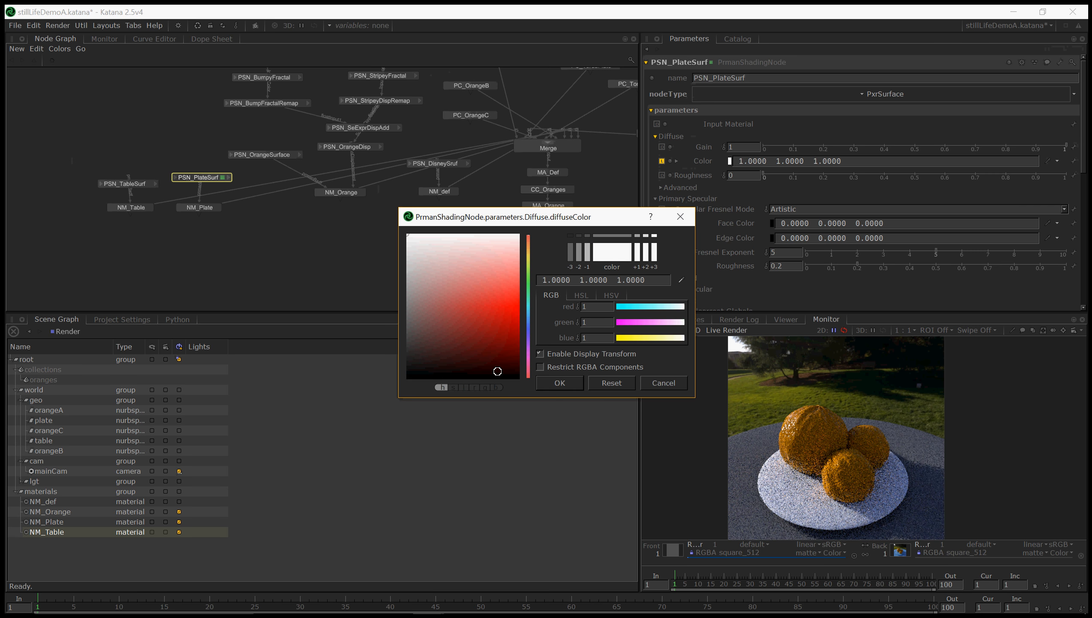
{"action": "left_click", "coordinate": [575, 385]}
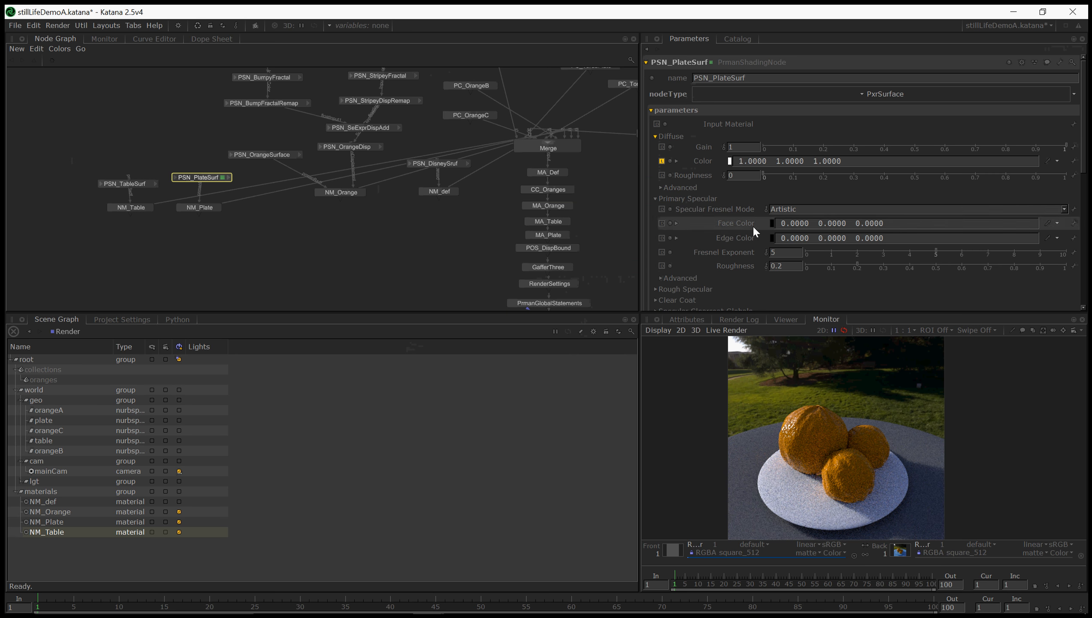
Set the plate shader's primary specular edge color to white (1, 1, 1).
{"action": "scroll", "coordinate": [753, 226], "scroll_direction": "down", "scroll_amount": 3}
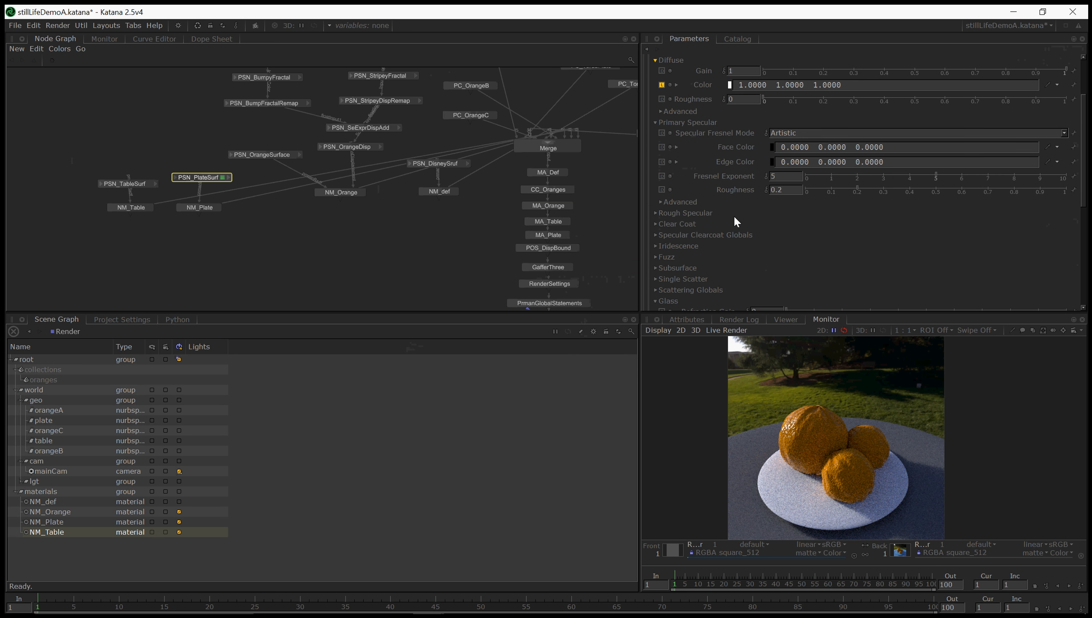
{"action": "left_click", "coordinate": [772, 162]}
{"action": "left_click_drag", "start_coordinate": [504, 307], "coordinate": [396, 189]}
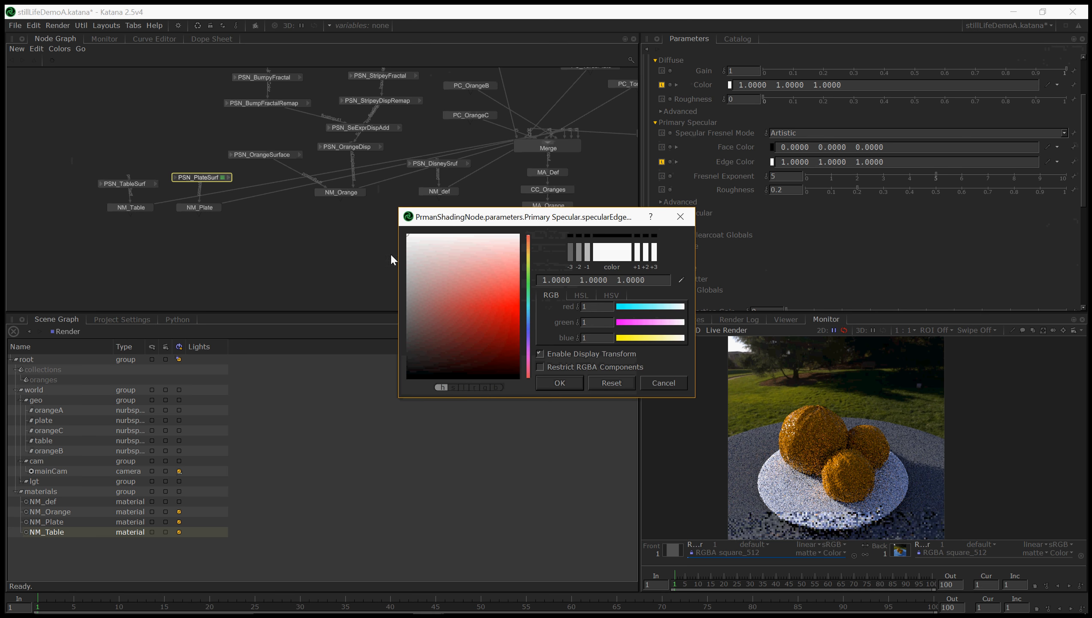
{"action": "left_click", "coordinate": [555, 379]}
Lower the plate shader's diffuse gain to 0.968.
{"action": "scroll", "coordinate": [743, 198], "scroll_direction": "up", "scroll_amount": 3}
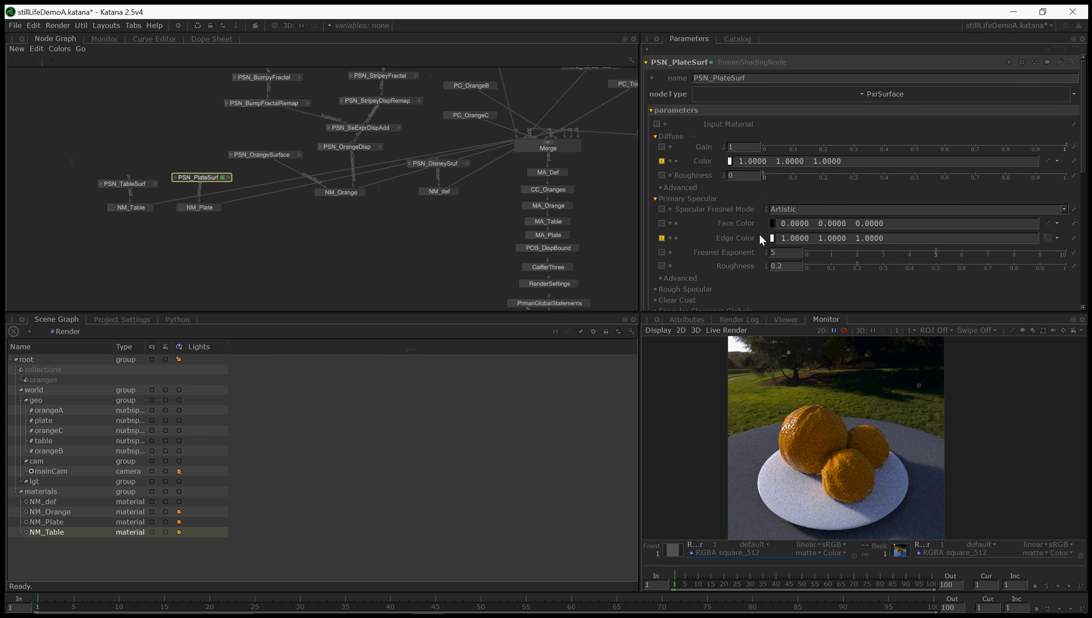
{"action": "left_click_drag", "start_coordinate": [1067, 147], "coordinate": [1057, 147]}
{"action": "left_click", "coordinate": [853, 556]}
Open a gap between CC_Oranges and MA_Orange by moving MA_Orange and its downstream nodes down and MA_Def and CC_Oranges up.
{"action": "middle_click_drag", "start_coordinate": [407, 240], "coordinate": [326, 204]}
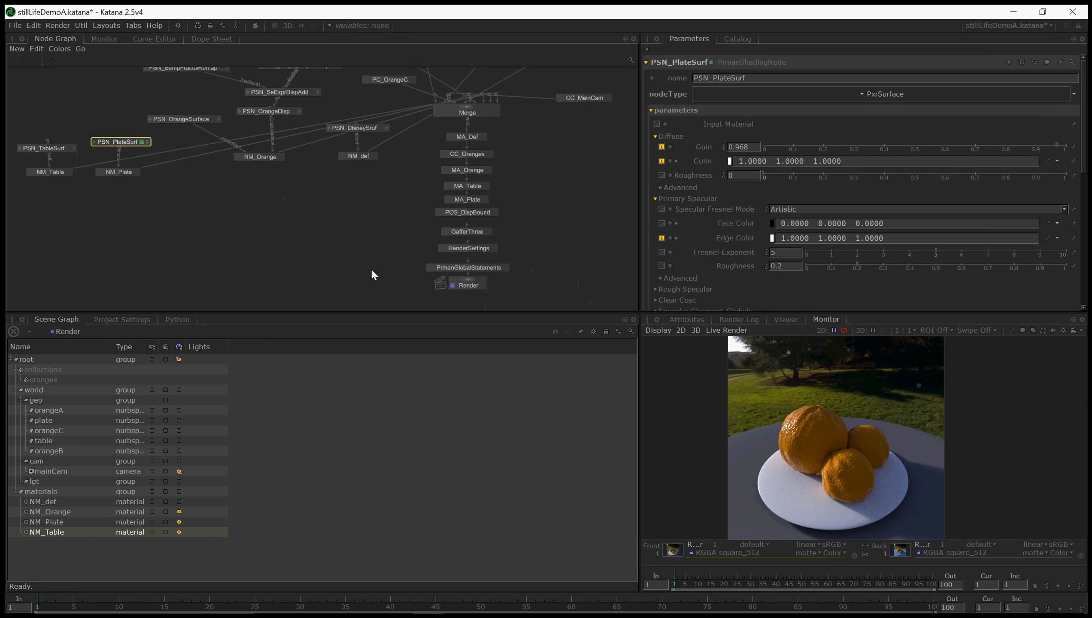
{"action": "left_click_drag", "start_coordinate": [385, 288], "coordinate": [473, 185]}
{"action": "middle_click_drag", "start_coordinate": [489, 174], "coordinate": [489, 191]}
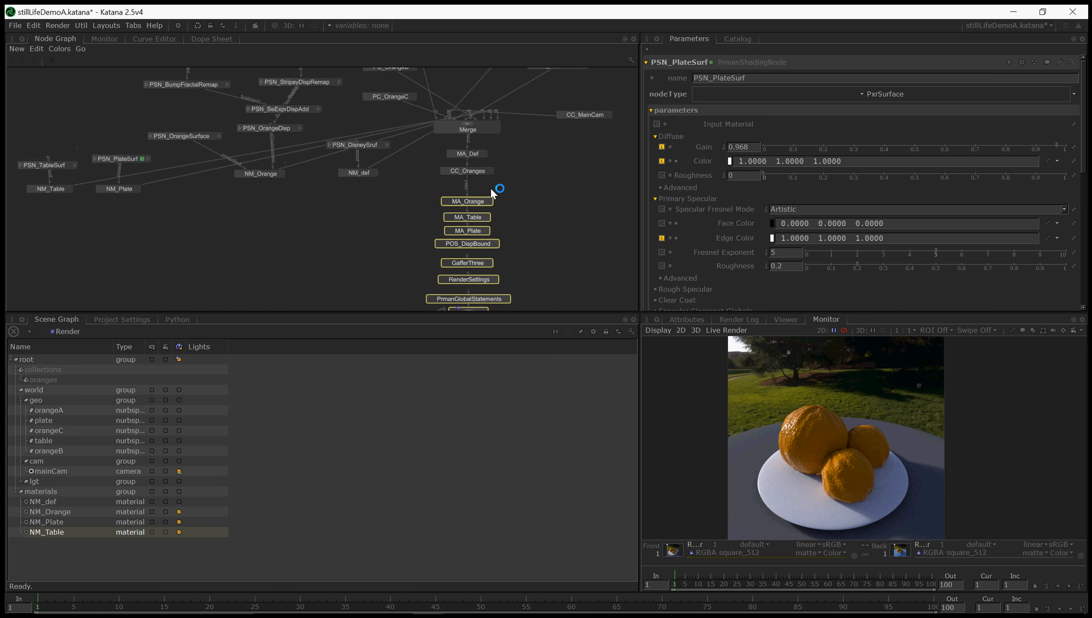
{"action": "left_click_drag", "start_coordinate": [496, 153], "coordinate": [479, 168]}
{"action": "left_click", "coordinate": [522, 166]}
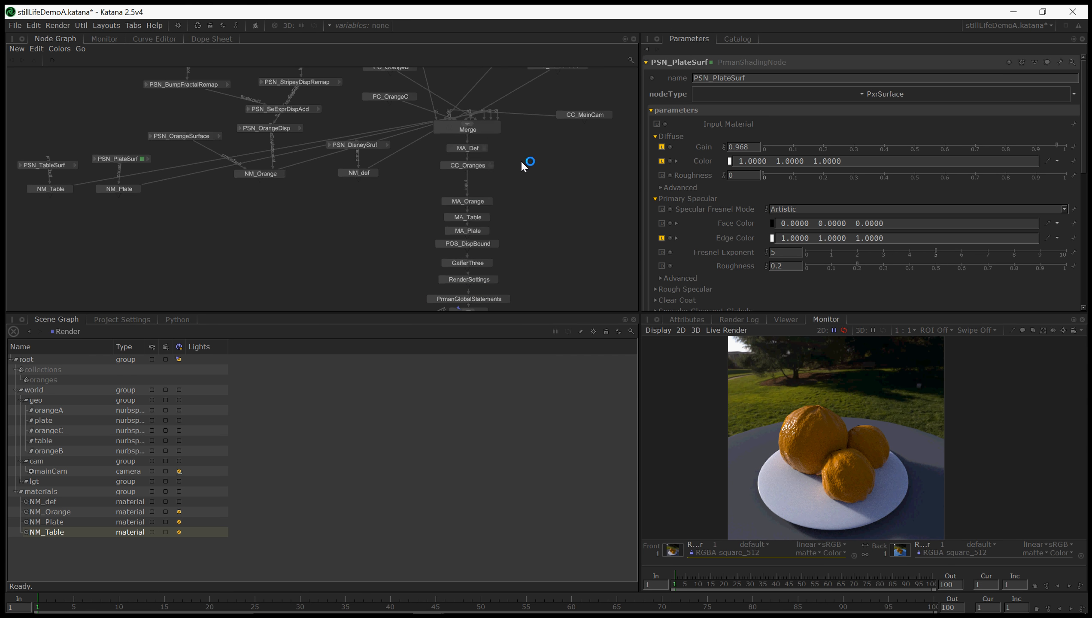
Insert a Transform3D node between CC_Oranges and MA_Orange.
{"action": "key", "text": "Tab"}
{"action": "type", "text": "trans"}
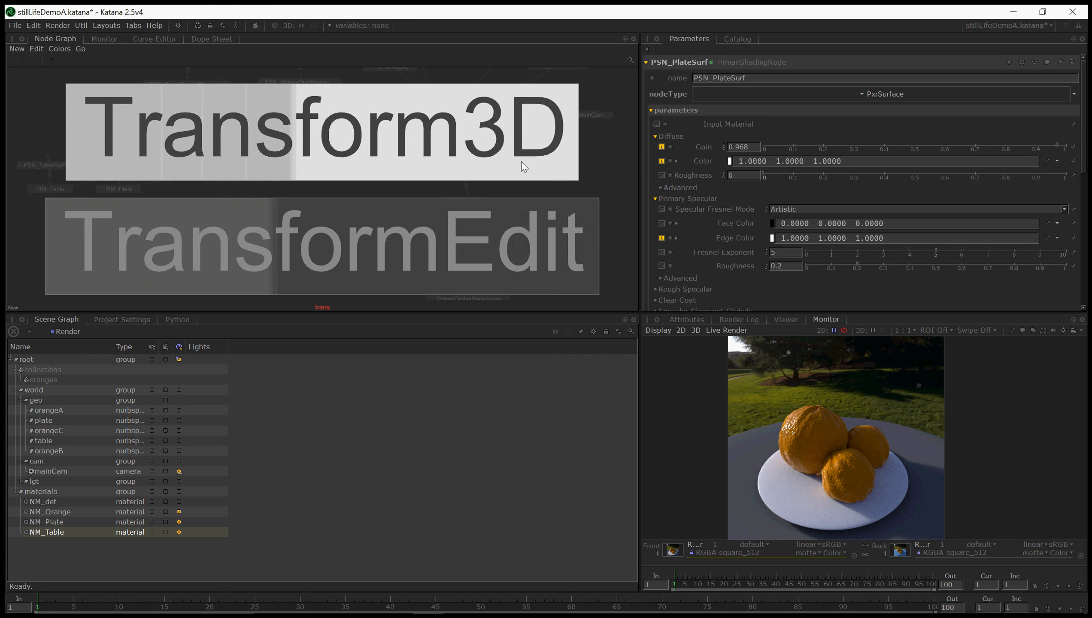
{"action": "key", "text": "Return"}
{"action": "left_click", "coordinate": [473, 189]}
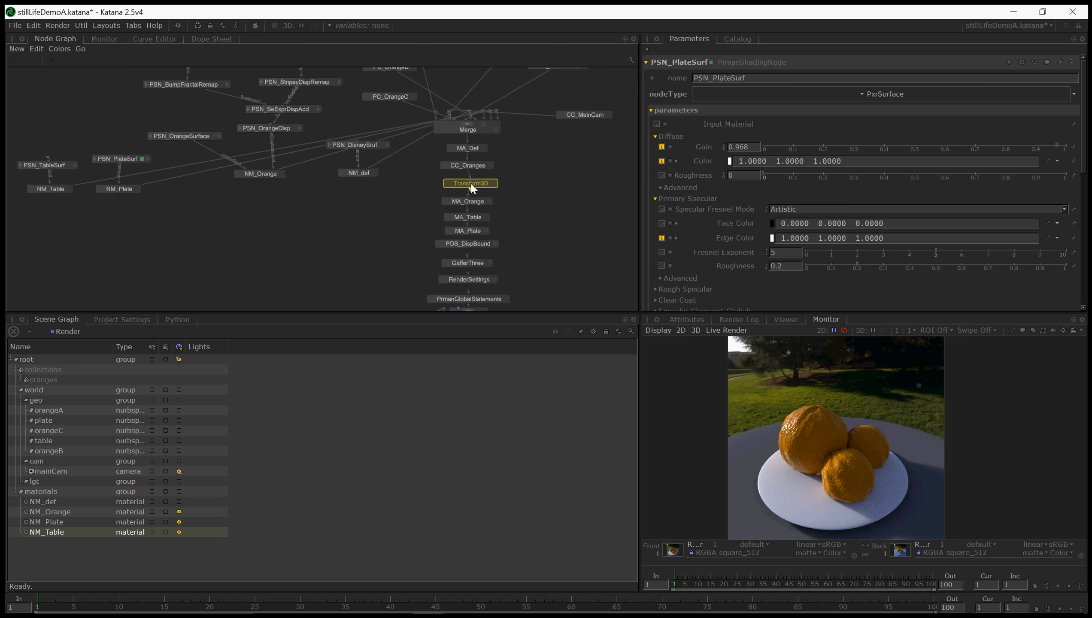
Open the new Transform3D node's parameters and rename the node as Transform3D_Oranges.
{"action": "key", "text": "e"}
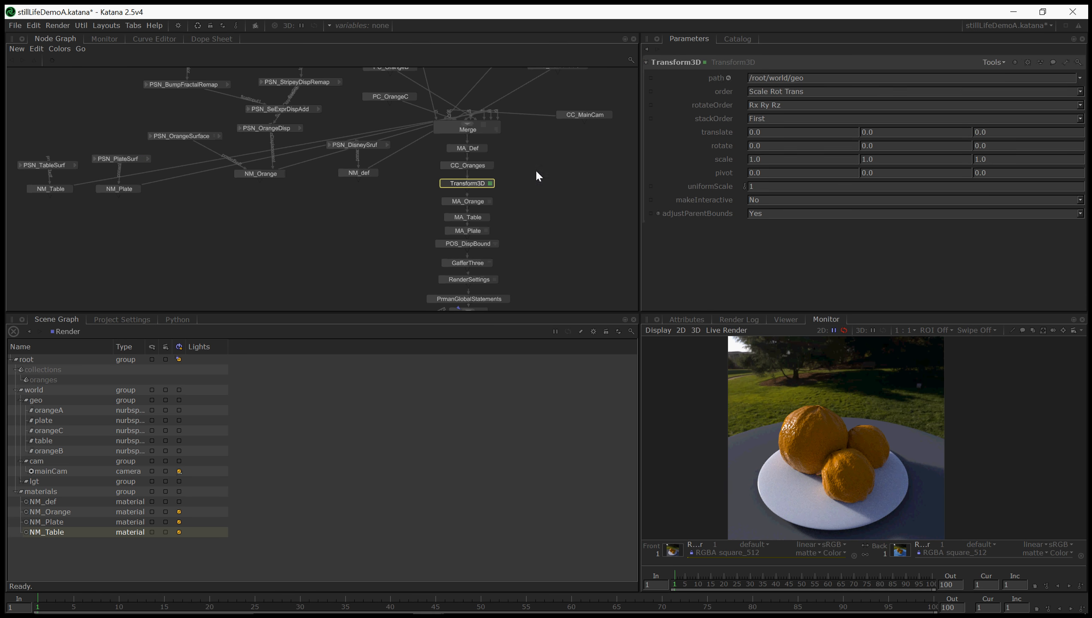
{"action": "left_click", "coordinate": [683, 63]}
{"action": "type", "text": "_Oranges"}
{"action": "key", "text": "Return"}
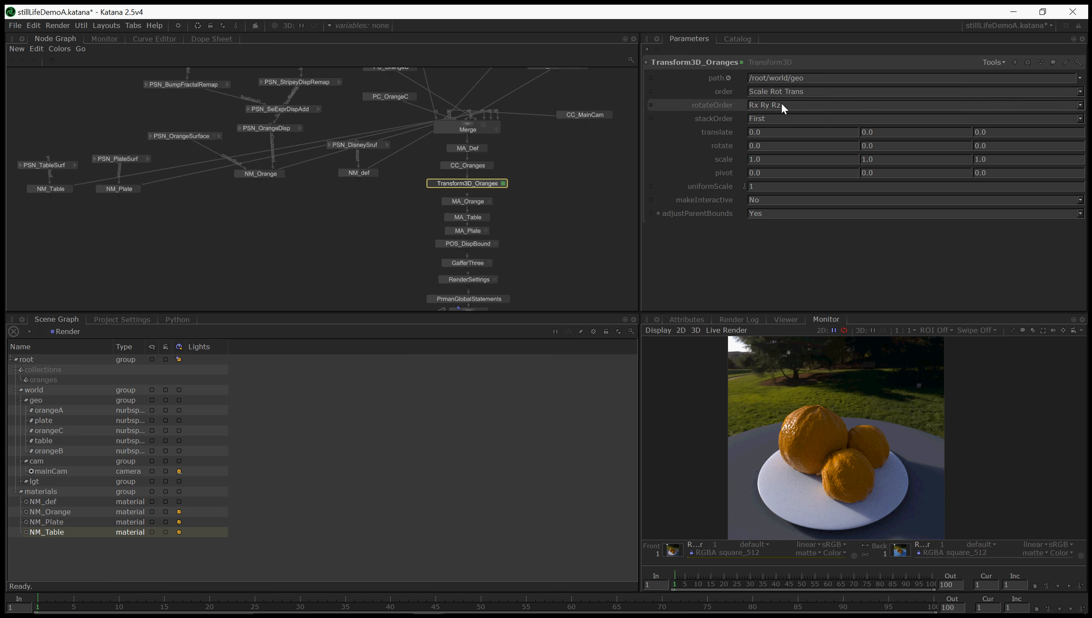
Assign the selected oranges from the Scene Graph to the Transform3D_Oranges path, accepting /root/world/geo/orangeA as the location.
{"action": "left_click", "coordinate": [1080, 78]}
{"action": "left_click", "coordinate": [893, 80]}
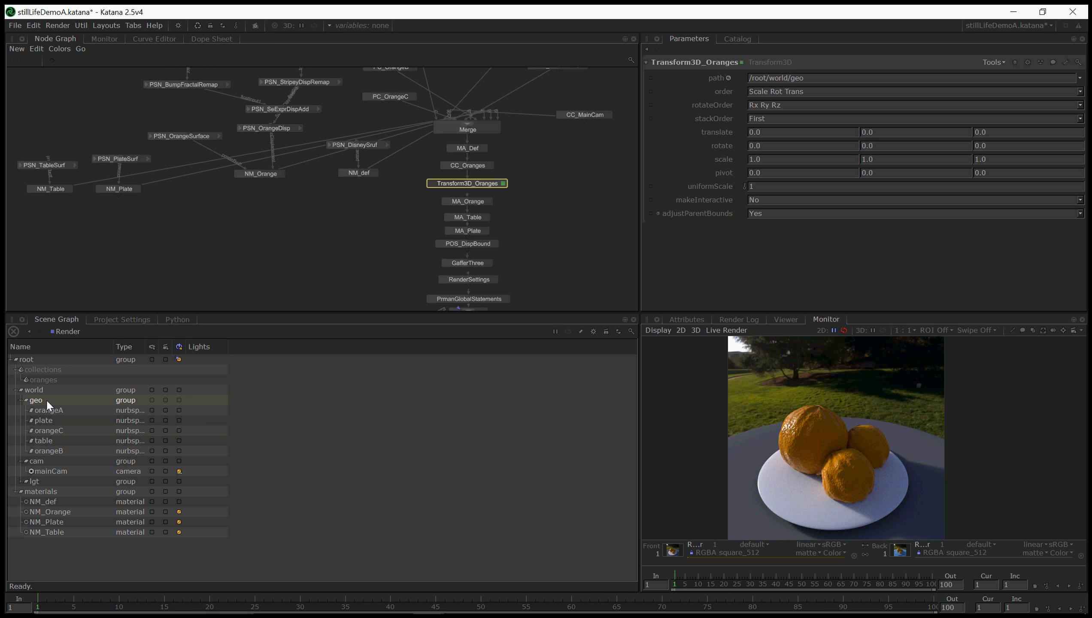
{"action": "left_click", "coordinate": [56, 452], "text": "ctrl"}
{"action": "middle_click_drag", "start_coordinate": [57, 452], "coordinate": [785, 78]}
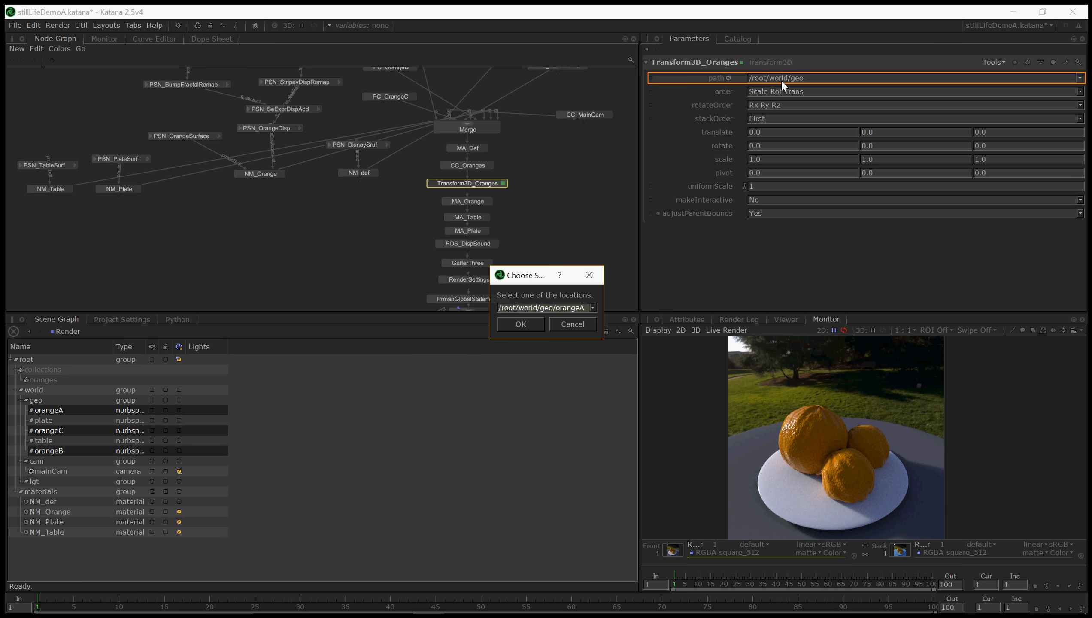
{"action": "left_click", "coordinate": [529, 325]}
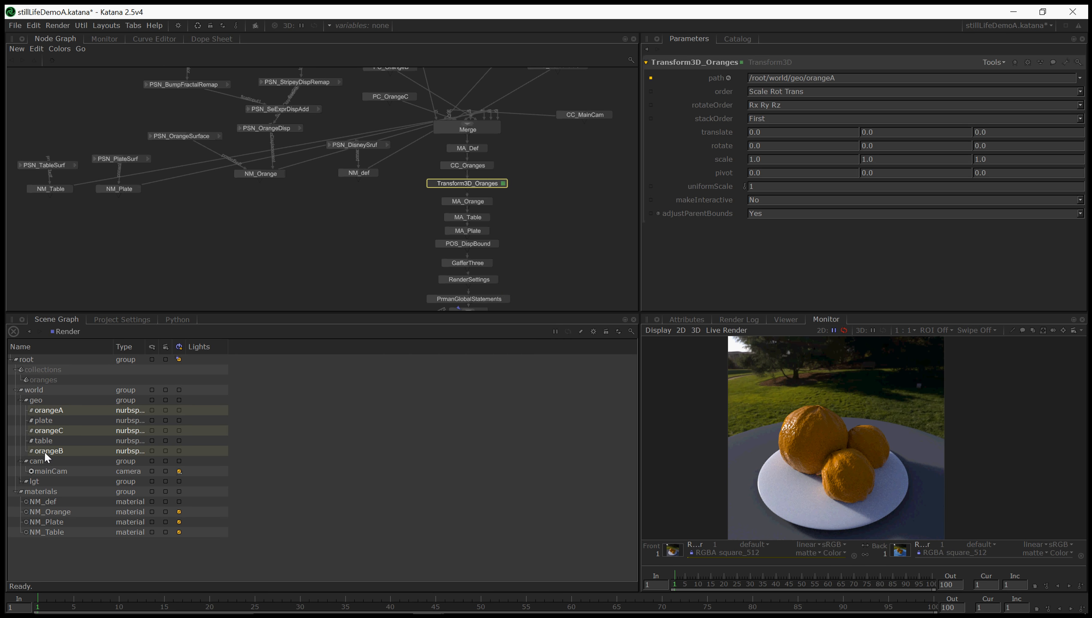
Delete the Transform3D_Oranges node between CC_Oranges and MA_Orange.
{"action": "left_click", "coordinate": [65, 401]}
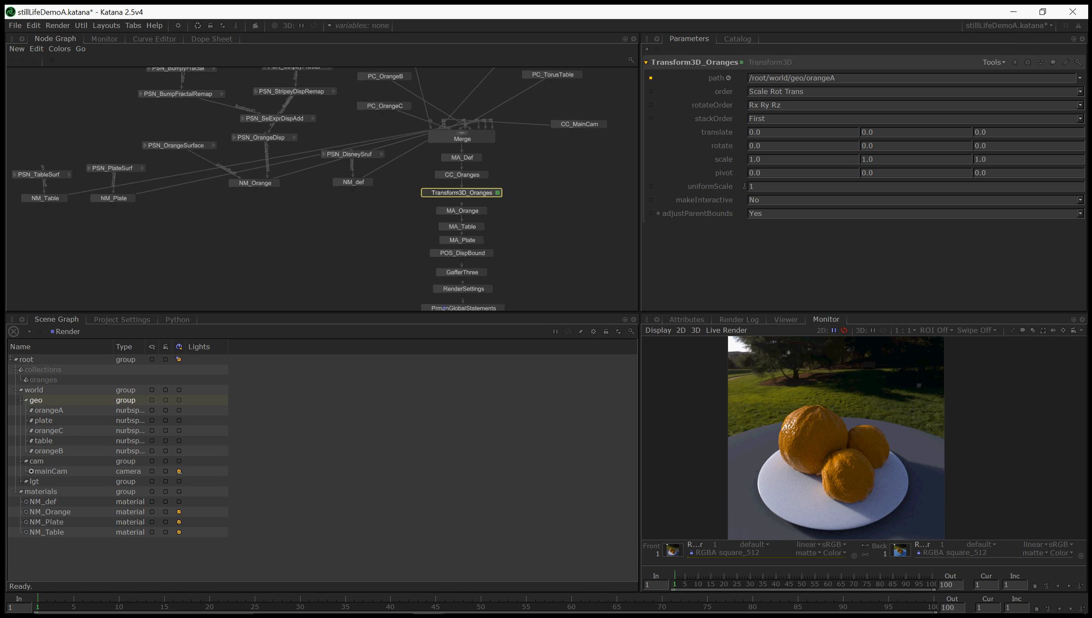
{"action": "middle_click_drag", "start_coordinate": [571, 213], "coordinate": [561, 237]}
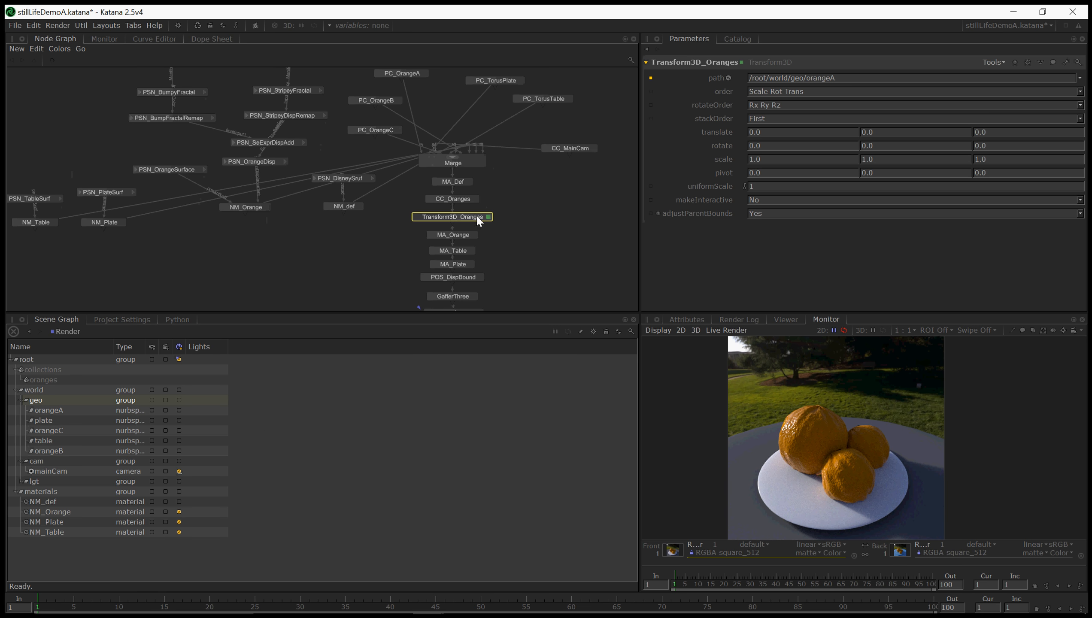
{"action": "key", "text": "Delete"}
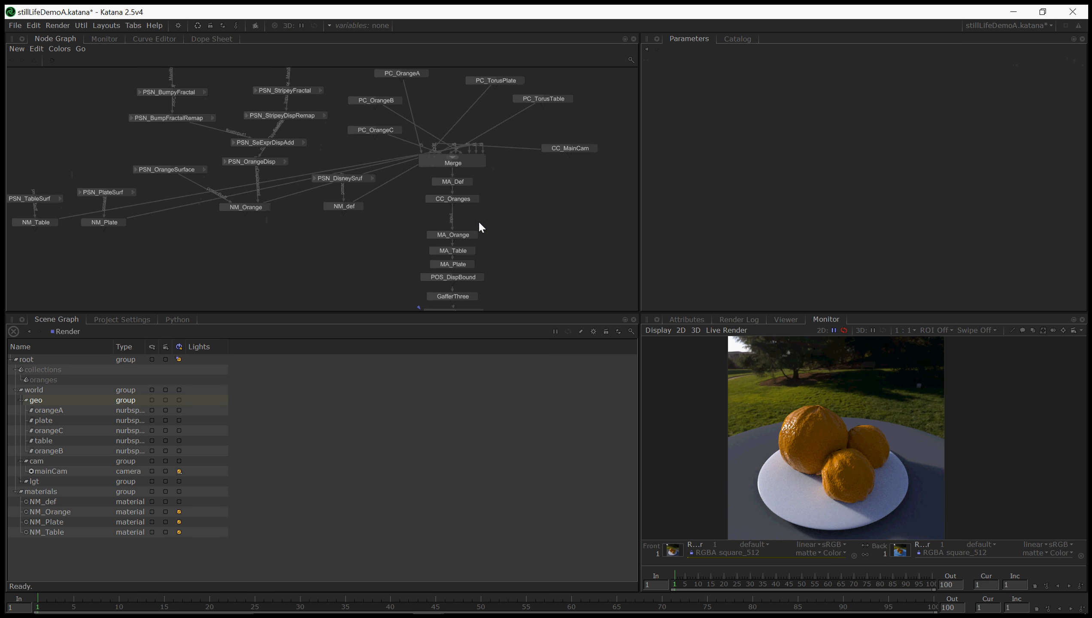
{"action": "middle_click_drag", "start_coordinate": [479, 221], "coordinate": [502, 165]}
{"action": "middle_click_drag", "start_coordinate": [464, 227], "coordinate": [556, 261]}
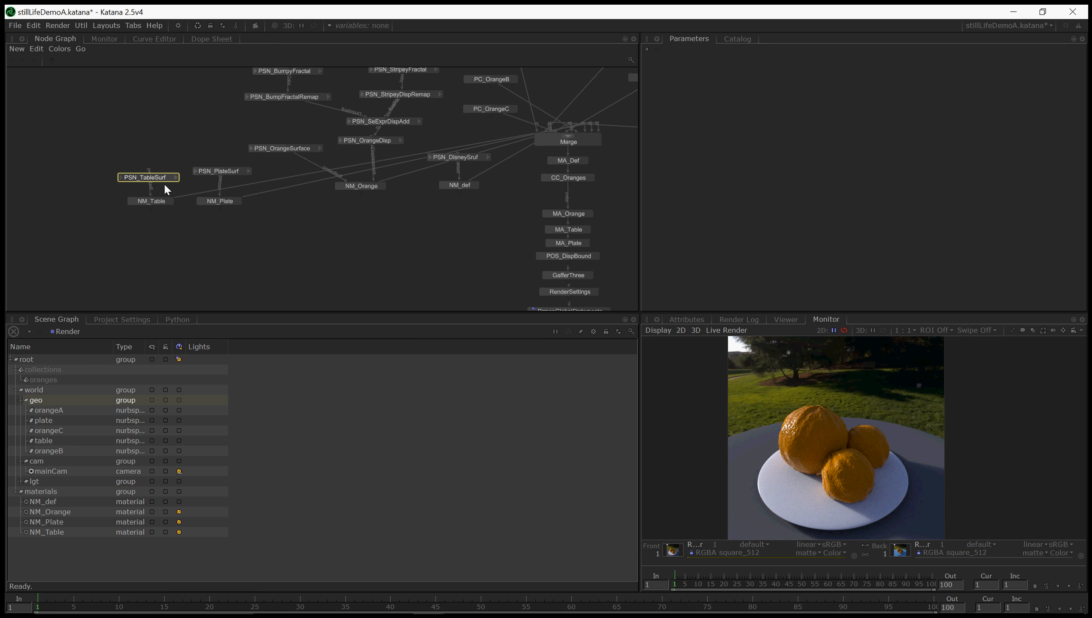
{"action": "middle_click_drag", "start_coordinate": [166, 190], "coordinate": [173, 192]}
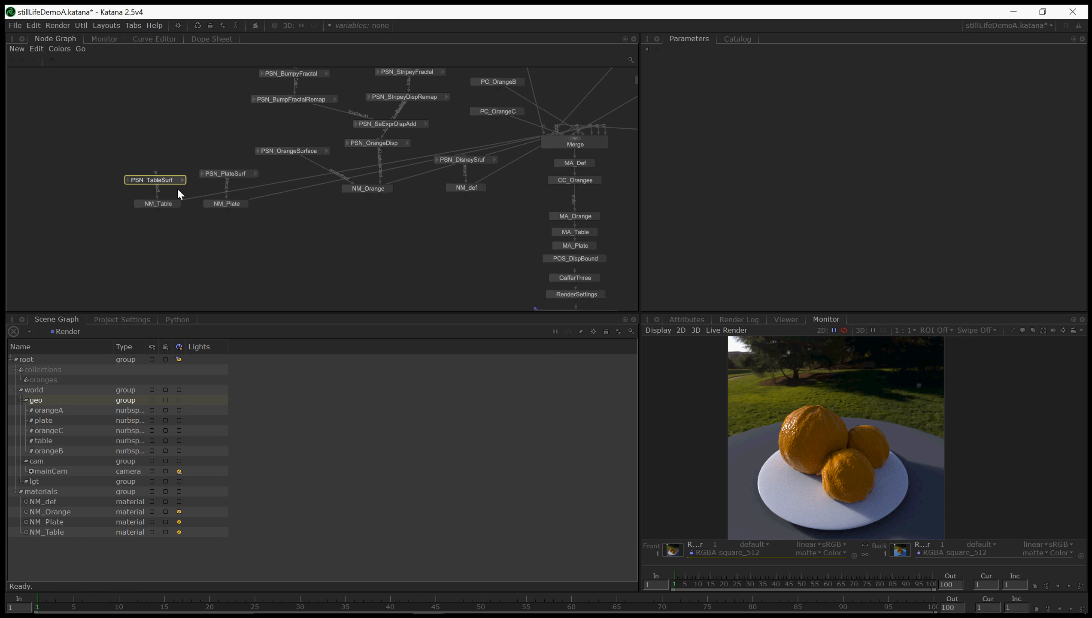
{"action": "left_click", "coordinate": [172, 146]}
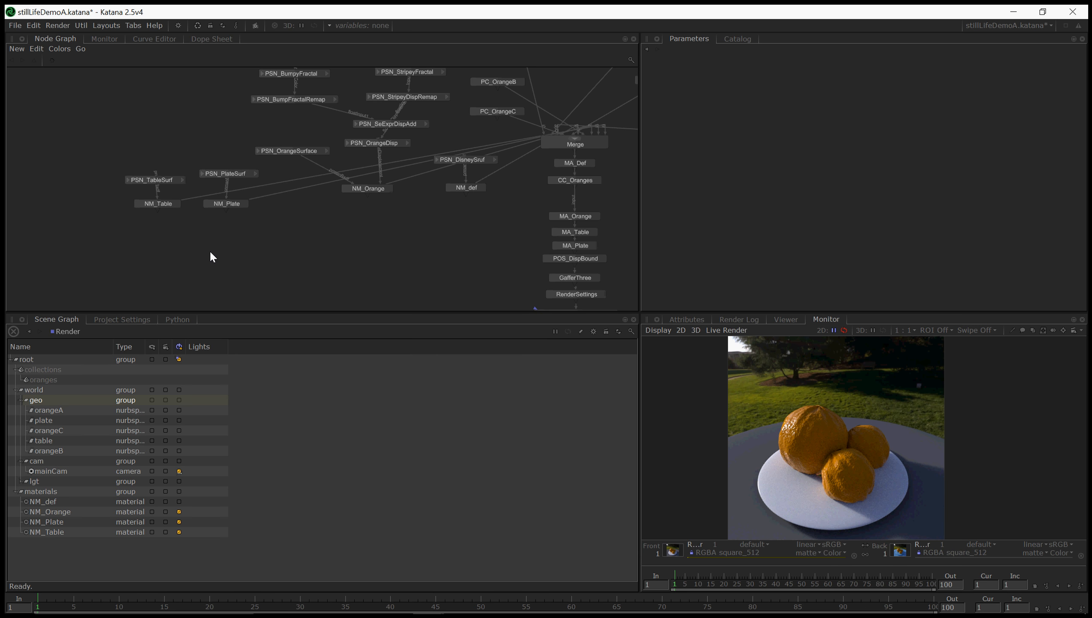
Switch to the File Explorer window showing the shaders folder under Prman21dot4examples, scenes, pattern, osl.
{"action": "mouse_move", "coordinate": [207, 614]}
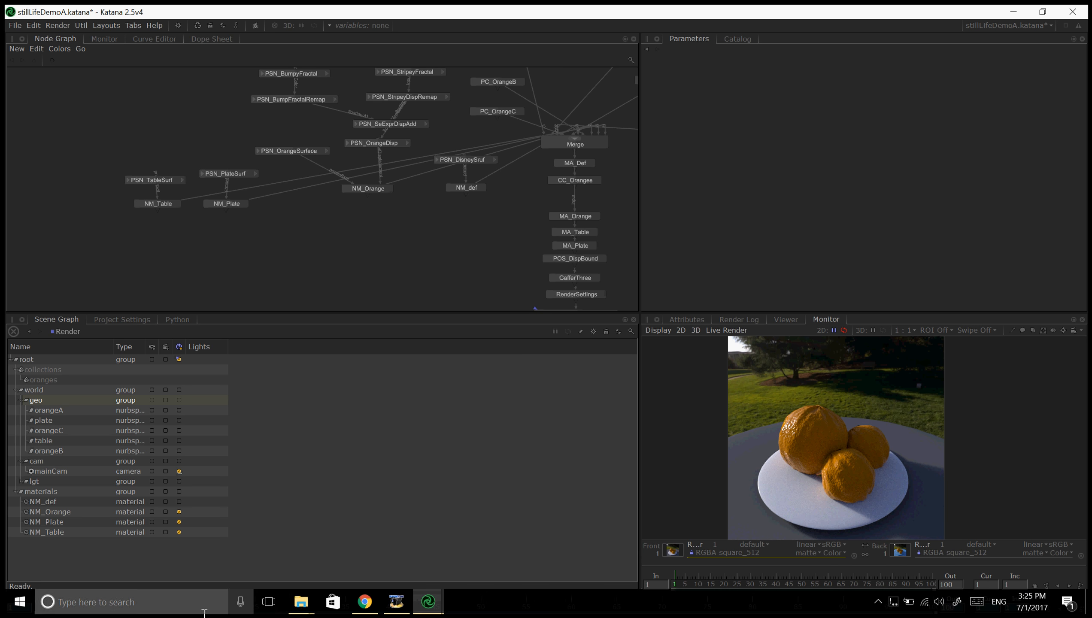
{"action": "mouse_move", "coordinate": [294, 611]}
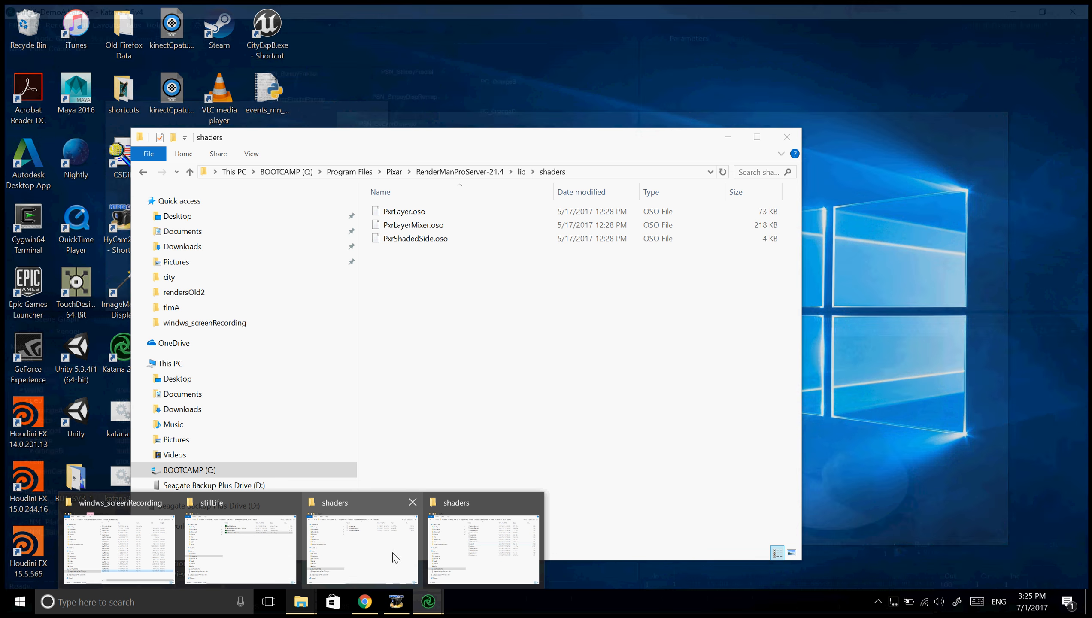
{"action": "mouse_move", "coordinate": [440, 553]}
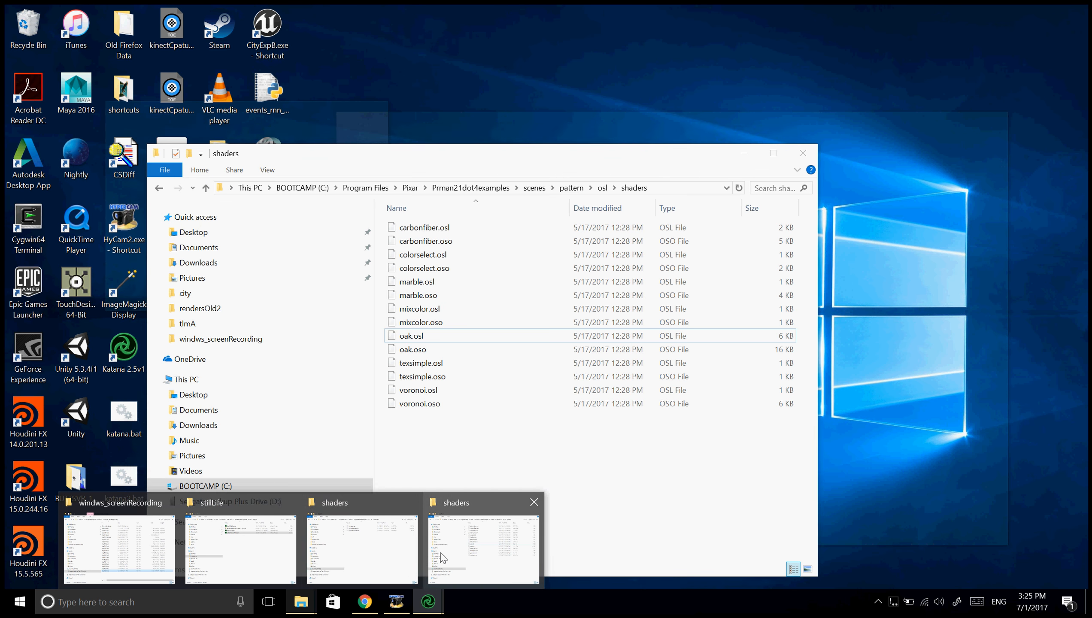
{"action": "left_click", "coordinate": [444, 558]}
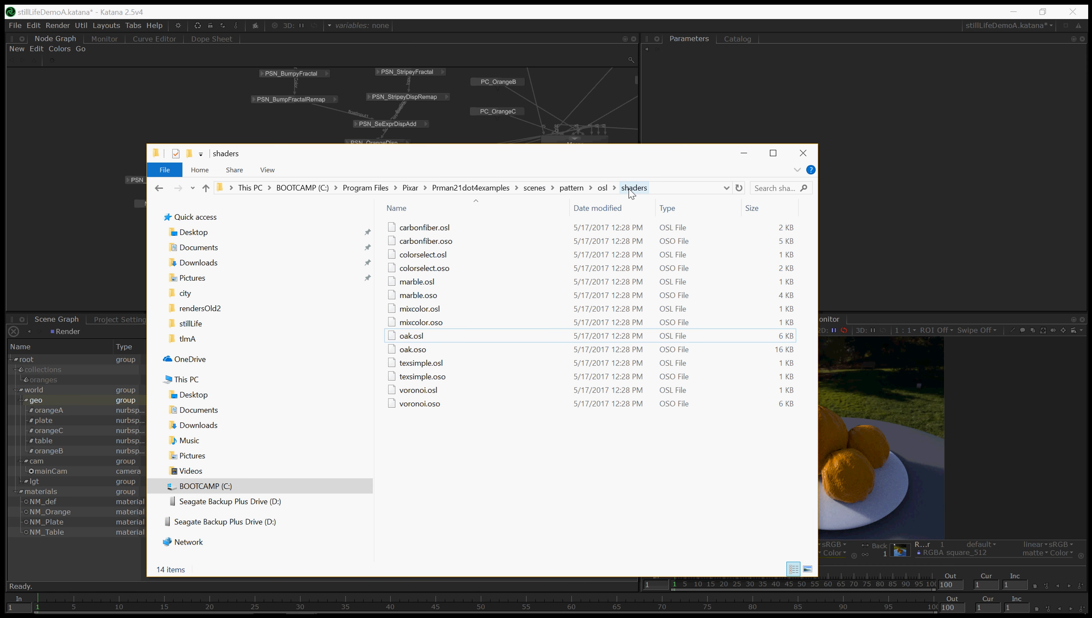
Open oak.osl from the shaders folder in Notepad++ and examine its source code and shader parameters.
{"action": "left_click", "coordinate": [449, 340]}
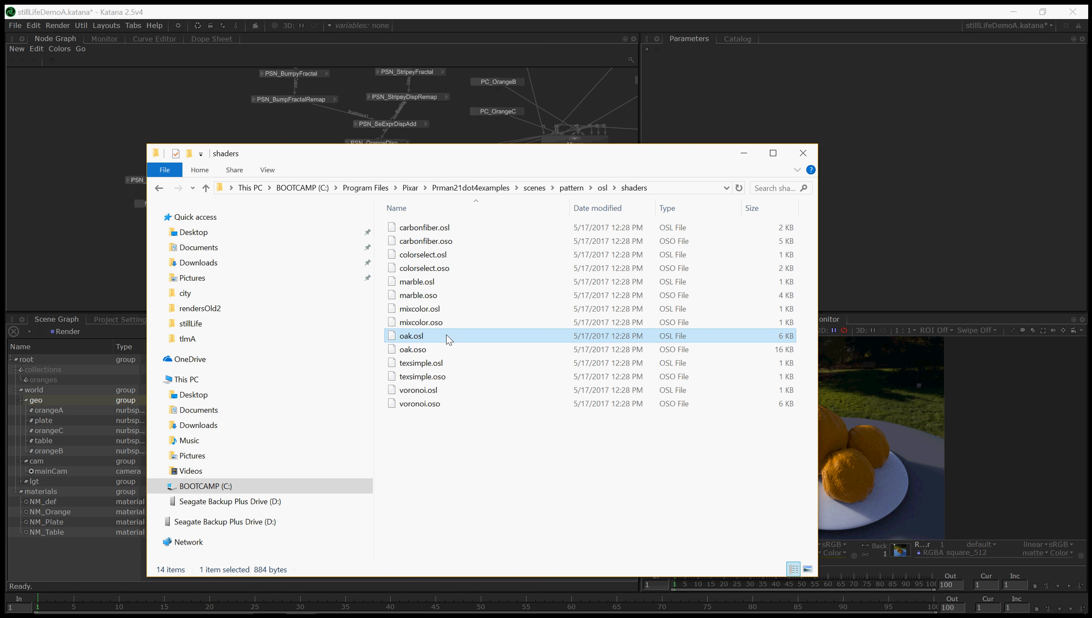
{"action": "left_click", "coordinate": [442, 256]}
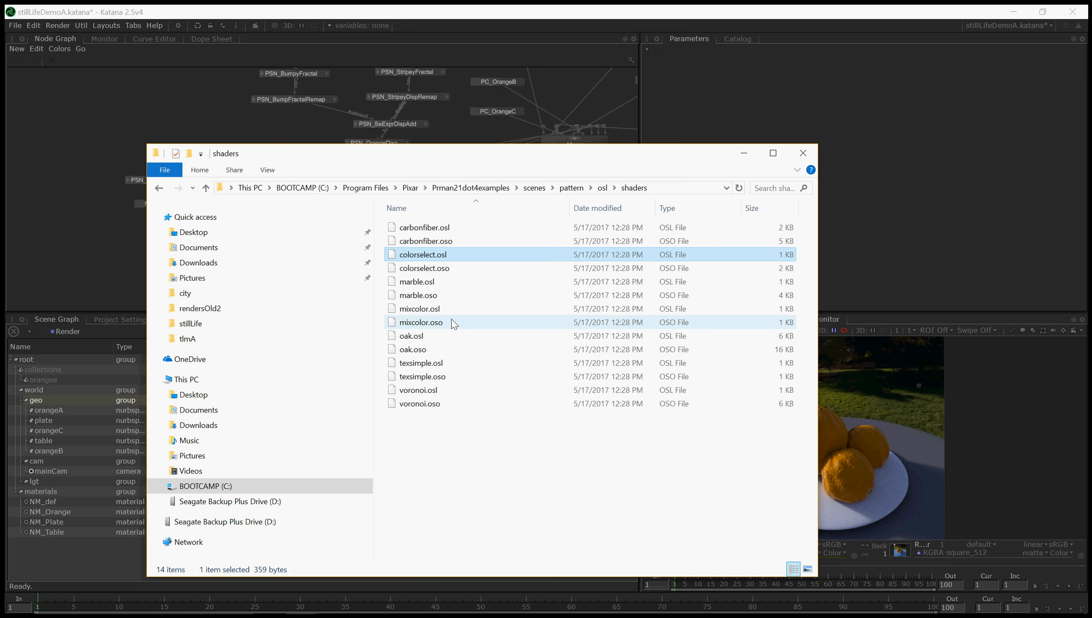
{"action": "left_click", "coordinate": [427, 338]}
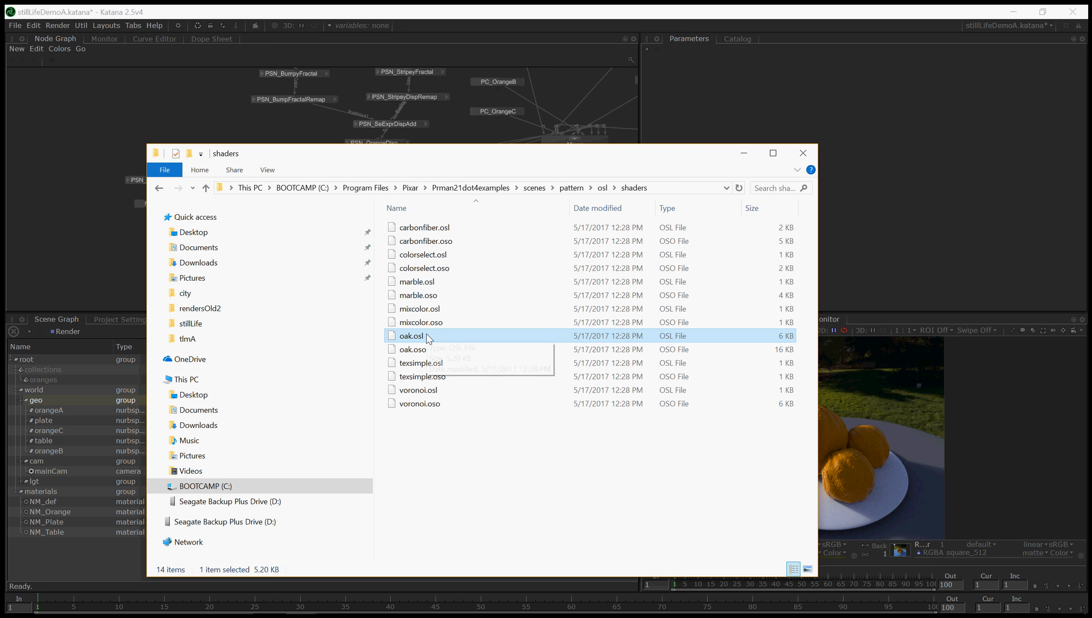
{"action": "right_click", "coordinate": [428, 340]}
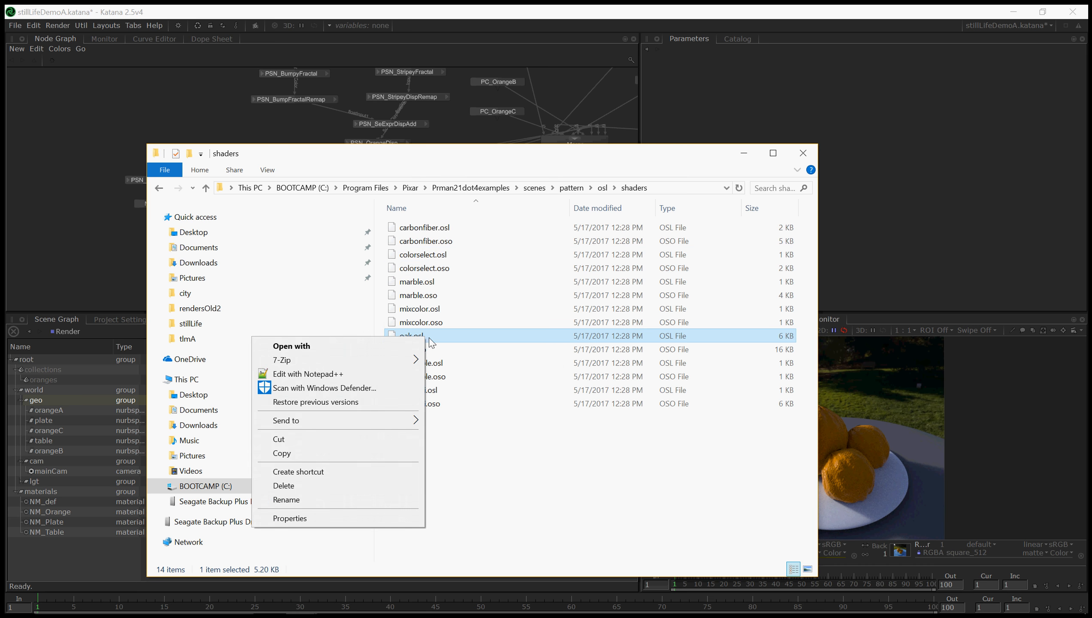
{"action": "left_click", "coordinate": [367, 378]}
{"action": "scroll", "coordinate": [427, 317], "scroll_direction": "down", "scroll_amount": 20}
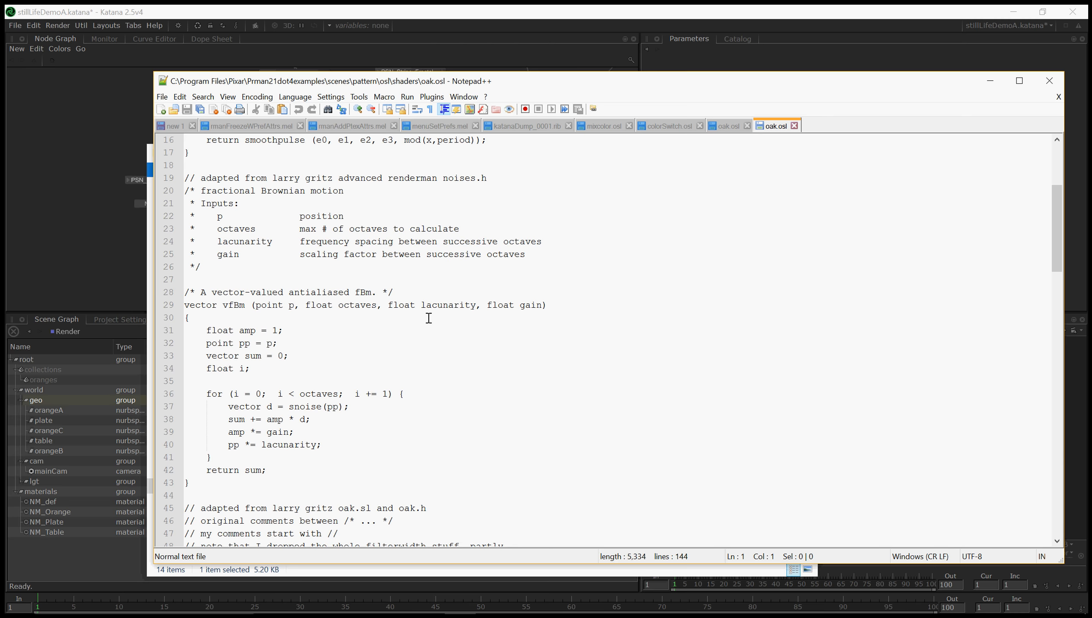
{"action": "scroll", "coordinate": [429, 317], "scroll_direction": "down", "scroll_amount": 17}
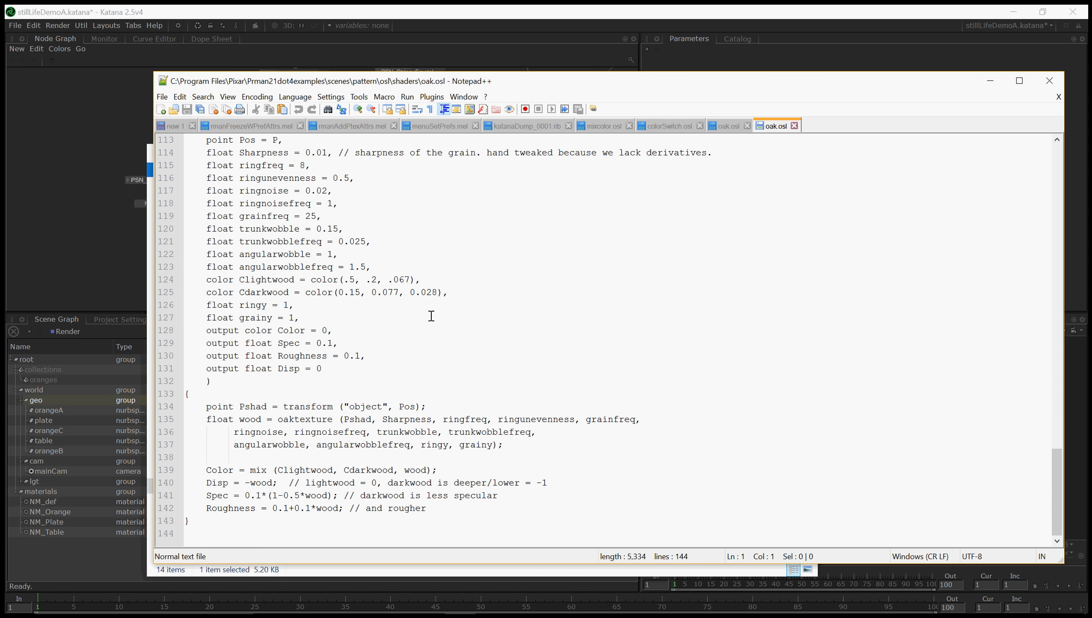
{"action": "scroll", "coordinate": [433, 315], "scroll_direction": "up", "scroll_amount": 13}
{"action": "scroll", "coordinate": [434, 315], "scroll_direction": "up", "scroll_amount": 5}
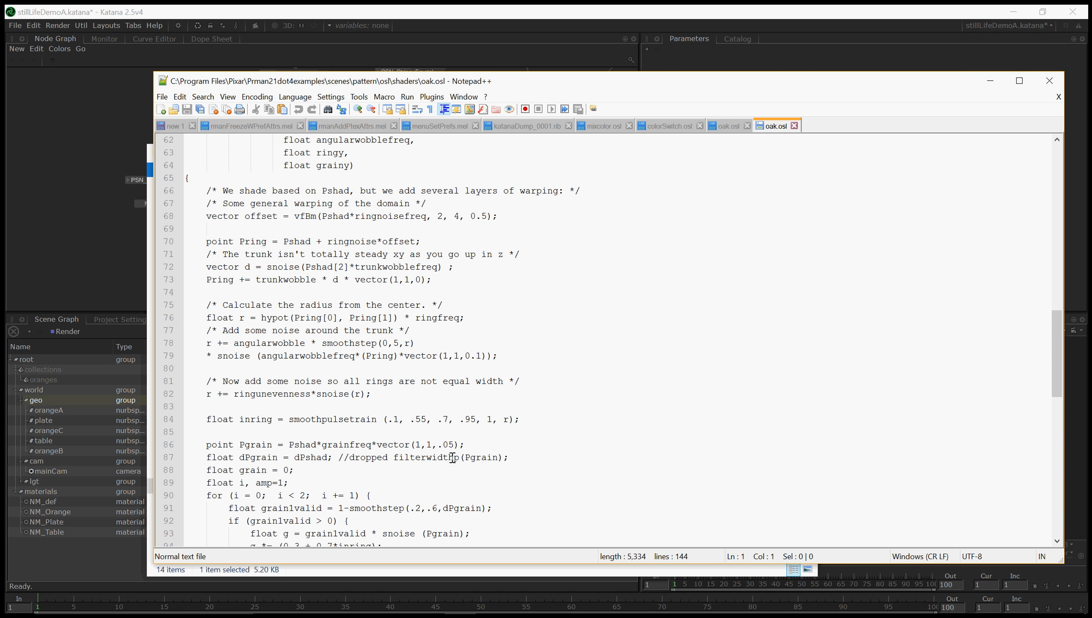
Search Windows for the system environment variable settings and open the Environment Variables dialog.
{"action": "left_click", "coordinate": [480, 568]}
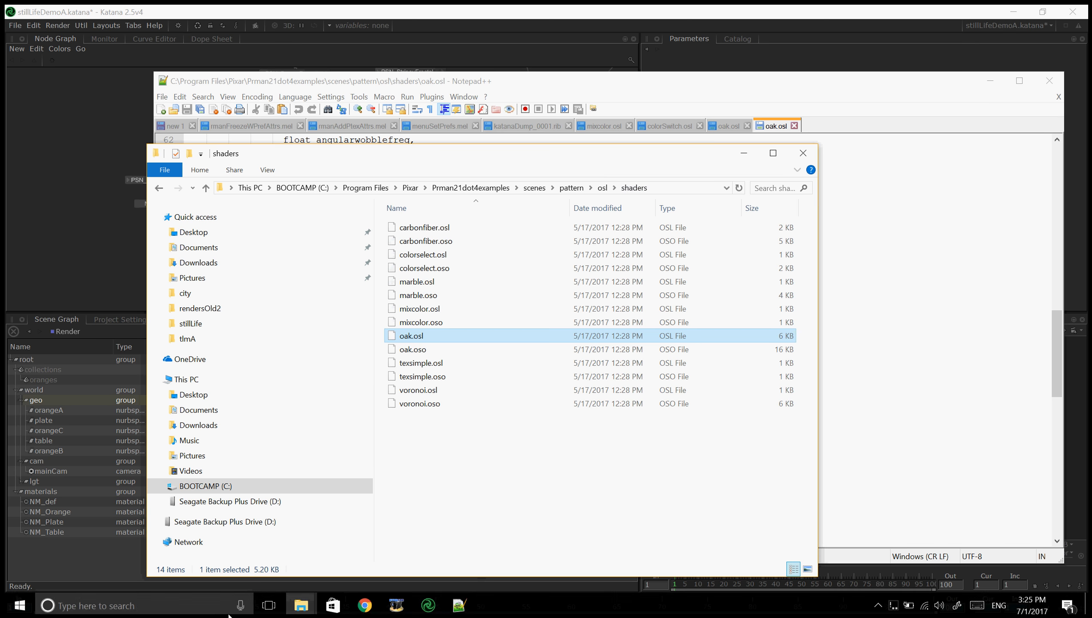
{"action": "left_click", "coordinate": [109, 604]}
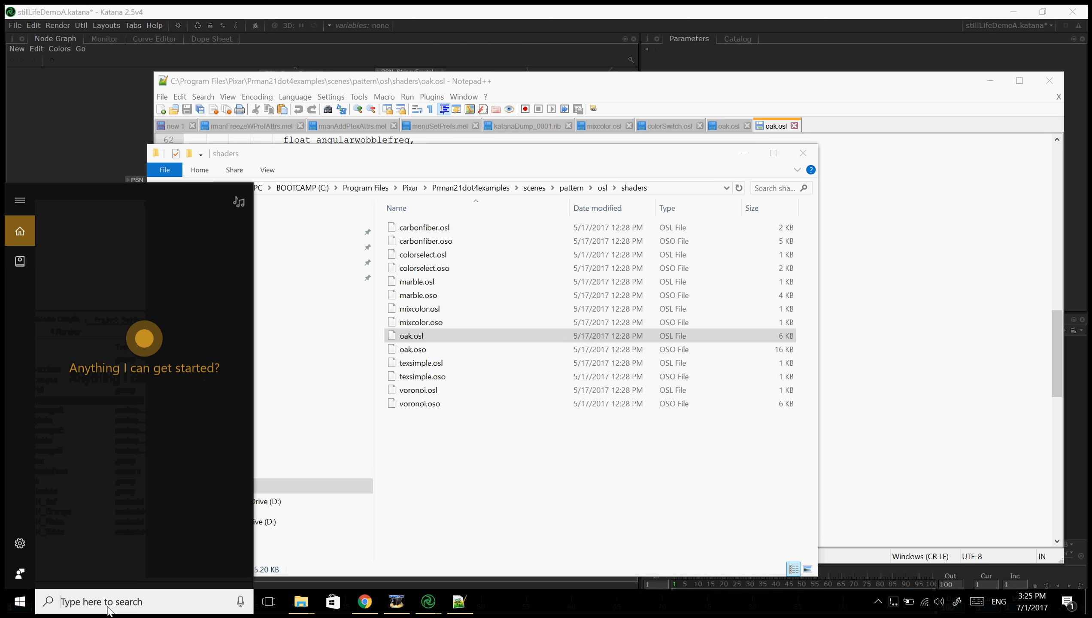
{"action": "type", "text": "en"}
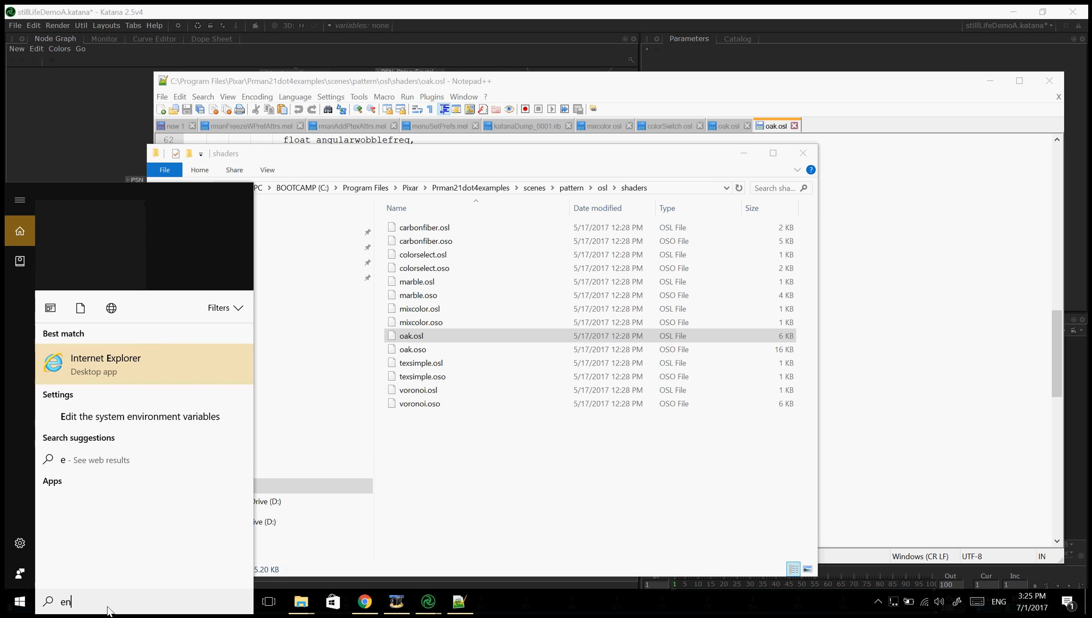
{"action": "key", "text": "Down"}
{"action": "key", "text": "Down"}
{"action": "key", "text": "Down"}
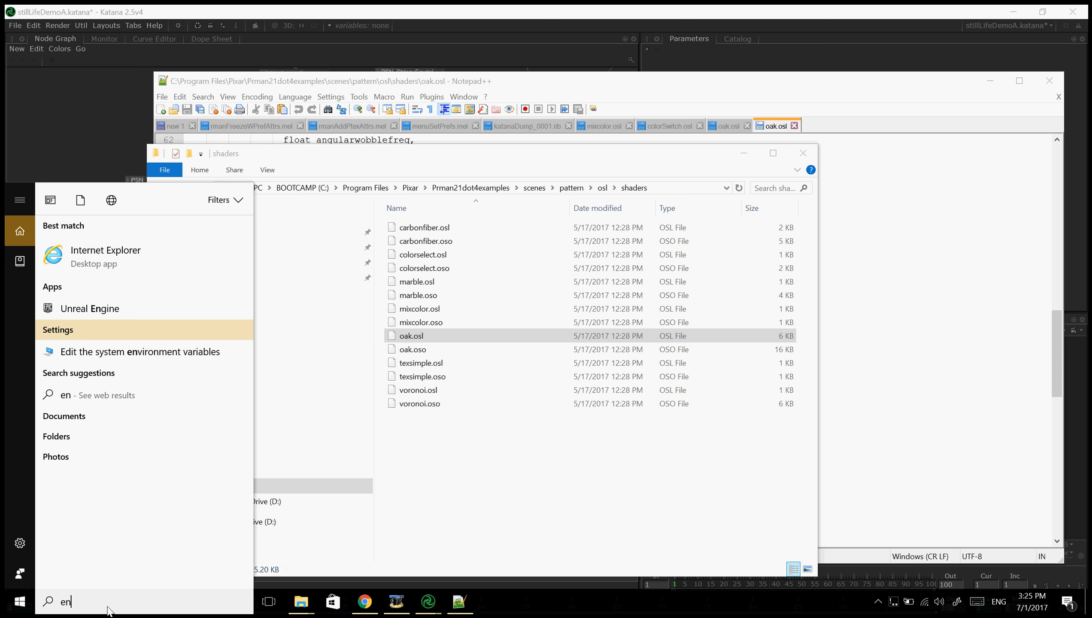
{"action": "key", "text": "Return"}
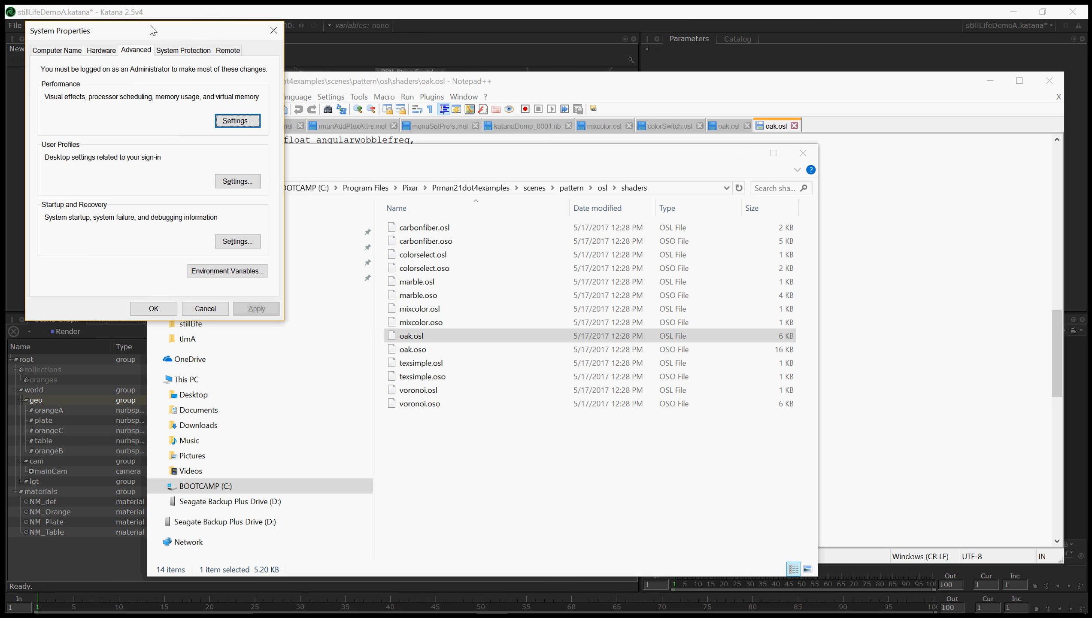
{"action": "left_click", "coordinate": [490, 382]}
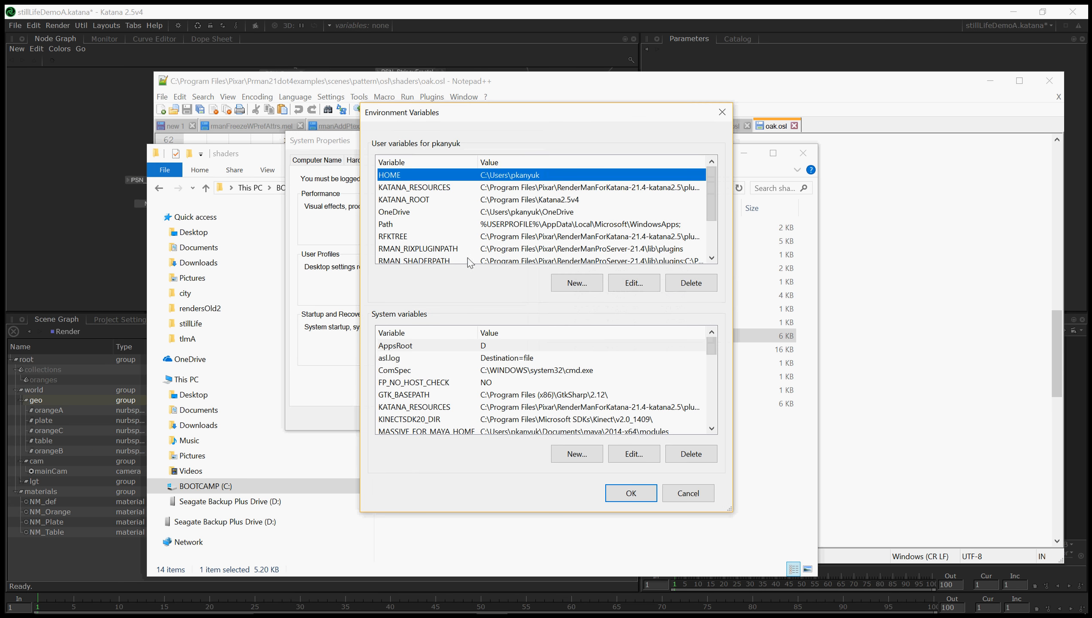
Open the RMAN_SHADERPATH user variable for editing and widen its dialog.
{"action": "scroll", "coordinate": [446, 223], "scroll_direction": "down", "scroll_amount": 2}
{"action": "left_click", "coordinate": [435, 213]}
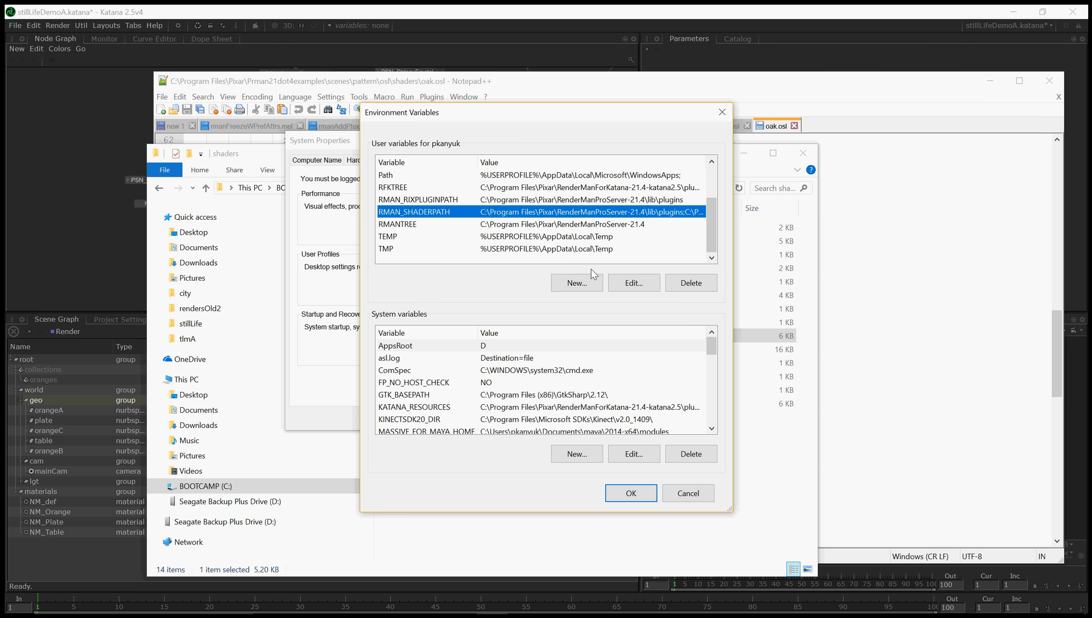
{"action": "left_click", "coordinate": [635, 283]}
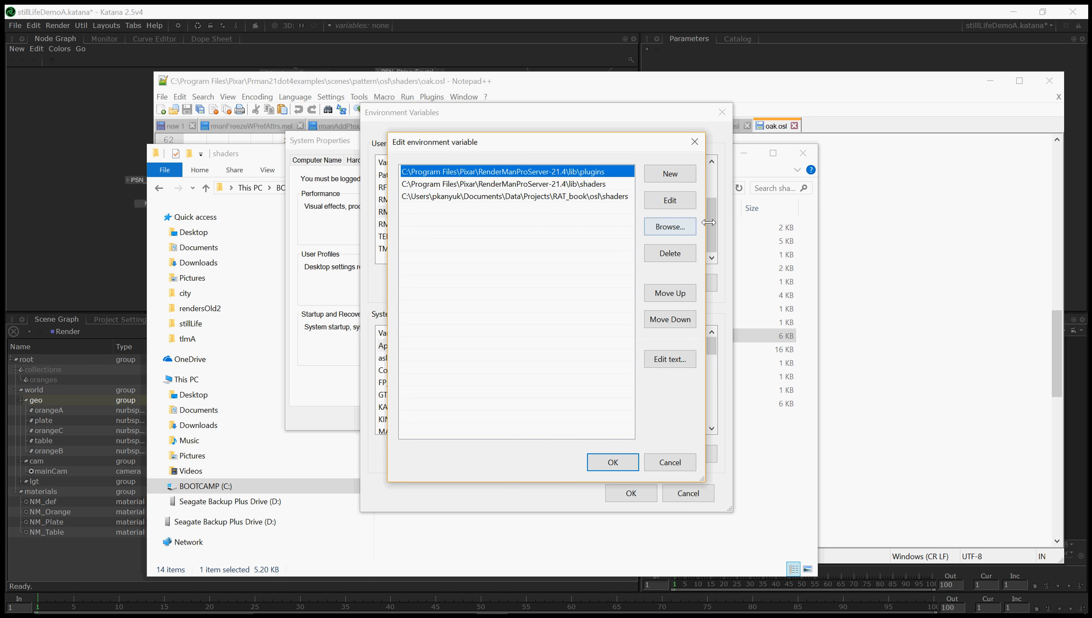
{"action": "left_click_drag", "start_coordinate": [705, 225], "coordinate": [828, 225]}
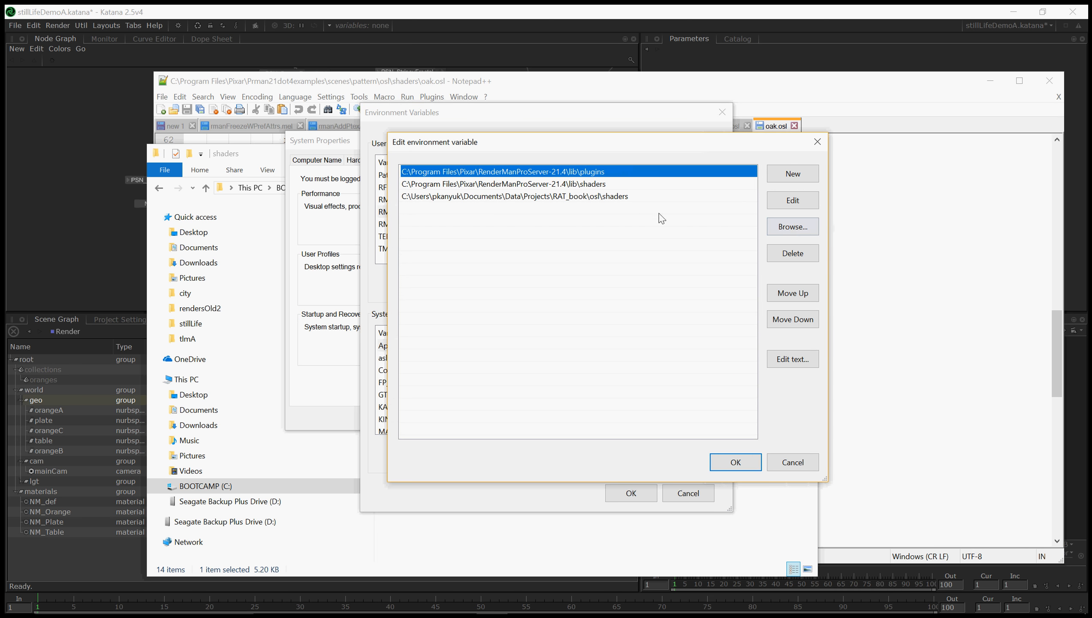
Examine each folder listed in RMAN_SHADERPATH, then cancel both the edit dialog and the Environment Variables dialog.
{"action": "left_click", "coordinate": [558, 184]}
{"action": "left_click", "coordinate": [558, 196]}
{"action": "left_click", "coordinate": [559, 184]}
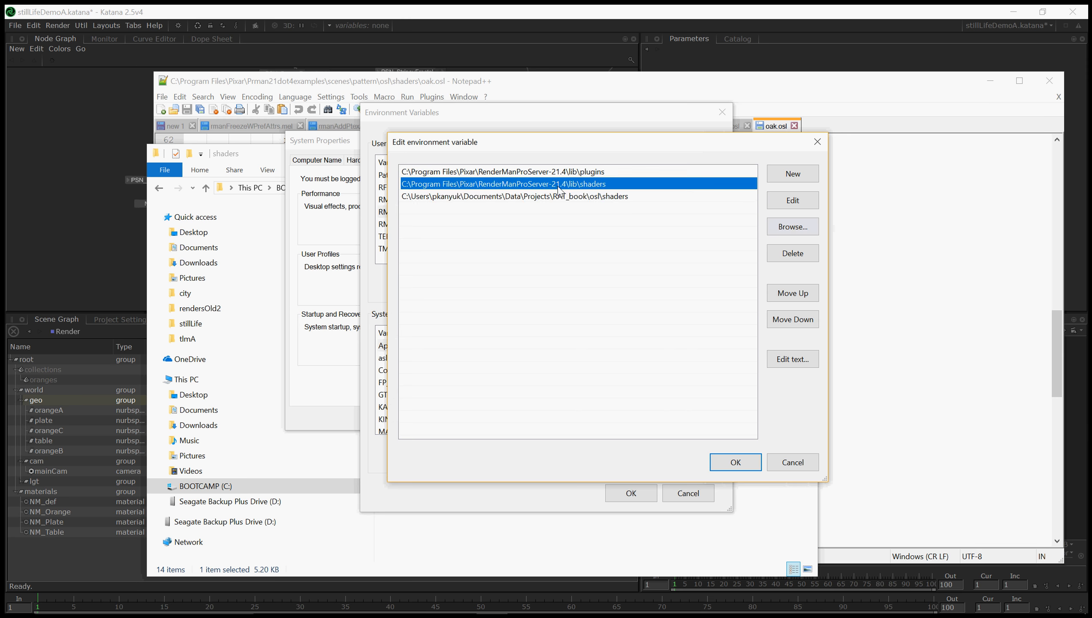
{"action": "left_click", "coordinate": [560, 196]}
{"action": "left_click", "coordinate": [562, 185]}
{"action": "left_click", "coordinate": [562, 174]}
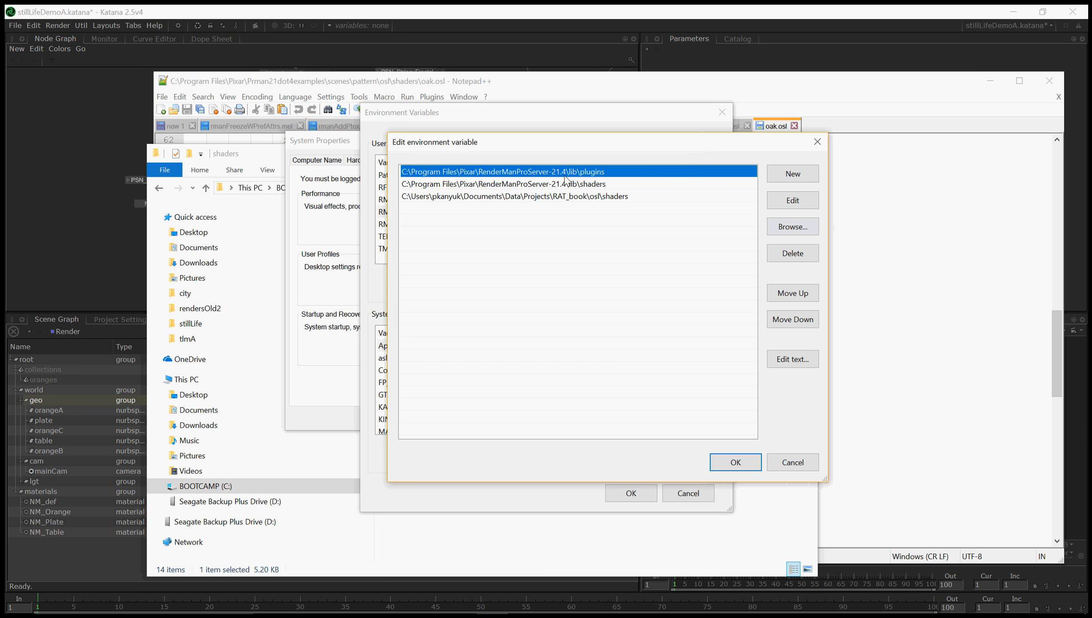
{"action": "left_click", "coordinate": [563, 184]}
{"action": "left_click", "coordinate": [564, 198]}
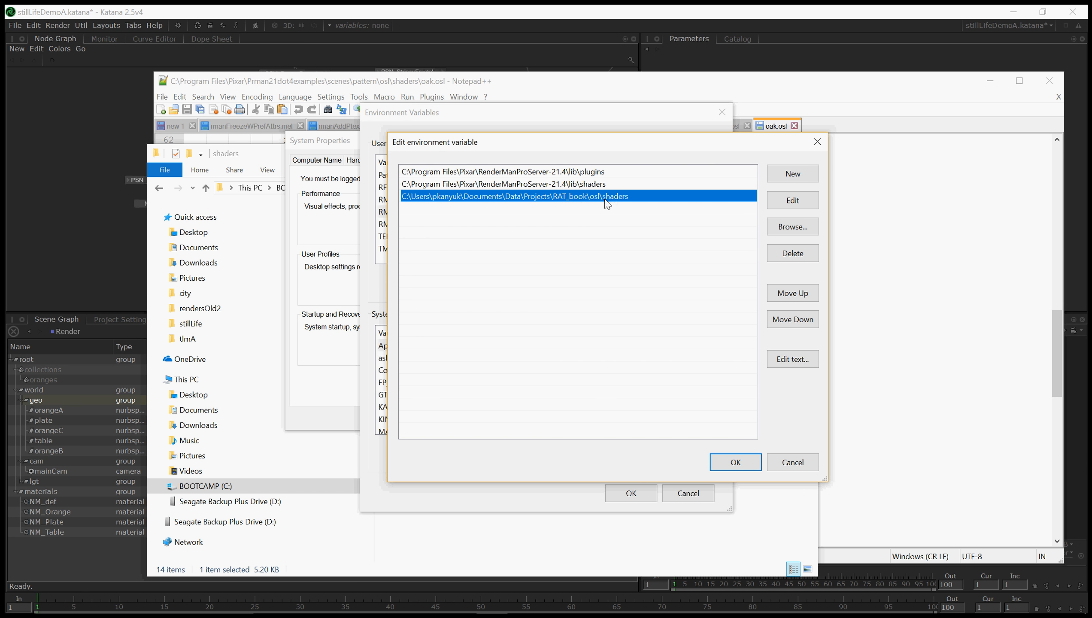
{"action": "left_click", "coordinate": [779, 465]}
{"action": "left_click", "coordinate": [700, 499]}
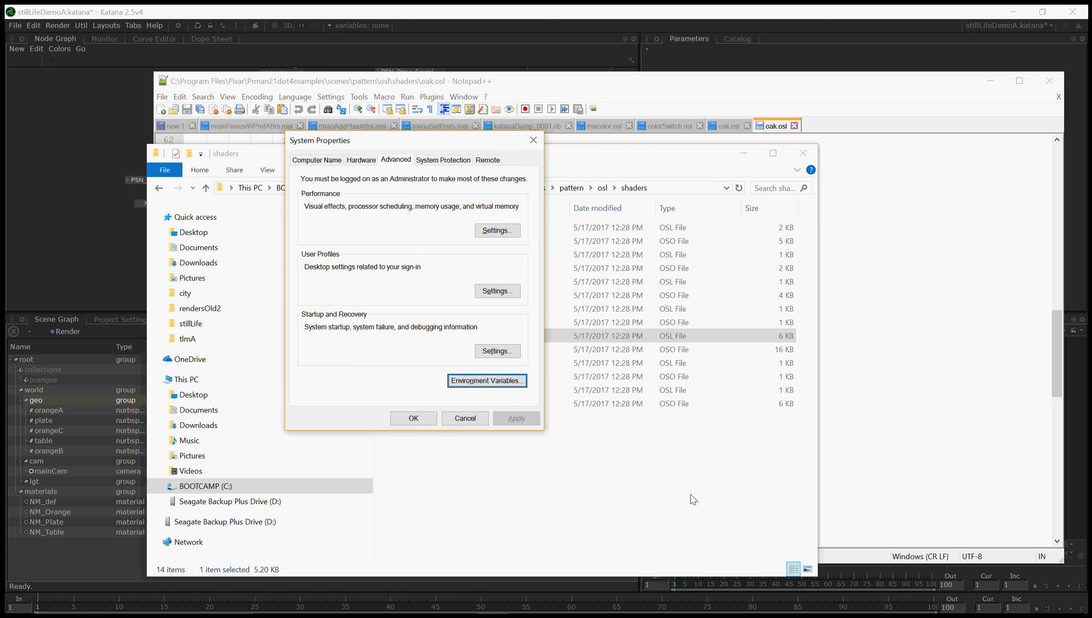
Cancel the System Properties dialog, move the Notepad++ window aside and switch back to Katana's node graph.
{"action": "left_click", "coordinate": [472, 418]}
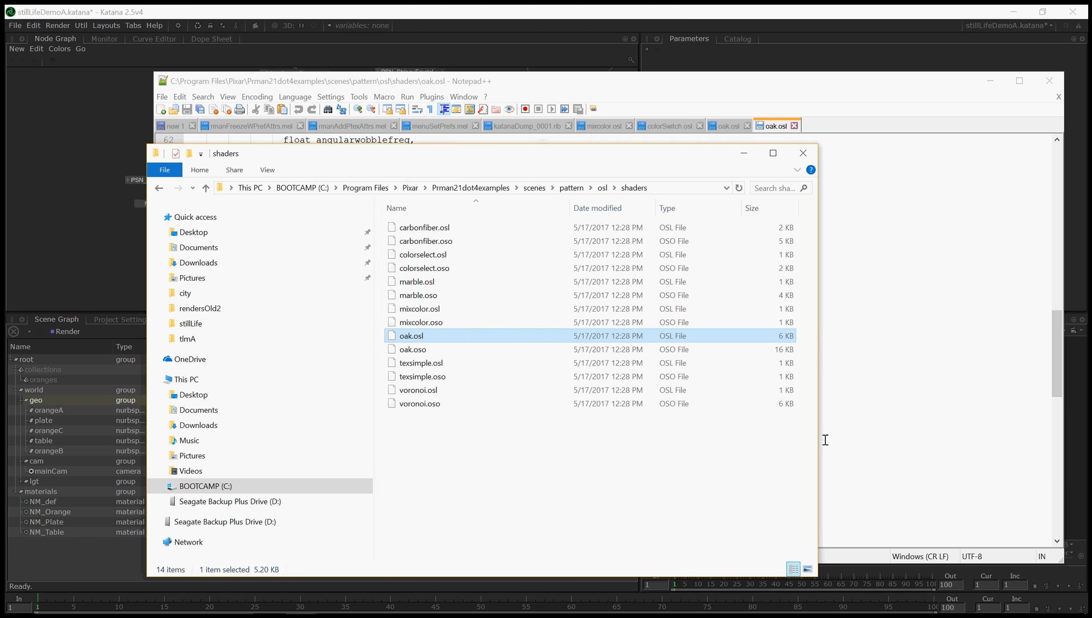
{"action": "left_click", "coordinate": [826, 440]}
{"action": "left_click_drag", "start_coordinate": [332, 85], "coordinate": [676, 107]}
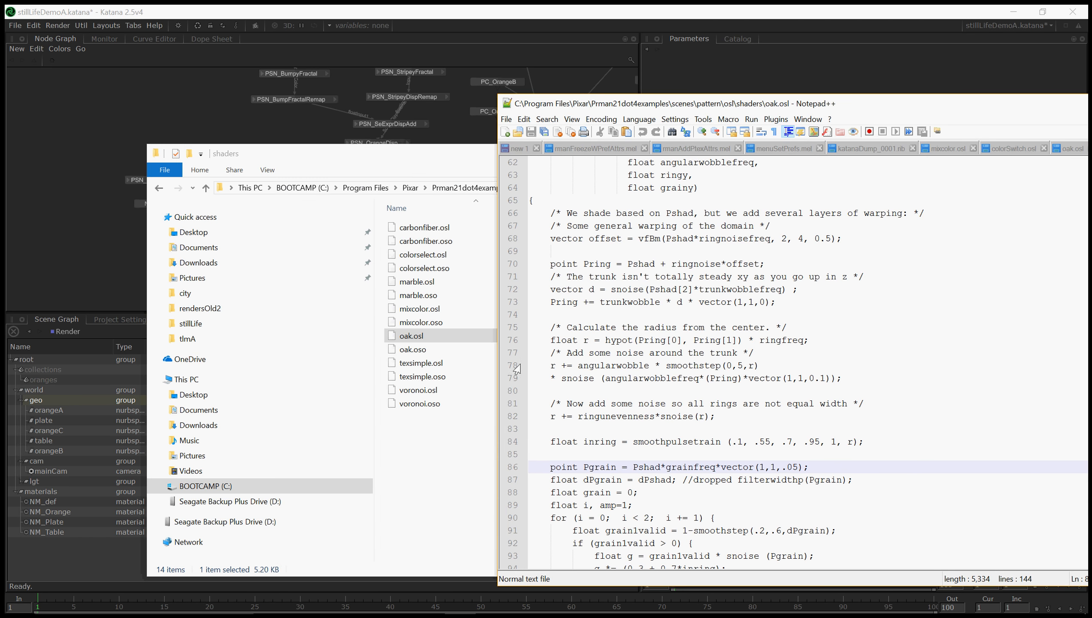
{"action": "left_click", "coordinate": [458, 442]}
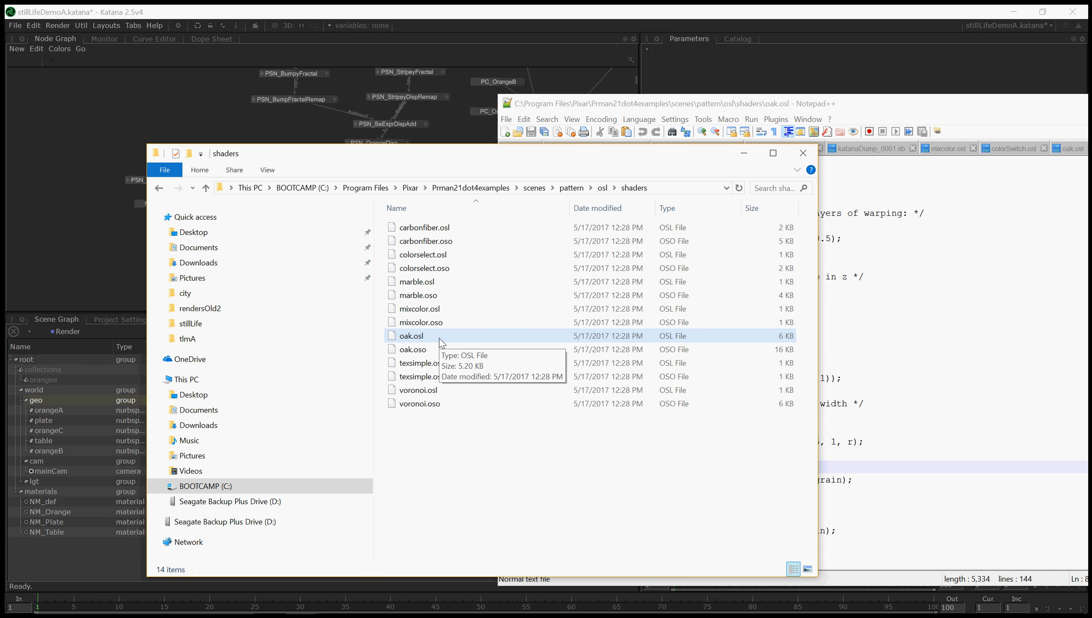
{"action": "left_click", "coordinate": [140, 255]}
Add a PrmanShadingNode above PSN_TableSurf and set its node type to oak.
{"action": "scroll", "coordinate": [92, 239], "scroll_direction": "up", "scroll_amount": 5}
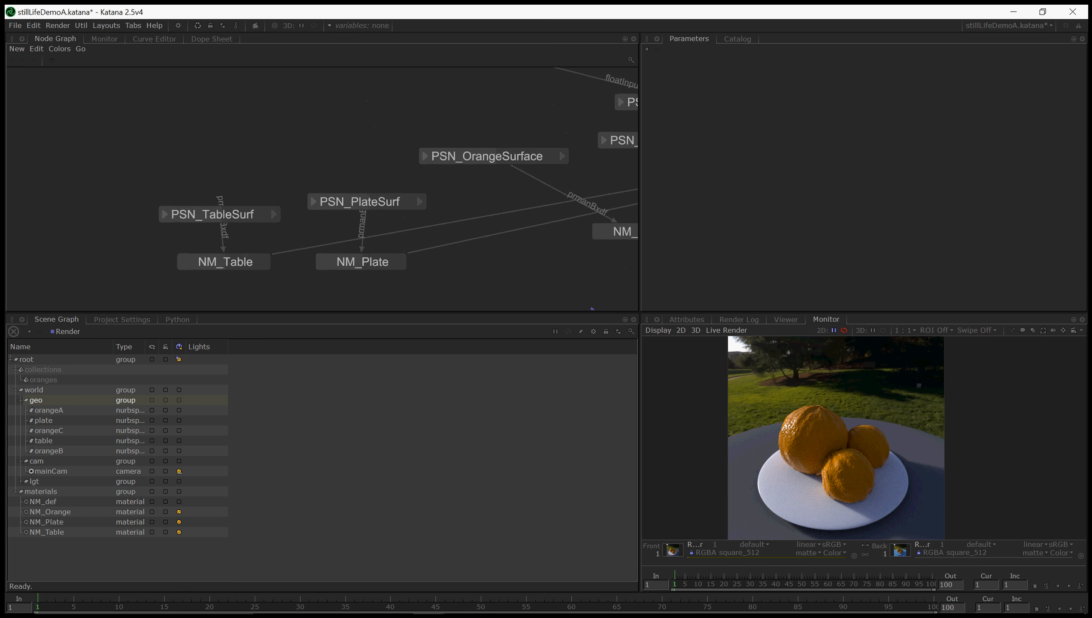
{"action": "key", "text": "Tab"}
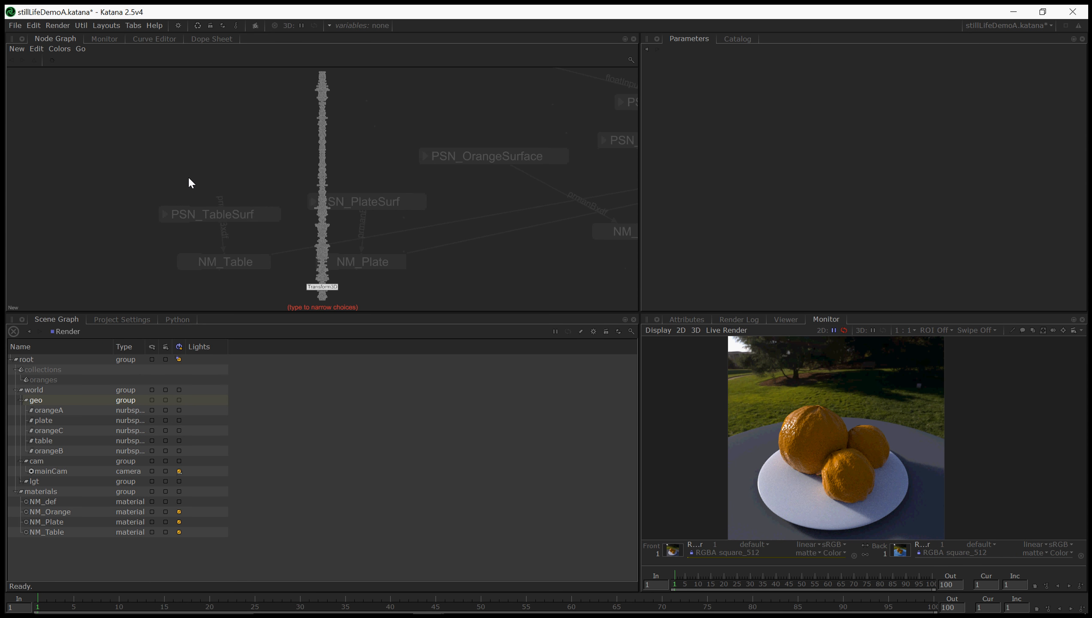
{"action": "type", "text": "prman"}
{"action": "key", "text": "Return"}
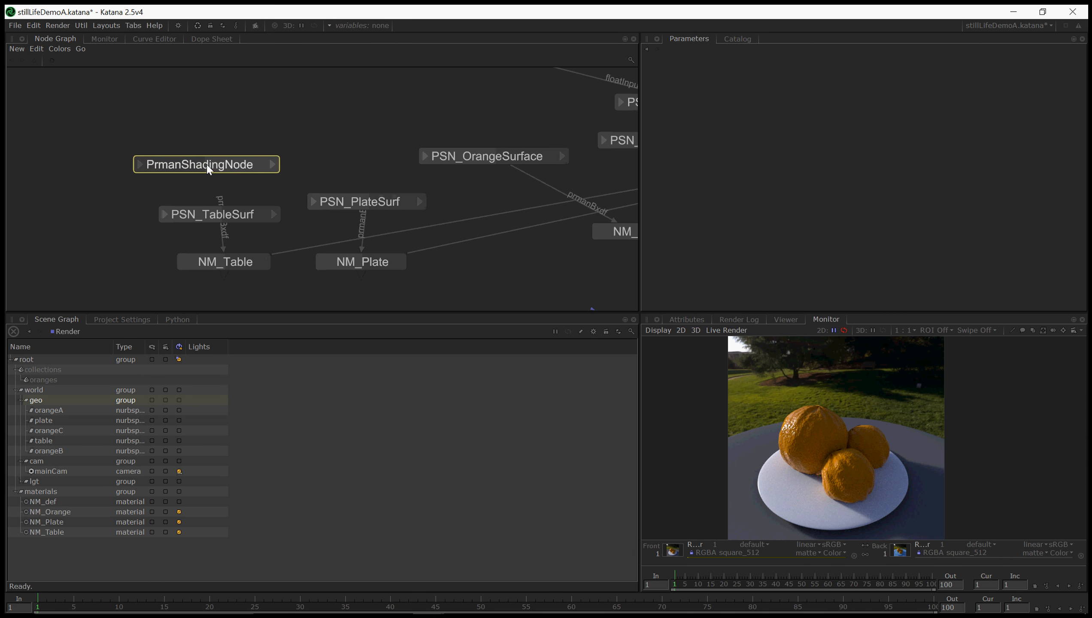
{"action": "left_click", "coordinate": [208, 169]}
{"action": "left_click", "coordinate": [726, 94]}
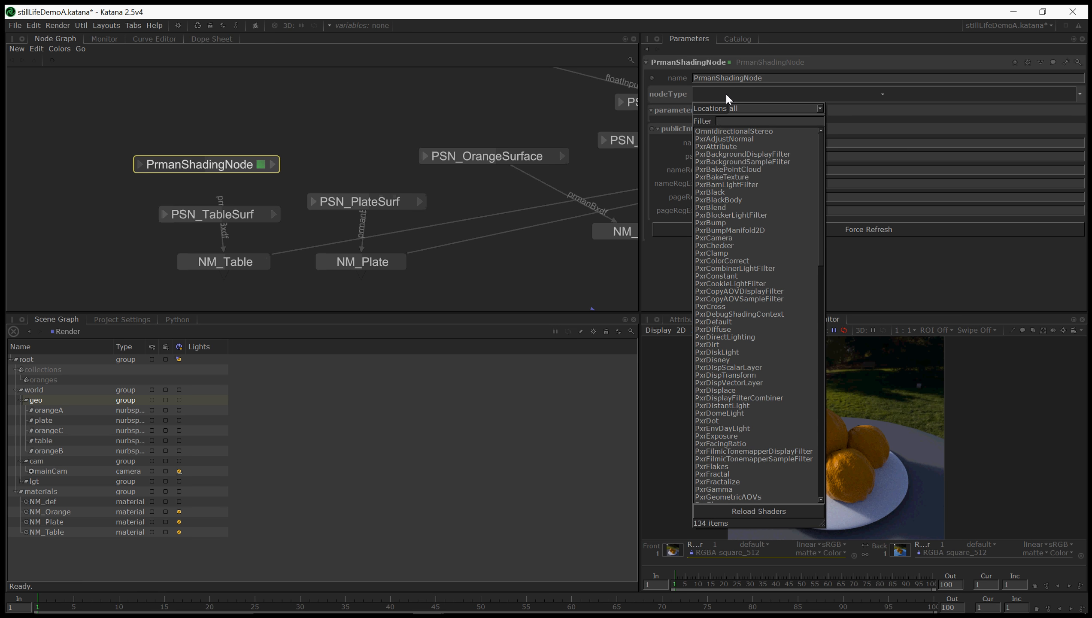
{"action": "type", "text": "oak"}
{"action": "left_click", "coordinate": [702, 131]}
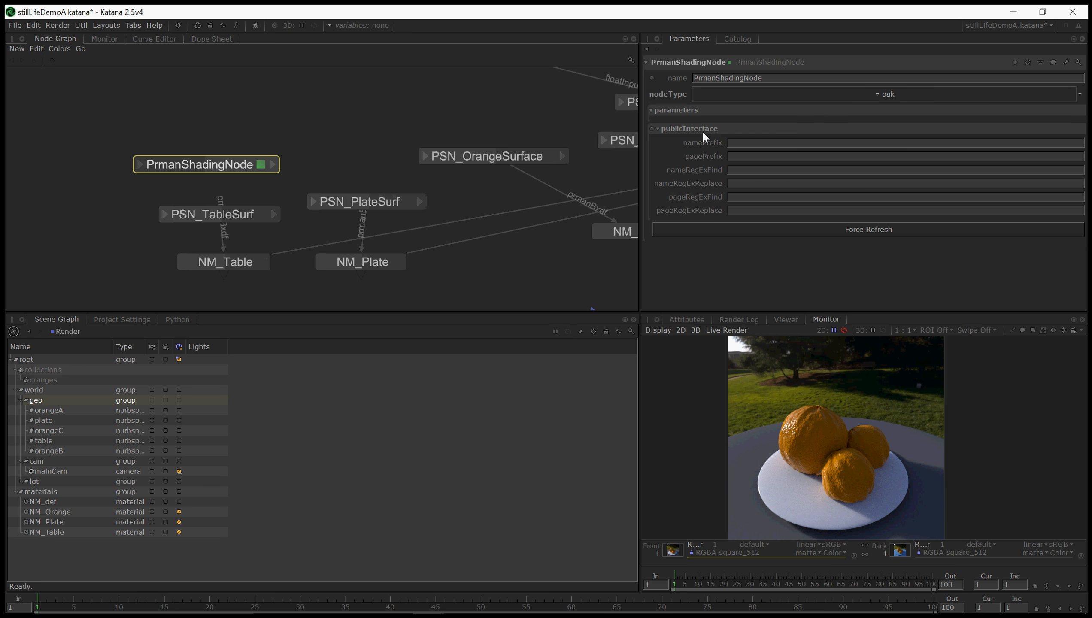
{"action": "left_click", "coordinate": [652, 110]}
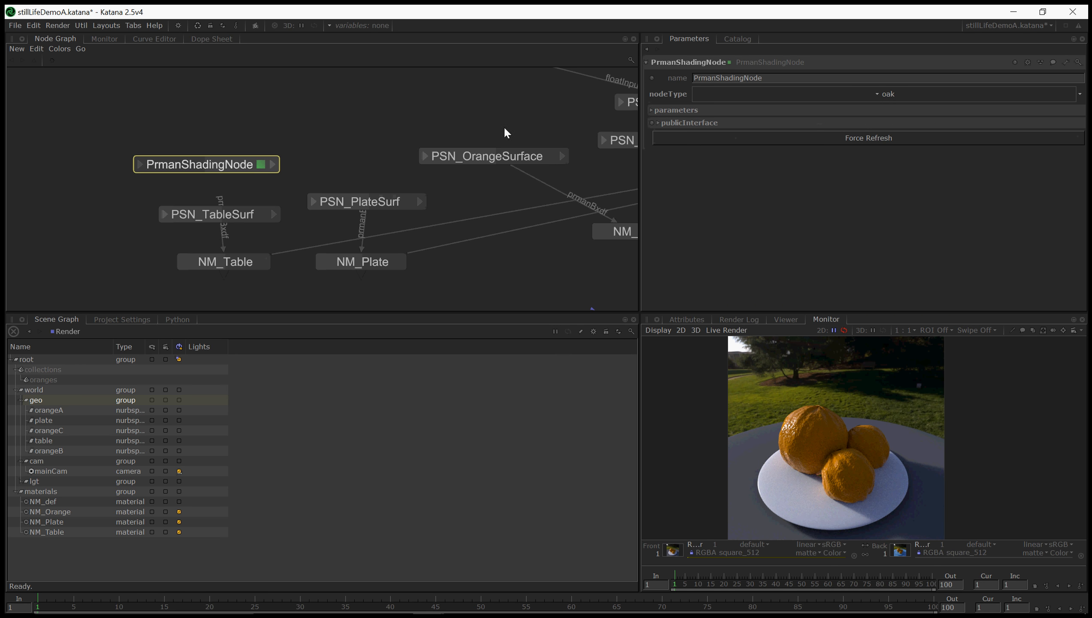
Rename the oak shading node PSN_Oak and expand its shader parameters.
{"action": "left_click_drag", "start_coordinate": [237, 170], "coordinate": [241, 168]}
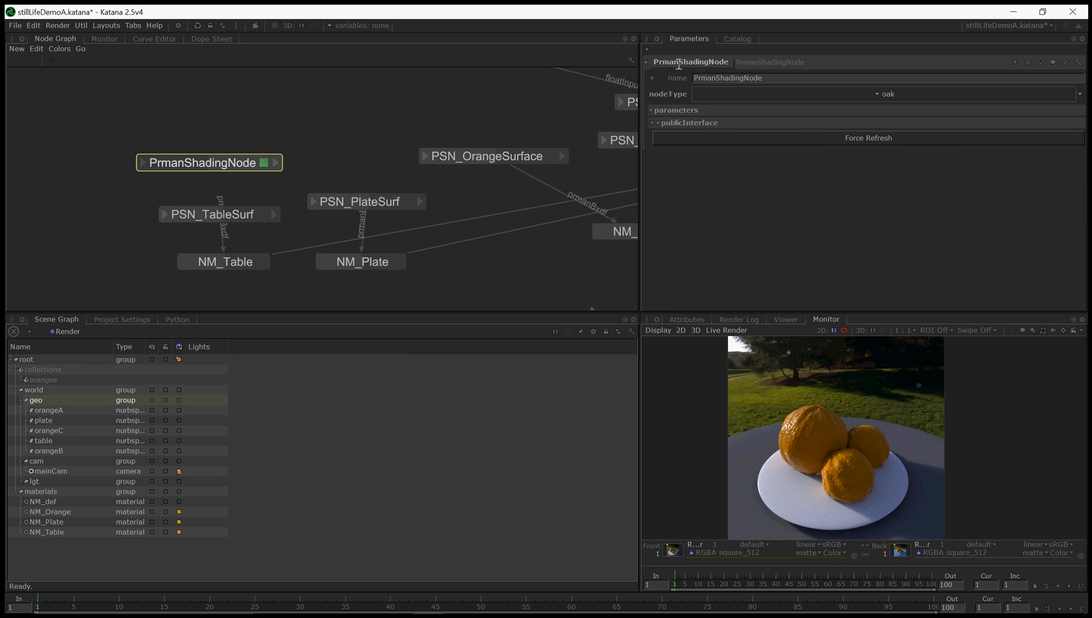
{"action": "key", "text": "ctrl+a"}
{"action": "type", "text": "PSN"}
{"action": "key", "text": "Return"}
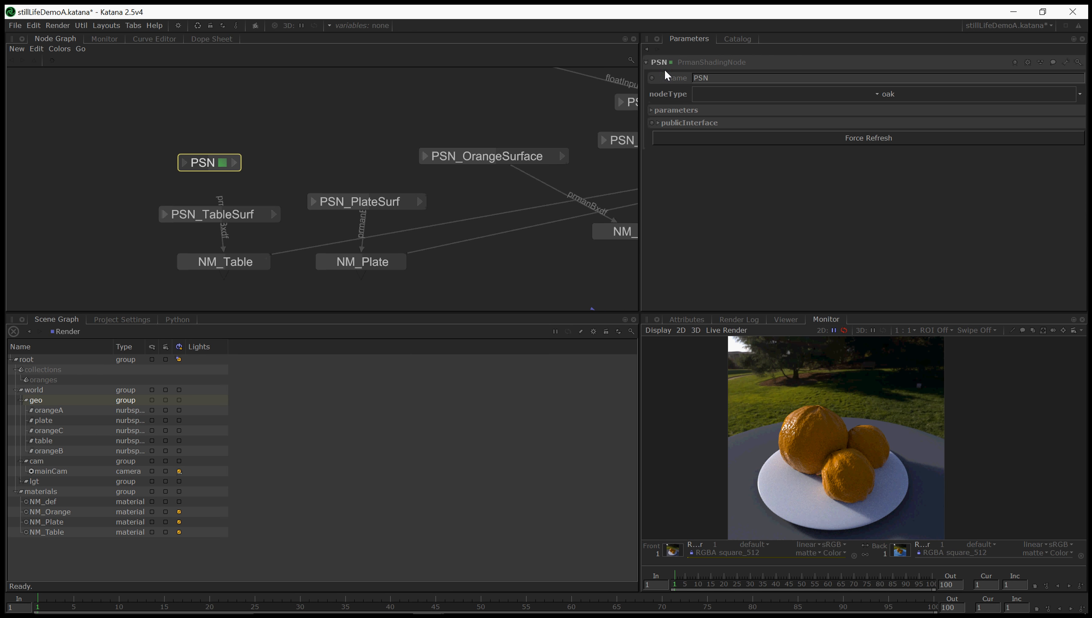
{"action": "left_click", "coordinate": [735, 75]}
{"action": "type", "text": "_Oak"}
{"action": "key", "text": "Return"}
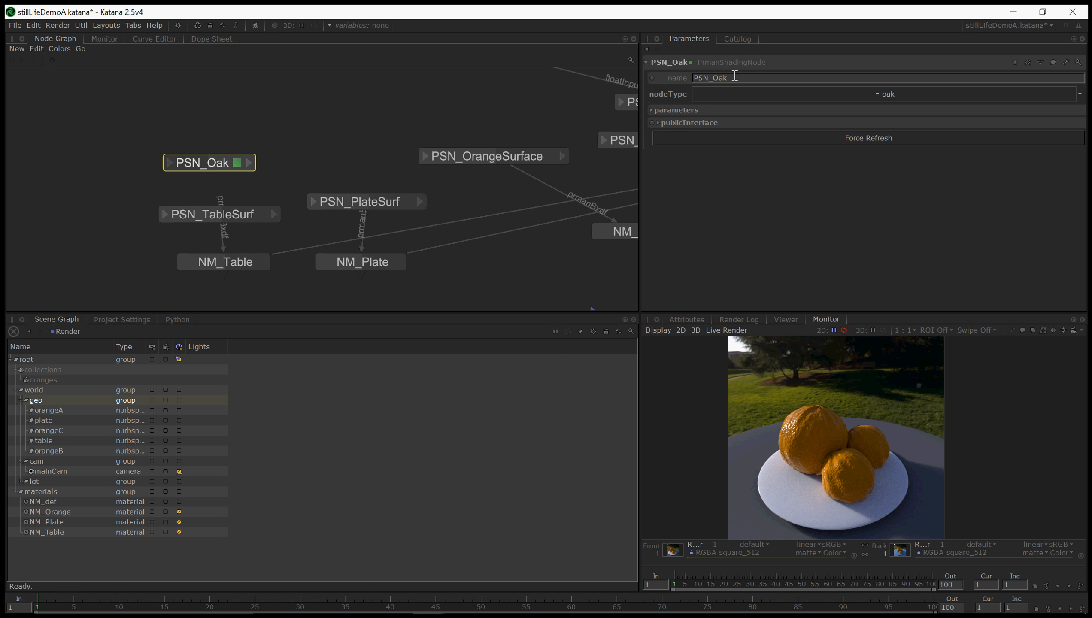
{"action": "left_click", "coordinate": [653, 110]}
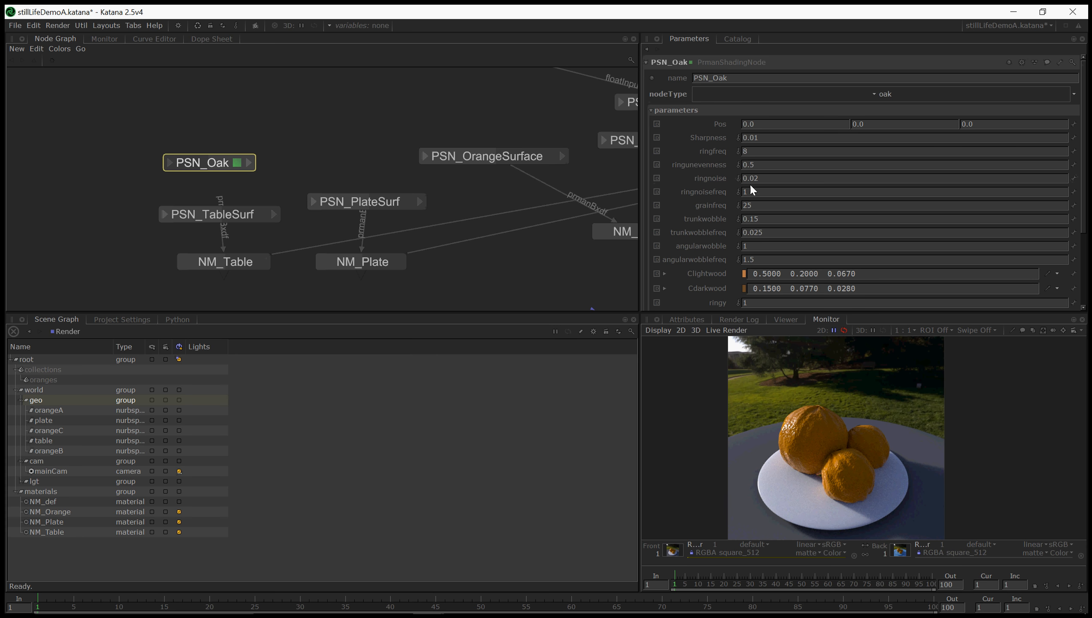
Connect PSN_Oak's Color output to the Diffuse Color input of PSN_TableSurf.
{"action": "left_click", "coordinate": [250, 164]}
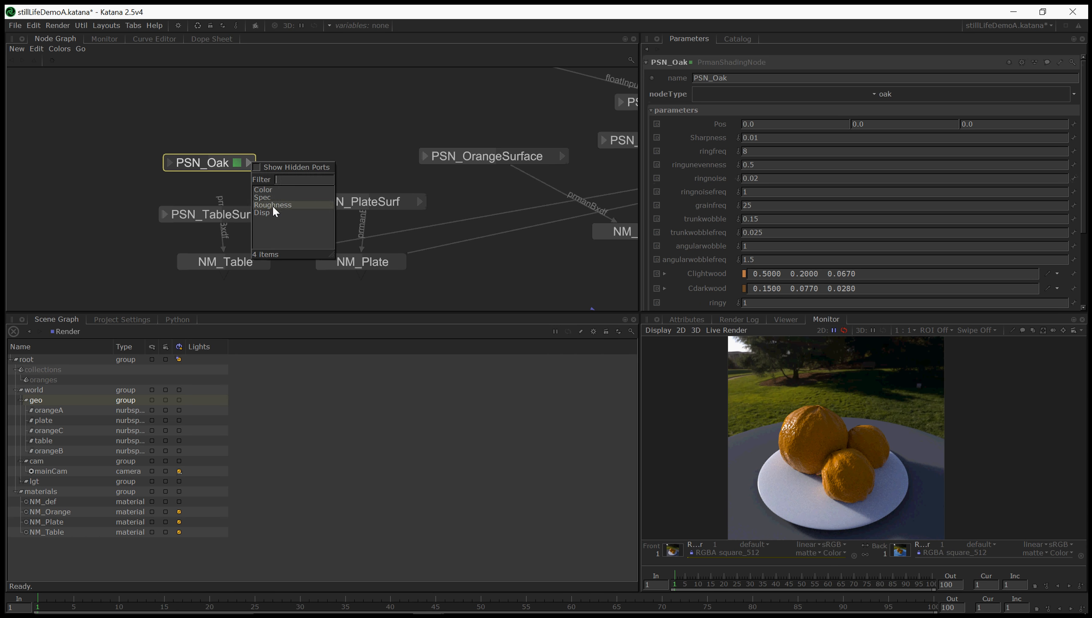
{"action": "left_click", "coordinate": [276, 189]}
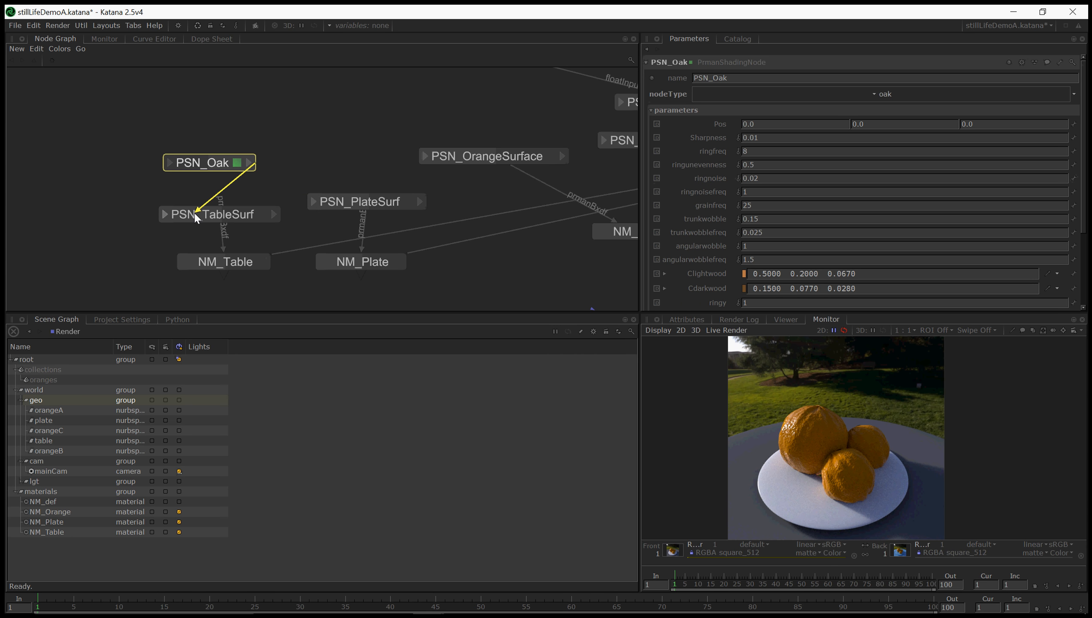
{"action": "left_click", "coordinate": [167, 214]}
{"action": "left_click", "coordinate": [226, 230]}
Connect PSN_Oak's Roughness output to PSN_TableSurf's Primary Specular Roughness input and shift PSN_Oak slightly upward.
{"action": "left_click", "coordinate": [249, 164]}
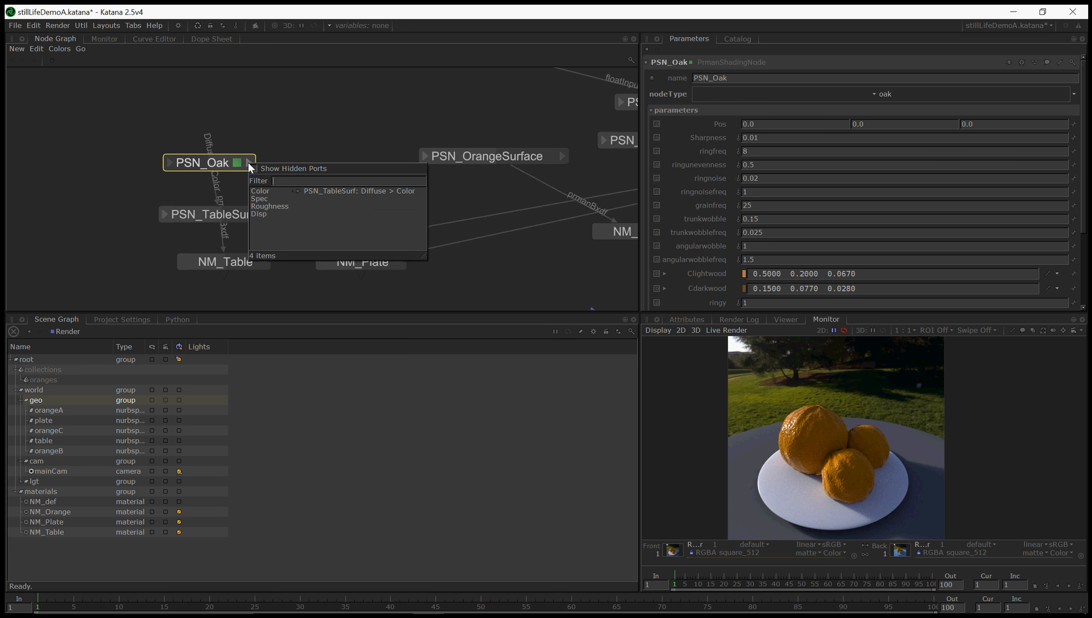
{"action": "left_click", "coordinate": [272, 207]}
{"action": "left_click", "coordinate": [204, 208]}
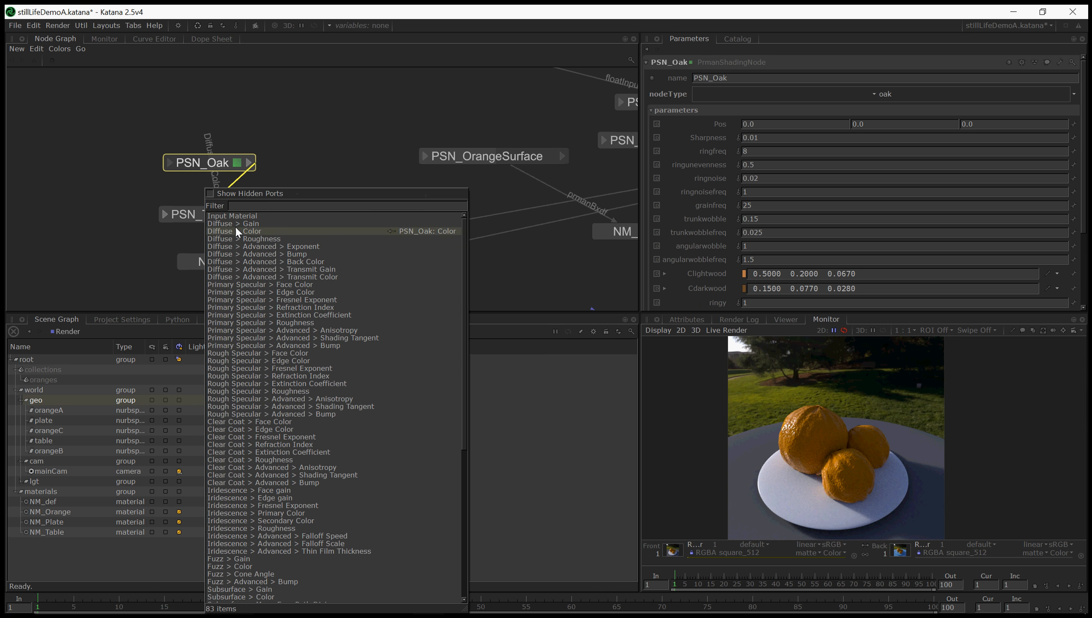
{"action": "left_click", "coordinate": [314, 323]}
{"action": "left_click_drag", "start_coordinate": [223, 163], "coordinate": [246, 147]}
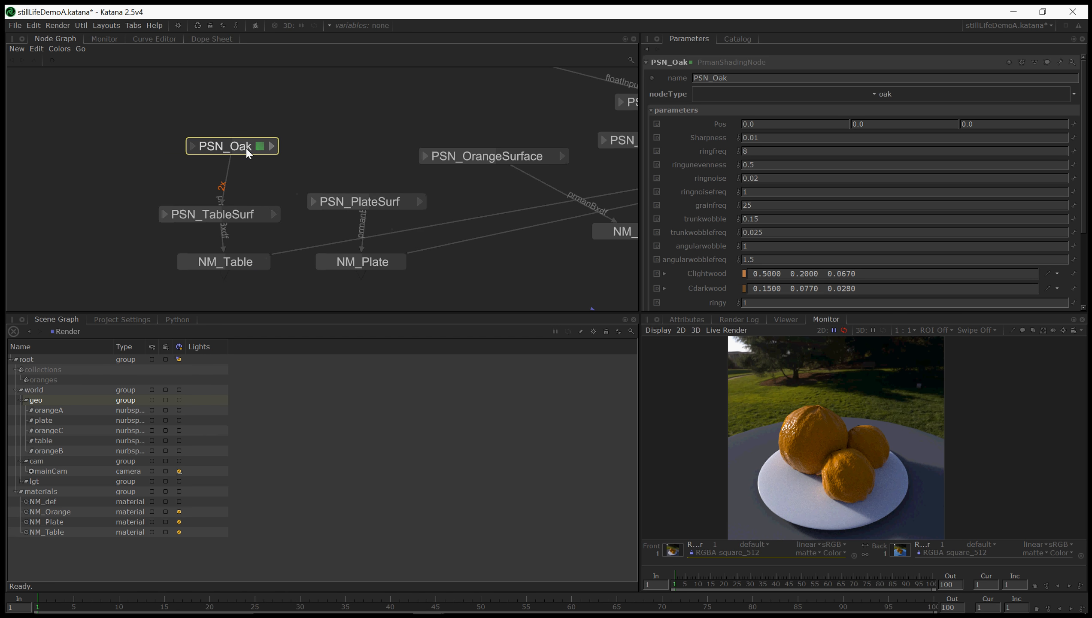
Add another PrmanShadingNode between PSN_Oak and PSN_TableSurf, moving PSN_Oak away to make room for it.
{"action": "left_click", "coordinate": [272, 150]}
{"action": "left_click", "coordinate": [293, 195]}
{"action": "left_click_drag", "start_coordinate": [233, 147], "coordinate": [198, 142]}
{"action": "key", "text": "Tab"}
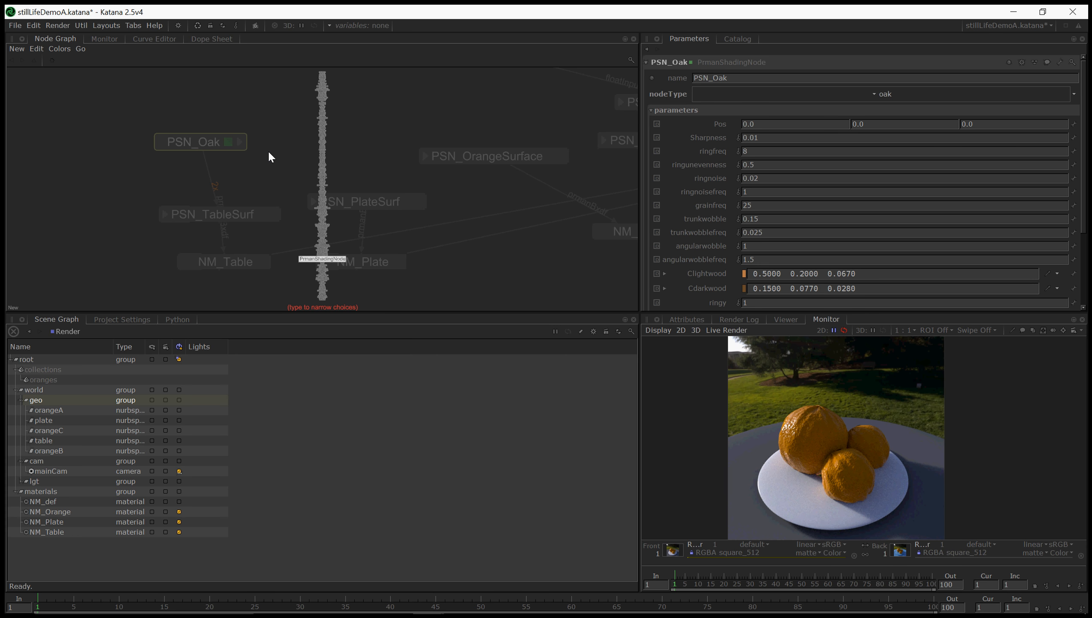
{"action": "type", "text": "pr"}
{"action": "key", "text": "Down"}
{"action": "key", "text": "Down"}
{"action": "key", "text": "Down"}
{"action": "key", "text": "Down"}
{"action": "key", "text": "Down"}
{"action": "key", "text": "Down"}
{"action": "key", "text": "Down"}
{"action": "key", "text": "Down"}
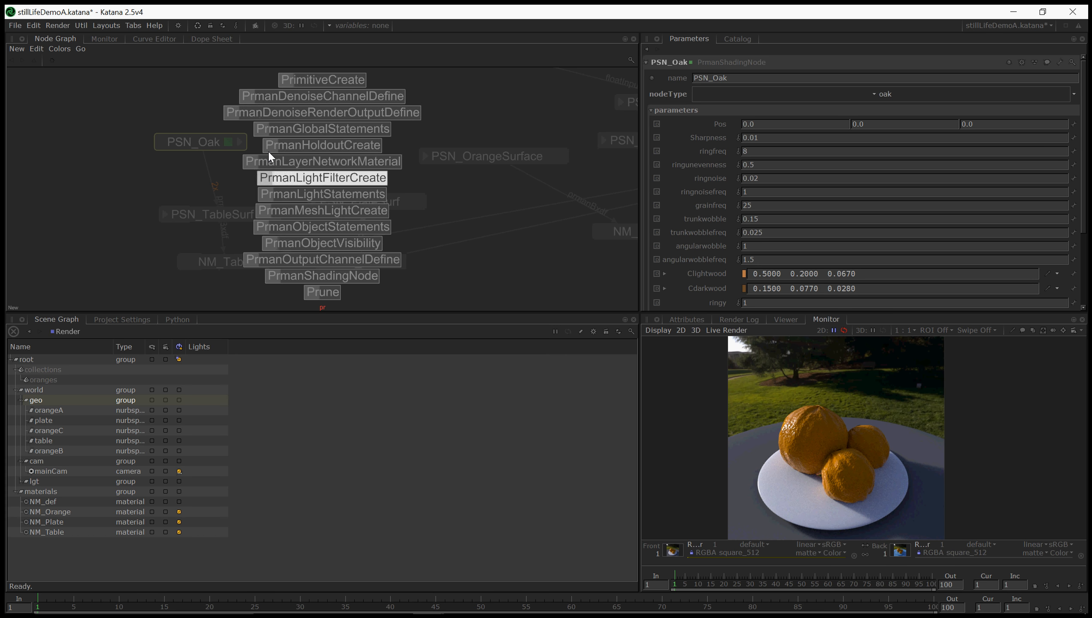
{"action": "key", "text": "Return"}
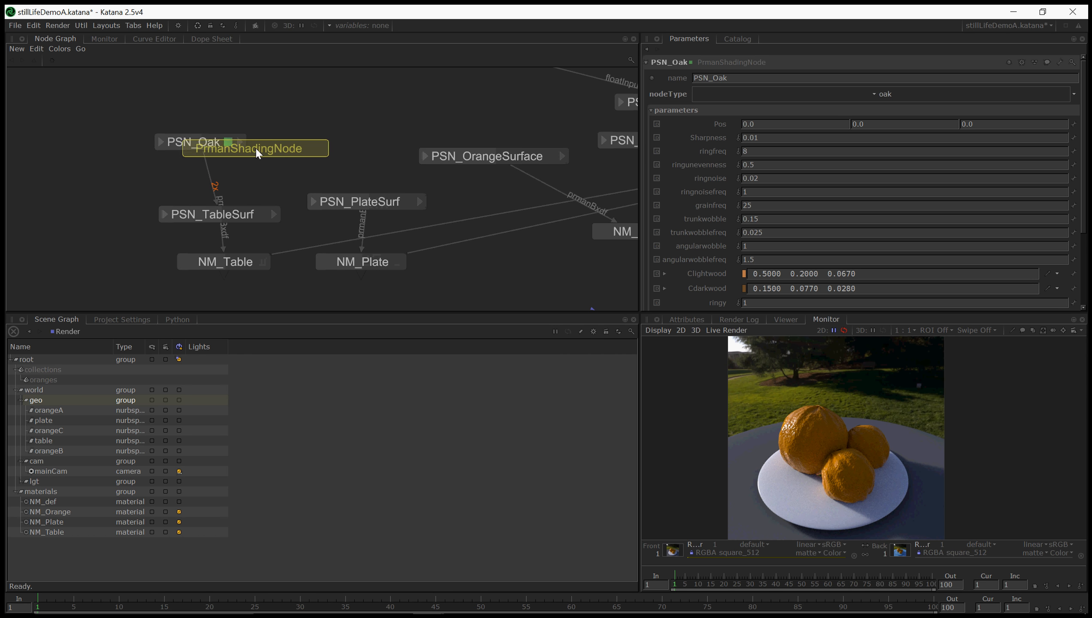
{"action": "left_click", "coordinate": [264, 166]}
{"action": "left_click_drag", "start_coordinate": [195, 139], "coordinate": [165, 115]}
{"action": "left_click", "coordinate": [242, 166]}
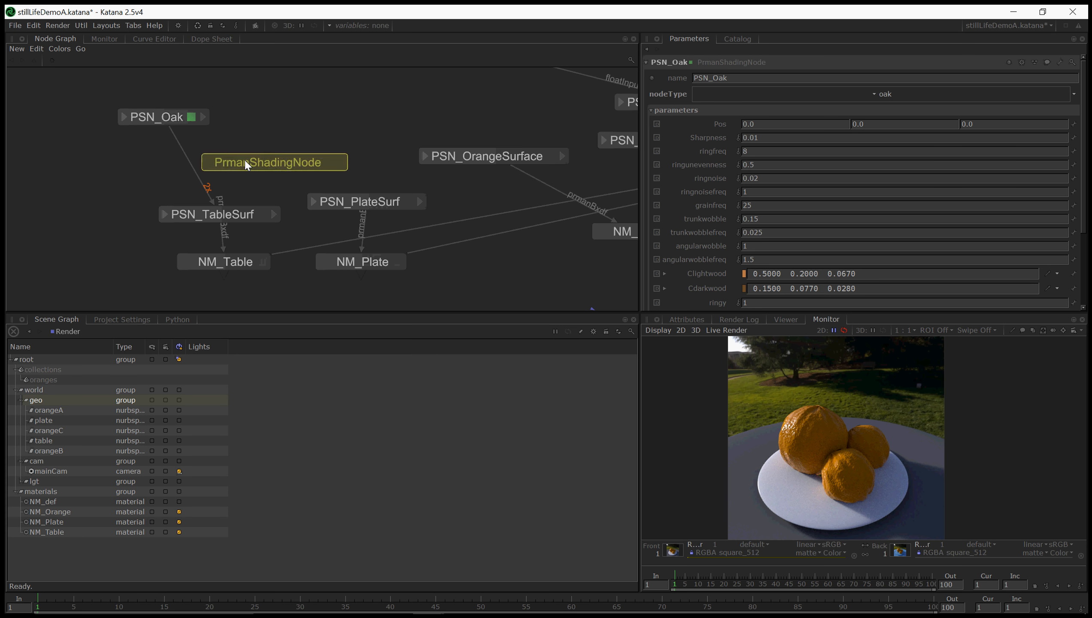
{"action": "left_click", "coordinate": [203, 117]}
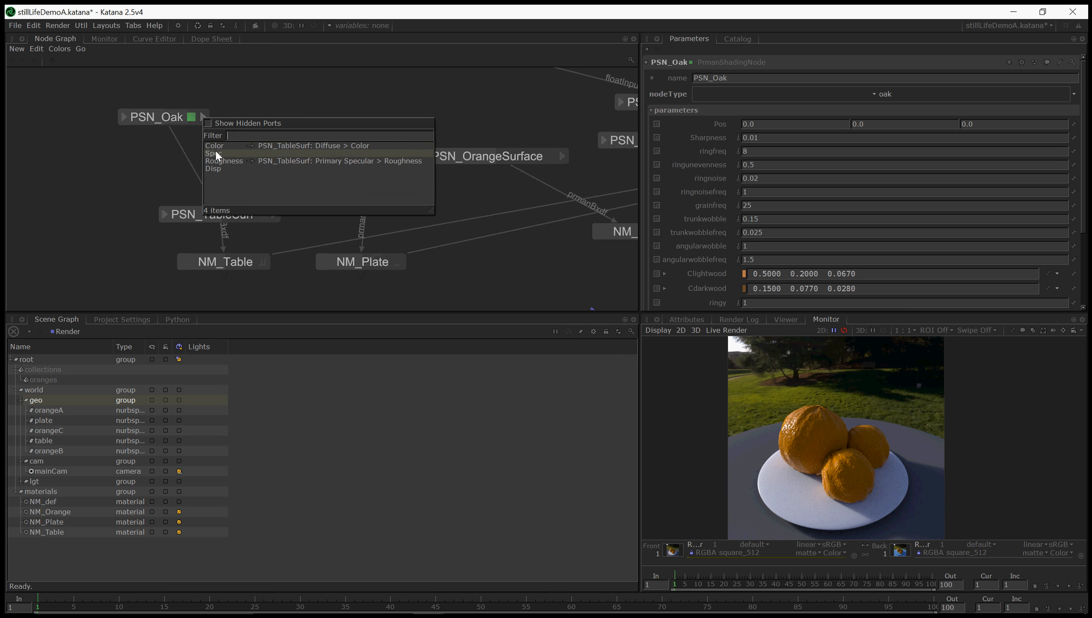
{"action": "left_click", "coordinate": [211, 162]}
{"action": "left_click", "coordinate": [221, 164]}
{"action": "left_click", "coordinate": [234, 138]}
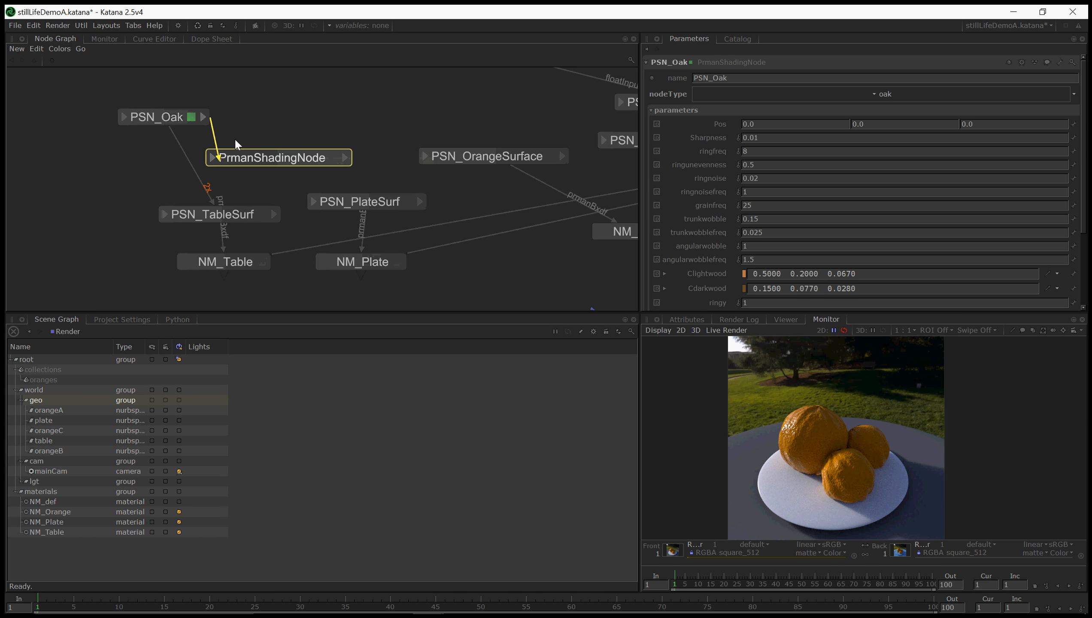
Open the new shading node's parameters and set its node type to PxrBump.
{"action": "key", "text": "e"}
{"action": "left_click", "coordinate": [782, 96]}
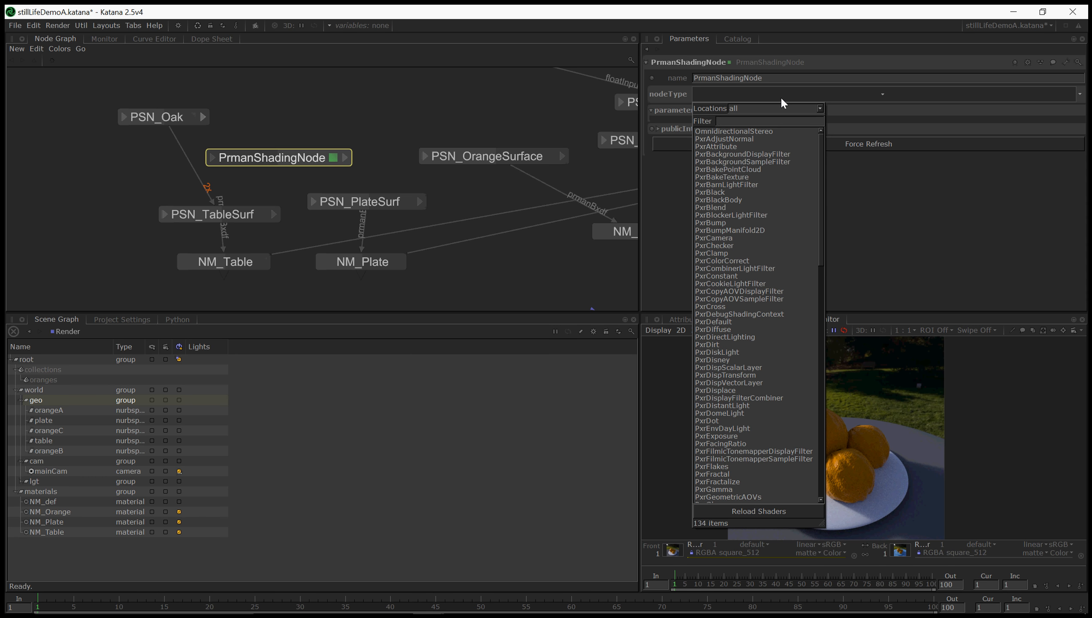
{"action": "type", "text": "bum"}
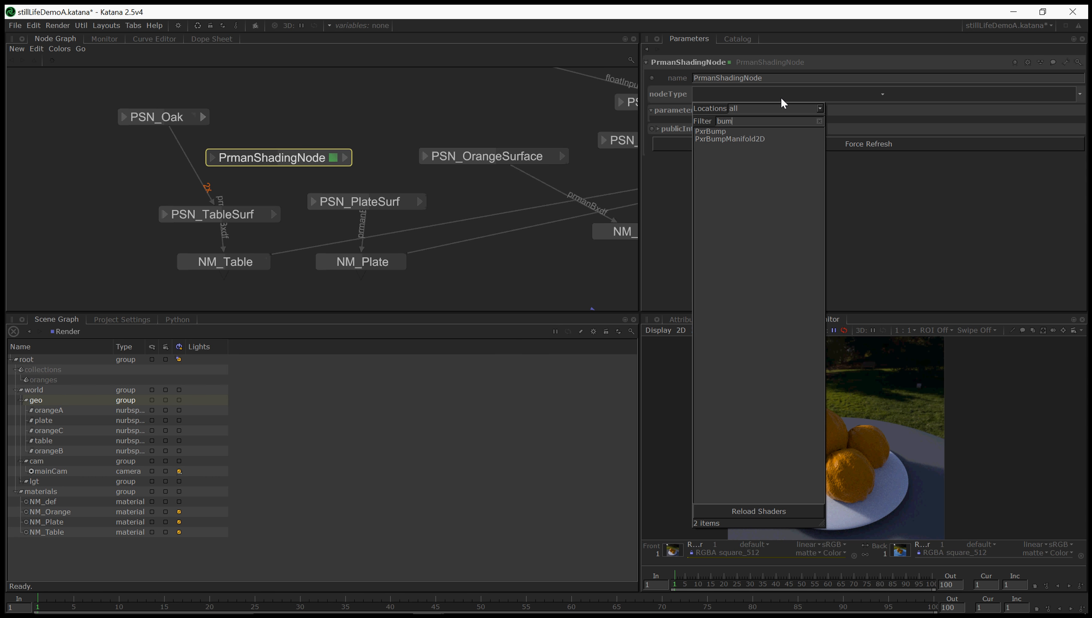
{"action": "key", "text": "Down"}
{"action": "key", "text": "Return"}
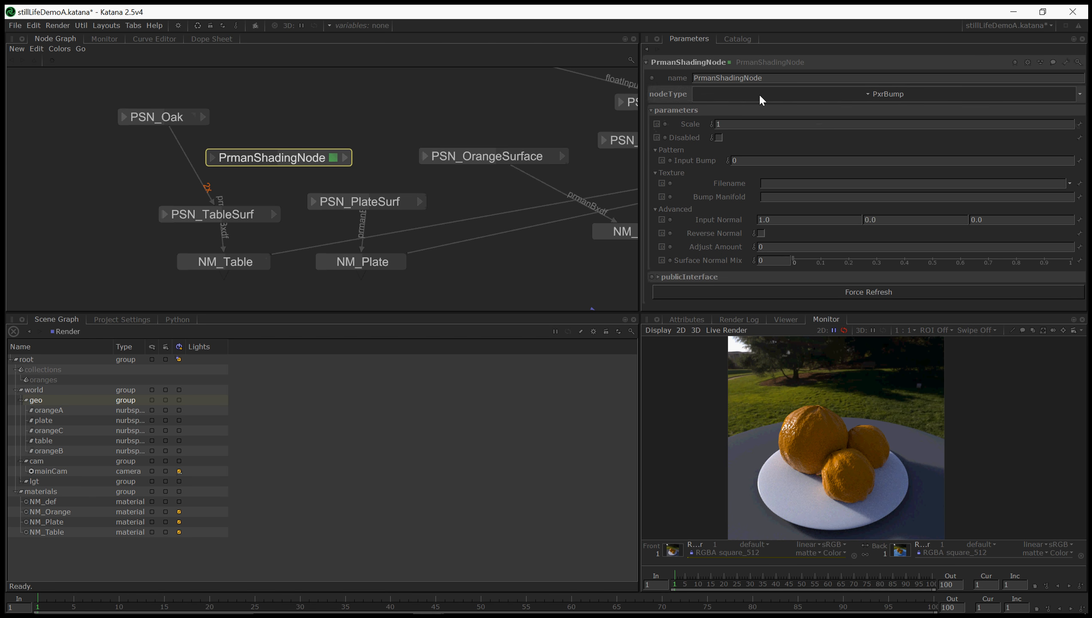
Rename the PxrBump shading node PSN_TableBump.
{"action": "left_click", "coordinate": [762, 79]}
{"action": "key", "text": "ctrl+a"}
{"action": "type", "text": "PSN_"}
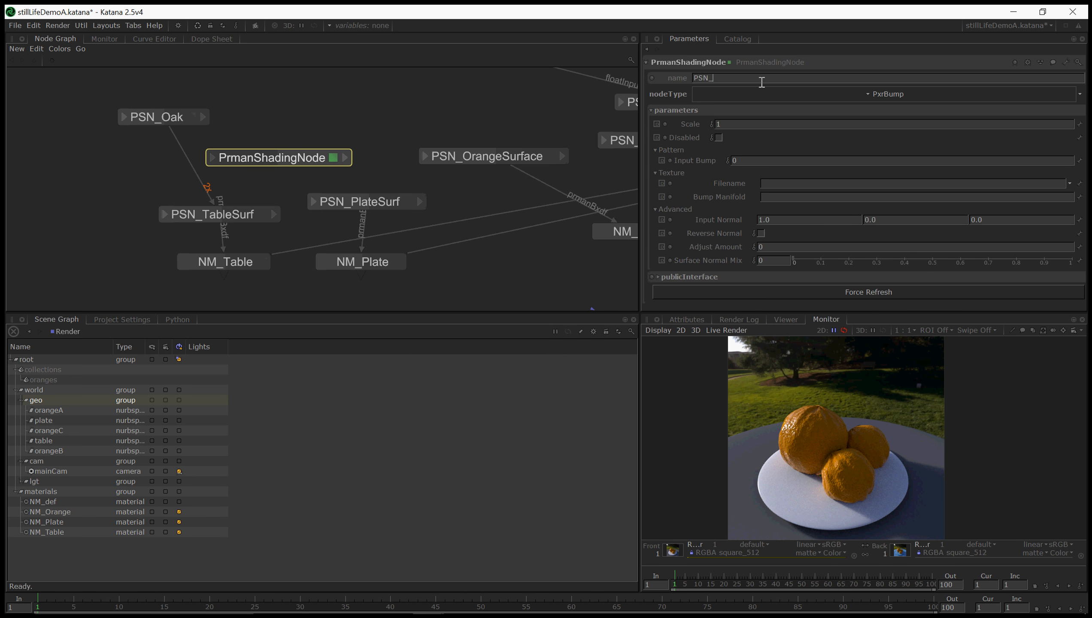
{"action": "type", "text": "D"}
{"action": "key", "text": "BackSpace"}
{"action": "type", "text": "TableBump"}
{"action": "key", "text": "Return"}
Connect PSN_Oak's Disp output to the Input Bump pattern input of PSN_TableBump.
{"action": "left_click", "coordinate": [201, 116]}
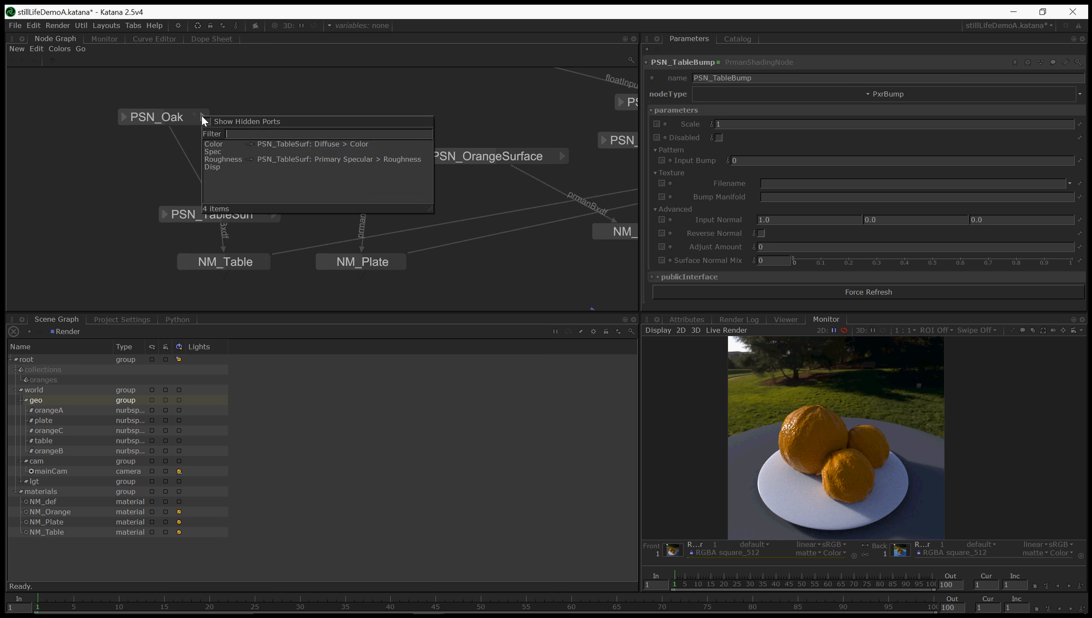
{"action": "left_click", "coordinate": [220, 166]}
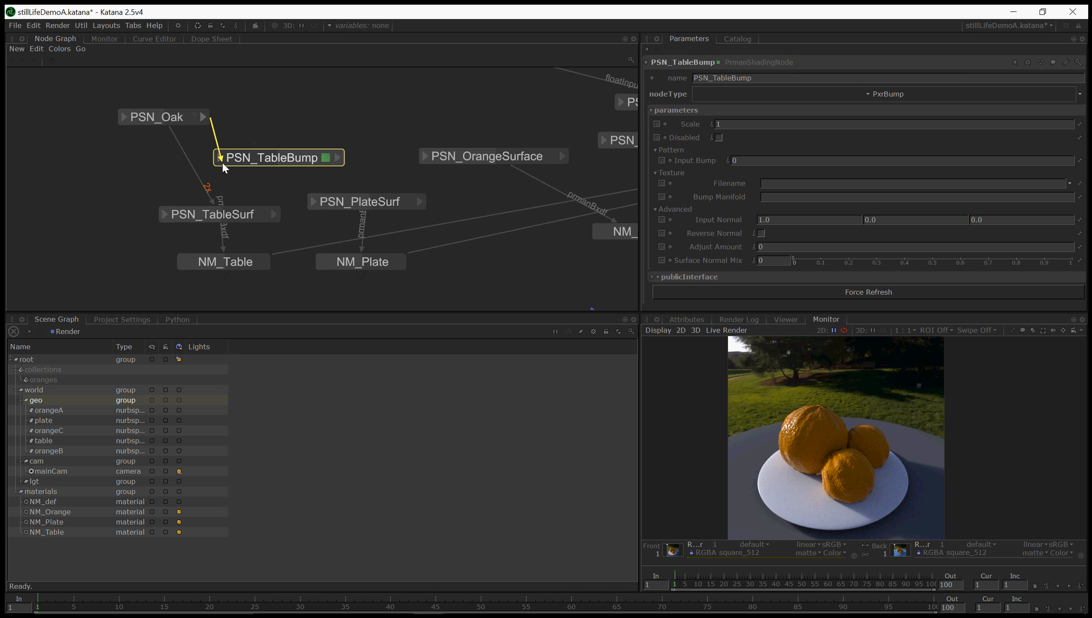
{"action": "left_click", "coordinate": [221, 161]}
{"action": "left_click", "coordinate": [256, 192]}
{"action": "left_click", "coordinate": [204, 117]}
{"action": "left_click", "coordinate": [221, 168]}
{"action": "left_click", "coordinate": [222, 158]}
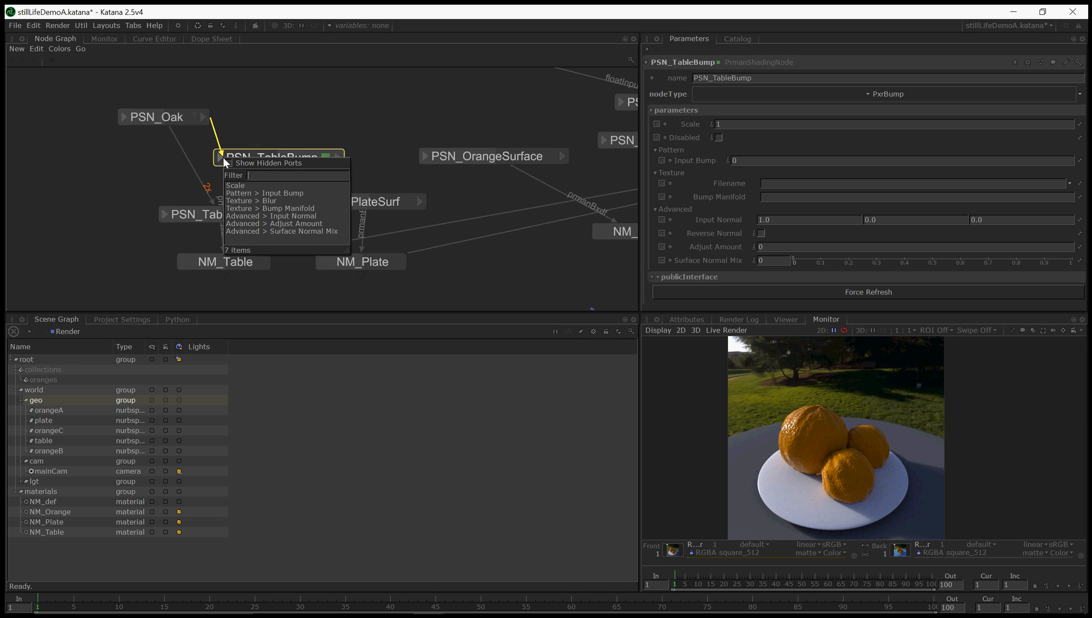
{"action": "left_click", "coordinate": [250, 194]}
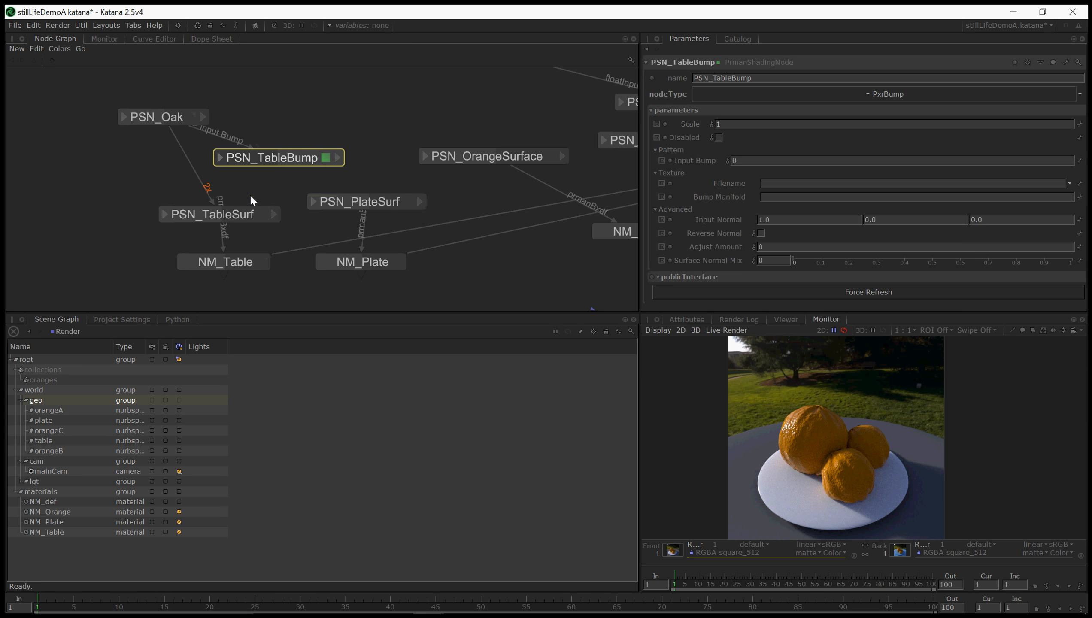
Connect PSN_TableBump's resultN output to the Globals > Bump input of PSN_TableSurf and nudge PSN_TableBump slightly upward.
{"action": "left_click", "coordinate": [337, 158]}
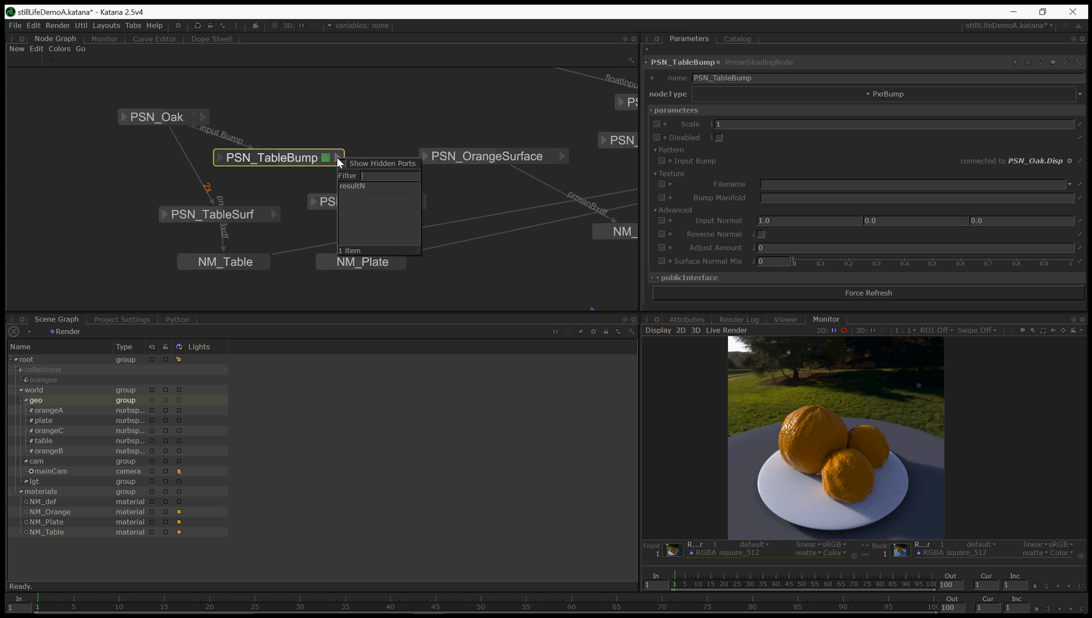
{"action": "left_click", "coordinate": [347, 187]}
{"action": "left_click", "coordinate": [258, 217]}
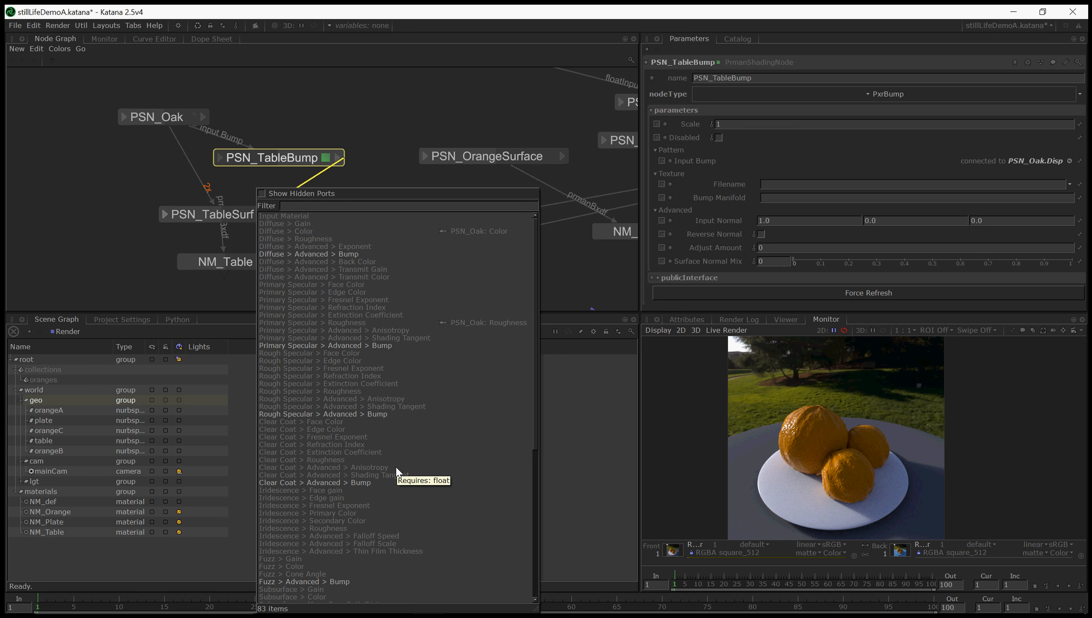
{"action": "scroll", "coordinate": [396, 470], "scroll_direction": "down", "scroll_amount": 4}
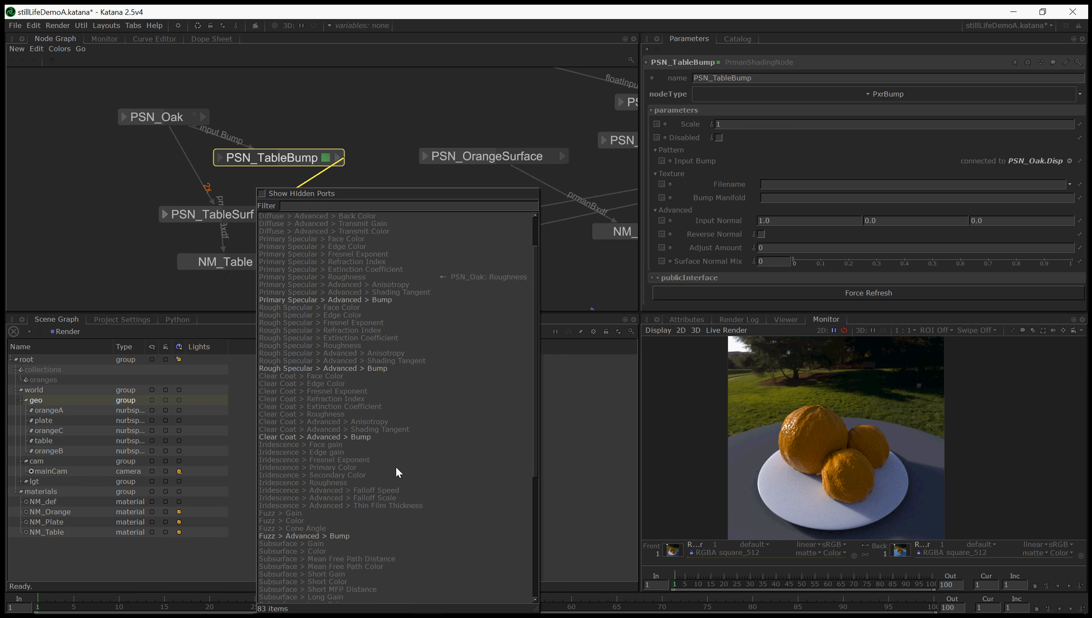
{"action": "scroll", "coordinate": [395, 466], "scroll_direction": "down", "scroll_amount": 6}
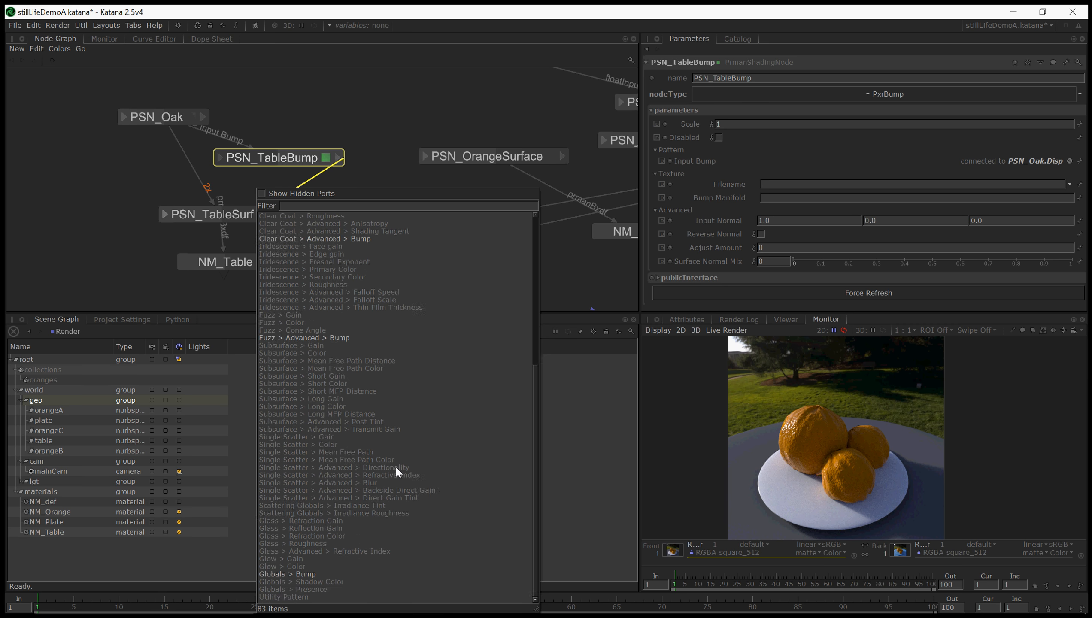
{"action": "scroll", "coordinate": [395, 466], "scroll_direction": "up", "scroll_amount": 4}
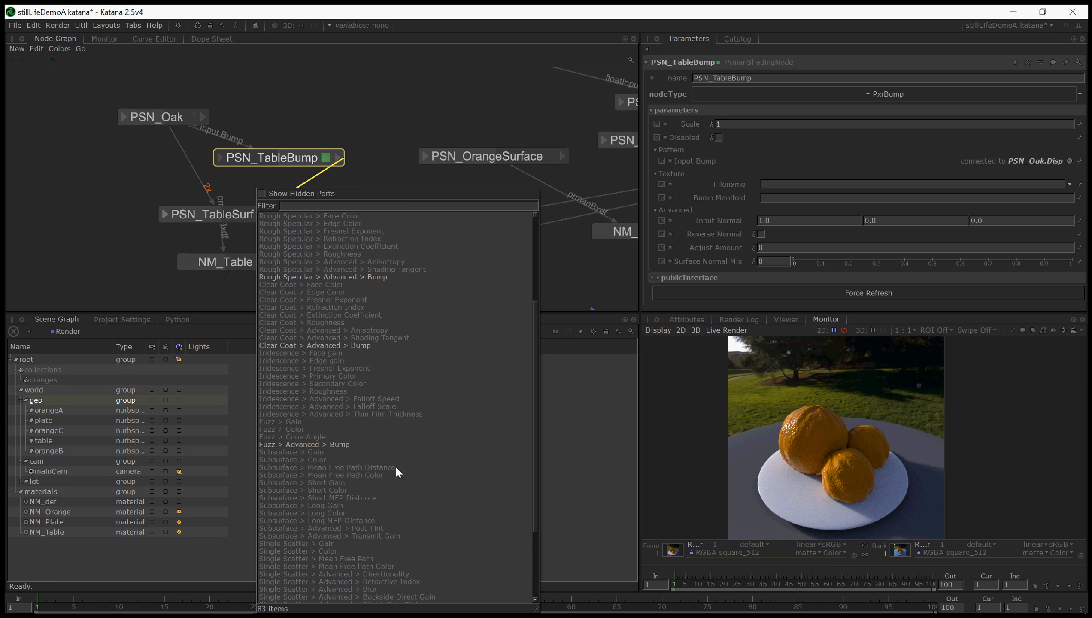
{"action": "scroll", "coordinate": [395, 467], "scroll_direction": "down", "scroll_amount": 5}
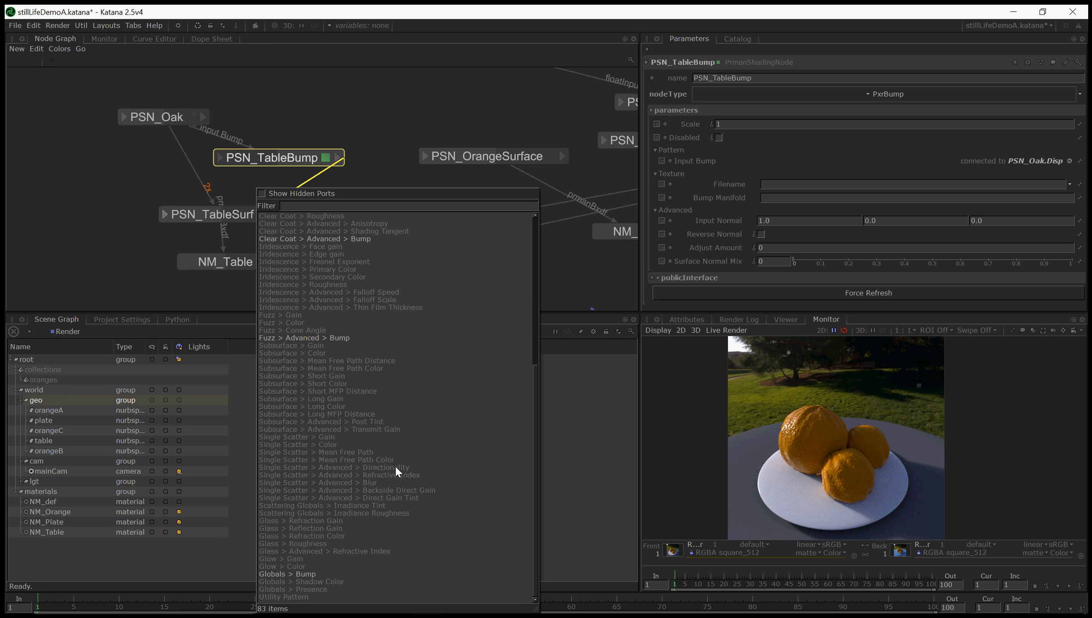
{"action": "scroll", "coordinate": [394, 466], "scroll_direction": "up", "scroll_amount": 10}
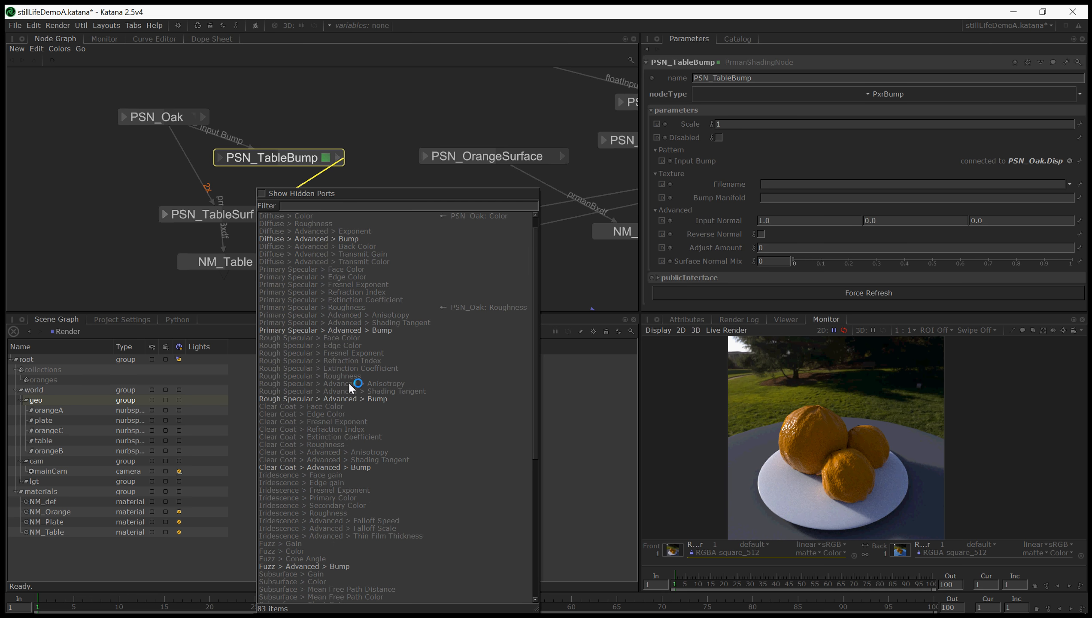
{"action": "scroll", "coordinate": [357, 407], "scroll_direction": "down", "scroll_amount": 10}
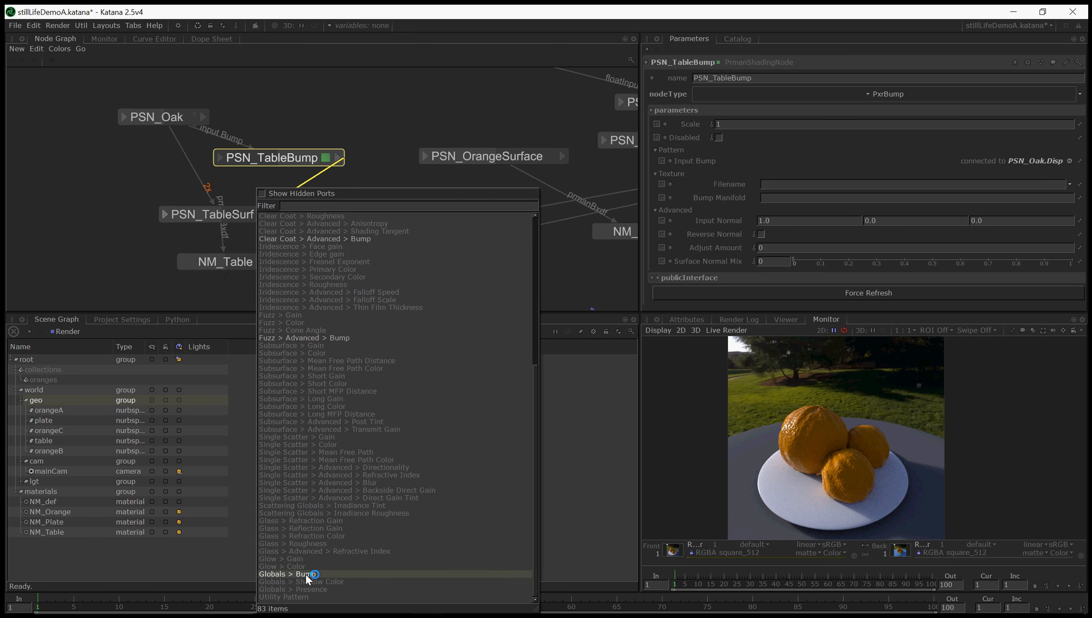
{"action": "left_click", "coordinate": [308, 575]}
{"action": "left_click_drag", "start_coordinate": [273, 164], "coordinate": [272, 159]}
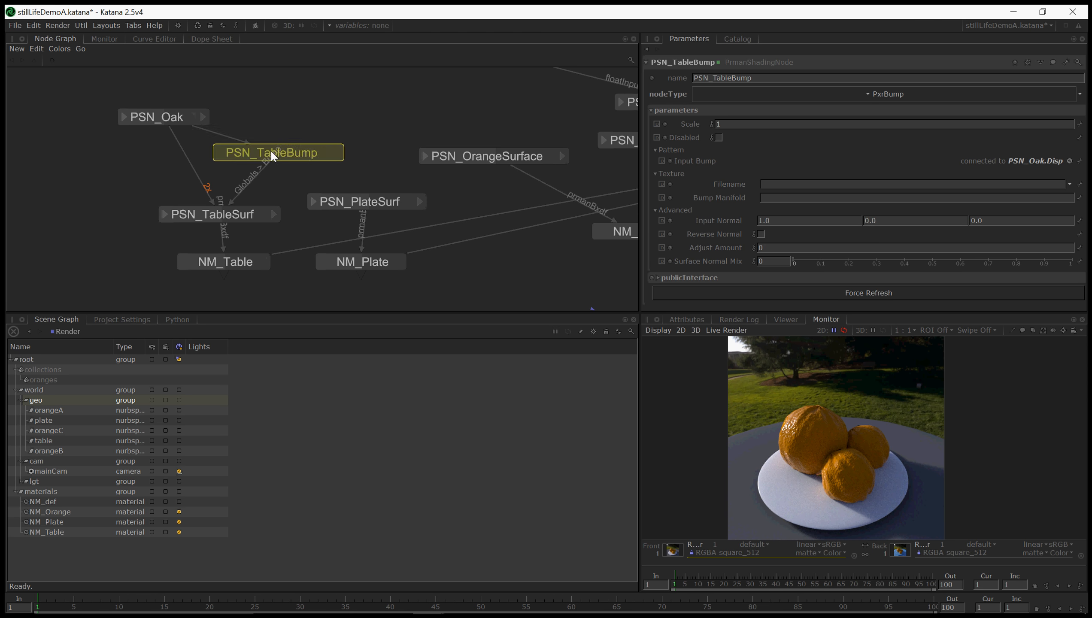
Start a live render from the Render node and load the new catalog render as the Monitor's front image.
{"action": "middle_click_drag", "start_coordinate": [288, 285], "coordinate": [294, 279]}
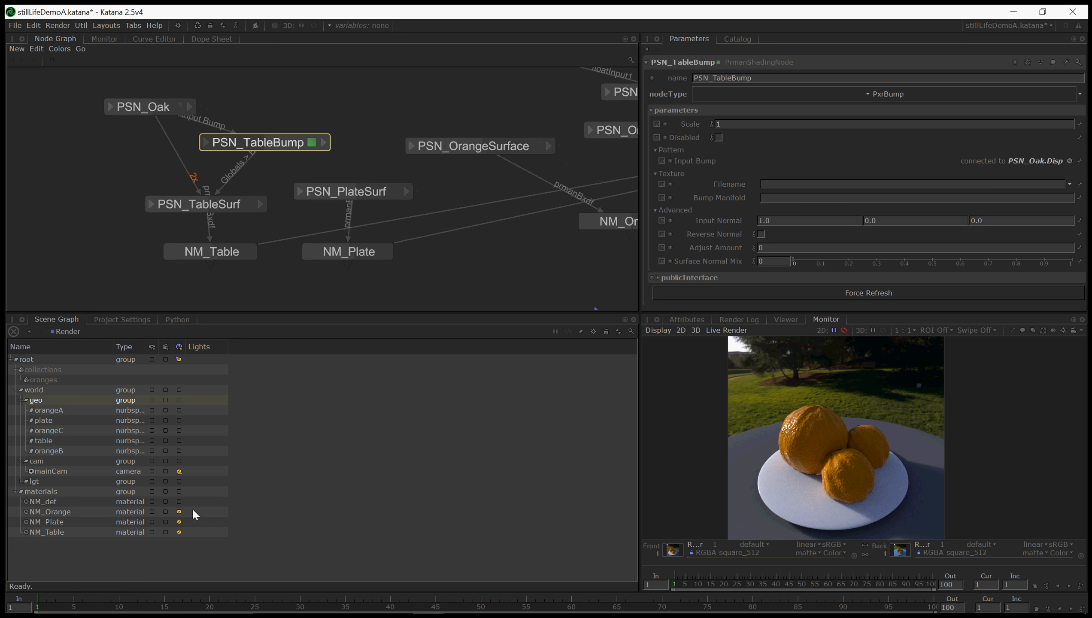
{"action": "middle_click_drag", "start_coordinate": [470, 277], "coordinate": [67, 172]}
{"action": "middle_click_drag", "start_coordinate": [412, 293], "coordinate": [389, 253]}
{"action": "scroll", "coordinate": [263, 233], "scroll_direction": "down", "scroll_amount": 3}
{"action": "right_click", "coordinate": [492, 298]}
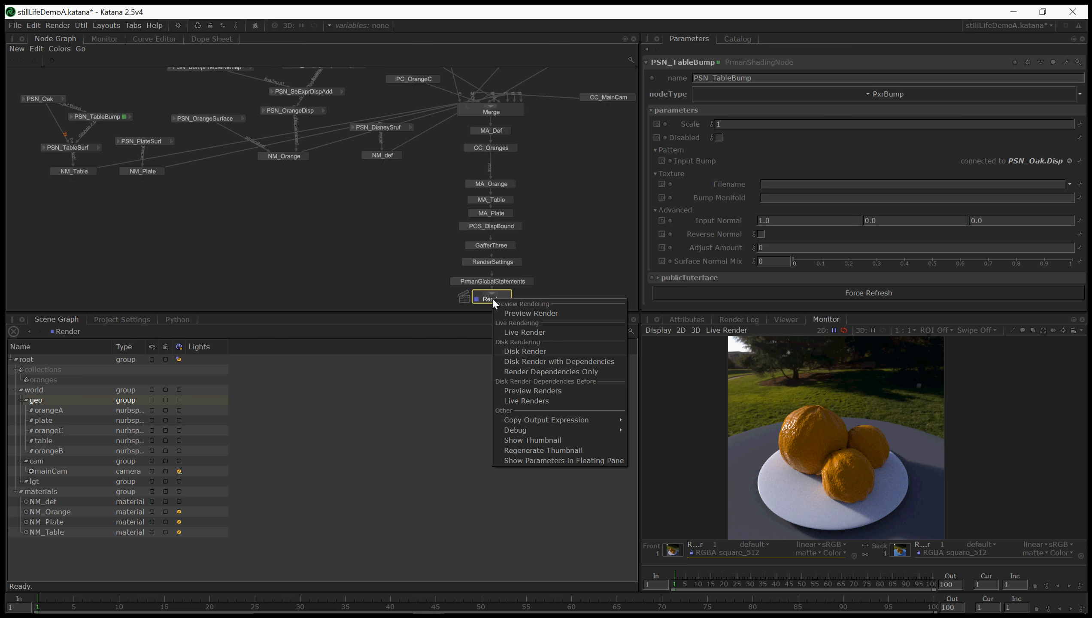
{"action": "left_click", "coordinate": [511, 331]}
{"action": "left_click", "coordinate": [741, 39]}
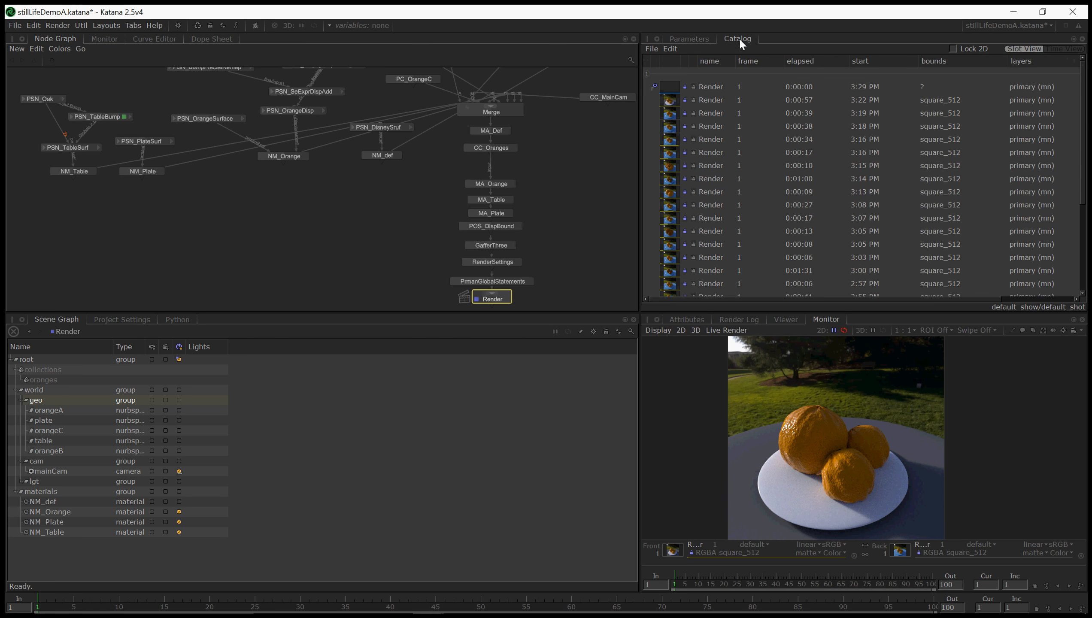
{"action": "left_click_drag", "start_coordinate": [670, 87], "coordinate": [675, 549]}
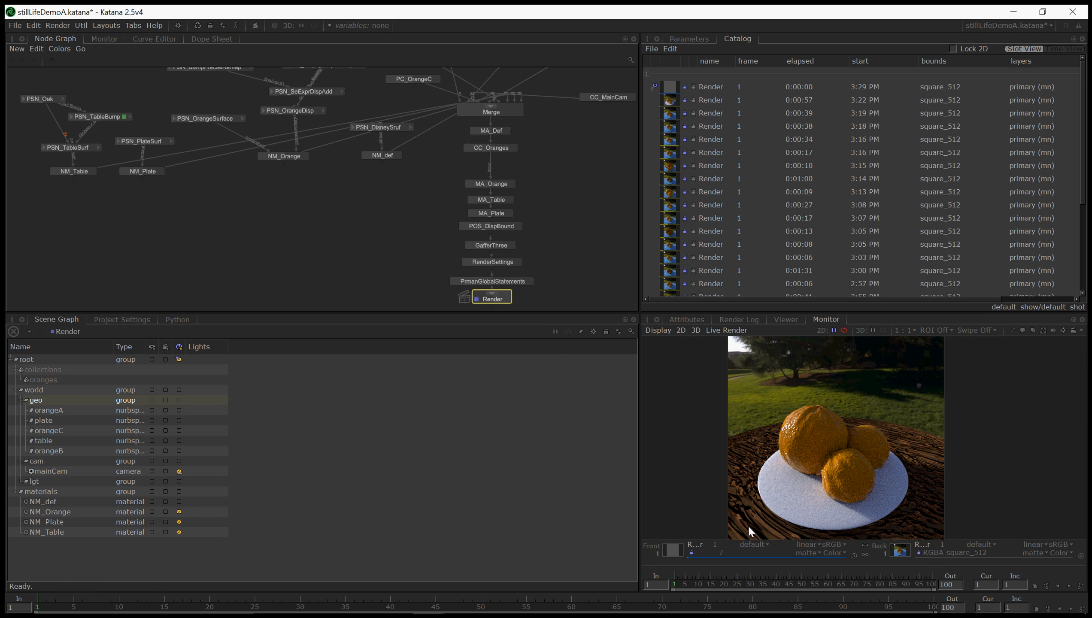
Try a bump Scale of 0.1 on PSN_TableBump and settle on 0.01.
{"action": "middle_click_drag", "start_coordinate": [99, 159], "coordinate": [198, 197]}
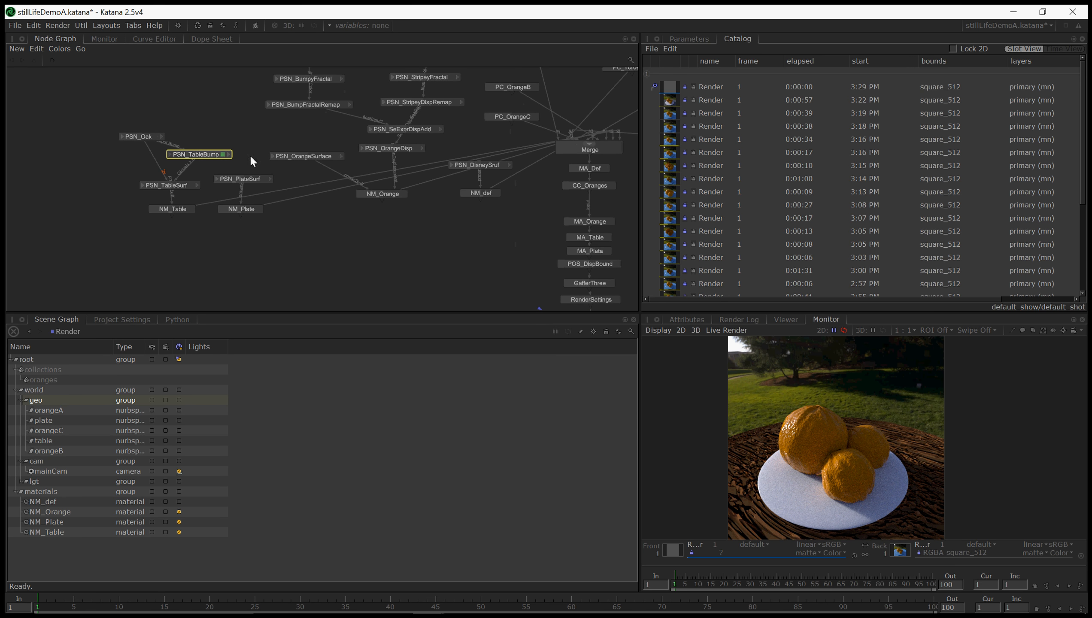
{"action": "left_click", "coordinate": [680, 38]}
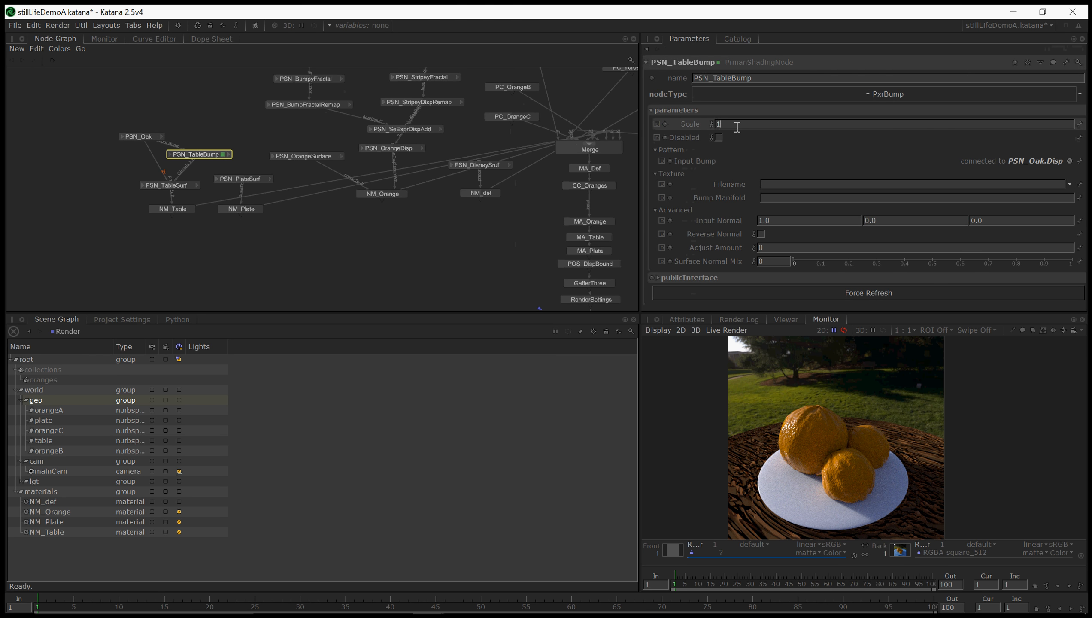
{"action": "type", "text": "0.1"}
{"action": "key", "text": "Return"}
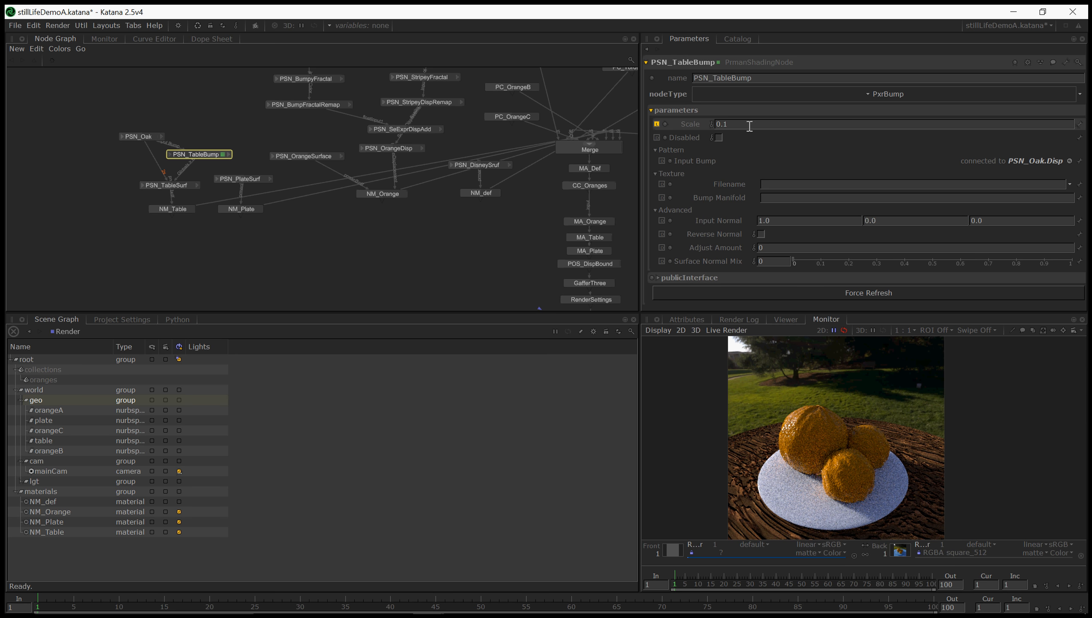
{"action": "key", "text": "BackSpace"}
{"action": "key", "text": "BackSpace"}
{"action": "key", "text": "Return"}
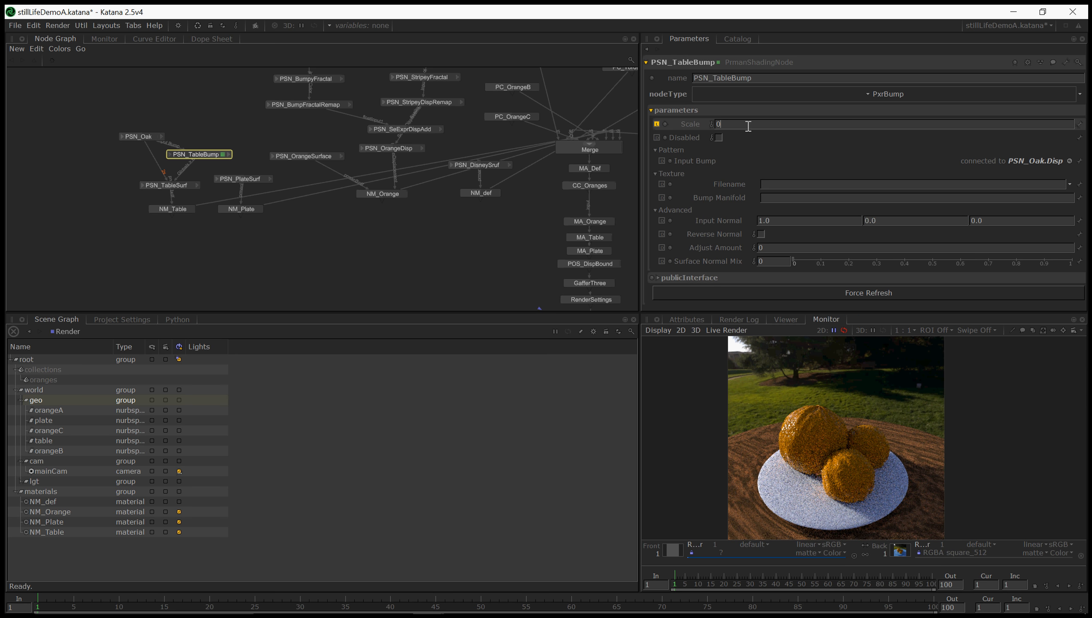
{"action": "type", "text": "01"}
{"action": "key", "text": "Return"}
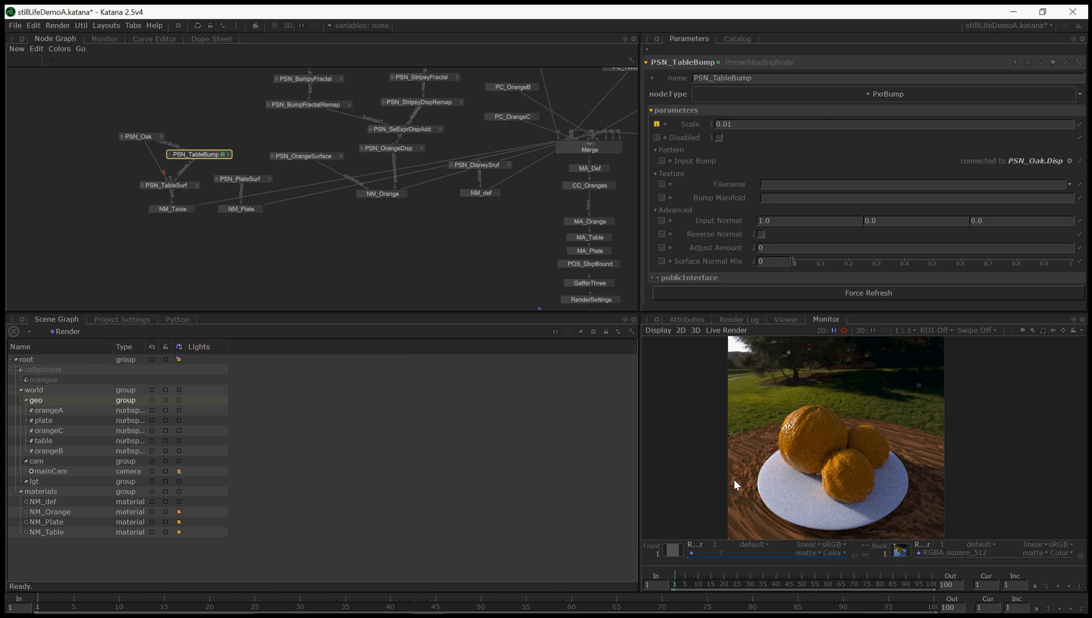
Open PSN_Oak's parameters and set its ringfreq to 12.
{"action": "middle_click_drag", "start_coordinate": [232, 246], "coordinate": [274, 256]}
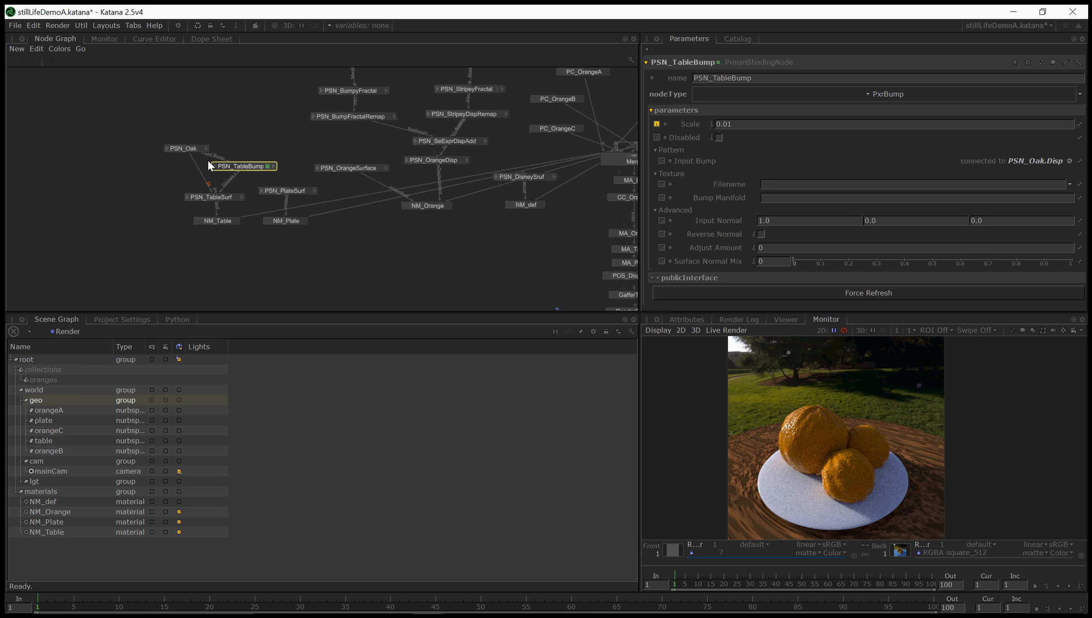
{"action": "left_click", "coordinate": [189, 150]}
{"action": "double_click", "coordinate": [189, 149]}
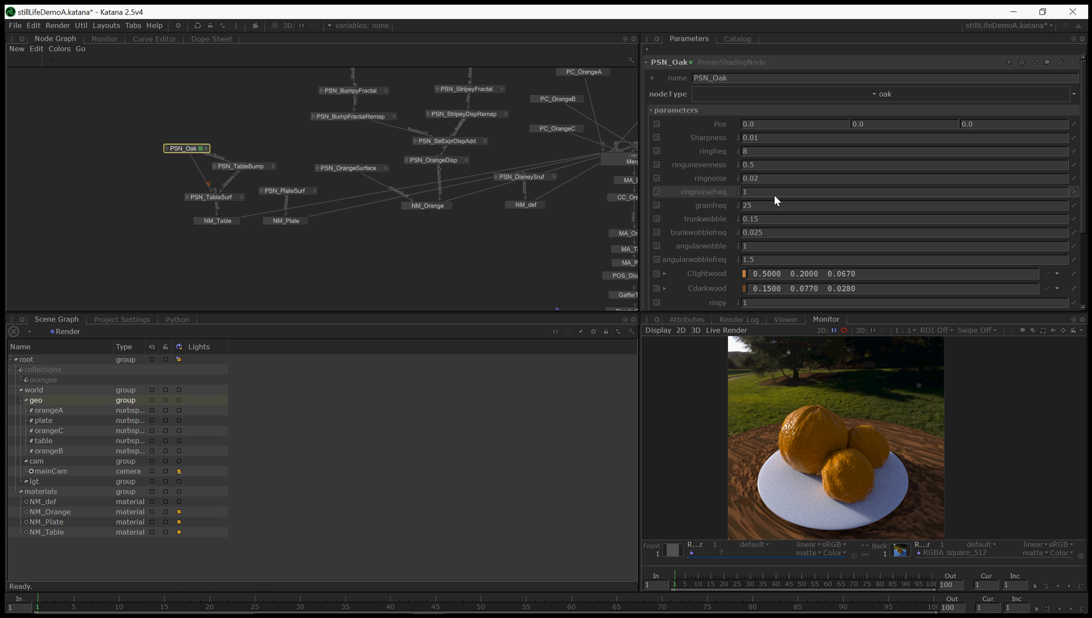
{"action": "left_click", "coordinate": [772, 155]}
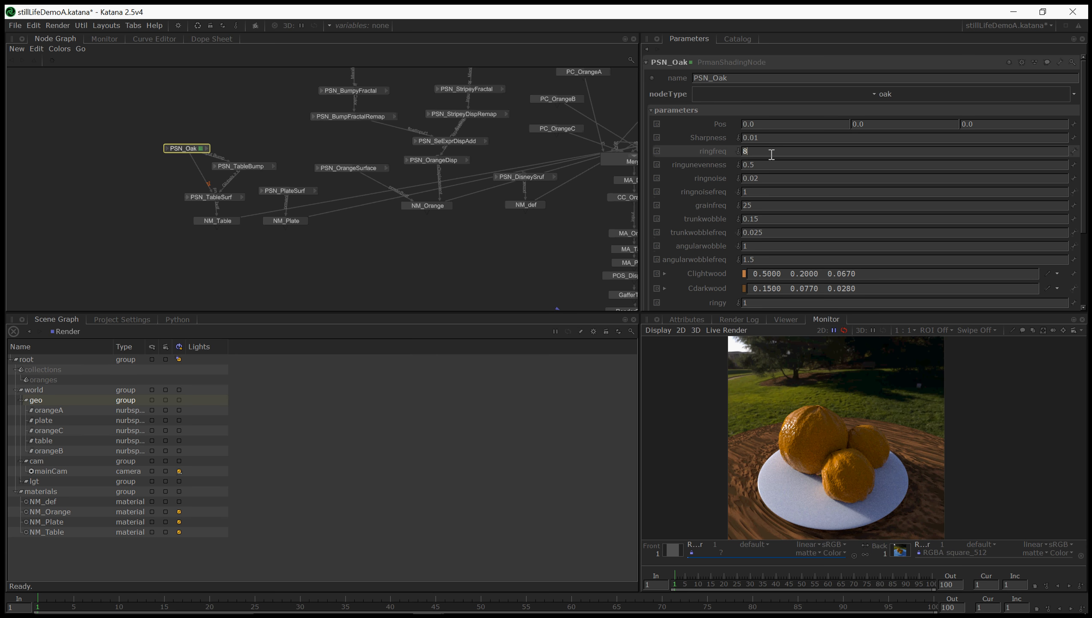
{"action": "type", "text": "12"}
{"action": "key", "text": "Return"}
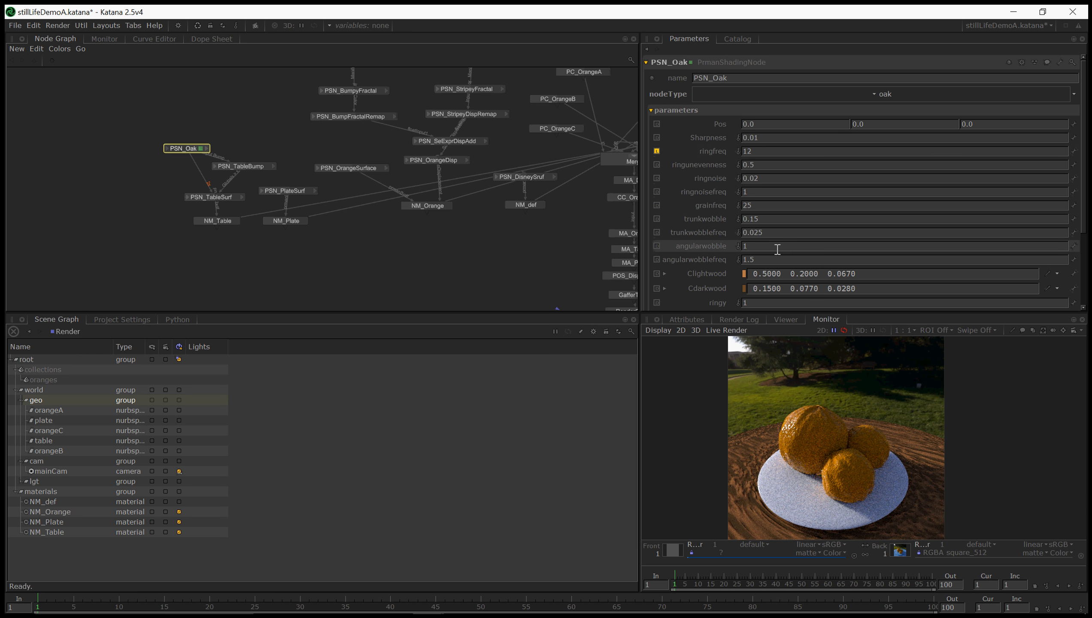
Set PSN_Oak's ringy parameter to 2.
{"action": "left_click", "coordinate": [772, 205]}
{"action": "scroll", "coordinate": [769, 247], "scroll_direction": "down", "scroll_amount": 3}
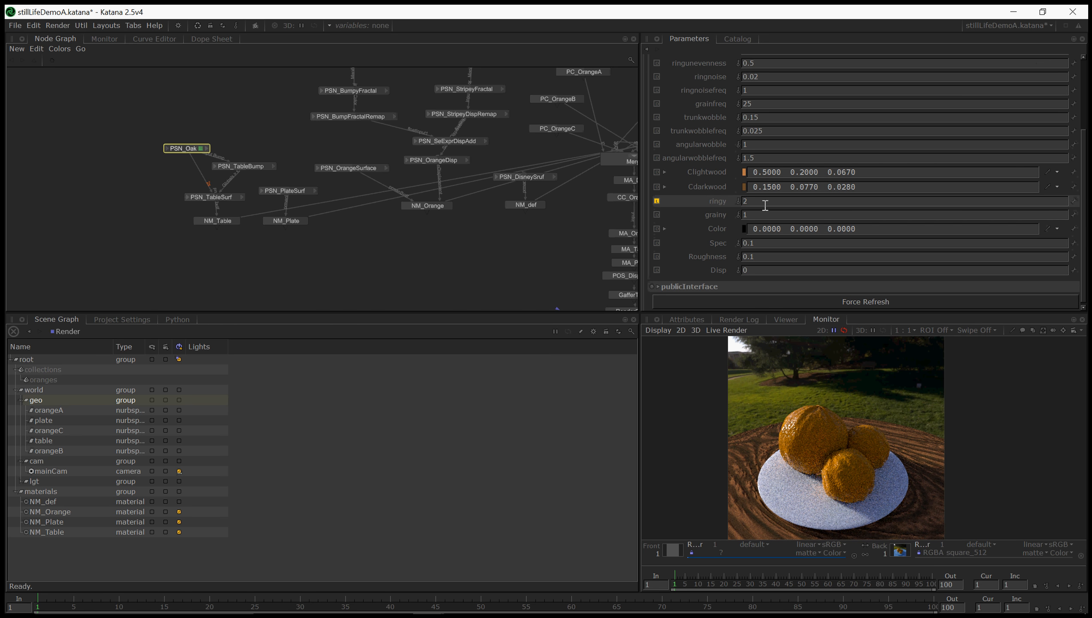
{"action": "scroll", "coordinate": [767, 247], "scroll_direction": "up", "scroll_amount": 4}
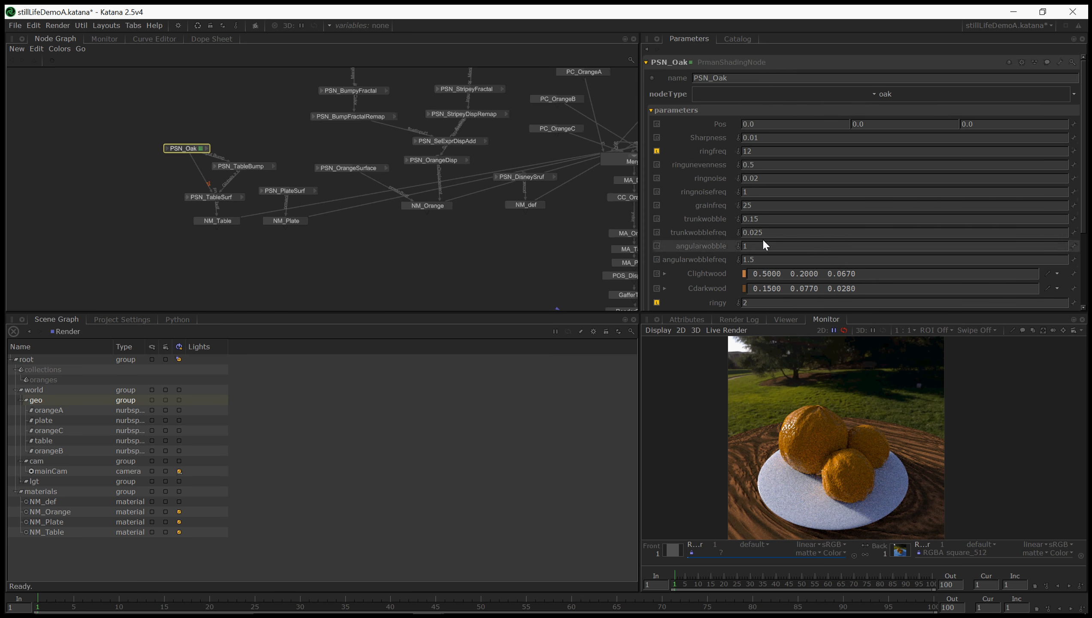
Set PSN_Oak's grainy parameter to 1.2.
{"action": "scroll", "coordinate": [764, 243], "scroll_direction": "down", "scroll_amount": 3}
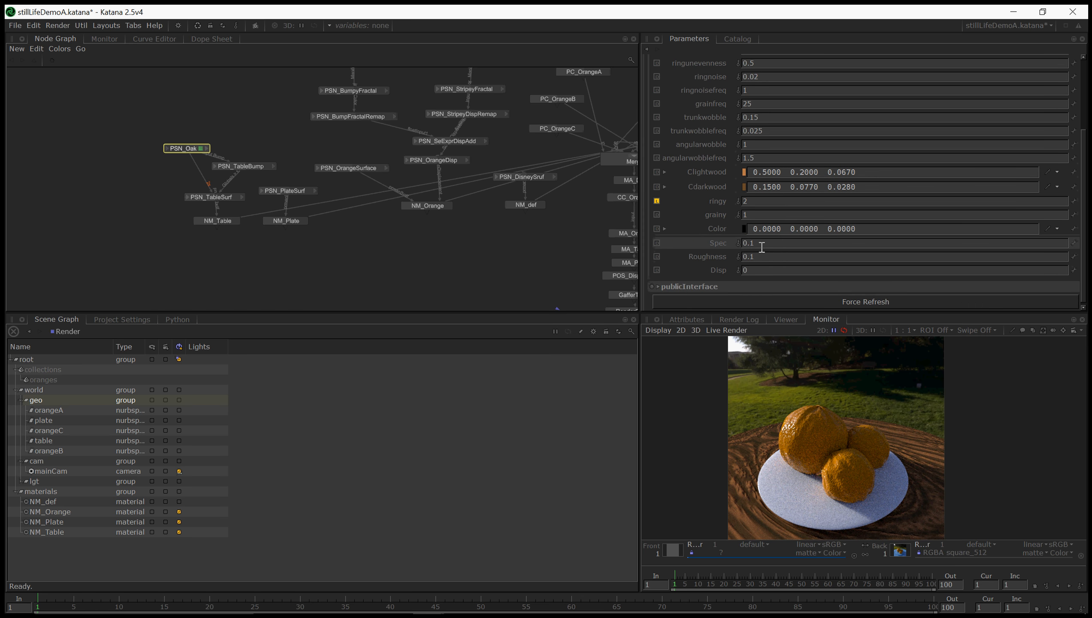
{"action": "left_click", "coordinate": [756, 214]}
{"action": "type", "text": "1.2"}
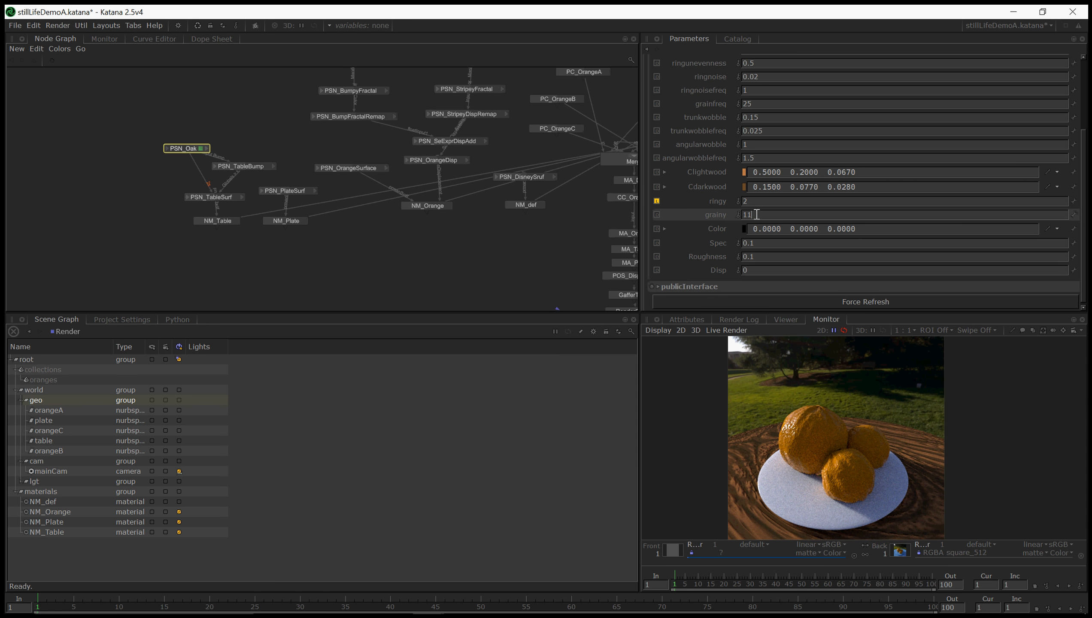
{"action": "key", "text": "BackSpace"}
{"action": "type", "text": ".2"}
{"action": "key", "text": "Return"}
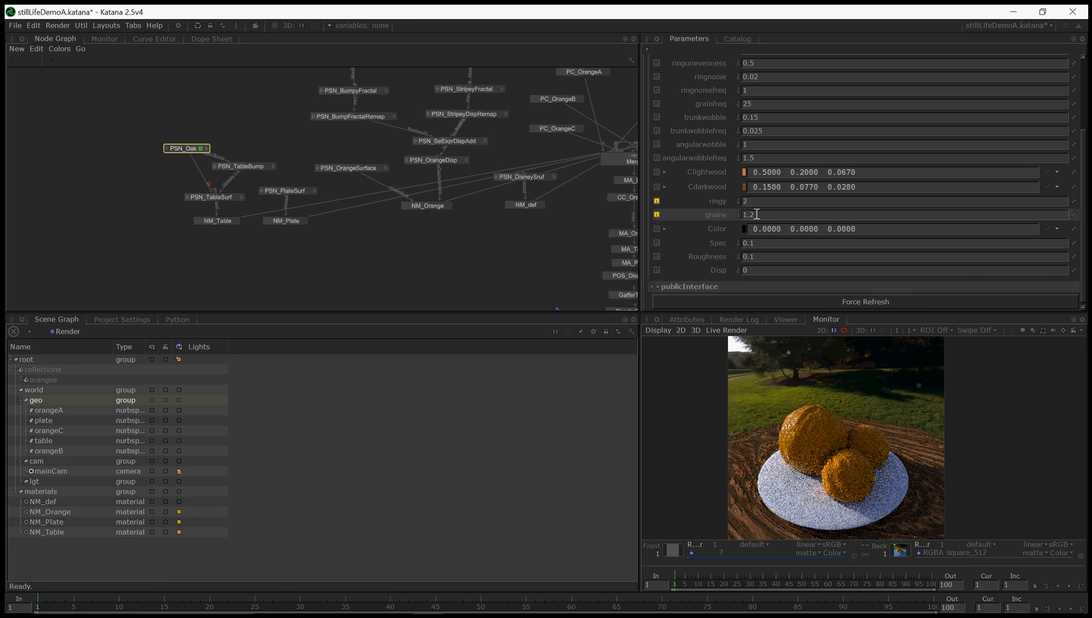
Try a Sharpness of 0.2 on PSN_Oak and settle on 0.1.
{"action": "scroll", "coordinate": [756, 214], "scroll_direction": "up", "scroll_amount": 3}
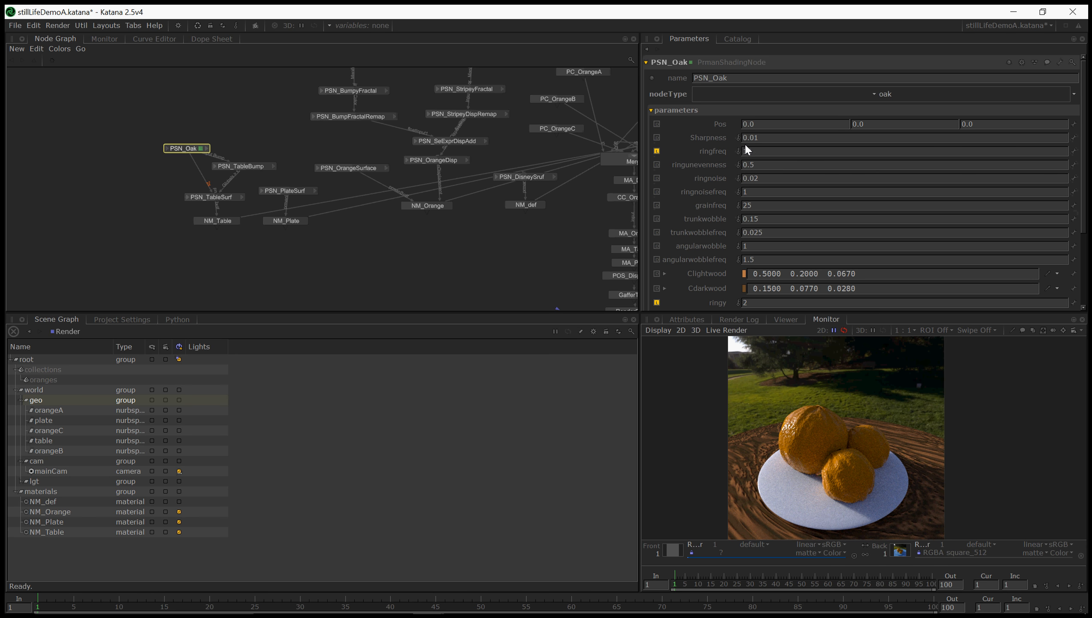
{"action": "triple_click", "coordinate": [763, 138]}
{"action": "type", "text": "0.2"}
{"action": "key", "text": "Return"}
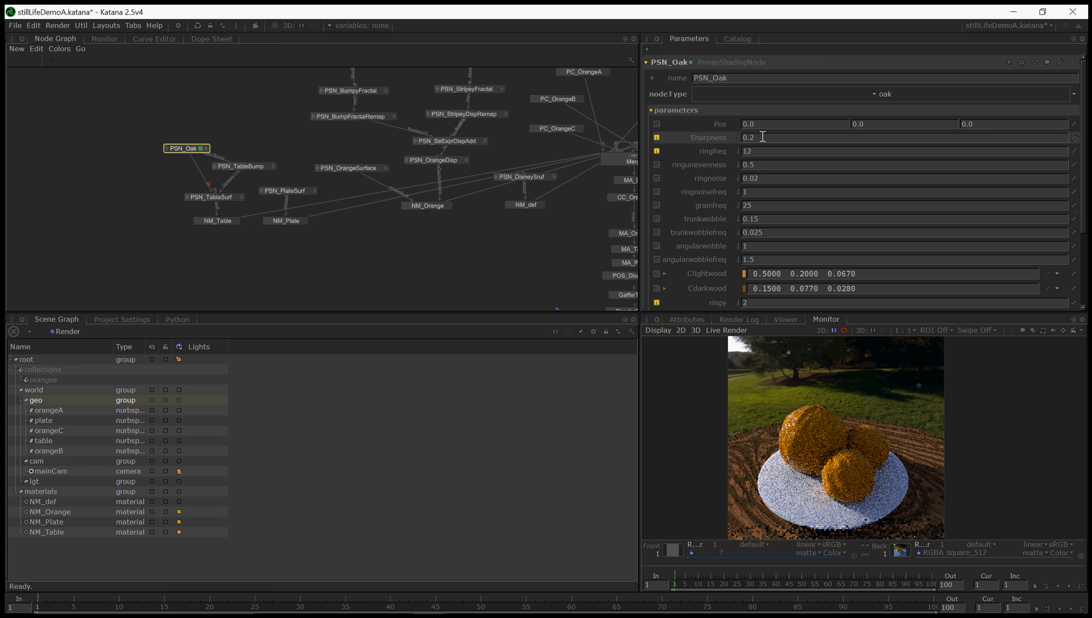
{"action": "key", "text": "BackSpace"}
{"action": "type", "text": "5"}
{"action": "key", "text": "Return"}
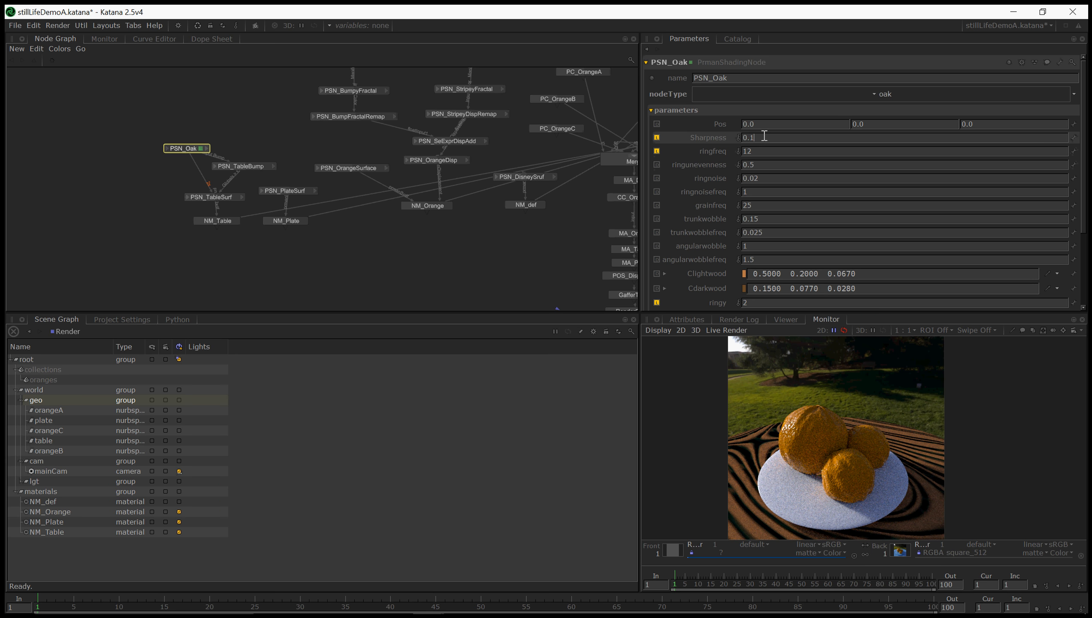
{"action": "key", "text": "Return"}
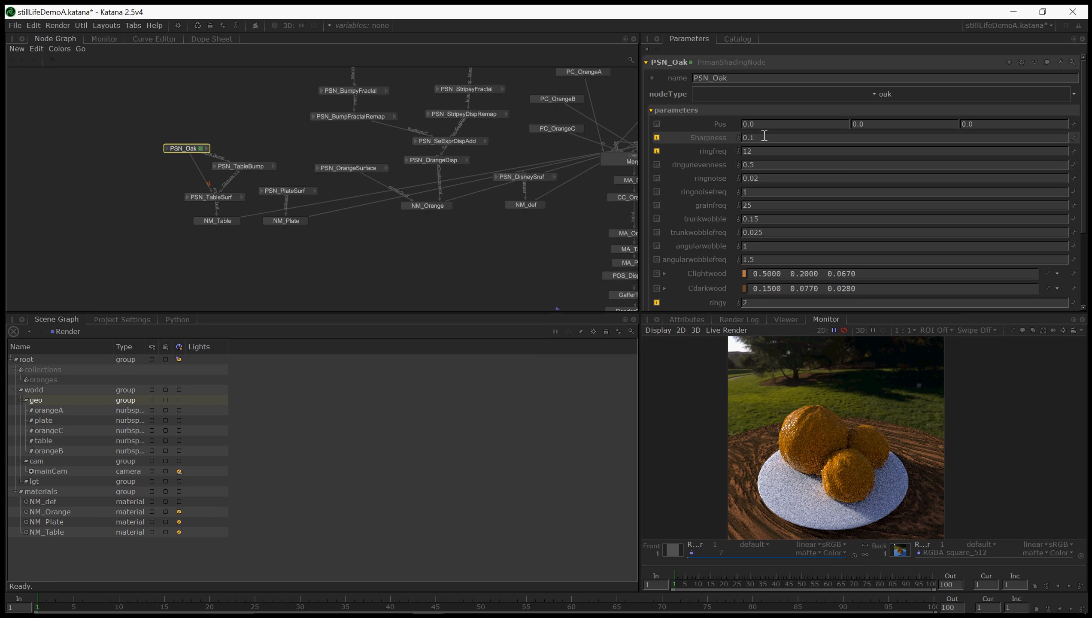